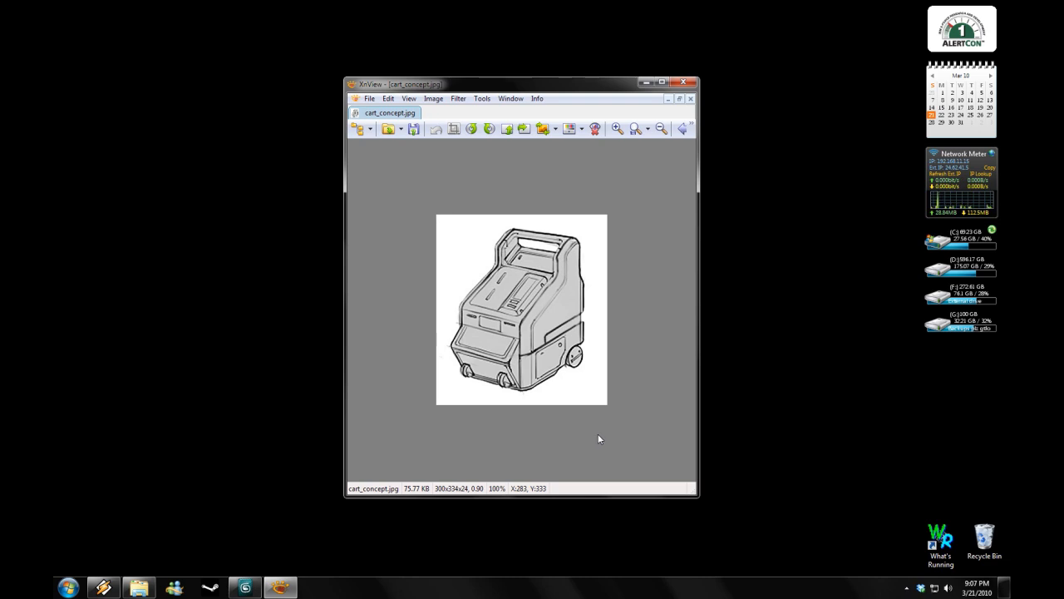
Step: Switch to 3ds Max and add an Edit Poly modifier to the segmented box
click(245, 587)
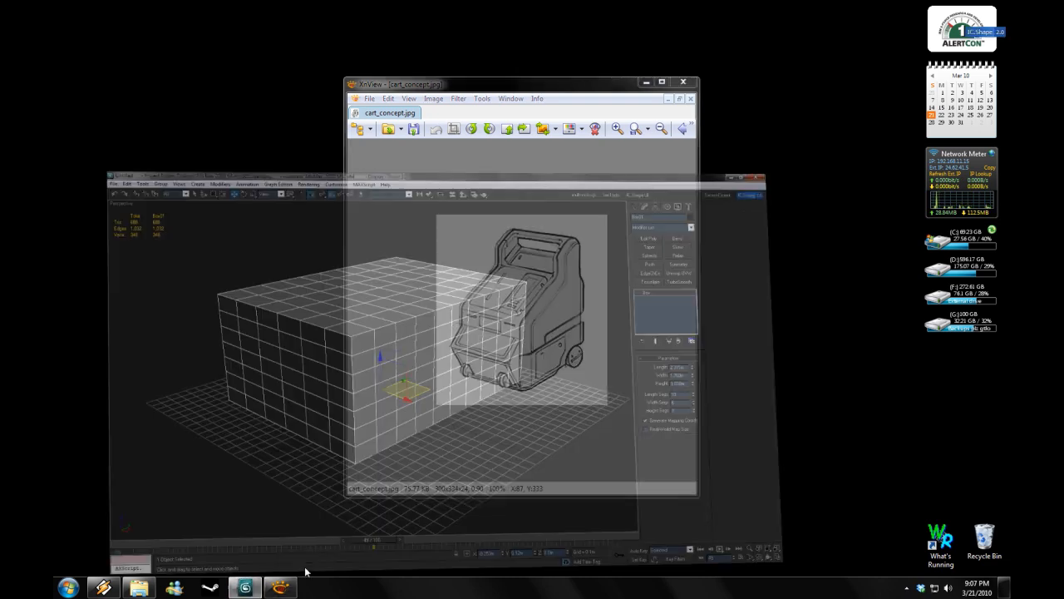
alt+middle_drag(558, 380, 695, 340)
click(587, 404)
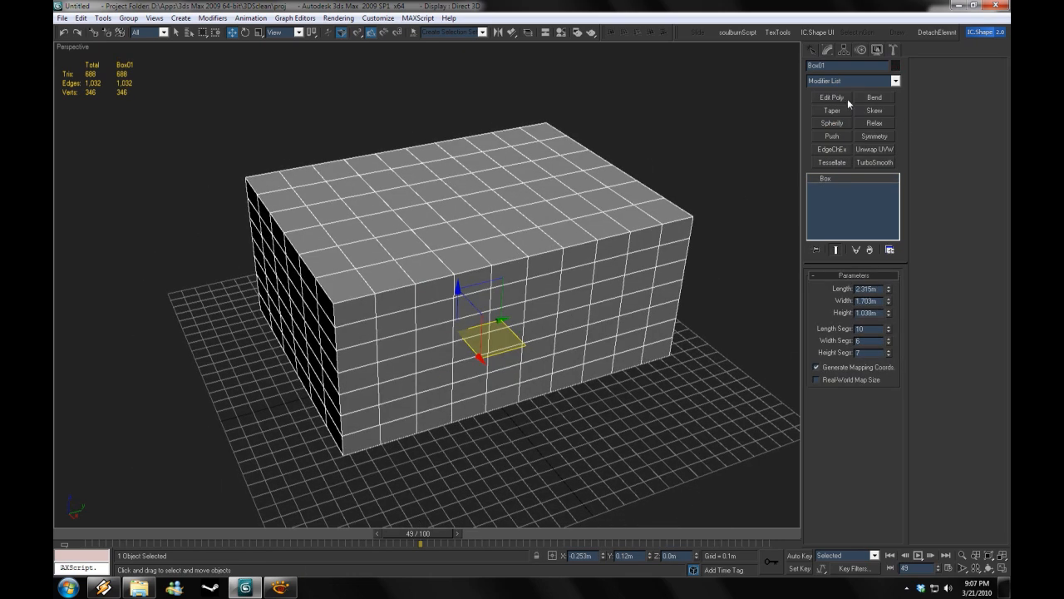
click(832, 97)
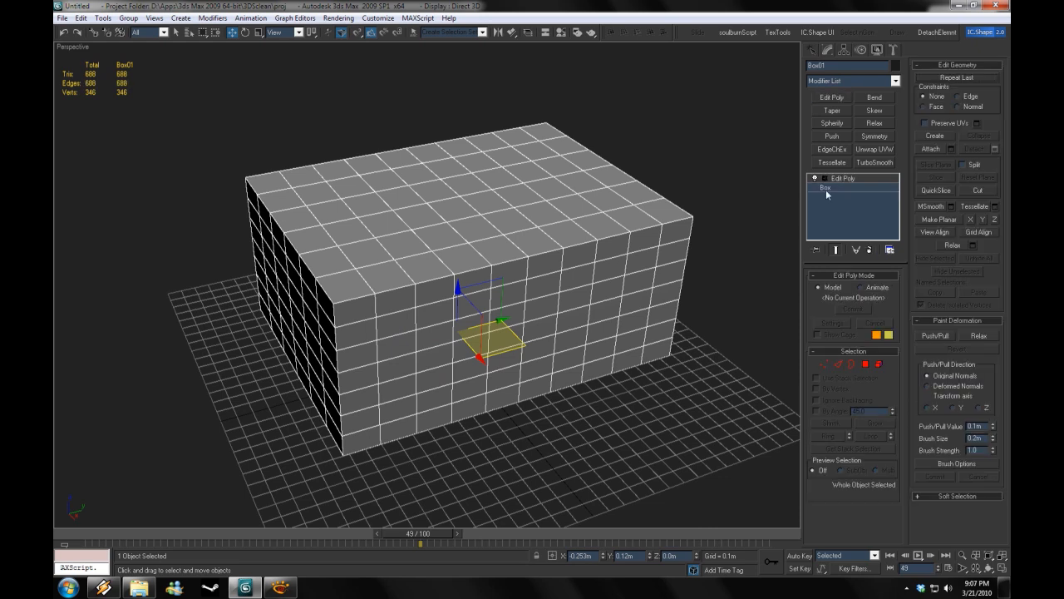
Step: Try the Bend modifier and the Taper modifier on the box, deleting each one from the stack
click(875, 98)
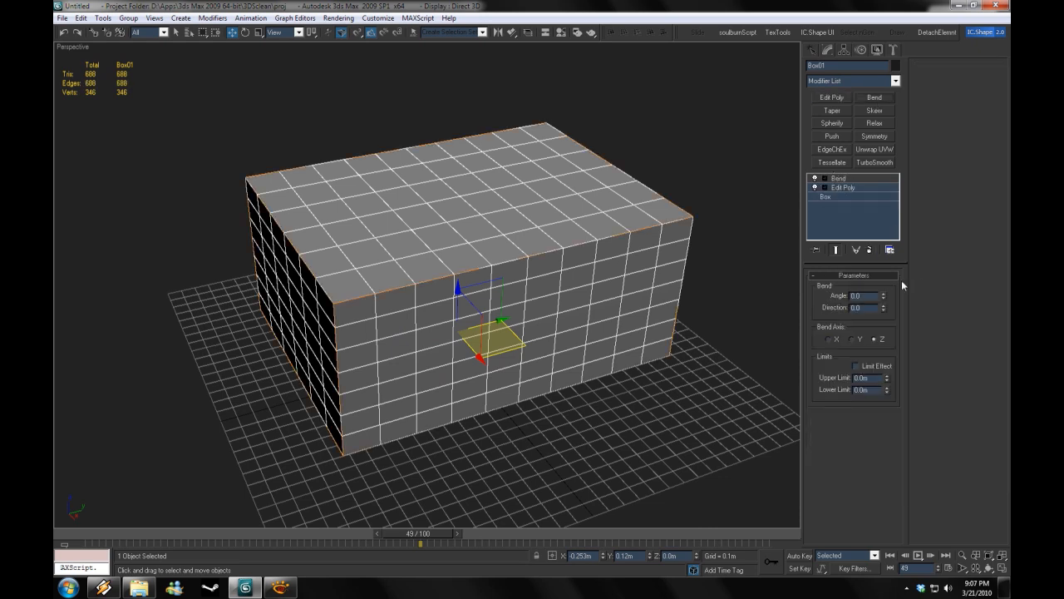
right_click(840, 178)
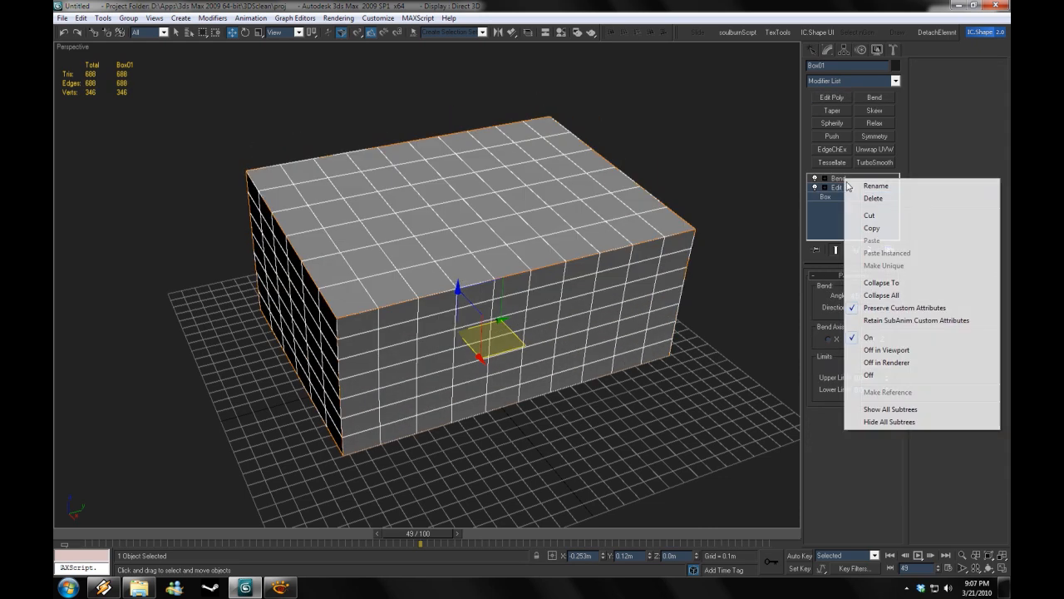
click(872, 197)
click(833, 111)
drag(881, 296, 681, 316)
right_click(844, 178)
click(872, 197)
Step: Try the Skew modifier and the Spherify modifier on the box, deleting each one from the stack
click(874, 111)
right_click(855, 179)
click(883, 200)
click(832, 123)
drag(883, 291, 872, 289)
right_click(848, 178)
click(868, 190)
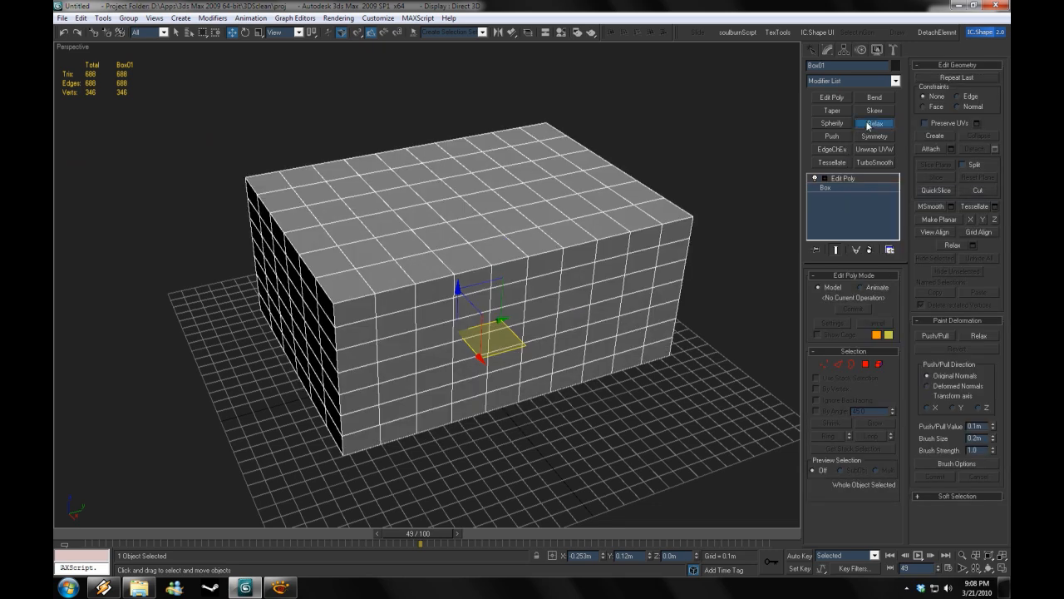
Step: Try the Relax modifier on the box with different settings and delete it from the stack
click(872, 124)
drag(893, 290, 895, 259)
click(880, 323)
right_click(849, 178)
click(868, 191)
Step: Try different push values with the Push modifier on the box and delete the modifier
click(835, 138)
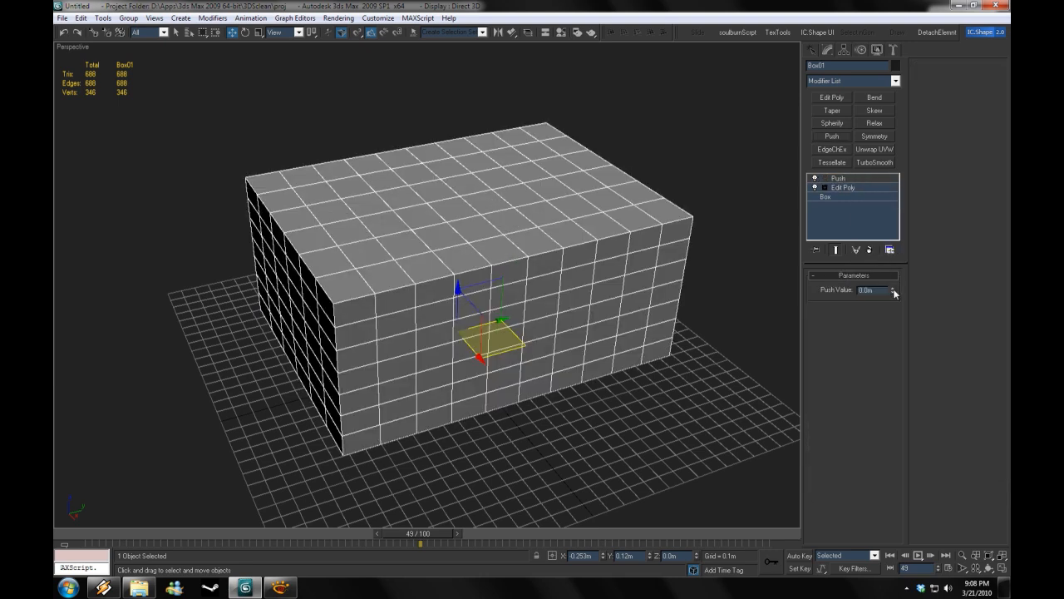
drag(895, 293, 959, 178)
right_click(848, 178)
click(874, 204)
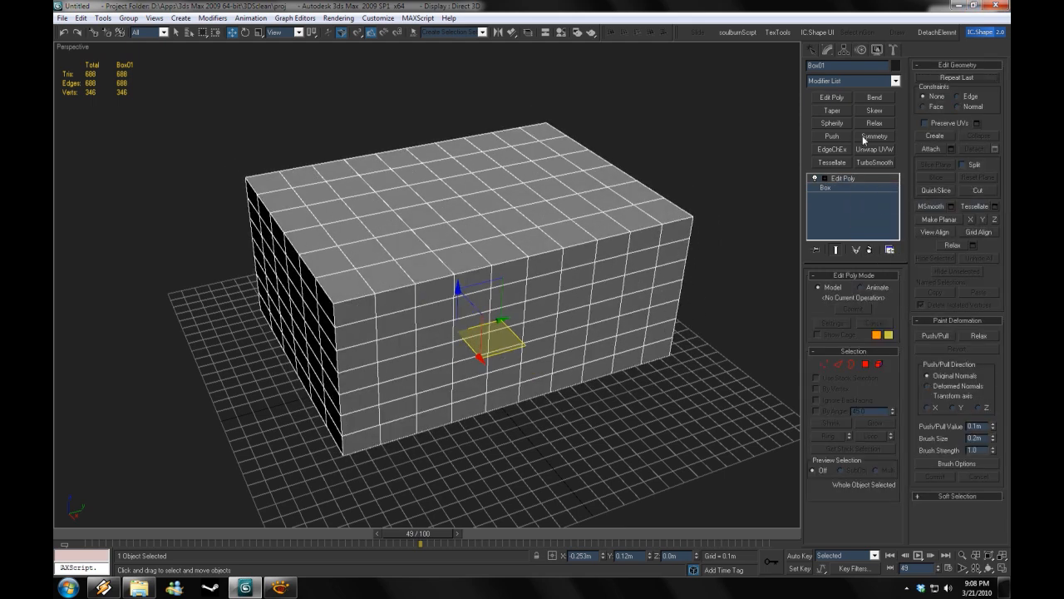
Step: Add a Symmetry modifier to the box, try shifting its mirror plane, and delete the modifier
click(872, 136)
click(824, 178)
click(844, 188)
drag(510, 319, 562, 315)
right_click(848, 178)
click(873, 197)
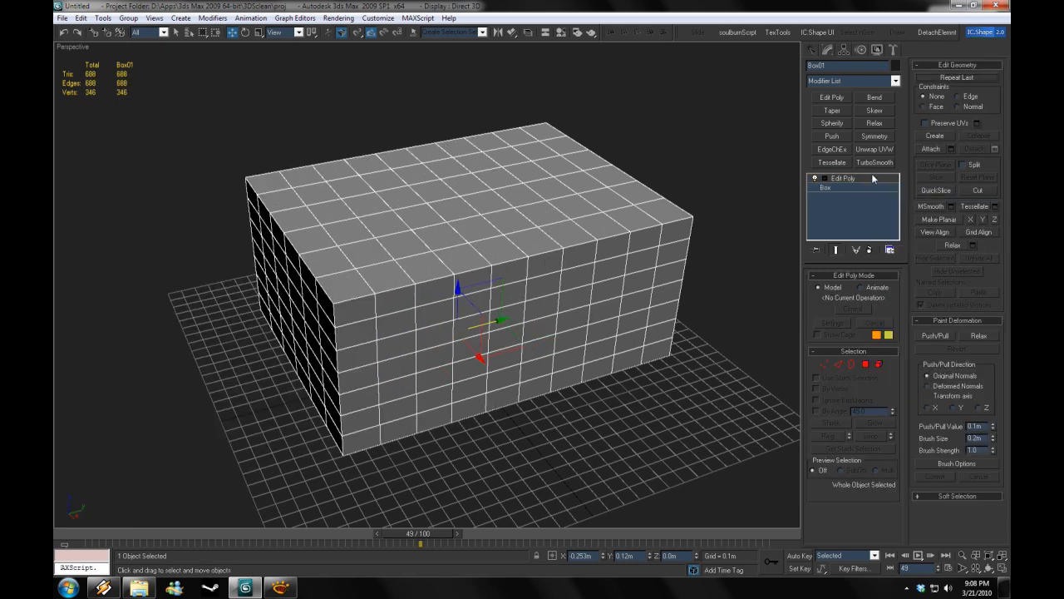
Step: Try the EdgeChEx modifier on the box with a chamfer width of about 0.054 m and delete it
click(835, 151)
drag(899, 308, 908, 5)
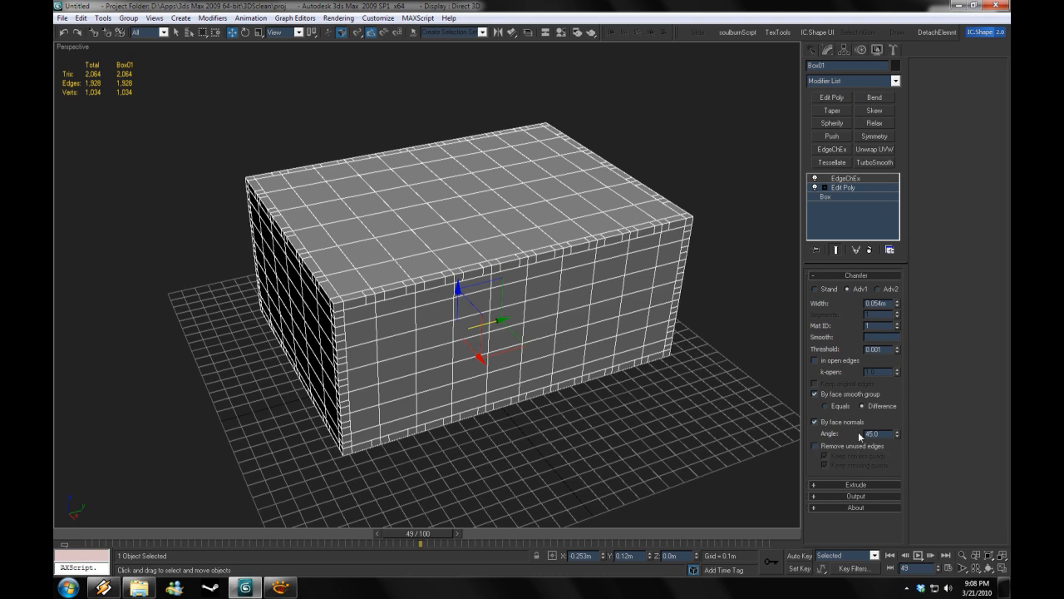
right_click(844, 178)
click(870, 220)
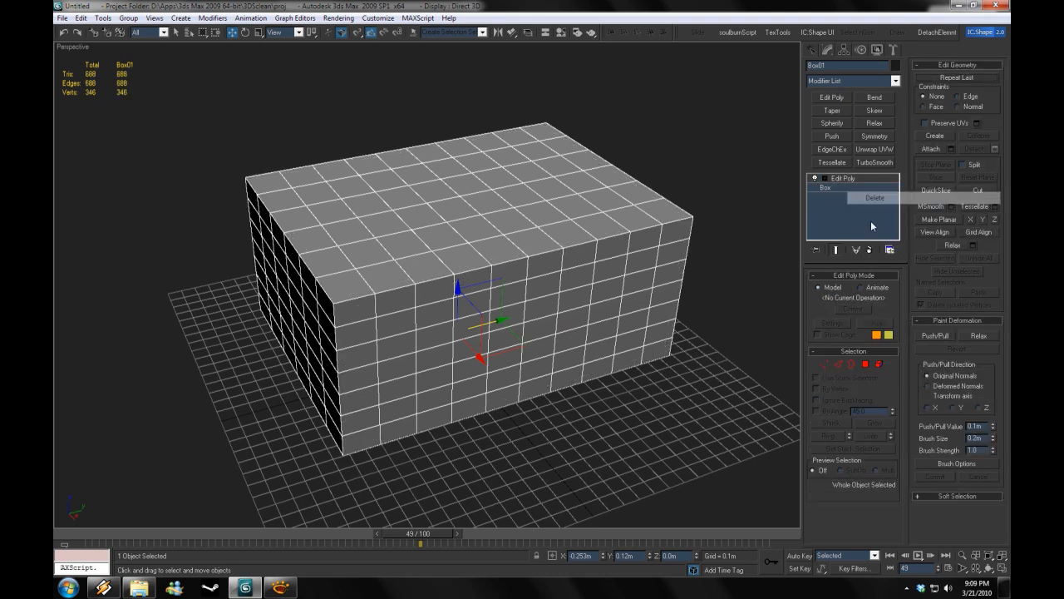
Step: Add an Unwrap UVW modifier to the box and delete it from the stack
click(867, 149)
right_click(853, 178)
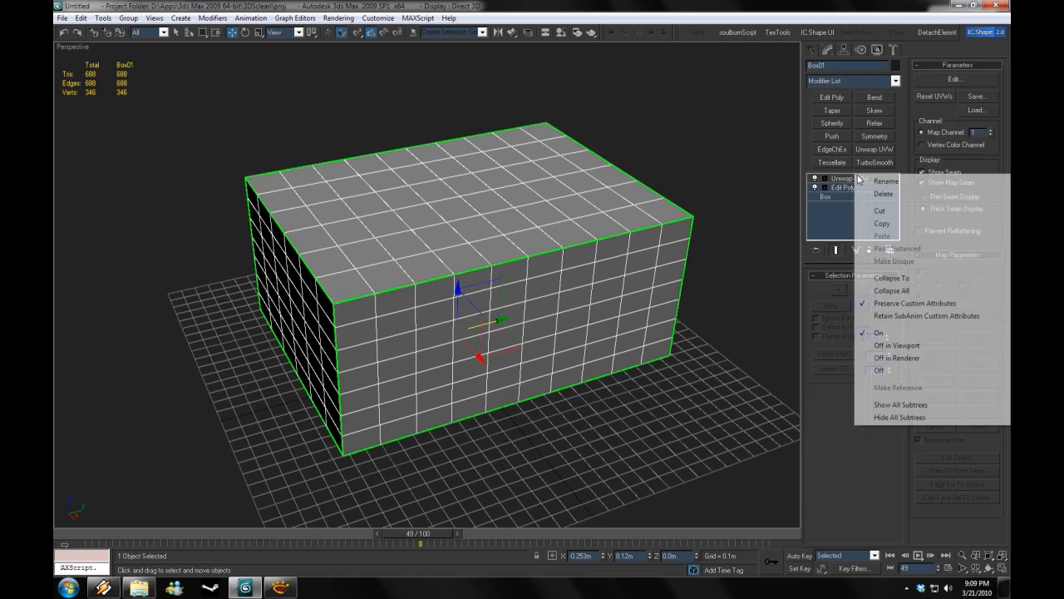
click(880, 220)
Step: Try Tessellate on the box's polygons with tension 0.0, compare it switched on and off, and delete it
click(833, 163)
click(881, 293)
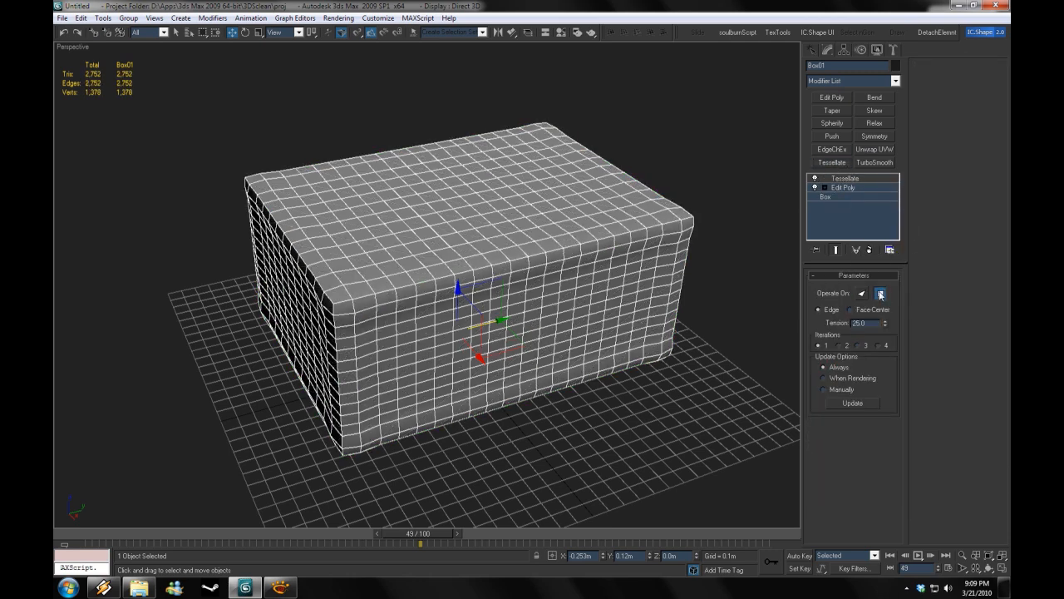
right_click(885, 322)
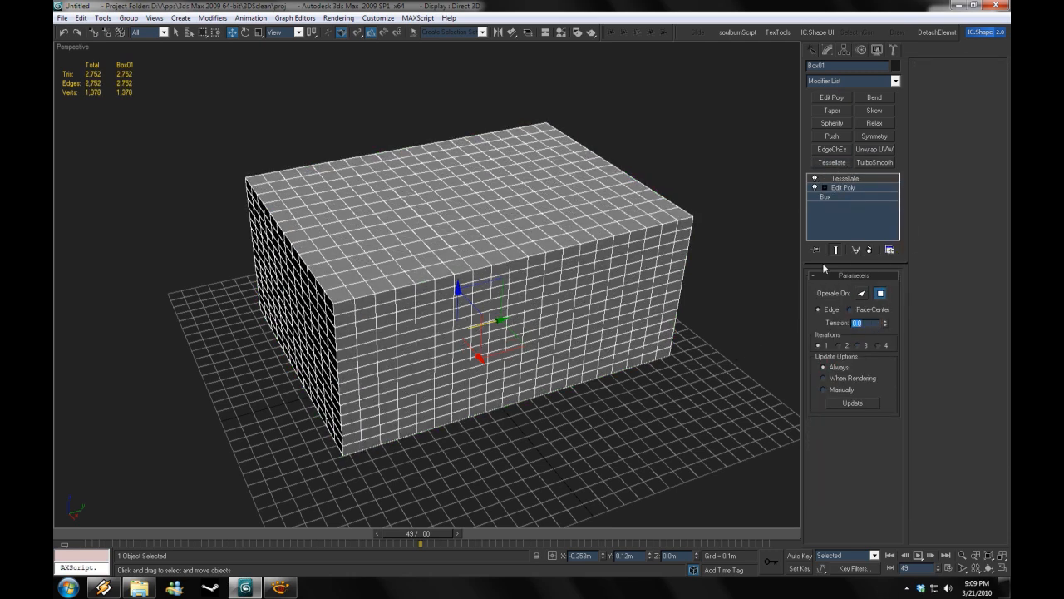
click(815, 179)
click(816, 178)
click(816, 179)
click(816, 179)
click(816, 178)
right_click(853, 178)
click(873, 192)
Step: Add a TurboSmooth modifier to the box and delete it from the stack
click(866, 164)
right_click(868, 179)
click(882, 198)
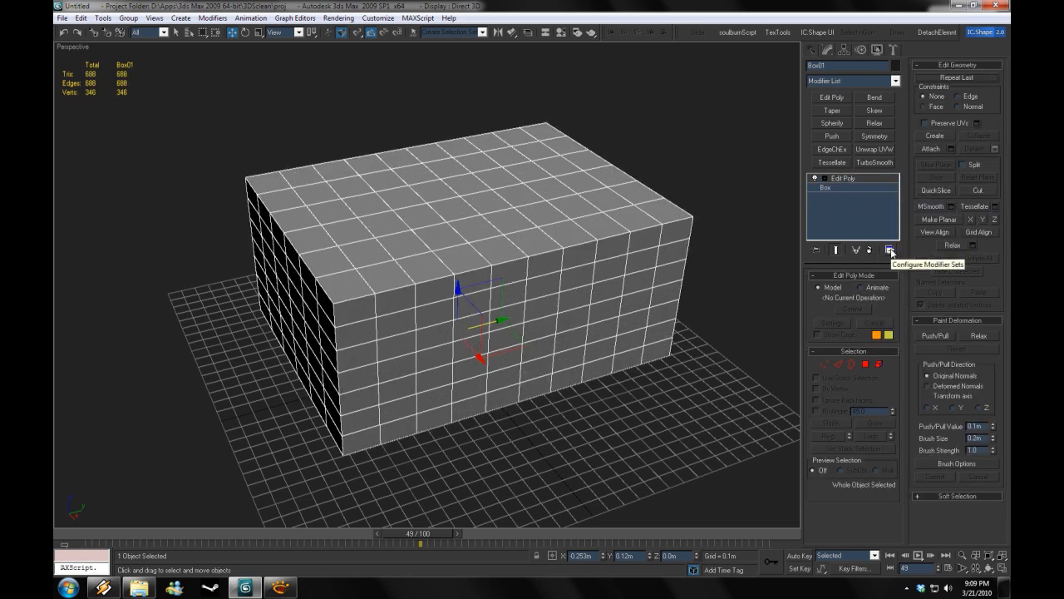
Step: Review the modifier buttons in the Configure Modifier Sets dialog and cancel it
click(891, 251)
click(918, 264)
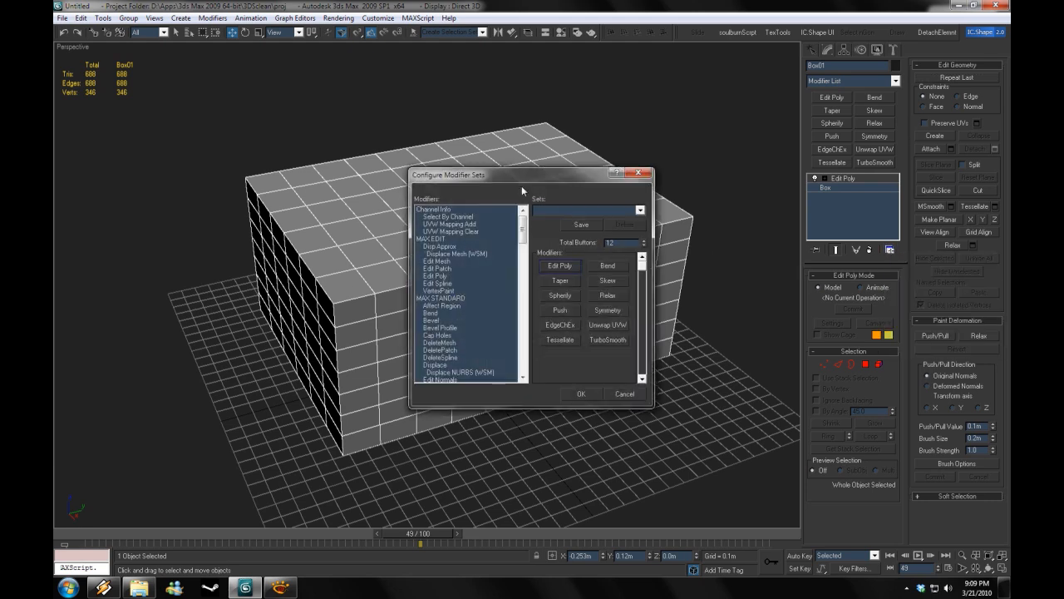
click(623, 395)
Step: Enter the Edge level of the Edit Poly modifier and briefly show the IC.Shape tool strip
click(826, 183)
click(844, 197)
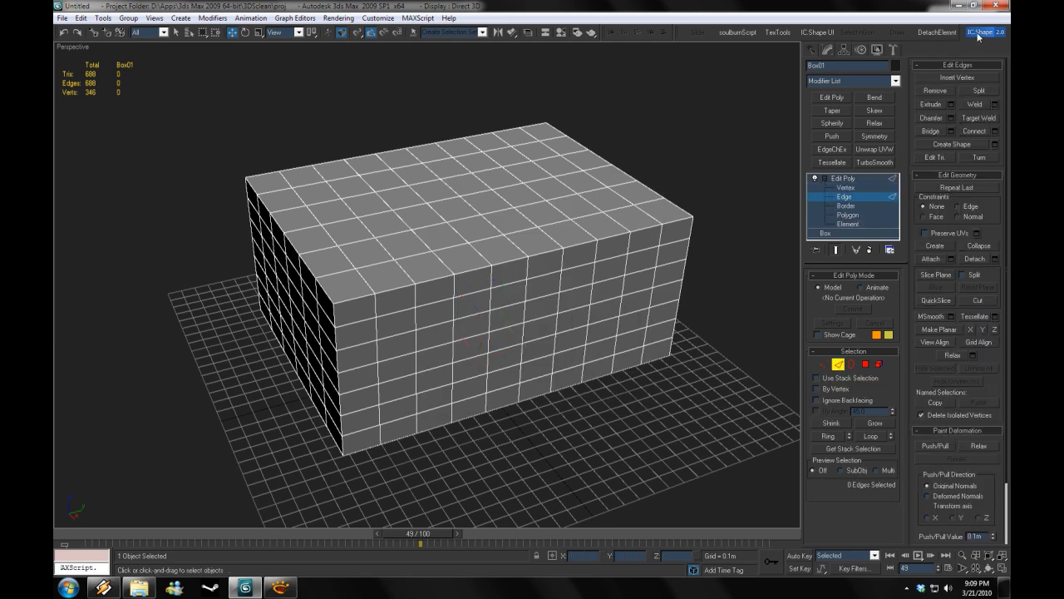
click(981, 32)
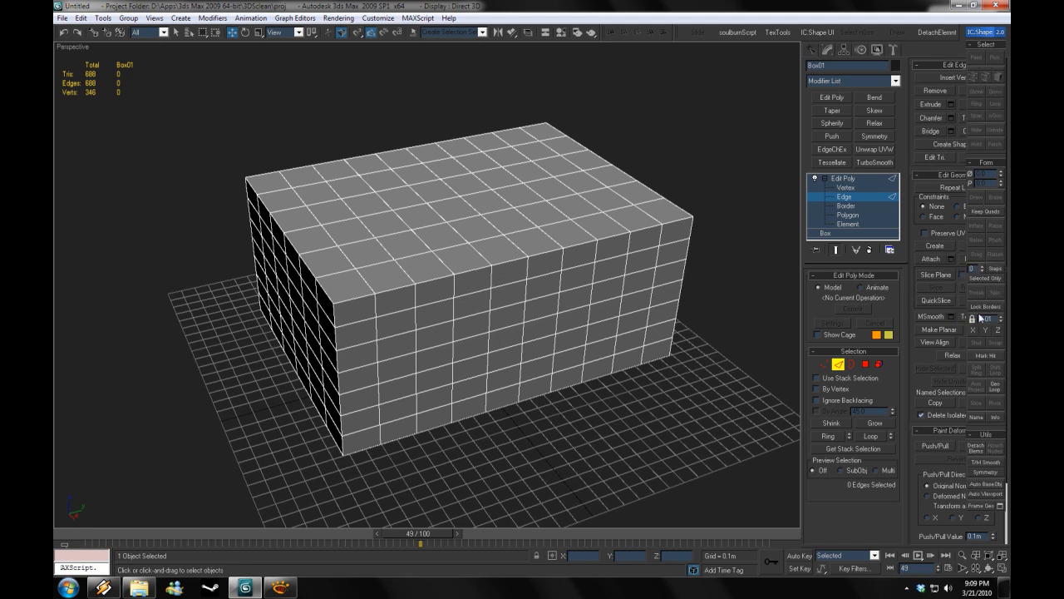
click(989, 33)
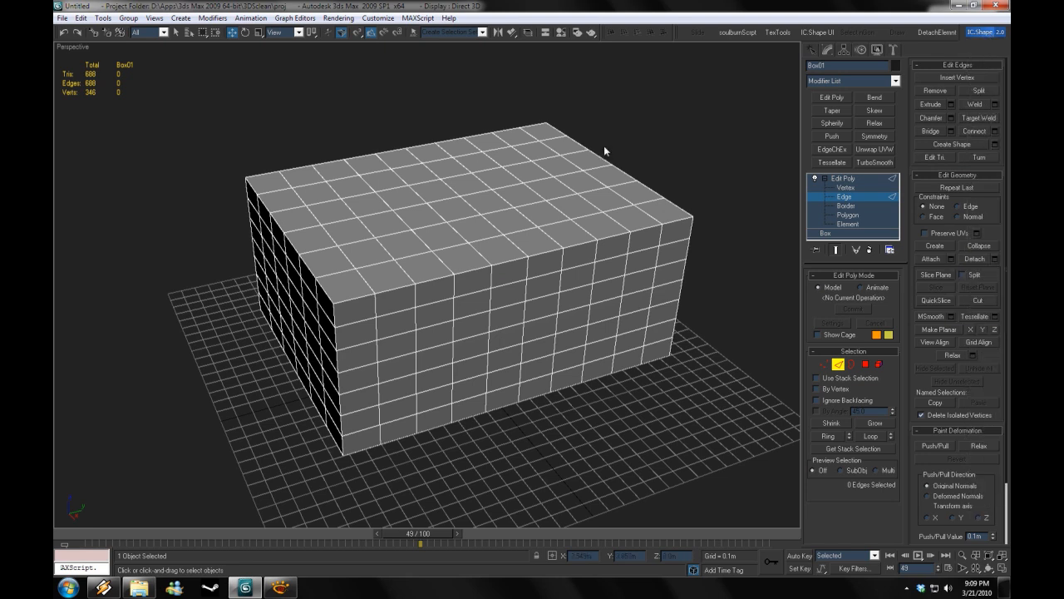
Step: Browse the scripts in the soulburnScripts lister and close the lister
click(738, 31)
click(371, 270)
scroll(371, 271, down, 6)
click(386, 86)
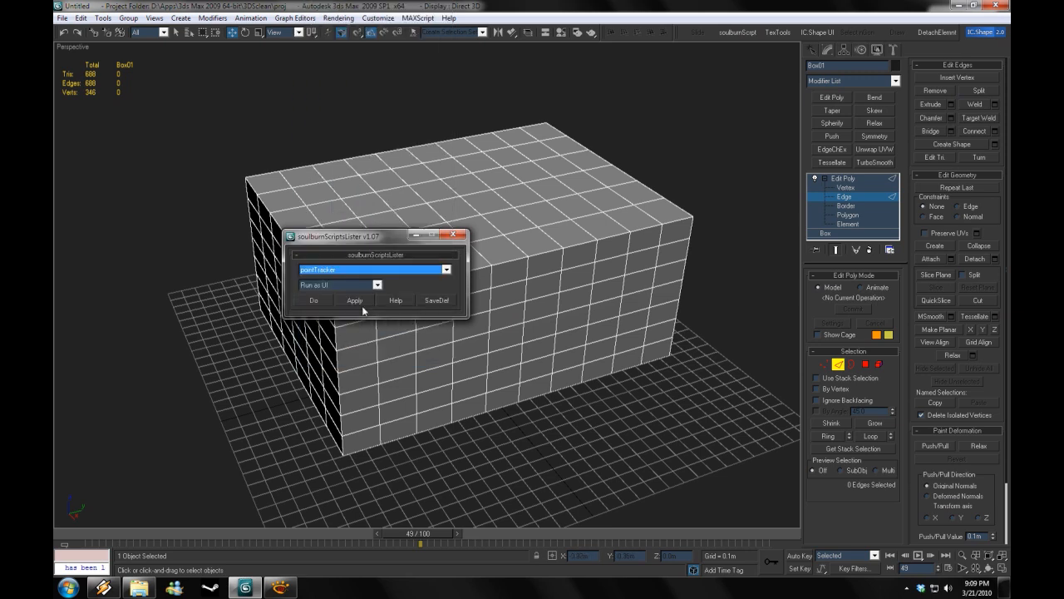
click(453, 235)
Step: Try selecting various edge loops and edge rings across the box's top and front faces, clearing the selection
click(416, 198)
key(alt+l)
click(435, 210)
key(alt+r)
click(473, 273)
key(alt+r)
click(521, 388)
click(473, 339)
key(alt+r)
click(471, 297)
click(437, 229)
key(alt+r)
click(418, 211)
key(alt+l)
click(455, 309)
key(alt+l)
click(553, 409)
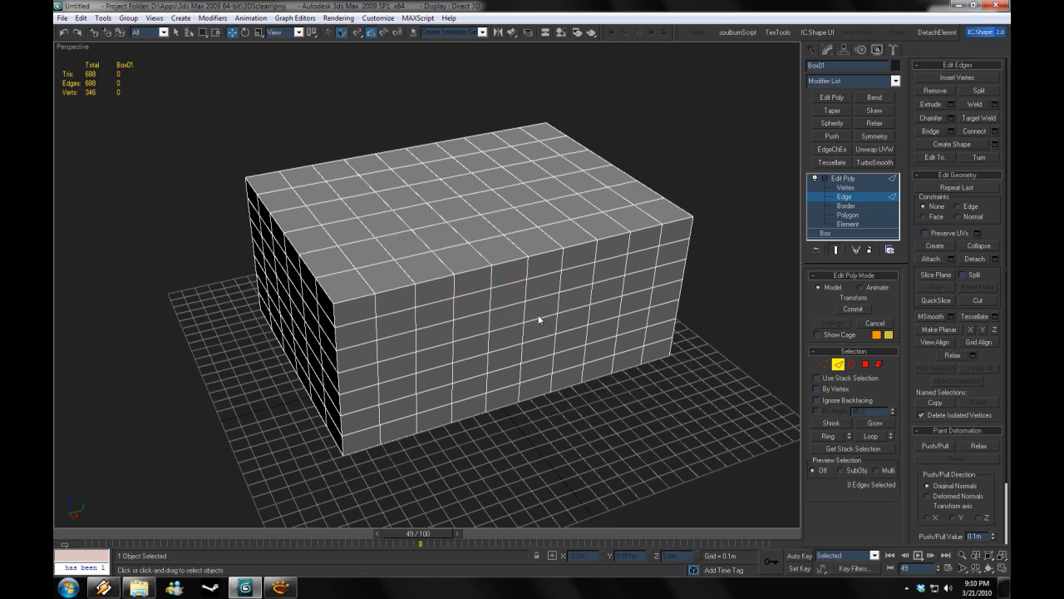
Step: Select a top edge and a front edge, and collapse the Edit Poly into an Editable Poly at Edge level
click(449, 190)
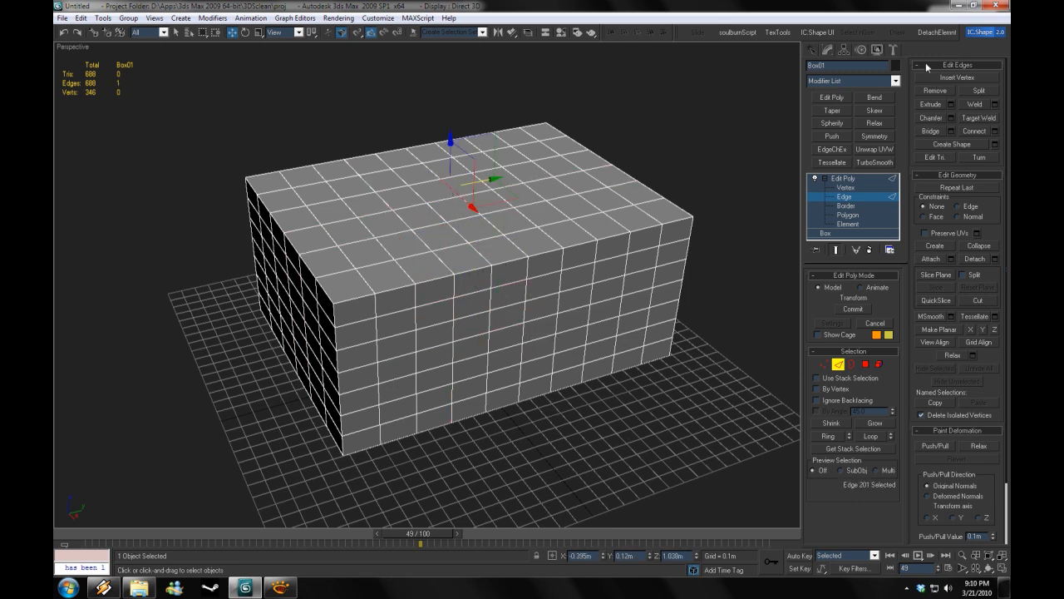
ctrl+click(522, 361)
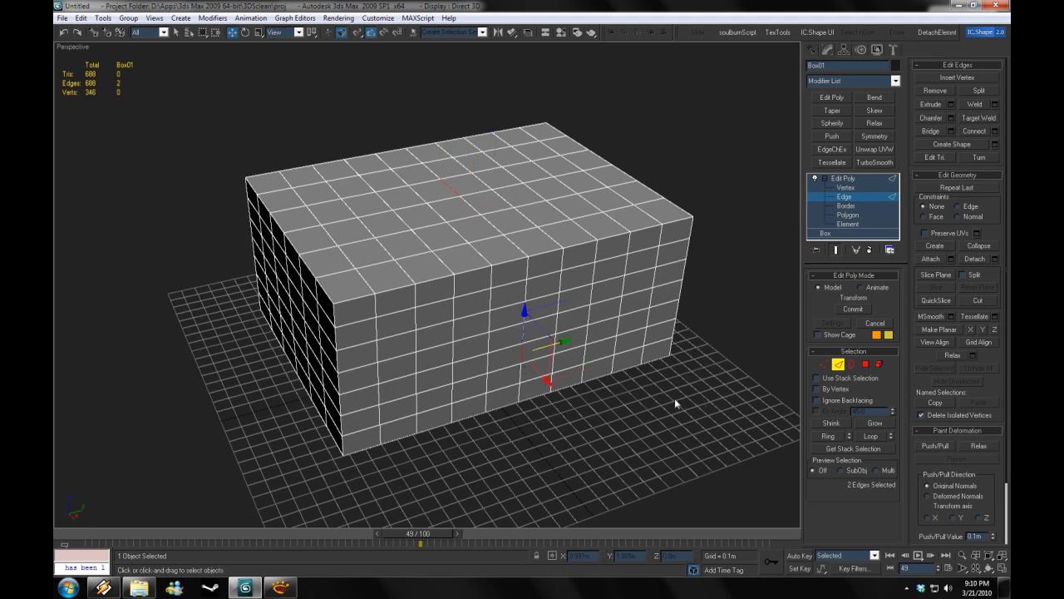
right_click(842, 178)
click(873, 275)
click(834, 188)
click(835, 197)
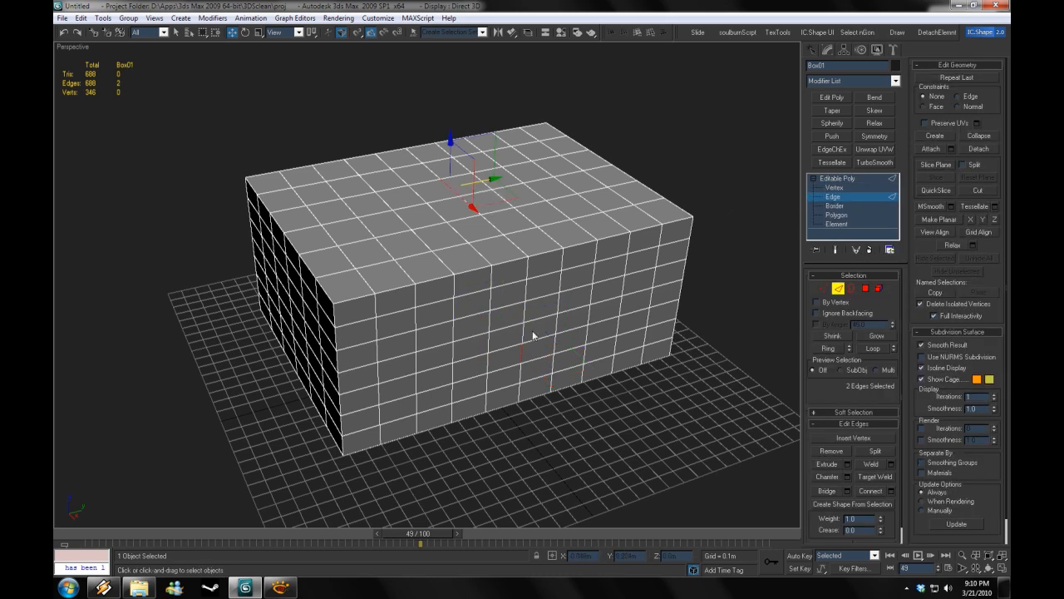
Step: Try selecting several pairs of edges on the box's top and front faces, clearing each selection
click(367, 243)
ctrl+click(589, 192)
click(681, 400)
click(433, 172)
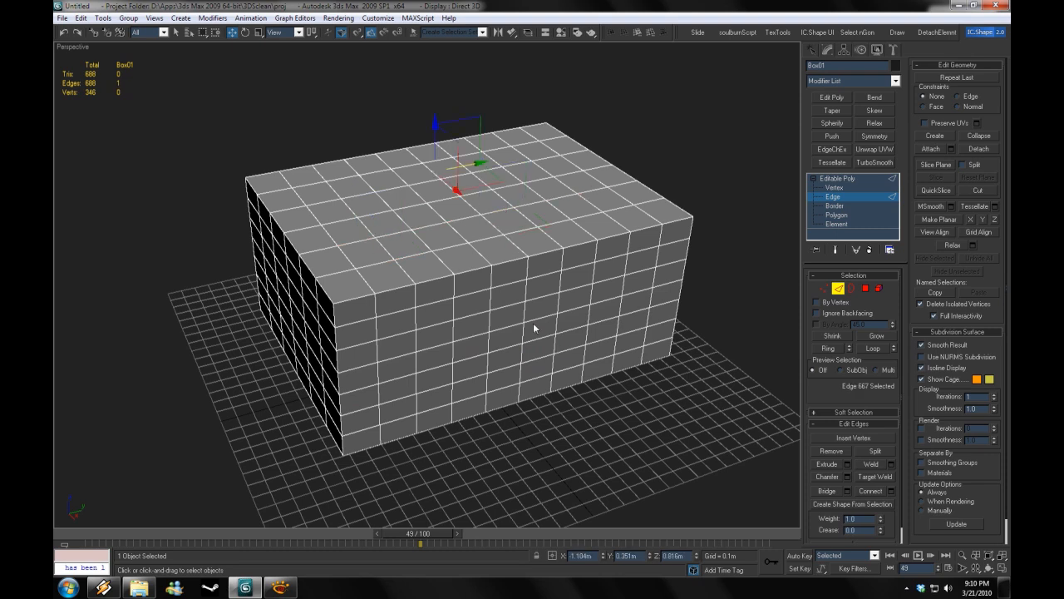
ctrl+click(522, 338)
click(646, 444)
click(430, 262)
click(386, 250)
ctrl+click(563, 212)
click(595, 367)
click(388, 253)
ctrl+click(591, 207)
click(717, 380)
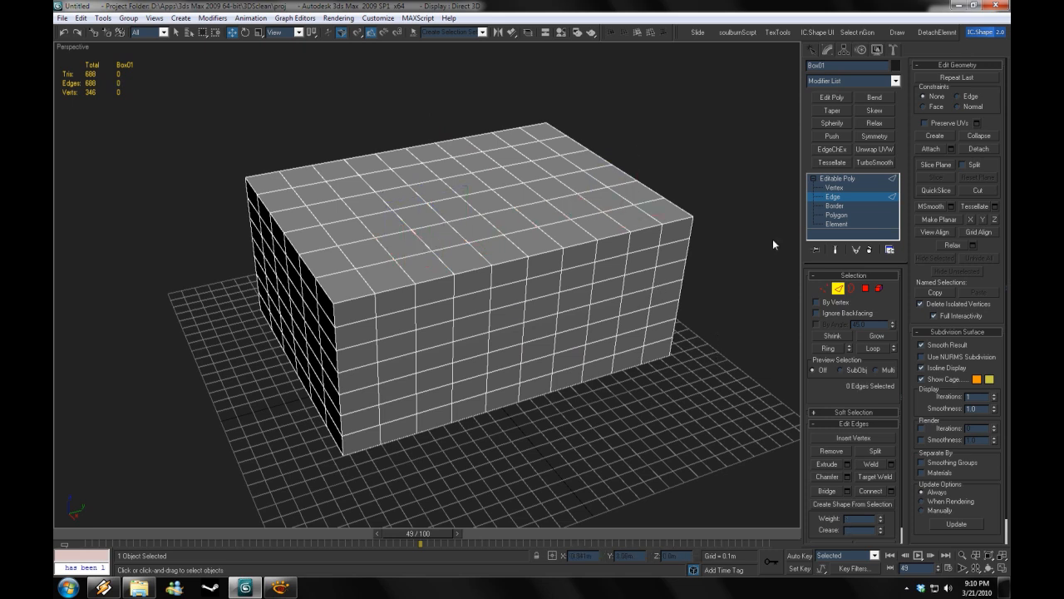
Step: Leave the Edge level of the Editable Poly and deselect the box
right_click(848, 178)
click(714, 364)
click(835, 179)
click(707, 251)
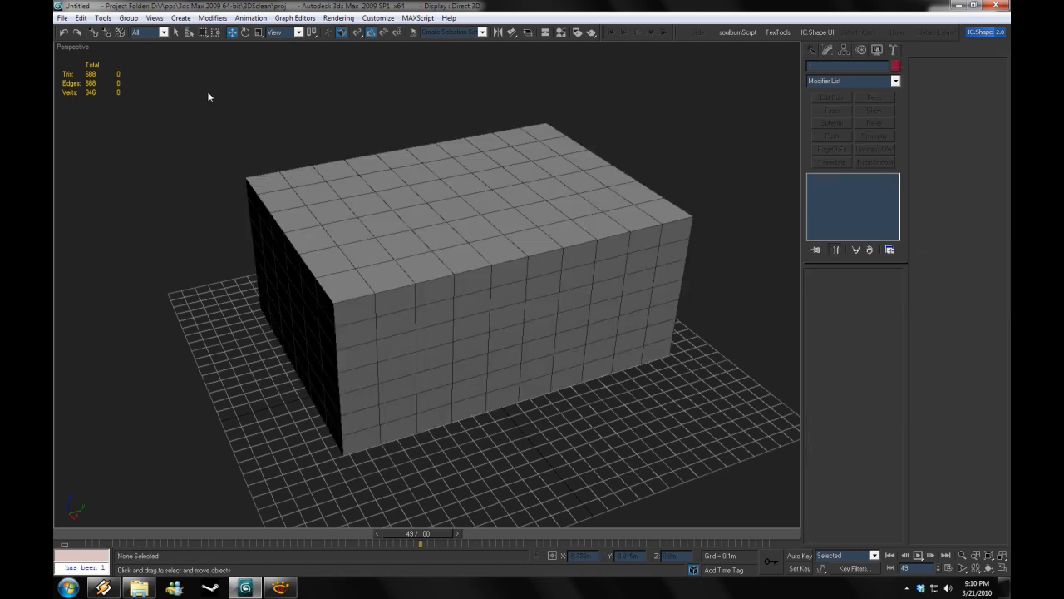
scroll(525, 272, down, 3)
alt+middle_drag(525, 271, 532, 293)
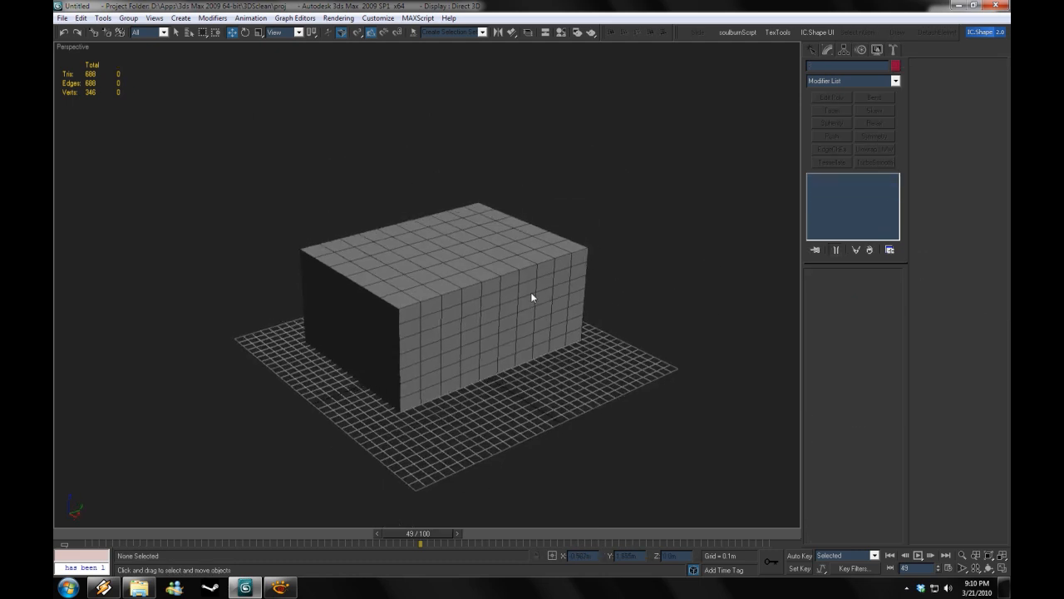
Step: Open the TexTools toolbox to view its texturing tools and close it
click(779, 31)
drag(71, 52, 122, 143)
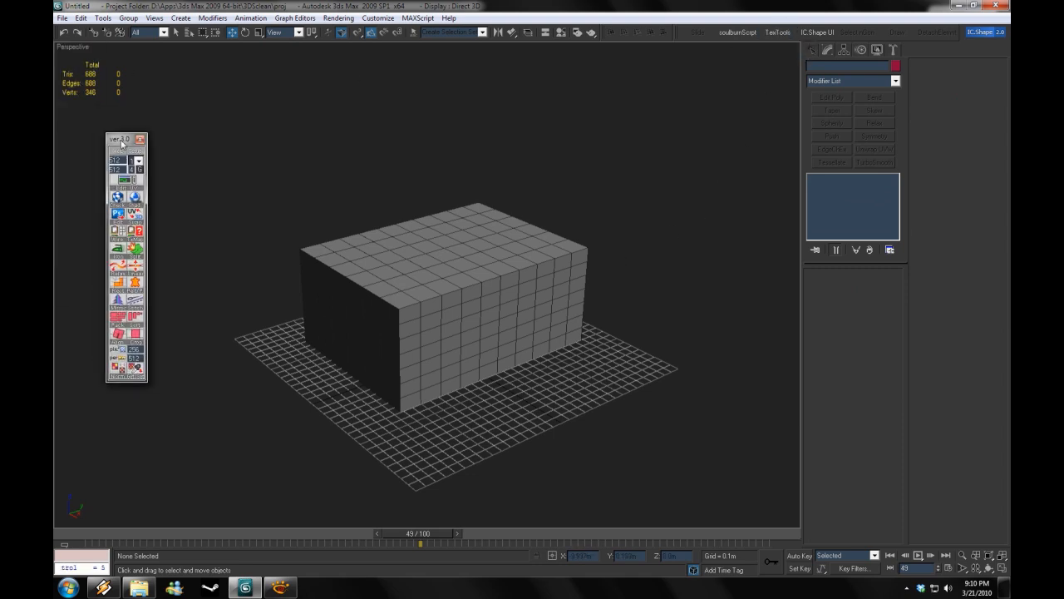
click(140, 139)
Step: Add an Unwrap UVW modifier to the box and open its UV editor to examine the UnwrapTools options
click(466, 239)
click(874, 150)
click(952, 80)
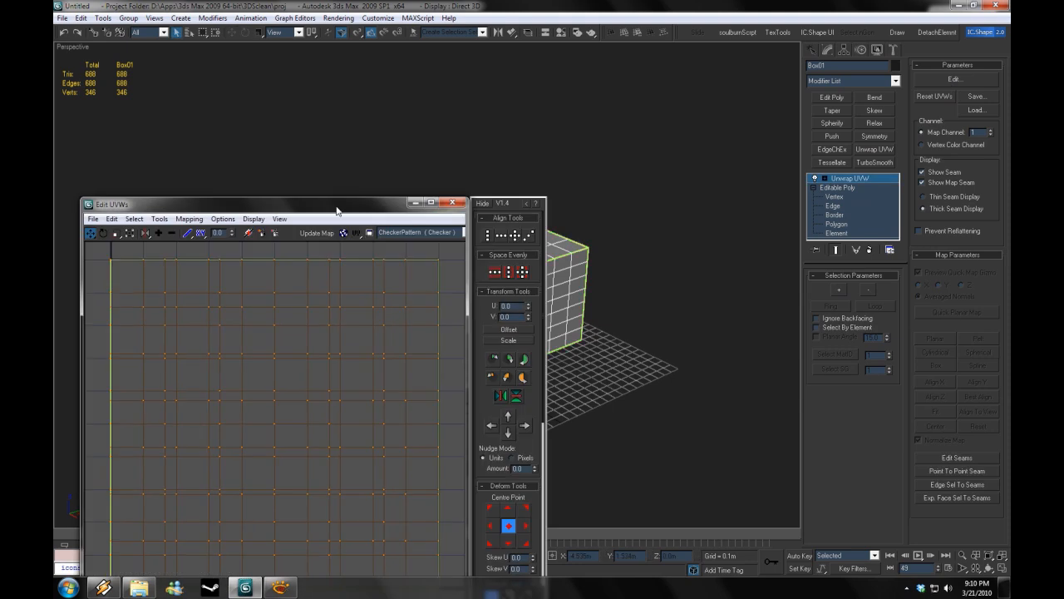
drag(340, 209, 408, 78)
drag(594, 327, 574, 8)
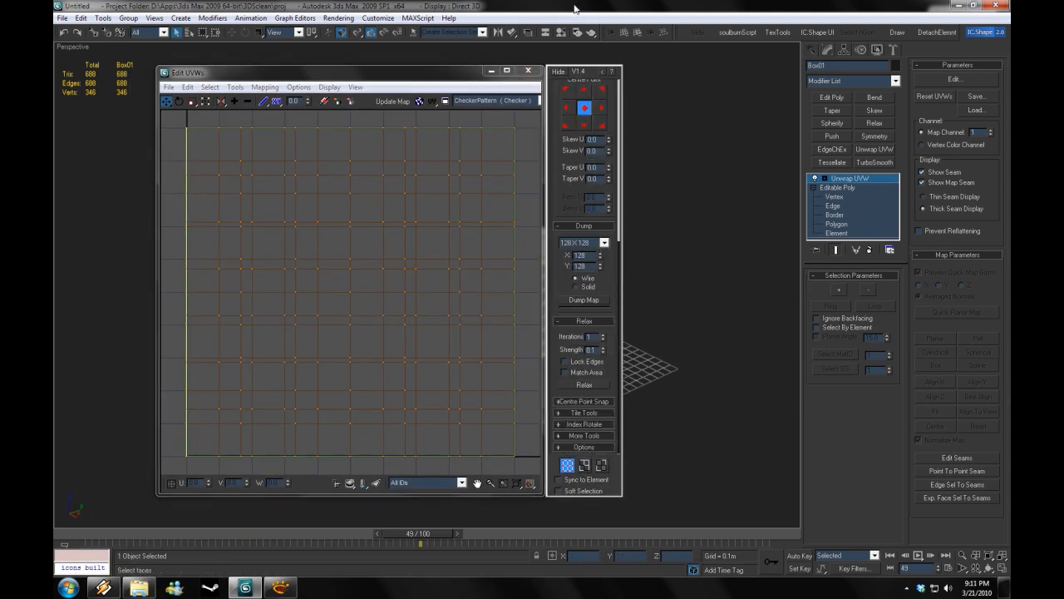
Step: View the UnwrapTools about information, dismiss it, and look through the transform and deform tools
click(612, 72)
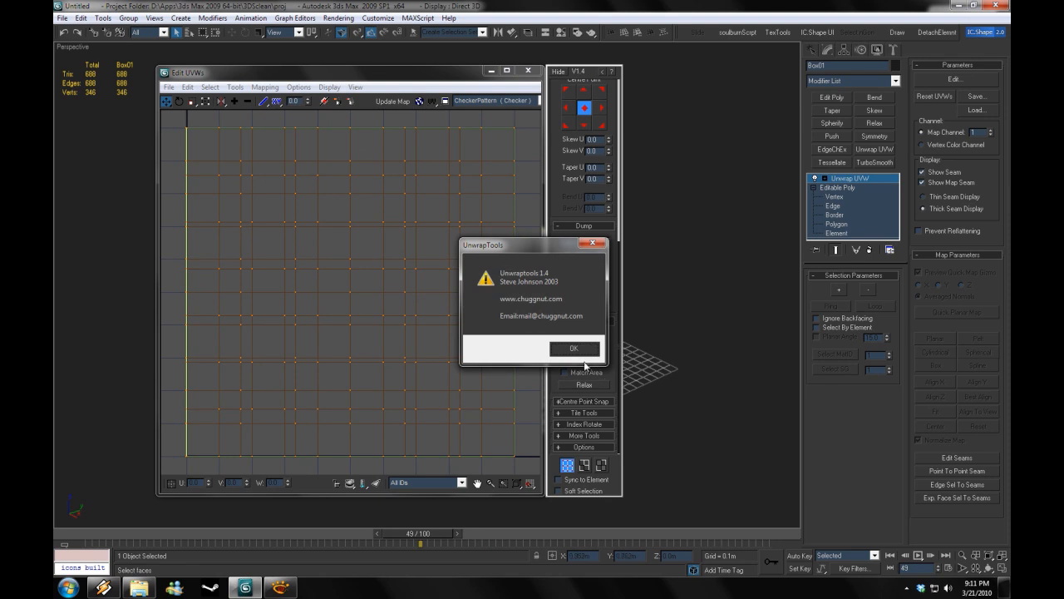
click(580, 348)
scroll(608, 180, up, 5)
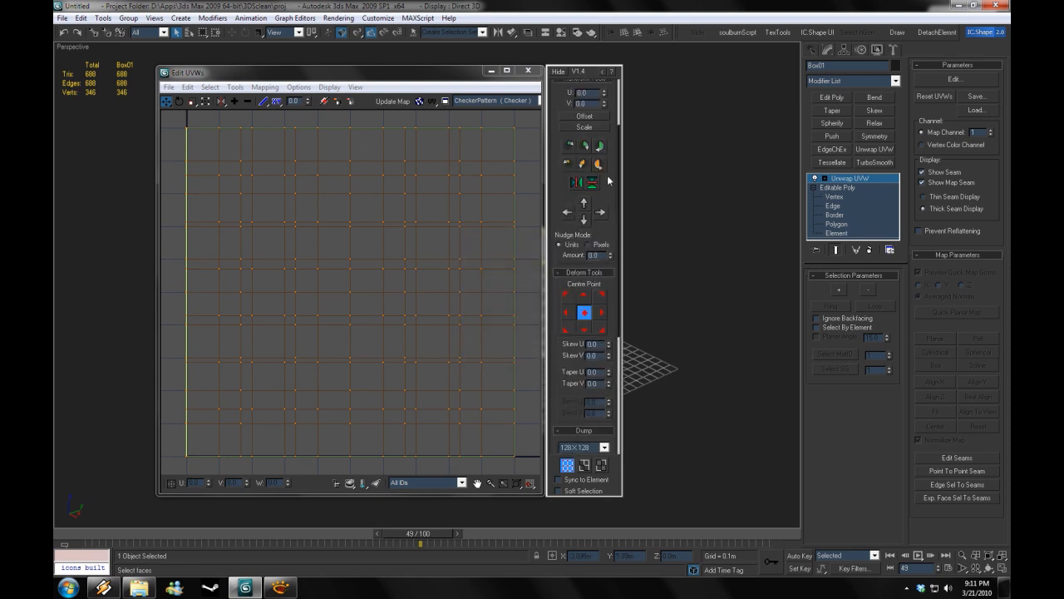
Step: Close the UV editor and delete the Unwrap UVW modifier from the box
click(528, 71)
right_click(848, 178)
click(872, 199)
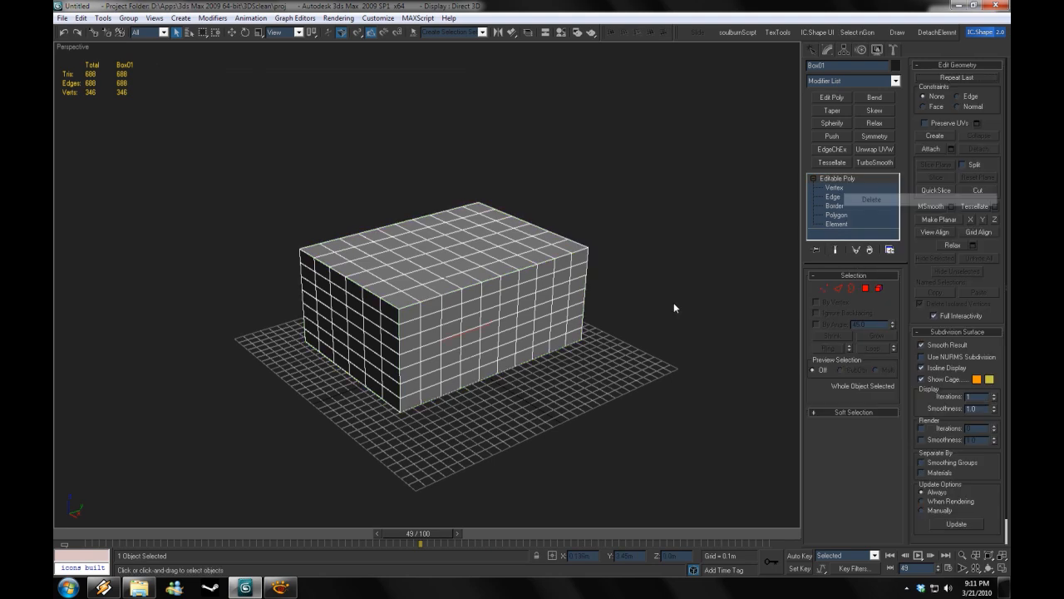
Step: Delete the box from the scene
click(674, 308)
click(523, 304)
key(Delete)
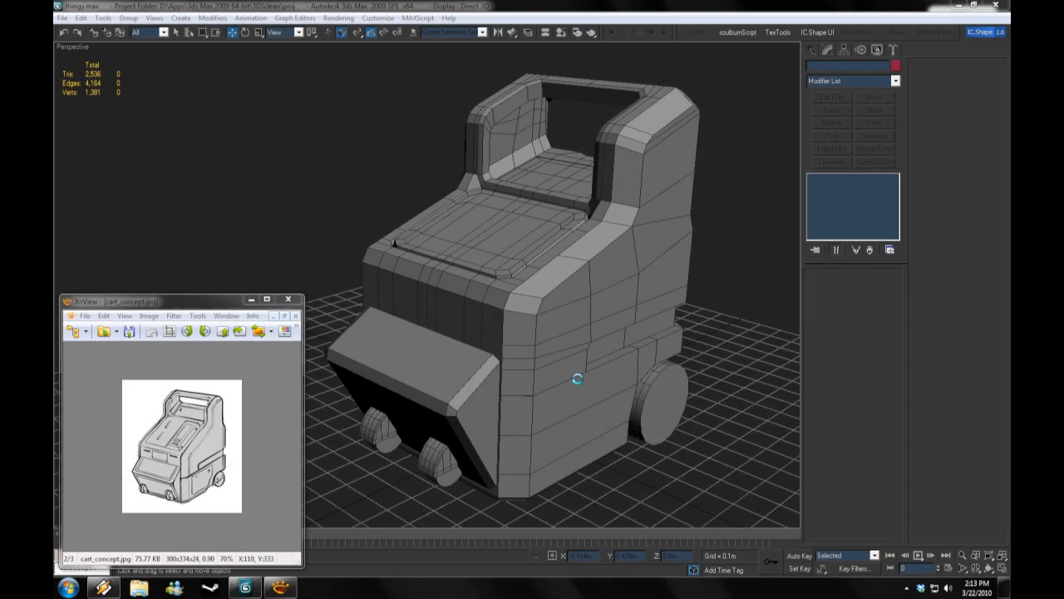
Step: Examine the cart blockout from several sides, picking its separate body, panel and wheel parts
alt+middle_drag(573, 373, 624, 306)
click(663, 400)
click(456, 453)
click(414, 356)
click(492, 234)
click(714, 415)
alt+middle_drag(715, 415, 544, 328)
alt+middle_drag(491, 487, 532, 449)
Step: Select the cart's side shell and reduce its modifier stack to a single Editable Poly
click(579, 313)
click(846, 207)
alt+middle_drag(766, 247, 778, 243)
right_click(855, 183)
right_click(845, 177)
click(873, 197)
right_click(849, 176)
click(885, 291)
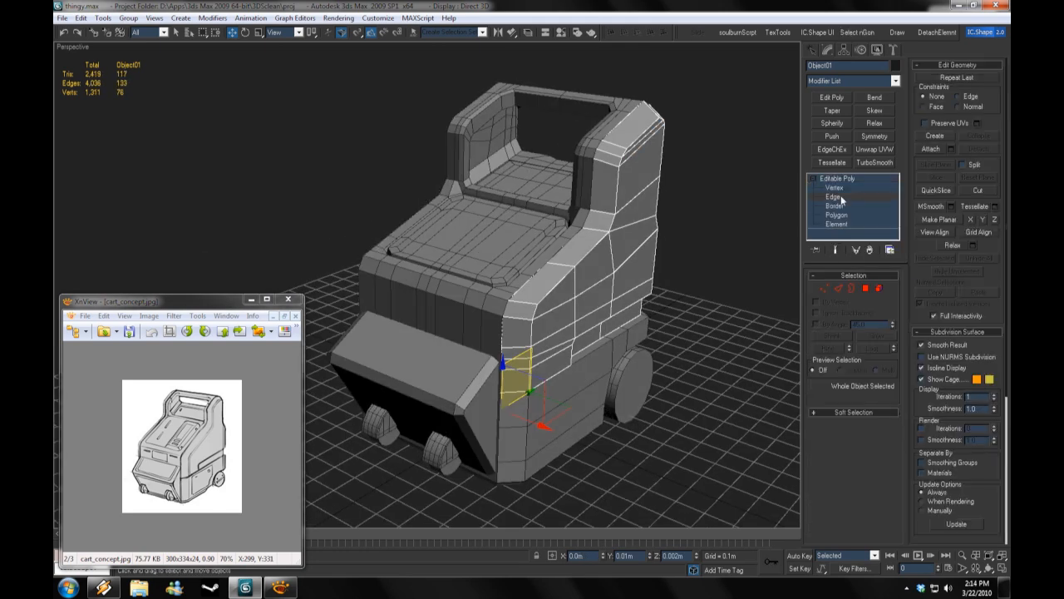
Step: Save the scene as a new file named thingy2.max
click(842, 198)
click(62, 18)
click(104, 176)
click(434, 384)
text(2)
key(Return)
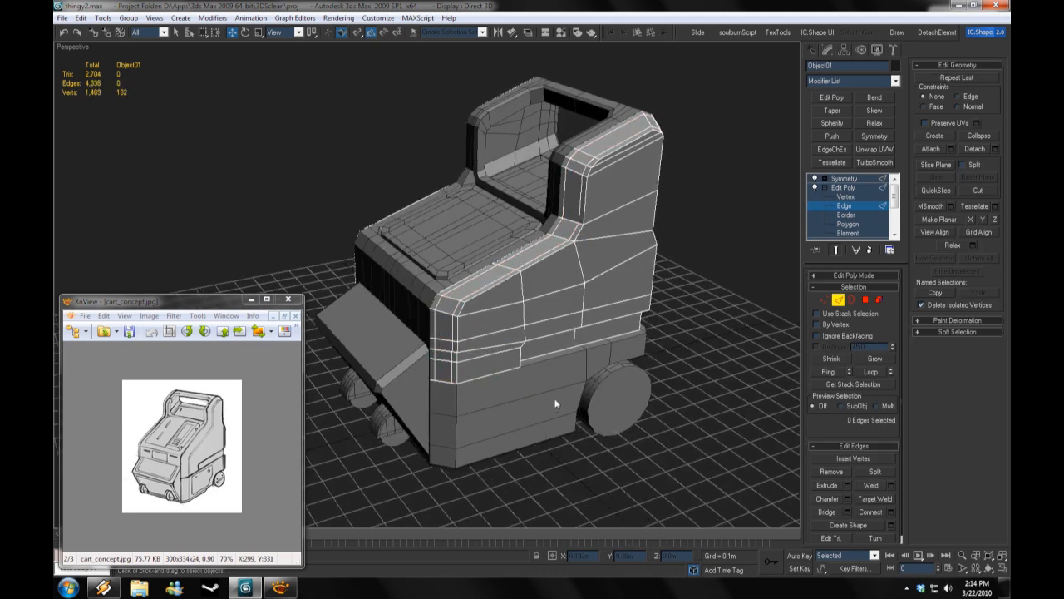
Step: Connect the shell's lower band edges with 1 segment at slide 39, and its mid-side edges with 2 segments at pinch 51
middle_drag(555, 404, 464, 407)
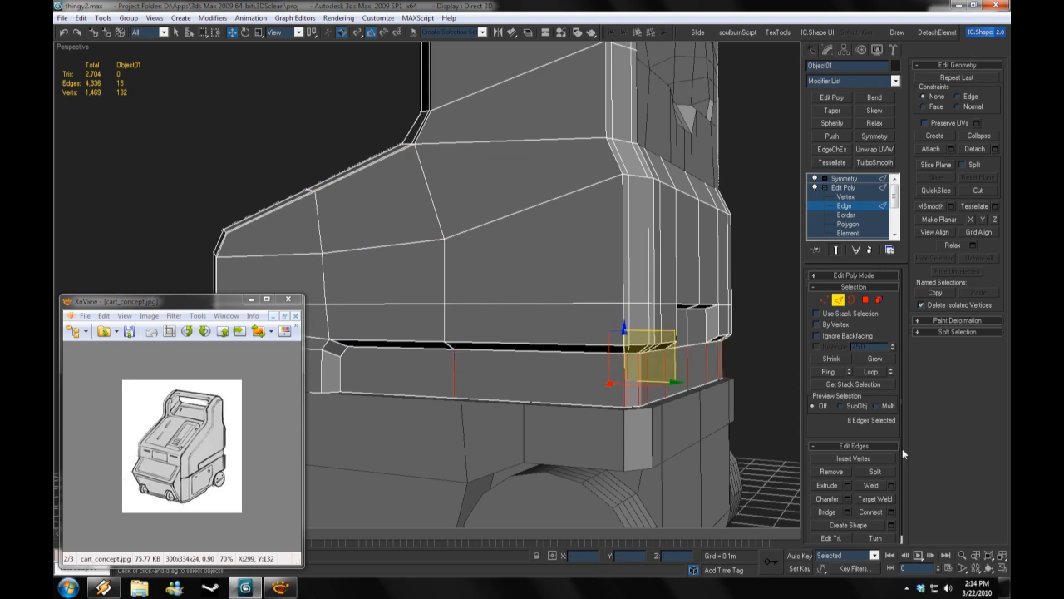
click(891, 511)
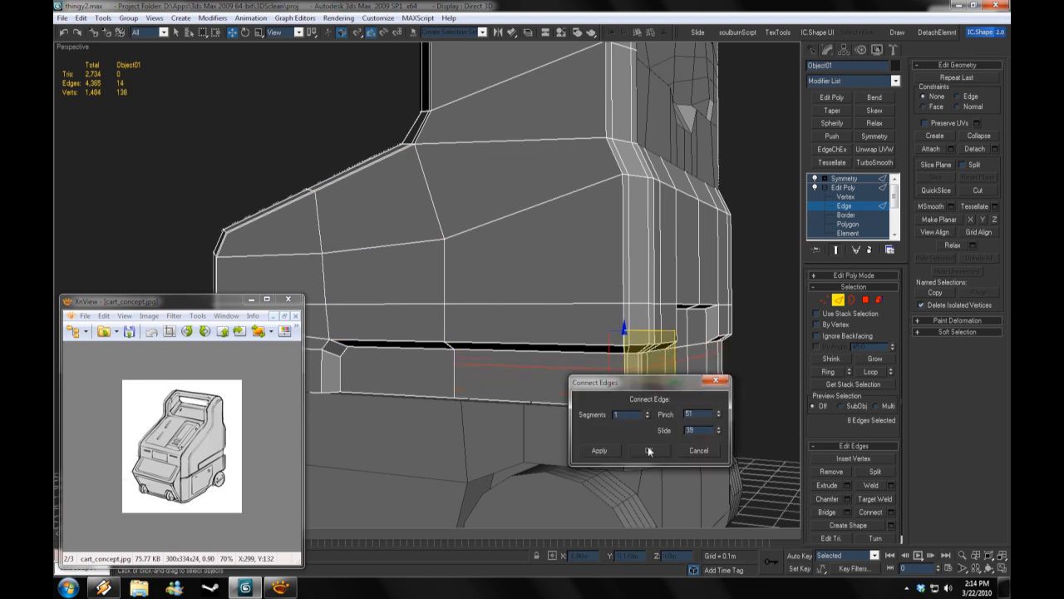
click(648, 450)
click(891, 511)
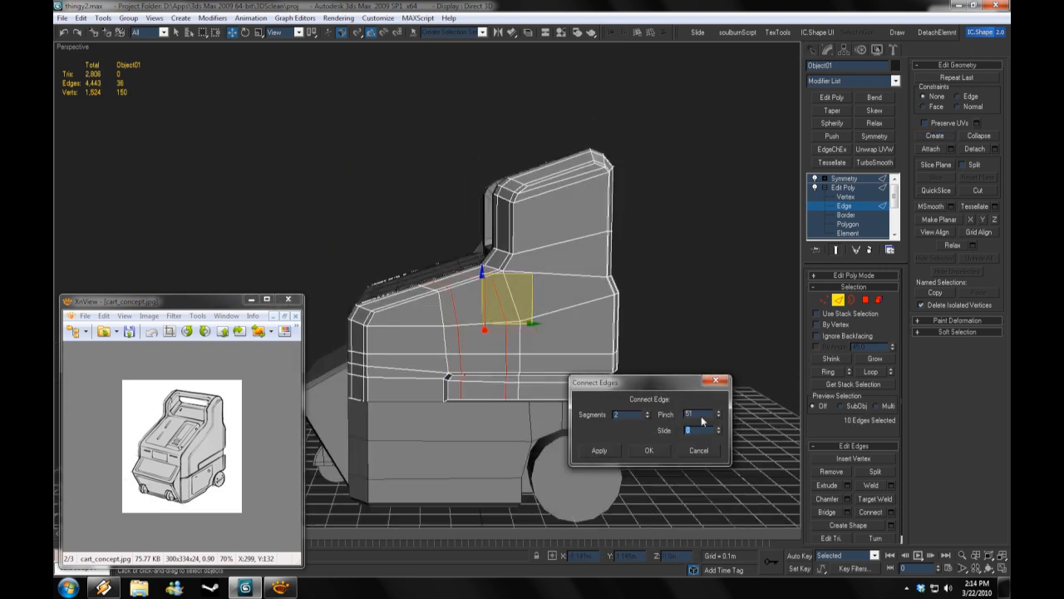
click(648, 448)
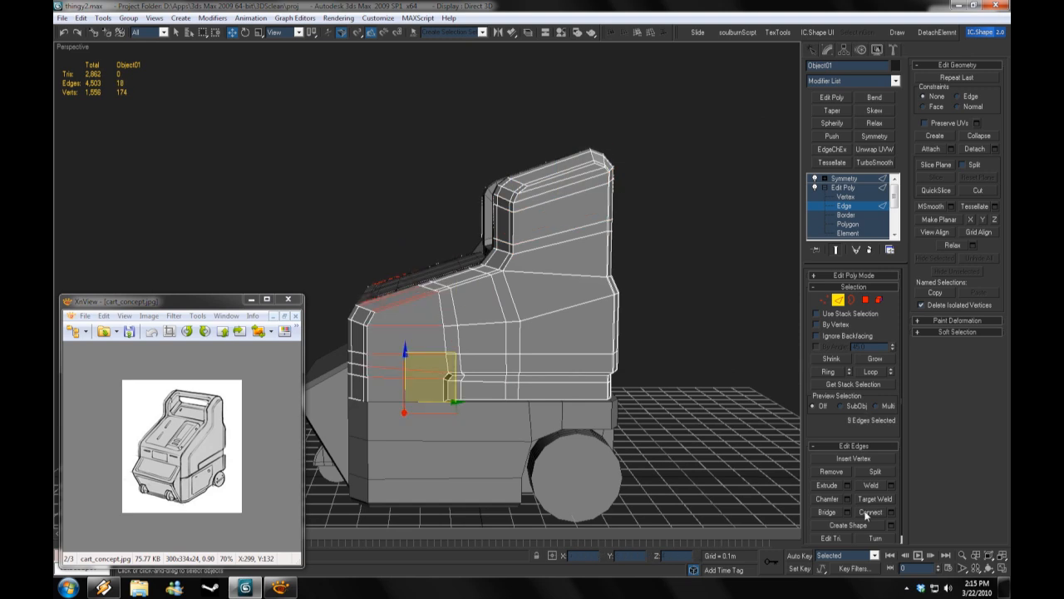
Step: Connect the edges around the shell's rear and its lower notch to add supporting loops
alt+middle_drag(466, 349, 505, 371)
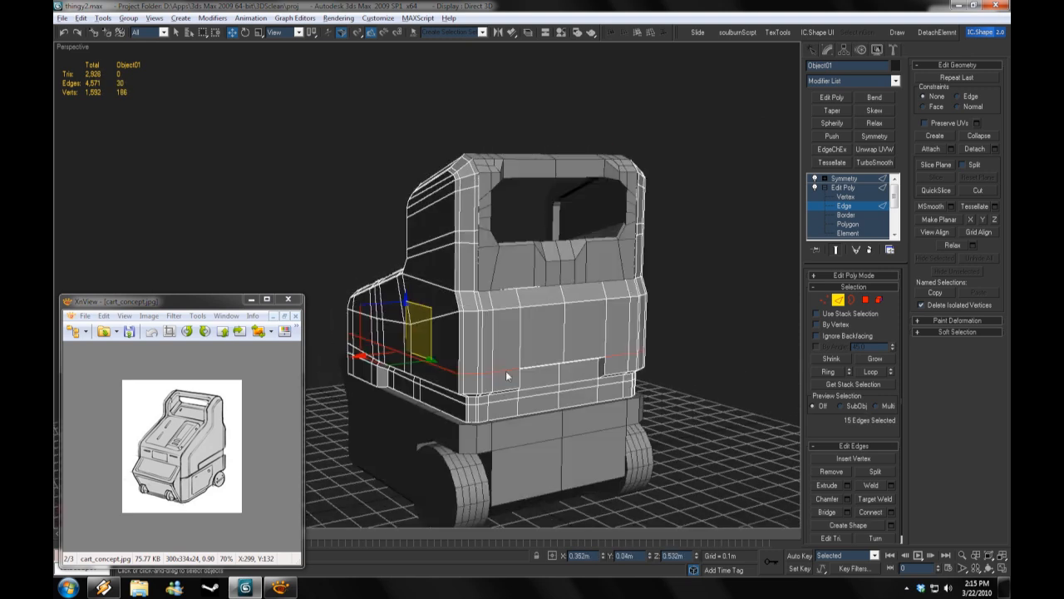
click(891, 512)
click(649, 449)
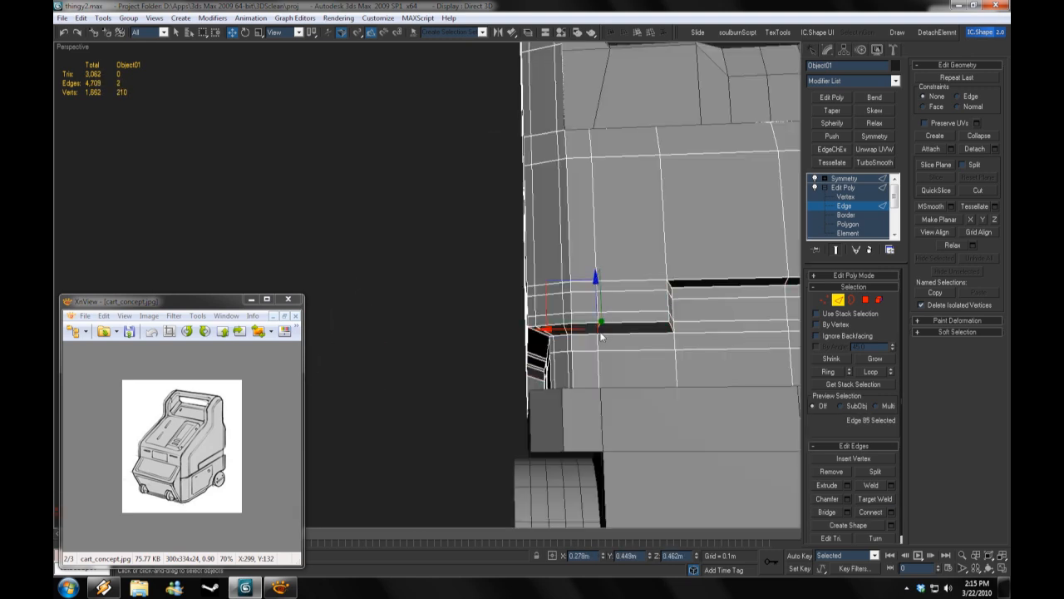
click(890, 511)
click(623, 443)
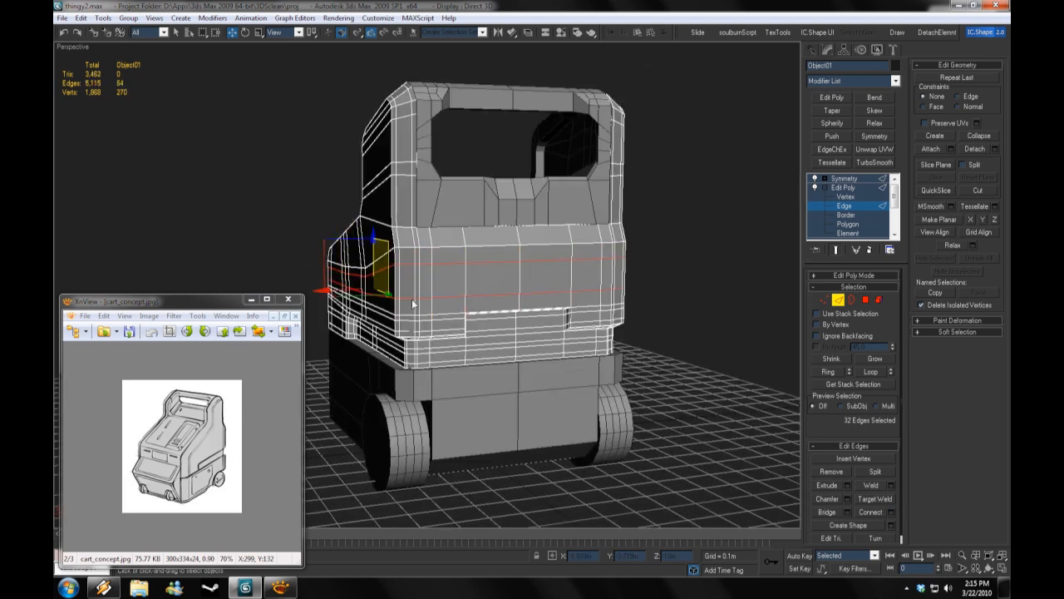
Step: Check the shell's rear and side edge loops, and add a TurboSmooth modifier on top of its stack
click(420, 274)
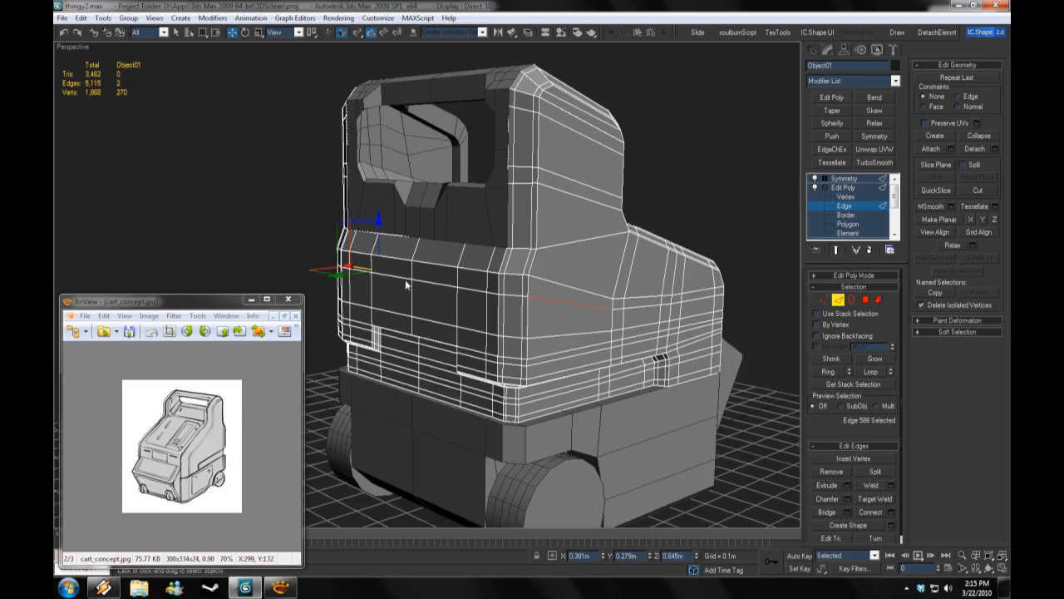
double_click(405, 282)
key(z)
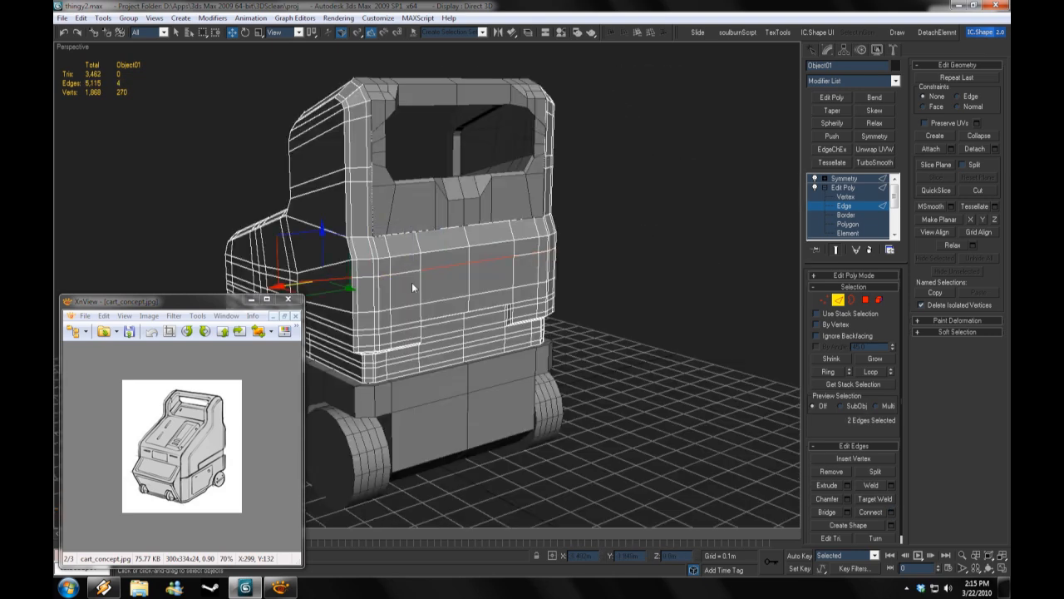
scroll(438, 215, down, 5)
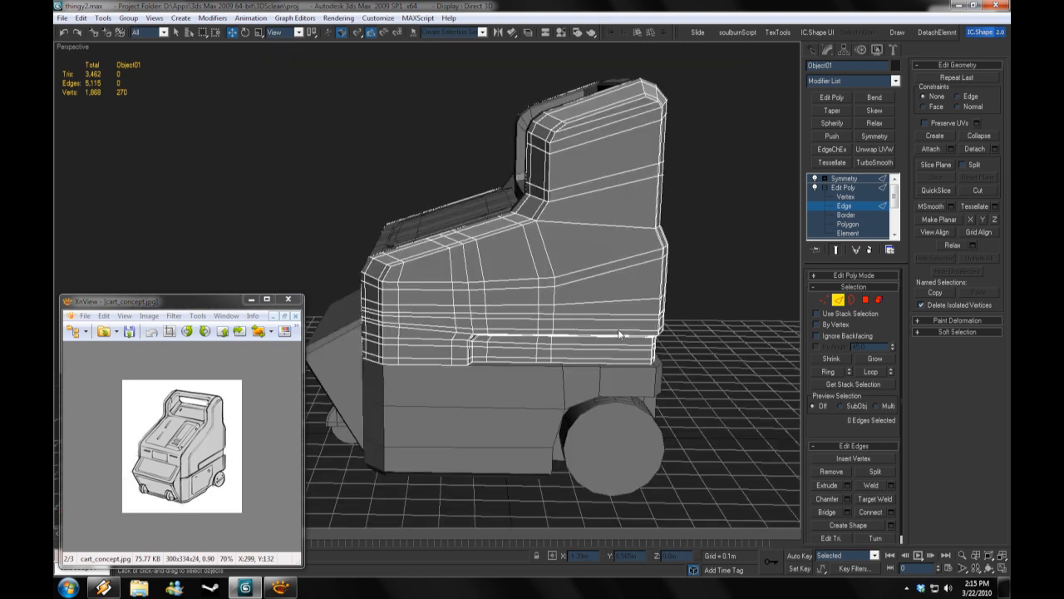
alt+middle_drag(438, 215, 516, 233)
key(ctrl+t)
alt+middle_drag(630, 246, 582, 274)
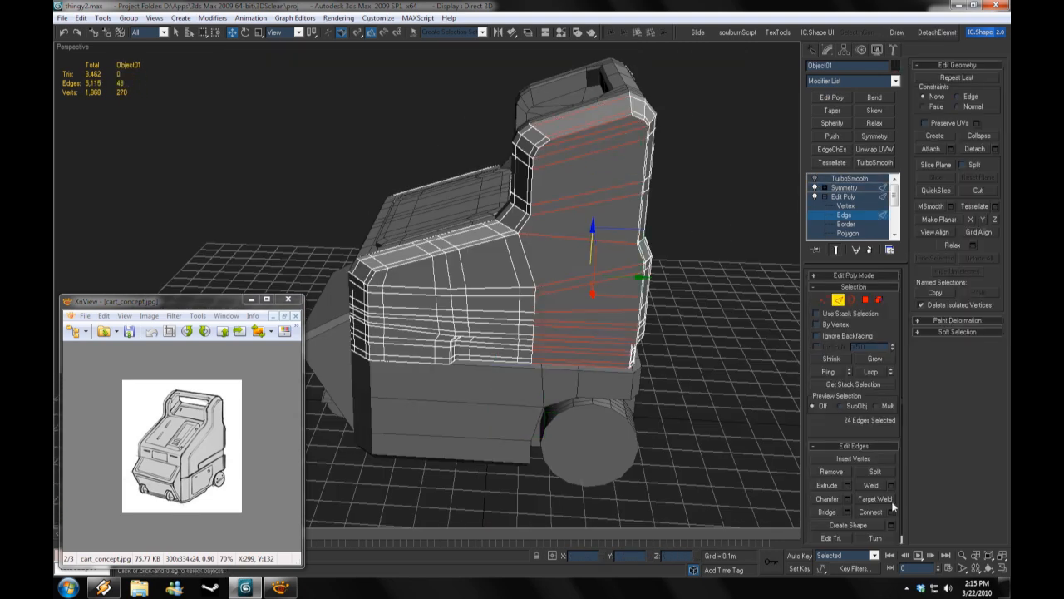
Step: Connect the edge rings on the shell's tall side and rear to add further supporting edges
click(665, 446)
alt+middle_drag(665, 446, 499, 259)
click(491, 257)
key(ctrl+shift+e)
double_click(439, 286)
key(ctrl+shift+e)
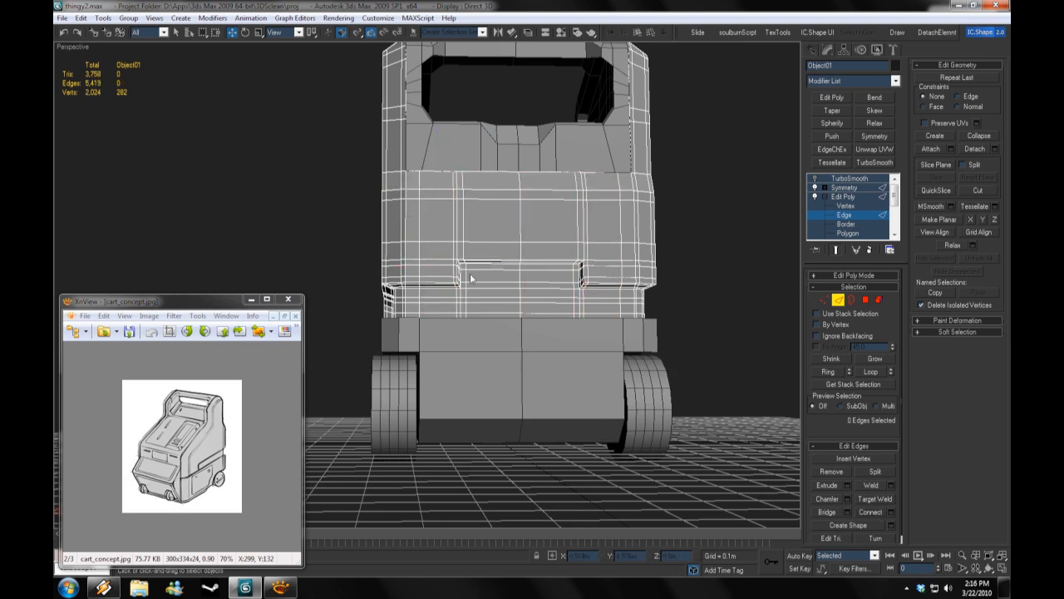
Step: Inspect the shell at the TurboSmooth level from several sides, toggling the modifier's display
alt+middle_drag(420, 272, 729, 304)
click(848, 178)
alt+middle_drag(582, 333, 682, 332)
alt+middle_drag(499, 266, 588, 265)
click(815, 178)
key(z)
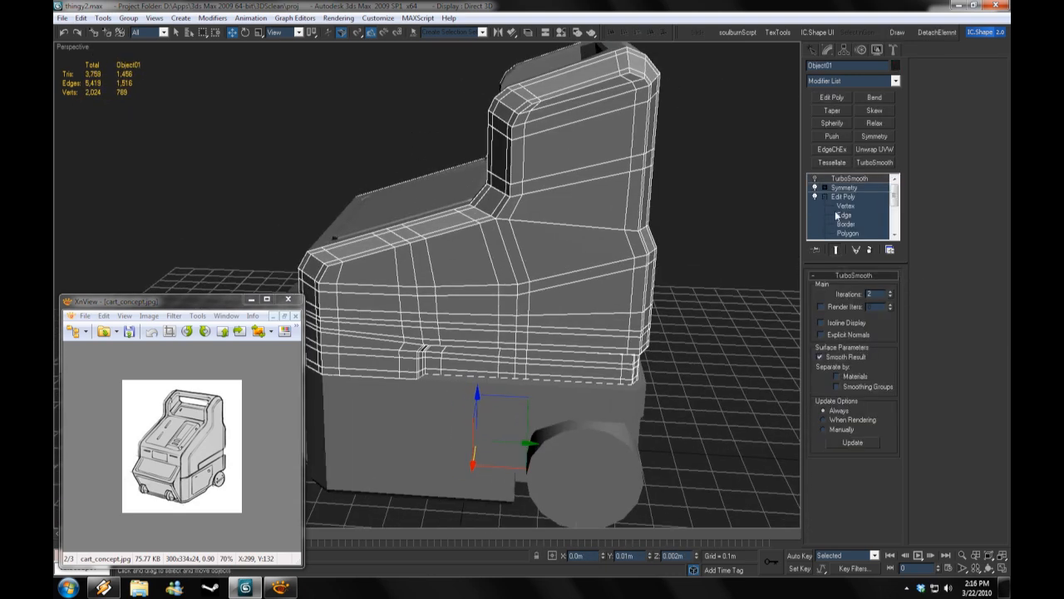
Step: Raise the vertices of the shell's upper side row so the edge follows the sloped top
click(844, 197)
click(845, 204)
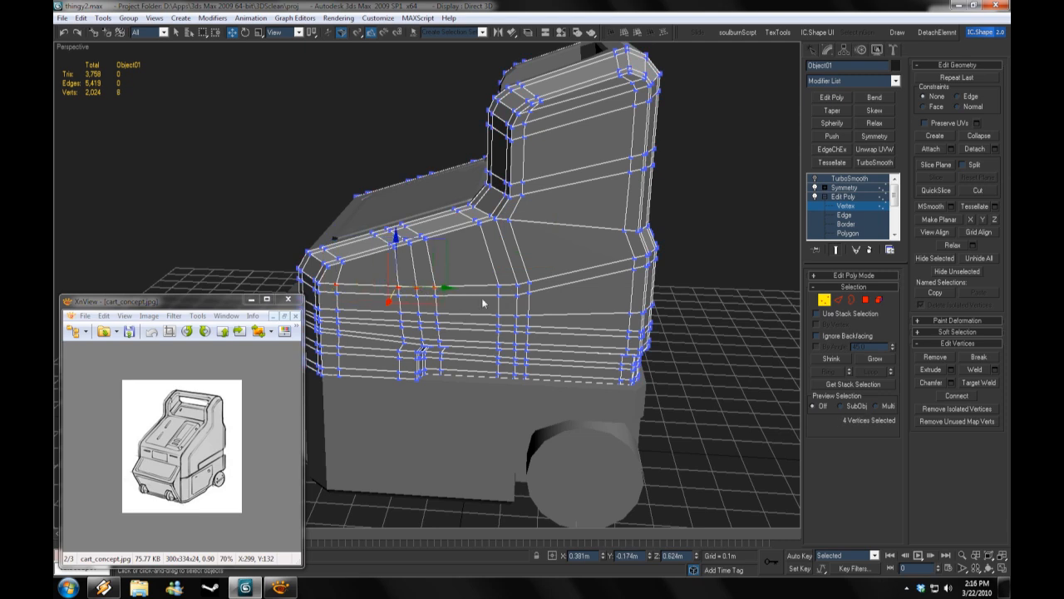
drag(439, 265, 486, 249)
ctrl+drag(382, 250, 416, 290)
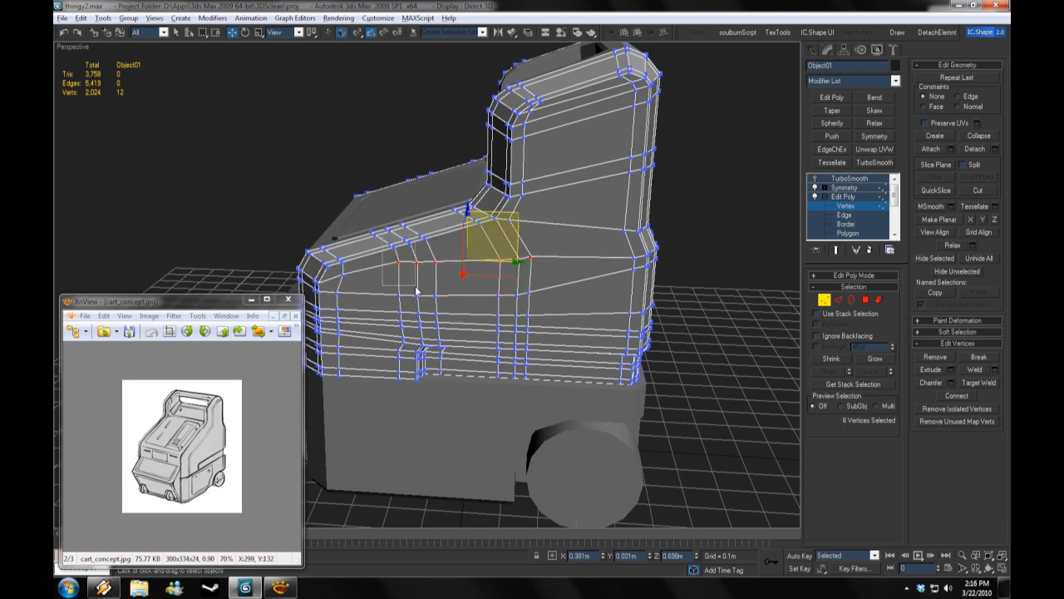
key(ctrl+z)
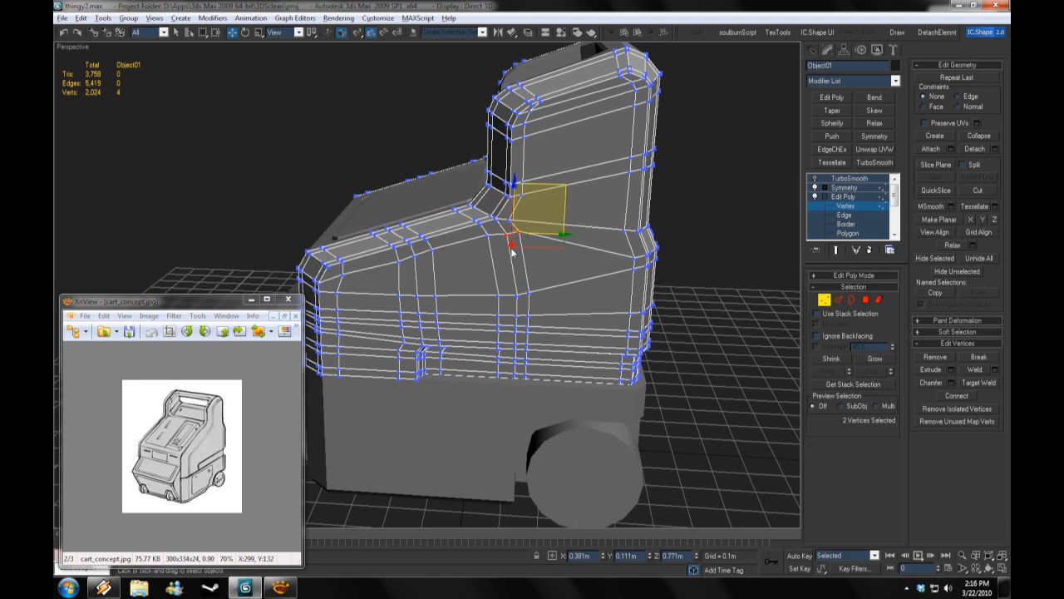
Step: Connect the edges across the shell's rear shoulder bevel with 2 segments, pinch 40 and slide 0
alt+middle_drag(559, 200, 716, 254)
key(2)
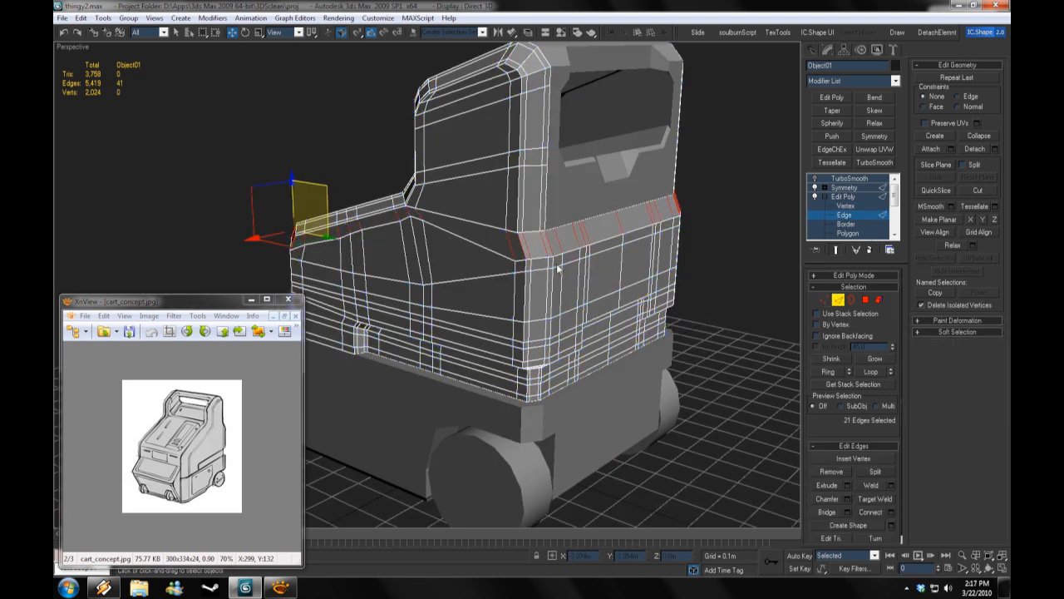
alt+middle_drag(556, 264, 168, 333)
click(890, 512)
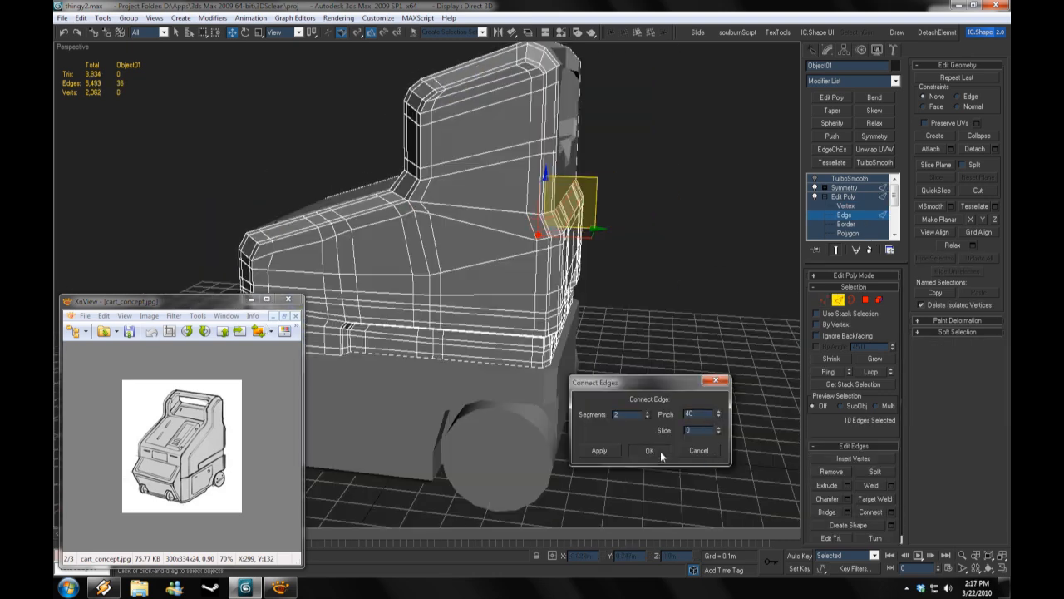
click(660, 450)
alt+middle_drag(660, 451, 419, 183)
click(651, 220)
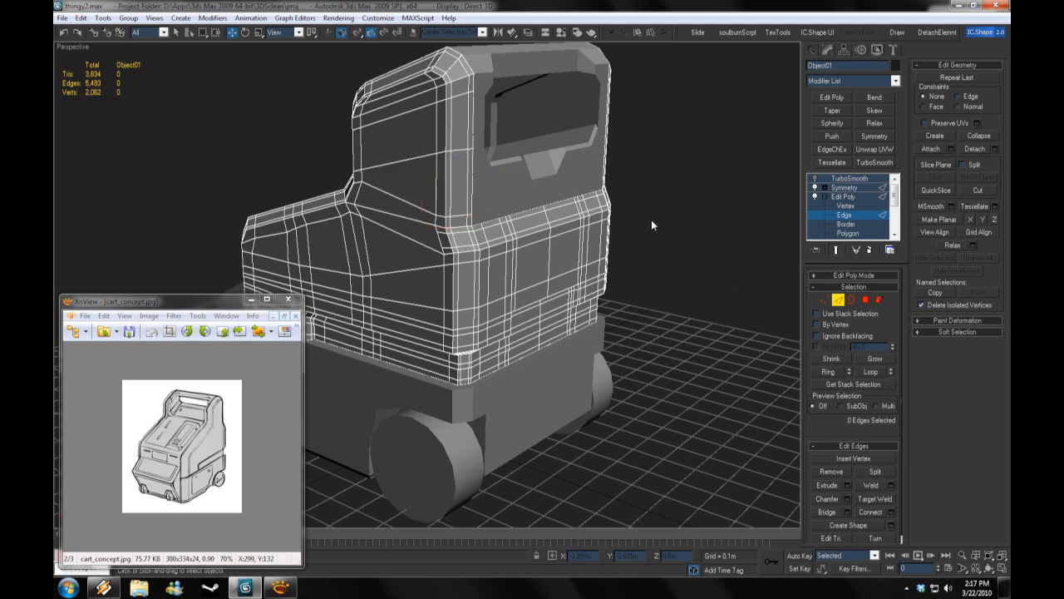
Step: Cut new edges down the shell's tall side to the shoulder and check the smoothed result
scroll(648, 229, up, 5)
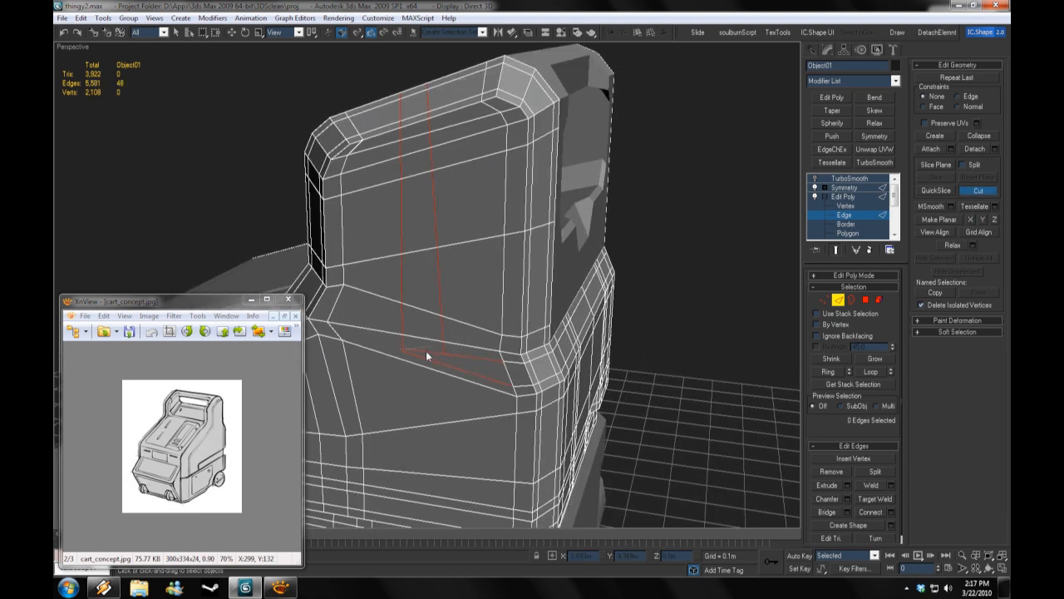
scroll(426, 356, up, 4)
key(1)
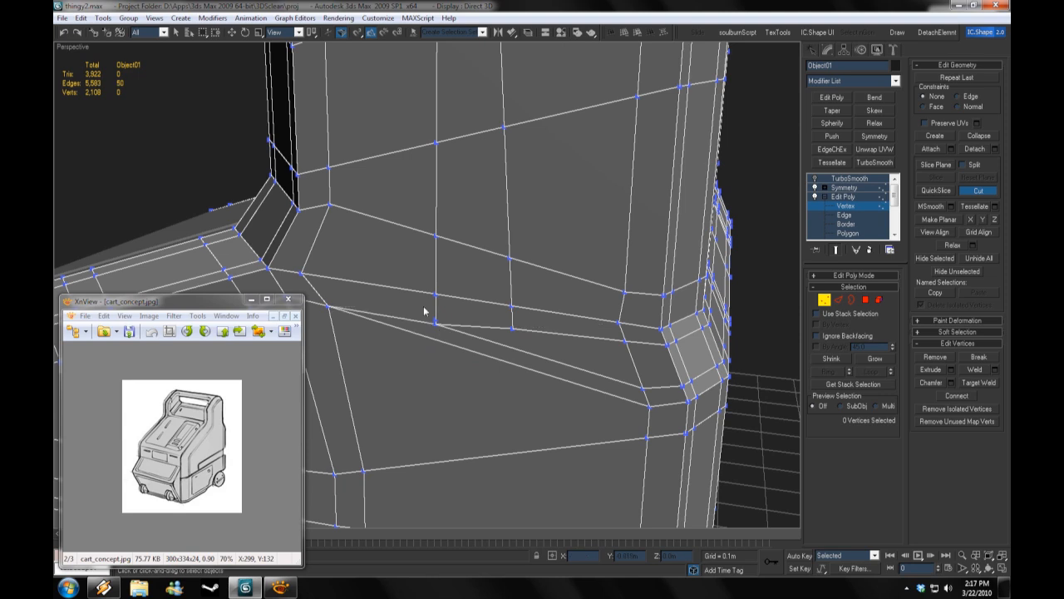
key(1)
scroll(656, 361, down, 8)
click(656, 361)
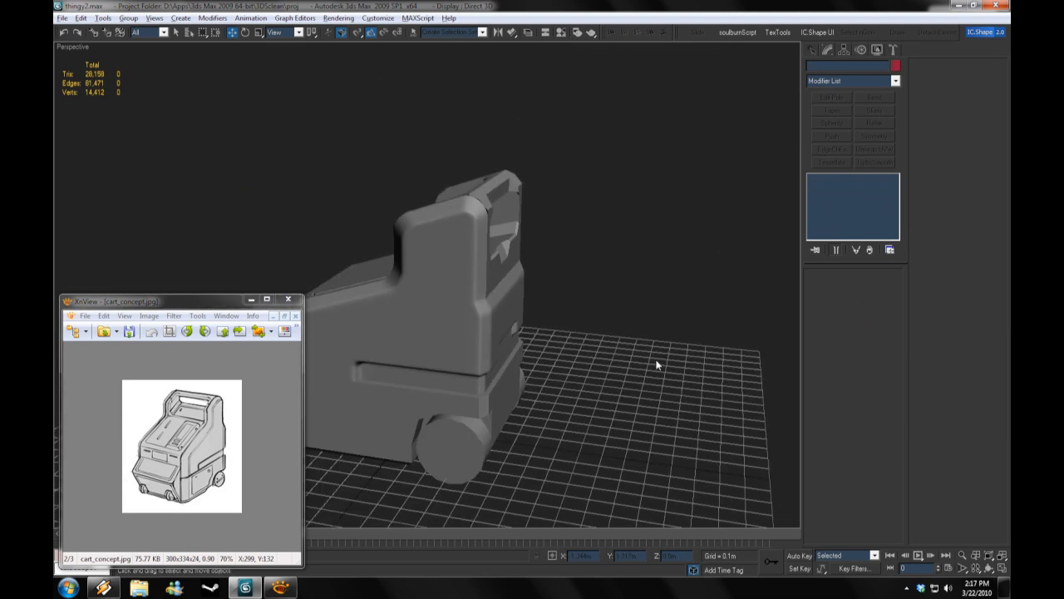
key(ctrl+z)
Step: Adjust the vertices at the shell's front upper corner and check them at the TurboSmooth level
scroll(637, 245, up, 6)
key(1)
drag(366, 249, 430, 281)
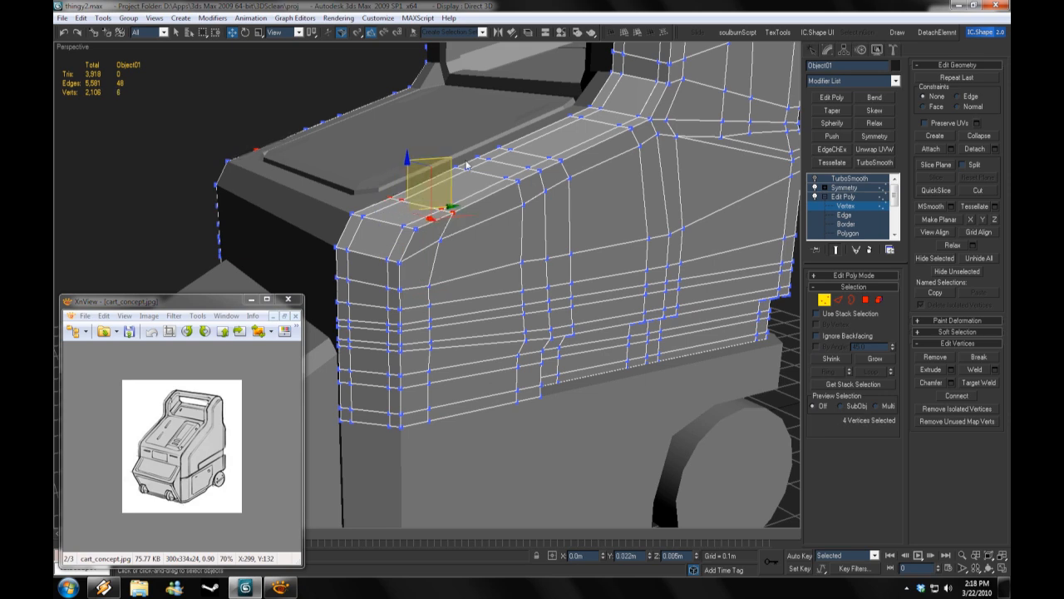
click(850, 178)
scroll(418, 285, down, 6)
scroll(419, 286, up, 3)
Step: Work on the edges around the shell's rear upper corner and inspect the body with TurboSmooth enabled
click(857, 215)
scroll(465, 232, up, 3)
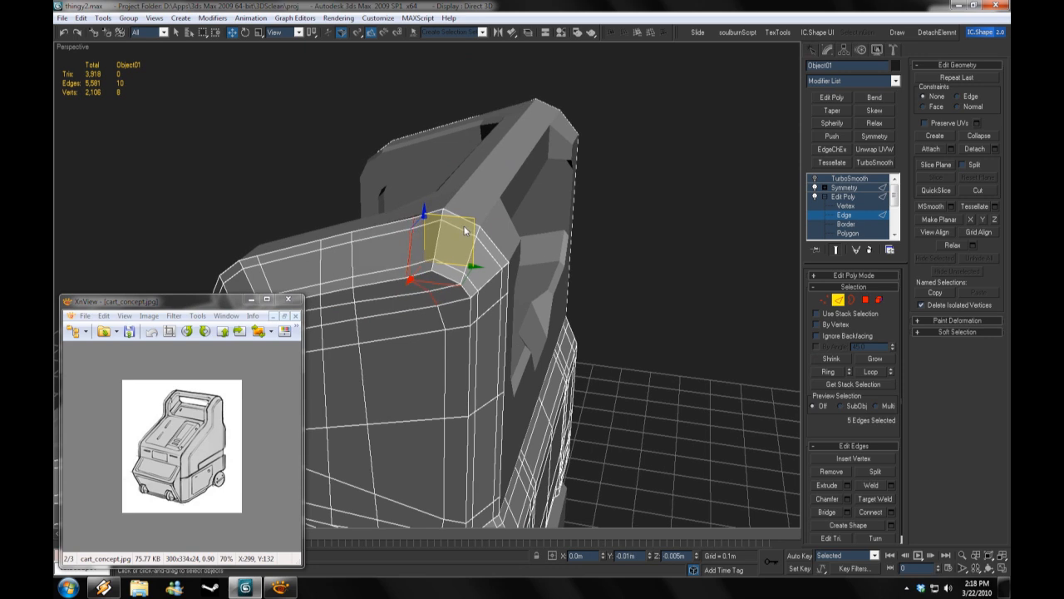
scroll(741, 216, down, 5)
alt+middle_drag(741, 216, 595, 310)
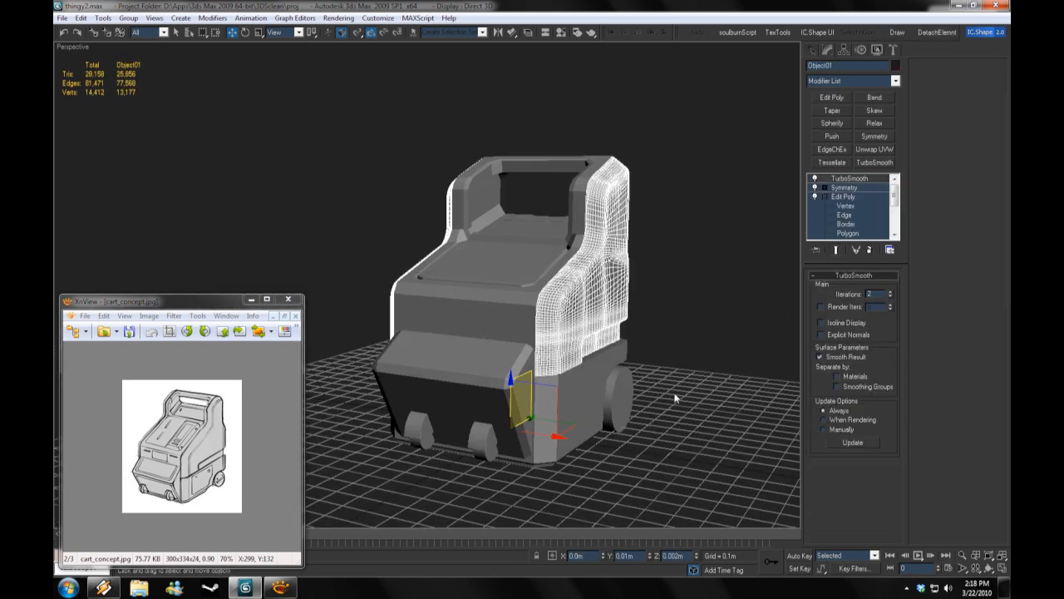
scroll(499, 362, up, 5)
scroll(499, 363, down, 3)
alt+middle_drag(435, 325, 715, 299)
Step: Add another modifier to the side shell between Symmetry and TurboSmooth, and toggle the wireframe display
click(430, 302)
click(844, 187)
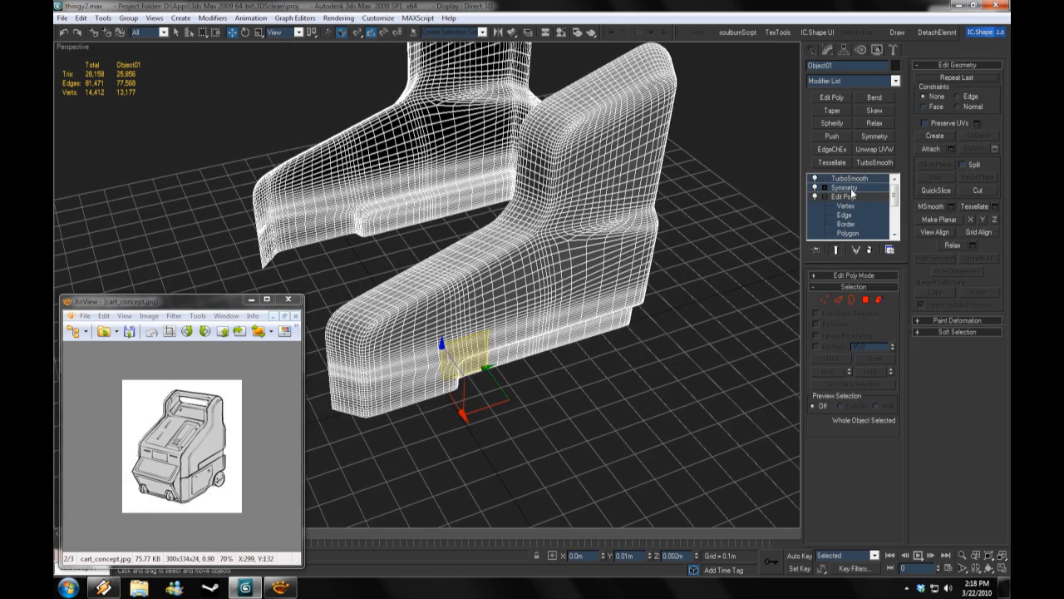
click(896, 81)
click(846, 374)
mouse_move(582, 315)
alt+middle_down()
mouse_move(699, 319)
mouse_move(663, 384)
mouse_move(514, 351)
mouse_move(488, 322)
mouse_move(457, 400)
alt+middle_up()
key(F3)
Step: Hide the side shell and select the cart's lower base box for edge editing
click(699, 318)
right_click(487, 323)
alt+middle_drag(688, 355, 601, 307)
click(582, 278)
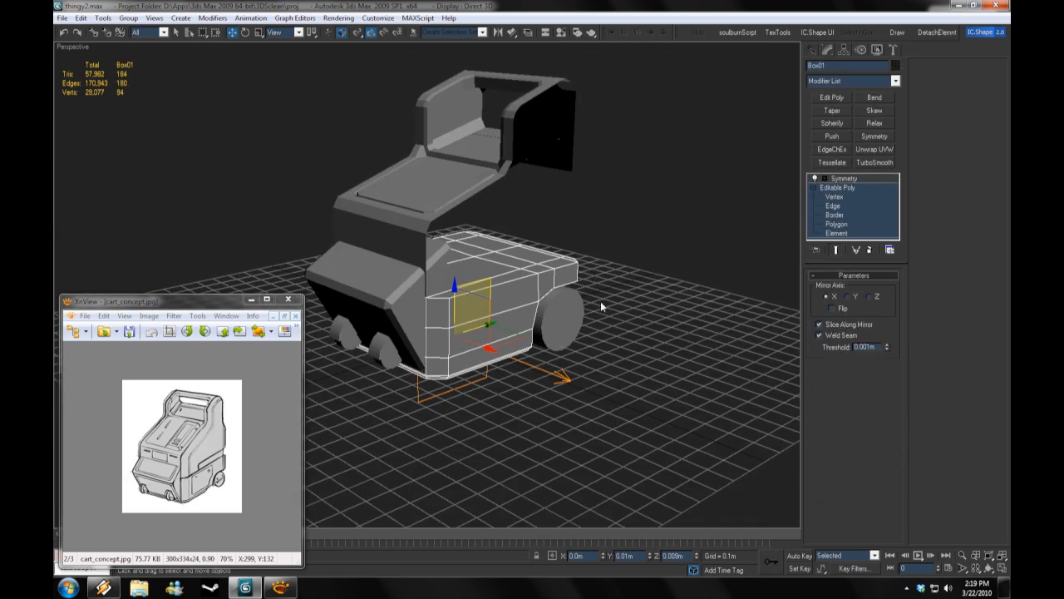
click(833, 206)
Step: Enlarge the cart_concept.jpg reference image to 100%
double_click(198, 376)
double_click(198, 377)
scroll(200, 391, up, 1)
Step: Connect the edge ring along the base box's bottom bevel with pinch 0 and slide 0
scroll(594, 385, up, 5)
alt+middle_drag(593, 385, 615, 299)
click(614, 299)
key(alt+r)
click(891, 512)
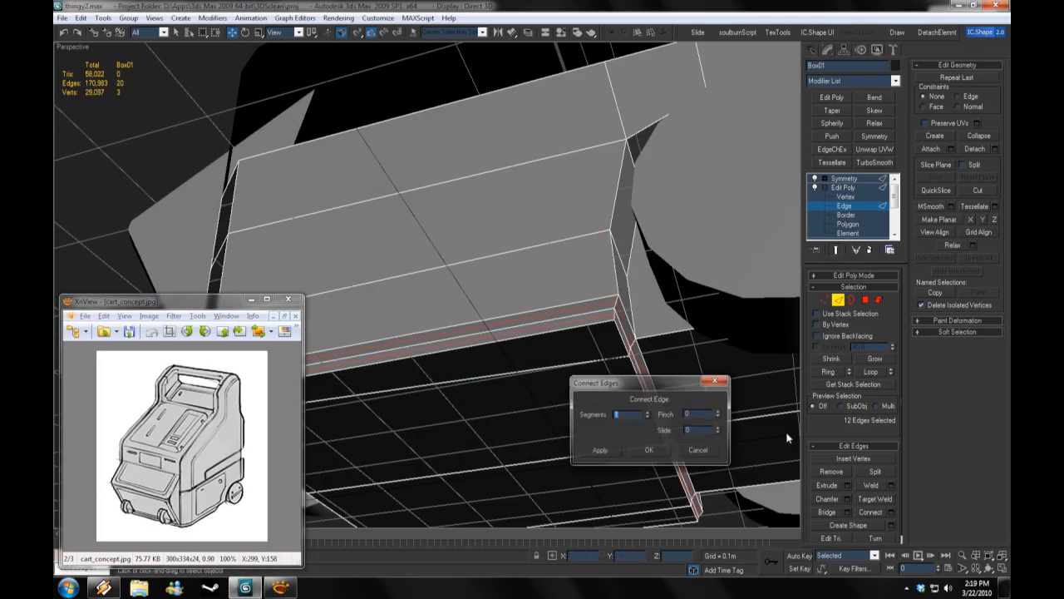
click(650, 449)
Step: Connect the edge ring across the base box's front corner and top chamfers with two segments
scroll(644, 441, down, 5)
alt+middle_drag(644, 440, 504, 369)
click(499, 278)
key(alt+r)
scroll(498, 283, down, 4)
alt+middle_drag(532, 333, 415, 366)
click(891, 512)
alt+middle_drag(582, 415, 682, 399)
click(649, 449)
mouse_move(607, 441)
alt+middle_down()
mouse_move(545, 400)
mouse_move(472, 387)
alt+middle_up()
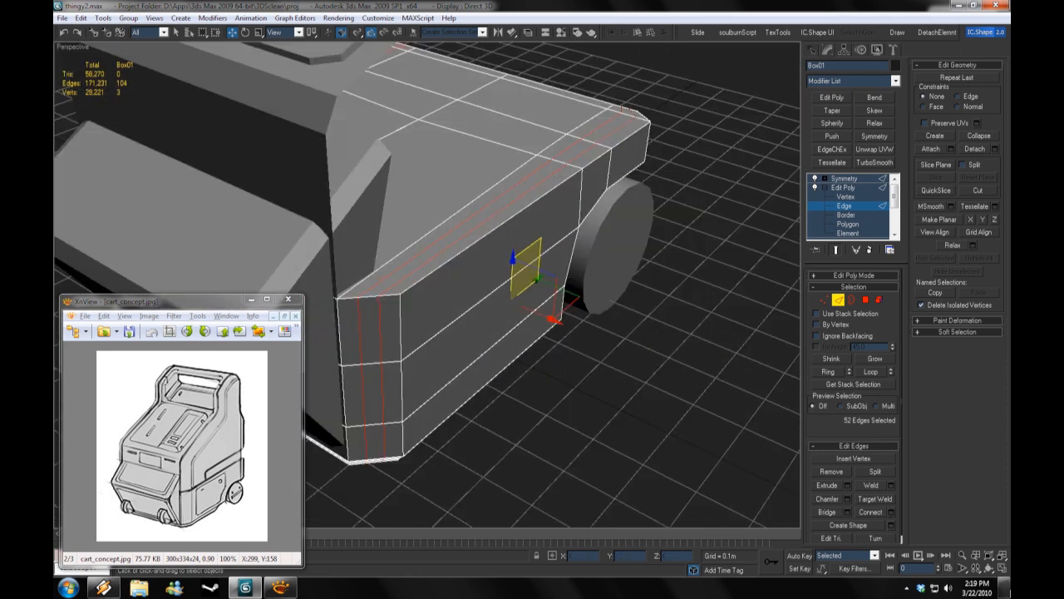
Step: Maximise the Top view and change its display to shaded
click(1002, 569)
right_click(748, 158)
click(1001, 570)
scroll(516, 291, up, 2)
right_click(63, 46)
click(96, 69)
Step: Move the intermediate chamfer vertices at the base box's corner in the Top view to round it
scroll(618, 225, up, 2)
scroll(665, 243, up, 5)
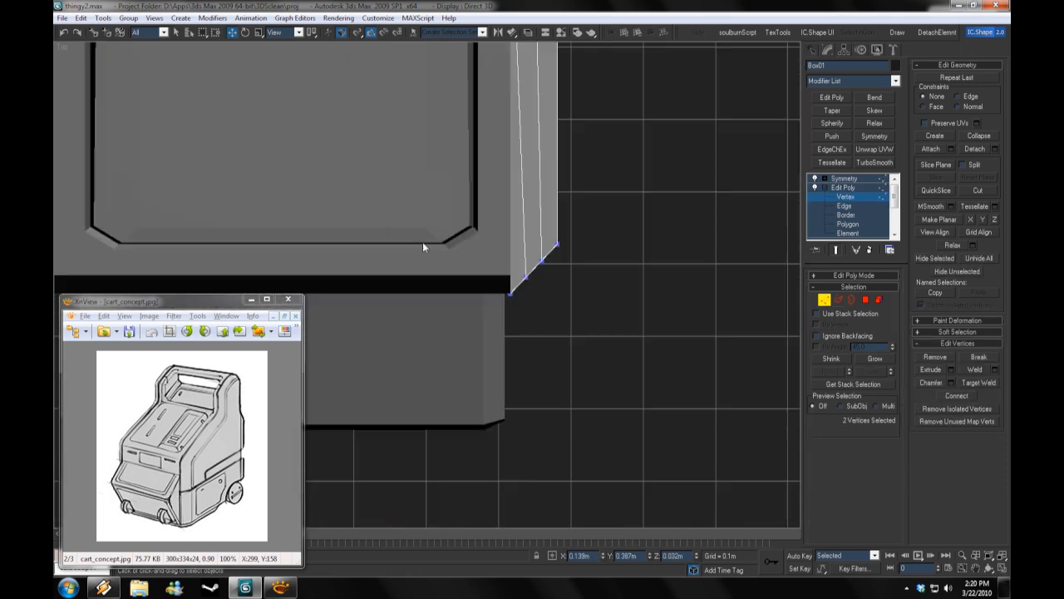
key(1)
drag(520, 283, 516, 286)
drag(580, 232, 595, 217)
click(636, 257)
Step: Return to the maximised Perspective view and connect the edge ring along the base's side to add vertical divisions
click(1002, 570)
right_click(774, 490)
click(1002, 570)
scroll(598, 349, up, 4)
alt+middle_drag(598, 350, 532, 332)
scroll(569, 299, down, 3)
key(2)
click(471, 319)
key(alt+r)
click(891, 512)
click(649, 450)
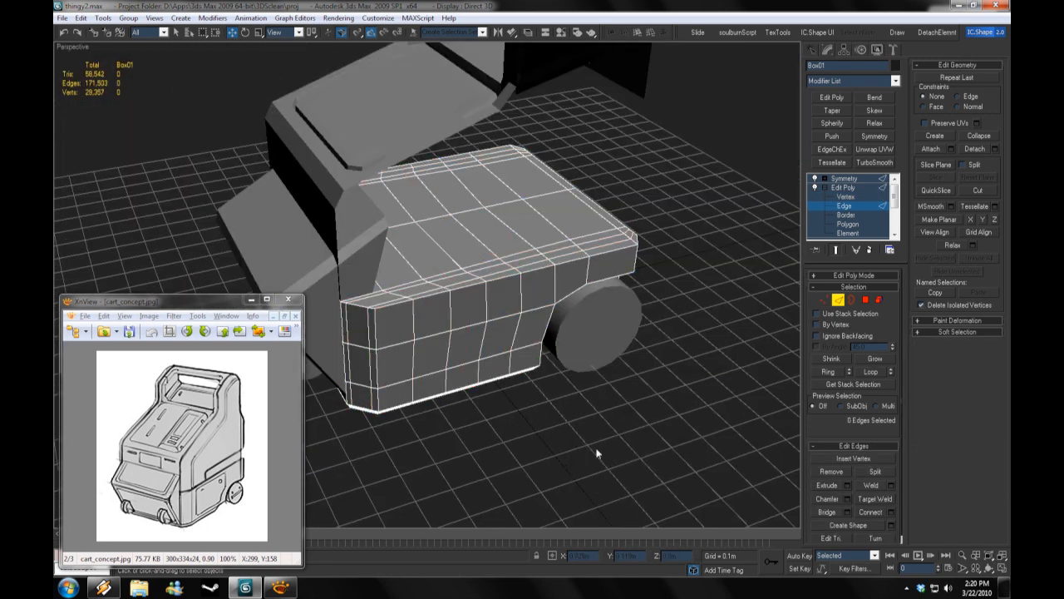
Step: Select the seven-polygon panel area above and beside the rear wheel on the base's side and detach it as a separate object
key(4)
alt+middle_drag(593, 452, 636, 286)
ctrl+click(612, 267)
ctrl+click(582, 273)
ctrl+click(549, 281)
ctrl+click(544, 319)
ctrl+click(512, 324)
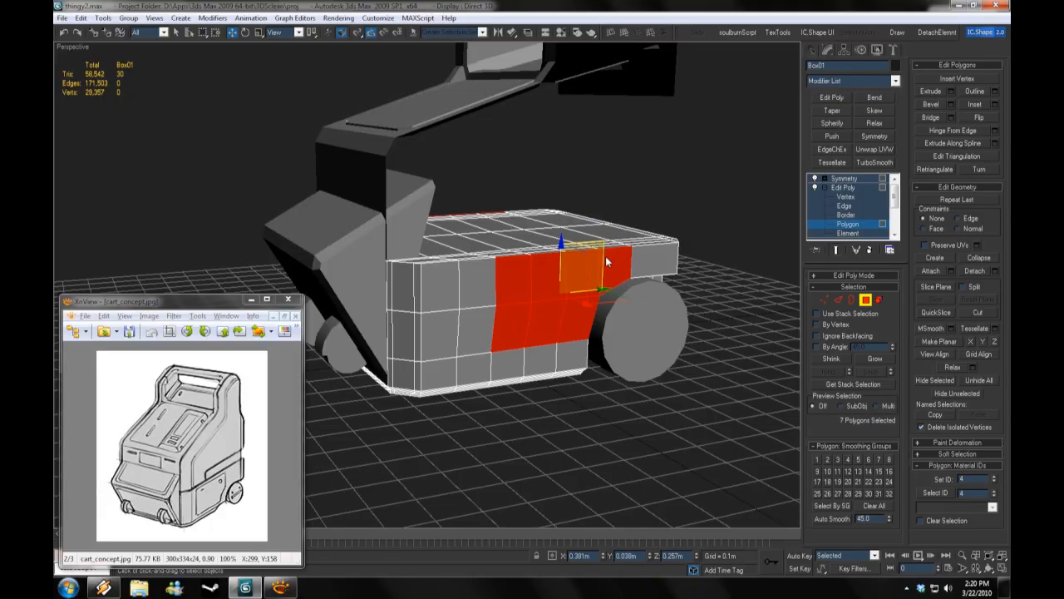
click(994, 270)
click(691, 423)
Step: Select the detached side panel and hide all the other objects
click(843, 178)
click(511, 327)
key(3)
right_click(710, 298)
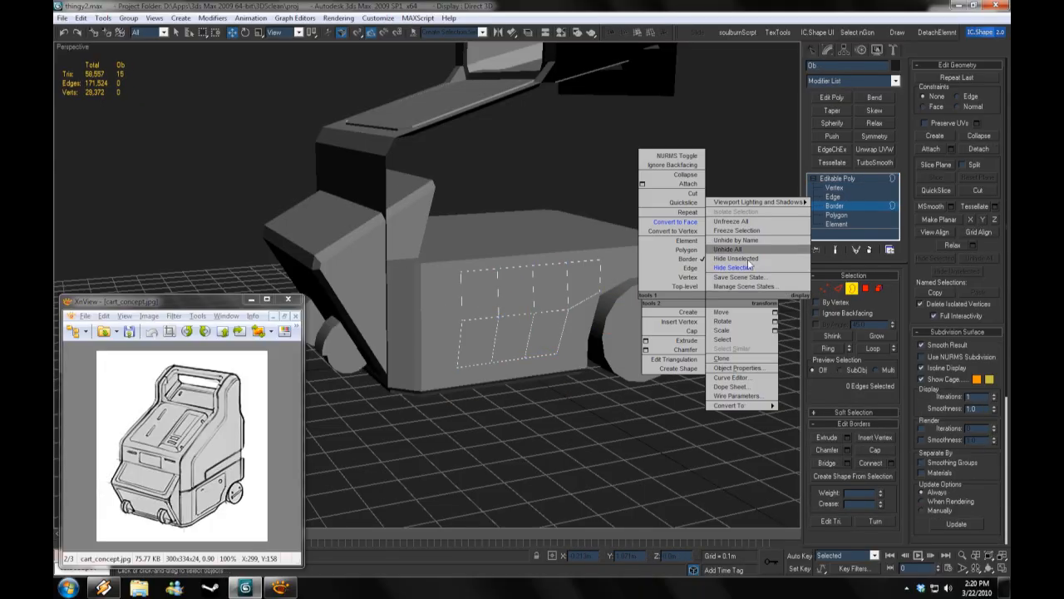
click(737, 257)
Step: Remove the surplus vertical edges from the side panel, keeping the horizontal division and the one vertical edge at the notch
scroll(561, 246, up, 3)
key(1)
drag(384, 241, 438, 314)
key(2)
double_click(571, 293)
key(ctrl+BackSpace)
double_click(517, 298)
key(ctrl+BackSpace)
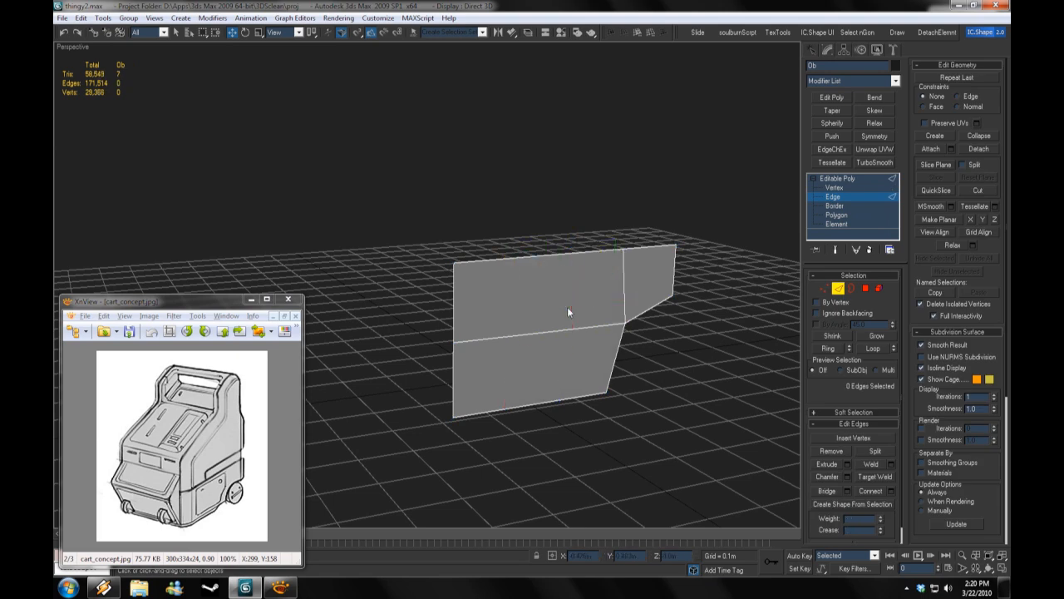
Step: Weld all of the side panel's vertices
key(4)
click(891, 462)
click(718, 408)
click(839, 187)
key(ctrl+a)
click(890, 450)
click(642, 384)
Step: Inset the side panel's polygons to form a narrow border around its outline
click(840, 215)
click(891, 462)
click(645, 371)
click(697, 383)
Step: Move the panel's right-end vertices slightly inward and lower the vertices along its middle division
click(846, 190)
drag(707, 224, 651, 316)
drag(702, 267, 696, 267)
drag(608, 348, 647, 303)
ctrl+drag(434, 320, 482, 366)
drag(546, 303, 546, 317)
click(421, 422)
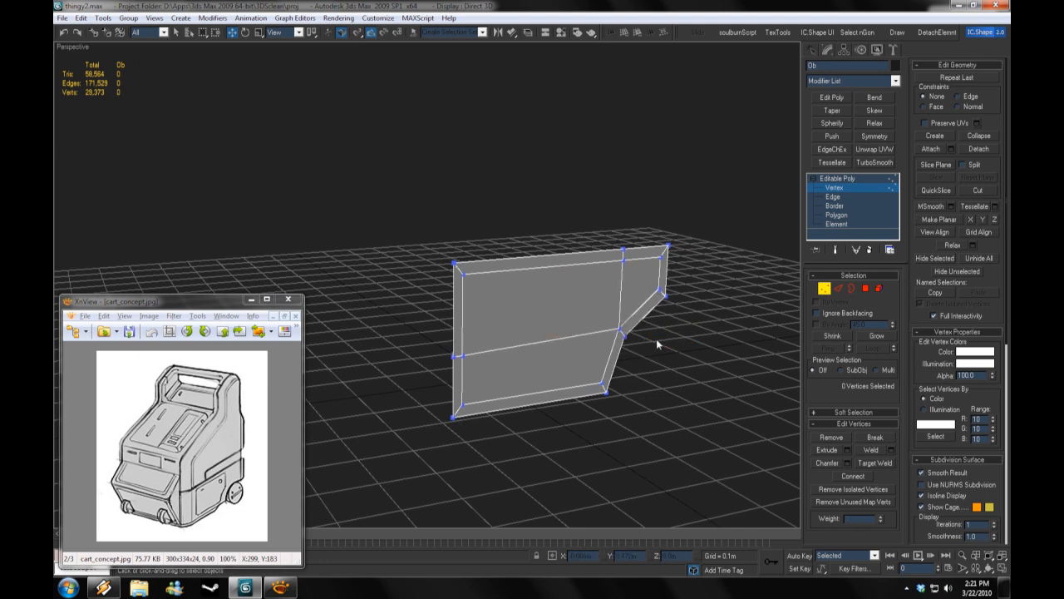
Step: Lower the vertices at the notch and at the lower corner of the panel's right end
drag(648, 282, 647, 294)
drag(650, 289, 682, 323)
drag(665, 284, 666, 291)
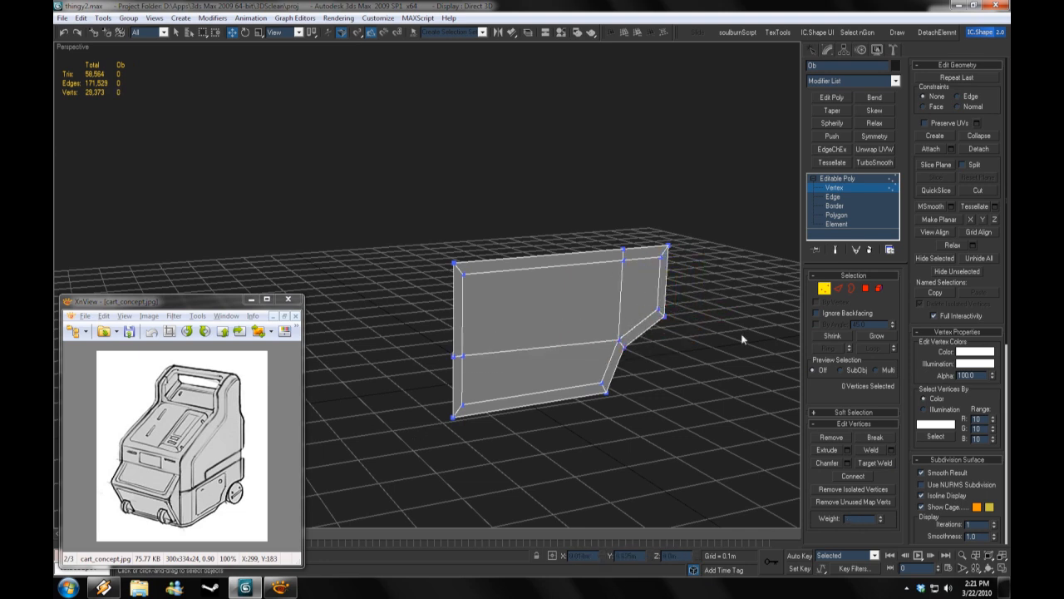
Step: Chamfer the diagonal inset edges at the panel's two left corners and its upper right corner
click(834, 197)
click(458, 410)
ctrl+click(458, 268)
ctrl+click(665, 251)
click(847, 477)
click(662, 358)
click(706, 391)
alt+middle_drag(707, 399, 629, 369)
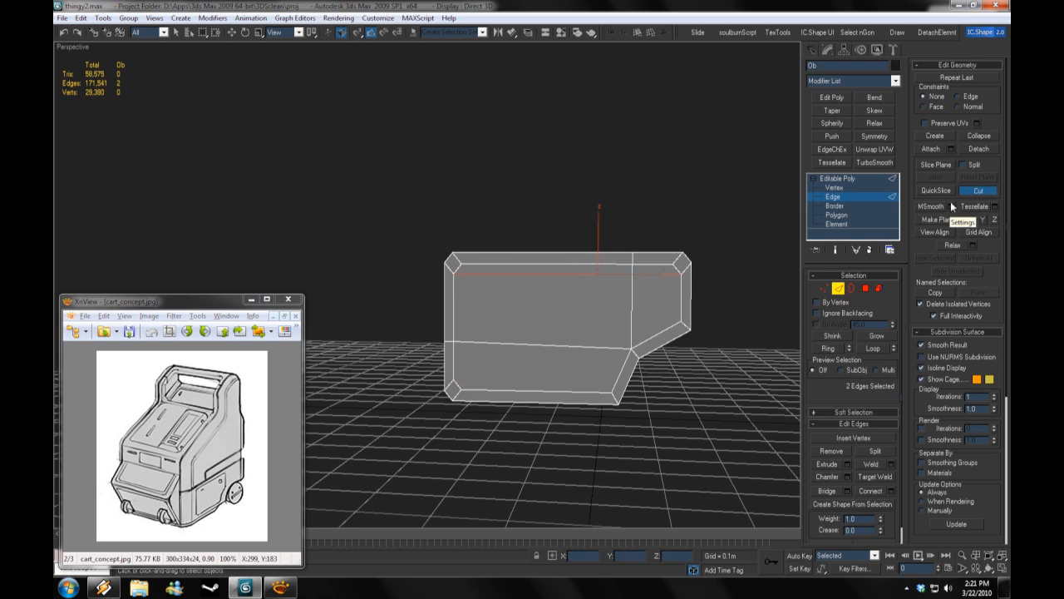
Step: Chamfer the diagonal inset edge at the panel's lower right corner
click(615, 401)
click(847, 476)
click(646, 359)
click(724, 366)
click(935, 136)
click(732, 349)
alt+middle_drag(732, 350, 683, 389)
Step: Bring the other cart parts back into view and attach the side panel to the base box
key(3)
click(539, 257)
key(alt+q)
key(3)
click(686, 257)
click(844, 206)
click(931, 148)
click(566, 363)
alt+middle_drag(565, 363, 545, 364)
click(931, 149)
Step: Select the base's side polygons behind and around the panel and delete them to open a gap around it
click(850, 224)
click(652, 238)
ctrl+click(597, 251)
ctrl+click(533, 266)
ctrl+click(476, 287)
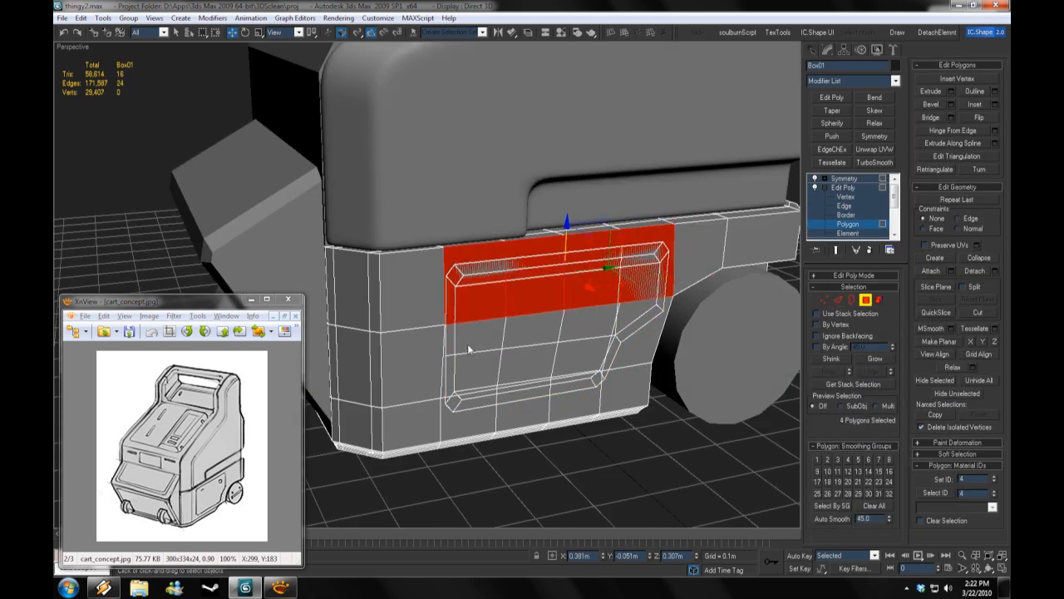
click(530, 348)
click(868, 359)
ctrl+click(626, 390)
ctrl+click(638, 339)
ctrl+click(654, 287)
key(Delete)
Step: Remove the extra edges at the opening's bottom and bridge the panel's bottom and lower left corner to the base
alt+middle_drag(662, 334, 624, 339)
click(845, 206)
click(384, 400)
alt+middle_drag(400, 394, 563, 427)
key(ctrl+BackSpace)
click(463, 394)
ctrl+click(454, 425)
click(828, 513)
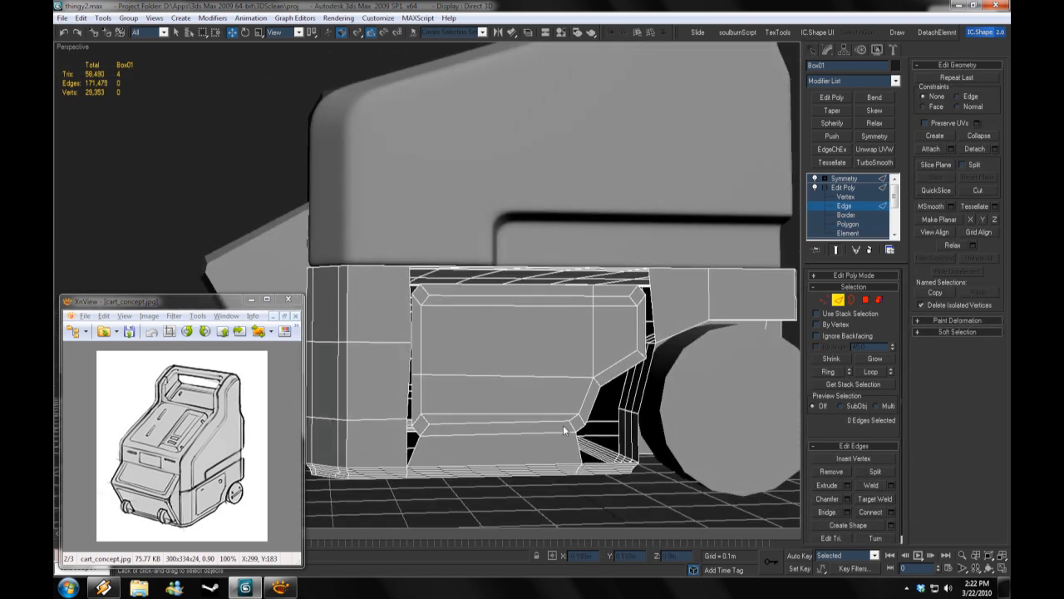
click(473, 447)
ctrl+click(457, 477)
click(828, 513)
Step: Lower the row of vertices around the base's front corner to line up with the panel's middle division
key(1)
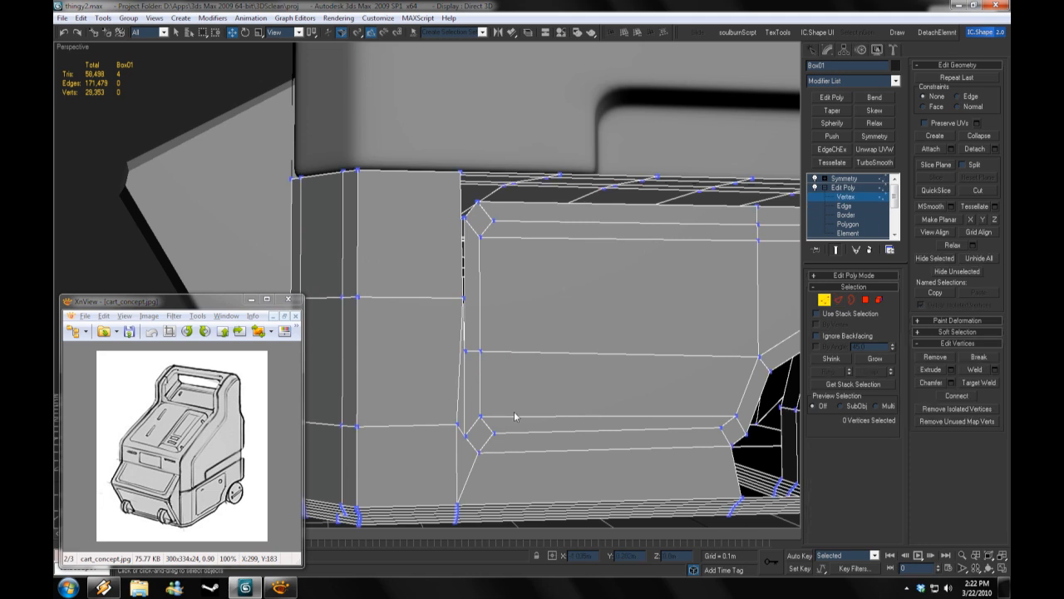
click(464, 297)
middle_drag(462, 300, 518, 300)
drag(455, 264, 455, 317)
drag(517, 319, 348, 401)
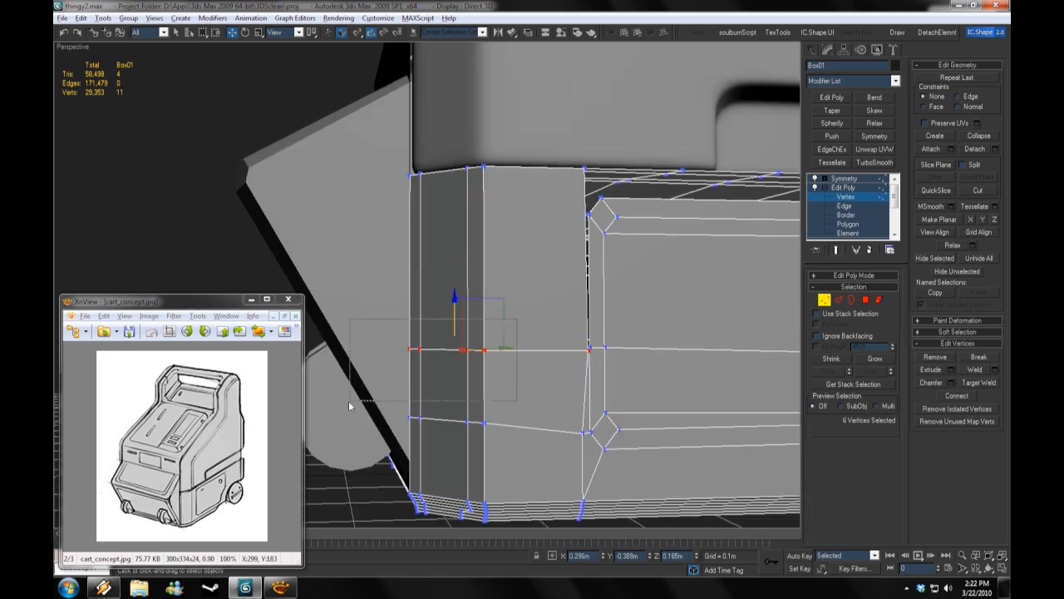
Step: Connect the upper vertical edge ring around the base's corner with two segments, pinch about -42 and slide about 146
alt+middle_drag(605, 353, 746, 237)
key(2)
click(588, 252)
click(828, 372)
click(891, 512)
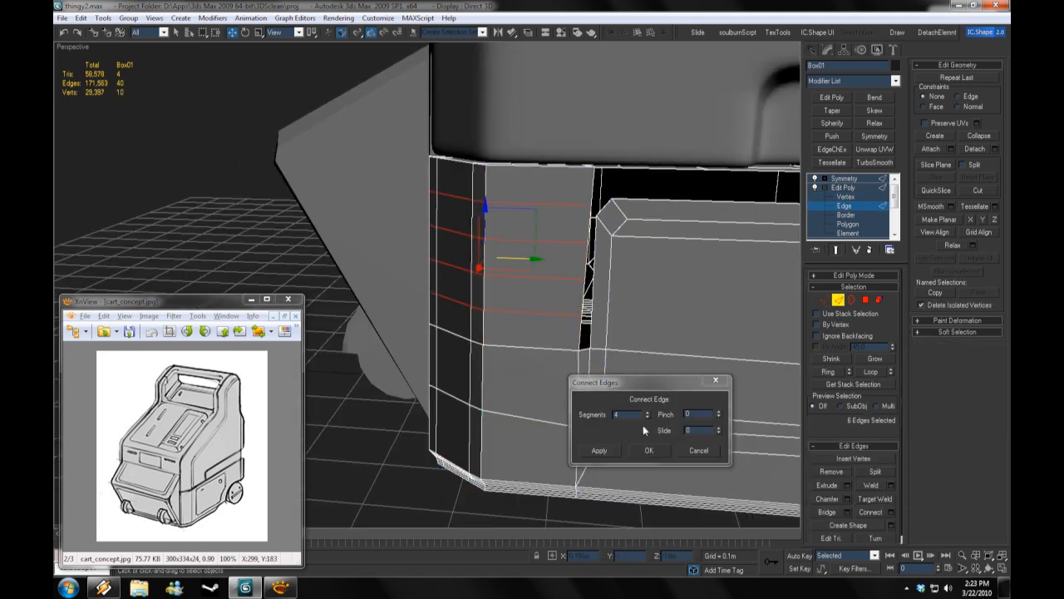
click(647, 417)
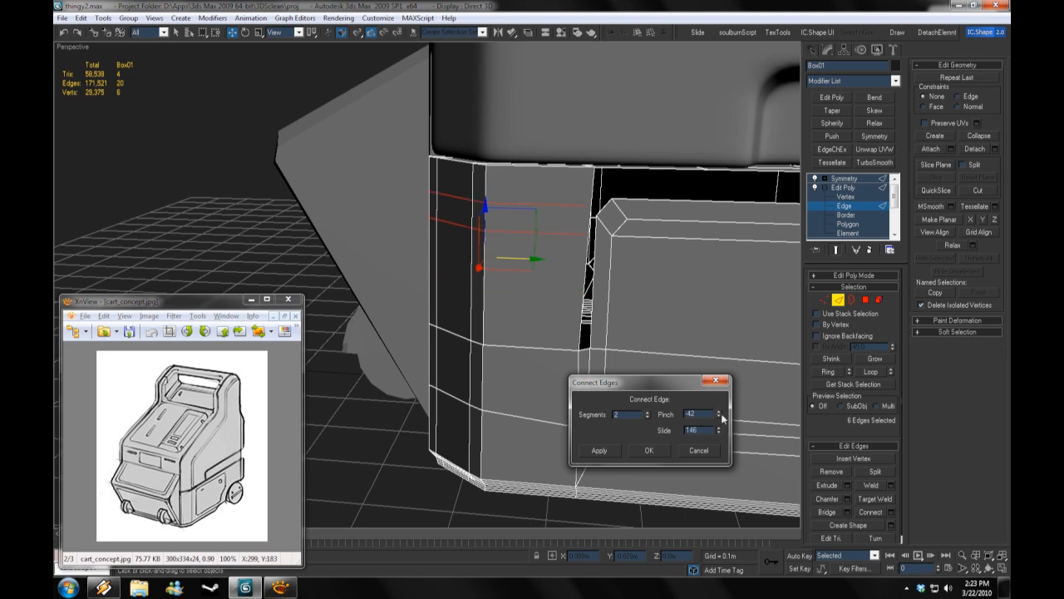
drag(719, 429, 720, 413)
click(649, 450)
Step: Bridge the panel's left edge to the facing edge of the opening, keeping one horizontal edge level with the corner chamfer
click(595, 267)
click(834, 513)
alt+middle_drag(665, 415, 715, 386)
key(ctrl+z)
click(485, 239)
scroll(551, 270, down, 5)
alt+drag(532, 208, 361, 265)
scroll(361, 279, up, 5)
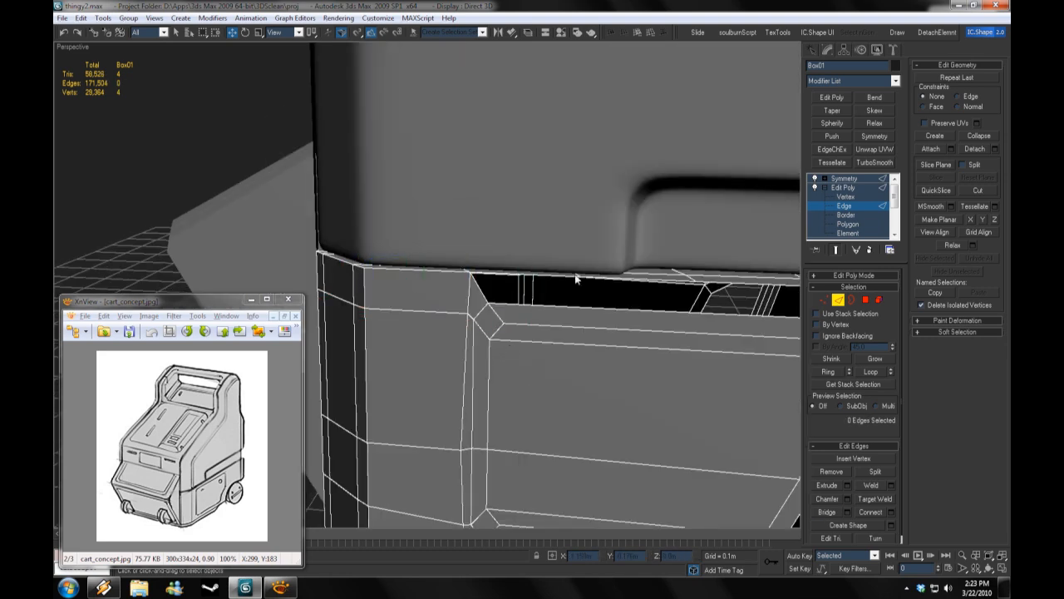
Step: Hide everything except the base and remove the two extra edge loops crossing its top above the panel
right_click(577, 277)
click(608, 229)
click(544, 242)
ctrl+click(552, 187)
alt+middle_drag(623, 253, 582, 259)
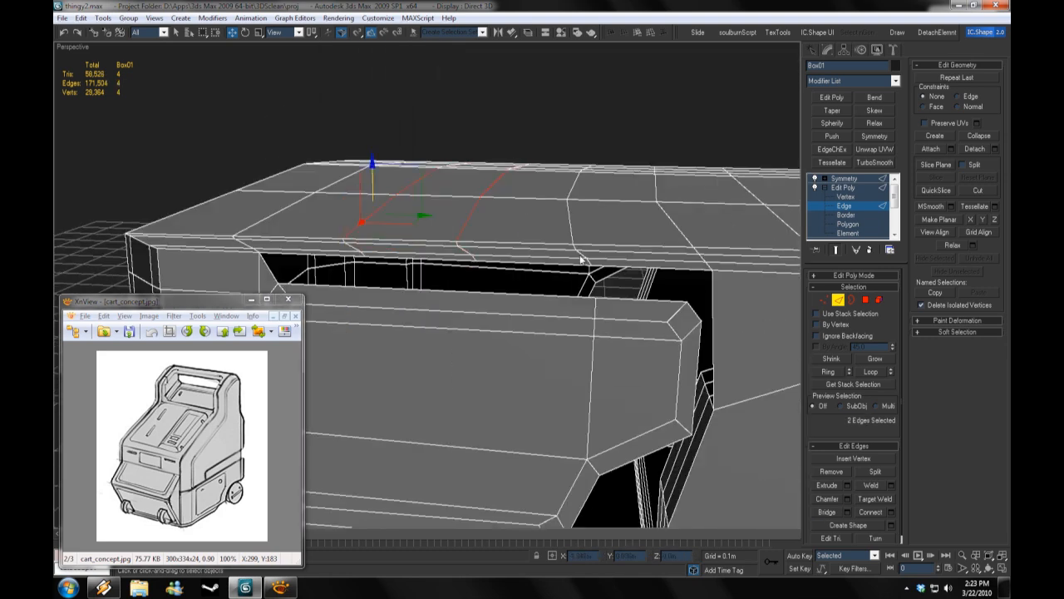
click(891, 511)
click(649, 449)
Step: Bridge the panel's lower right edges to the facing edges of the opening
scroll(700, 311, down, 5)
alt+middle_drag(700, 310, 516, 249)
scroll(516, 249, up, 5)
click(470, 233)
click(507, 315)
alt+middle_drag(532, 312, 631, 363)
click(827, 512)
click(602, 168)
ctrl+click(548, 161)
click(827, 512)
Step: Bridge the panel's angled notch edge and right edge to the facing opening edges beside the wheel arch
alt+middle_drag(636, 262, 612, 316)
click(545, 252)
ctrl+click(450, 310)
click(497, 346)
click(450, 309)
click(512, 287)
alt+middle_drag(512, 287, 453, 366)
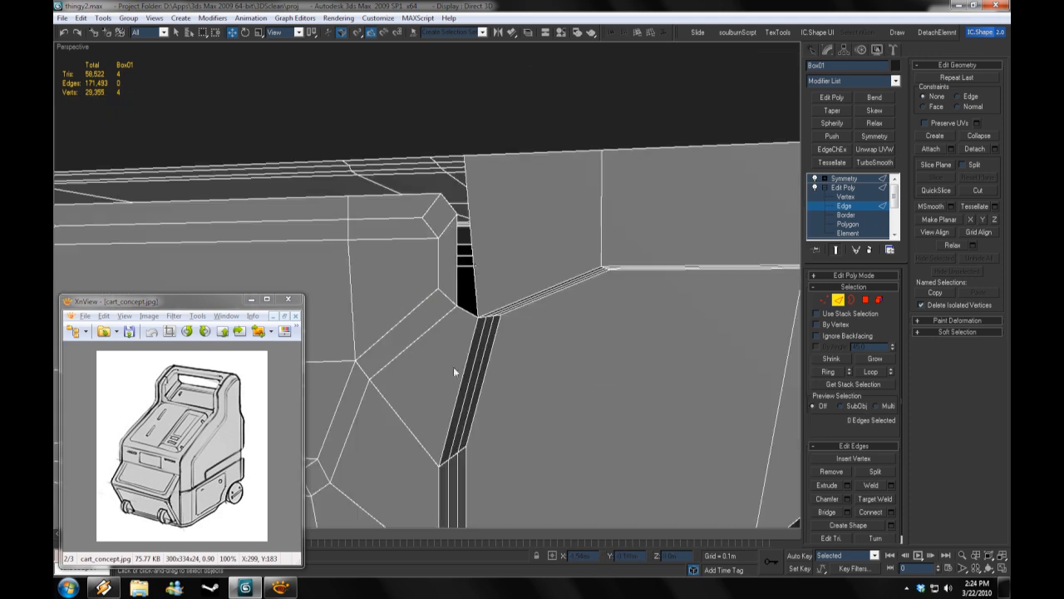
click(478, 270)
ctrl+click(460, 254)
alt+middle_drag(460, 255, 399, 291)
click(672, 239)
key(alt+r)
click(892, 512)
click(696, 450)
Step: Select all of the base's vertices and weld them
key(1)
key(ctrl+a)
click(997, 371)
Step: Connect the vertical edge ring on the base's side behind the panel, undoing the surplus changes
key(2)
click(497, 233)
key(alt+r)
click(894, 511)
click(600, 453)
alt+middle_drag(474, 249, 574, 212)
key(ctrl+z)
click(571, 232)
key(ctrl+z)
Step: Bridge the remaining edges at the panel's upper right corner to close the gap, and select the vertical edge beside the panel's left side
click(414, 263)
ctrl+click(411, 236)
ctrl+click(453, 238)
ctrl+click(458, 266)
click(828, 512)
scroll(517, 243, down, 5)
click(392, 316)
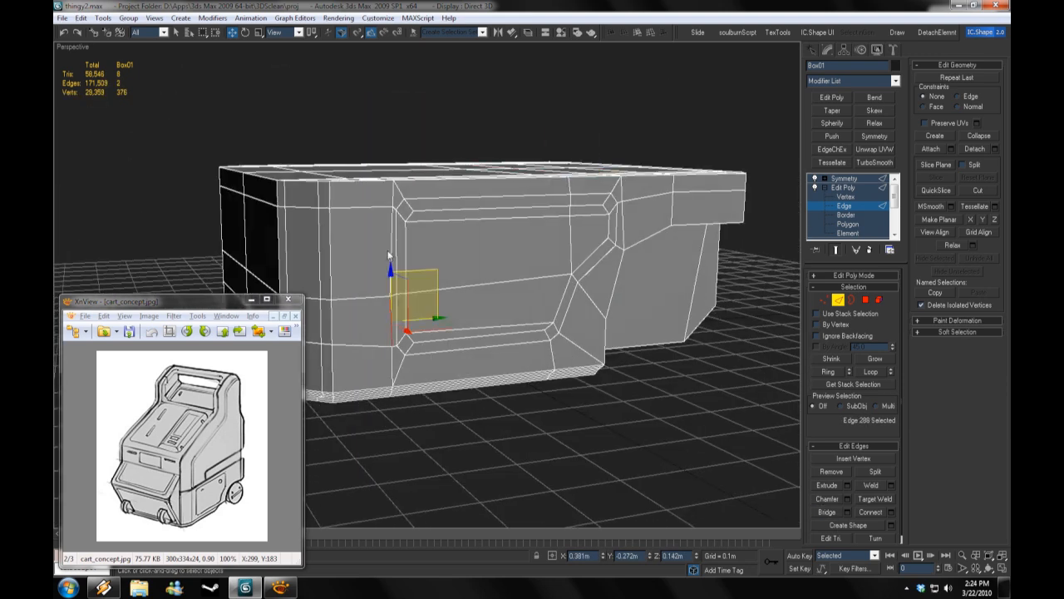
Step: Connect the edge ring across the panel's chamfered rim, with the slide set to 0
click(539, 351)
alt+middle_drag(539, 351, 582, 366)
click(891, 512)
drag(696, 430, 463, 407)
text(0)
click(648, 450)
Step: Select two further edges around the panel's rim, extend them to their rings and connect them to add supporting loops
alt+middle_drag(644, 359, 618, 347)
scroll(618, 347, up, 4)
drag(634, 265, 626, 270)
click(669, 364)
ctrl+click(428, 317)
click(829, 372)
click(892, 512)
click(648, 450)
alt+middle_drag(715, 366, 663, 350)
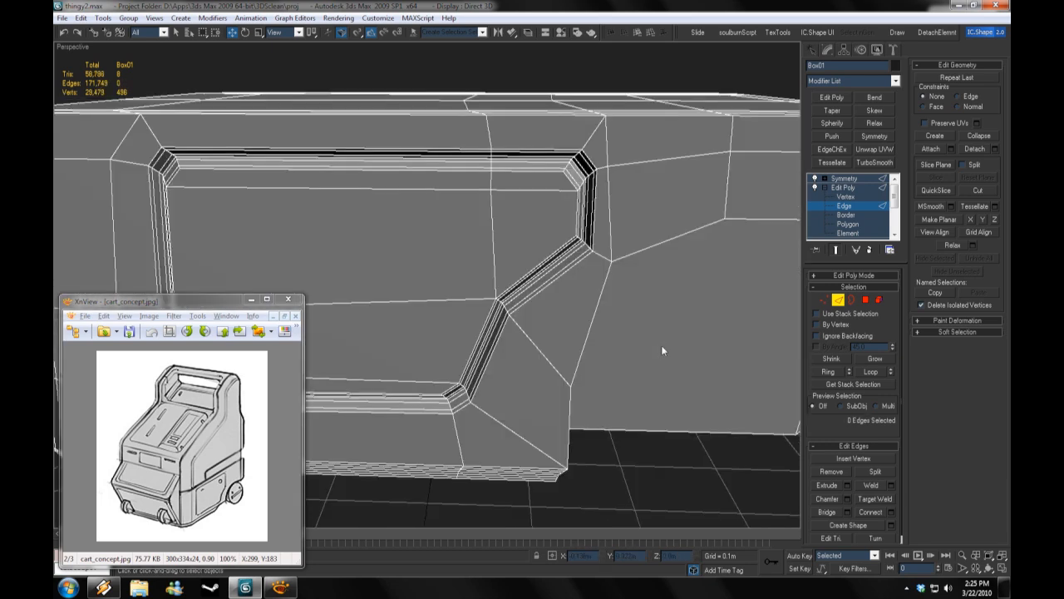
Step: Connect the ring of long edges crossing the panel, raising the pinch to spread the new loops apart
scroll(663, 350, down, 4)
click(449, 335)
click(829, 371)
click(891, 512)
drag(719, 414, 718, 376)
click(649, 450)
Step: Connect the underside edge ring behind the wheel recess with two segments, and create edges linking the new vertices to the arch's corners
alt+middle_drag(580, 383, 616, 259)
click(476, 297)
click(633, 254)
alt+middle_drag(687, 288, 644, 301)
click(829, 372)
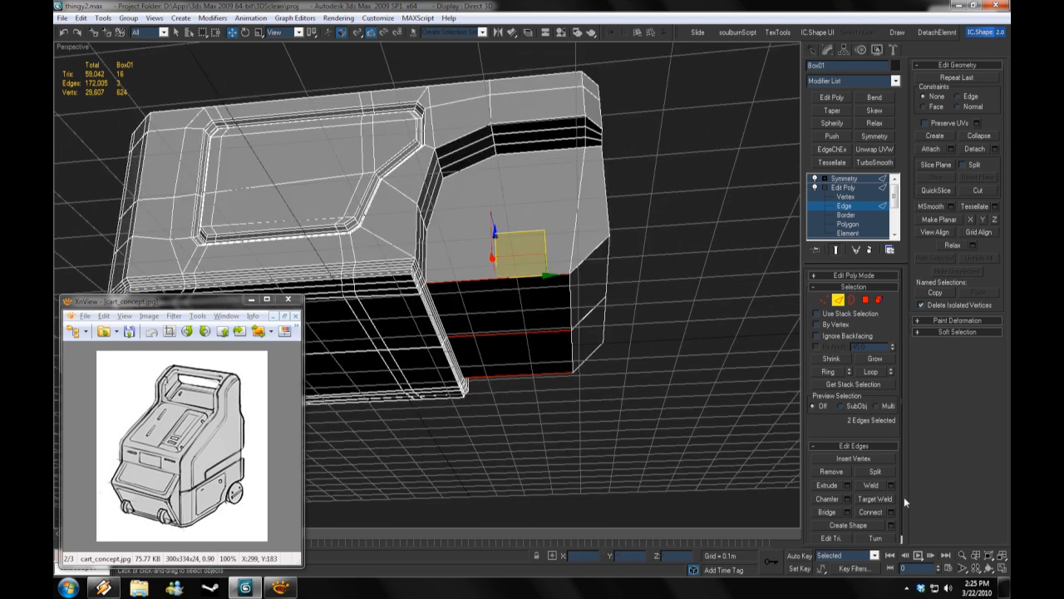
click(891, 512)
click(649, 450)
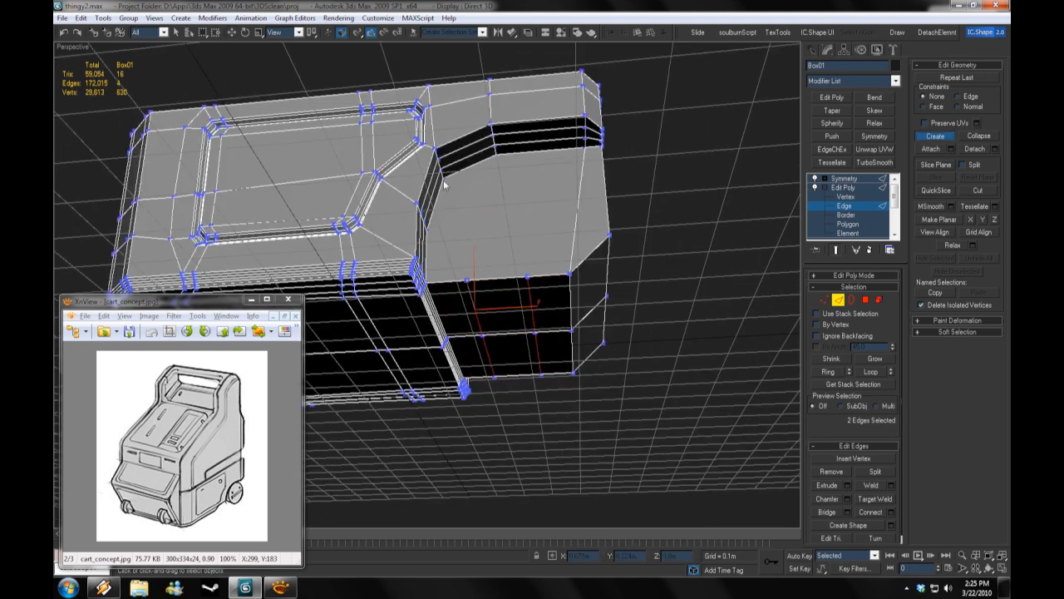
click(497, 156)
Step: Add a TurboSmooth modifier above Symmetry, check the smoothed base, and return to Edit Poly with the smoothing hidden
click(862, 188)
click(875, 162)
alt+middle_drag(598, 200, 706, 266)
click(566, 274)
click(815, 178)
click(843, 198)
Step: Connect the edge ring running across the base's top and front with two segments and a pinch of 78
key(2)
click(401, 297)
click(829, 372)
click(891, 512)
drag(721, 413, 705, 346)
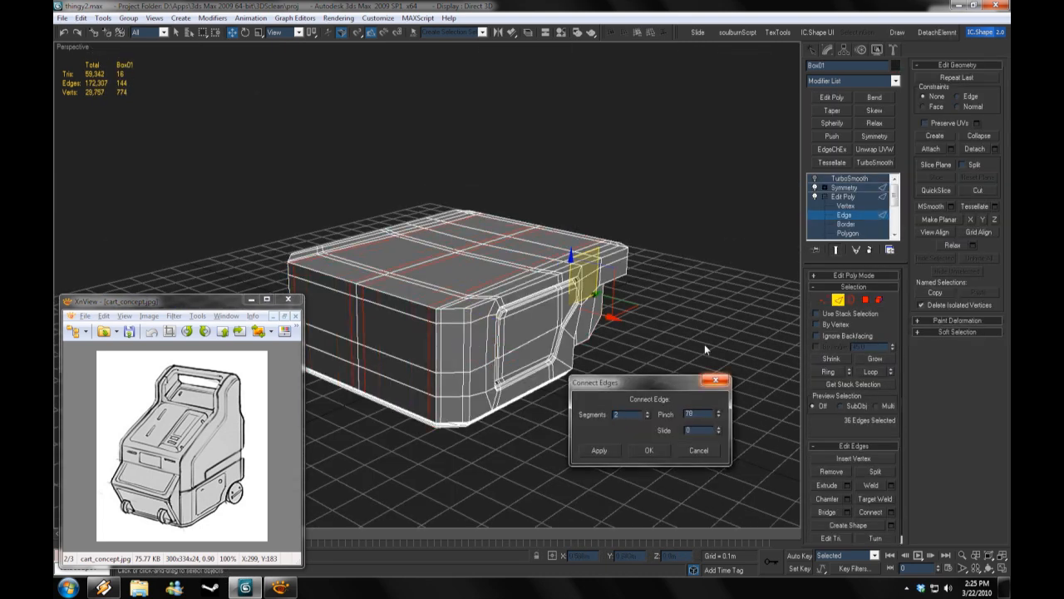
click(649, 450)
Step: Connect the edge ring around the base's front corner with two segments and a pinch of 78
alt+middle_drag(694, 411, 545, 387)
click(361, 338)
click(829, 372)
click(892, 512)
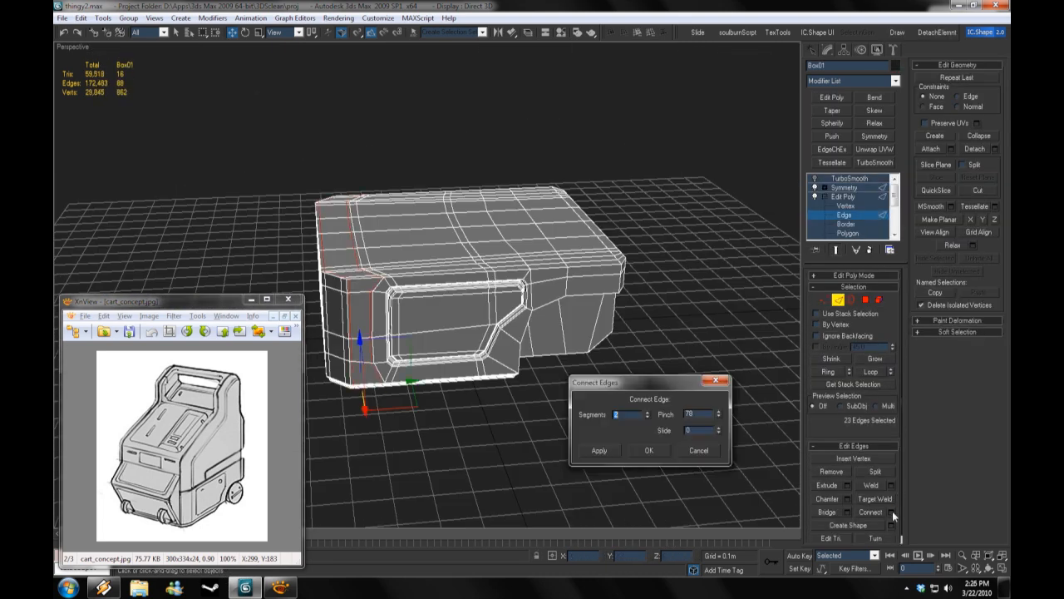
click(649, 449)
Step: Select the edge loop crossing the base's underside below the panel's angled corner and make it planar
click(618, 388)
alt+middle_drag(618, 387, 471, 286)
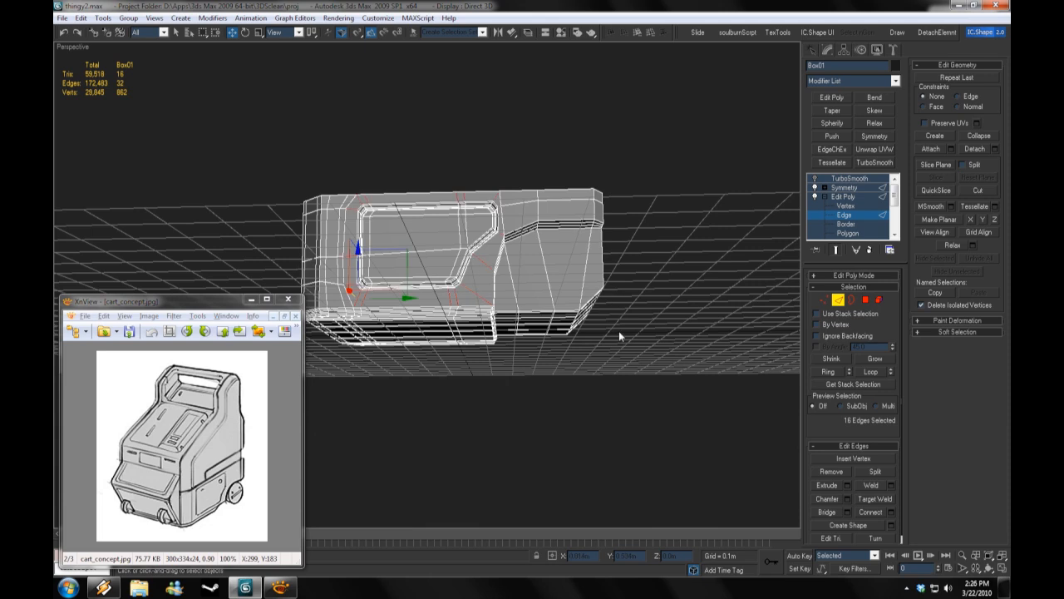
scroll(619, 331, up, 4)
alt+middle_drag(618, 331, 574, 312)
double_click(506, 328)
scroll(565, 342, up, 3)
alt+middle_drag(505, 327, 527, 307)
click(973, 221)
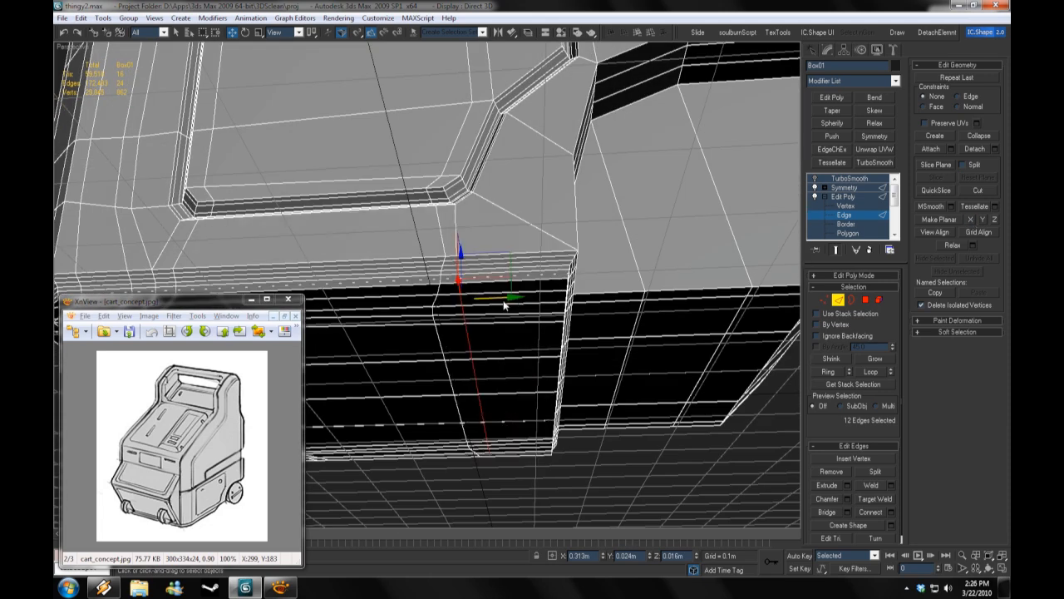
Step: Select the adjacent edge loop on the base's underside and make it planar along Y
double_click(455, 378)
scroll(551, 261, down, 4)
double_click(474, 379)
mouse_move(474, 378)
alt+middle_down()
mouse_move(427, 416)
mouse_move(478, 358)
alt+middle_up()
click(984, 219)
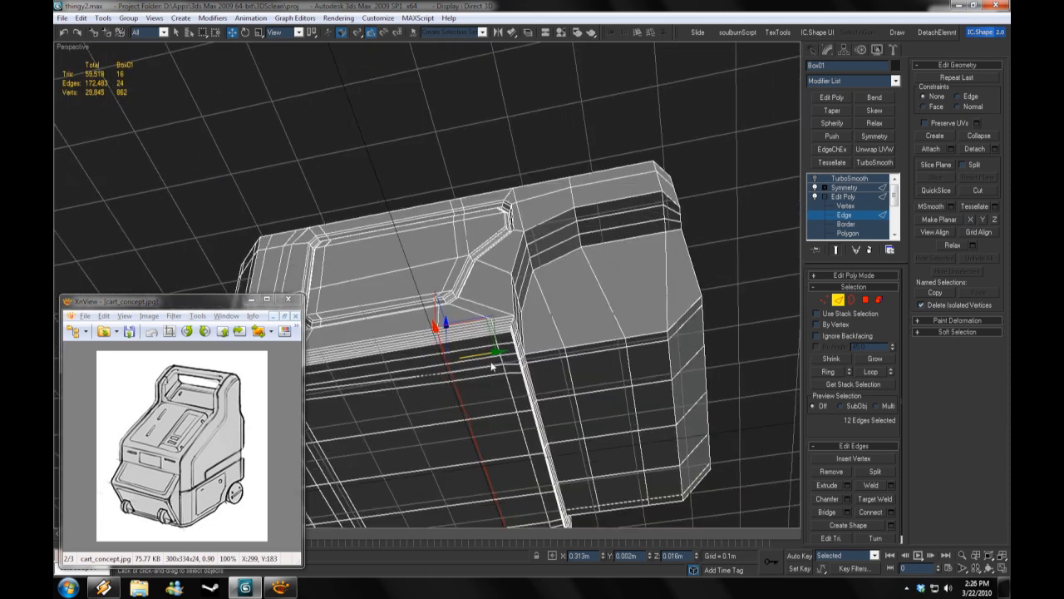
Step: Connect the edge ring across the base's lower rear chamfer with two segments and a pinch of 75
alt+middle_drag(726, 381, 664, 352)
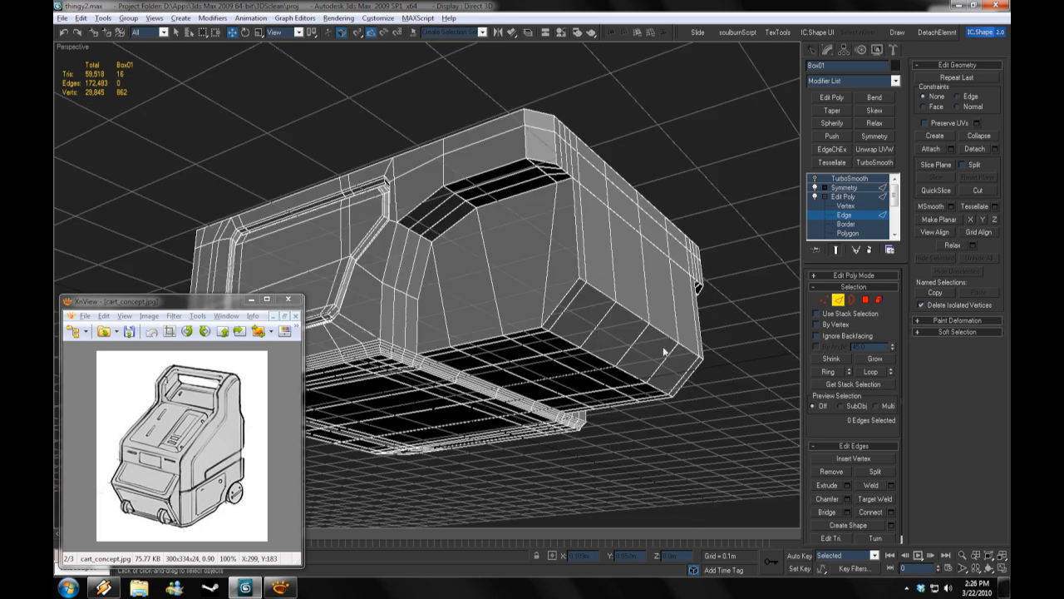
click(892, 513)
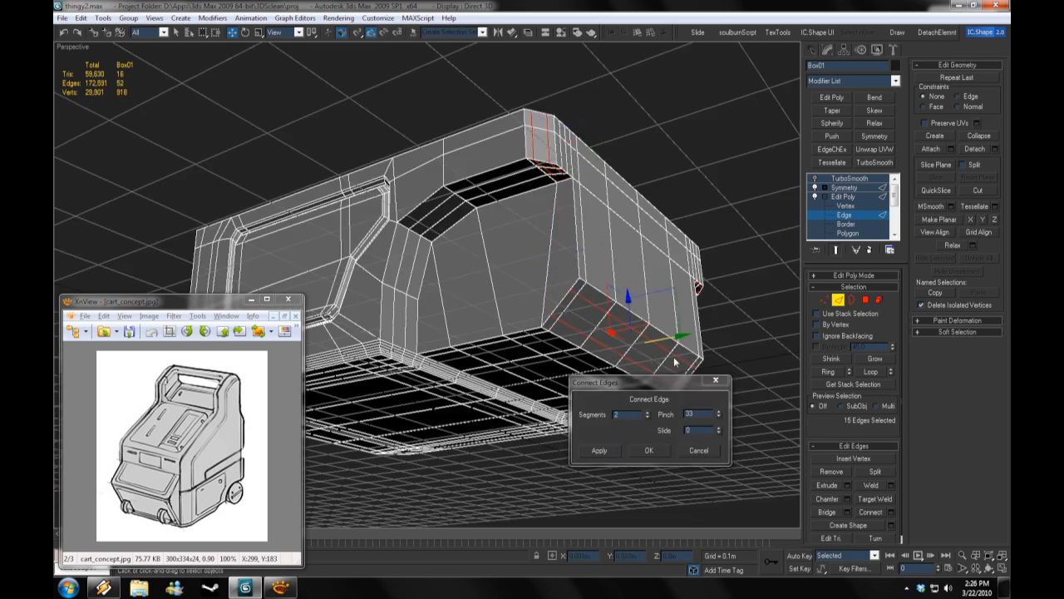
alt+middle_drag(674, 361, 689, 392)
drag(719, 414, 725, 401)
ctrl+click(563, 178)
click(649, 450)
Step: Select the edge ring at the rear end of the wheel arch and connect it with the same settings
alt+middle_drag(646, 441, 588, 399)
click(553, 179)
key(alt+r)
click(892, 513)
click(656, 450)
Step: Chamfer the vertical edges on the wheel recess's inner wall
alt+drag(582, 291, 520, 424)
alt+middle_drag(526, 423, 541, 482)
drag(609, 187, 616, 188)
alt+middle_drag(616, 249, 532, 341)
click(450, 247)
click(432, 193)
key(alt+r)
click(847, 499)
click(647, 431)
Step: Remove the two surplus edges crossing the wheel recess's inner wall
click(466, 247)
key(alt+r)
click(466, 245)
ctrl+click(453, 241)
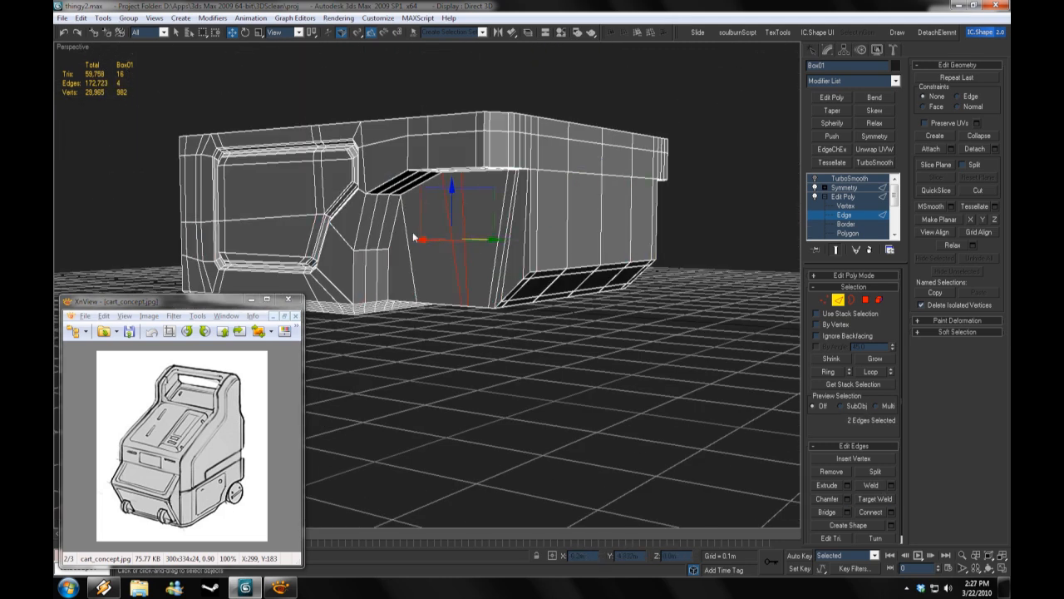
Step: Connect the vertical edge ring around the base's rear with two segments and a pinch of 75
click(526, 222)
key(alt+r)
click(892, 513)
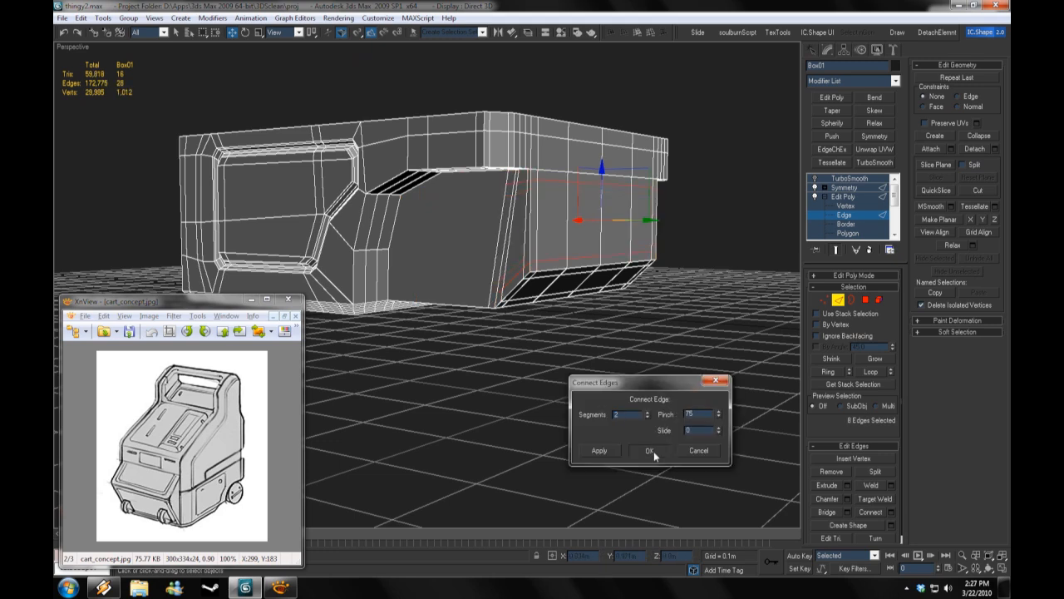
click(649, 451)
Step: Remove the surplus vertical edge loop above the wheel arch, and hide the viewport grid
scroll(511, 204, up, 5)
click(497, 118)
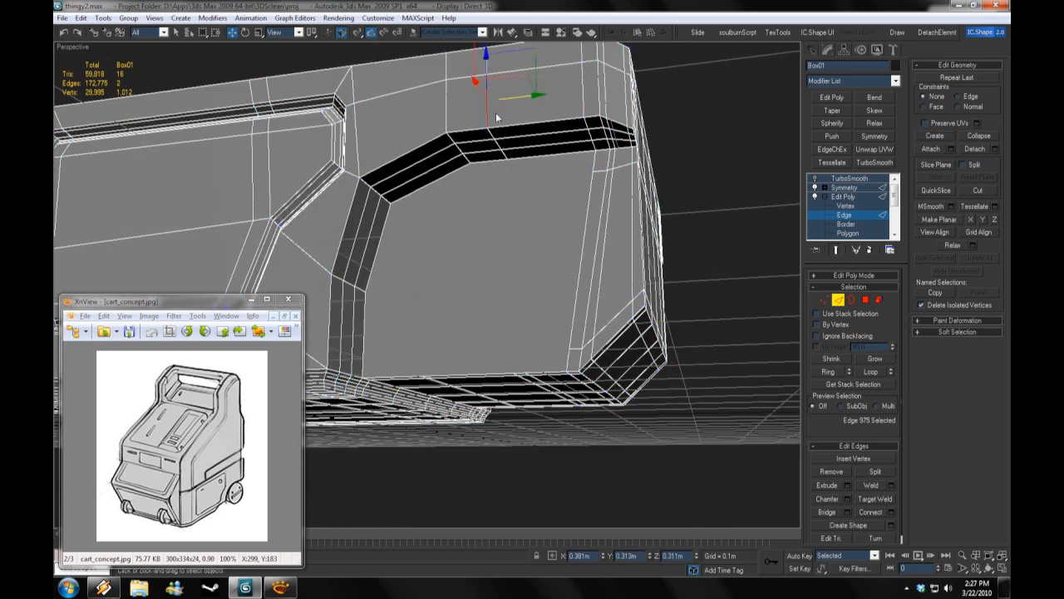
alt+middle_drag(496, 118, 502, 81)
ctrl+click(519, 384)
key(alt+l)
alt+middle_drag(584, 295, 574, 341)
right_click(67, 47)
click(109, 136)
Step: Cut an inset line of edges on the wheel recess's inner wall following the arch, linking it to the arch corners and lower rear corner
scroll(499, 275, down, 3)
alt+middle_drag(499, 300, 499, 258)
click(241, 201)
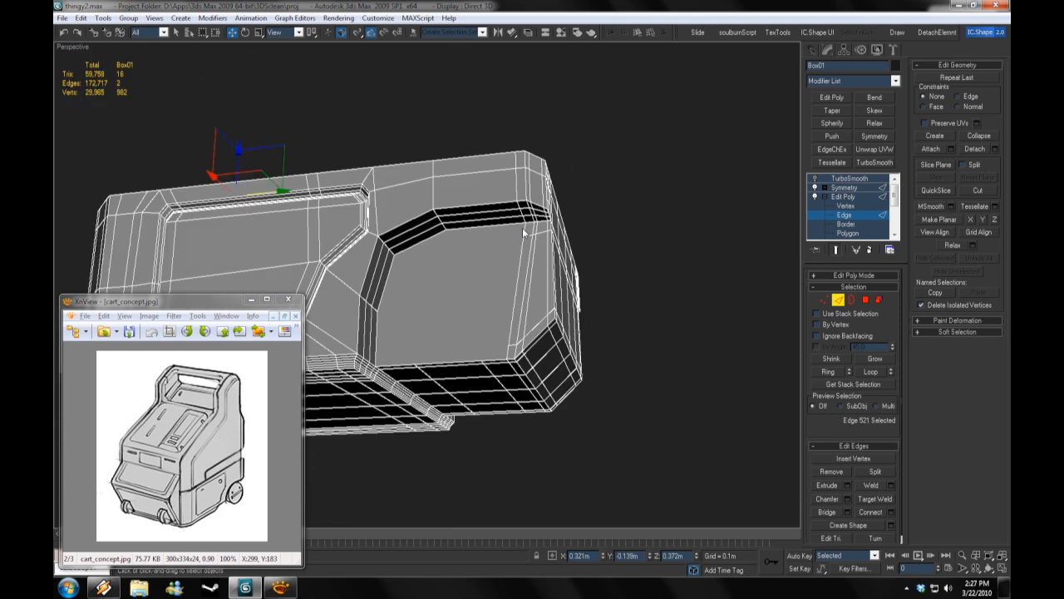
click(923, 139)
click(982, 194)
alt+middle_drag(540, 370, 445, 369)
right_click(444, 369)
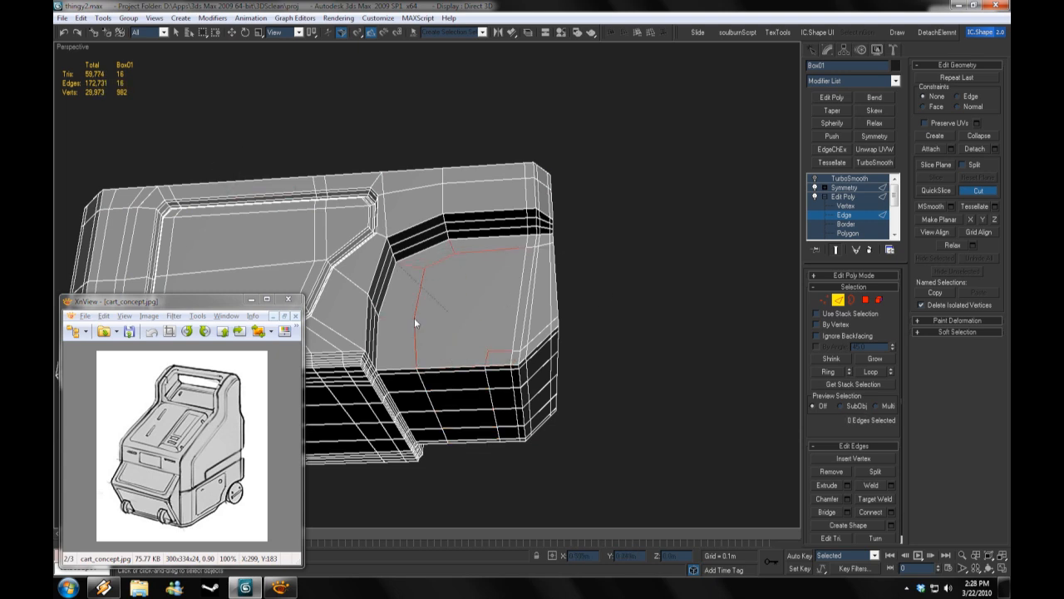
alt+middle_drag(533, 318, 630, 355)
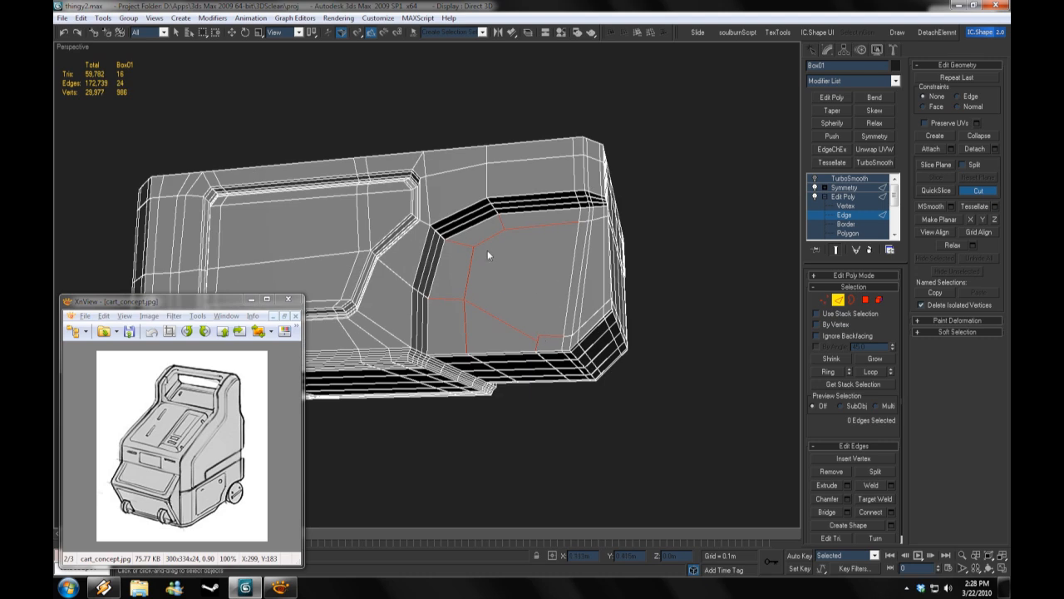
scroll(674, 318, up, 5)
Step: Move the cut's vertex near the recess wall's lower rear corner slightly to even out its spacing
key(1)
key(w)
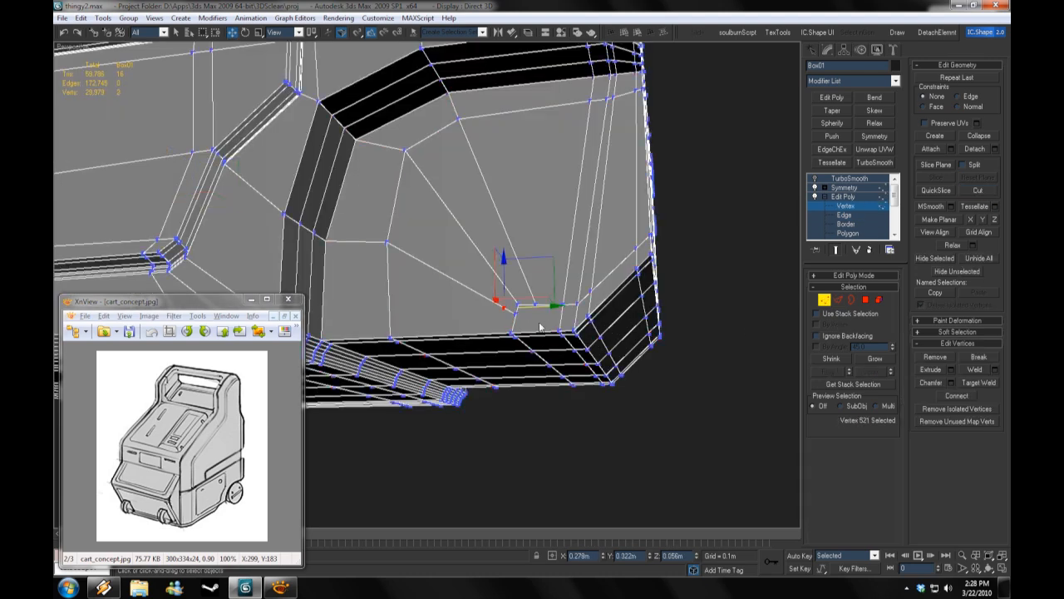
drag(535, 317, 541, 317)
alt+middle_drag(540, 316, 633, 356)
Step: Connect the short edge ring below the recess wall's lower rear corner with two segments and a pinch of 75
key(2)
click(553, 335)
key(alt+r)
click(892, 512)
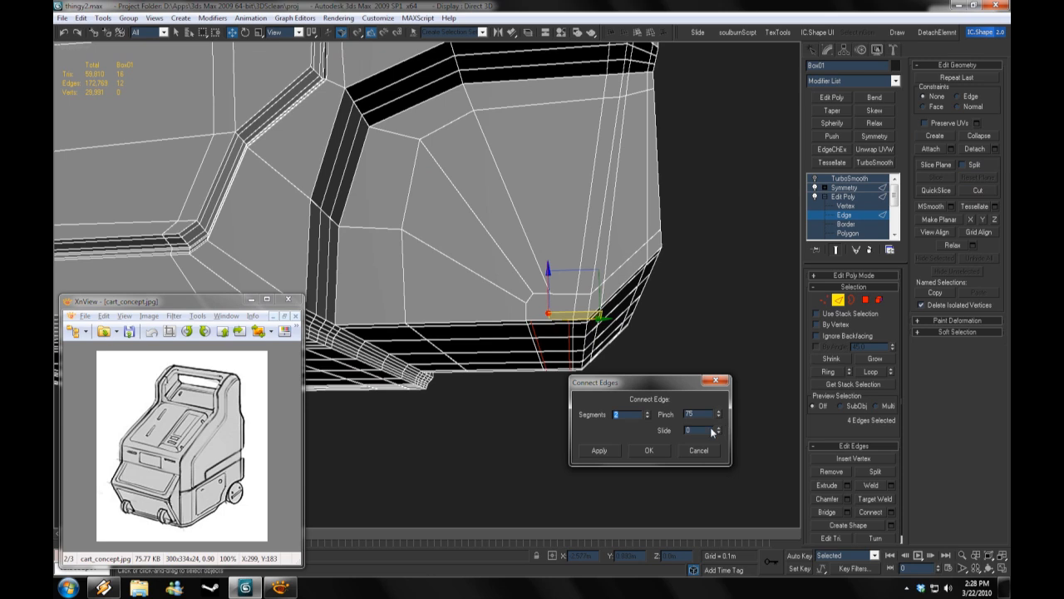
click(650, 449)
key(1)
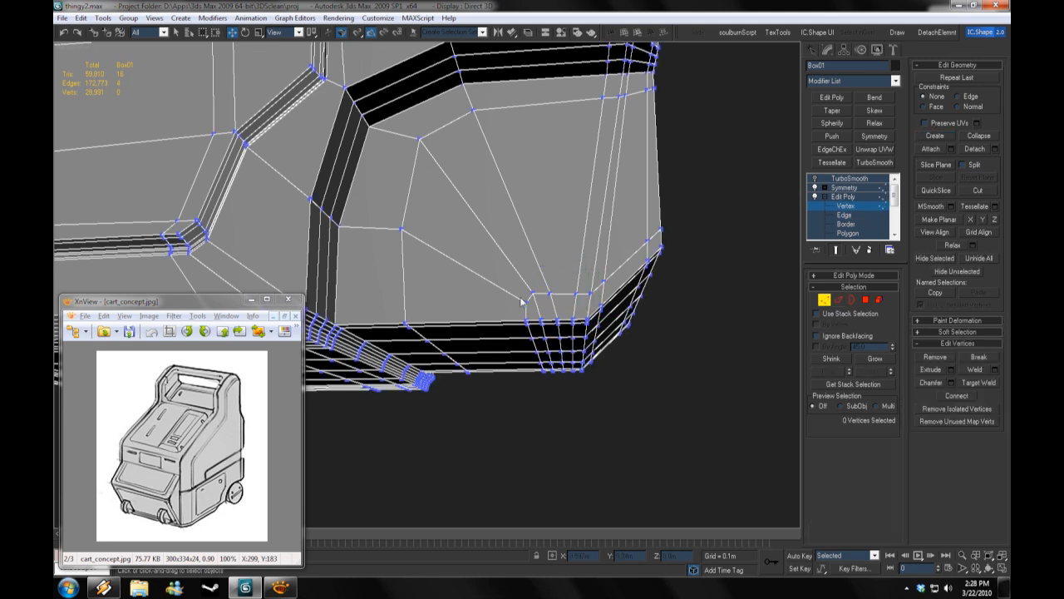
Step: Check the base with TurboSmooth toggled in the viewport
alt+middle_drag(597, 315, 649, 309)
click(850, 179)
click(815, 179)
Step: Select the ring of vertical edges around the base's upper side and connect it to add a horizontal loop
click(449, 324)
alt+middle_drag(665, 305, 479, 267)
click(480, 267)
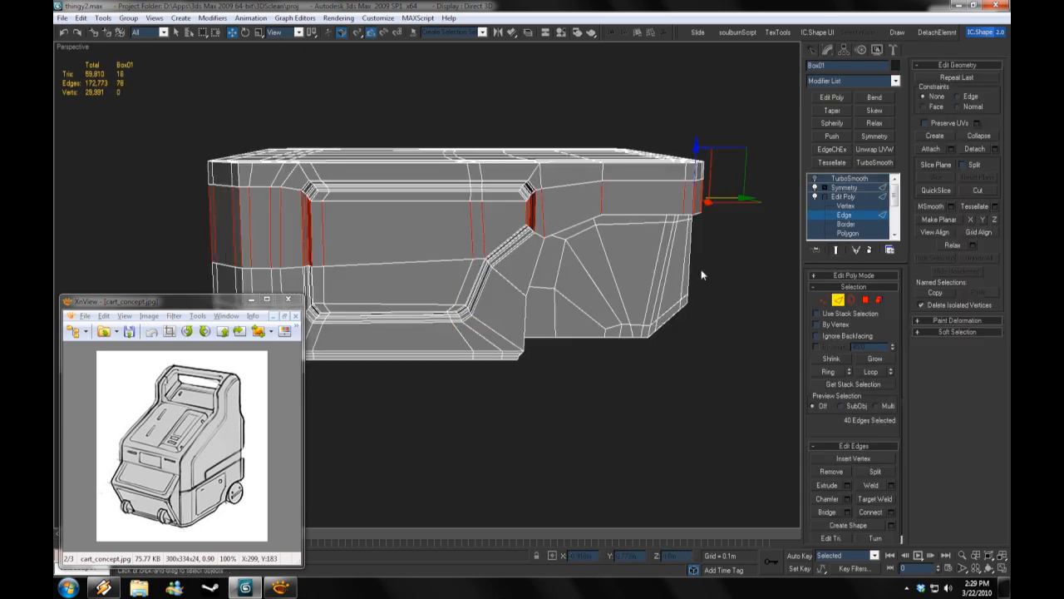
alt+middle_drag(641, 335, 621, 313)
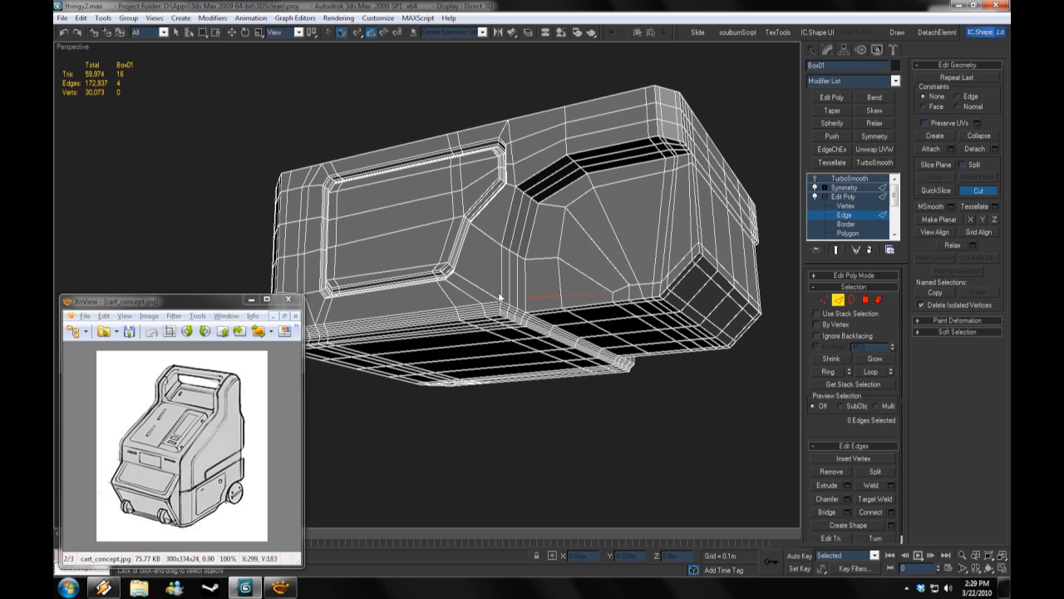
Step: Cut a horizontal edge line along the base's lower side from the wheel recess around to the front corner
click(449, 299)
alt+middle_drag(449, 299, 659, 338)
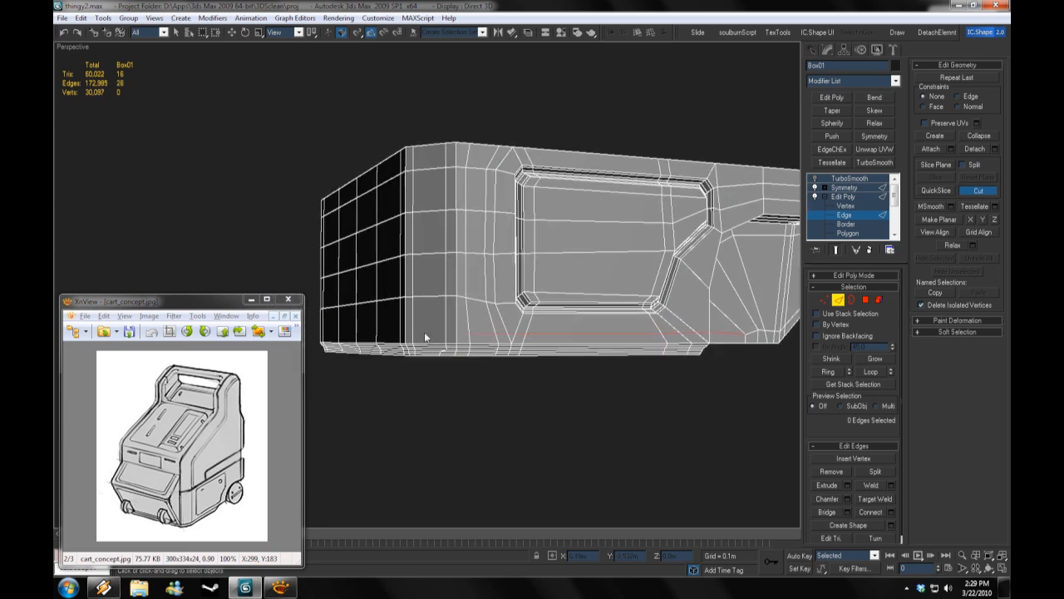
Step: Target-weld the stray vertices along the new lower cut, at the front corner and beside the wheel recess
key(1)
scroll(694, 342, up, 3)
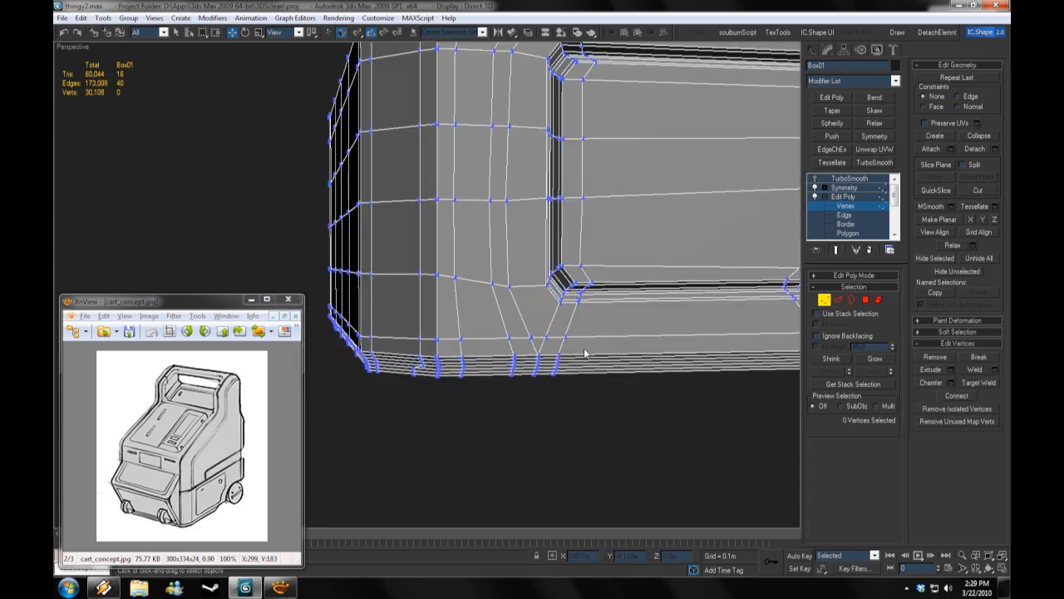
key(ctrl+z)
scroll(677, 383, down, 3)
scroll(611, 348, up, 4)
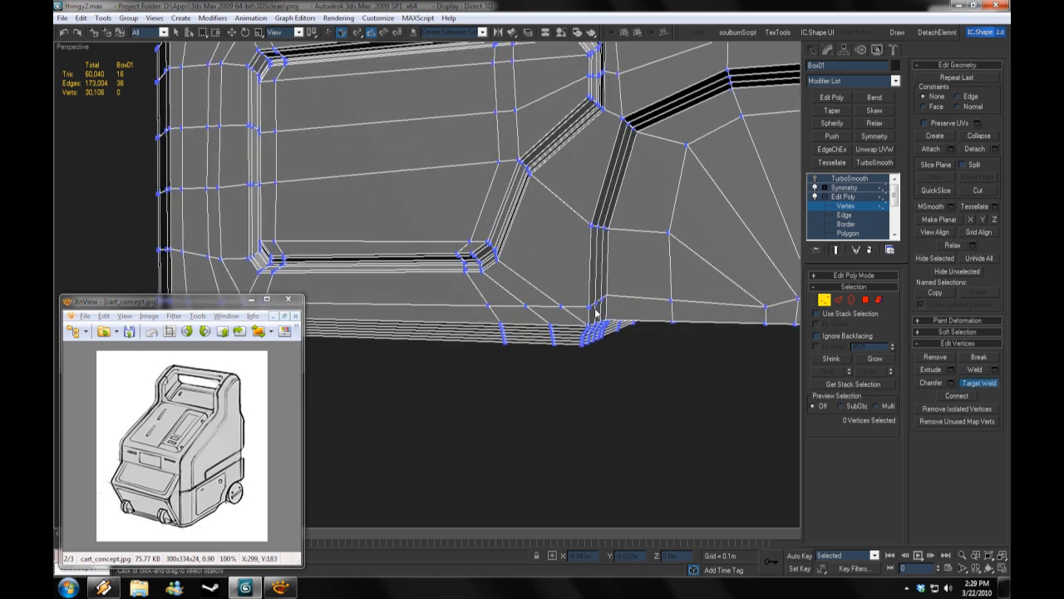
scroll(596, 312, down, 3)
alt+middle_drag(567, 350, 632, 358)
Step: Examine the smoothed base, and select the horizontal edge loop along its lower side
click(850, 178)
click(675, 338)
scroll(538, 265, up, 3)
click(538, 265)
key(2)
scroll(520, 322, up, 2)
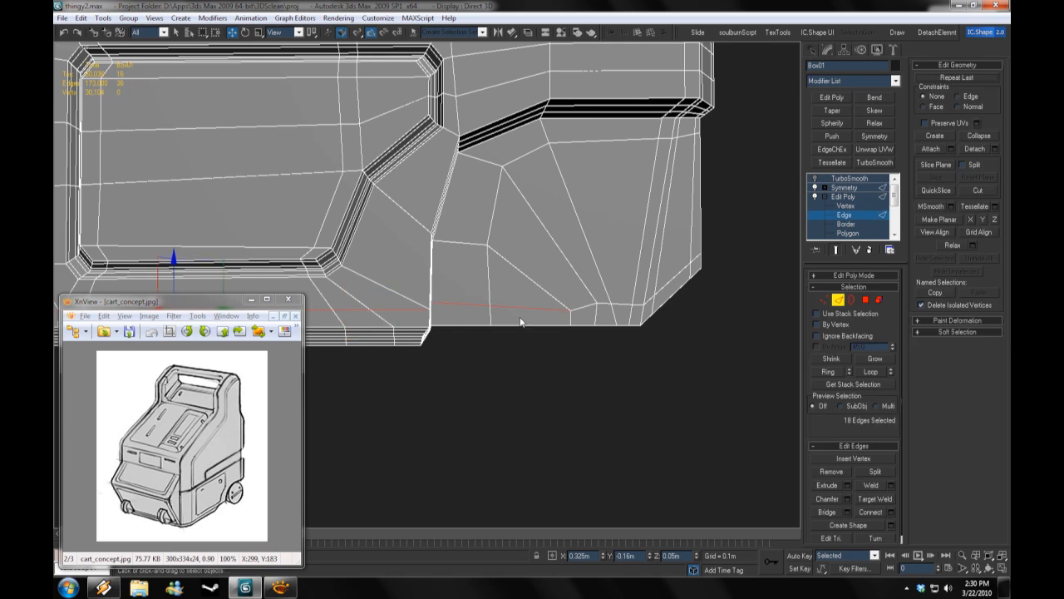
alt+middle_drag(521, 322, 451, 334)
ctrl+double_click(451, 334)
Step: Cut a supporting edge line beside the wheel arch and along the rear lip above it
alt+middle_drag(654, 195, 432, 183)
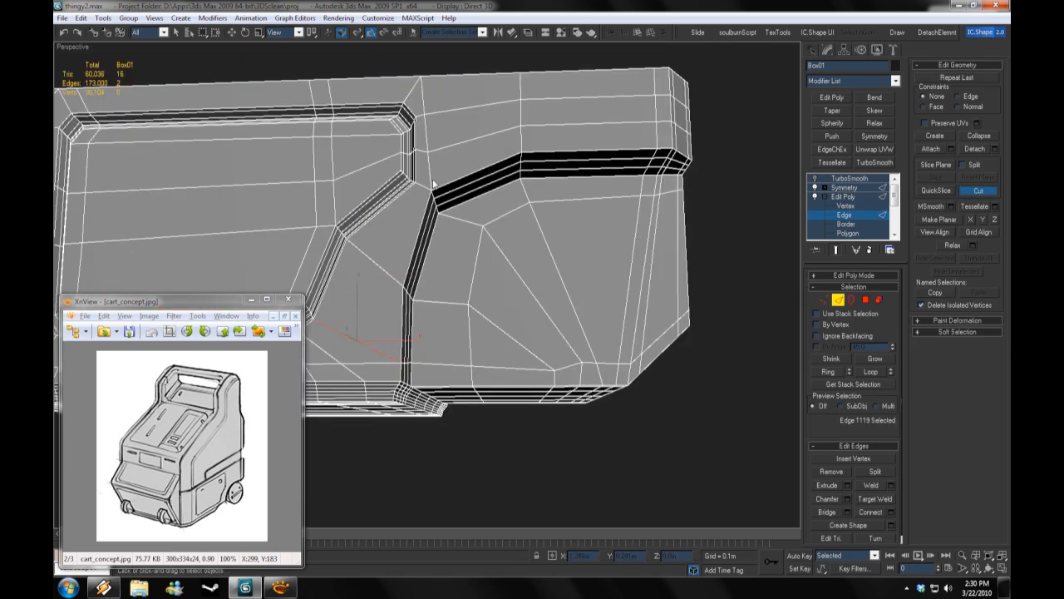
key(shift+z)
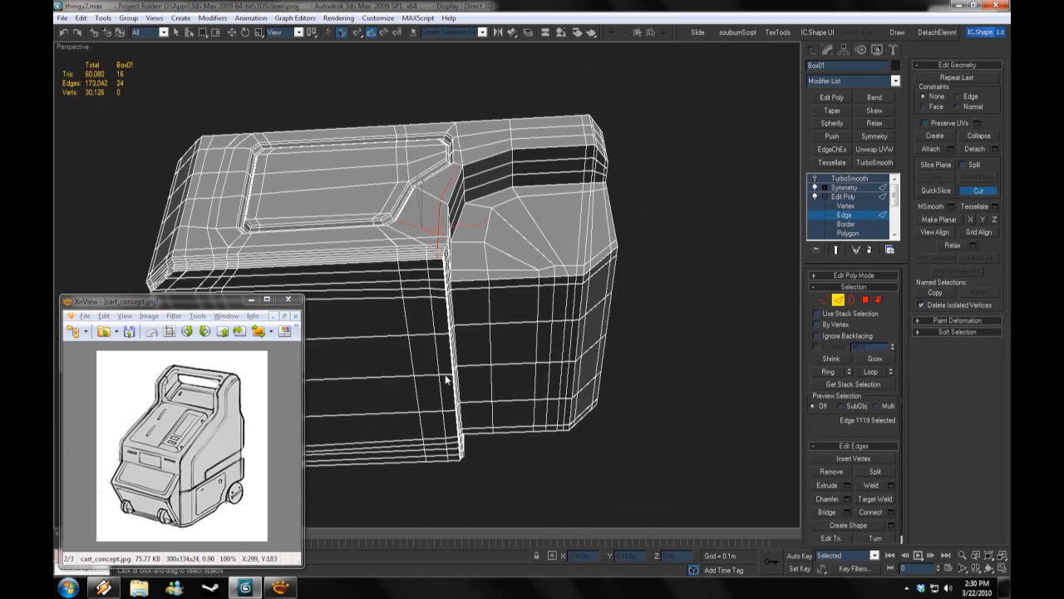
alt+middle_drag(588, 299, 701, 281)
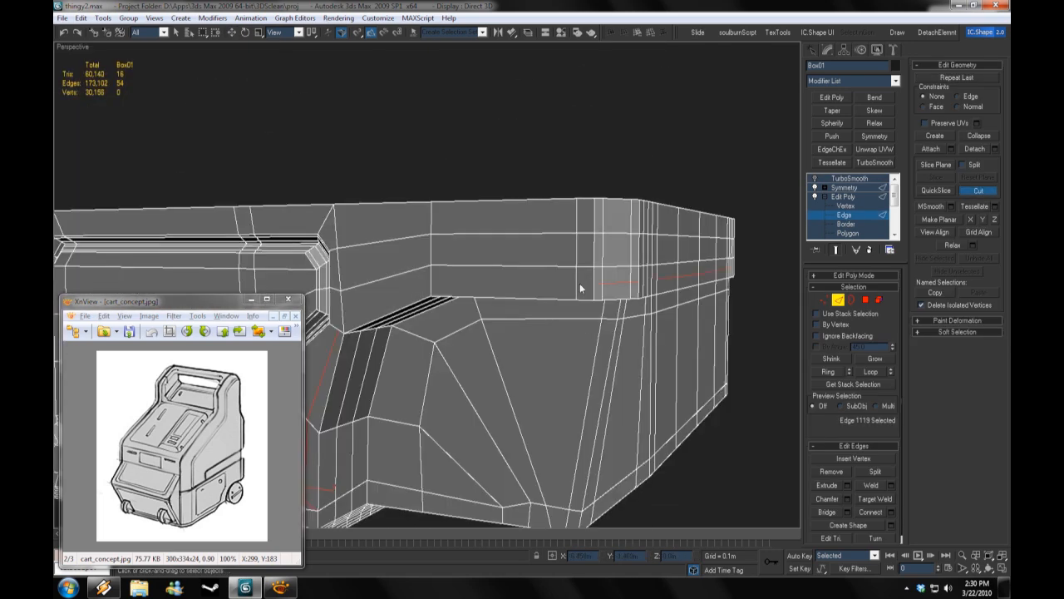
click(342, 324)
alt+middle_drag(397, 311, 911, 249)
Step: Target-weld the vertices where the new supporting cut meets the corner of the wheel arch, and clear the selection
click(979, 382)
alt+middle_drag(582, 374, 399, 412)
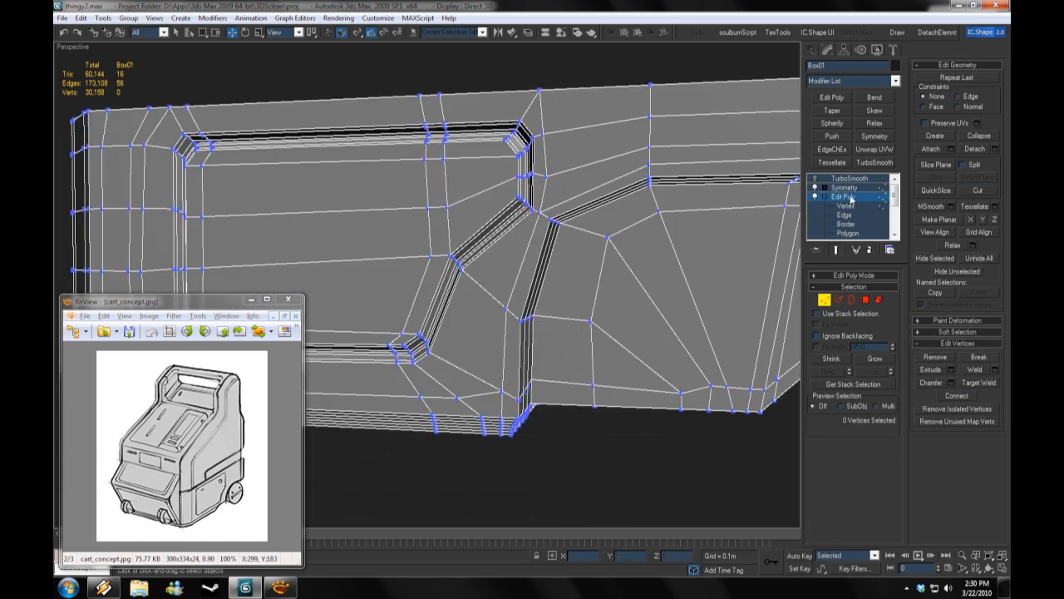
key(ctrl+d)
scroll(528, 356, down, 5)
scroll(483, 365, up, 6)
scroll(559, 336, down, 5)
alt+middle_drag(672, 340, 465, 298)
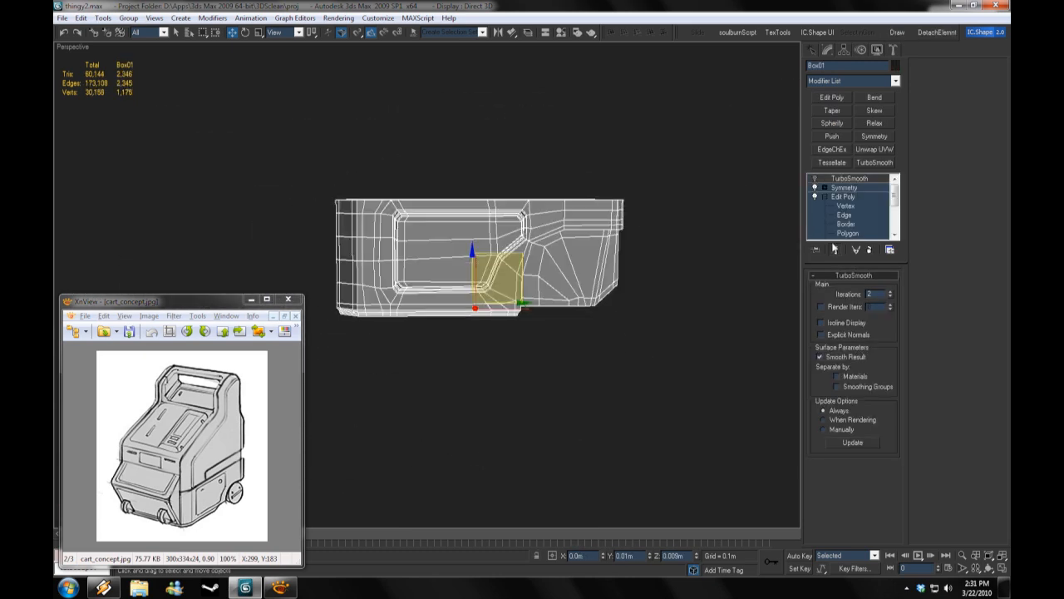
Step: Compare the base's smoothed mesh with its unsmoothed cage to check the edge flow
key(1)
scroll(480, 247, up, 3)
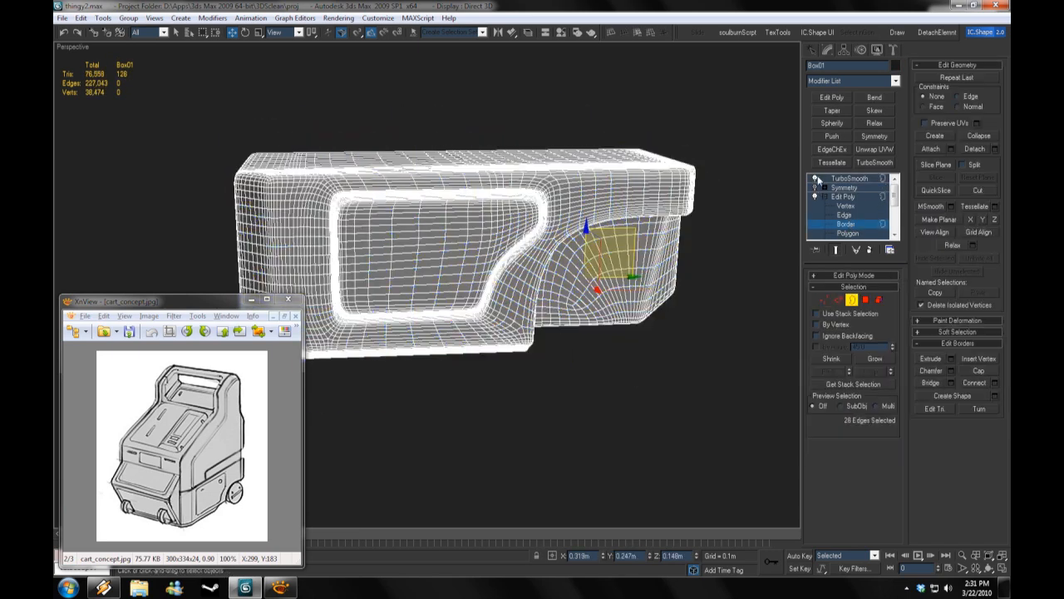
click(816, 179)
key(1)
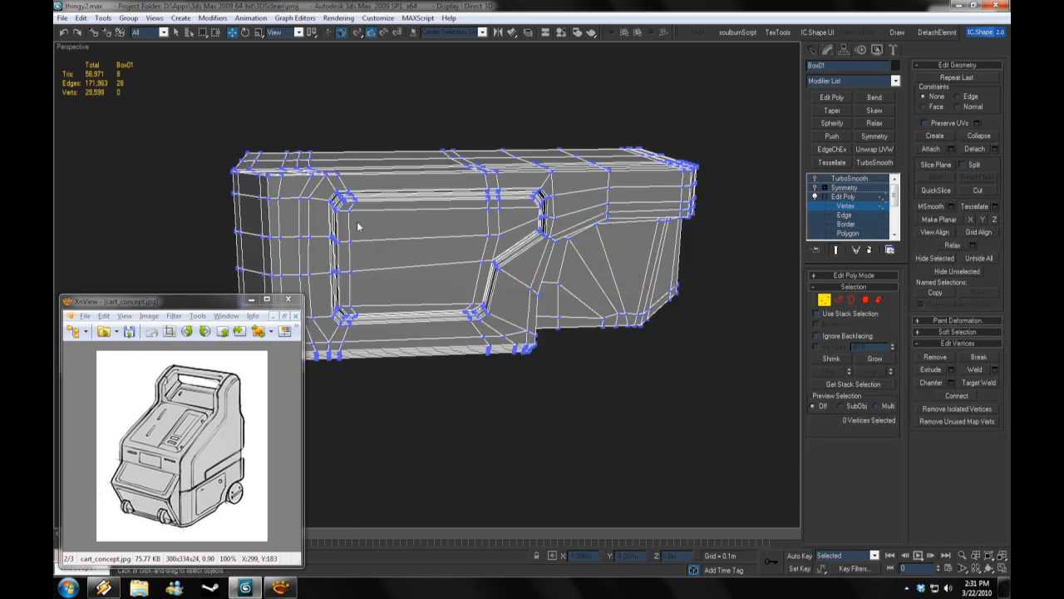
Step: Show the whole cart again with the base smoothed, and select the angled front box
alt+middle_drag(368, 288, 446, 352)
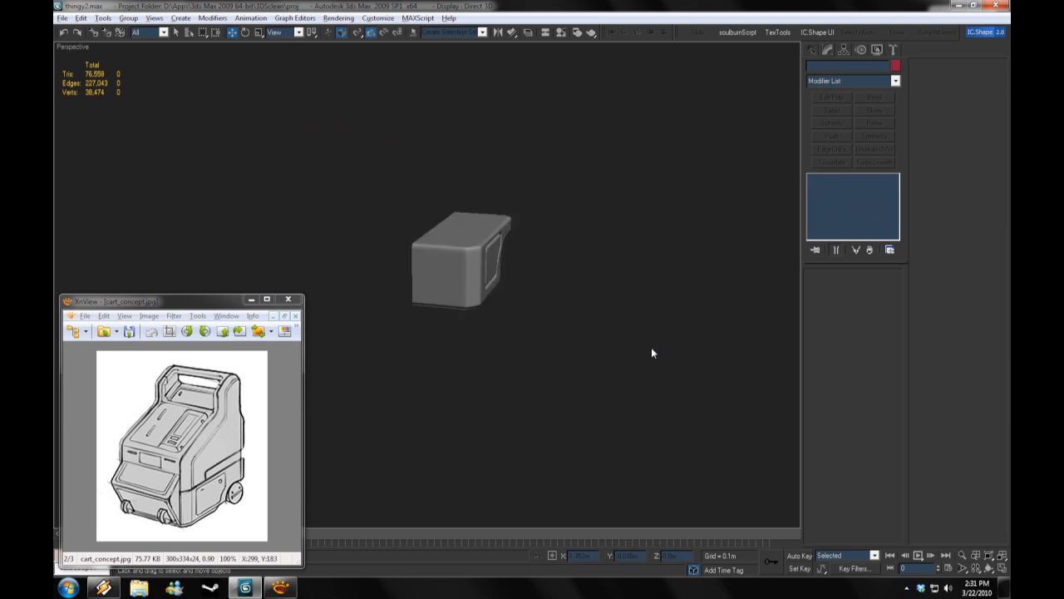
scroll(642, 308, up, 5)
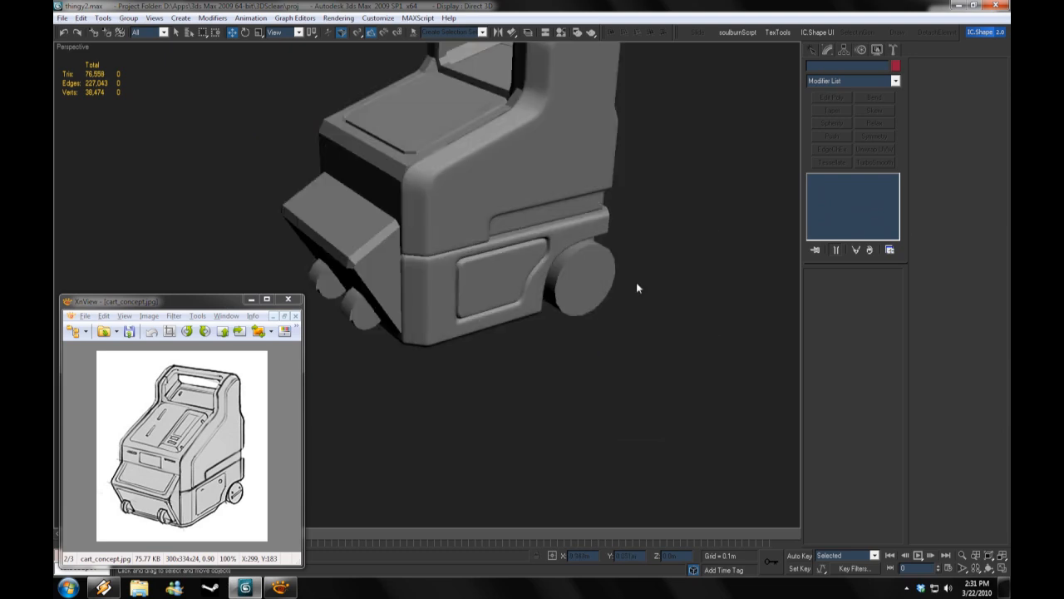
click(722, 286)
alt+middle_drag(723, 285, 582, 375)
click(453, 301)
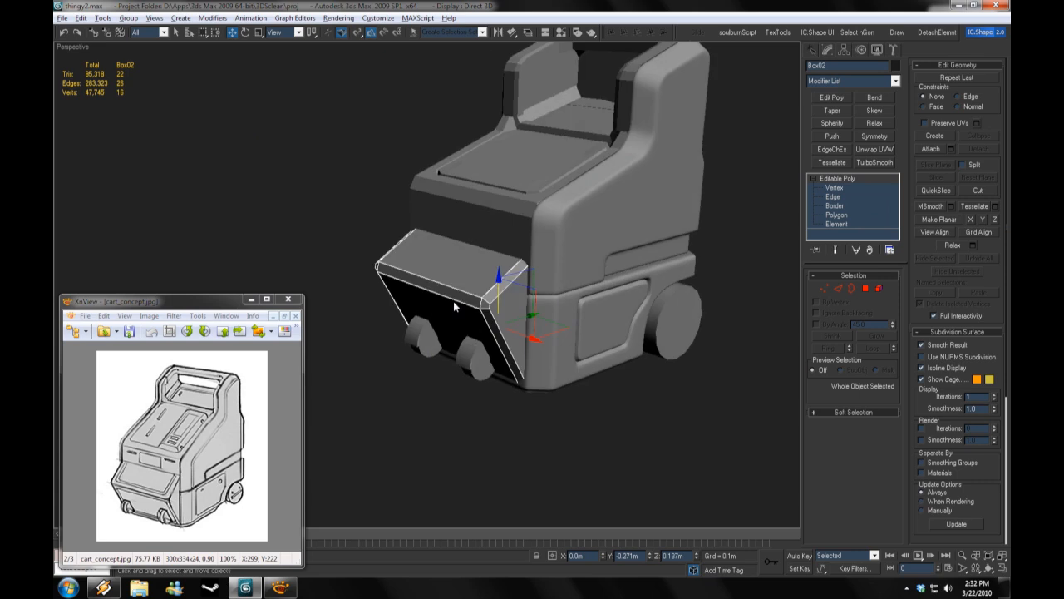
Step: Isolate the cart's upper body shell and open its unsmoothed cage for edge editing around the top panel
alt+middle_drag(453, 301, 572, 336)
click(611, 370)
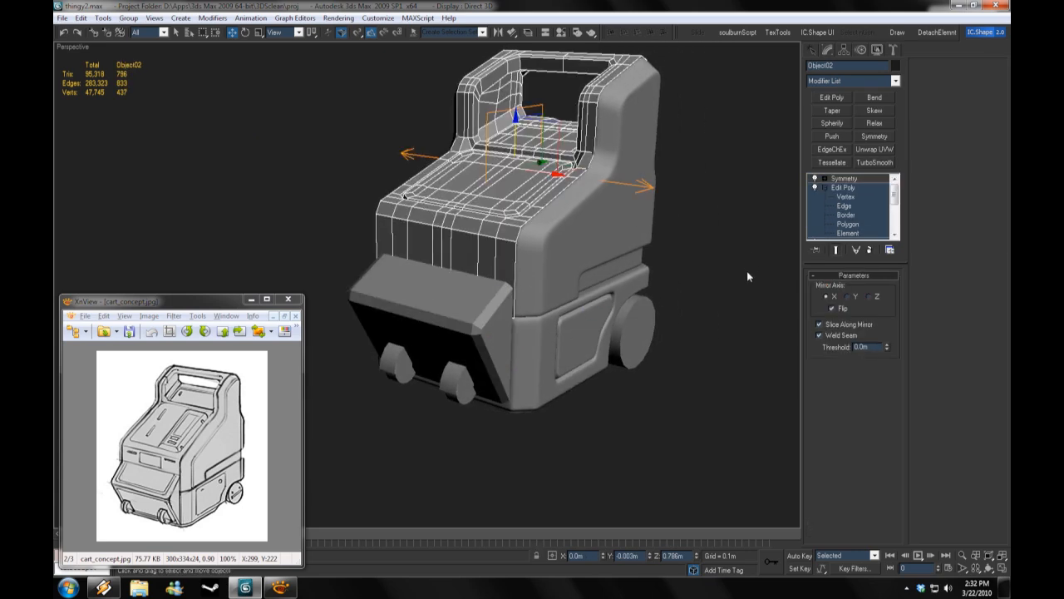
right_click(666, 314)
click(715, 304)
key(2)
mouse_move(715, 303)
alt+middle_down()
mouse_move(515, 296)
mouse_move(526, 300)
mouse_move(487, 274)
alt+middle_up()
key(2)
key(ctrl+d)
click(494, 298)
key(2)
scroll(495, 297, up, 8)
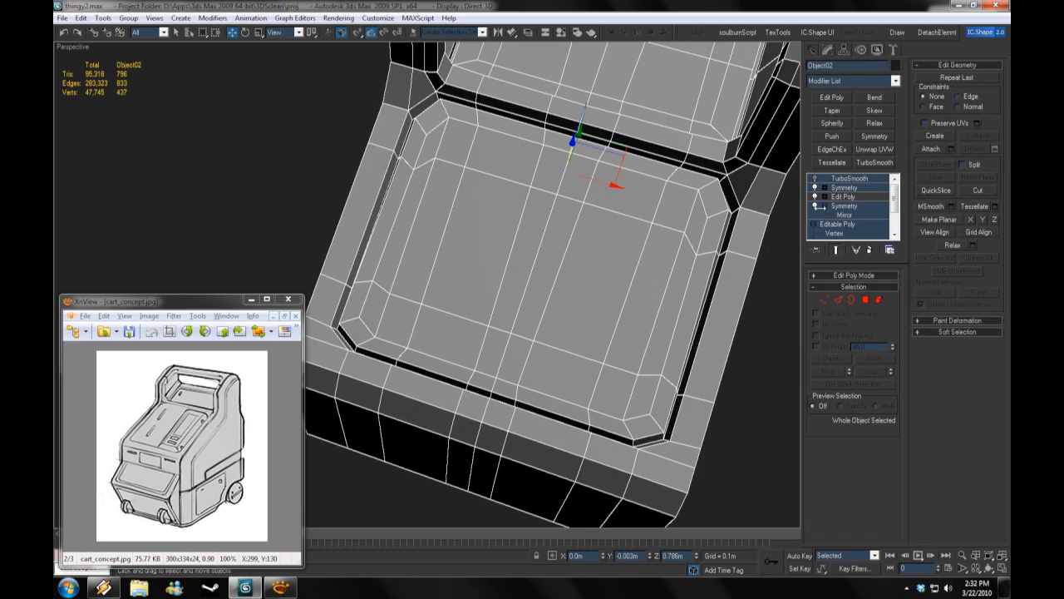
Step: Expose the base half of the shell and make its centre seam vertices planar in X
right_click(813, 213)
click(864, 306)
key(1)
key(z)
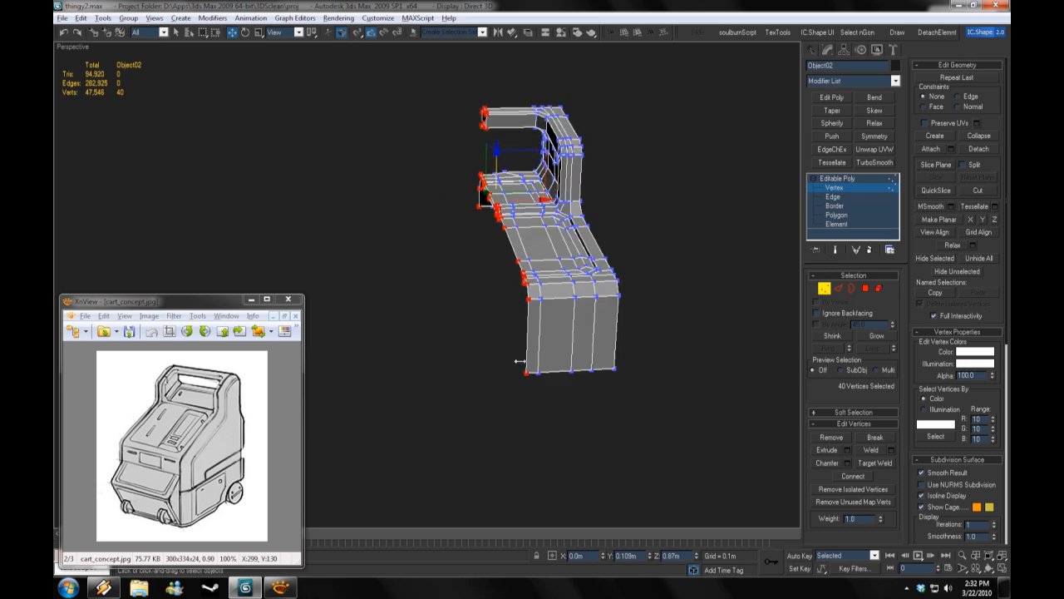
alt+middle_drag(521, 361, 501, 358)
scroll(500, 358, up, 4)
click(970, 219)
scroll(536, 220, down, 4)
Step: Restore the Symmetry modifier so the shell is whole again, with an Edit Poly modifier at Edge level beneath it
right_click(849, 179)
click(876, 226)
key(ctrl+d)
alt+middle_drag(549, 250, 618, 287)
click(445, 274)
click(838, 188)
click(831, 98)
click(843, 178)
alt+middle_drag(489, 402, 508, 332)
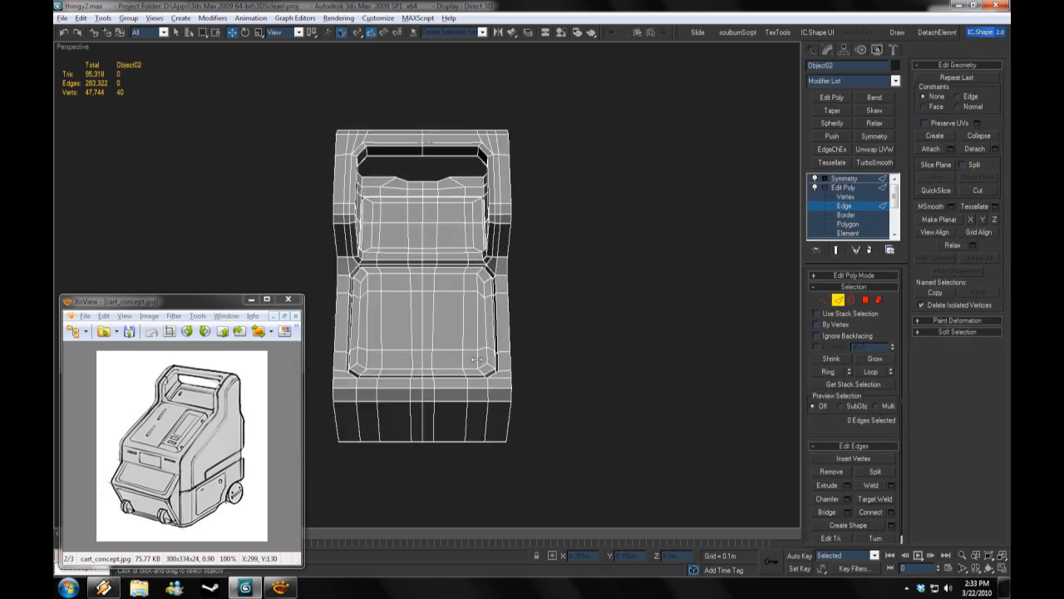
Step: Connect the edge ring on the handle's side wall with 2 segments
scroll(515, 216, up, 5)
click(521, 181)
alt+middle_drag(589, 307, 769, 329)
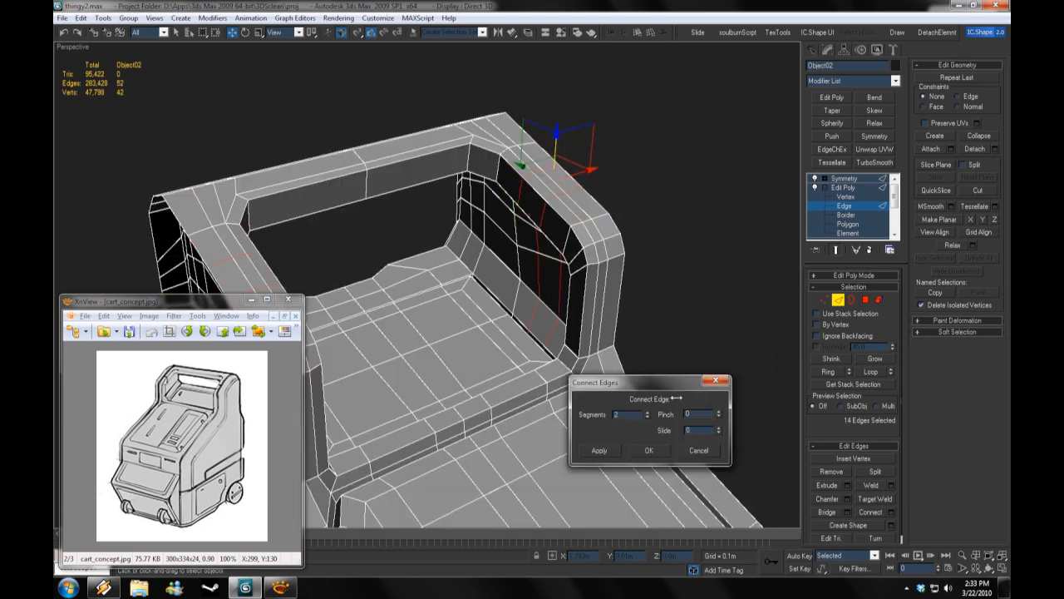
alt+middle_drag(563, 359, 599, 332)
click(892, 512)
click(652, 449)
Step: Select another edge ring around the recessed area between the handle walls and connect it with supporting edges
click(637, 297)
key(alt+r)
alt+middle_drag(637, 297, 520, 330)
scroll(498, 326, up, 4)
scroll(498, 327, down, 4)
click(786, 449)
alt+middle_drag(786, 449, 560, 303)
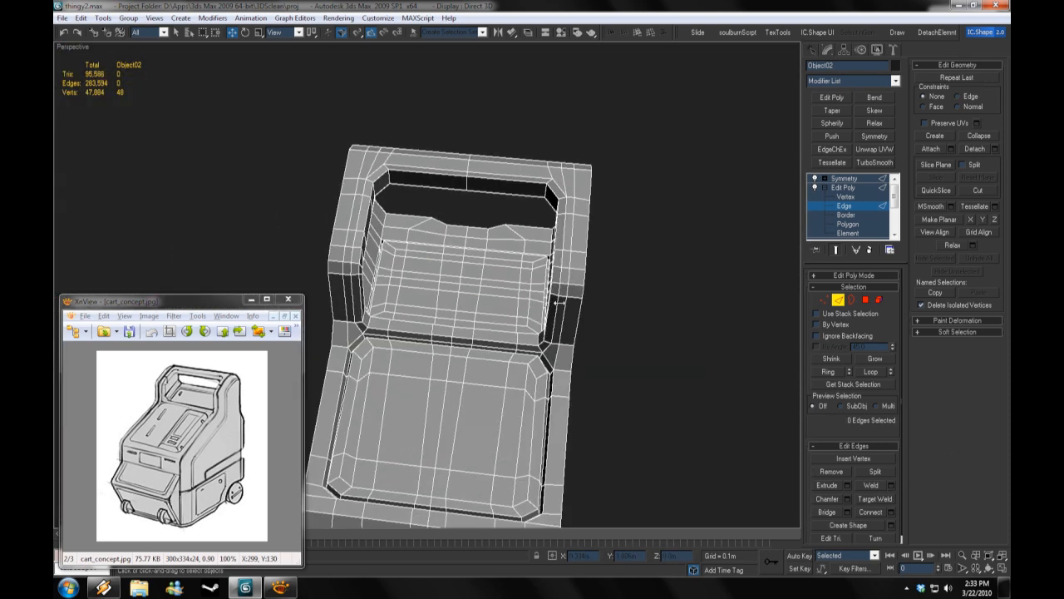
Step: Add a TurboSmooth modifier, then select the raised top panel's polygons by a 45-degree angle in the cage
click(878, 163)
click(670, 298)
key(F4)
alt+middle_drag(632, 295, 715, 317)
scroll(540, 293, up, 3)
click(615, 278)
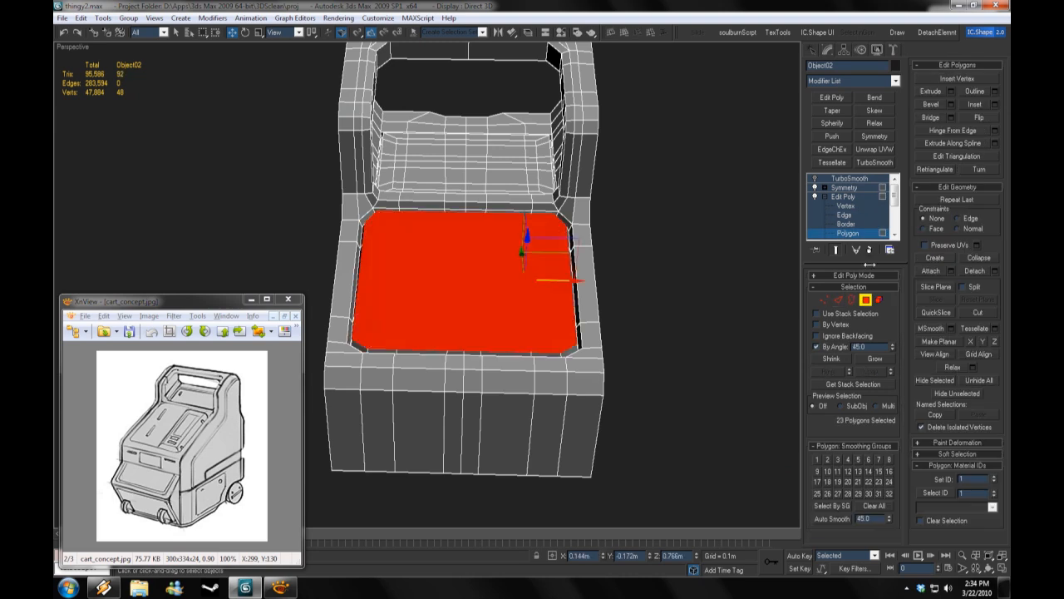
Step: Select the outer shell's polygons by a 45-degree angle and exclude the notch below the rear opening
click(589, 371)
alt+middle_drag(589, 371, 851, 440)
ctrl+click(487, 285)
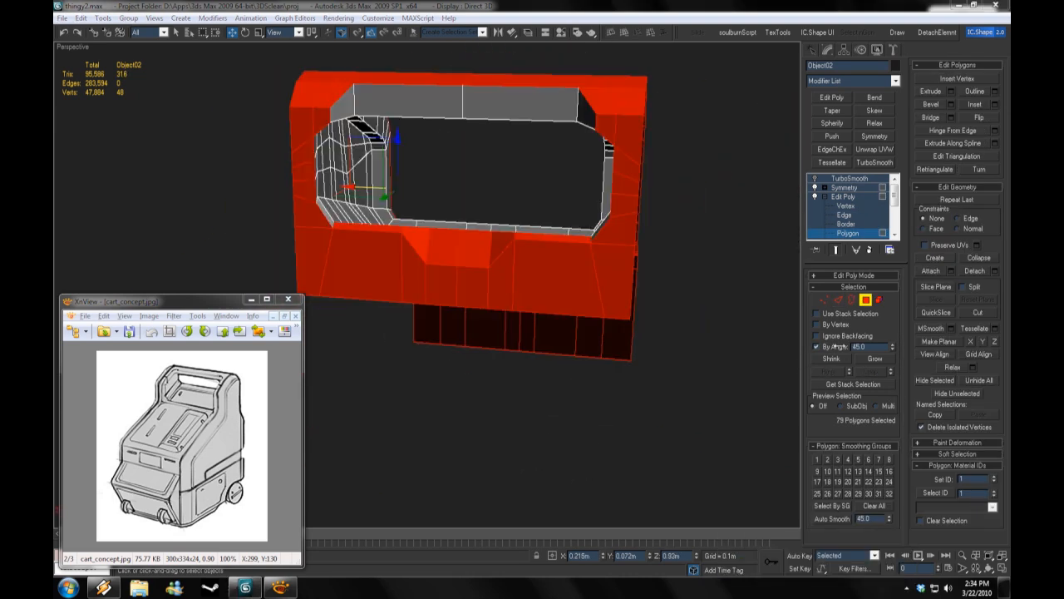
alt+middle_drag(839, 345, 832, 400)
click(817, 347)
alt+click(573, 263)
alt+middle_drag(574, 262, 962, 341)
alt+click(544, 268)
alt+click(516, 271)
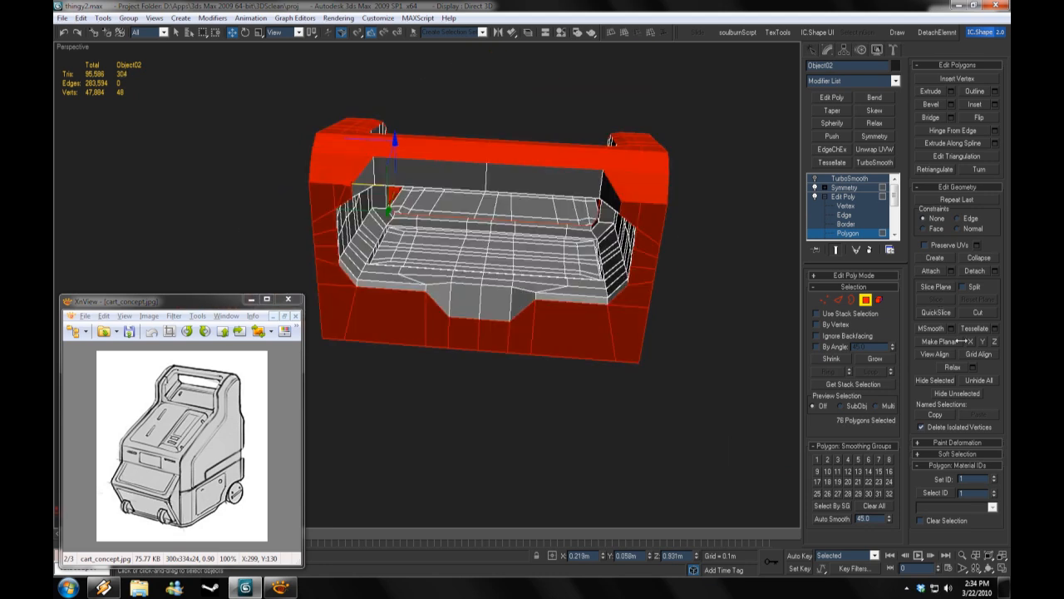
Step: Put the outer shell's polygons in a shared smoothing group and clear the selection
alt+middle_drag(713, 290, 815, 458)
key(ctrl+a)
click(816, 347)
click(715, 390)
alt+middle_drag(715, 391, 473, 333)
click(489, 245)
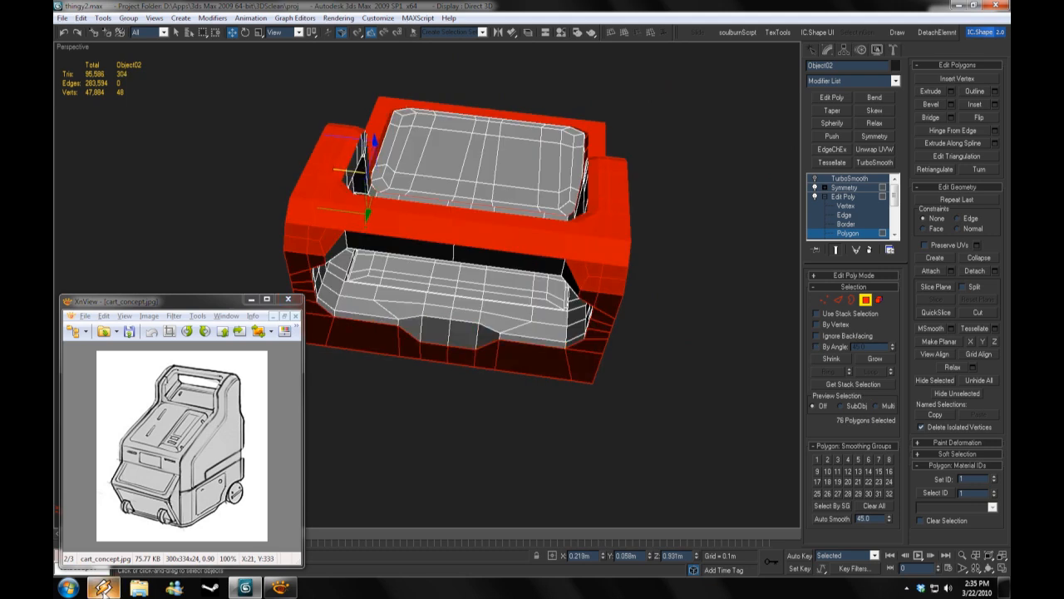
alt+middle_drag(570, 255, 796, 370)
click(686, 375)
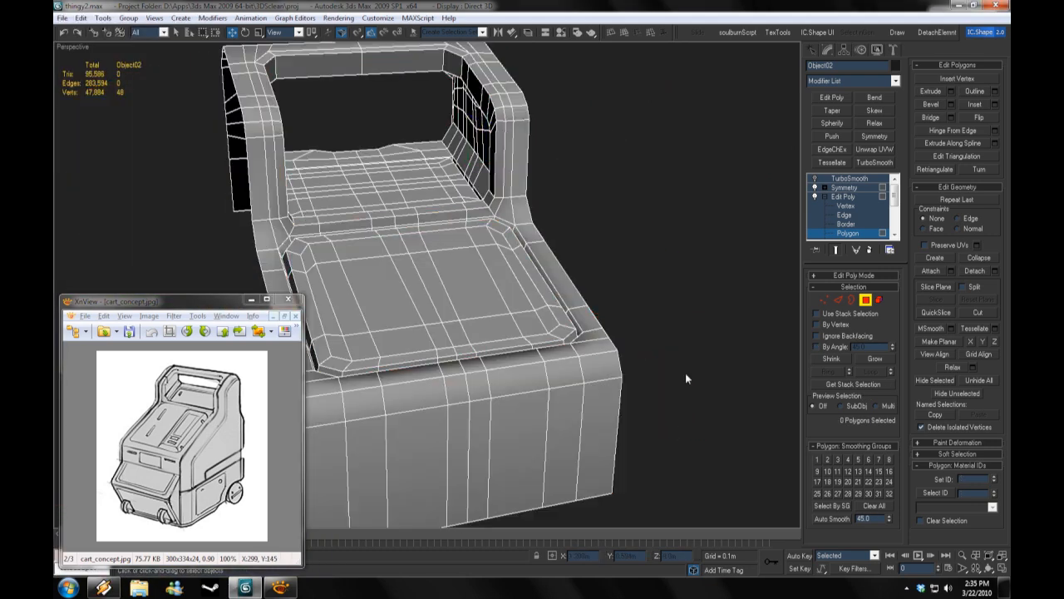
Step: Examine the shell's shading along the top panel's rim and the front corner
scroll(492, 317, up, 4)
click(490, 310)
key(2)
alt+middle_drag(670, 403, 773, 391)
scroll(651, 301, down, 3)
right_click(651, 282)
click(675, 304)
click(706, 387)
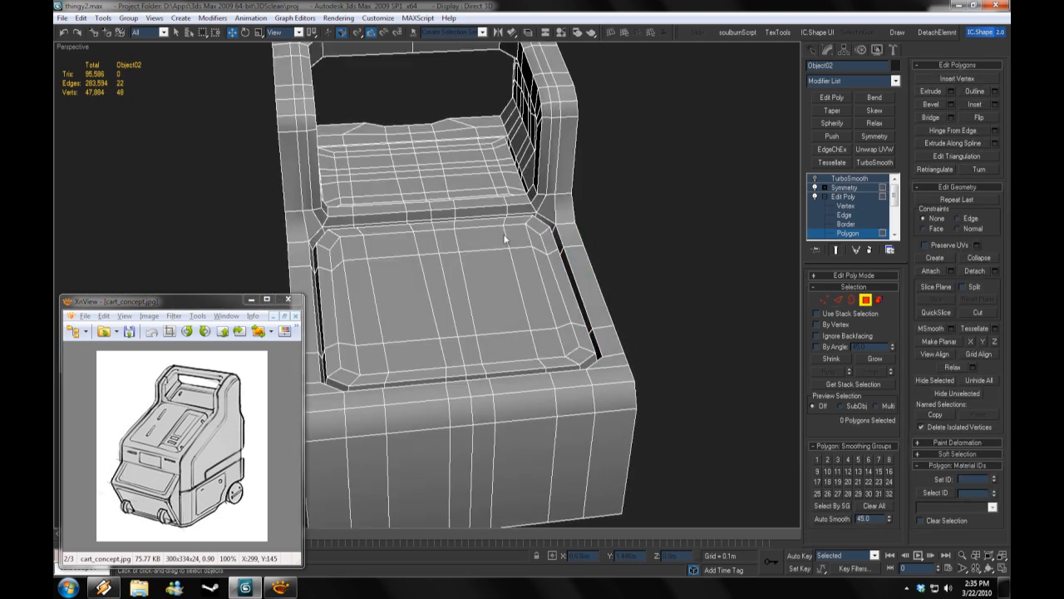
Step: Hide the mesh edges and inspect the shading inside the recess between the handle walls
right_click(80, 48)
alt+middle_drag(668, 244, 516, 250)
right_click(80, 47)
click(151, 300)
click(583, 306)
click(637, 413)
alt+middle_drag(637, 403, 396, 305)
scroll(559, 387, up, 3)
click(559, 386)
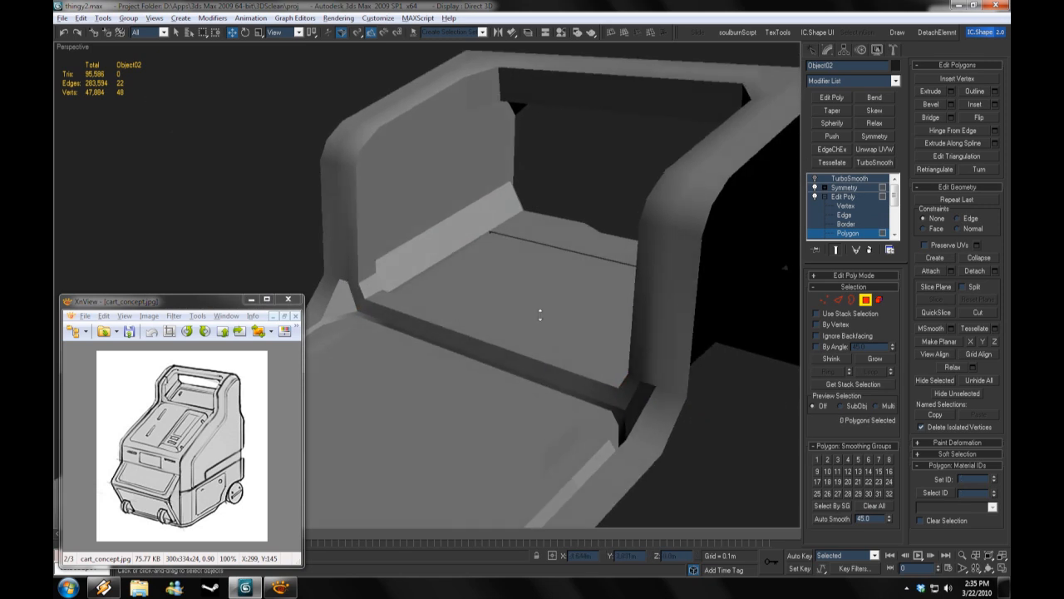
Step: Select the band of polygons lining the handle frame's inner side for its smoothing group, and show the mesh edges again
alt+middle_drag(539, 315, 418, 325)
click(418, 325)
ctrl+click(508, 123)
ctrl+click(422, 69)
ctrl+click(444, 77)
ctrl+click(357, 72)
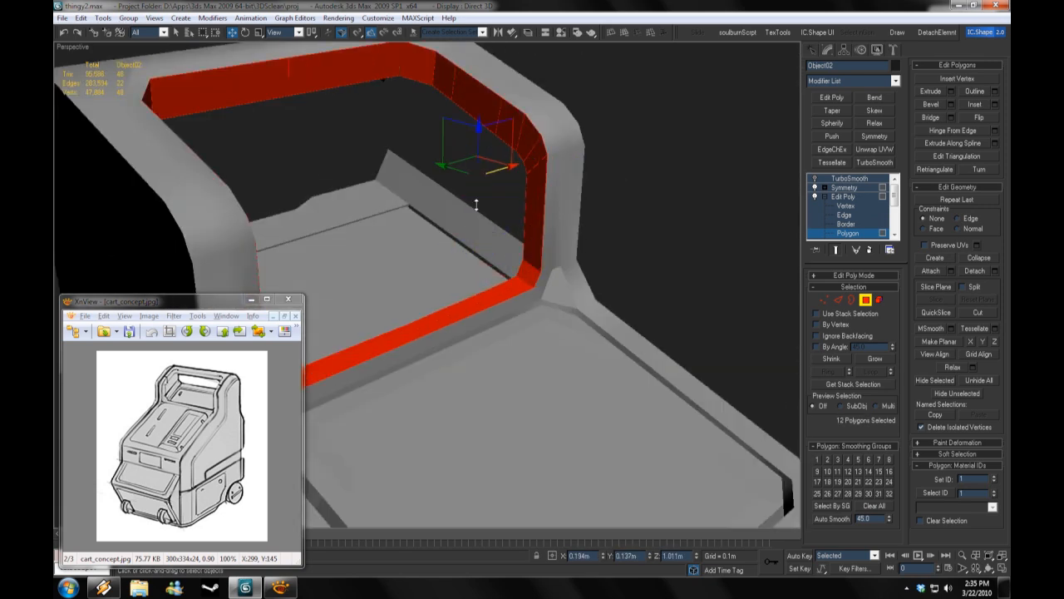
alt+middle_drag(475, 204, 457, 188)
key(F4)
alt+middle_drag(478, 225, 543, 292)
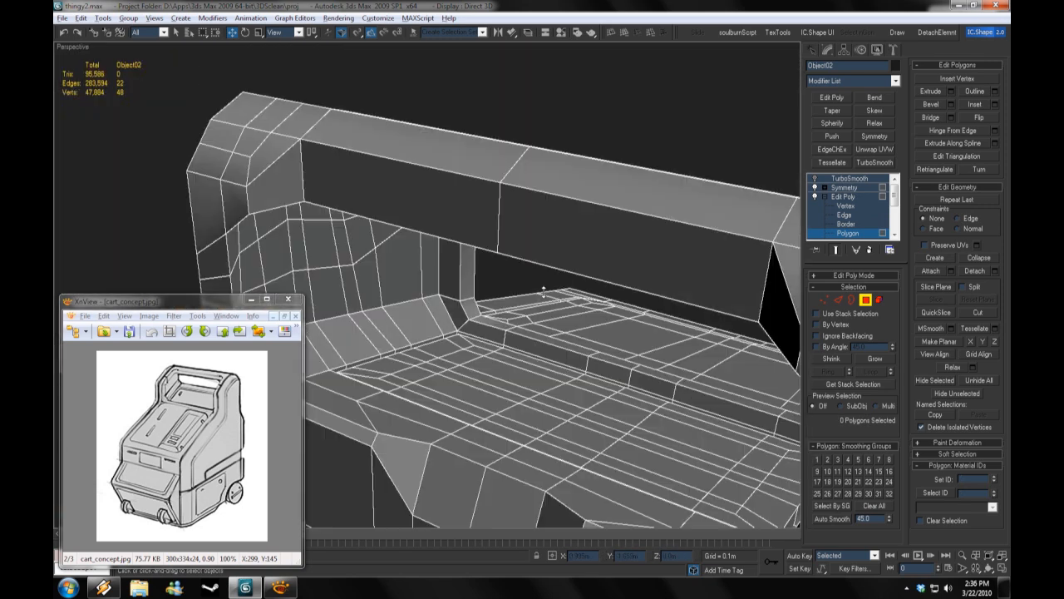
click(835, 347)
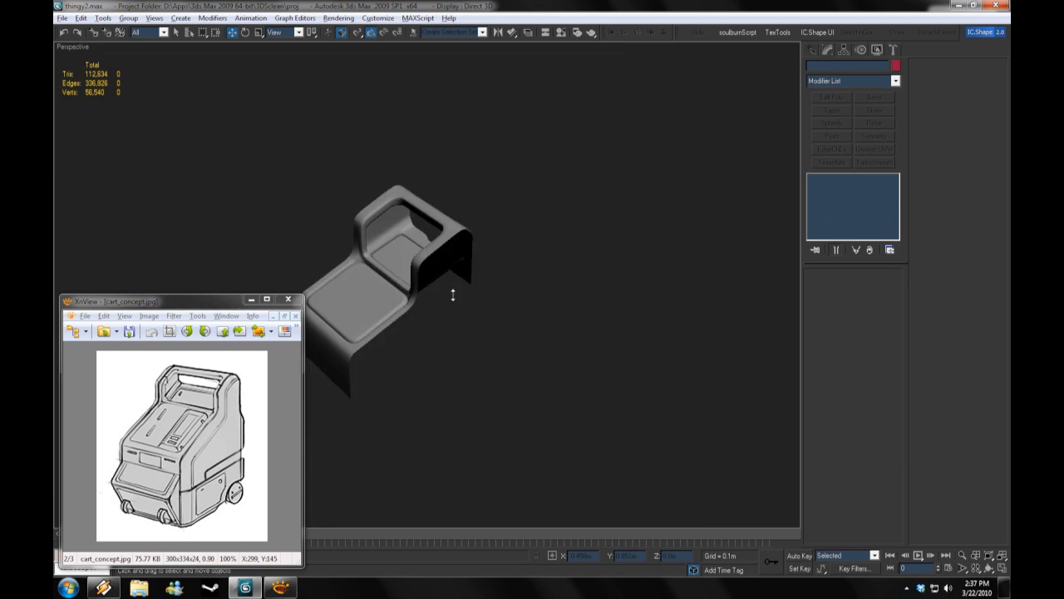
Step: Open the shell's cage at Edge level and select the edge loop running up the handle's side wall
alt+middle_drag(452, 297, 504, 305)
click(477, 330)
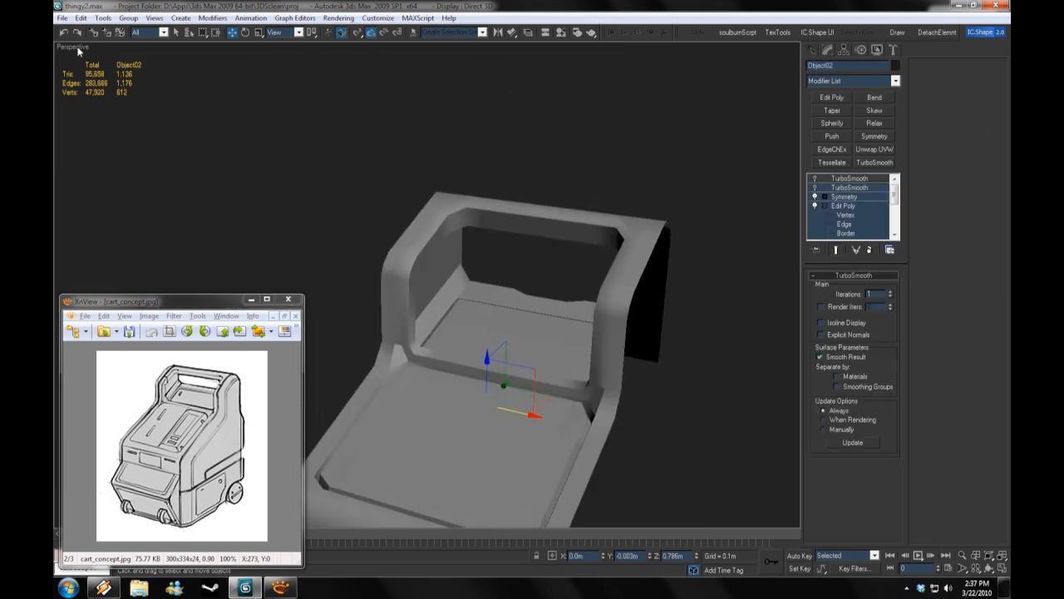
click(845, 224)
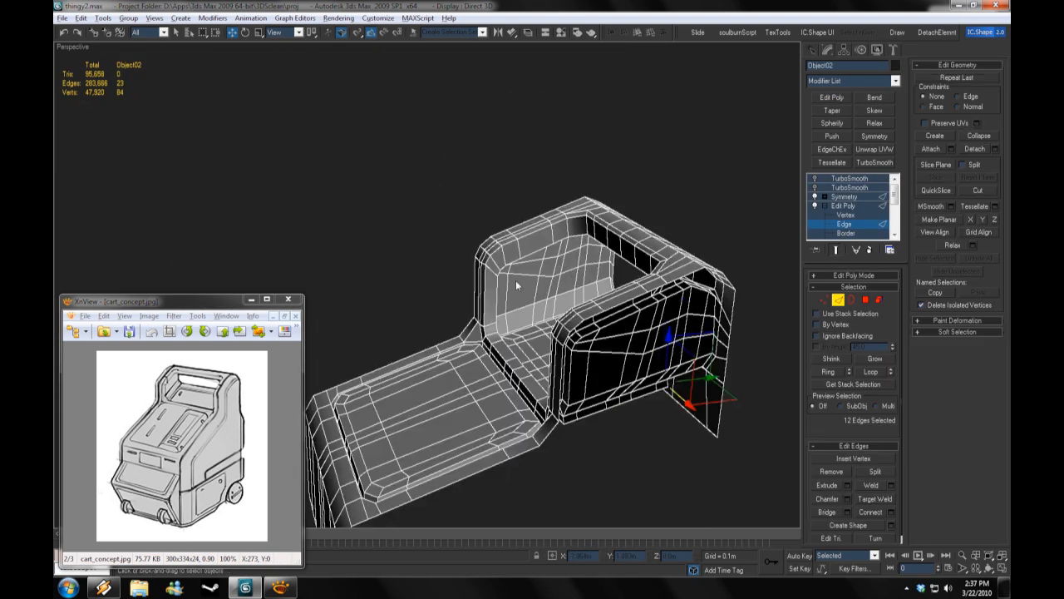
click(597, 311)
key(alt+l)
alt+middle_drag(597, 312, 510, 296)
scroll(537, 296, up, 3)
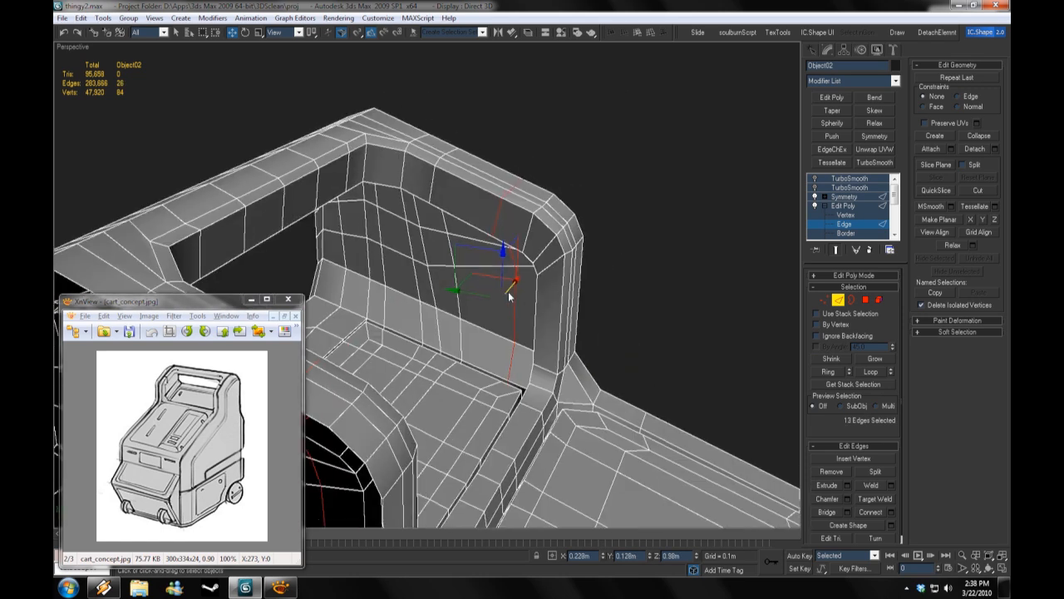
Step: Form a narrow groove across the handle's side rail and check it with TurboSmooth
scroll(582, 296, up, 3)
alt+middle_drag(581, 296, 483, 369)
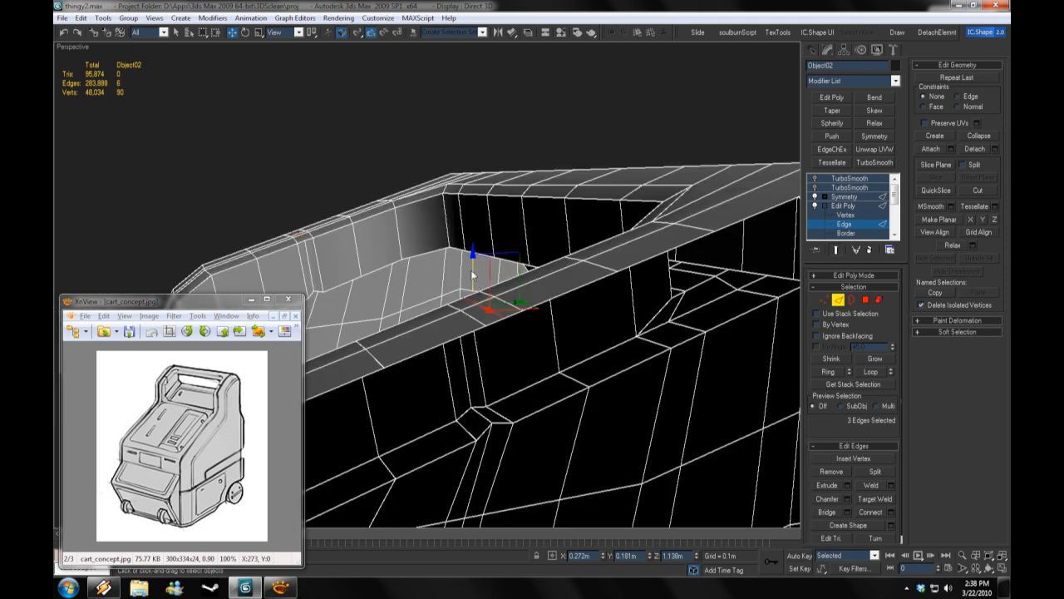
click(599, 193)
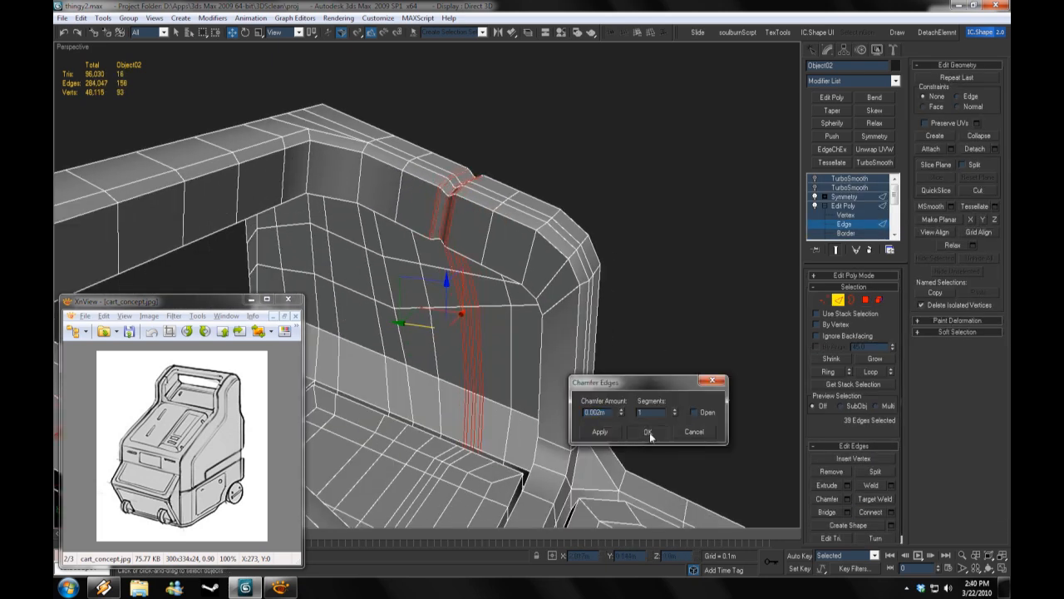
click(815, 187)
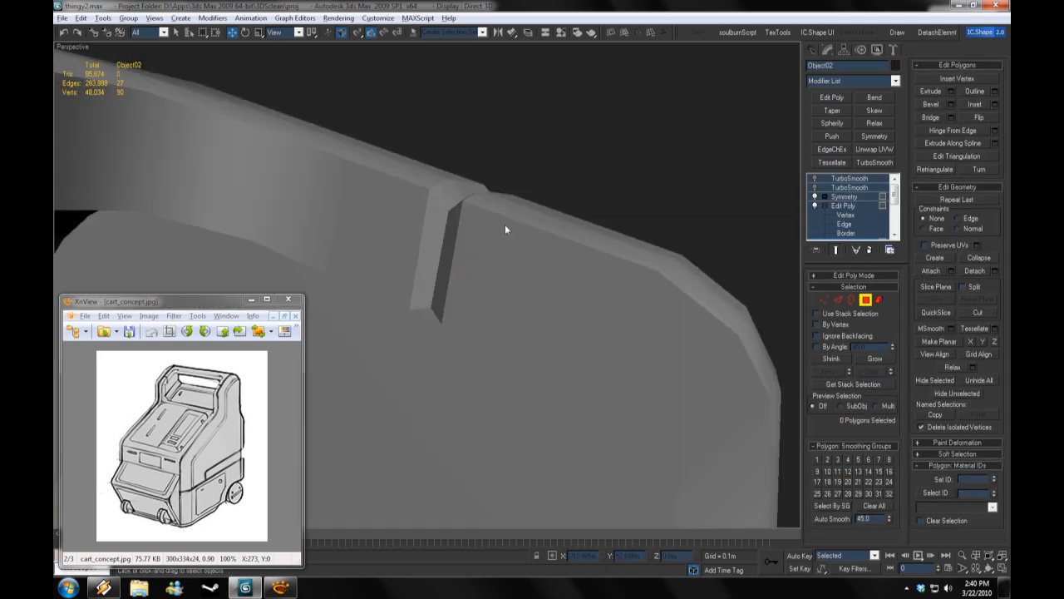
click(845, 197)
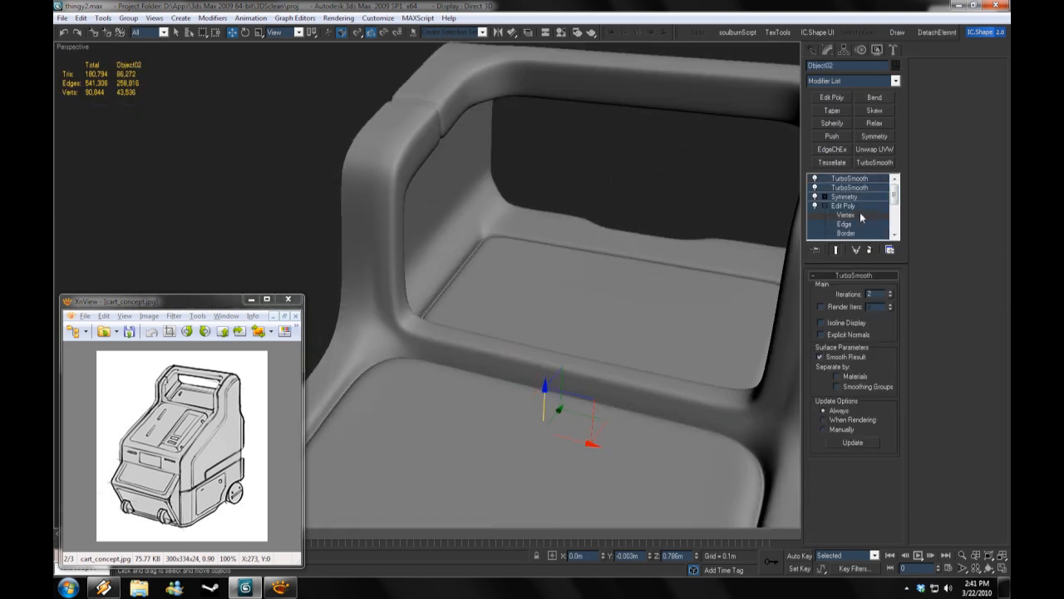
Step: Compare the shell's smoothed mesh with its cage around the top panel and handle
click(860, 217)
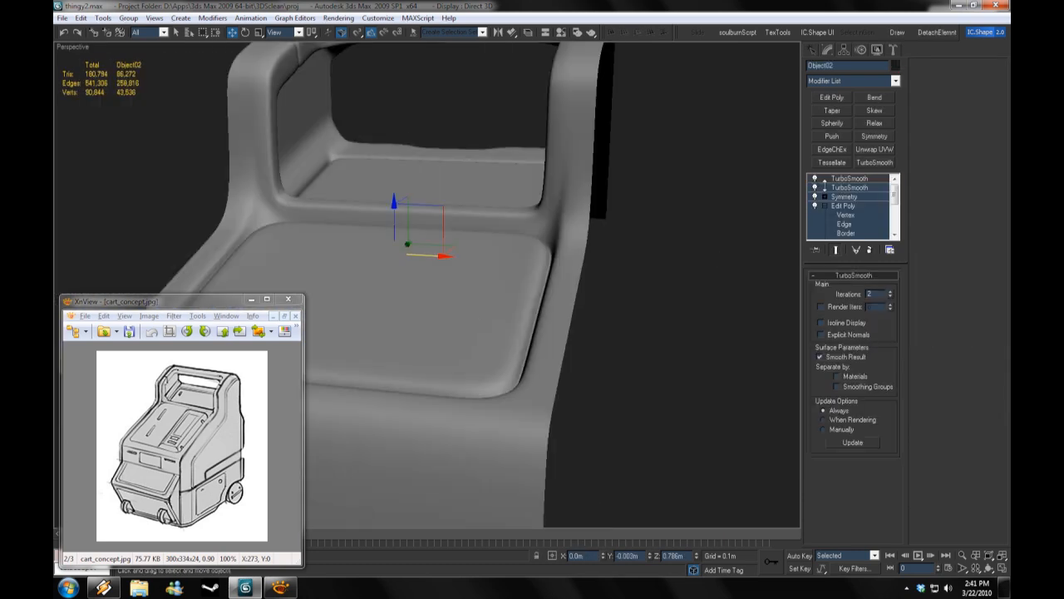
right_click(72, 46)
click(100, 112)
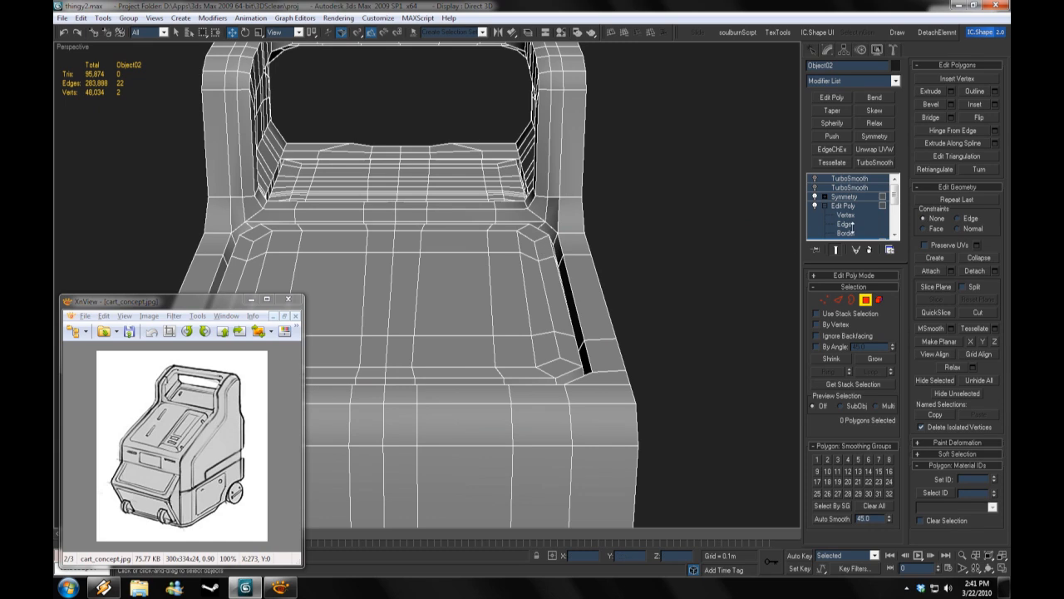
key(4)
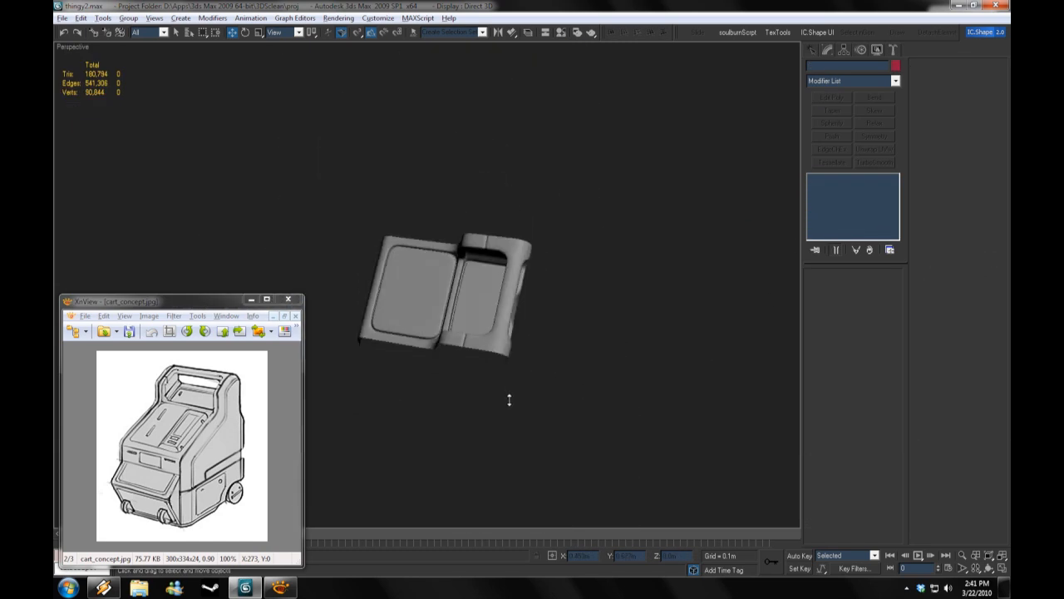
Step: Chamfer the rear top edge of the handle frame by 0.024 m with 2 segments
alt+middle_drag(510, 400, 535, 404)
alt+middle_drag(388, 376, 523, 301)
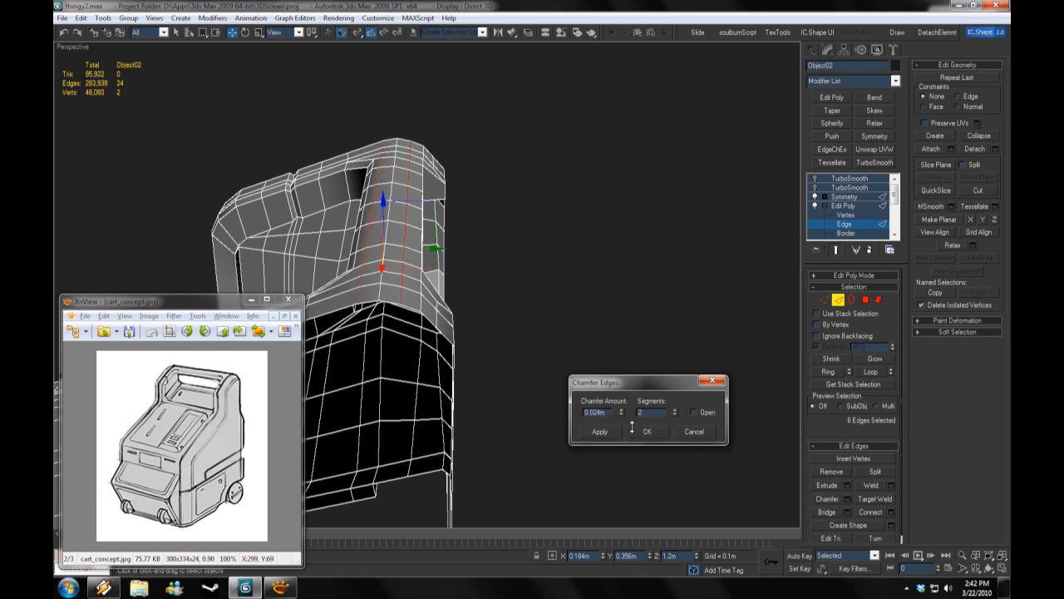
click(647, 431)
mouse_move(582, 375)
alt+middle_down()
mouse_move(480, 316)
mouse_move(584, 339)
mouse_move(479, 359)
alt+middle_up()
scroll(539, 315, up, 3)
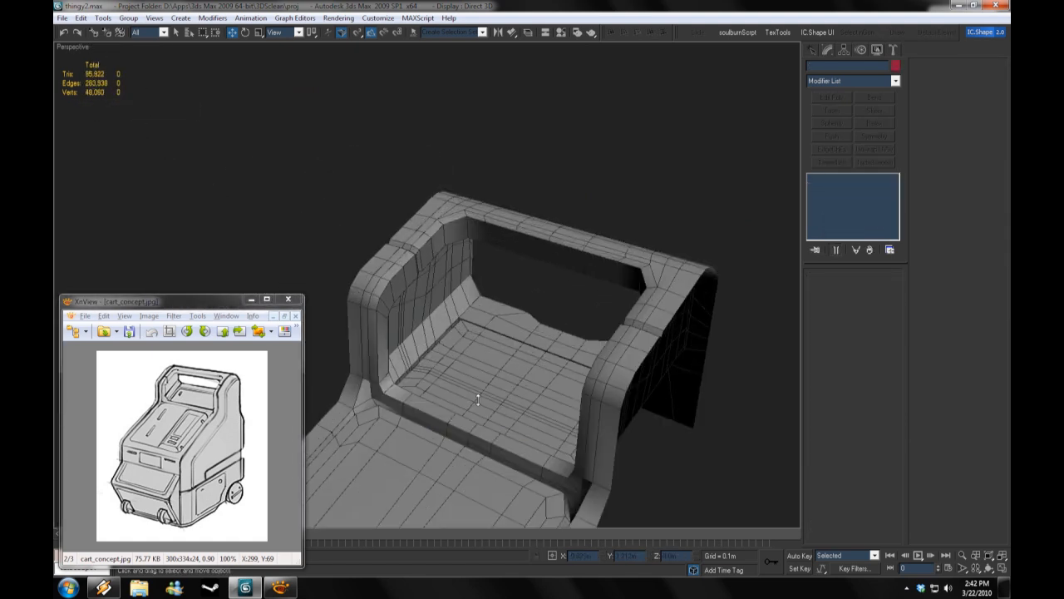
Step: Select the edge loop running along the front of the handle frame's rails and crossbar
key(1)
alt+middle_drag(539, 315, 632, 291)
key(2)
double_click(699, 262)
alt+middle_drag(699, 262, 582, 391)
key(alt+l)
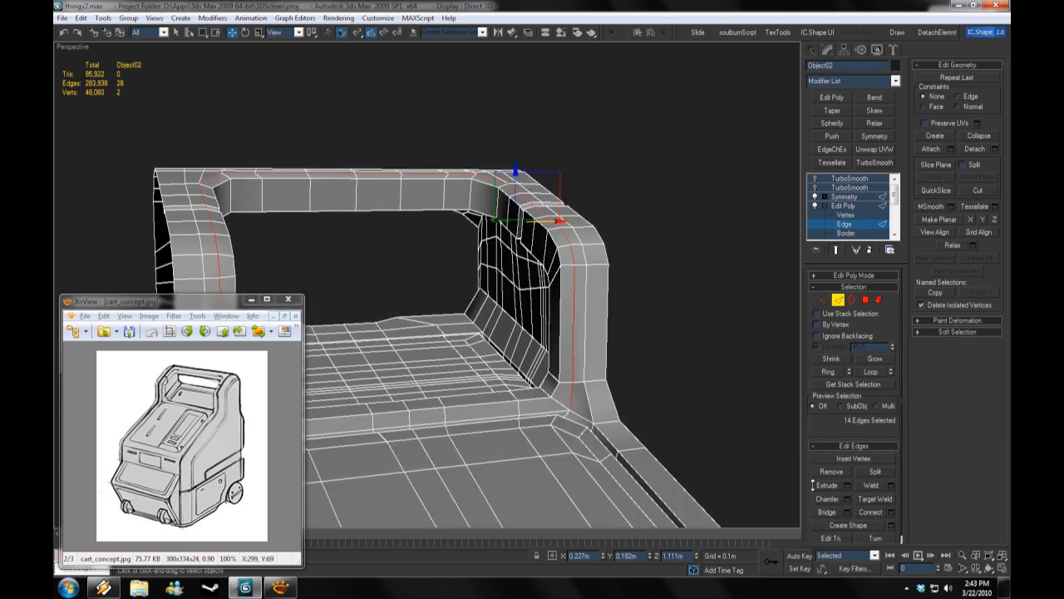
Step: Try to extrude the handle frame's edge loop inward with a height of -0.011 m
scroll(691, 436, up, 5)
middle_drag(691, 436, 510, 306)
ctrl+click(511, 306)
key(shift+z)
key(ctrl+z)
click(847, 485)
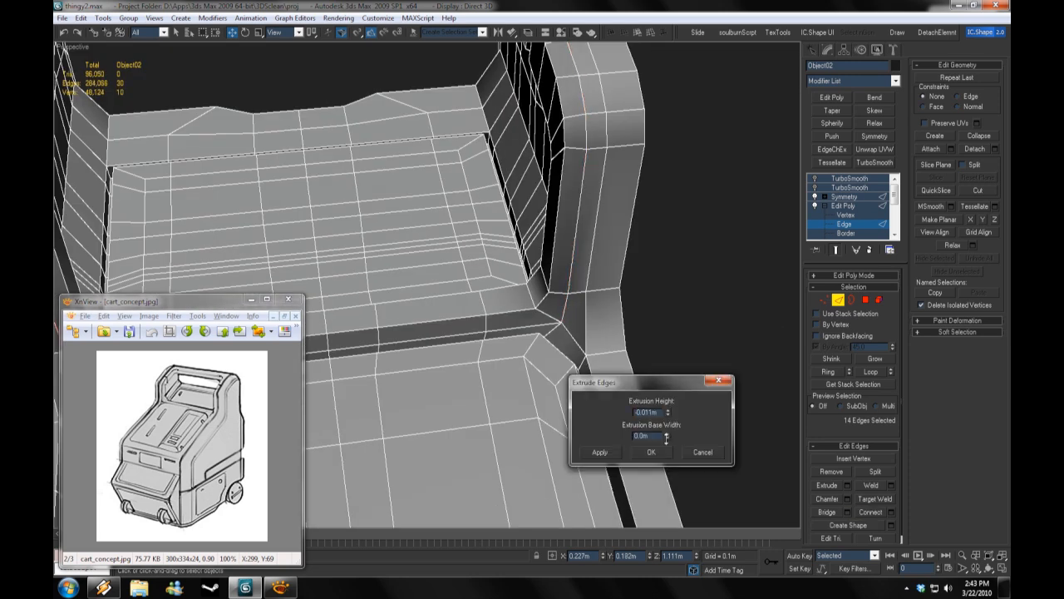
alt+middle_drag(658, 422, 385, 204)
ctrl+click(396, 243)
ctrl+click(385, 204)
alt+middle_drag(389, 289, 499, 349)
click(651, 451)
Step: Extrude the complete edge loop around the handle frame's inner rim into a recessed groove
alt+middle_drag(651, 451, 632, 208)
click(840, 189)
click(701, 309)
scroll(700, 308, down, 5)
alt+middle_drag(701, 309, 696, 221)
click(844, 224)
click(696, 222)
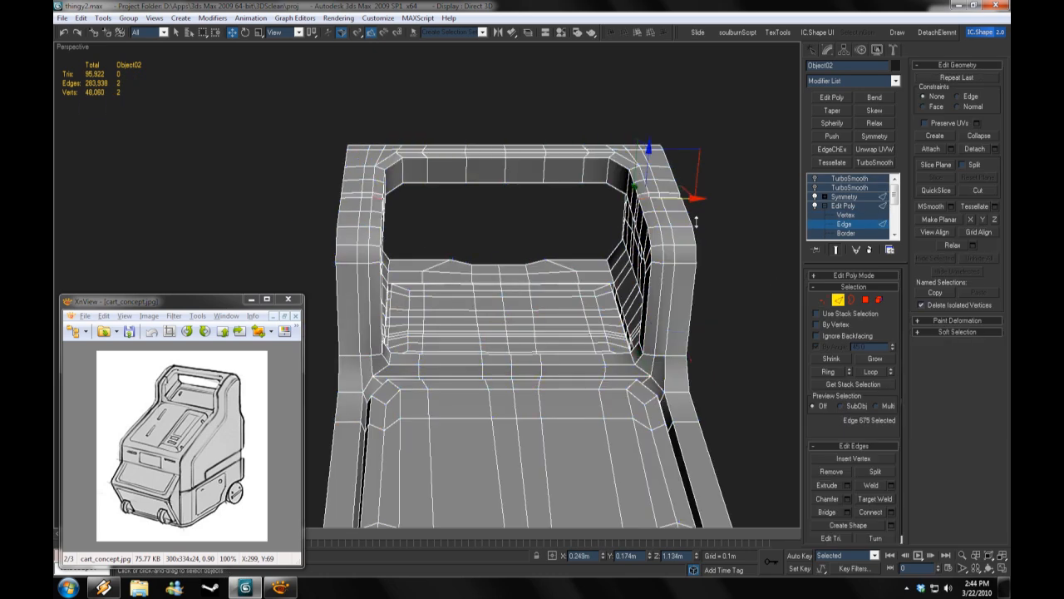
click(848, 485)
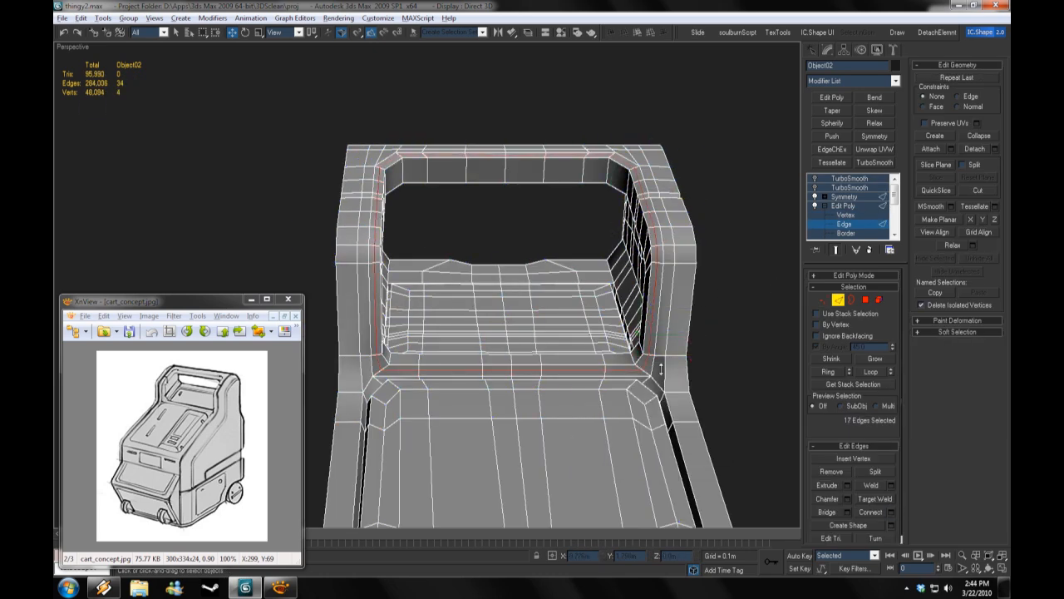
Step: Select the new rim groove's polygons by a 45-degree angle and assign them smoothing group 20
alt+middle_drag(661, 369, 582, 358)
alt+middle_drag(666, 301, 652, 260)
alt+middle_drag(530, 276, 629, 214)
right_click(629, 215)
right_click(630, 214)
click(604, 311)
alt+middle_drag(604, 311, 513, 375)
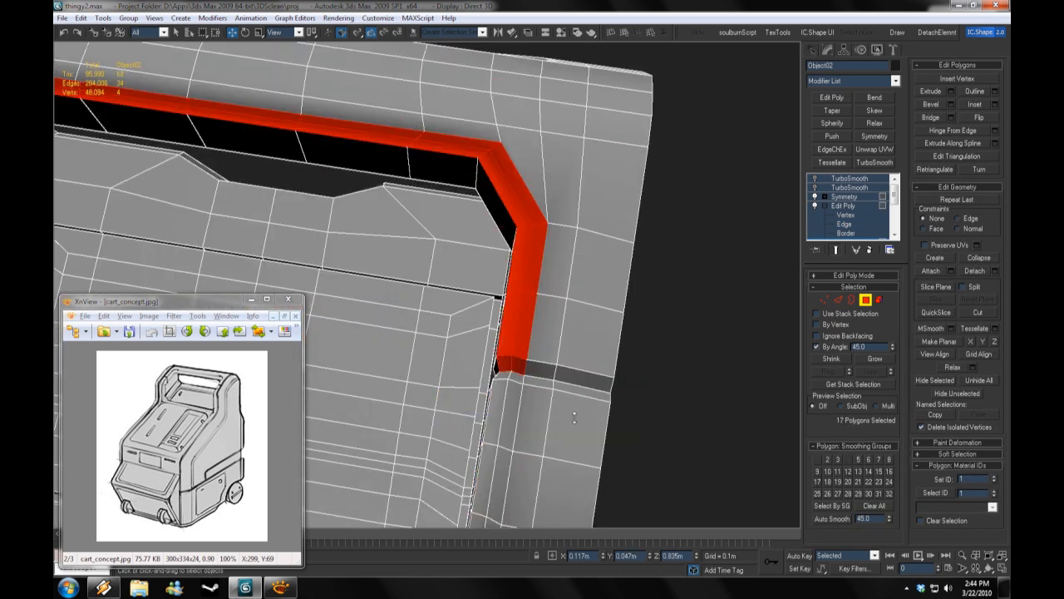
key(z)
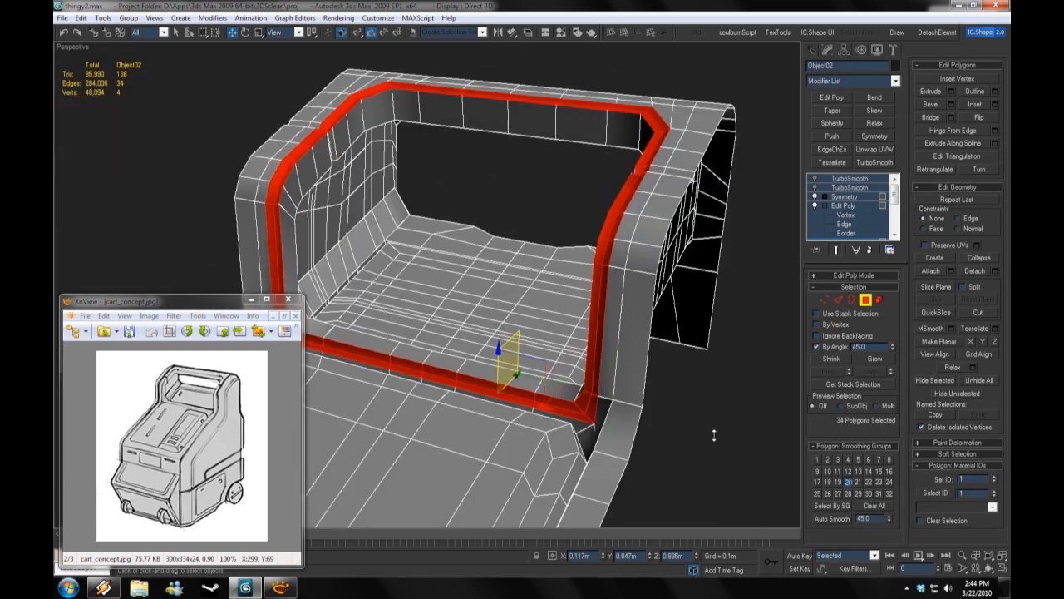
Step: Examine the new groove where it crosses the handle frame's side rails and lower corner, with and without mesh edges
scroll(714, 435, up, 5)
click(724, 351)
alt+middle_drag(735, 336, 729, 338)
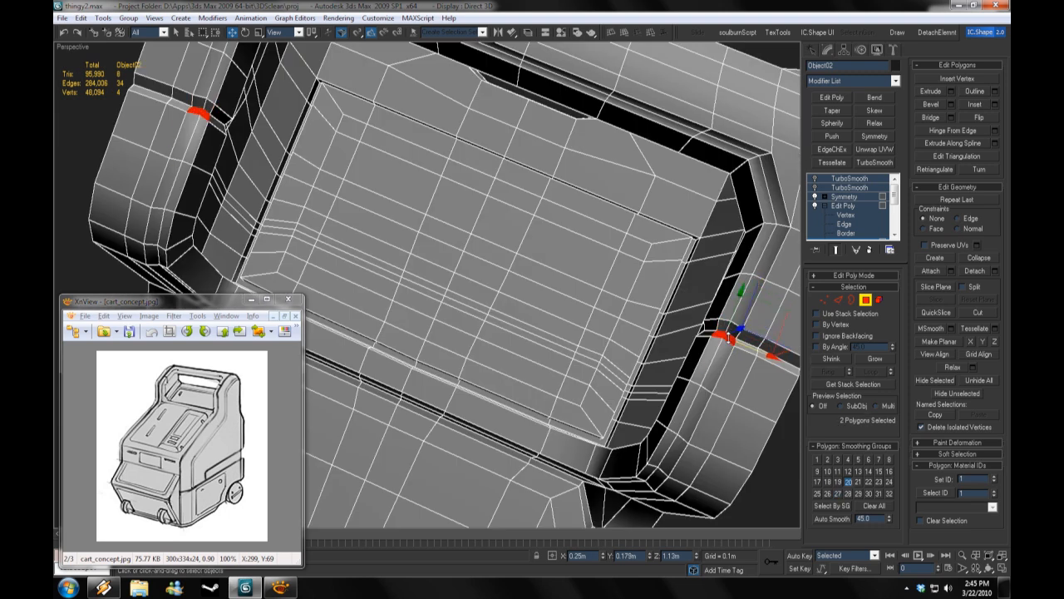
alt+middle_drag(759, 454, 694, 332)
key(2)
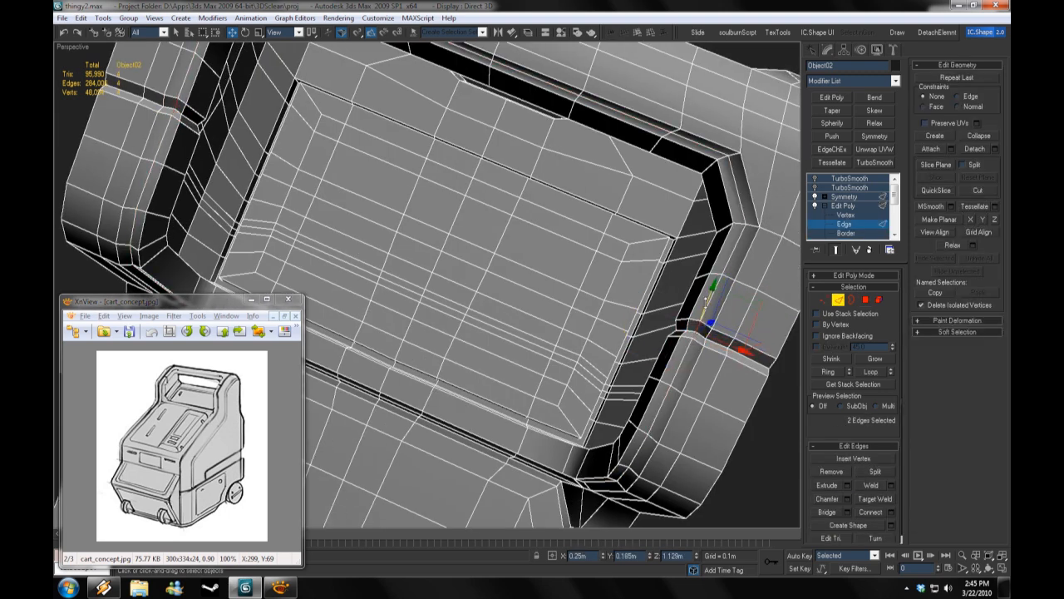
scroll(455, 339, down, 4)
mouse_move(456, 339)
alt+middle_down()
mouse_move(465, 285)
mouse_move(447, 267)
alt+middle_up()
key(ctrl+d)
key(F4)
scroll(450, 306, up, 3)
click(448, 266)
right_click(80, 46)
click(108, 90)
key(4)
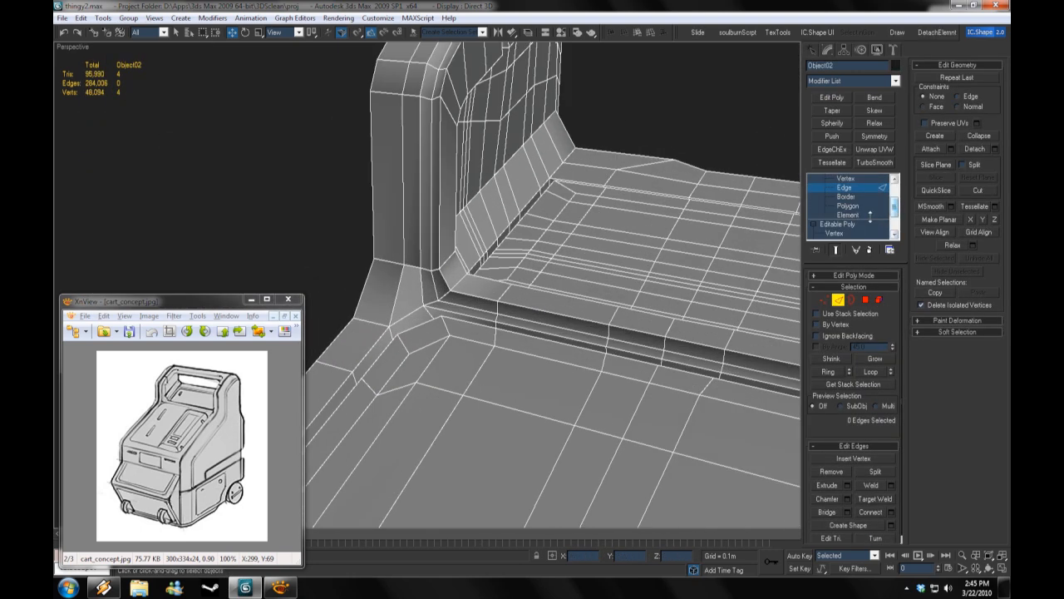
Step: Adjust the corner vertex where the handle's side rail meets the body and check the TurboSmooth result
scroll(469, 345, up, 2)
alt+middle_drag(470, 345, 477, 277)
key(1)
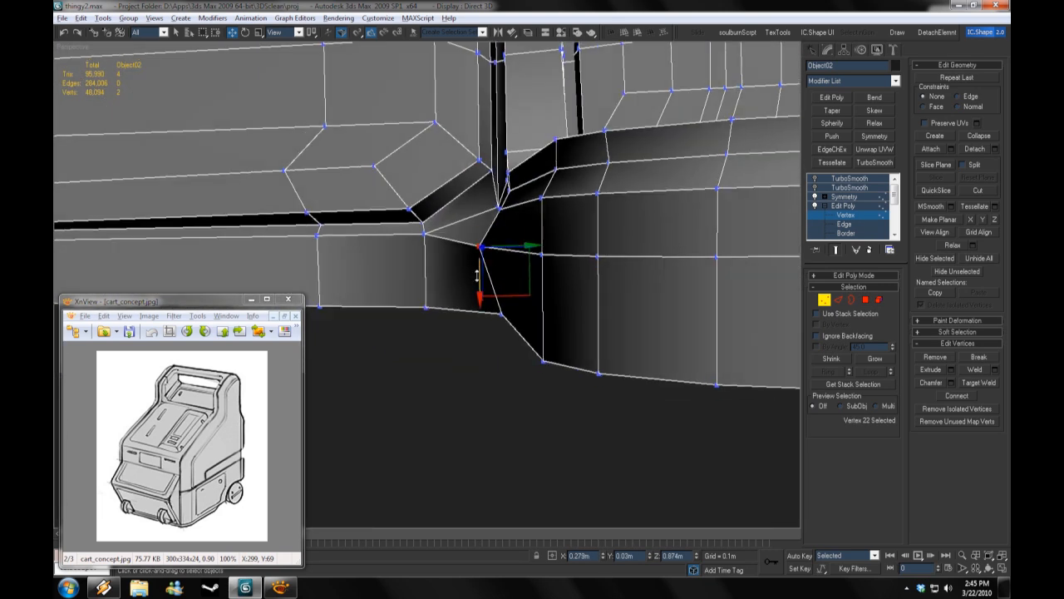
key(1)
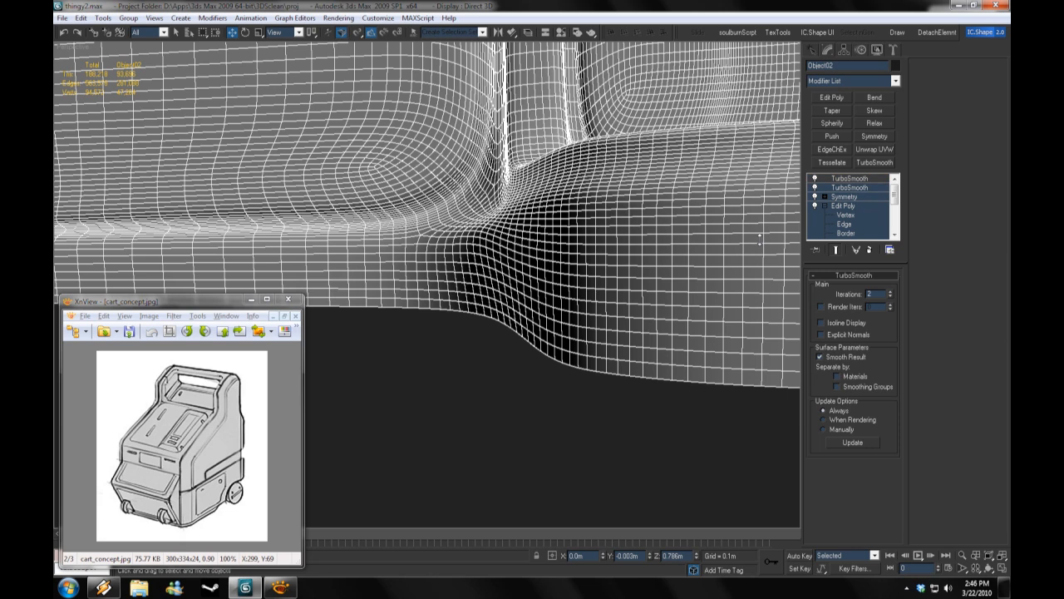
key(F4)
key(ctrl+d)
scroll(157, 152, down, 5)
alt+middle_drag(157, 152, 75, 46)
Step: Add a supporting edge loop beside the groove across the handle's side rail by connecting its edge ring
click(392, 231)
key(2)
key(F4)
alt+middle_drag(441, 250, 532, 199)
click(509, 233)
key(alt+l)
click(509, 165)
click(828, 372)
click(890, 512)
click(650, 451)
Step: Connect the edge rings on both sides of the side rail's groove with one new supporting loop each
click(414, 186)
click(828, 372)
click(891, 512)
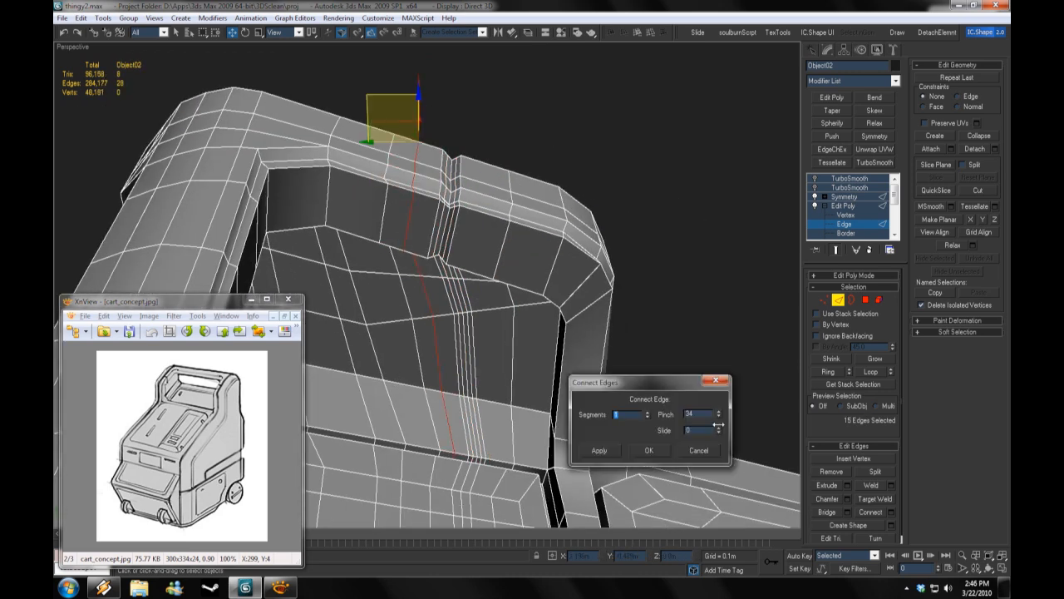
click(653, 451)
click(482, 191)
click(828, 372)
click(890, 512)
click(650, 451)
Step: Examine the smoothed handle frame and side-rail grooves, then return to the unsmoothed mesh
key(2)
click(665, 223)
key(F4)
alt+middle_drag(398, 290, 443, 365)
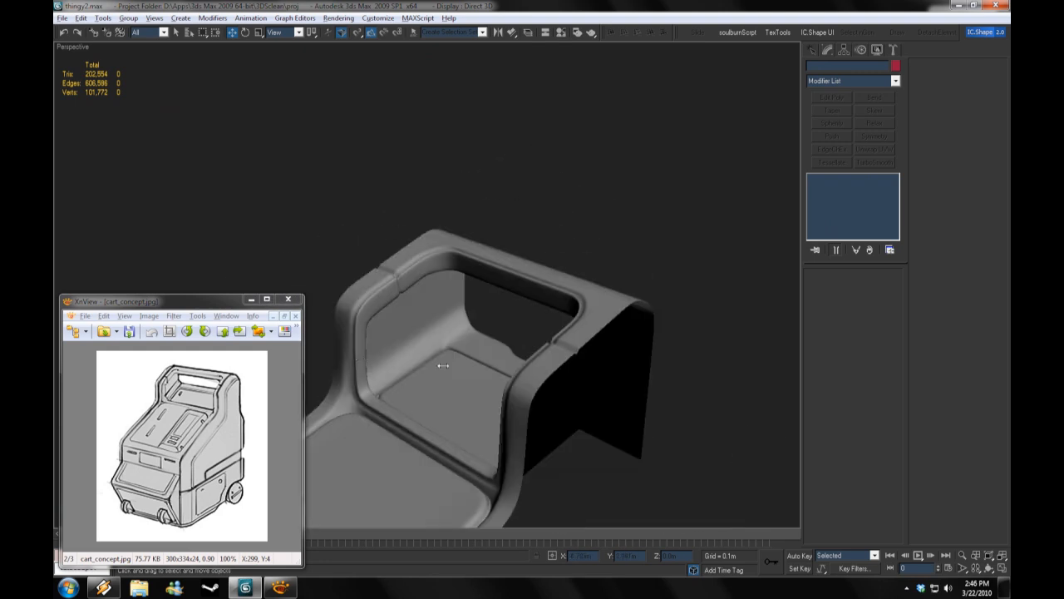
click(360, 360)
click(814, 178)
right_click(72, 47)
click(112, 112)
Step: Chamfer the edge loop around the handle frame's inner rim by 0.002 m with 1 segment
alt+middle_drag(415, 324, 466, 291)
click(843, 206)
key(4)
key(2)
click(848, 499)
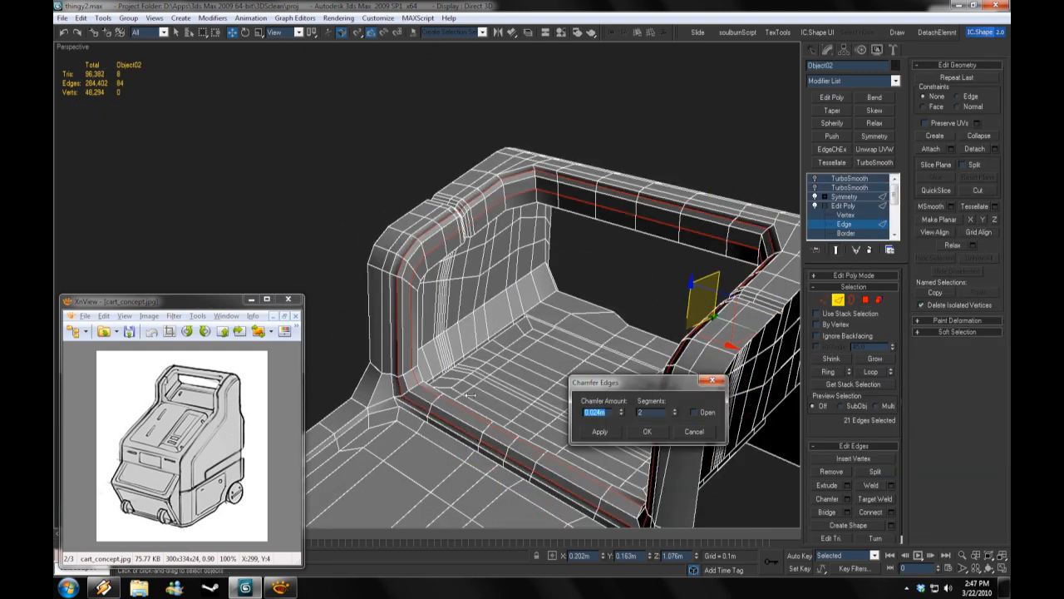
alt+middle_drag(490, 416, 579, 381)
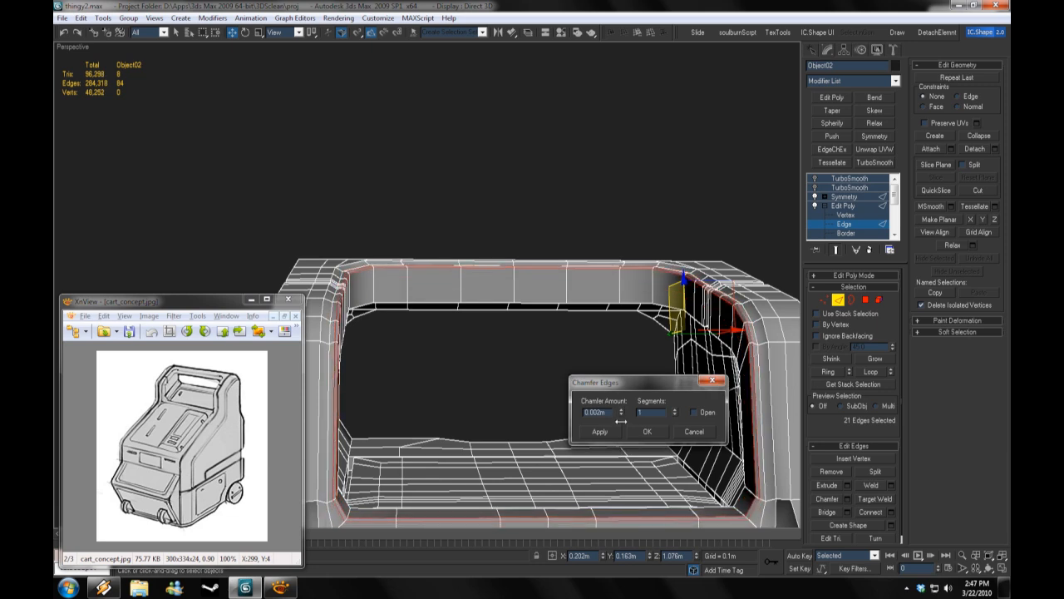
Step: Examine the chamfered rim with TurboSmooth shown, close up where it meets the side-rail groove
click(815, 179)
click(497, 214)
right_click(72, 47)
click(111, 112)
alt+middle_drag(350, 291, 501, 351)
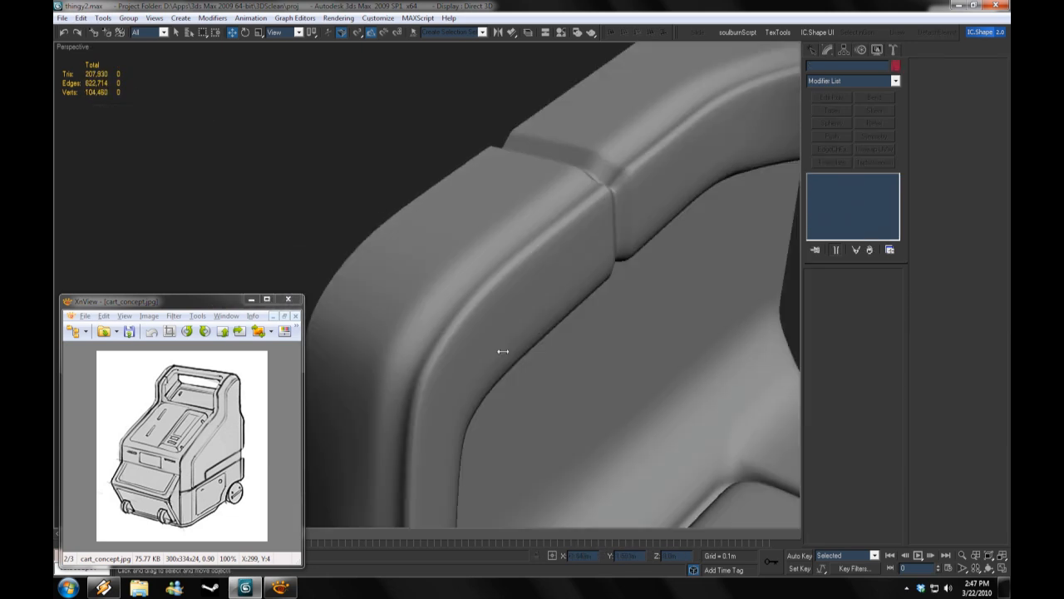
click(501, 351)
click(815, 179)
alt+middle_drag(507, 291, 632, 237)
Step: Select the edge loop around the handle frame's inner rim and offset it slightly with a Push modifier
click(844, 224)
alt+middle_drag(532, 303, 133, 308)
click(451, 287)
key(alt+l)
key(F4)
scroll(451, 287, down, 2)
alt+middle_drag(452, 287, 349, 333)
scroll(453, 341, down, 2)
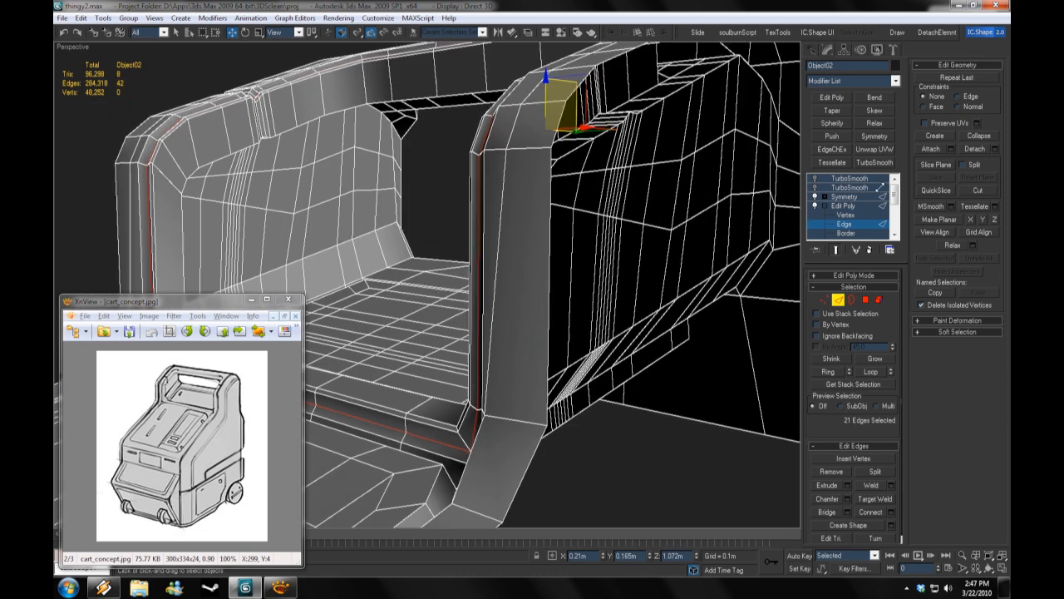
click(832, 137)
alt+middle_drag(539, 259, 632, 264)
drag(892, 291, 891, 295)
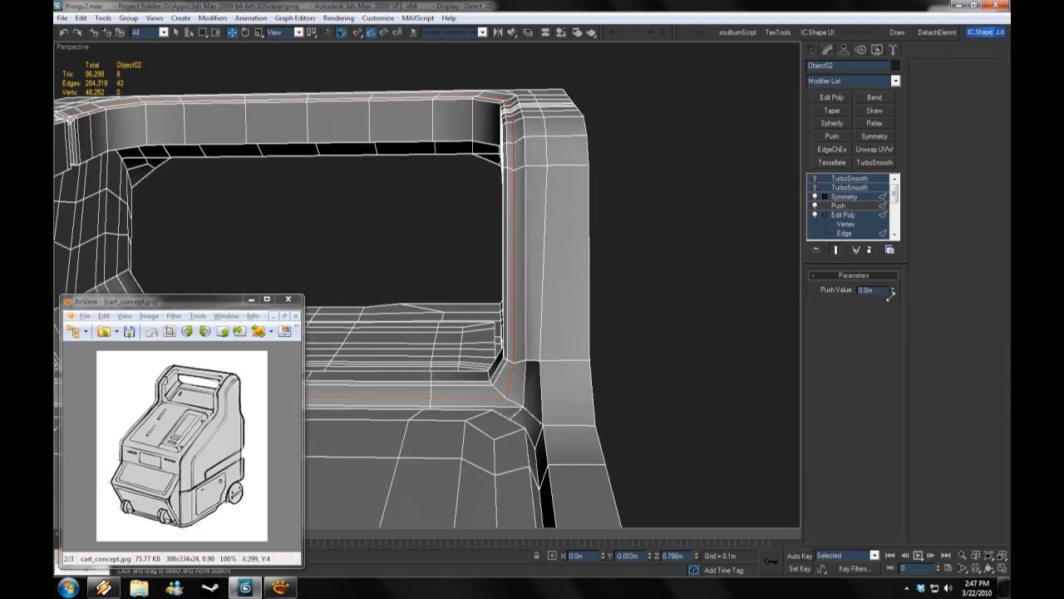
Step: Examine the pushed rim loop around the handle frame from the front and above
click(850, 179)
click(705, 192)
key(F4)
scroll(470, 297, down, 2)
alt+middle_drag(471, 297, 433, 355)
click(433, 354)
alt+middle_drag(357, 314, 366, 341)
scroll(366, 341, up, 4)
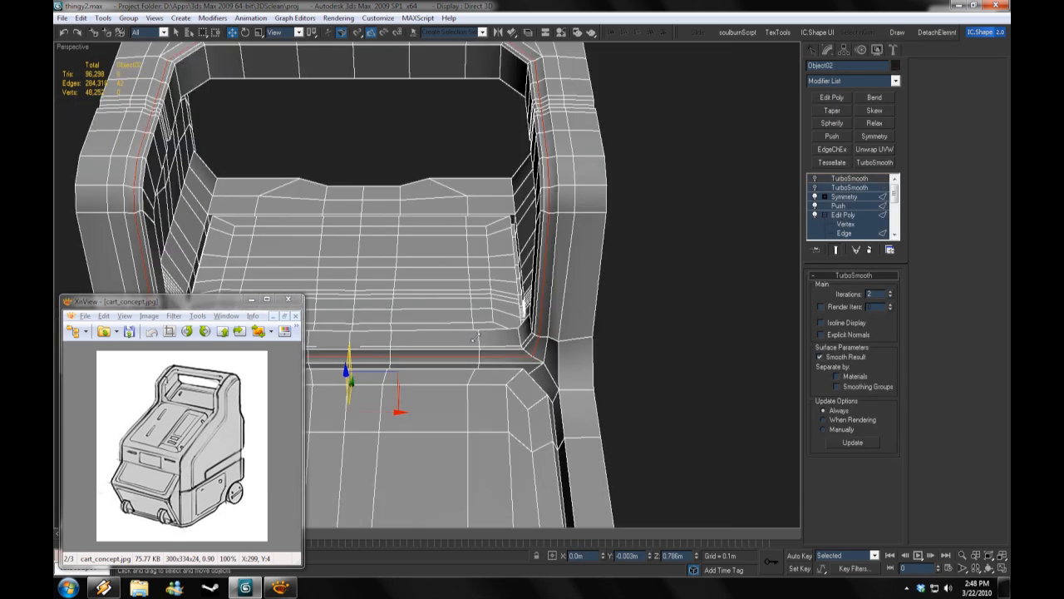
Step: Connect the edge ring along the handle's upright side rail with 2 segments, pinch 34 and slide -4
click(843, 215)
key(1)
scroll(465, 291, up, 2)
key(2)
alt+middle_drag(424, 308, 487, 225)
click(484, 217)
key(alt+r)
click(890, 512)
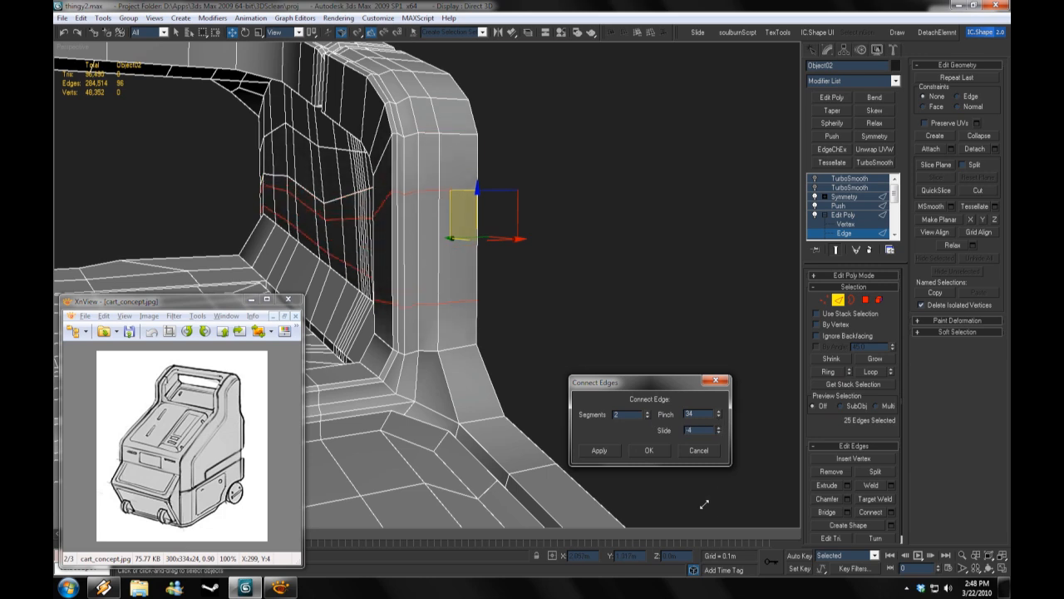
click(646, 450)
Step: Examine the smoothed upright rail with its new edge loops, then return to the unsmoothed mesh with edges shown
click(838, 205)
click(850, 178)
click(815, 179)
click(599, 175)
right_click(76, 47)
click(114, 111)
alt+middle_drag(416, 249, 529, 399)
click(525, 285)
click(321, 266)
click(529, 399)
click(814, 178)
click(815, 188)
right_click(73, 48)
click(114, 112)
Step: Select the complete inner rim edge loop for the Push modifier and add an Edit Poly modifier above it
click(845, 224)
alt+middle_drag(466, 299, 662, 395)
click(510, 280)
click(512, 261)
click(844, 233)
scroll(532, 282, down, 5)
scroll(663, 395, up, 2)
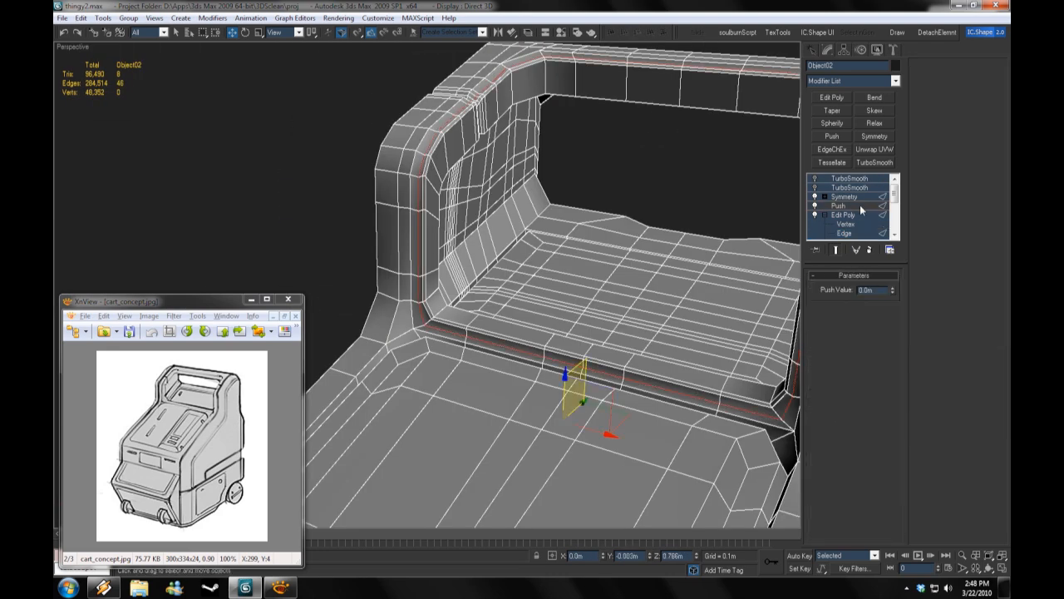
click(816, 206)
alt+middle_drag(599, 416, 687, 364)
scroll(686, 364, up, 3)
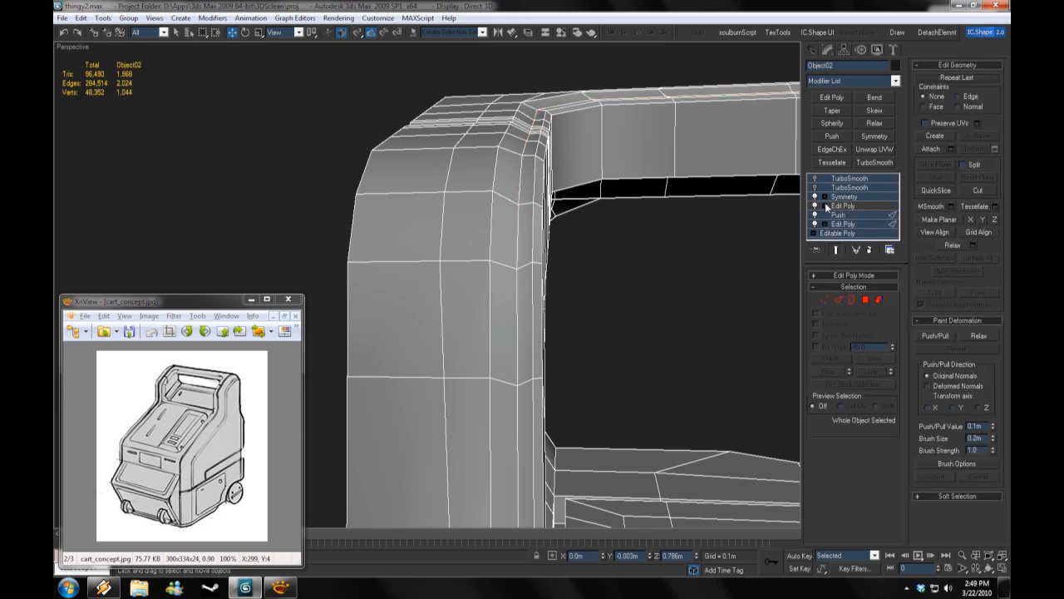
Step: Select the lower horizontal row of edges on the handle side's inner panel and flatten it with Make Planar
alt+middle_drag(563, 248, 565, 299)
click(103, 588)
scroll(499, 266, down, 3)
alt+middle_drag(689, 323, 860, 225)
scroll(719, 334, up, 3)
alt+middle_drag(430, 276, 434, 274)
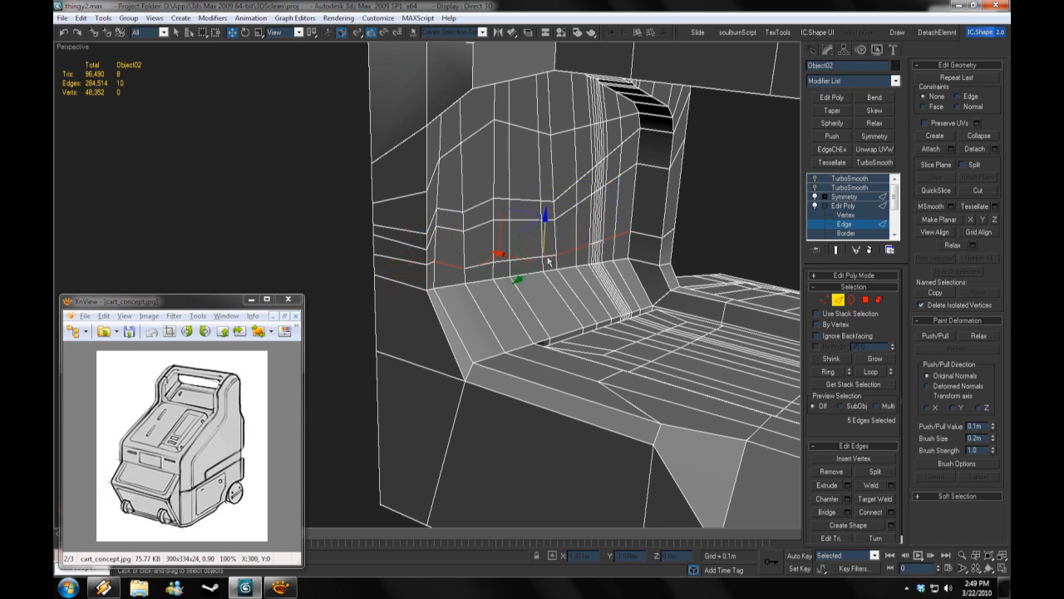
scroll(615, 262, up, 5)
alt+middle_drag(615, 261, 435, 303)
ctrl+click(464, 253)
ctrl+click(479, 255)
ctrl+click(492, 257)
ctrl+click(514, 260)
alt+middle_drag(514, 260, 582, 266)
click(944, 223)
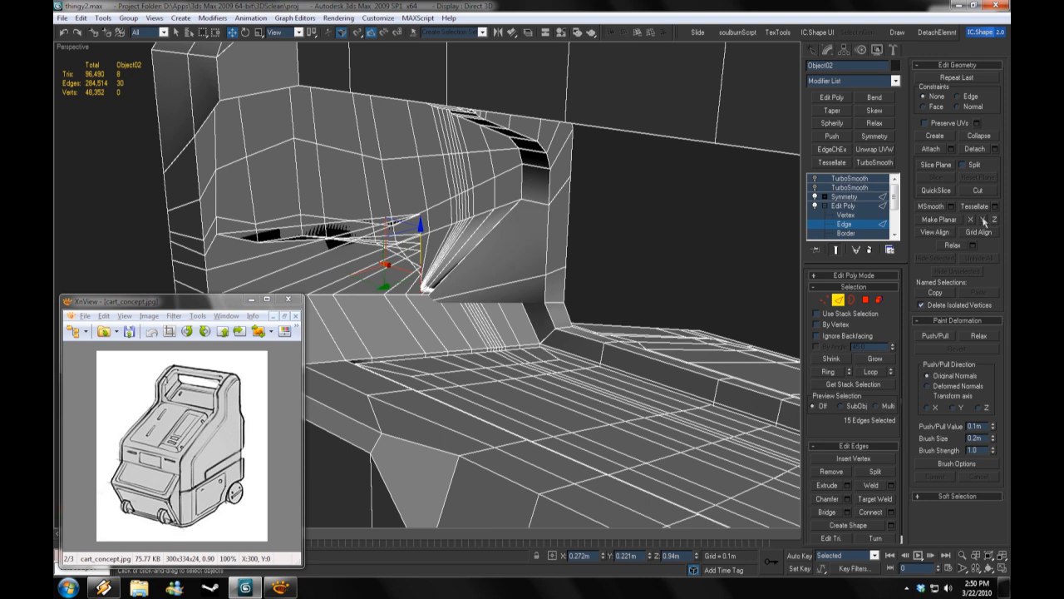
Step: Move the single edges at the end of the inner panel's lower rows to even out their spacing
alt+middle_drag(400, 250, 241, 233)
click(242, 233)
key(w)
drag(220, 241, 311, 250)
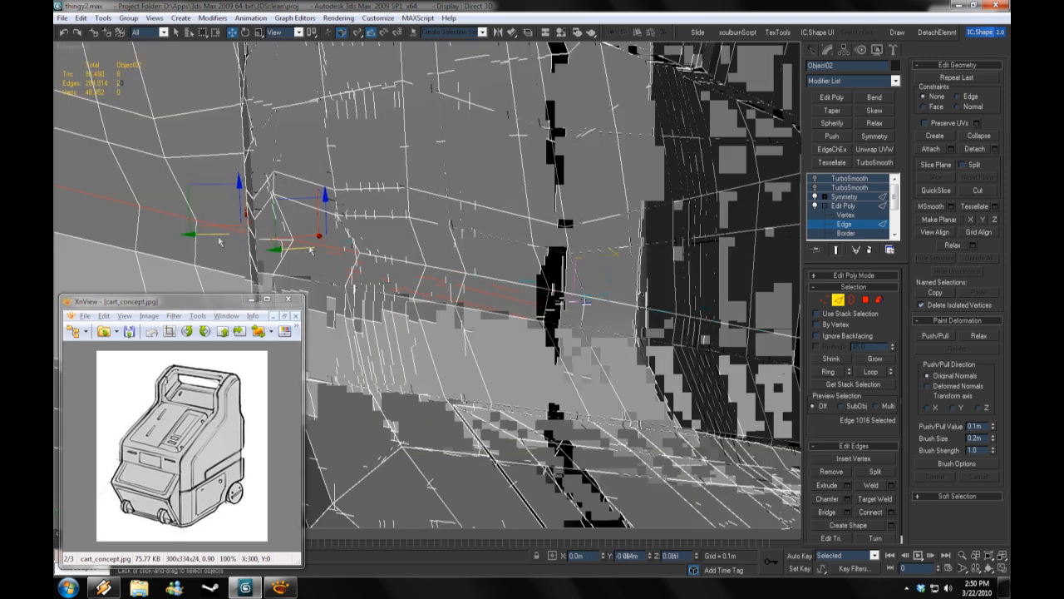
click(298, 236)
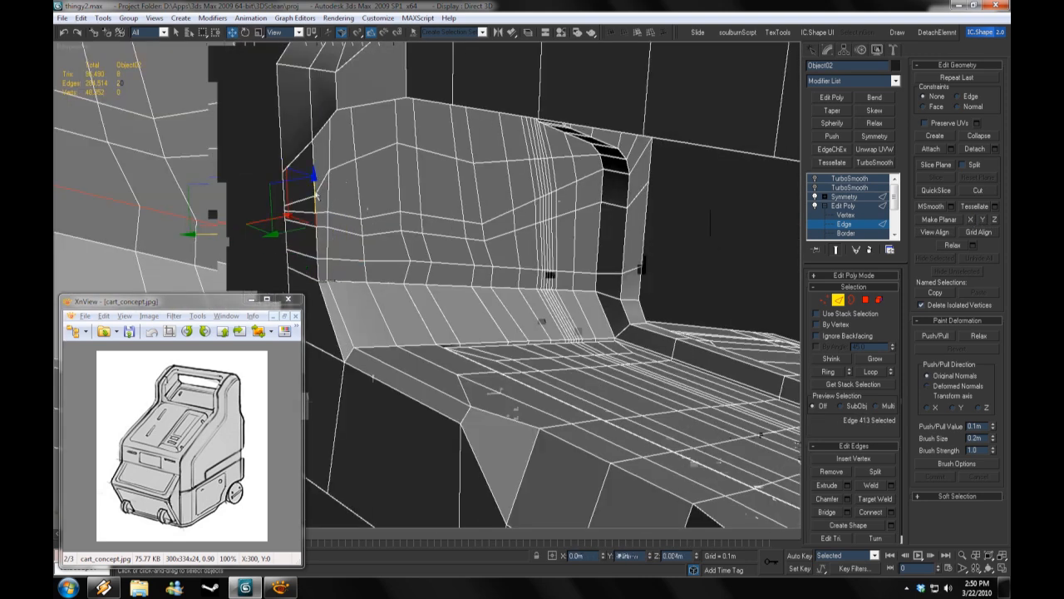
Step: Examine the smoothed inner side panel after the edge changes, then turn off both TurboSmooth modifiers
mouse_move(284, 214)
alt+middle_down()
mouse_move(328, 225)
mouse_move(463, 327)
mouse_move(349, 286)
alt+middle_up()
click(849, 178)
click(815, 187)
click(815, 178)
click(755, 190)
right_click(72, 47)
click(124, 112)
click(322, 287)
click(815, 187)
click(814, 178)
right_click(72, 48)
click(124, 111)
scroll(499, 249, up, 3)
alt+middle_drag(499, 249, 667, 250)
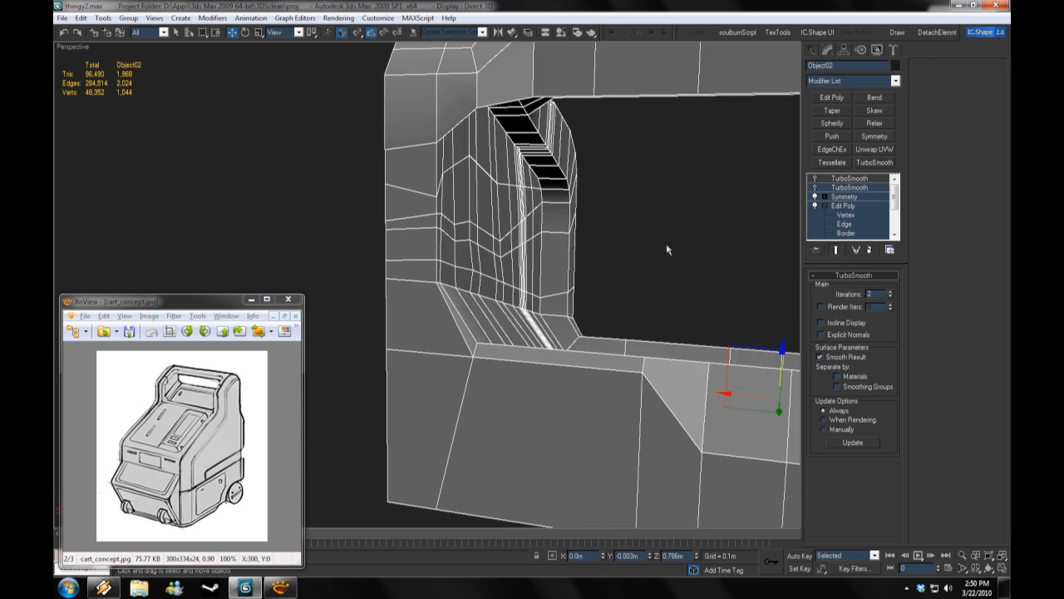
Step: Turn both TurboSmooth modifiers back on and examine the smoothed body around the panel corner and side rail
key(2)
alt+middle_drag(399, 223, 532, 199)
click(849, 178)
click(815, 187)
click(815, 178)
click(748, 169)
right_click(73, 47)
click(123, 111)
scroll(446, 225, down, 5)
alt+middle_drag(447, 226, 691, 211)
scroll(631, 274, down, 4)
scroll(630, 274, up, 7)
alt+middle_drag(507, 316, 591, 352)
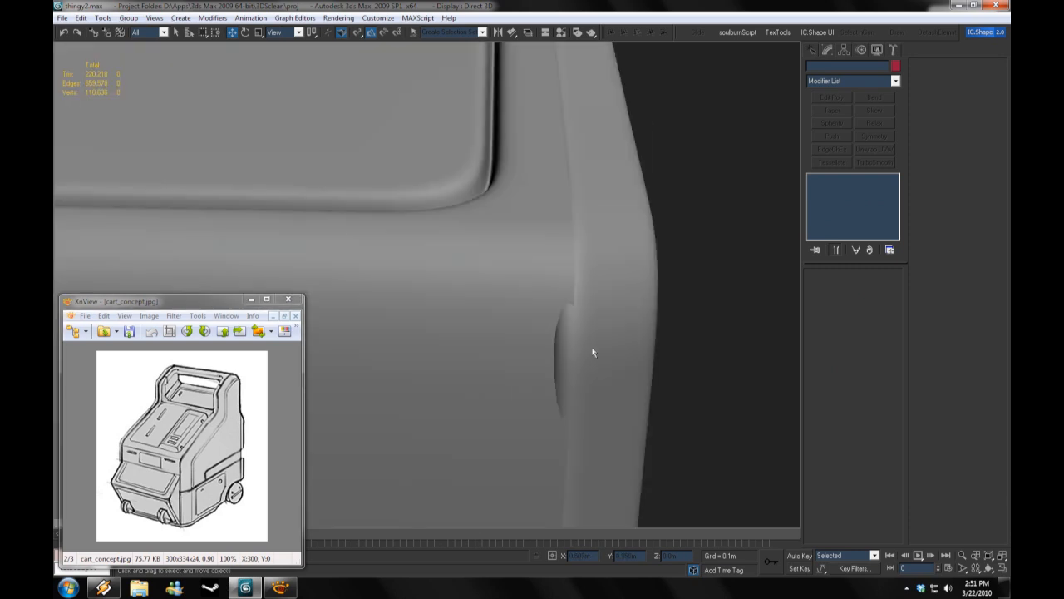
Step: Examine the smoothed upper body around the handle opening, top panel and side rail from several angles
scroll(499, 347, down, 3)
click(437, 345)
middle_drag(438, 344, 420, 508)
click(258, 32)
alt+middle_drag(357, 341, 402, 295)
drag(402, 295, 397, 296)
click(611, 320)
scroll(585, 325, down, 5)
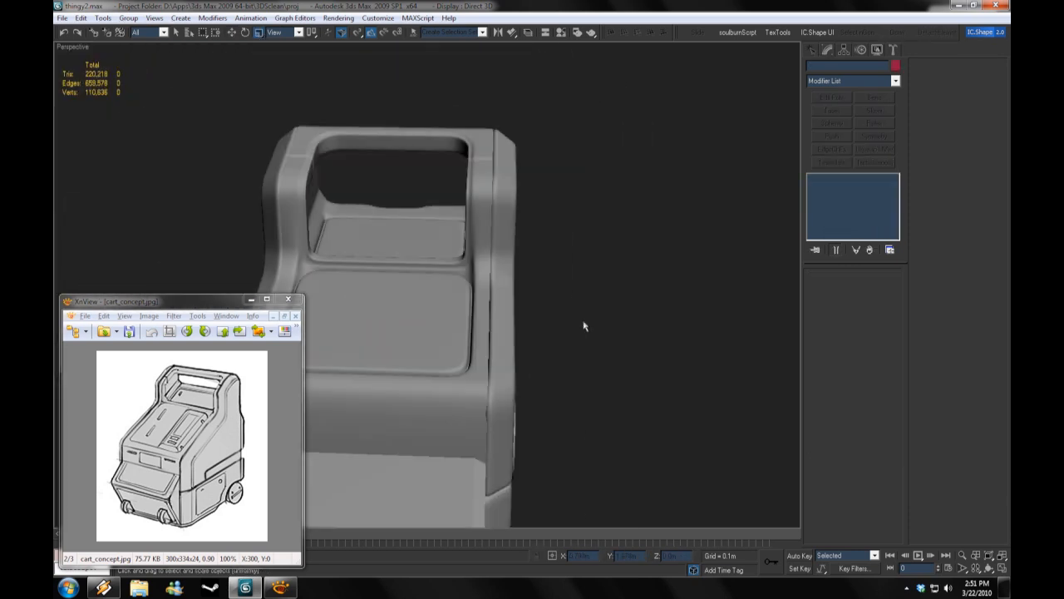
alt+middle_drag(584, 325, 540, 330)
click(479, 336)
scroll(478, 337, up, 5)
alt+middle_drag(478, 341, 499, 313)
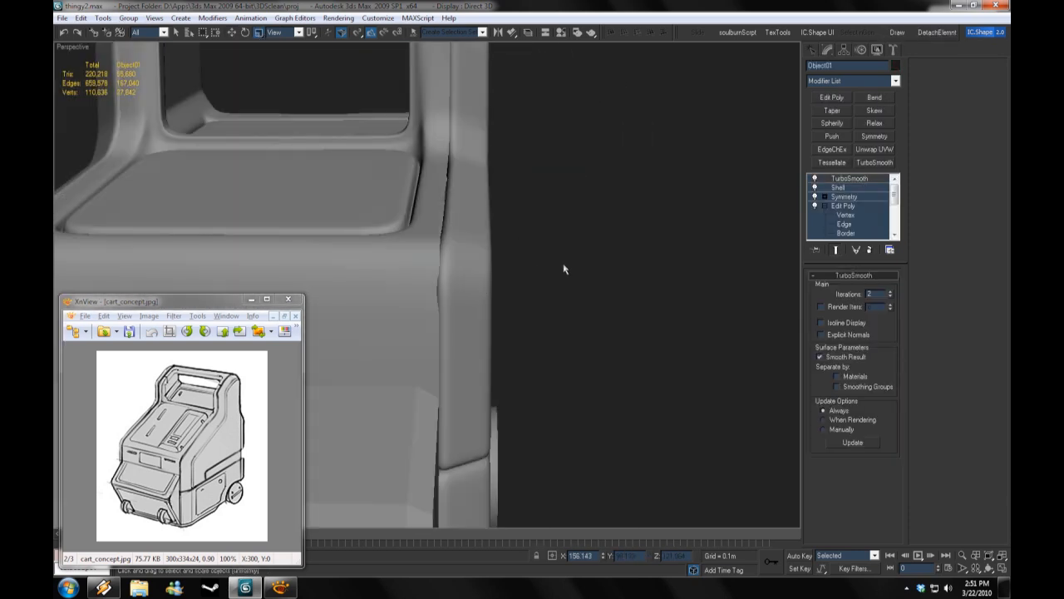
scroll(563, 268, down, 4)
alt+middle_drag(564, 268, 555, 292)
Step: Add a Shell modifier above Symmetry on the central body panel with an inner amount of 0.012 m
click(482, 353)
click(856, 195)
click(895, 80)
drag(898, 112, 900, 129)
click(831, 316)
alt+middle_drag(642, 281, 537, 287)
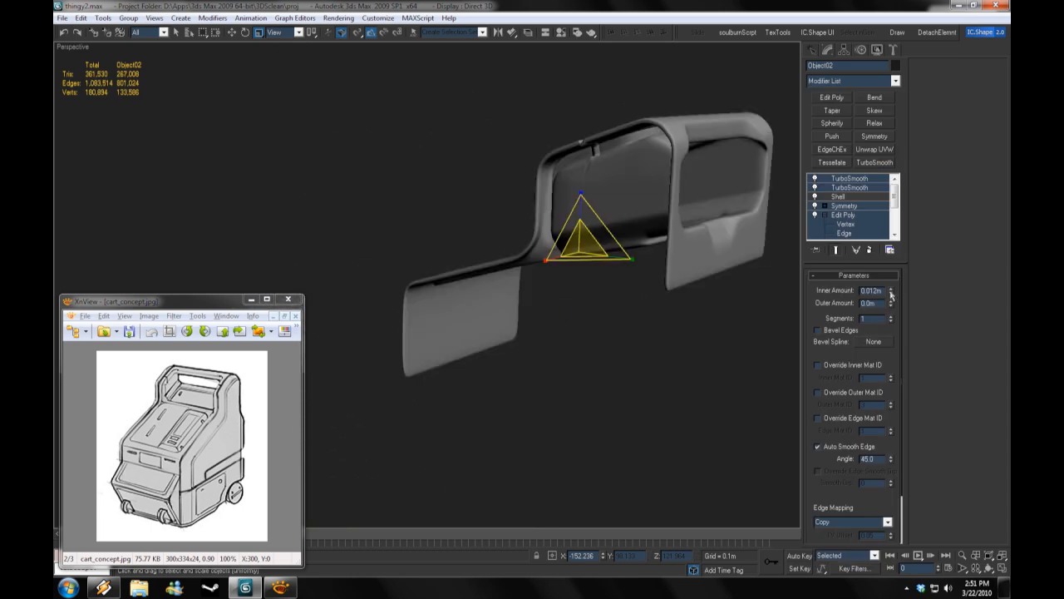
Step: Turn off both TurboSmooth modifiers on the central body panel and show edged faces
alt+middle_drag(569, 330, 611, 326)
click(420, 295)
scroll(566, 283, up, 4)
click(565, 283)
alt+middle_drag(565, 282, 591, 291)
click(815, 178)
click(815, 187)
right_click(77, 47)
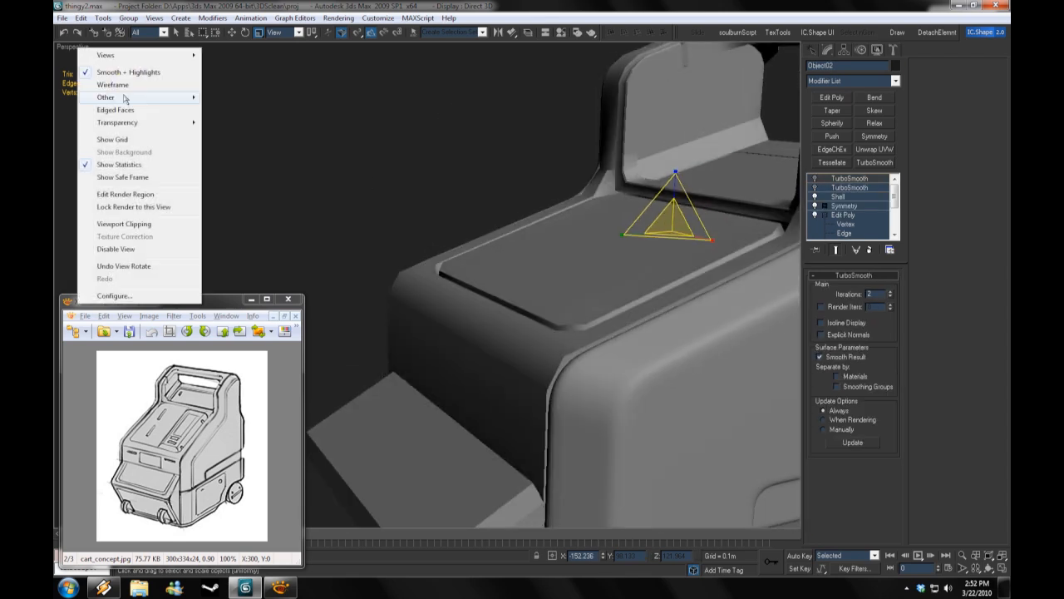
click(125, 109)
Step: Connect the vertical edge ring on the body's front panel with a horizontal loop slid towards its lower border
middle_drag(532, 333, 507, 300)
click(844, 233)
click(501, 429)
click(892, 512)
drag(721, 361, 721, 357)
click(649, 449)
alt+middle_drag(582, 407, 561, 368)
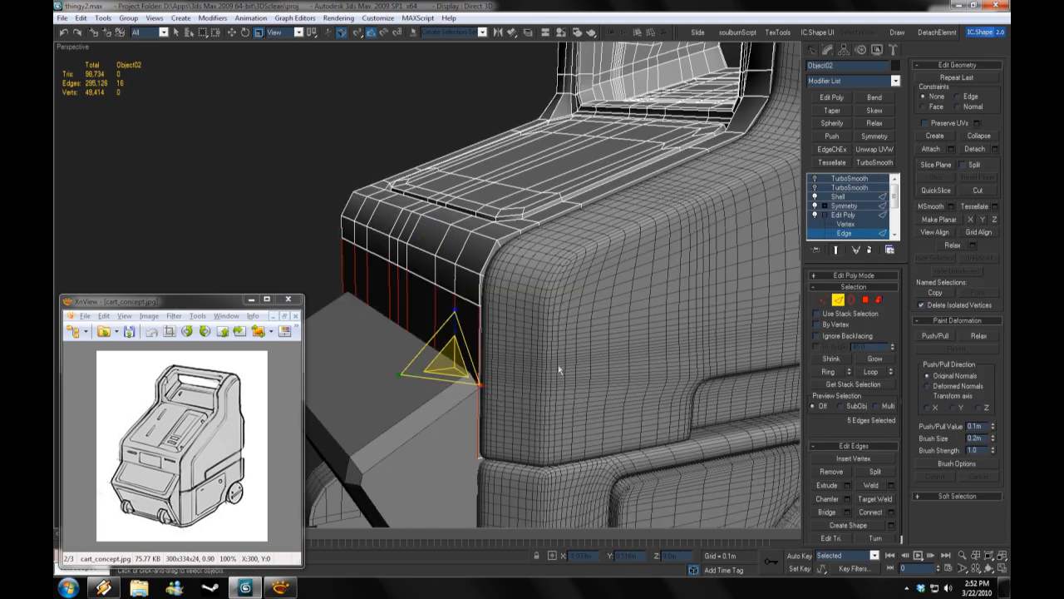
Step: Isolate the central body panel and connect its rear panel's vertical edges with a loop near the bottom border
key(alt+q)
click(891, 512)
alt+middle_drag(643, 468, 499, 484)
drag(705, 343, 705, 287)
click(649, 450)
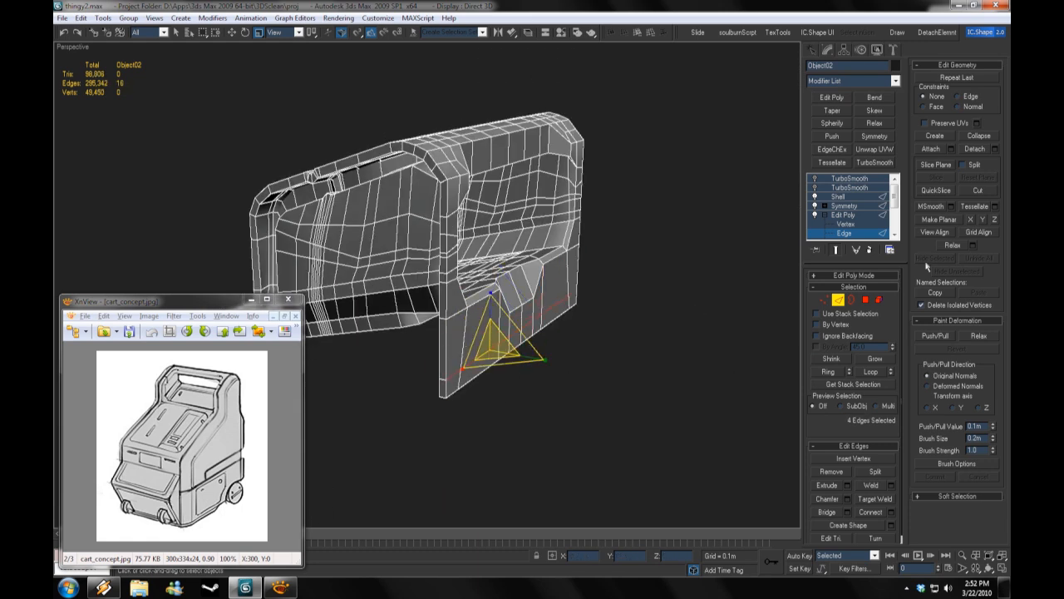
Step: Turn both TurboSmooth modifiers back on, hide edged faces and bring back the other cart parts
click(849, 187)
click(814, 187)
click(815, 178)
click(76, 52)
key(F4)
alt+middle_drag(316, 274, 550, 348)
right_click(570, 339)
click(595, 291)
alt+middle_drag(713, 385, 597, 311)
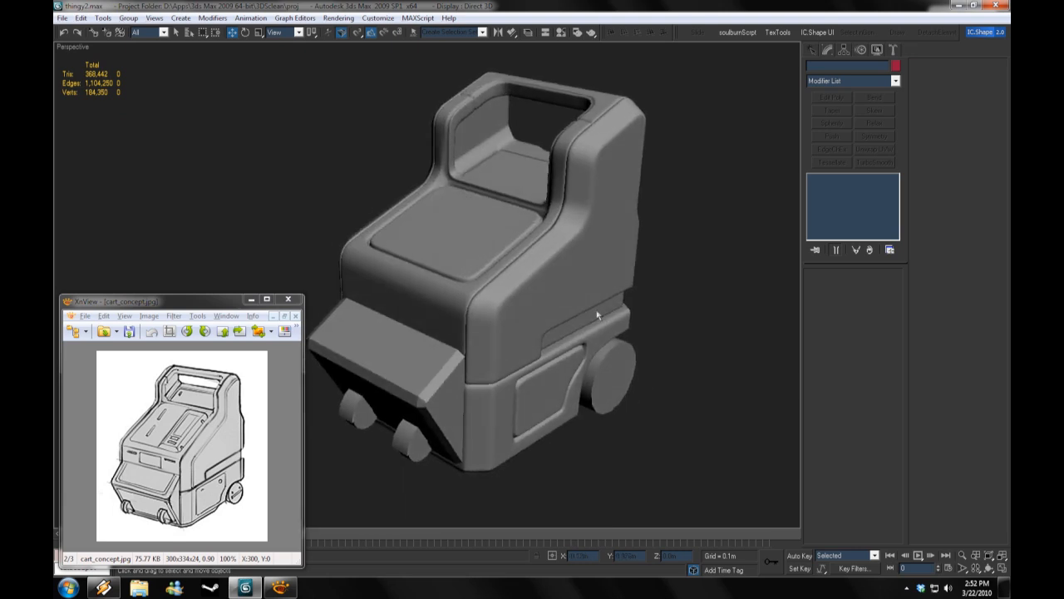
Step: Show edged faces and add an Edit Poly modifier to the sloped front box of the cart
click(467, 423)
alt+middle_drag(663, 278, 674, 266)
click(494, 399)
click(841, 215)
click(388, 340)
right_click(75, 46)
click(109, 97)
alt+middle_drag(573, 357, 630, 326)
click(839, 199)
click(418, 315)
click(834, 99)
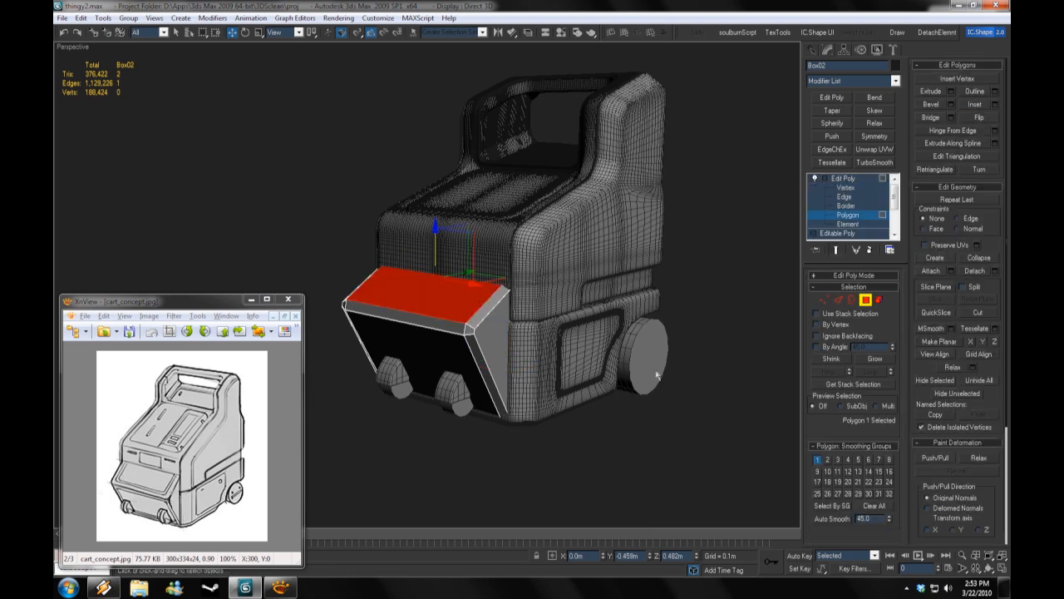
Step: Connect the front box's edge rings with pairs of pinched loops close to its outer edges, using 2 segments
click(849, 198)
click(828, 372)
click(892, 512)
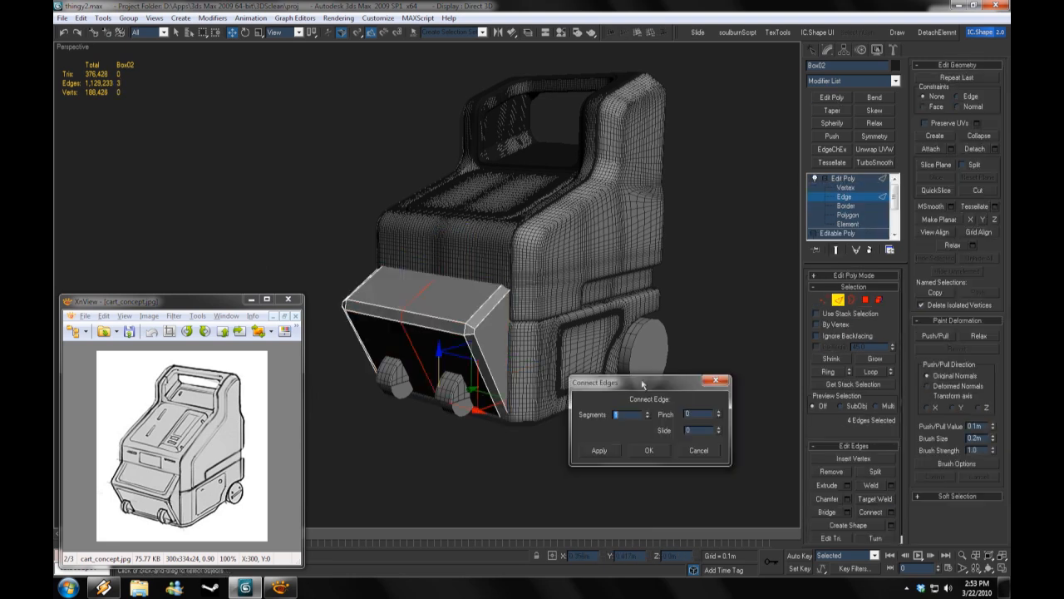
drag(720, 411, 723, 415)
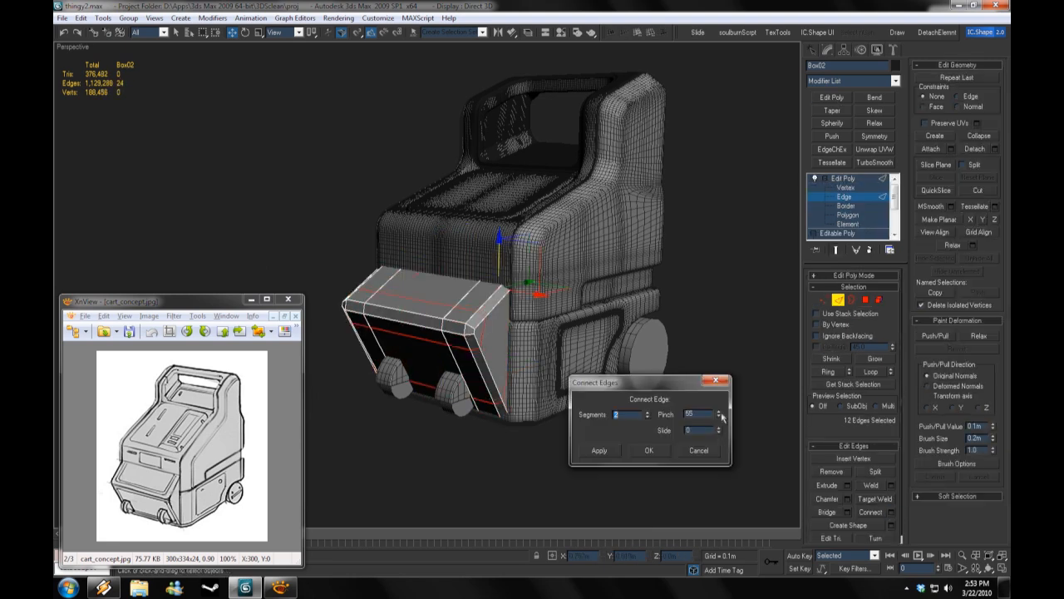
click(657, 454)
Step: Add a TurboSmooth modifier to the front box and view the smoothed cart without edged faces
click(874, 162)
click(182, 149)
key(F4)
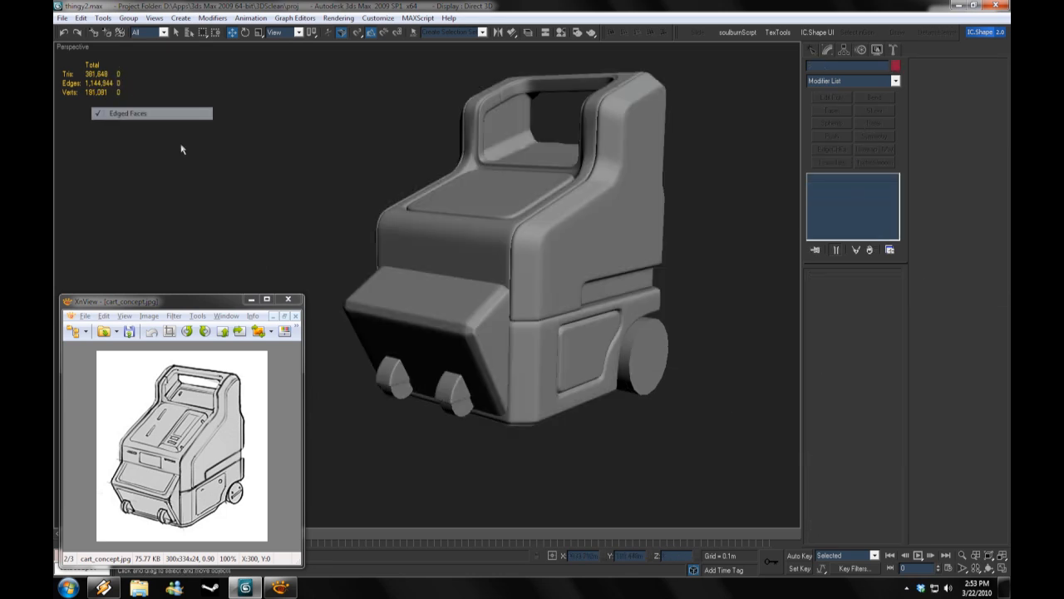
alt+middle_drag(671, 322, 622, 354)
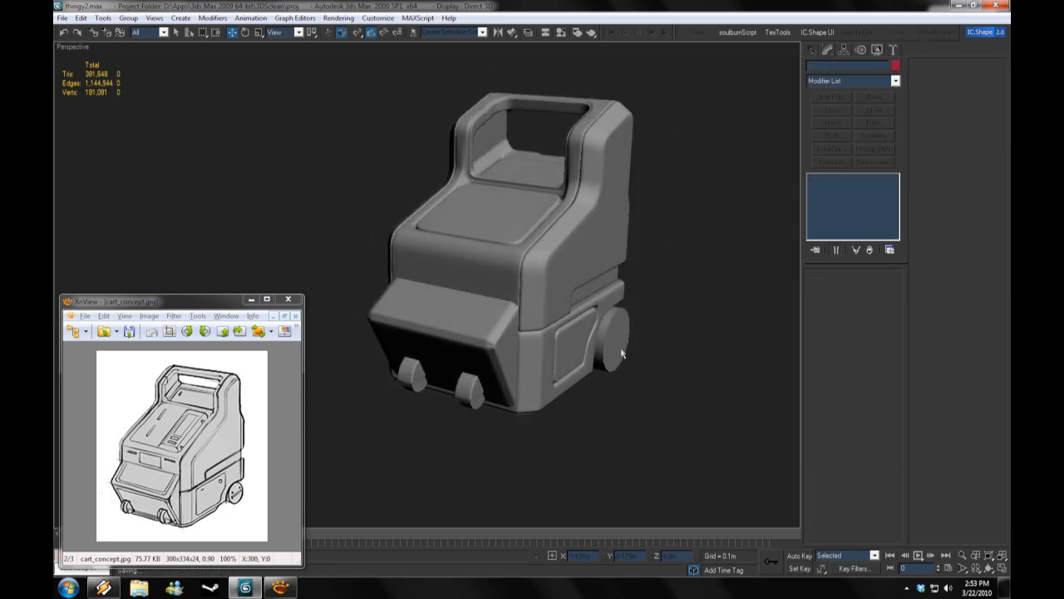
Step: Select the central body panel, show edged faces and turn off its two TurboSmooth modifiers
click(688, 251)
right_click(73, 48)
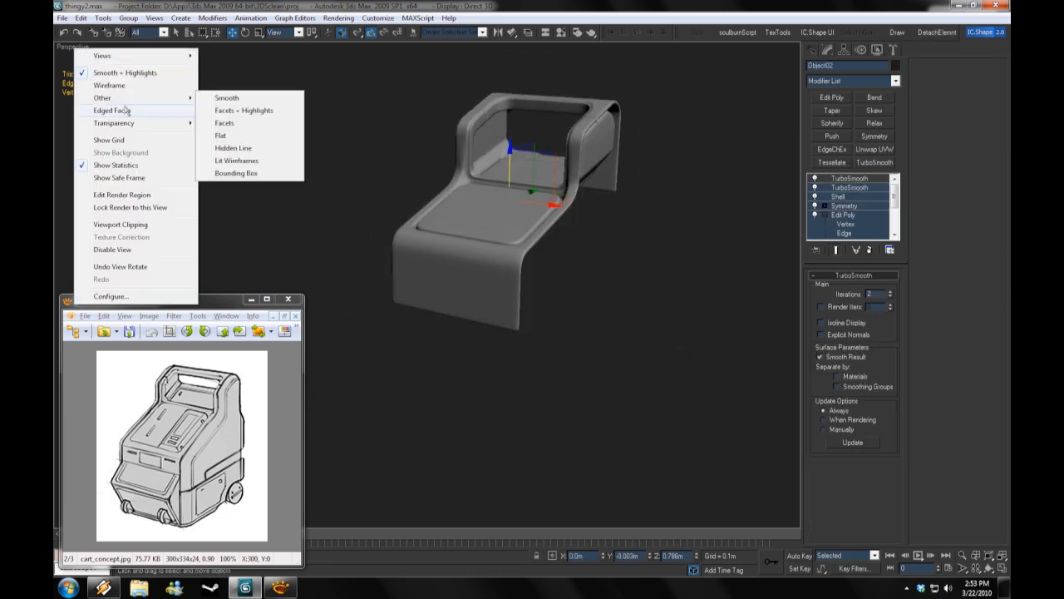
click(118, 111)
scroll(535, 258, up, 3)
click(815, 197)
click(815, 188)
click(814, 179)
click(815, 197)
Step: Connect the front panel's vertical edge ring with one loop at slide 44, and unhide all cart parts
click(845, 234)
click(509, 315)
key(alt+r)
click(893, 512)
right_click(552, 350)
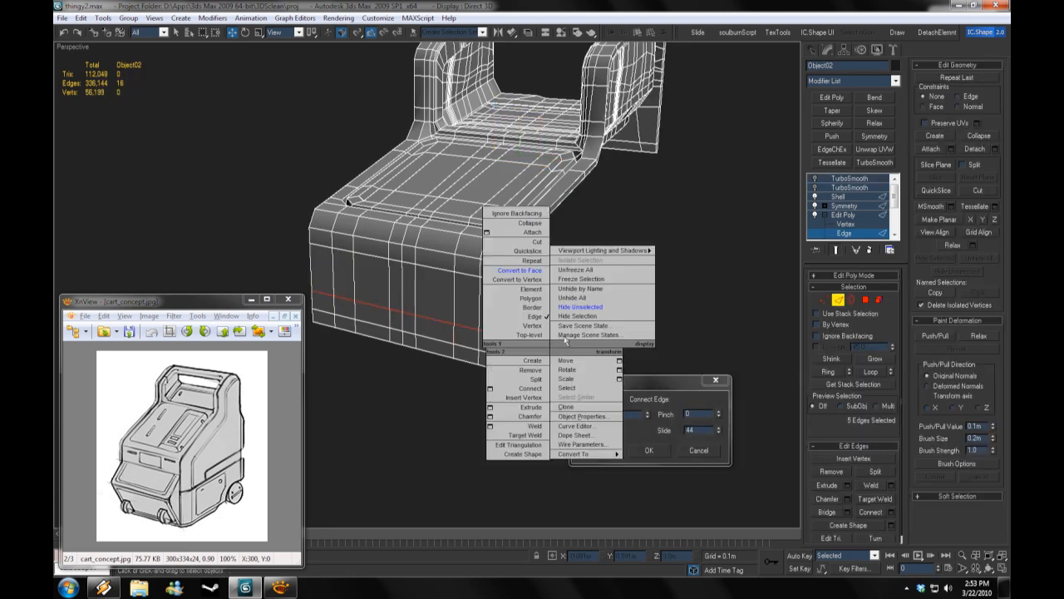
click(576, 293)
Step: Extrude the new front-panel edge loop with a height of 0.0 m and a base width of 0.01 m
key(Return)
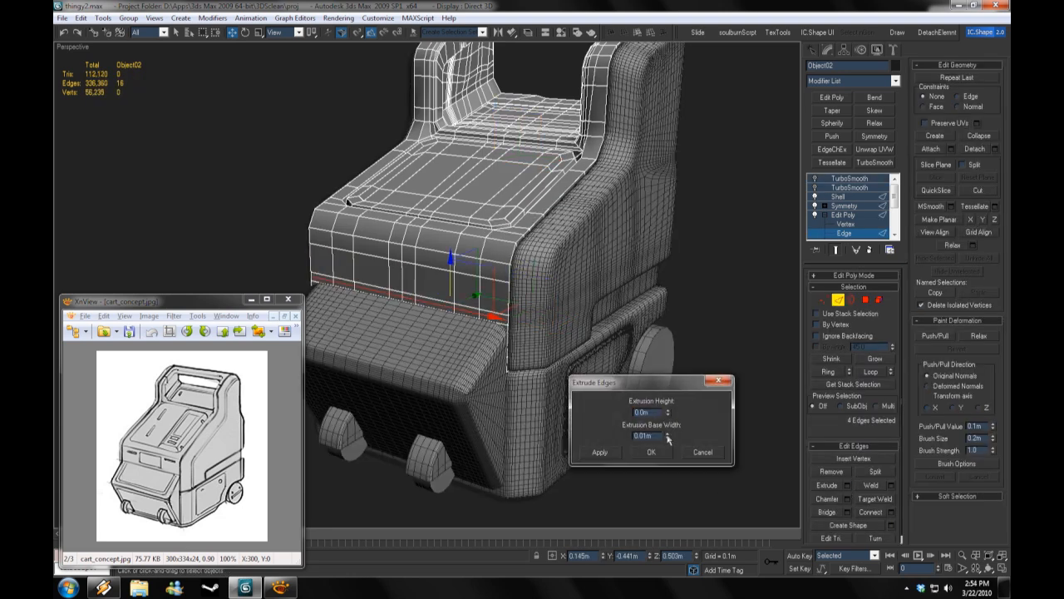
click(651, 452)
scroll(449, 316, up, 3)
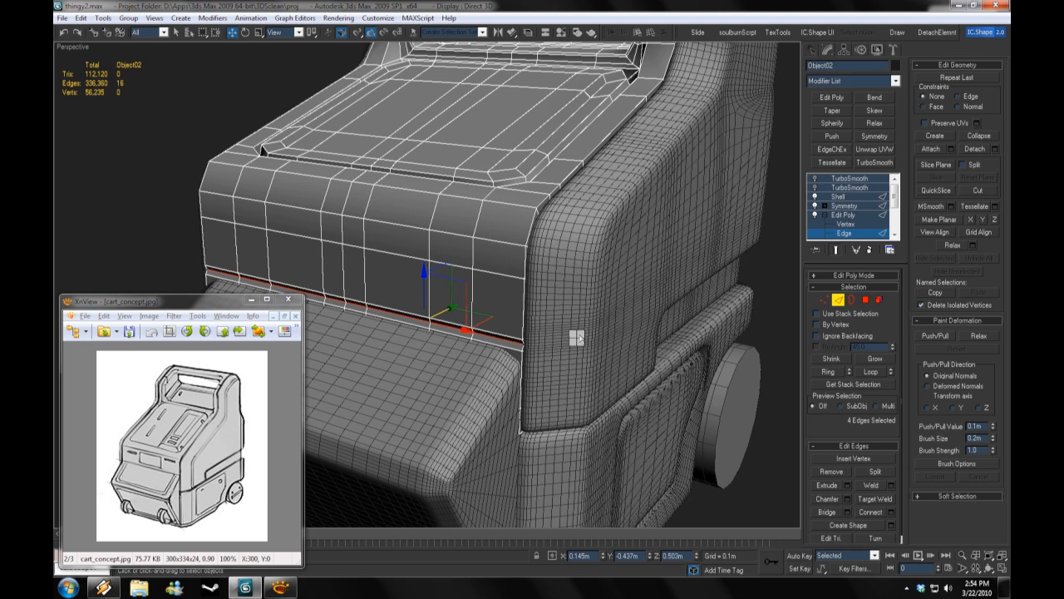
Step: Assign the narrow strip of polygons across the lower front panel to smoothing group 2
key(4)
click(828, 460)
alt+middle_drag(548, 324, 502, 322)
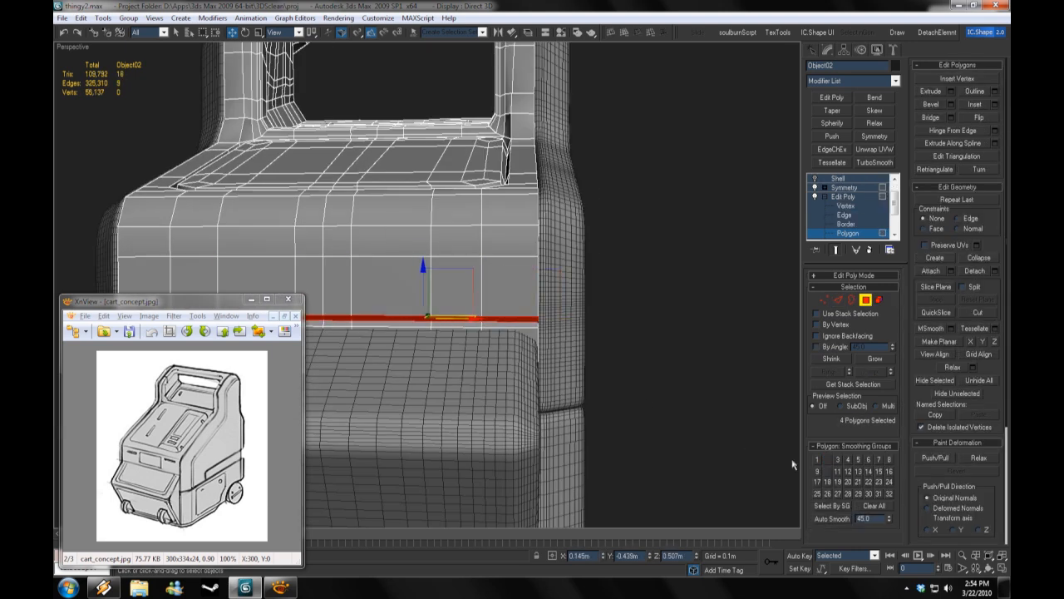
alt+middle_drag(678, 373, 811, 458)
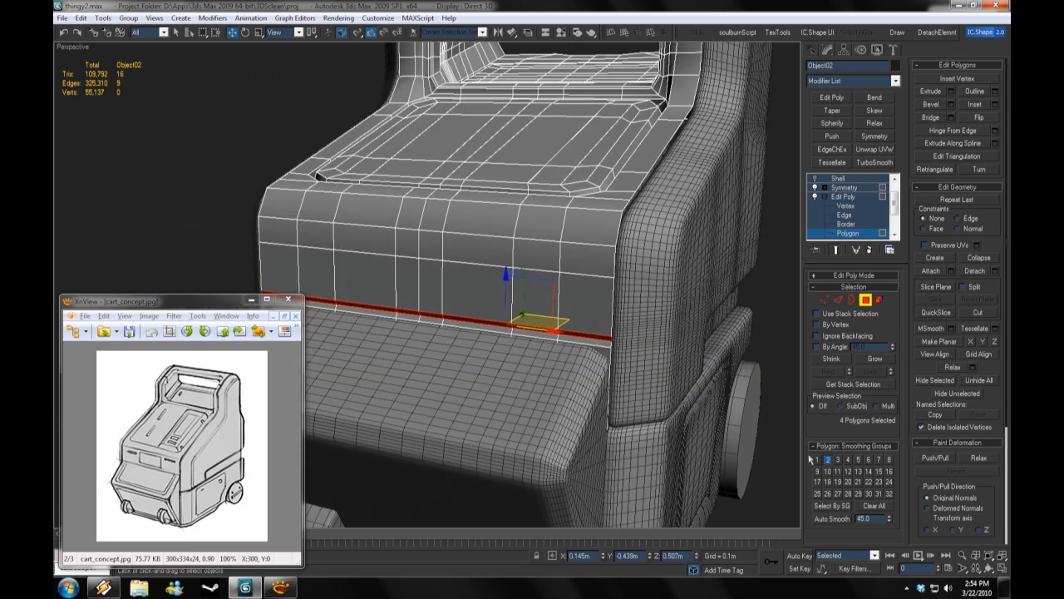
Step: Turn the modifiers above Edit Poly back on, hide edged faces and examine the front panel's new groove
scroll(861, 197, up, 2)
click(848, 178)
click(815, 187)
click(765, 264)
right_click(73, 47)
click(125, 114)
scroll(557, 367, down, 5)
alt+middle_drag(657, 332, 512, 397)
Step: Extrude the front panel's upper horizontal edge loop into a second groove and move its edges 0.005 m along Y
right_click(88, 48)
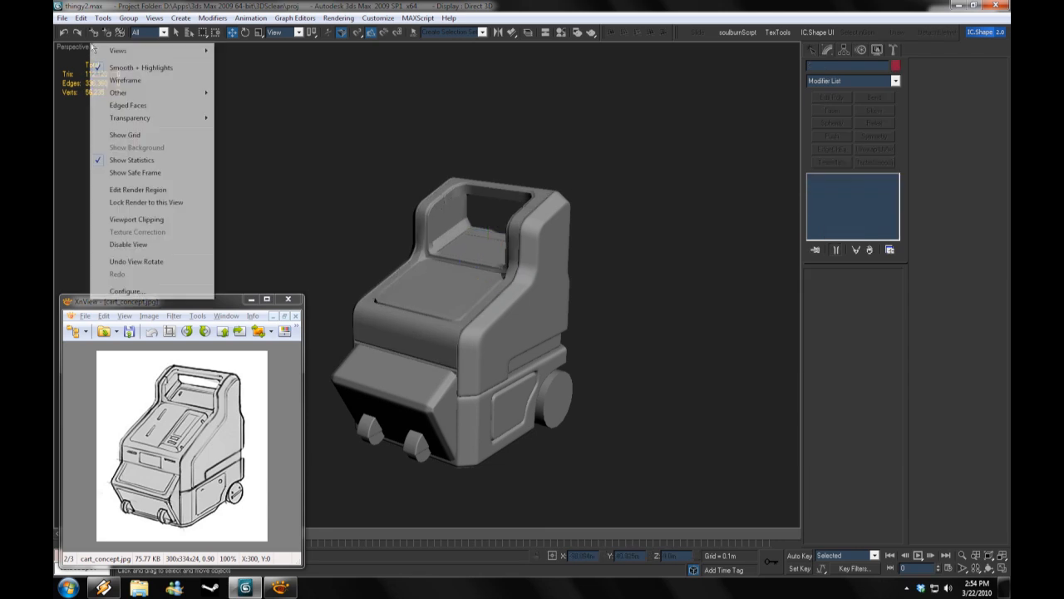
click(124, 106)
click(449, 283)
click(815, 178)
click(844, 233)
scroll(499, 316, up, 4)
click(534, 337)
click(847, 485)
click(653, 452)
scroll(497, 306, up, 3)
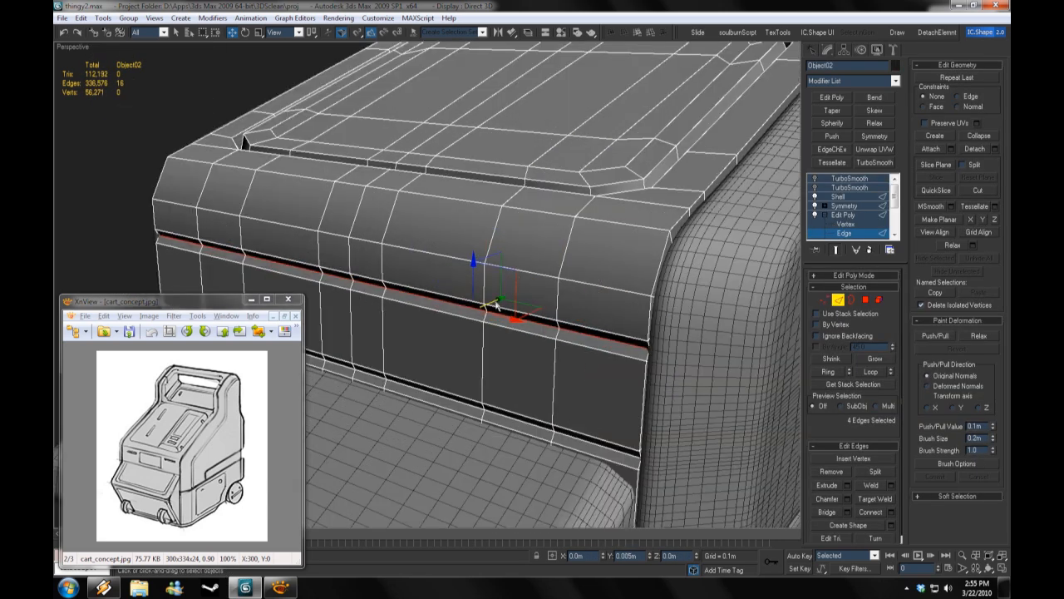
Step: Select the four-polygon strip along the upper front groove and adjust its smoothing group
key(4)
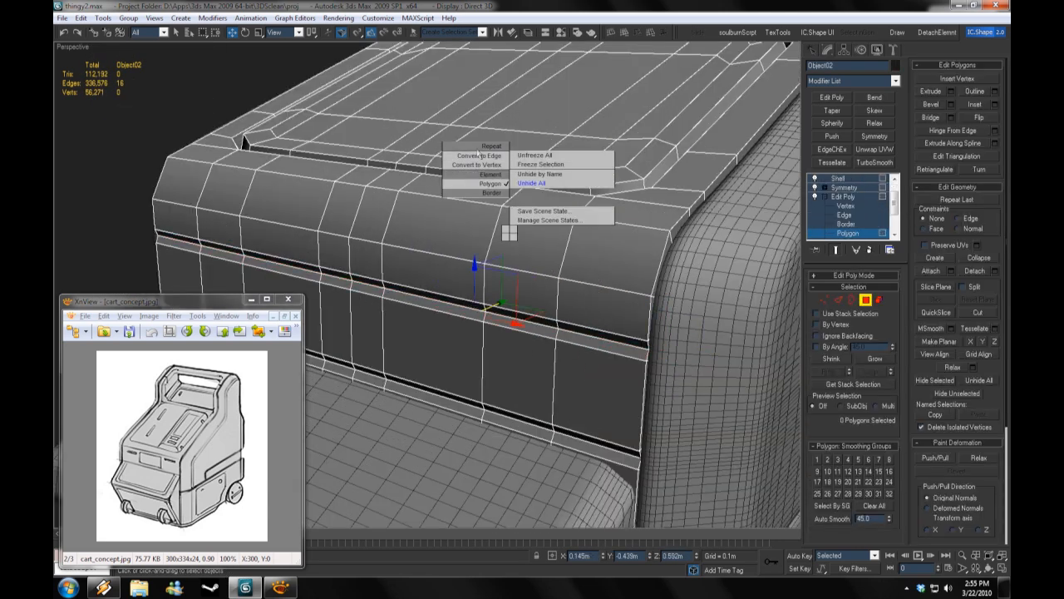
click(480, 156)
right_click(522, 252)
click(490, 175)
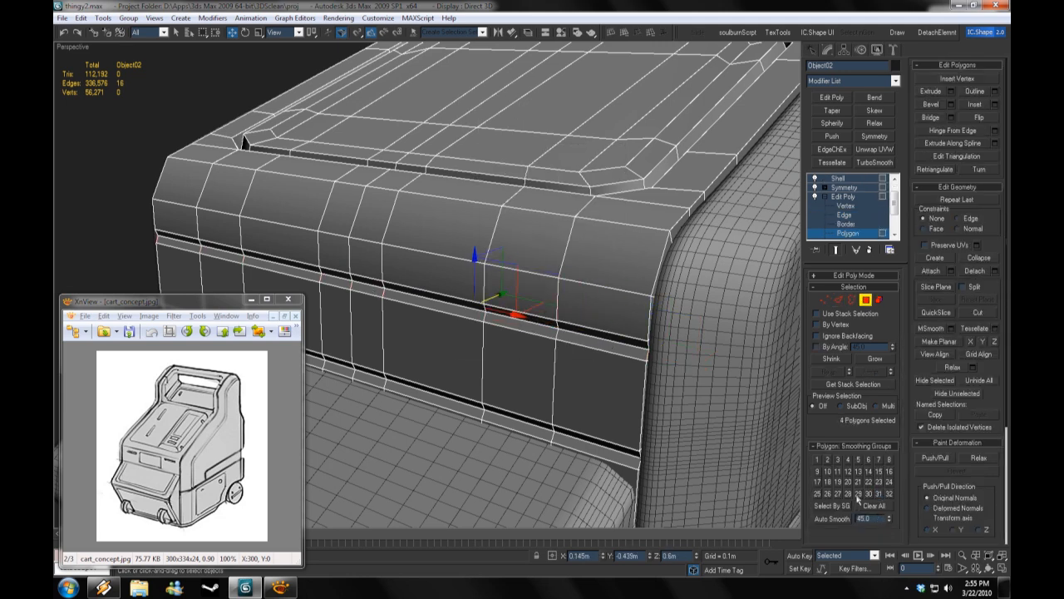
Step: Turn TurboSmooth back on for the central body, hide edged faces and examine both front grooves
click(843, 196)
scroll(843, 195, up, 2)
click(848, 179)
click(816, 178)
click(142, 142)
right_click(78, 46)
click(108, 101)
scroll(459, 316, down, 10)
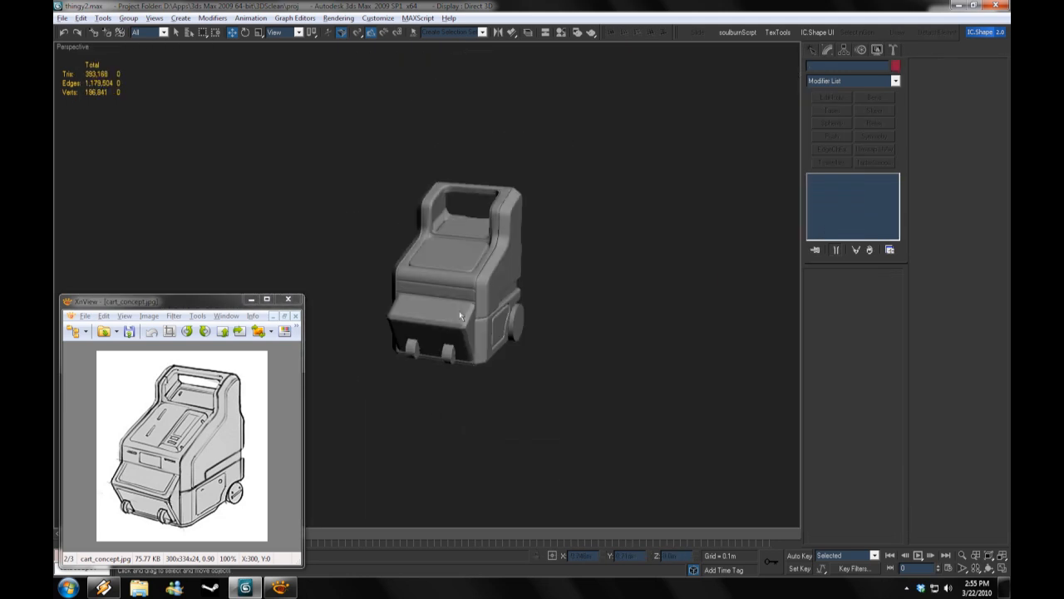
Step: Show the central body's unsmoothed mesh with edged faces and move the vertices at the upper front panel slightly up
click(460, 316)
key(z)
click(849, 225)
right_click(78, 46)
click(108, 102)
scroll(411, 297, up, 5)
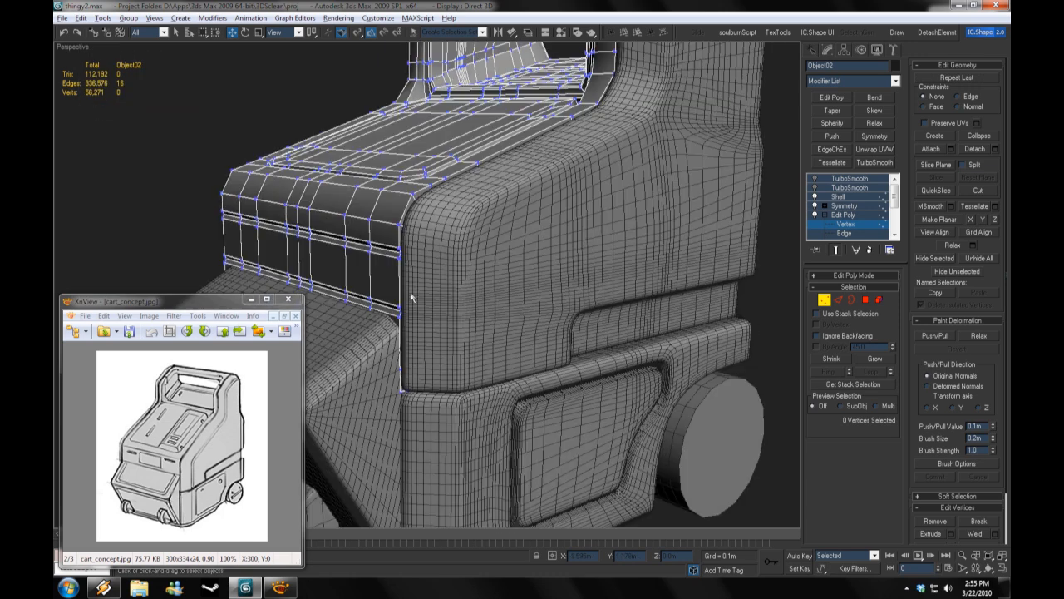
alt+middle_drag(411, 297, 409, 249)
drag(229, 188, 406, 220)
alt+middle_drag(408, 238, 404, 249)
drag(333, 174, 331, 168)
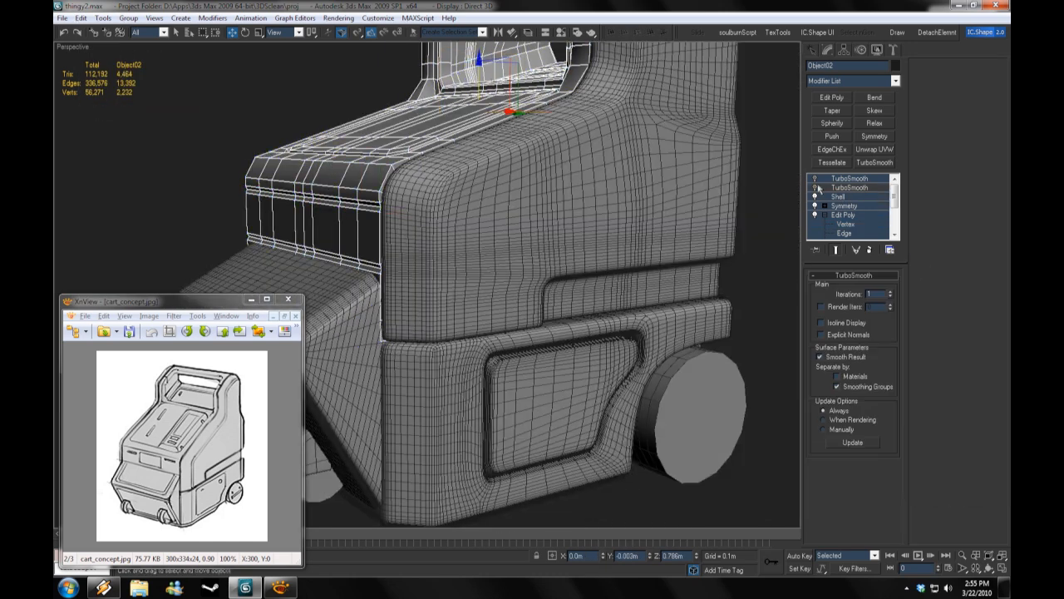
Step: Restore the smoothed display without edged faces and examine the finished front of the cart
key(ctrl+d)
scroll(472, 271, down, 5)
scroll(472, 270, up, 2)
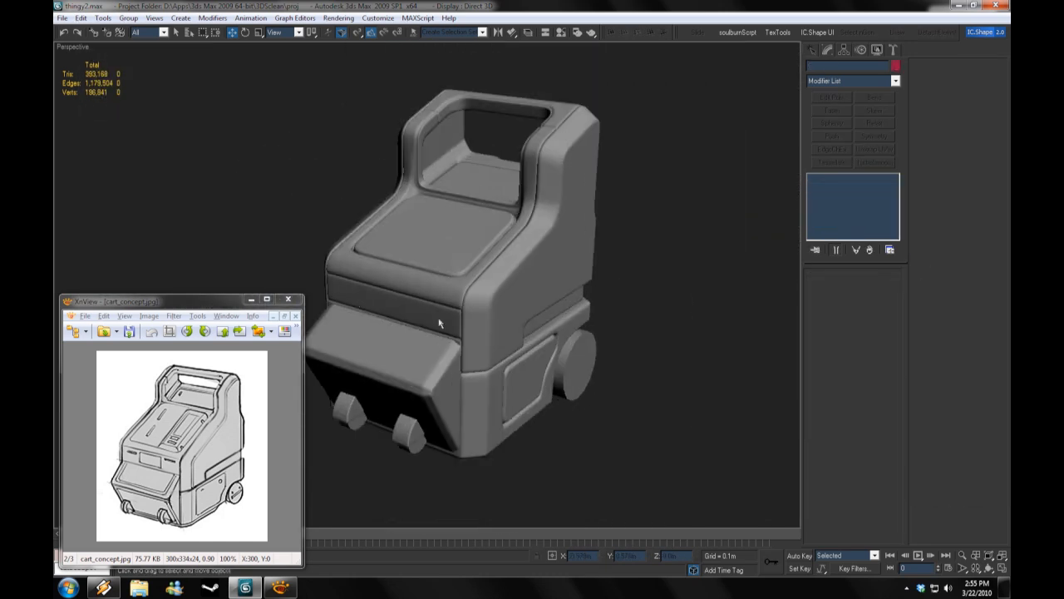
click(62, 17)
alt+middle_drag(250, 242, 487, 261)
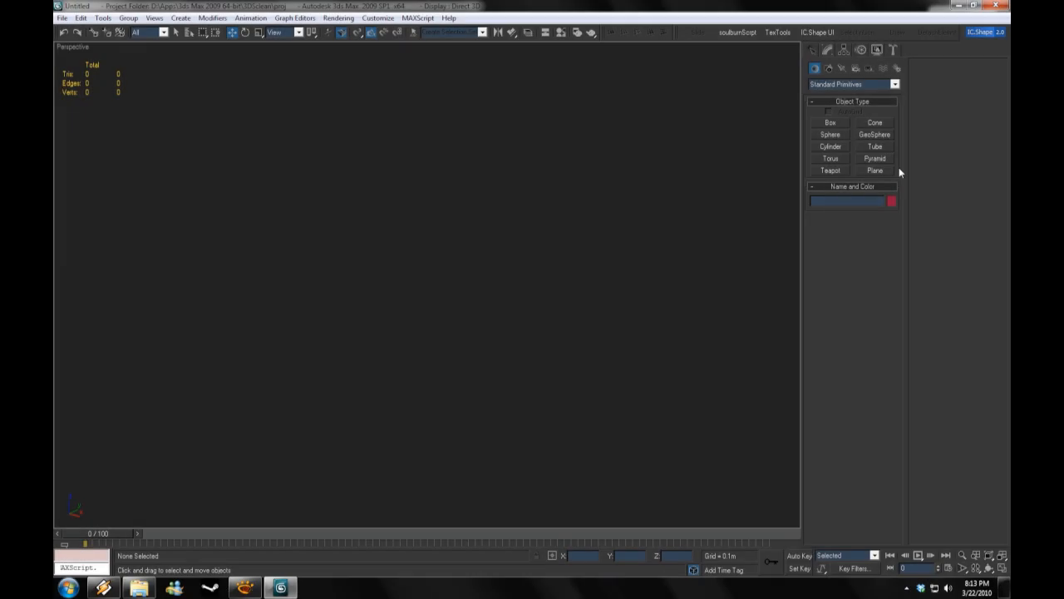
Step: Show the viewport grid in the new empty scene and draw a rectangular plane on it
click(876, 170)
click(72, 47)
click(106, 140)
alt+middle_drag(529, 339, 261, 242)
drag(277, 222, 475, 361)
Step: Convert the plane to an Editable Poly with edged faces shown and enter its Vertex level
click(828, 49)
right_click(834, 181)
click(871, 265)
click(73, 47)
click(178, 105)
key(1)
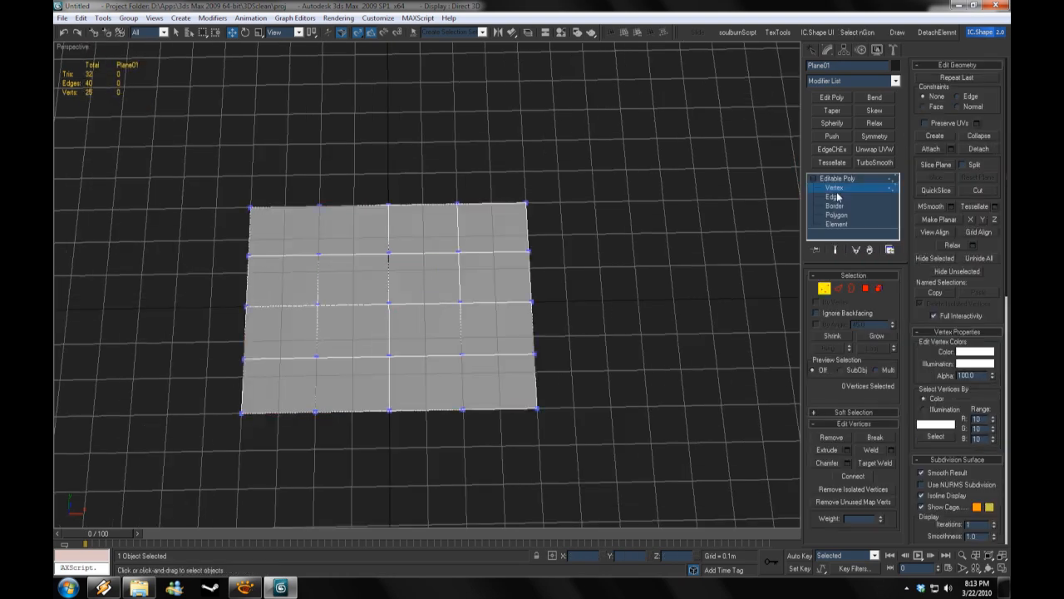
Step: Scale the plane's inner vertex rows outward towards the border, and stretch all vertices to about 122% along X
alt+middle_drag(417, 333, 341, 331)
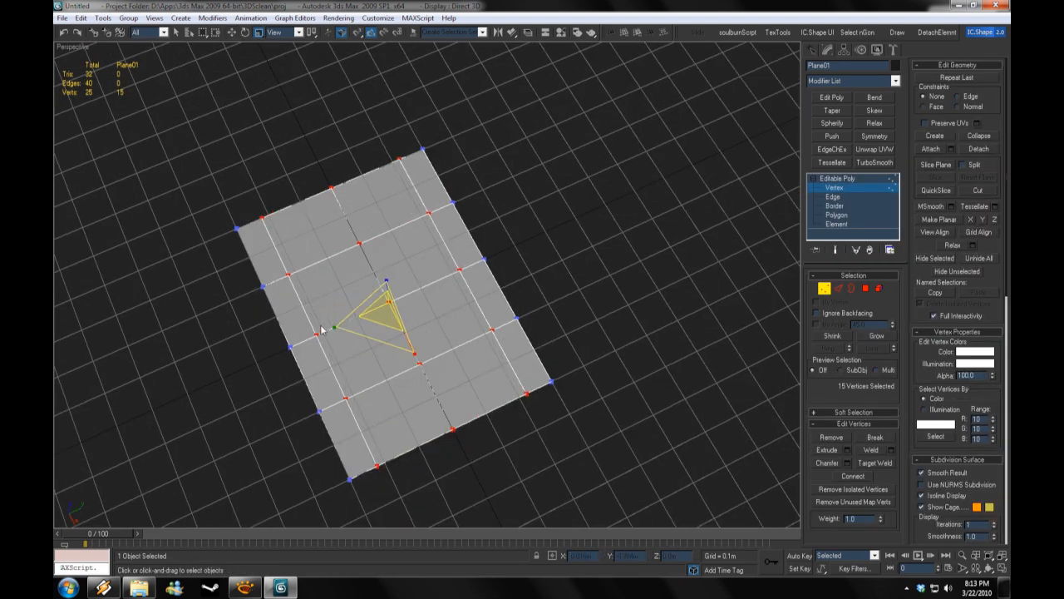
alt+middle_drag(409, 257, 502, 242)
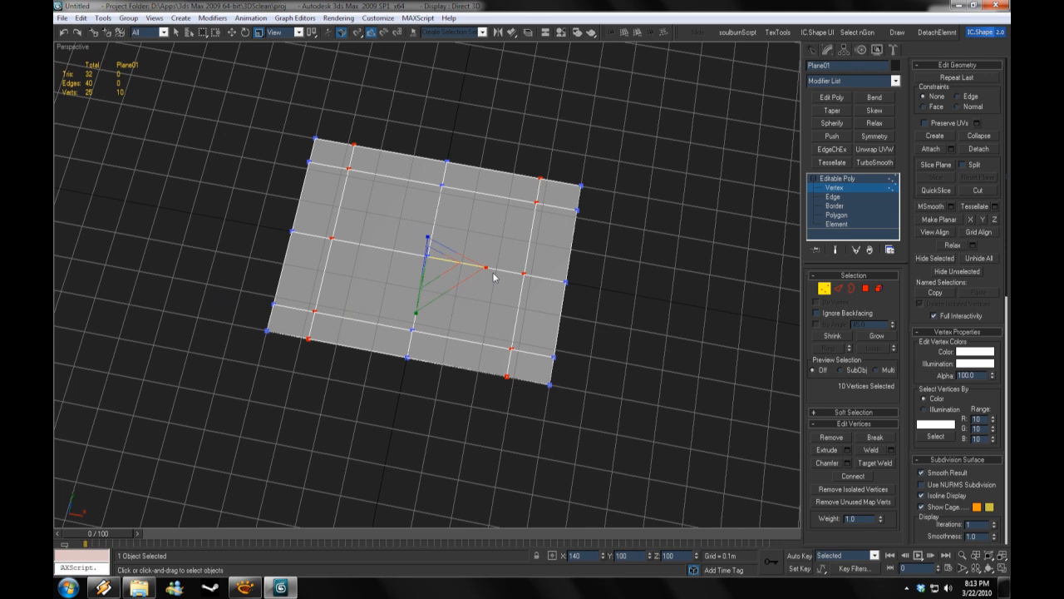
key(ctrl+a)
drag(482, 269, 486, 272)
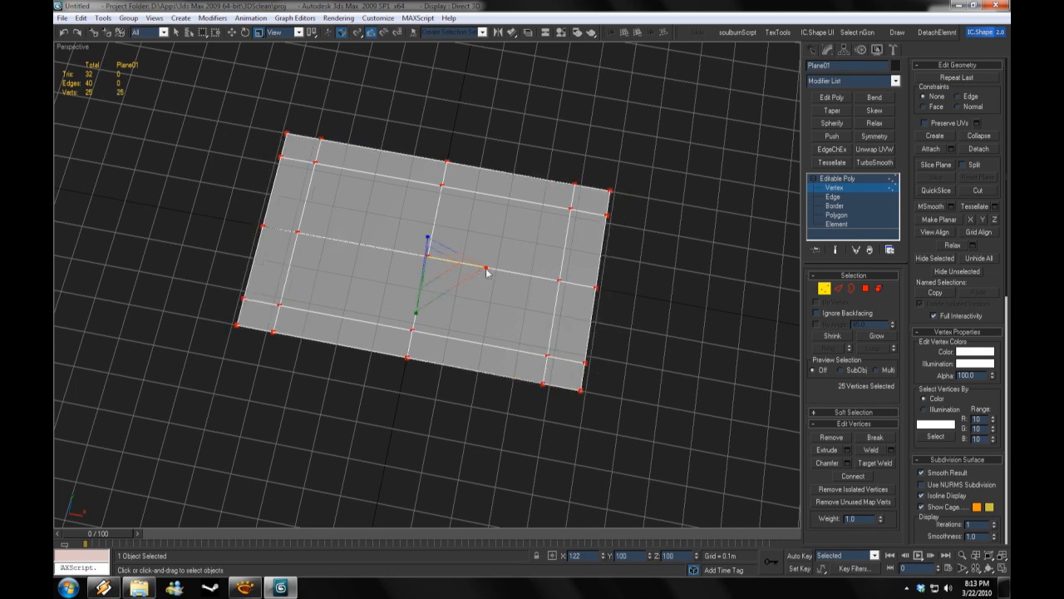
alt+middle_drag(488, 272, 416, 274)
Step: Delete the four central polygons of the plane to leave a rectangular frame
key(4)
click(416, 282)
ctrl+click(378, 232)
key(Delete)
alt+middle_drag(487, 301, 425, 305)
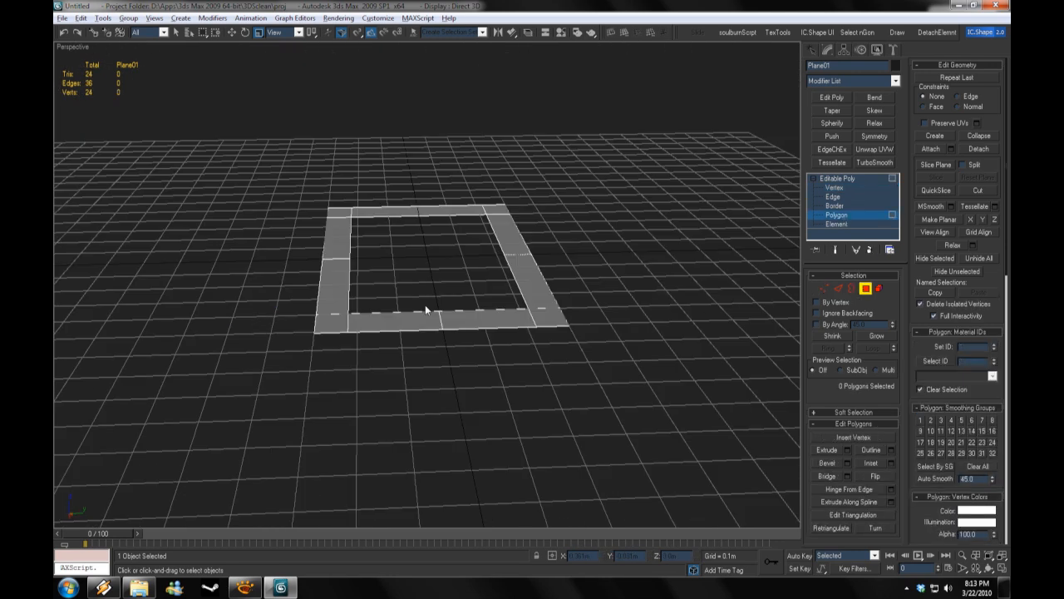
Step: Bend the frame along the Y axis with an angle of about -51.5 and a direction of 90
click(874, 98)
text(90)
key(Return)
click(852, 339)
drag(883, 295, 883, 316)
alt+middle_drag(604, 282, 648, 311)
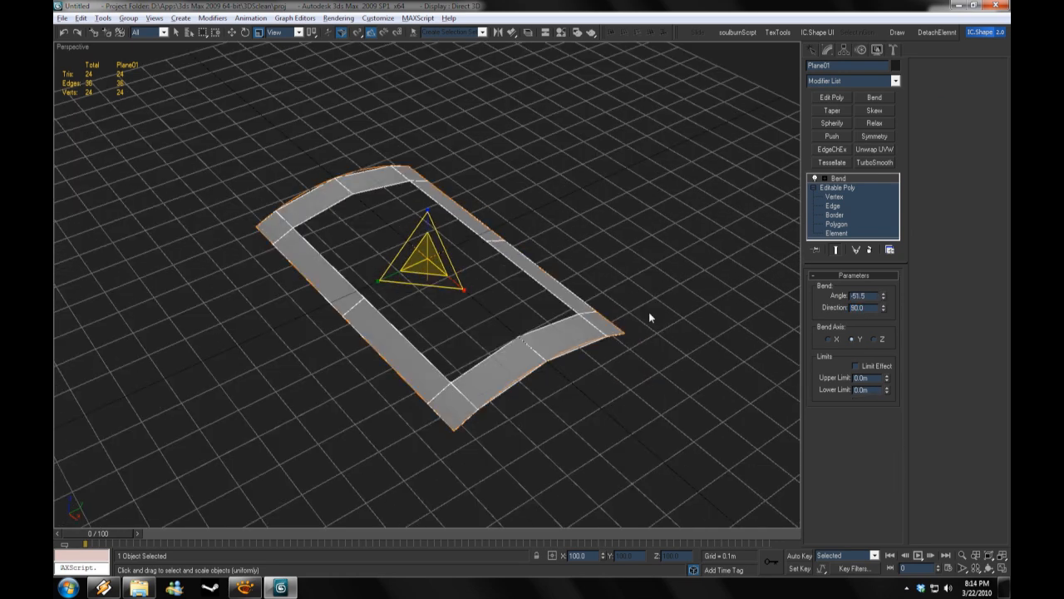
Step: Chamfer the middle edges of the frame's short sides below the bend by 0.12 m with 2 segments
key(2)
click(417, 372)
click(848, 477)
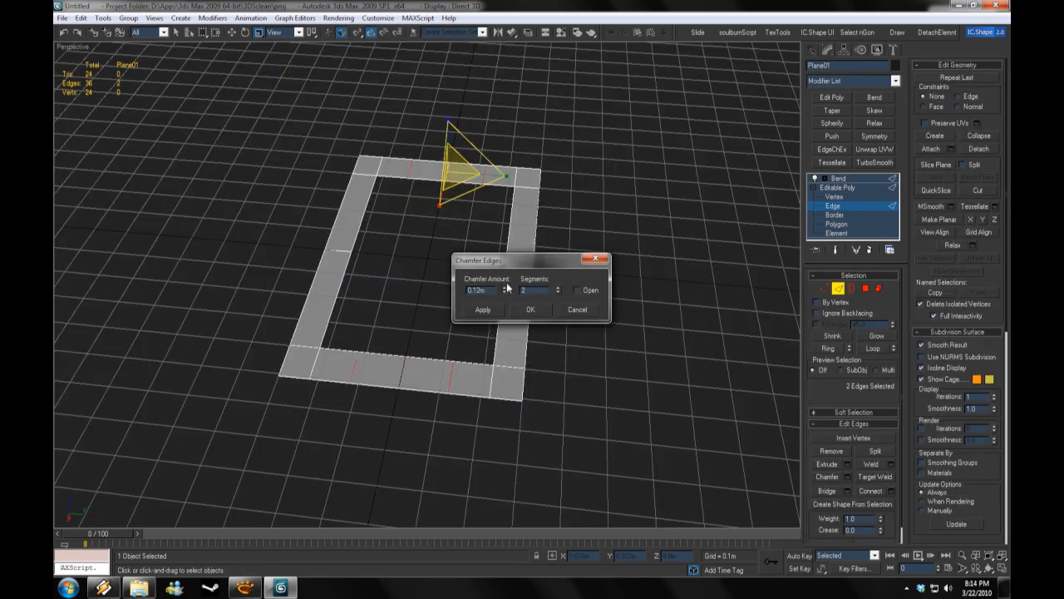
click(530, 309)
click(838, 178)
alt+middle_drag(533, 348, 608, 368)
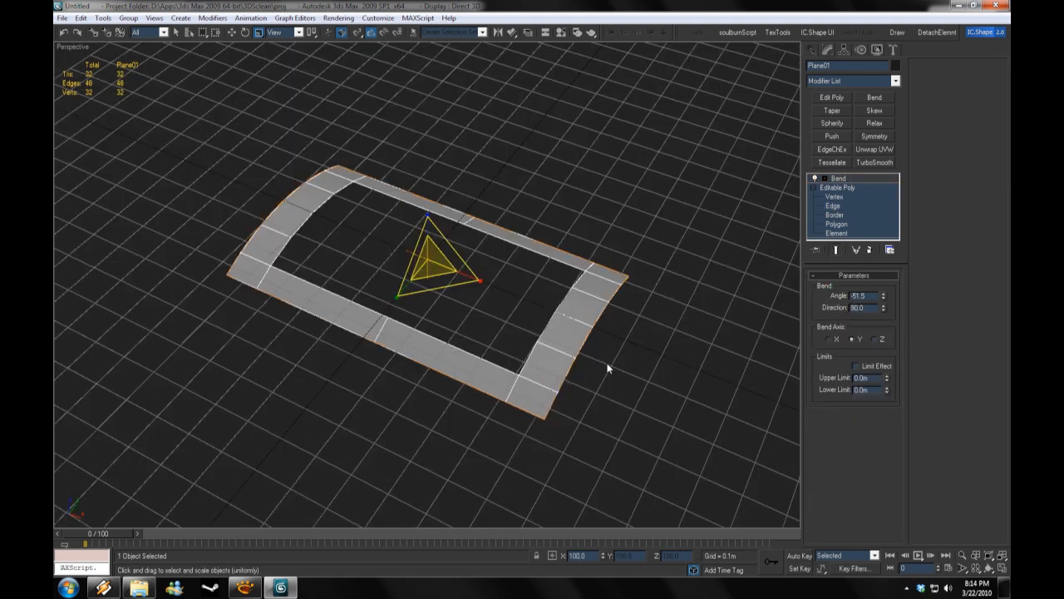
Step: Add an Edit Poly above the bend and delete half of the curved frame
click(831, 97)
key(4)
alt+middle_drag(639, 323, 582, 333)
click(453, 380)
key(e)
mouse_move(466, 391)
shift+mouse_down()
mouse_move(487, 479)
mouse_move(726, 458)
shift+mouse_up()
key(Return)
Step: Extrude the inner edges of the frame's curved end downward and inward as far as the middle to form the recess floor
key(w)
alt+middle_drag(457, 189, 212, 166)
scroll(432, 317, up, 3)
key(2)
click(212, 166)
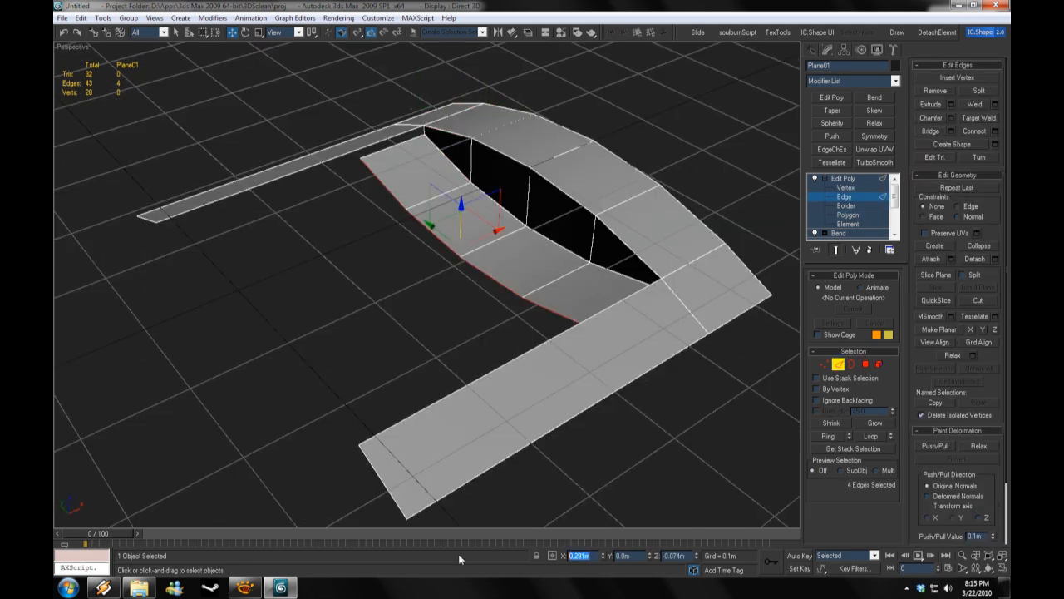
key(Return)
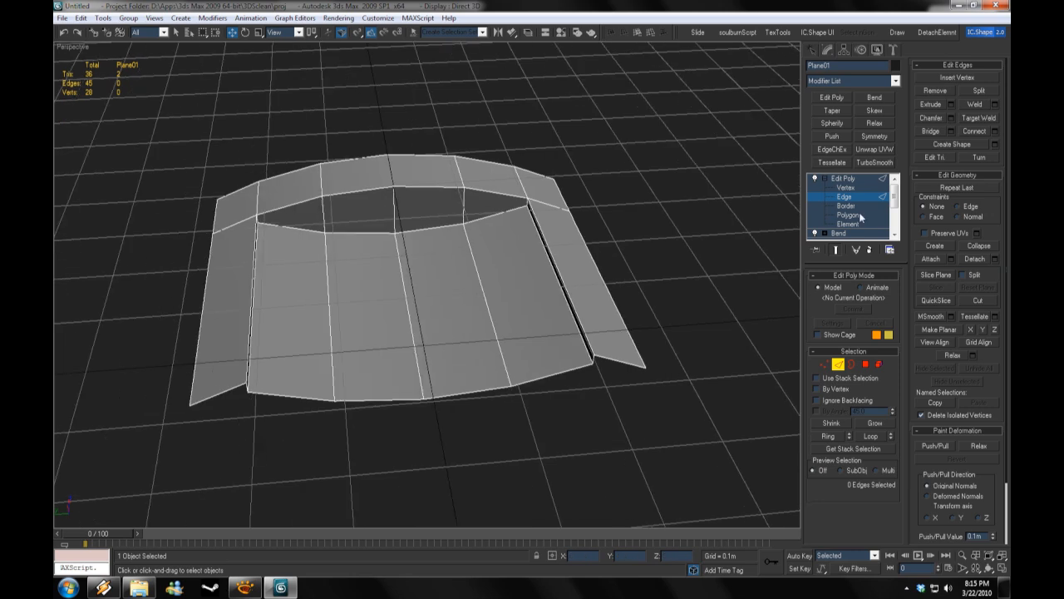
Step: Scale the four recess floor polygons to about 208% along Z and mirror the half with Symmetry on the X axis
click(848, 215)
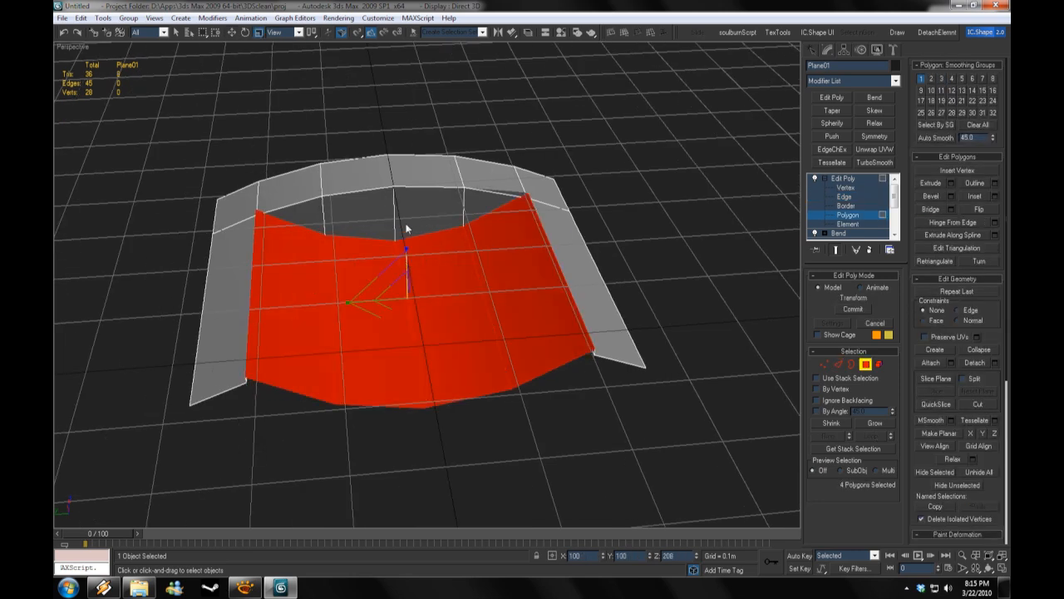
key(Delete)
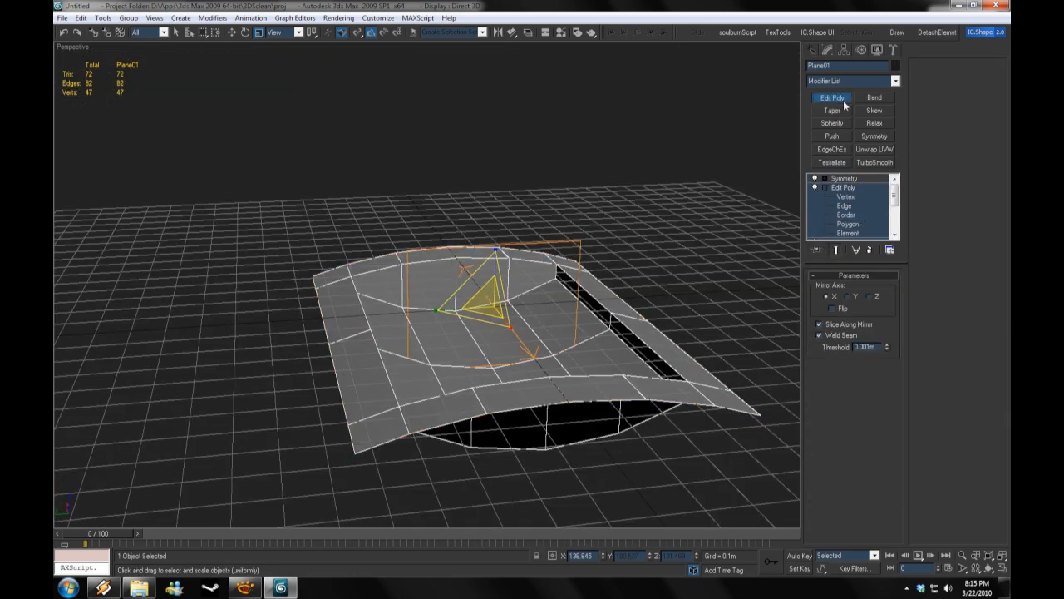
Step: Add an Edit Poly above the symmetry, extrude the outer border down about 0.15 m, and connect the lengthwise edges
click(832, 97)
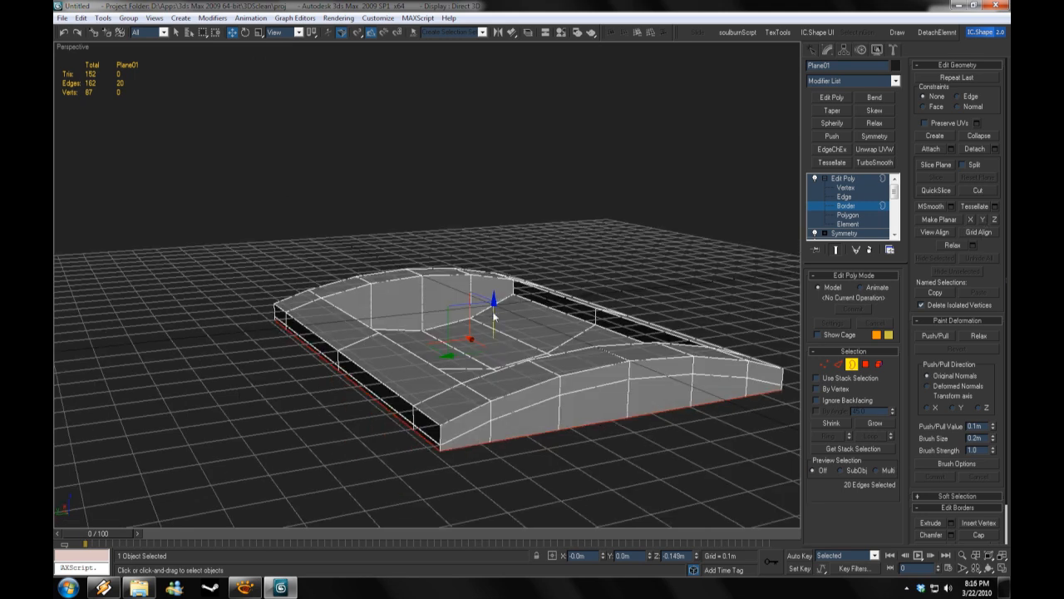
alt+middle_drag(637, 305, 615, 316)
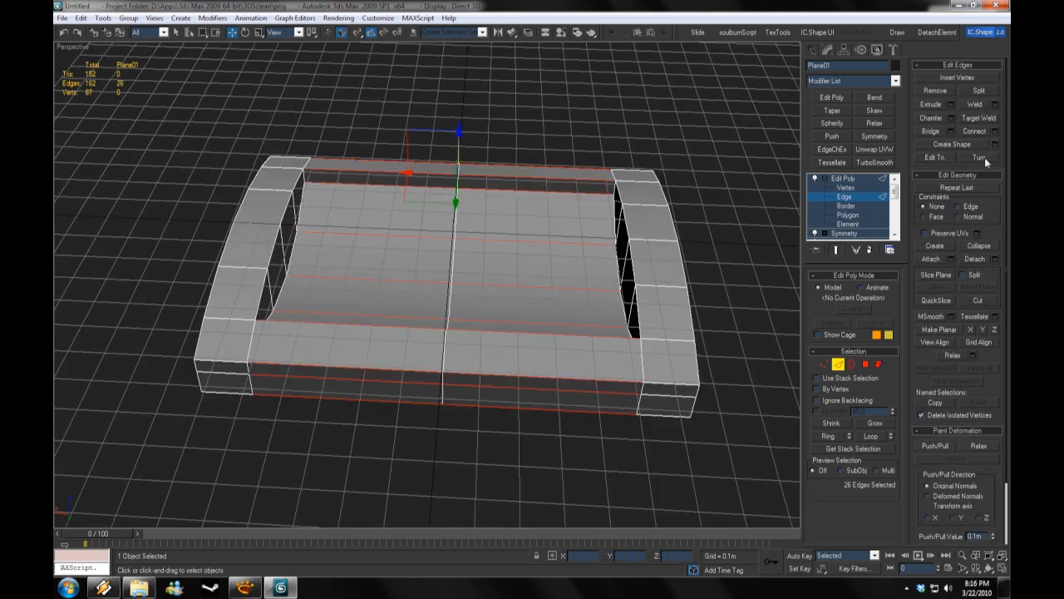
click(995, 131)
click(596, 373)
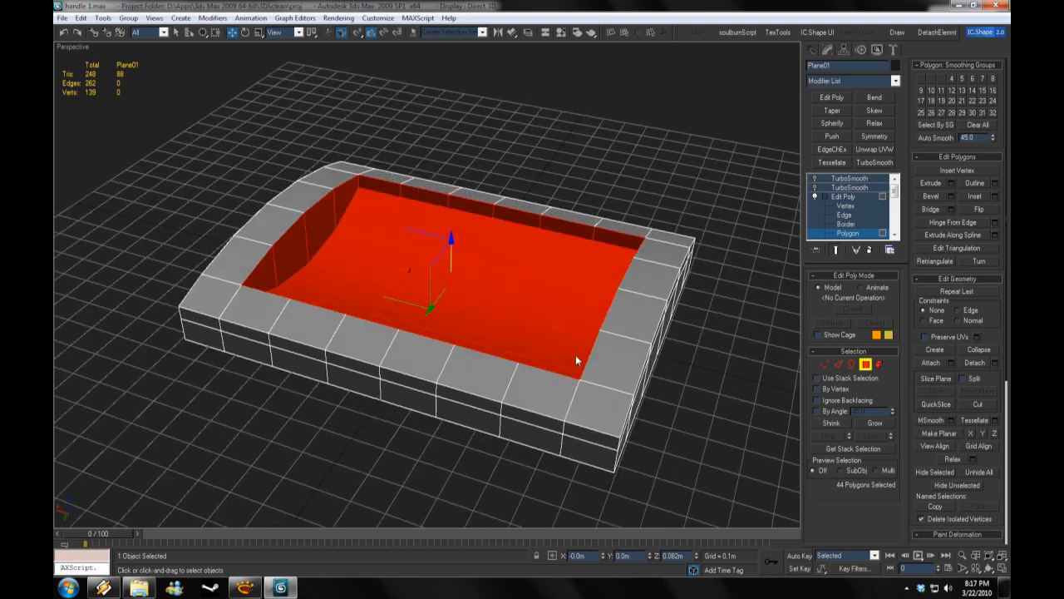
Step: Select the recess's curved floor polygons by a 45-degree angle, and show the frame with TurboSmooth and edged faces
alt+middle_drag(488, 387, 391, 166)
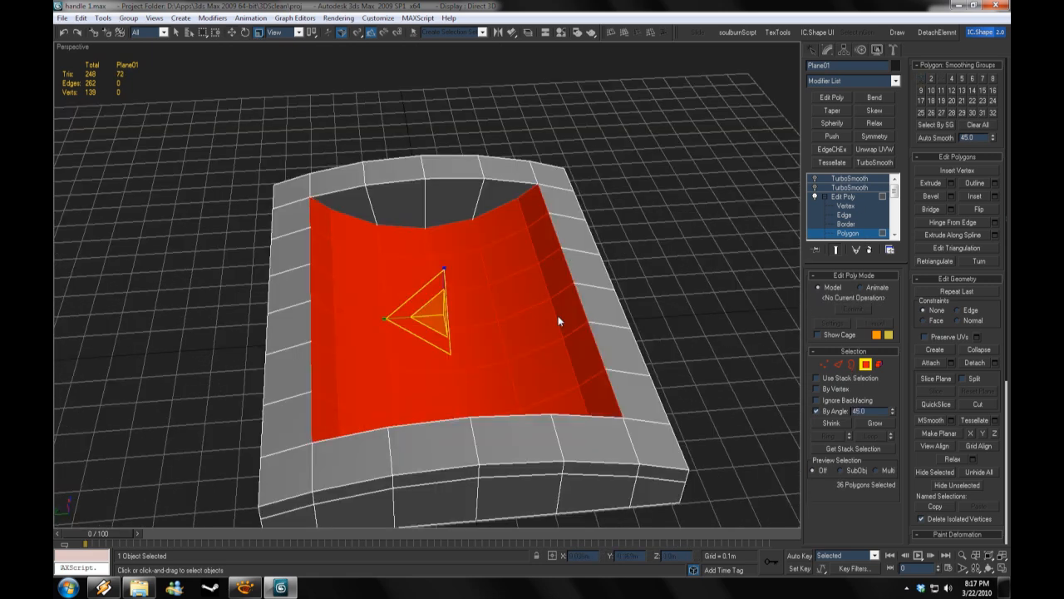
click(817, 177)
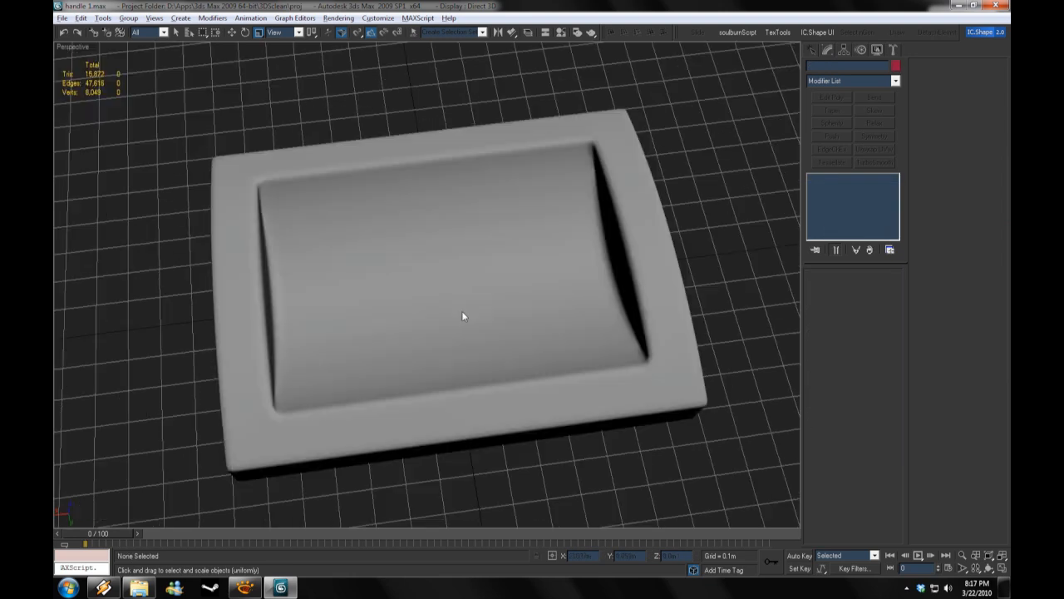
click(696, 280)
key(F4)
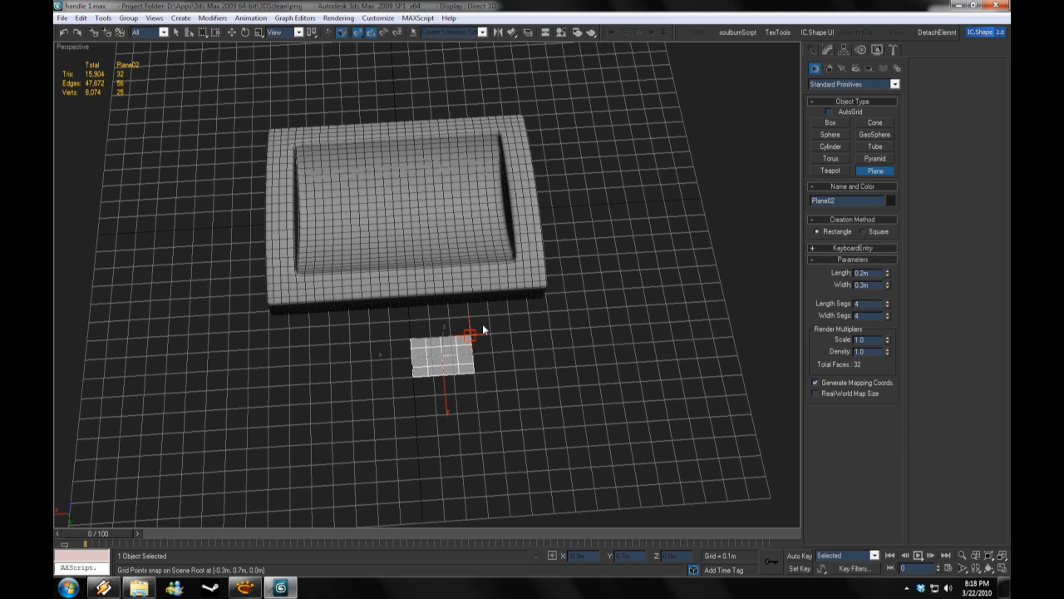
Step: Draw a 0.3 by 0.5 m plane, place it over the recess at Z 0.143 m, and widen it along X to the recess width
key(w)
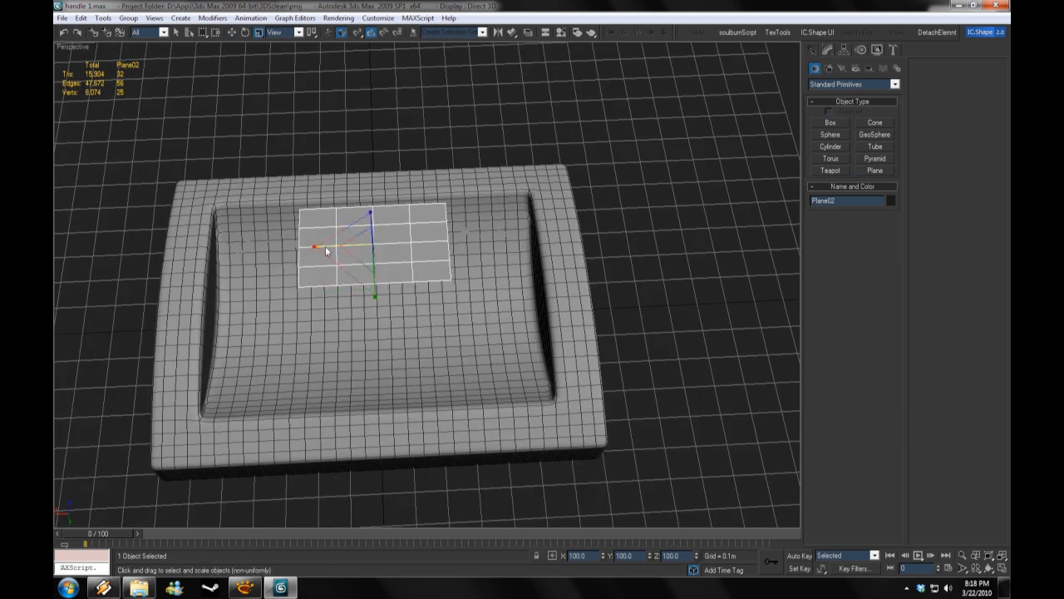
drag(325, 246, 276, 245)
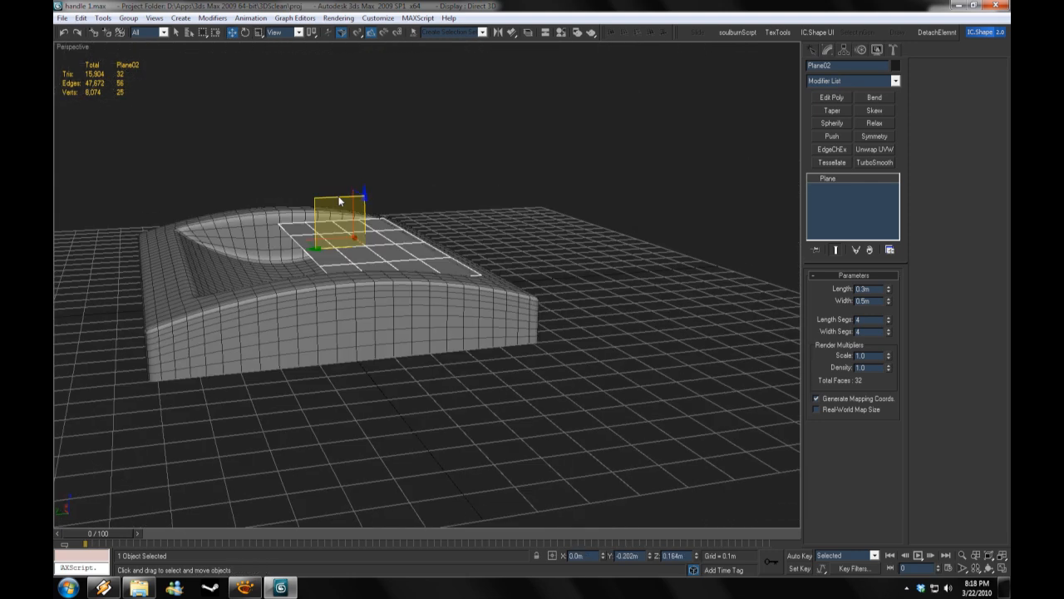
click(391, 286)
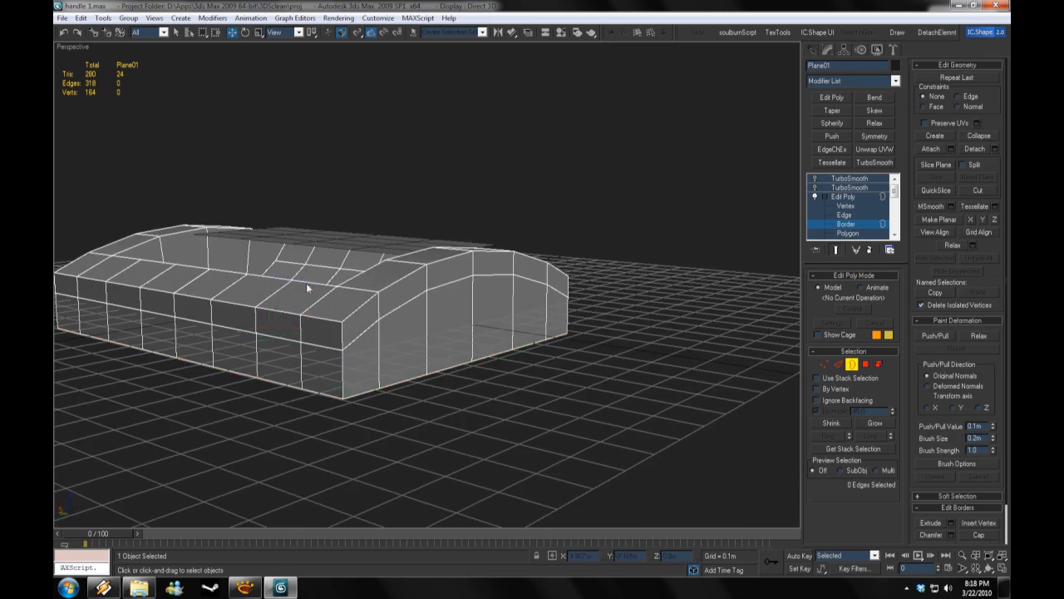
key(w)
key(2)
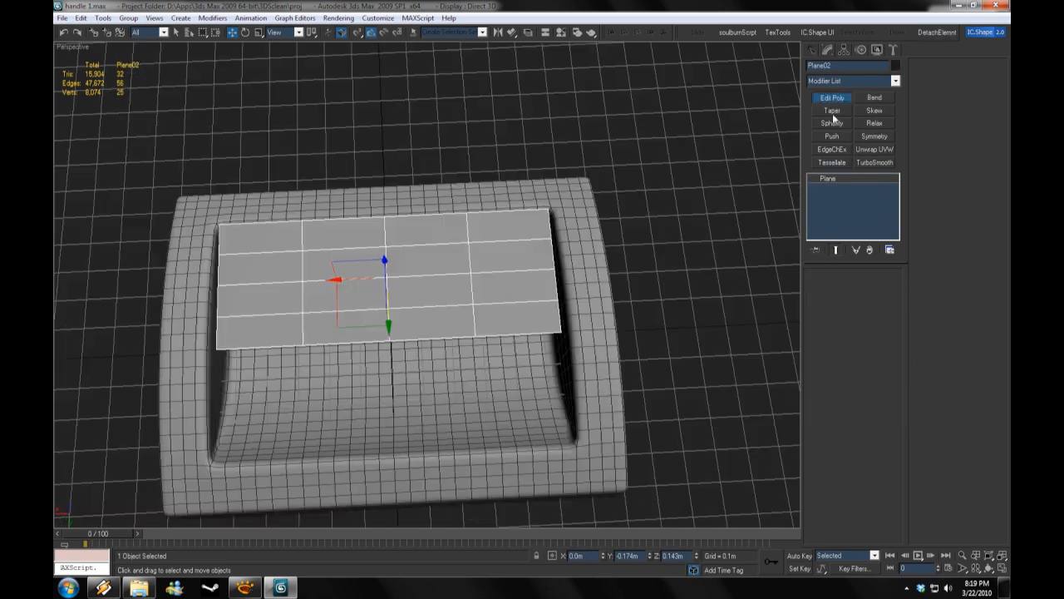
click(831, 97)
right_click(854, 181)
click(879, 197)
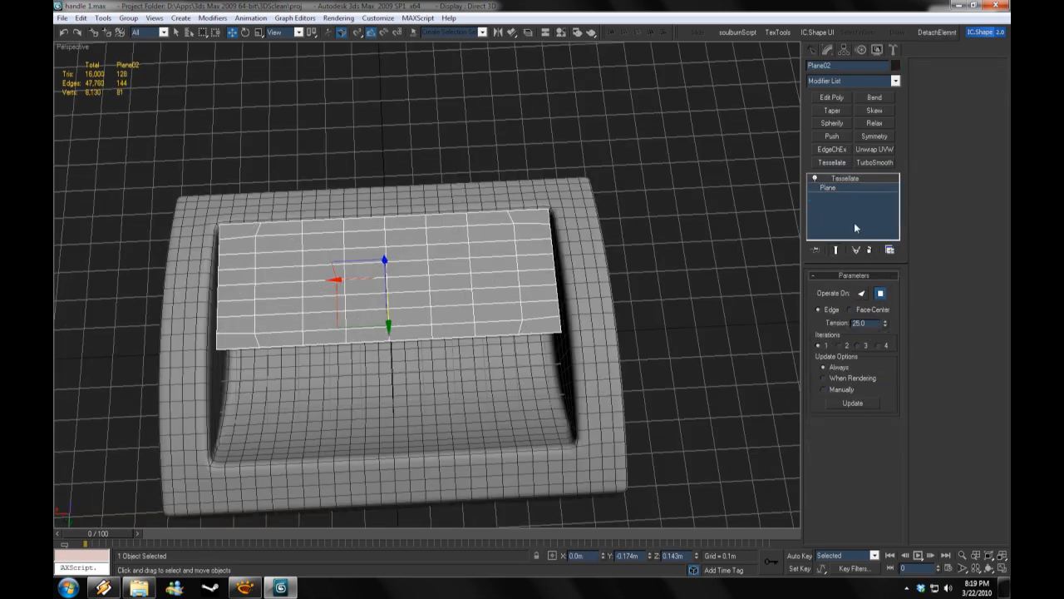
click(831, 98)
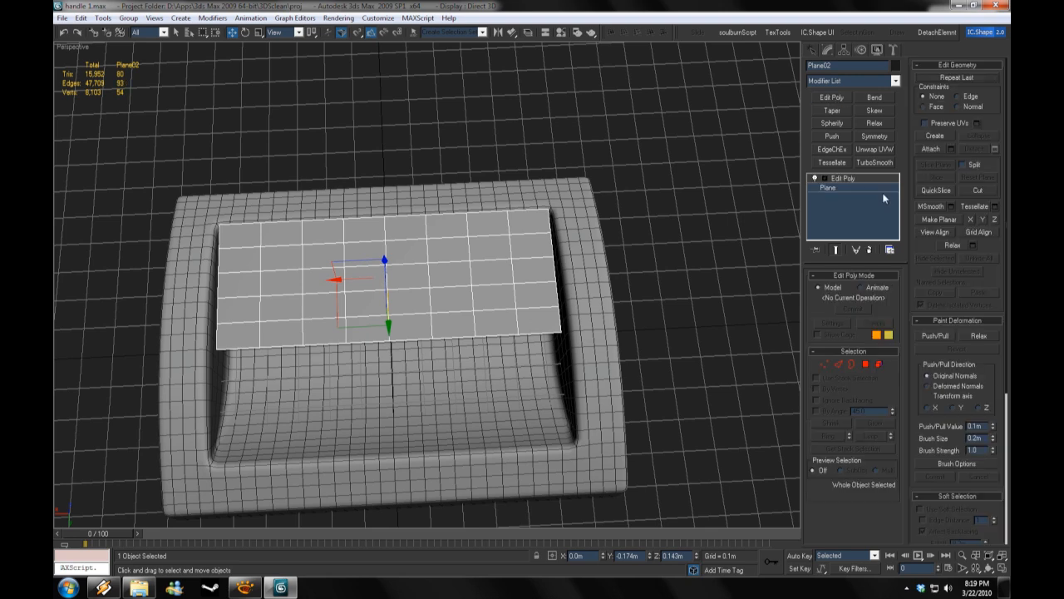
click(844, 196)
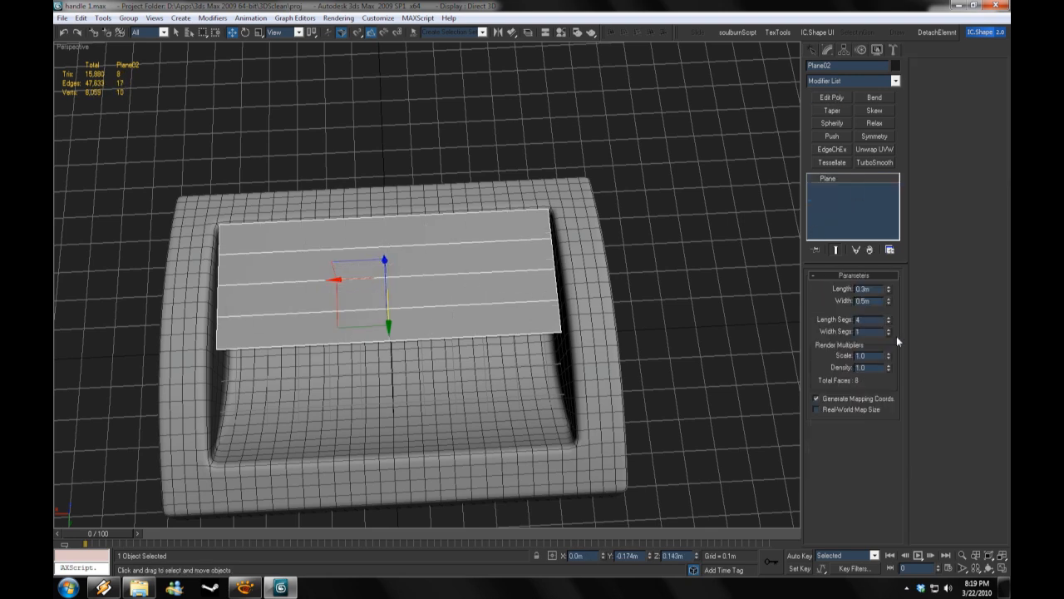
Step: Set the plane to 1 length segment and 6 width segments, and add an Edit Poly at Vertex level
click(889, 322)
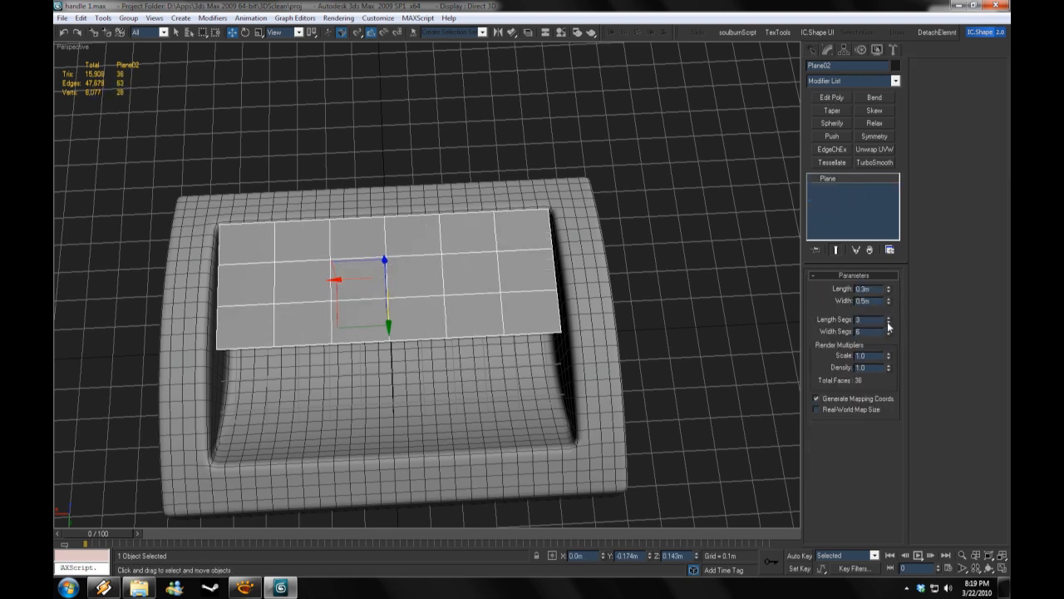
click(889, 321)
click(889, 322)
click(831, 97)
click(825, 178)
click(845, 187)
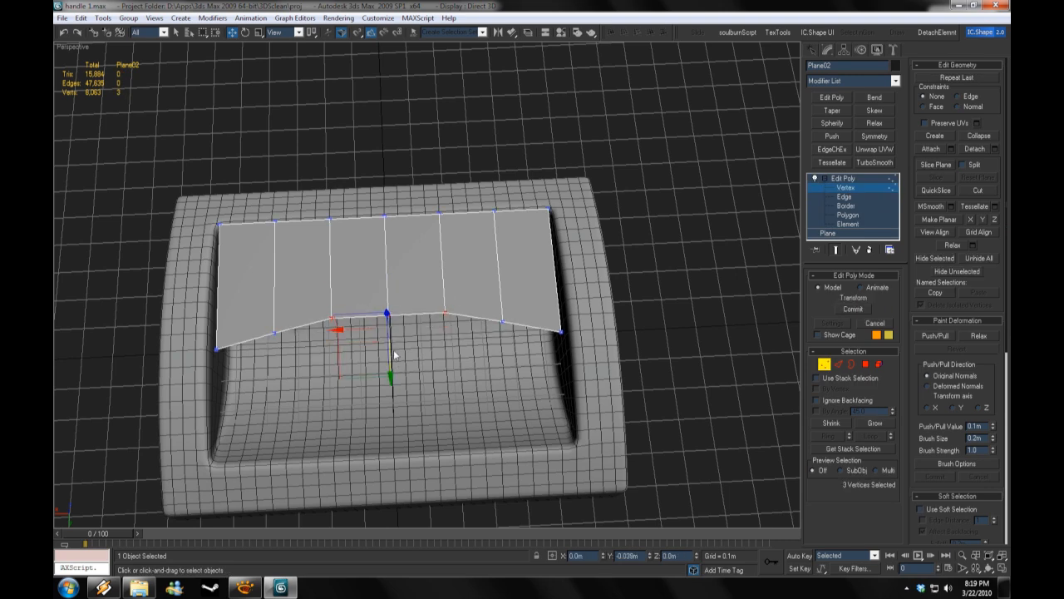
Step: Try to curve the plane's front vertex row with a Bend modifier
alt+middle_drag(583, 329, 466, 365)
ctrl+click(342, 391)
drag(140, 262, 536, 358)
alt+middle_drag(536, 362, 395, 356)
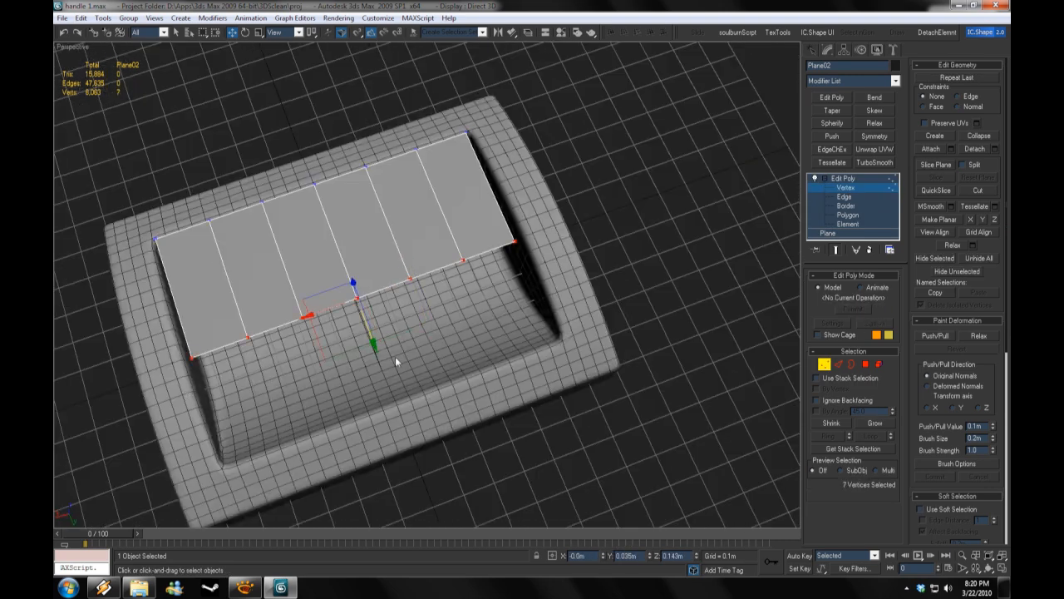
click(874, 97)
click(870, 250)
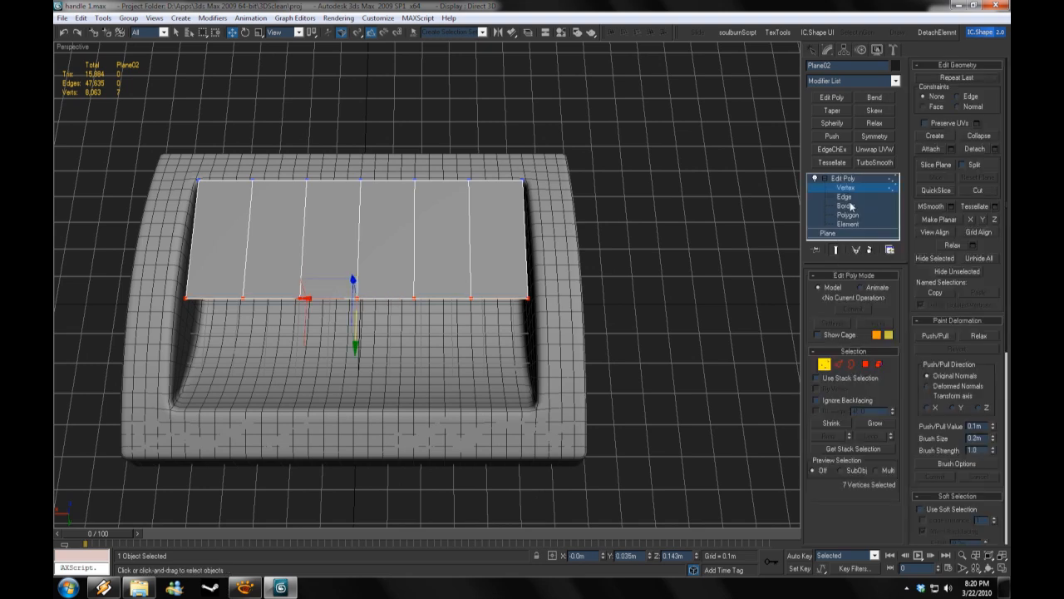
Step: Delete half of the plane's polygons and mirror the remaining half with a flipped Symmetry modifier
click(848, 215)
drag(185, 151, 333, 249)
key(Delete)
click(846, 187)
click(843, 178)
click(874, 136)
click(829, 307)
alt+middle_drag(499, 316, 440, 333)
Step: Move the front-row vertices below the symmetry so the plane's front edge bulges forward at its middle
click(845, 197)
click(346, 280)
drag(342, 298, 342, 303)
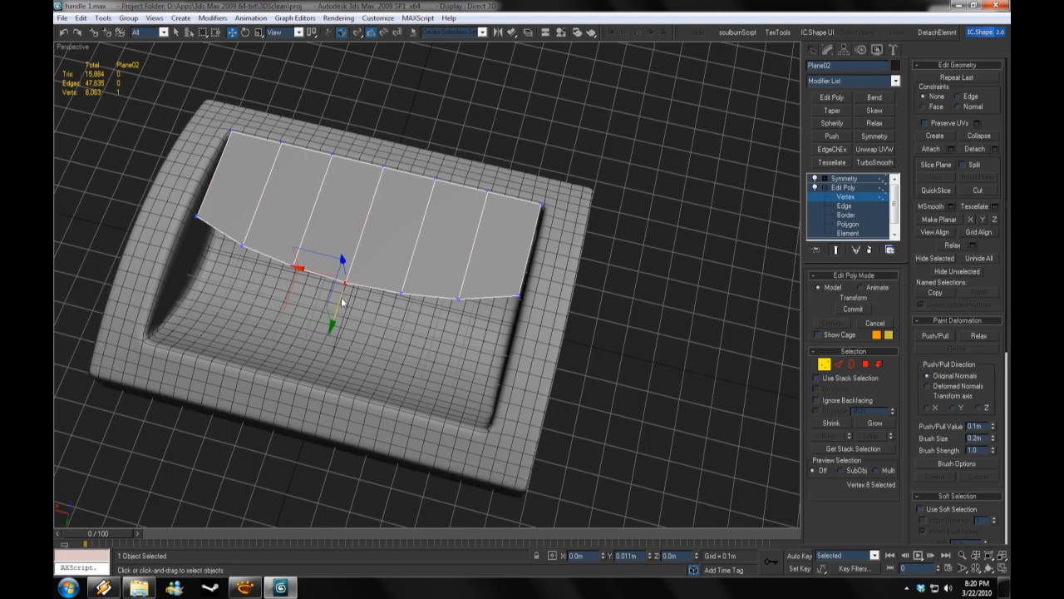
click(843, 187)
click(691, 249)
Step: Add a Shell modifier to the curved plane with an inner amount of about 0.1 m
alt+middle_drag(559, 263, 636, 212)
click(433, 250)
click(896, 81)
drag(896, 141, 895, 229)
click(825, 436)
drag(892, 291, 819, 364)
Step: Connect the ring of front-to-back edges below the shell to add one row of edges across the plane
alt+middle_drag(682, 325, 636, 337)
click(844, 216)
click(563, 256)
click(831, 436)
click(994, 131)
click(657, 380)
click(838, 178)
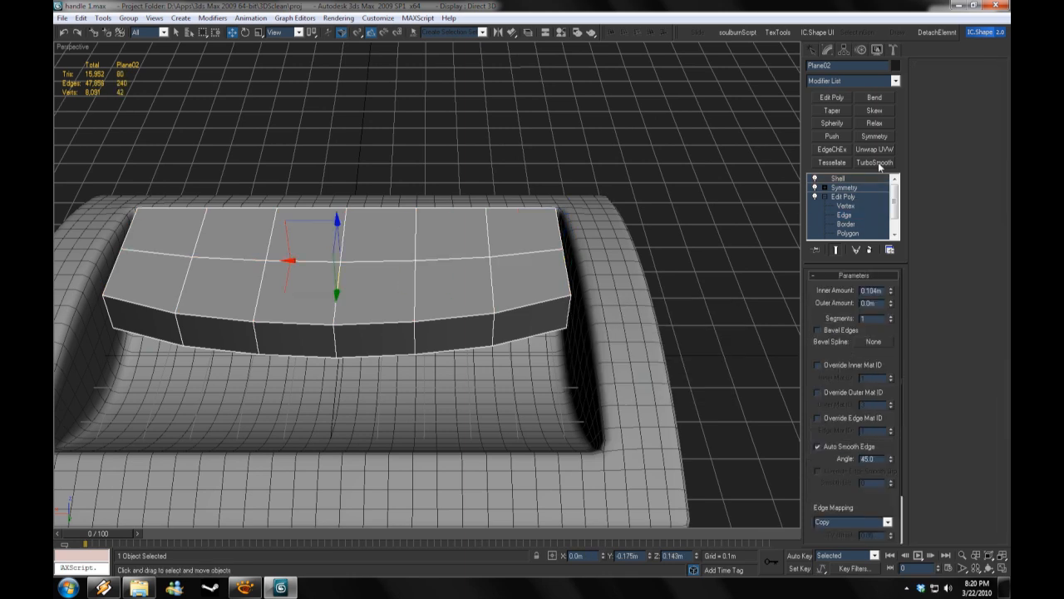
Step: Smooth the shelled plane with two TurboSmooth modifiers, raise the iterations, and turn off edged faces
click(876, 163)
click(891, 292)
click(324, 174)
right_click(73, 47)
click(104, 112)
Step: Bend the handle flap about 15.5 along Y with direction 90, and move the bend centre to its straight outer edge
scroll(332, 258, down, 5)
alt+middle_drag(391, 279, 493, 274)
scroll(494, 283, up, 5)
click(494, 290)
click(874, 97)
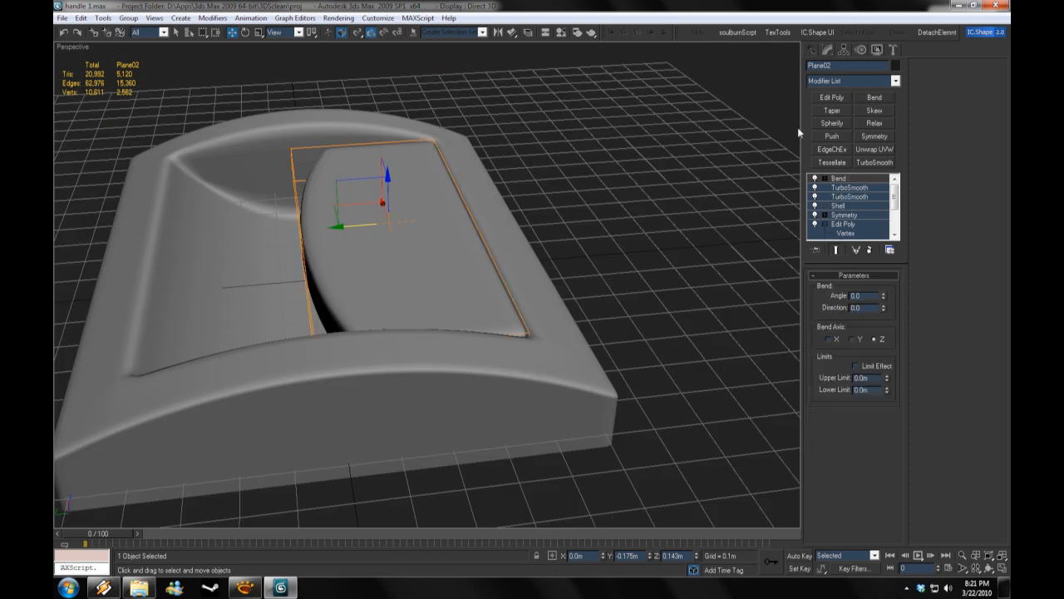
click(851, 338)
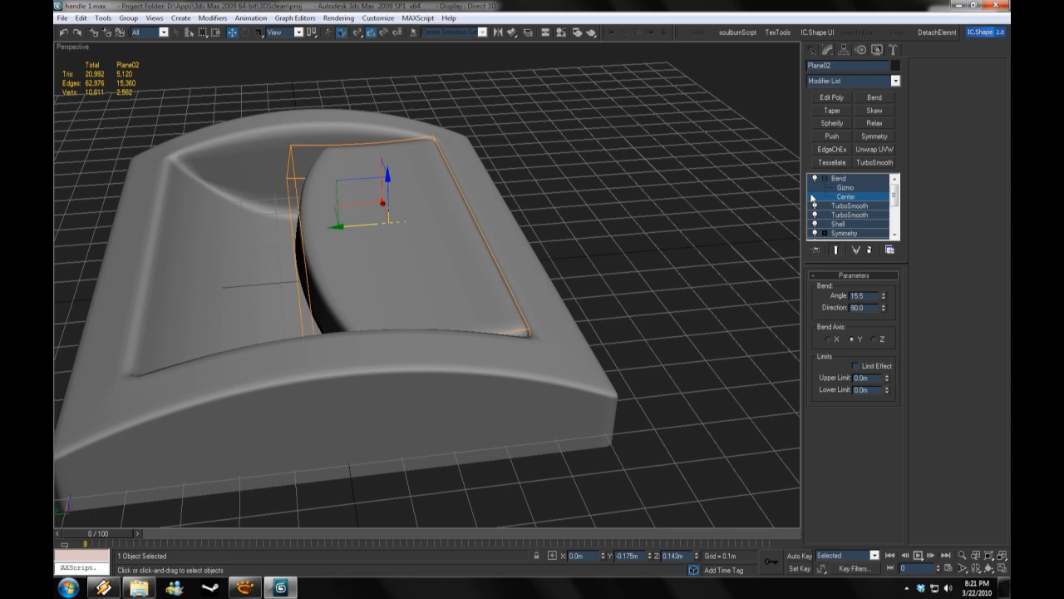
drag(346, 231, 414, 229)
click(846, 188)
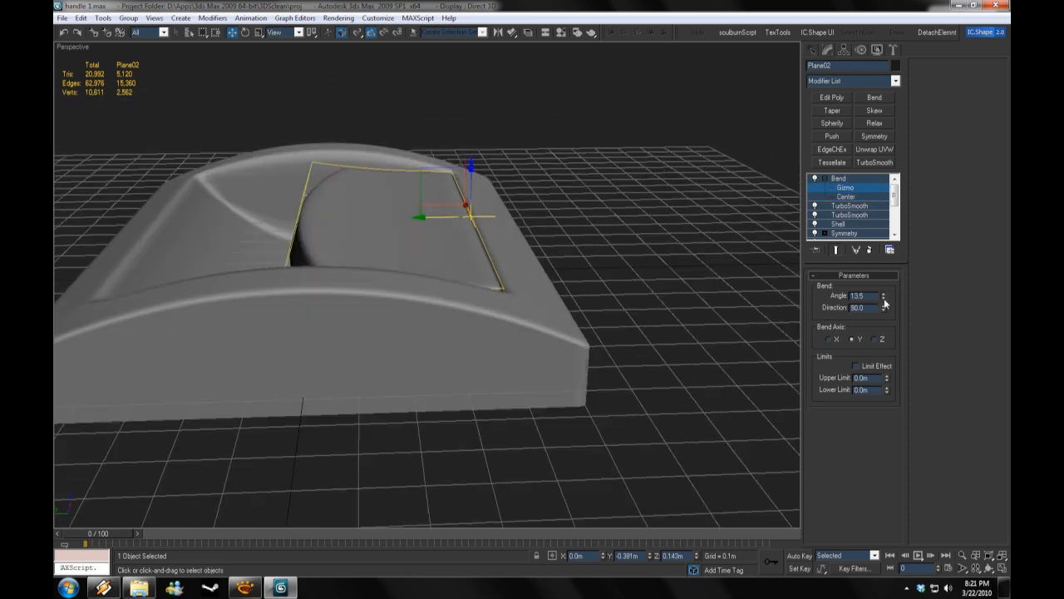
Step: Undo the last bend adjustments and set the flap's bend angle to about -21
key(ctrl+z)
key(ctrl+z)
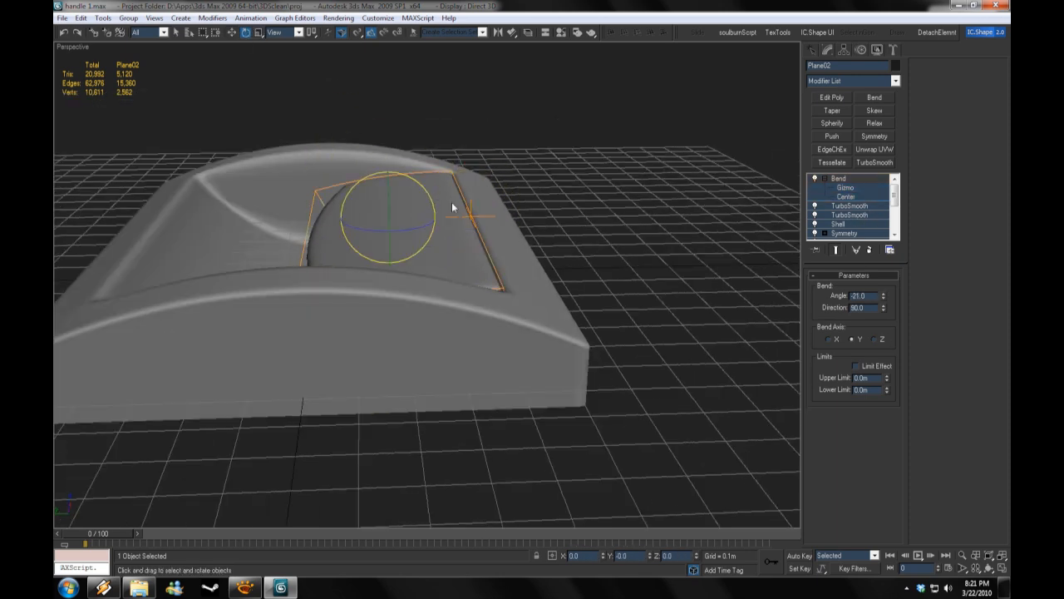
key(ctrl+z)
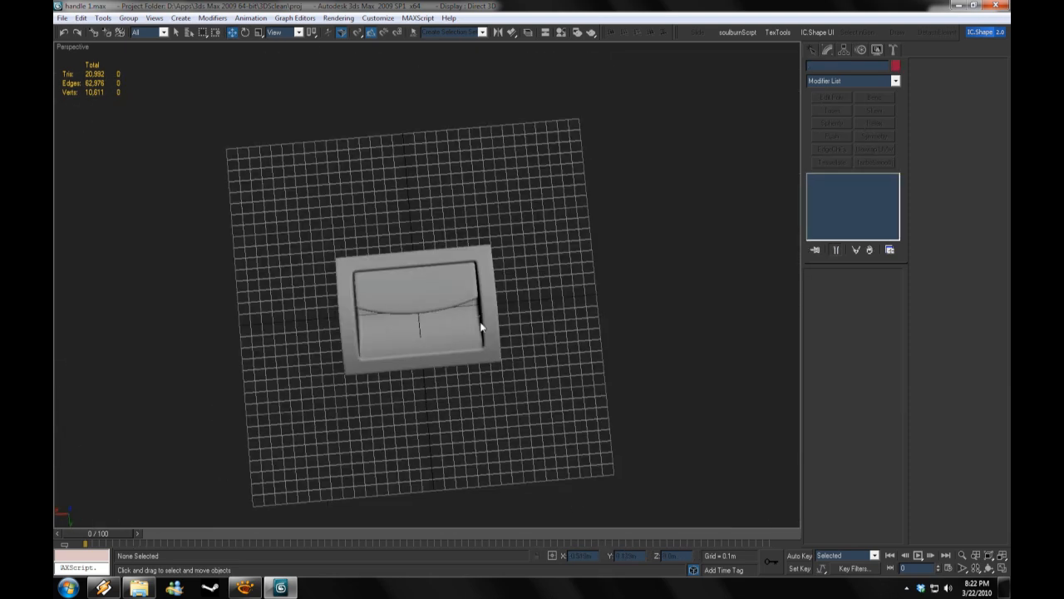
Step: Reopen the cart scene thingy2.max from the recent files
click(61, 17)
mouse_move(95, 143)
click(325, 151)
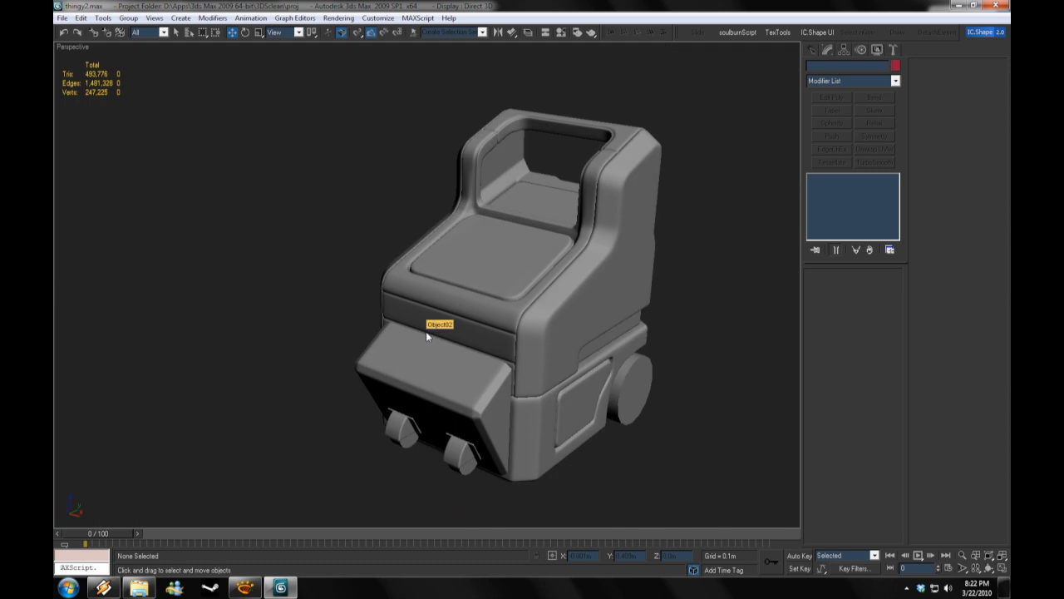
Step: Merge all objects of handle 1.max into the cart scene, auto-renaming the duplicate merged material
click(63, 17)
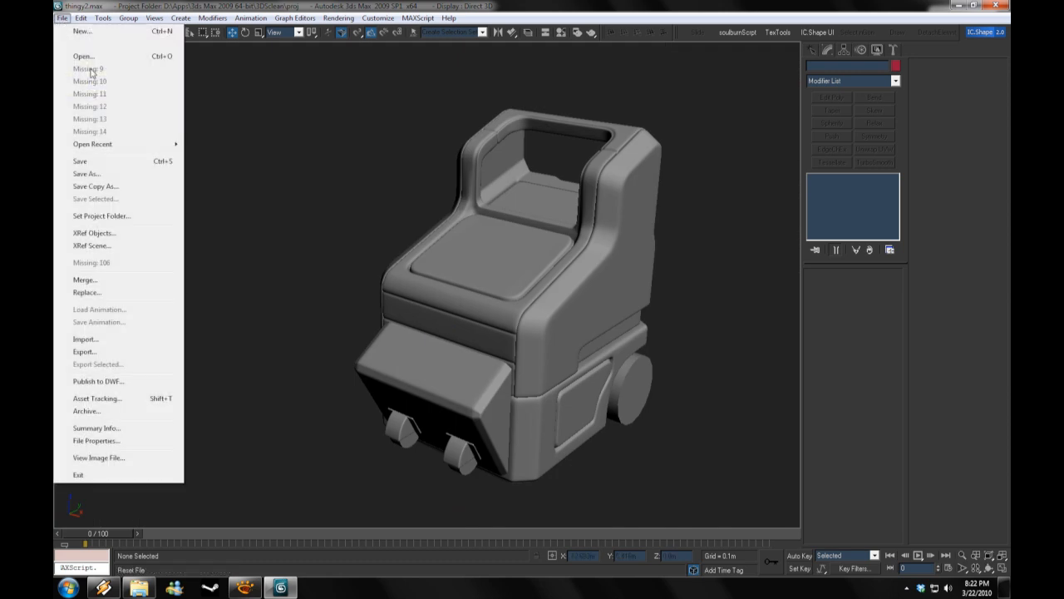
click(87, 280)
click(485, 121)
click(482, 133)
double_click(400, 198)
click(435, 368)
click(578, 391)
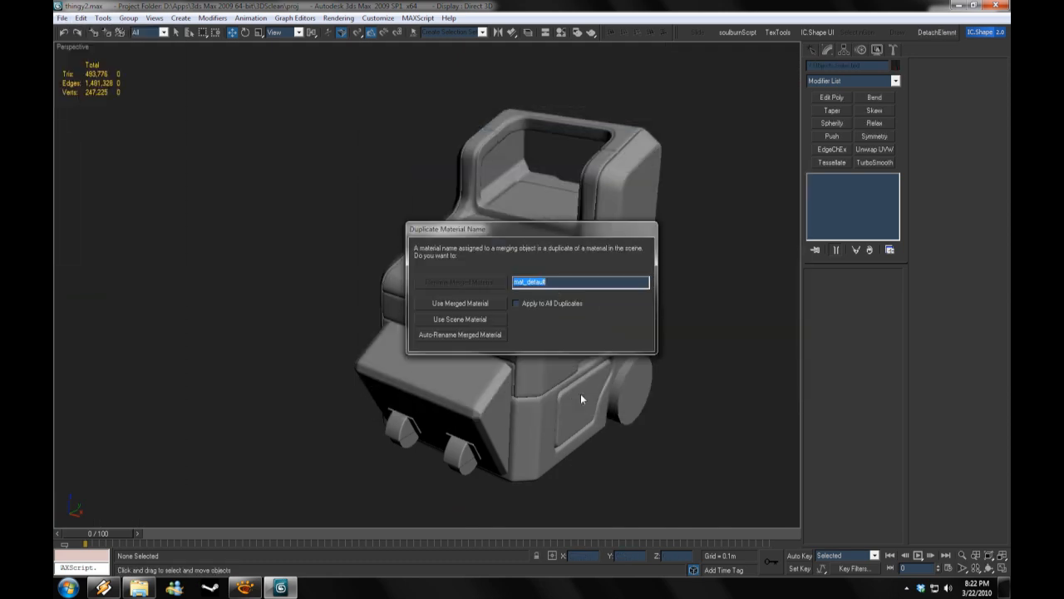
click(473, 332)
Step: Move the merged handle out in front of the cart and rotate it about X to match the front face
drag(479, 349, 475, 428)
key(w)
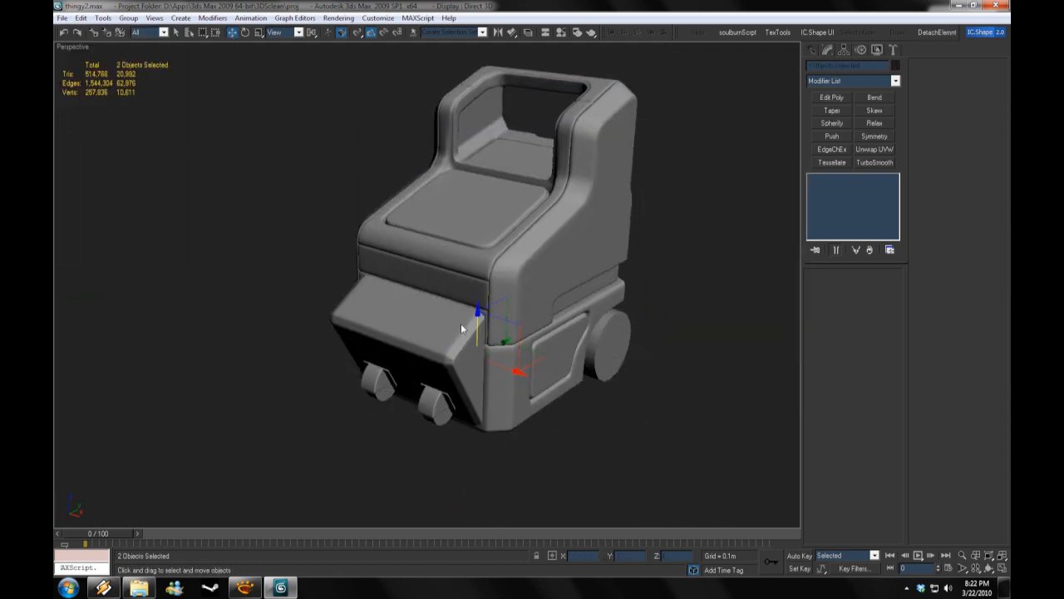
drag(489, 331, 333, 153)
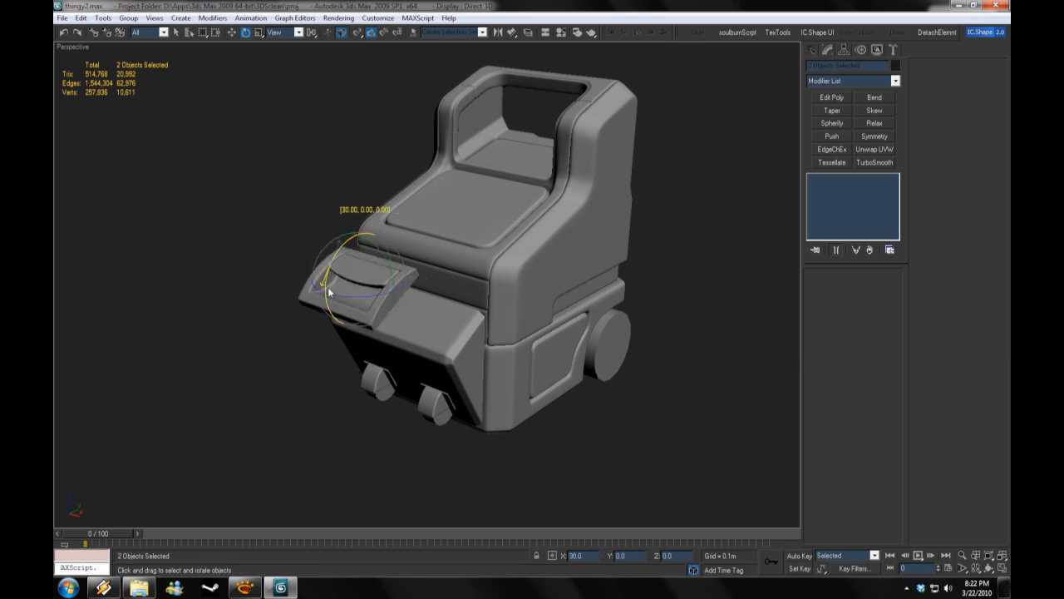
drag(359, 279, 374, 343)
Step: Position the handle against the cart's front band, below the lid and near one end of the band
scroll(384, 320, up, 5)
middle_drag(384, 314, 267, 341)
click(233, 33)
middle_drag(316, 304, 377, 271)
drag(379, 270, 248, 293)
alt+middle_drag(257, 300, 537, 319)
alt+middle_drag(252, 318, 133, 314)
drag(345, 256, 294, 293)
key(z)
alt+middle_drag(294, 295, 372, 299)
drag(371, 300, 398, 304)
alt+middle_drag(397, 306, 291, 328)
scroll(411, 328, down, 8)
Step: Mirror both handle parts to the other end of the front band with a Symmetry modifier on X with Flip
click(368, 276)
ctrl+click(368, 279)
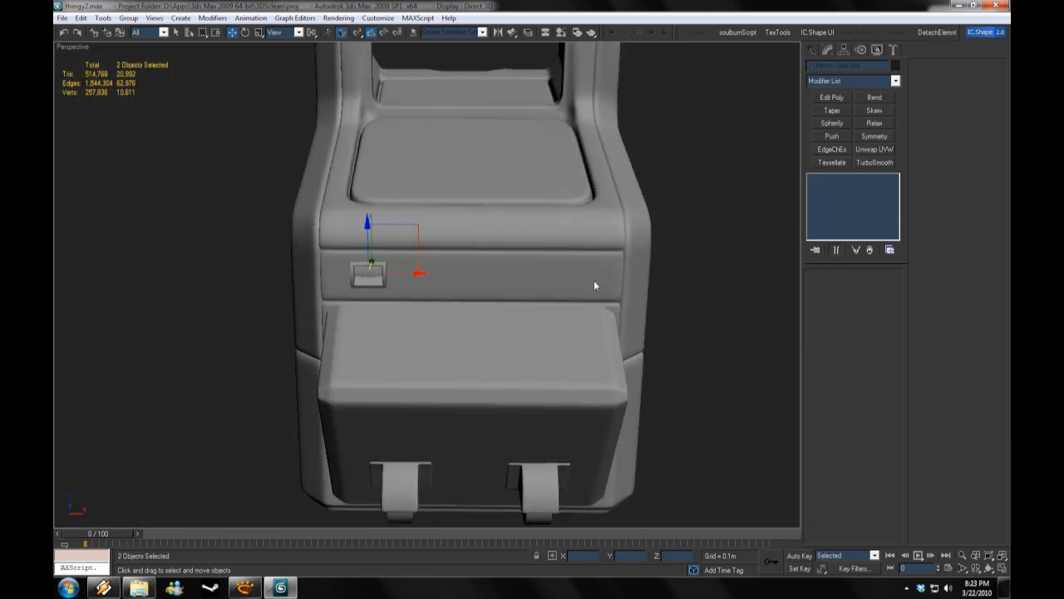
click(370, 280)
click(698, 307)
alt+middle_drag(699, 308, 619, 380)
scroll(641, 304, down, 3)
scroll(552, 328, up, 3)
alt+middle_drag(552, 328, 648, 313)
scroll(648, 314, up, 3)
click(455, 303)
click(815, 178)
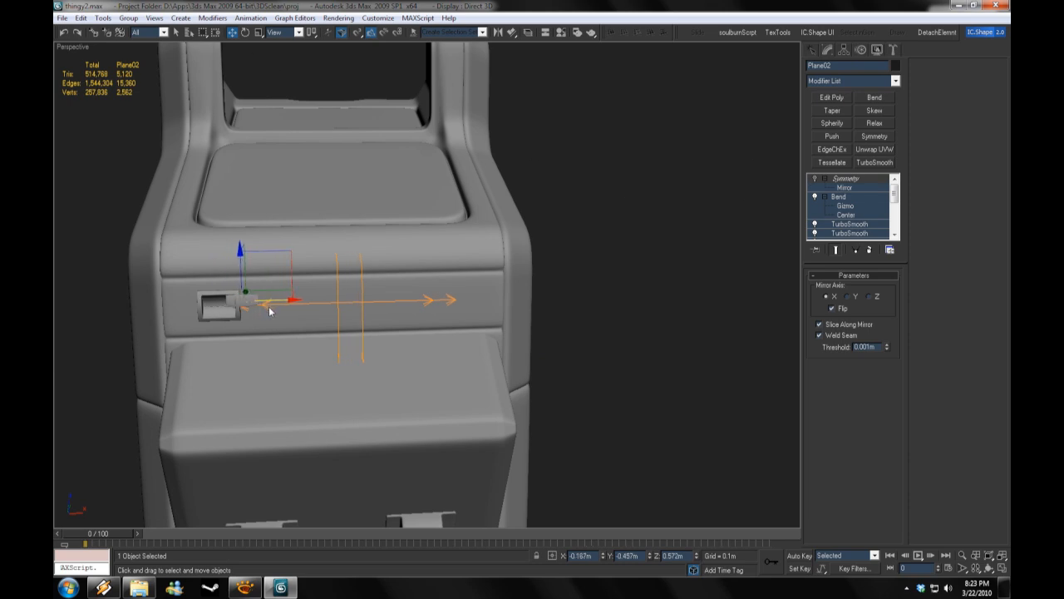
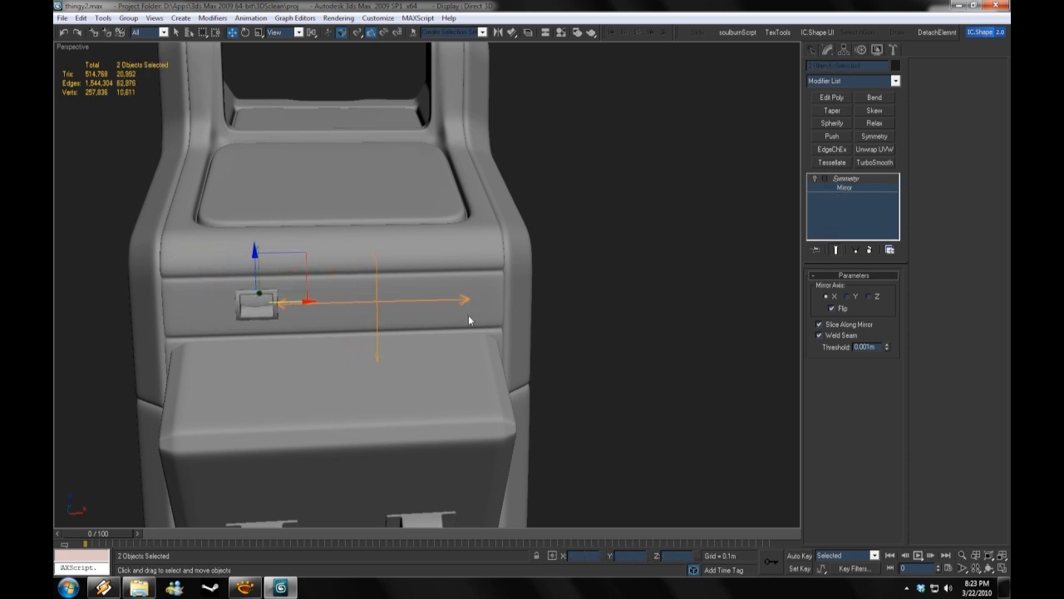
click(852, 180)
click(815, 179)
click(653, 312)
Step: Bring up the cart_concept.jpg reference image alongside the mirrored handles
scroll(652, 312, down, 3)
alt+middle_drag(653, 311, 494, 295)
alt+middle_drag(494, 295, 609, 394)
click(245, 587)
scroll(535, 363, up, 10)
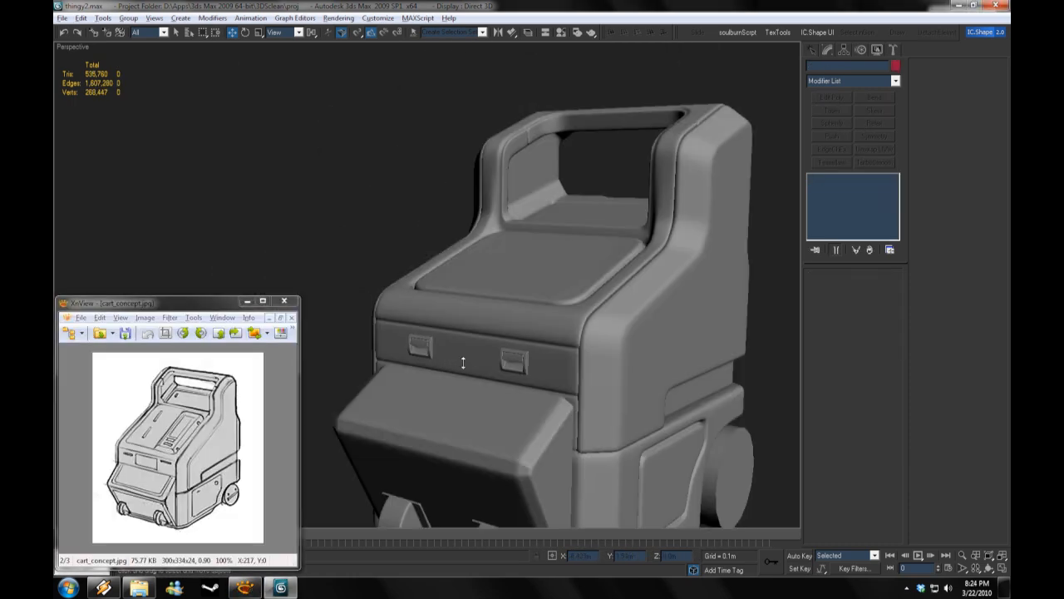
Step: Select the front body, turn off its TurboSmooth, Shell and Symmetry modifiers, and display its edged faces
click(754, 227)
scroll(754, 227, down, 5)
click(491, 290)
click(560, 338)
click(815, 188)
click(815, 179)
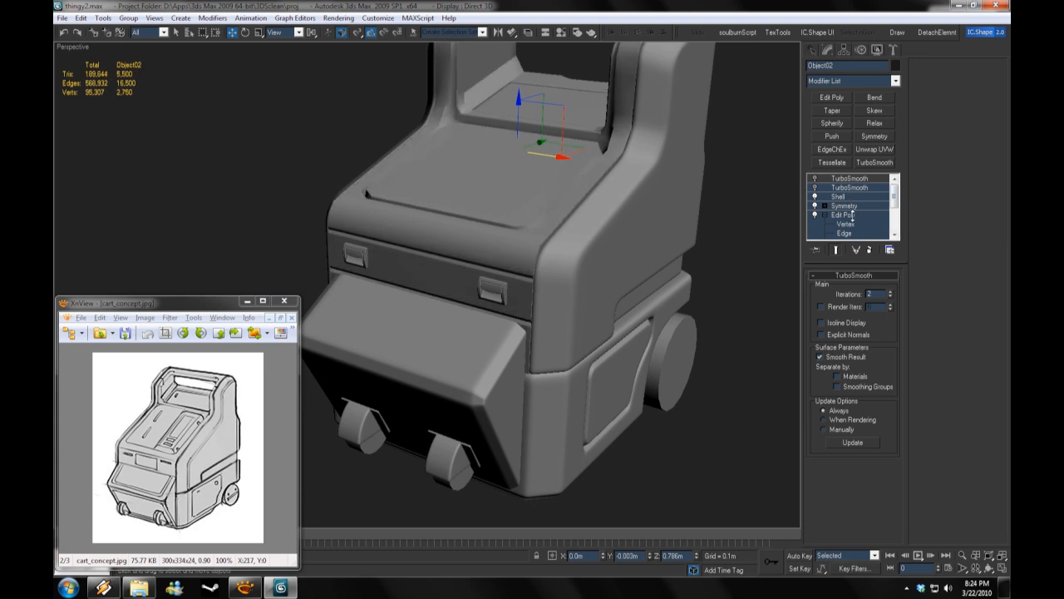
click(847, 197)
click(814, 197)
click(815, 205)
right_click(75, 46)
click(106, 102)
alt+middle_drag(491, 307, 598, 271)
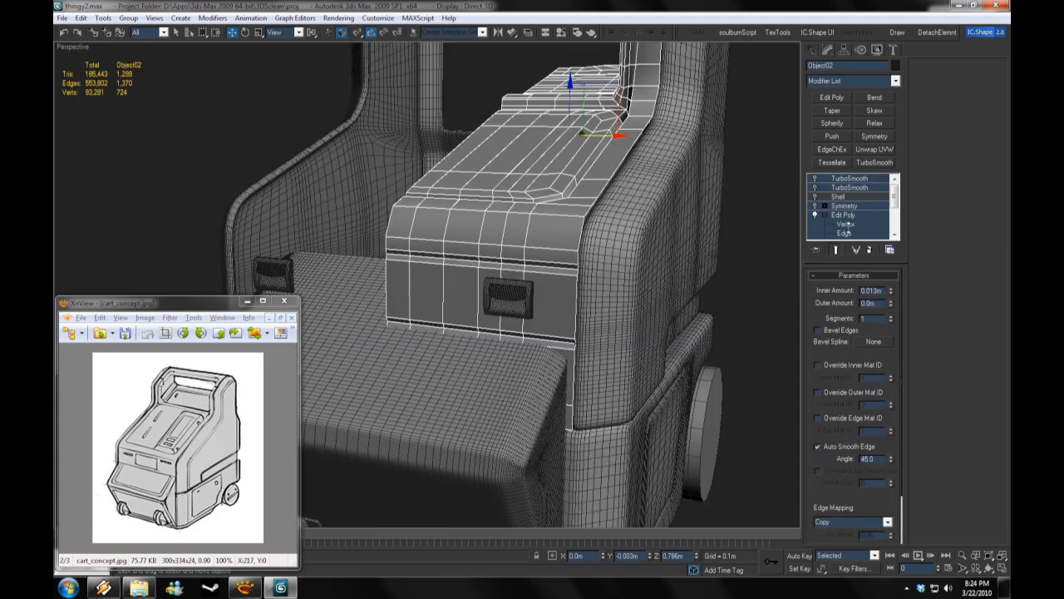
click(844, 232)
key(ctrl+shift+e)
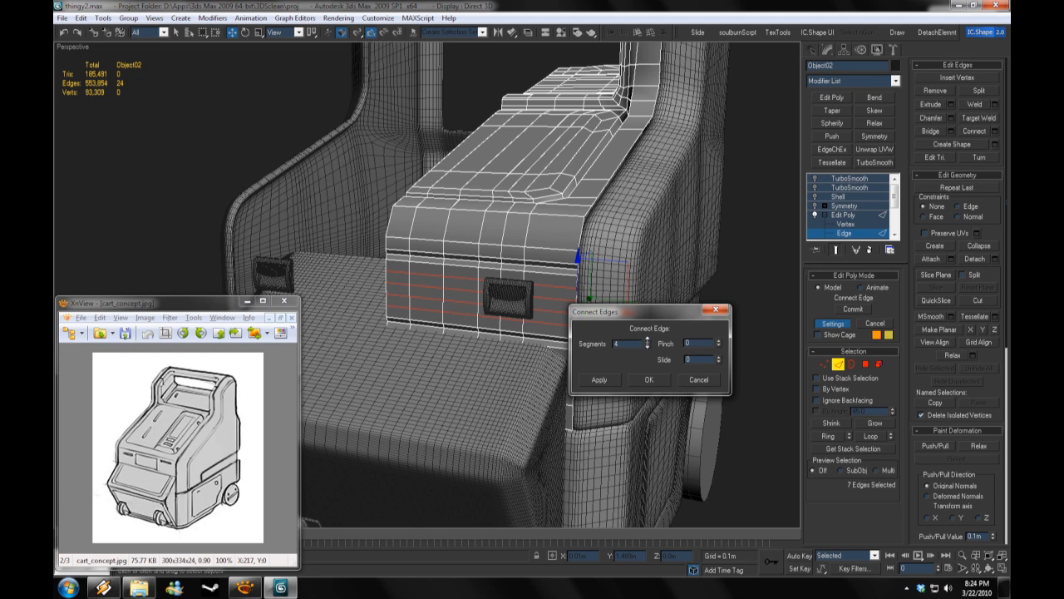
click(698, 380)
Step: Re-enable the body's Symmetry, Shell and lower TurboSmooth modifiers, and connect the front band's vertical edges with new horizontal loops
click(815, 206)
click(815, 197)
click(815, 188)
click(844, 233)
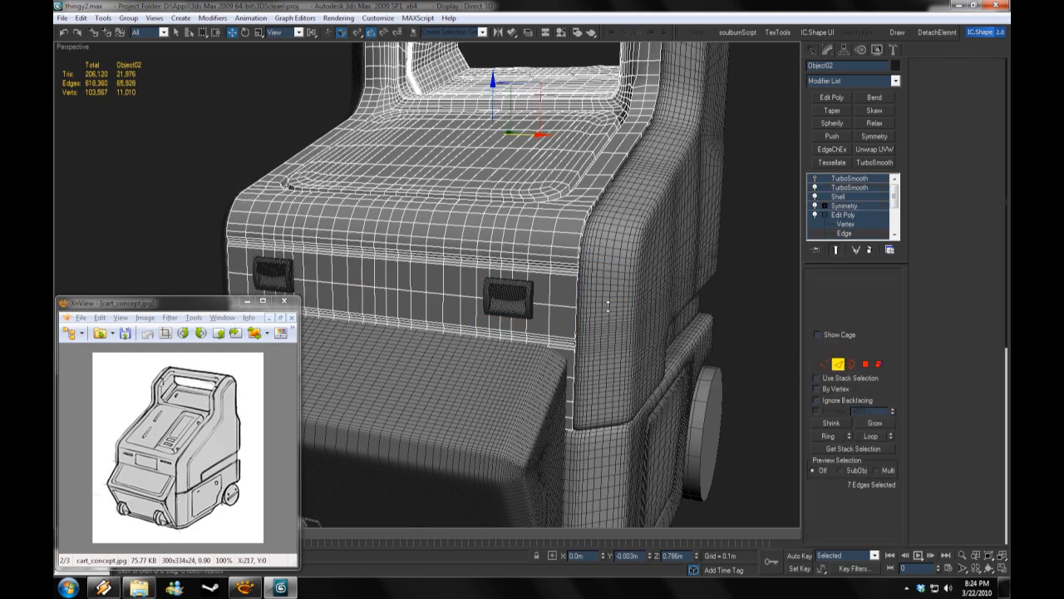
key(ctrl+shift+e)
click(646, 340)
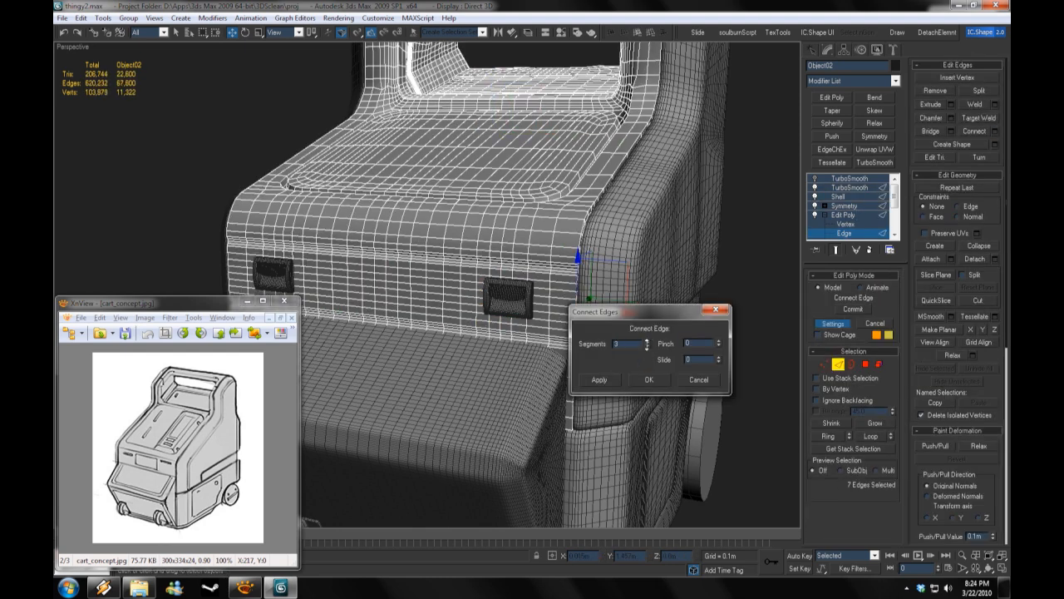
click(647, 346)
click(656, 379)
alt+middle_drag(656, 376, 717, 343)
Step: Add an Edit Poly modifier above the lower TurboSmooth and select a row of polygons in the middle of the front band
click(851, 179)
click(833, 98)
click(848, 224)
click(441, 284)
ctrl+click(497, 286)
alt+middle_drag(498, 287, 524, 295)
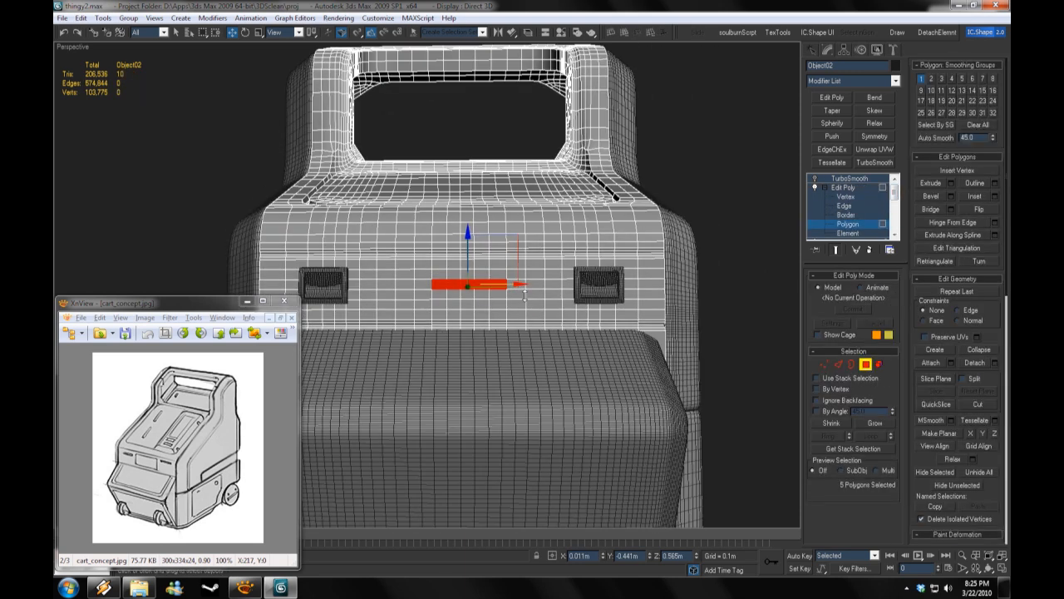
Step: Add a flipped X-axis Symmetry above the new Edit Poly and return to its polygon level
middle_drag(609, 474, 614, 504)
click(875, 136)
click(832, 308)
click(815, 187)
click(815, 188)
click(857, 233)
alt+middle_drag(539, 314, 489, 336)
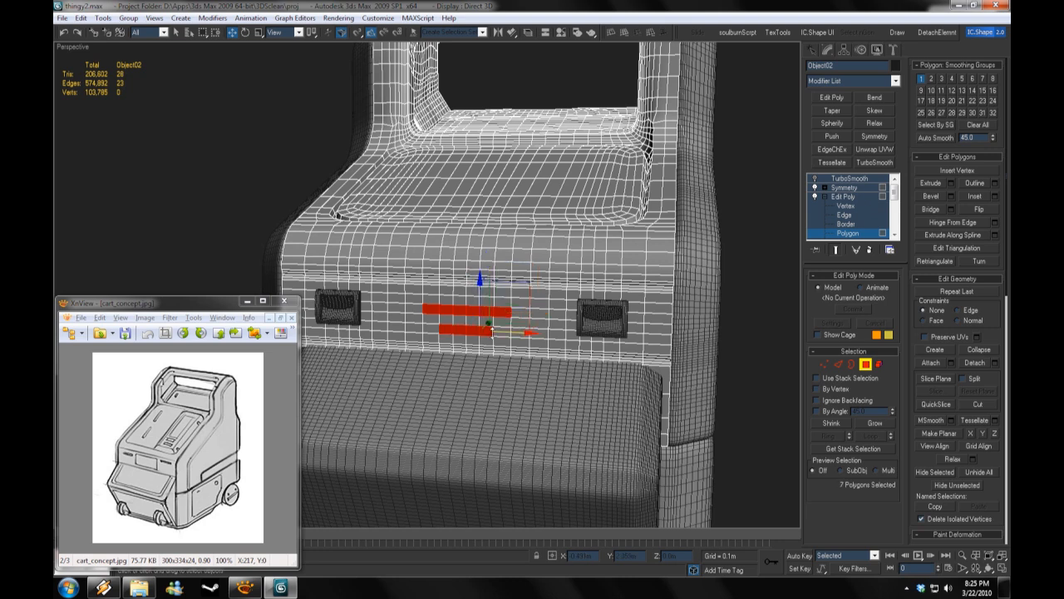
Step: Select ten alternating polygons in a checkerboard pattern on the front band beside the handle
key(ctrl+d)
alt+middle_drag(560, 360, 410, 299)
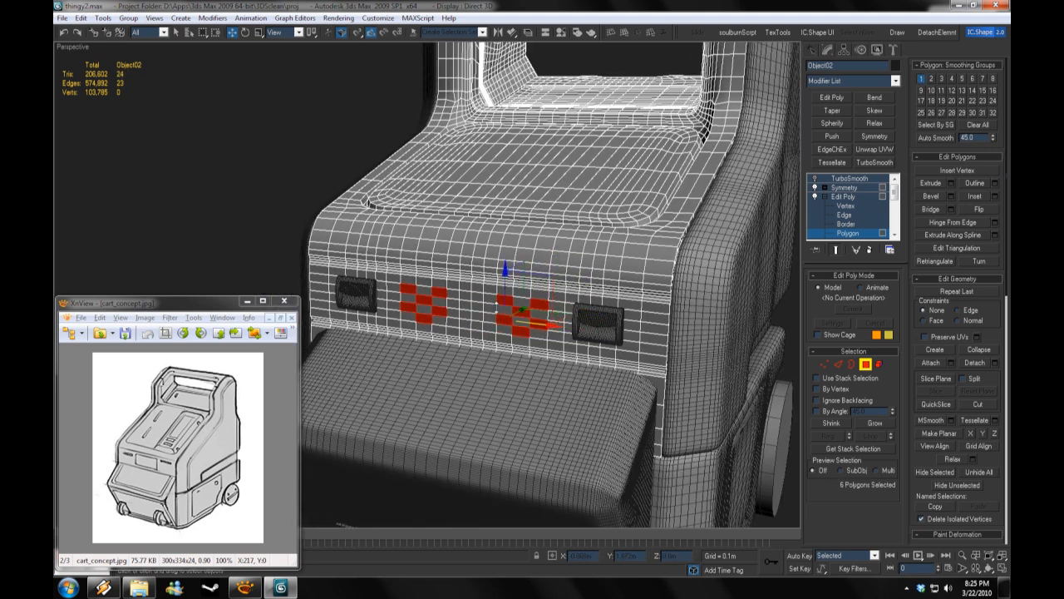
alt+middle_drag(480, 294, 464, 314)
alt+middle_drag(634, 348, 555, 312)
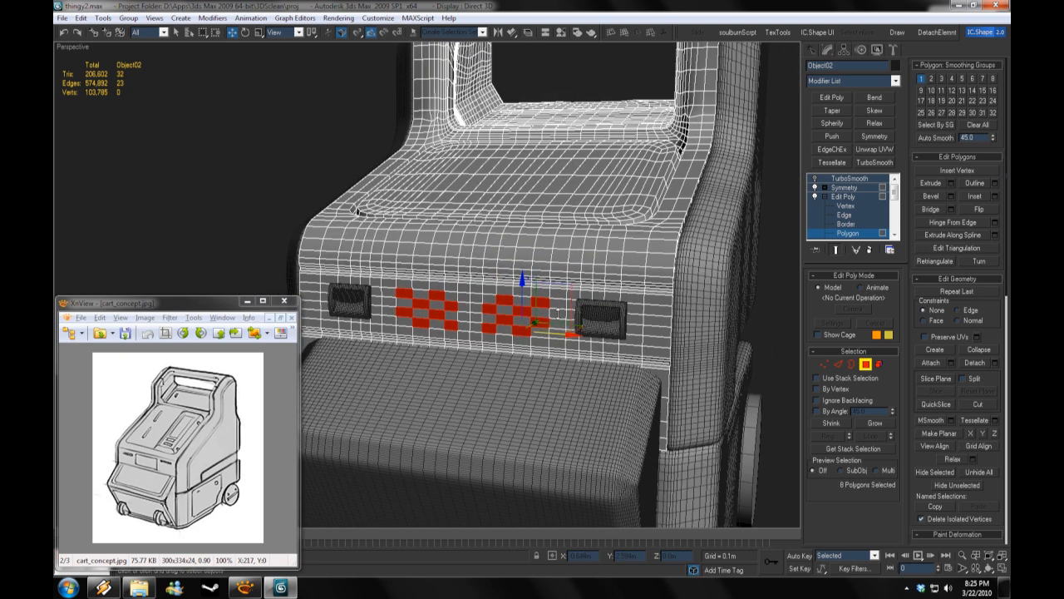
alt+middle_drag(609, 376, 555, 306)
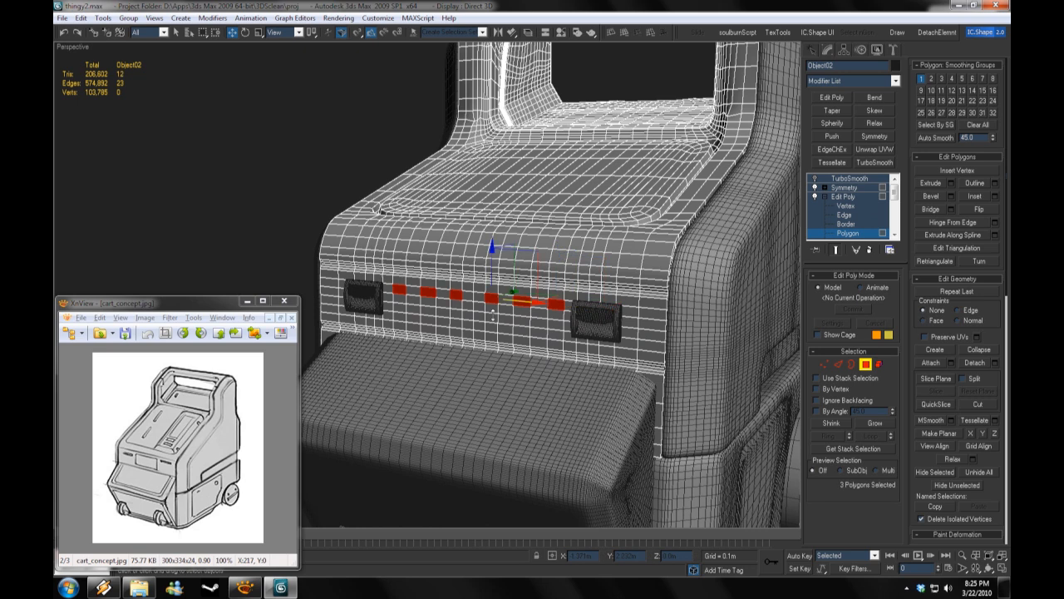
ctrl+click(555, 325)
alt+middle_drag(556, 325, 576, 265)
scroll(576, 264, up, 3)
Step: Bevel the checkerboard polygons inward as a group with a height of about -0.008 m and an outline of -0.003 m
click(951, 183)
click(951, 197)
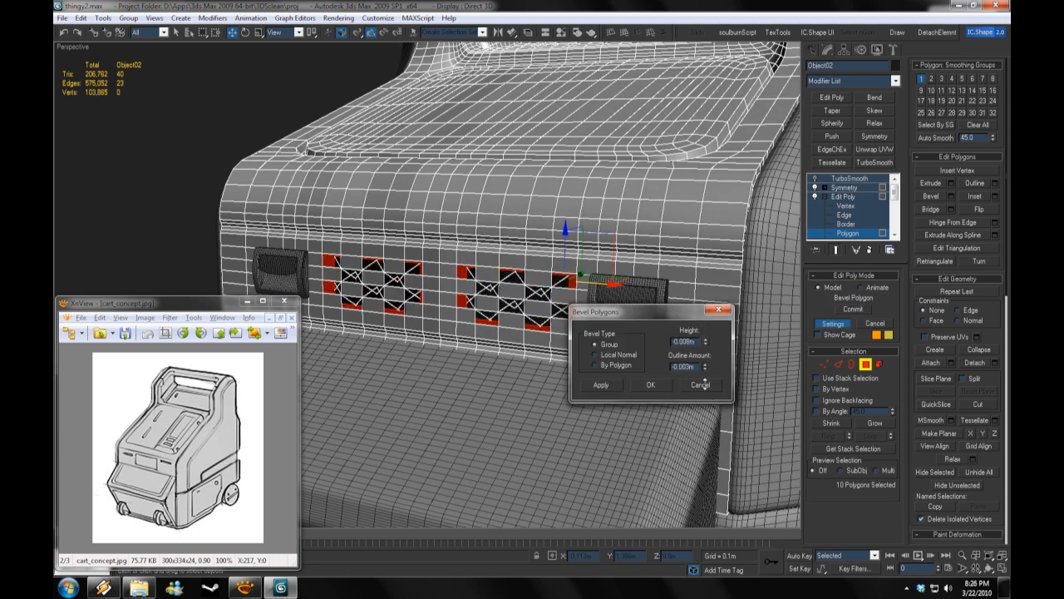
click(650, 384)
Step: Scale the recessed checkerboard geometry vertically and check the vent holes with smoothing on
alt+middle_drag(650, 384, 574, 228)
drag(575, 229, 575, 250)
alt+middle_drag(576, 250, 540, 249)
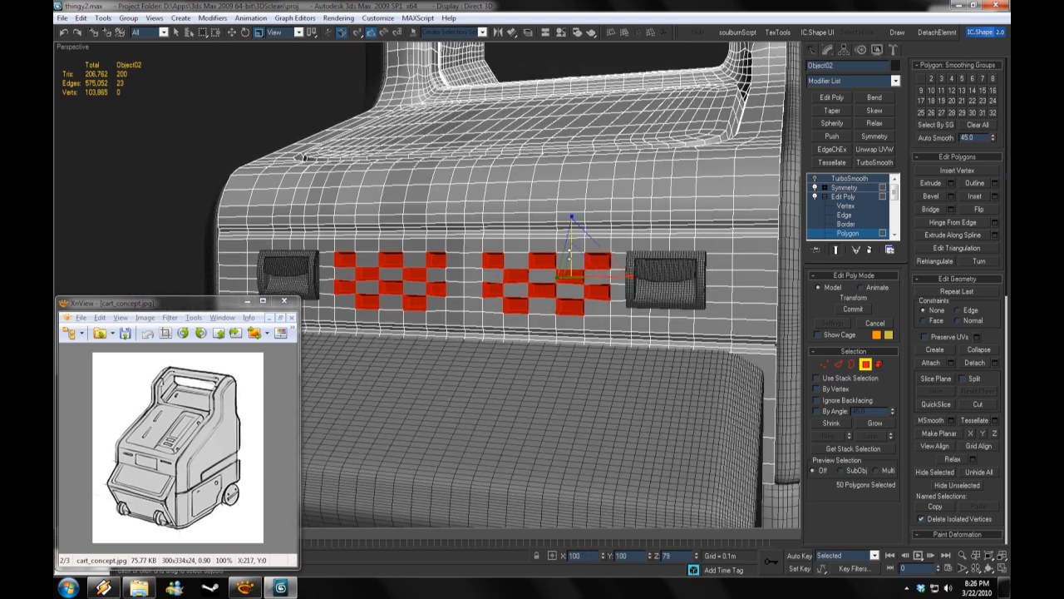
key(1)
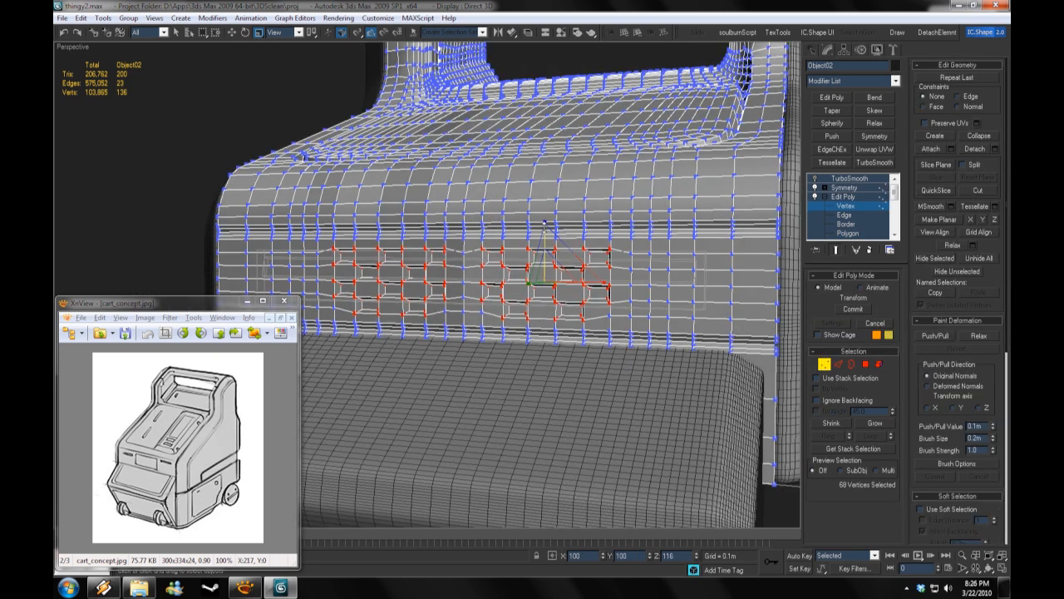
click(838, 187)
key(ctrl+d)
scroll(696, 172, down, 5)
alt+middle_drag(697, 173, 494, 262)
click(541, 270)
scroll(540, 270, up, 8)
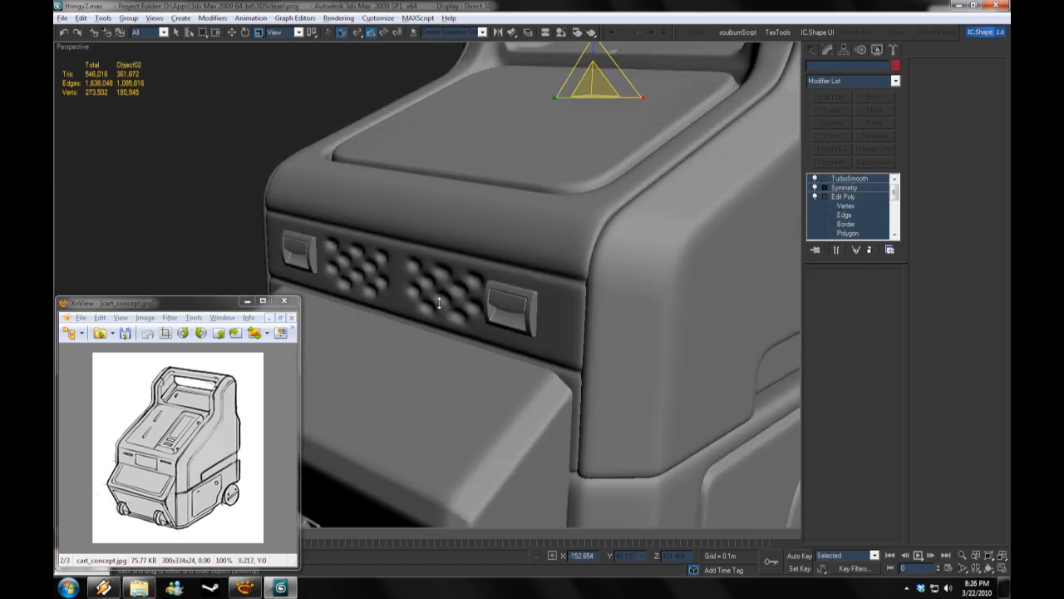
Step: Select the inner wall edges of the vent recesses in the Edit Poly and connect them with supporting loops
click(843, 196)
click(848, 233)
right_click(579, 231)
click(615, 261)
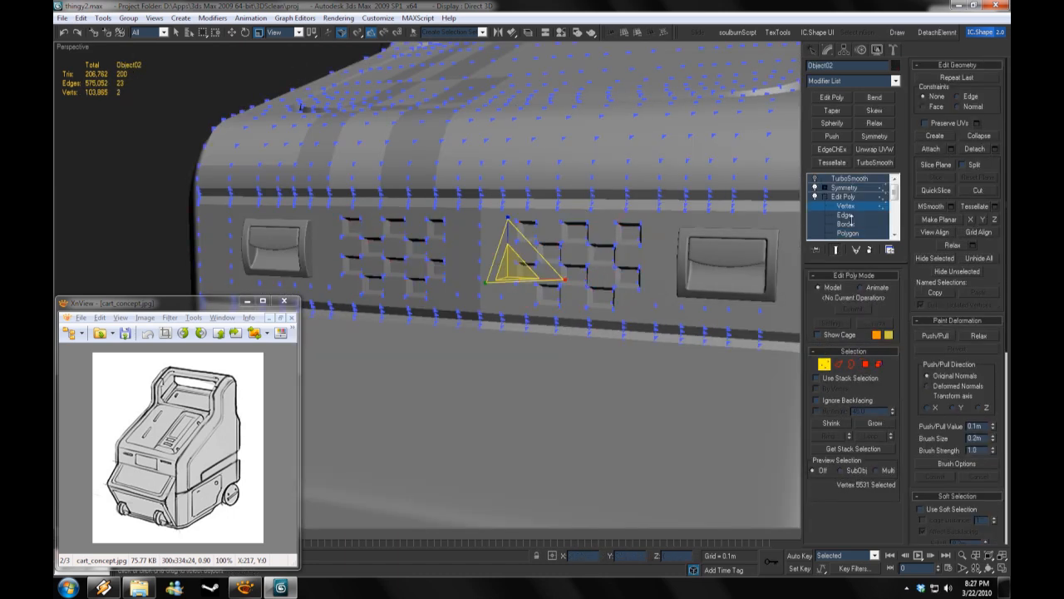
click(844, 215)
right_click(73, 47)
click(93, 99)
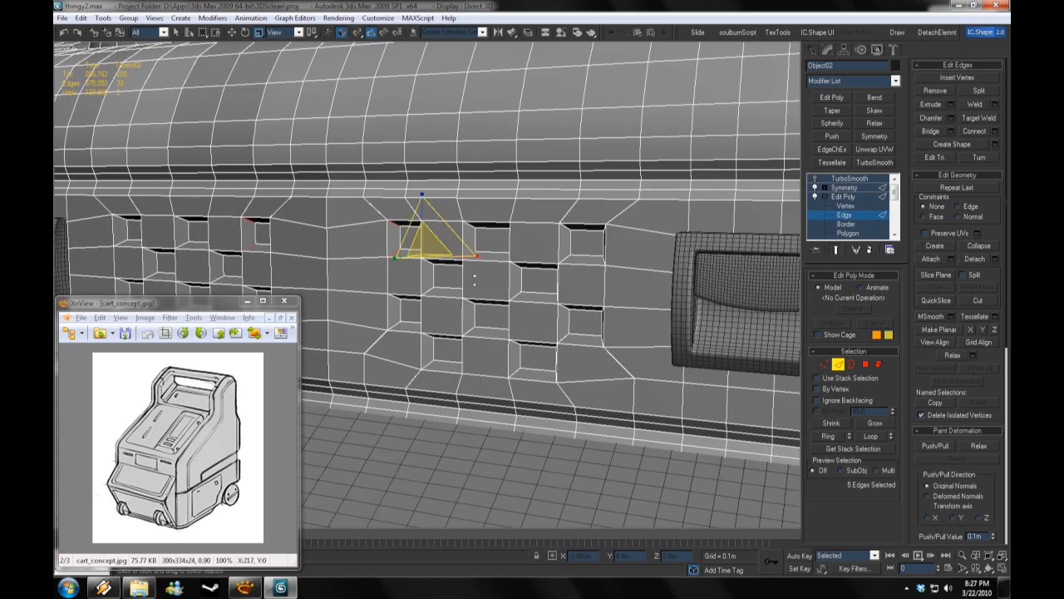
ctrl+click(562, 389)
ctrl+click(602, 333)
ctrl+click(628, 292)
click(994, 131)
click(703, 337)
Step: Examine the smoothed vent holes, and return to the unsmoothed half with its edges displayed
click(850, 178)
key(F4)
alt+middle_drag(566, 246, 760, 256)
key(2)
alt+middle_drag(188, 211, 565, 302)
scroll(565, 302, down, 3)
right_click(95, 60)
click(140, 114)
scroll(499, 274, up, 3)
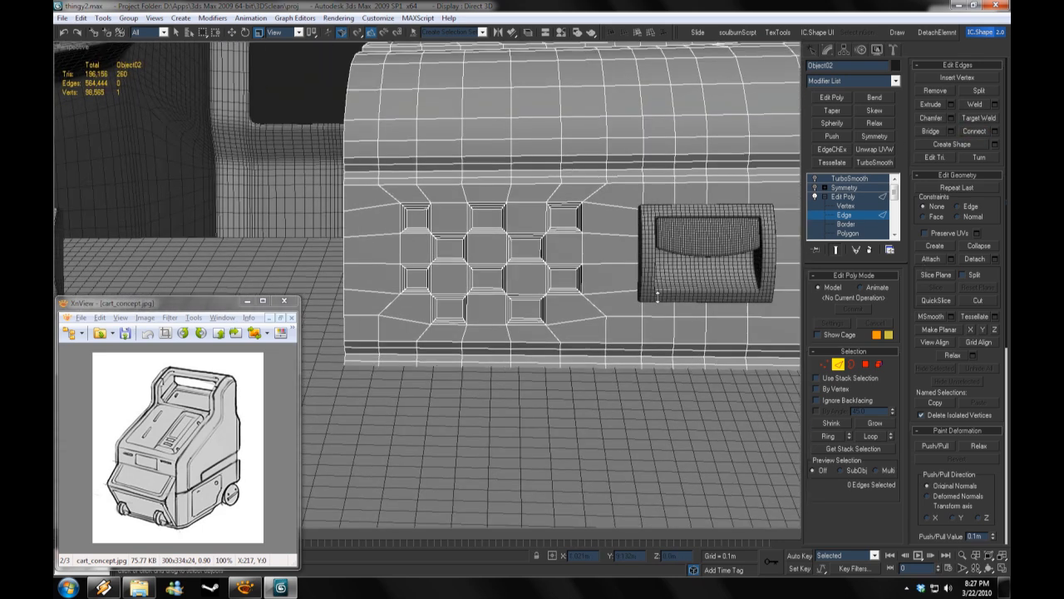
Step: Move the columns of vent vertices sideways along X to even out the hole widths and spacing
key(1)
click(433, 268)
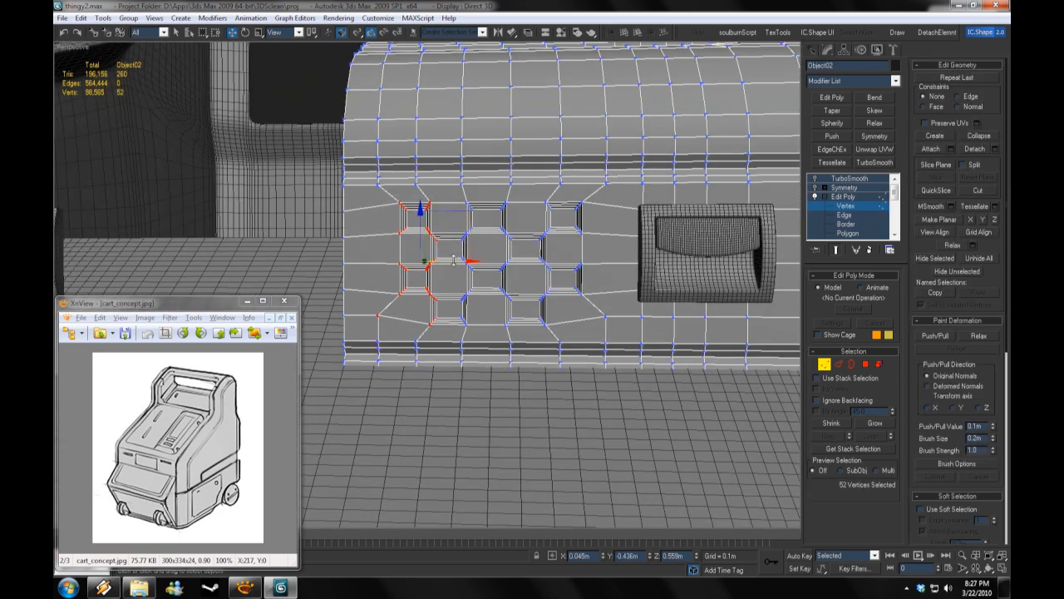
alt+middle_drag(454, 260, 455, 263)
drag(456, 263, 456, 263)
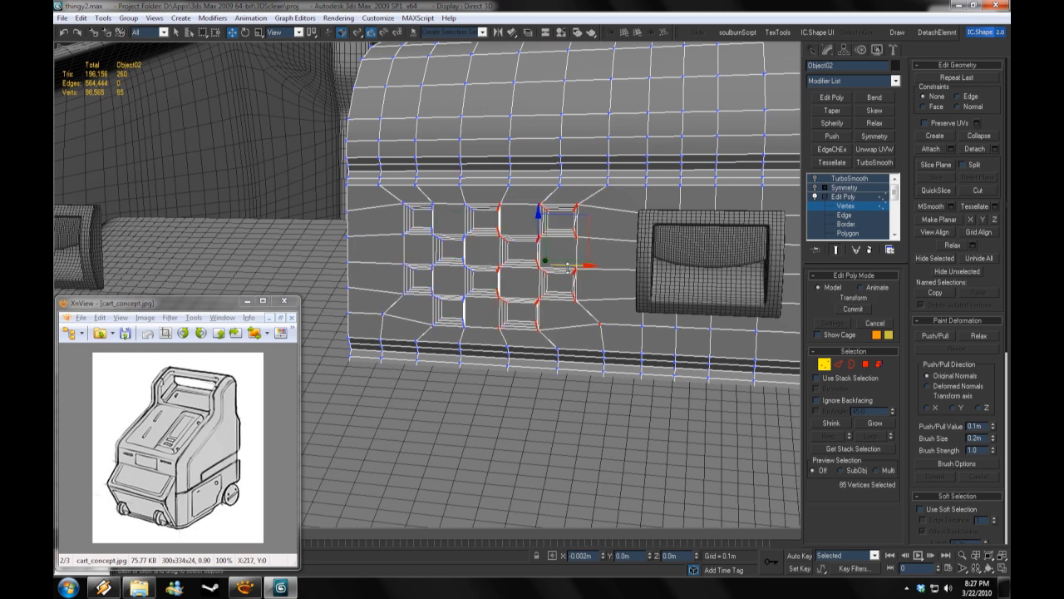
scroll(607, 301, down, 4)
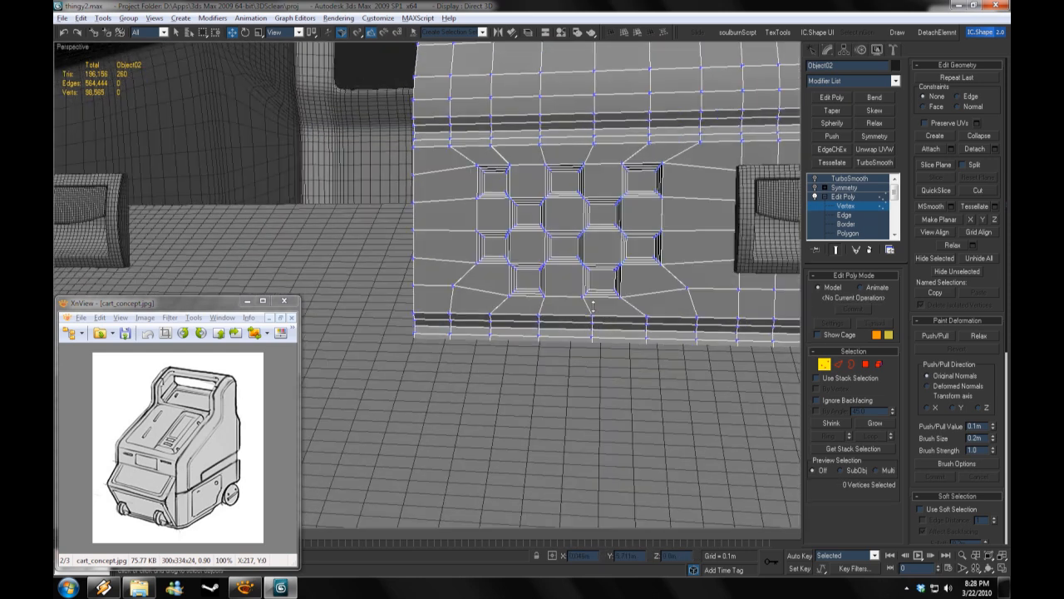
Step: Turn the body's Symmetry and TurboSmooth back on and compare the vent holes with their unsmoothed mesh
click(844, 187)
right_click(247, 167)
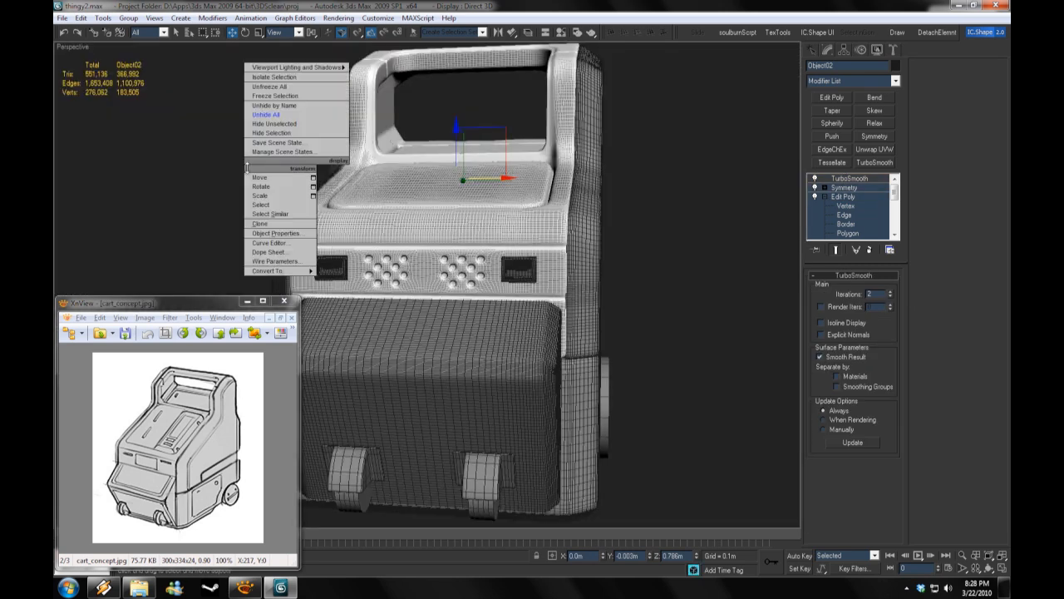
scroll(407, 299, up, 4)
alt+middle_drag(408, 299, 465, 283)
scroll(466, 283, up, 3)
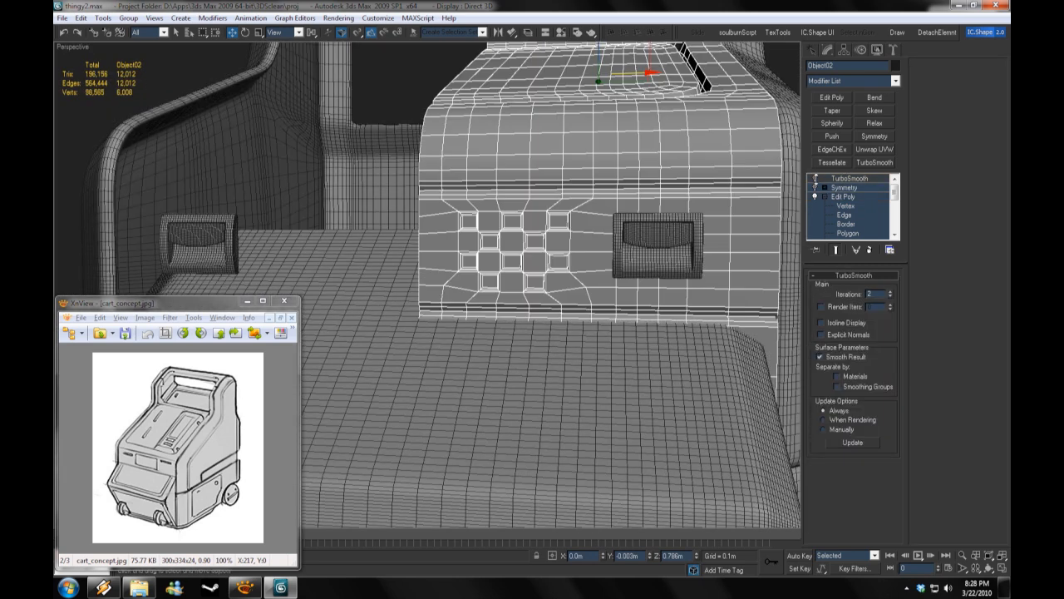
click(848, 233)
click(850, 178)
scroll(356, 215, down, 6)
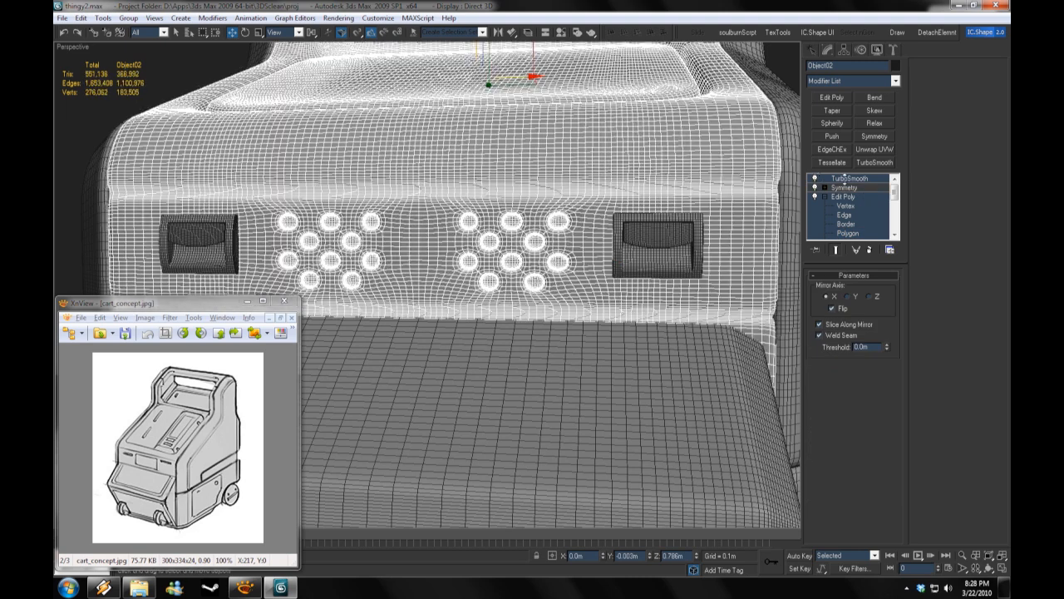
Step: Deselect the front body and hide the edges to view the whole shaded cart
key(ctrl+d)
click(72, 47)
click(116, 109)
alt+middle_drag(465, 300, 533, 300)
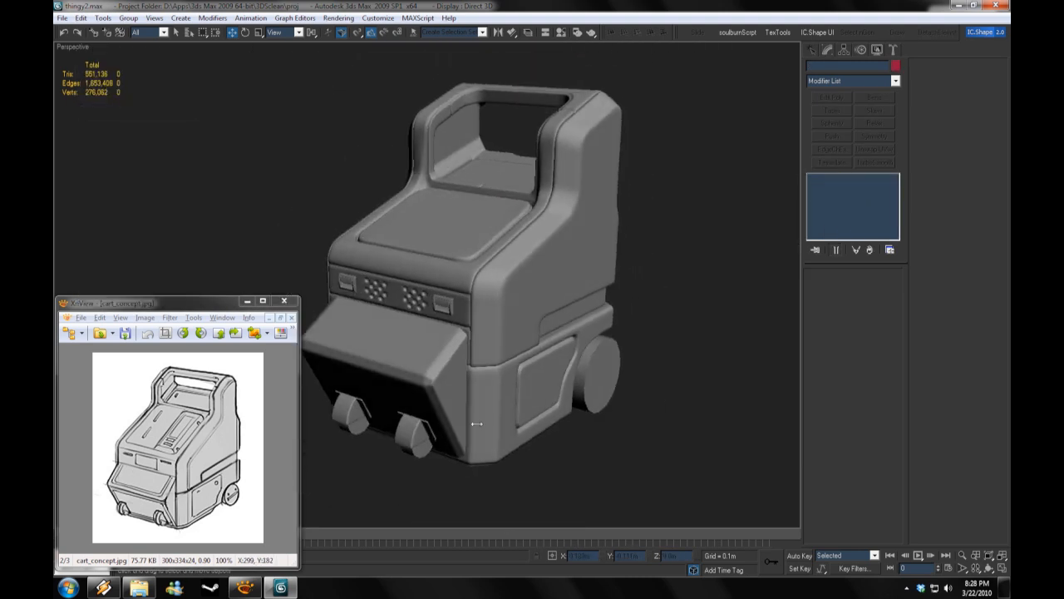
Step: Select the cart's side body and connect the edges across its sloped upper rim to add lengthwise loops
click(513, 257)
click(854, 234)
right_click(73, 50)
click(112, 113)
scroll(582, 283, up, 3)
middle_drag(690, 257, 470, 320)
key(2)
click(995, 131)
click(653, 380)
click(682, 358)
Step: Select a narrow strip of four polygons along the side body's sloped rim and bevel it inward into a slot
scroll(532, 308, up, 3)
key(4)
click(437, 309)
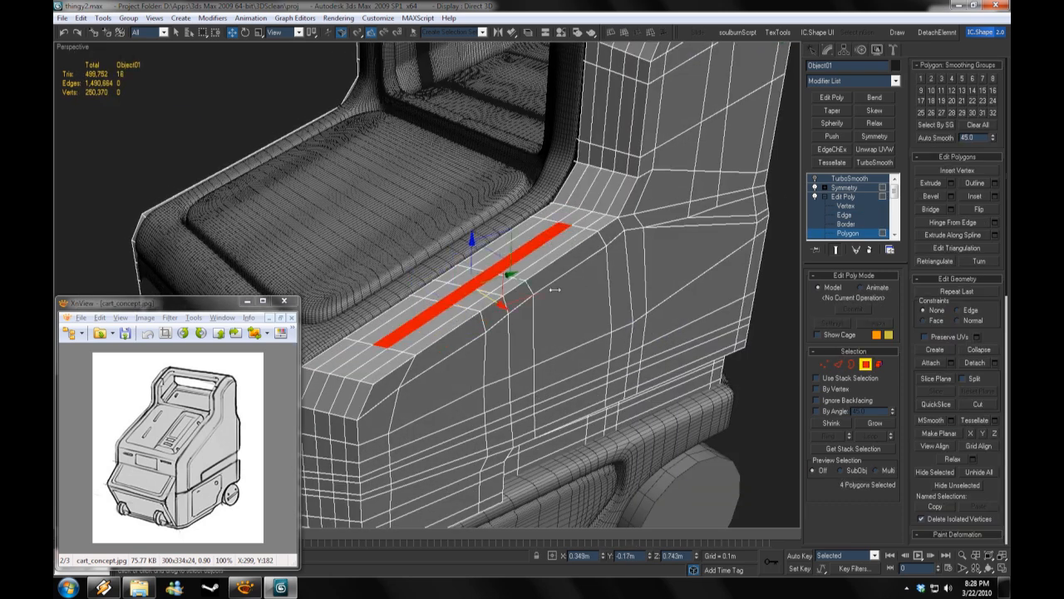
alt+middle_drag(554, 289, 579, 294)
click(952, 196)
click(700, 384)
Step: Select the polygons inside the recessed slot on the side body's sloped rim
alt+middle_drag(631, 350, 307, 86)
key(r)
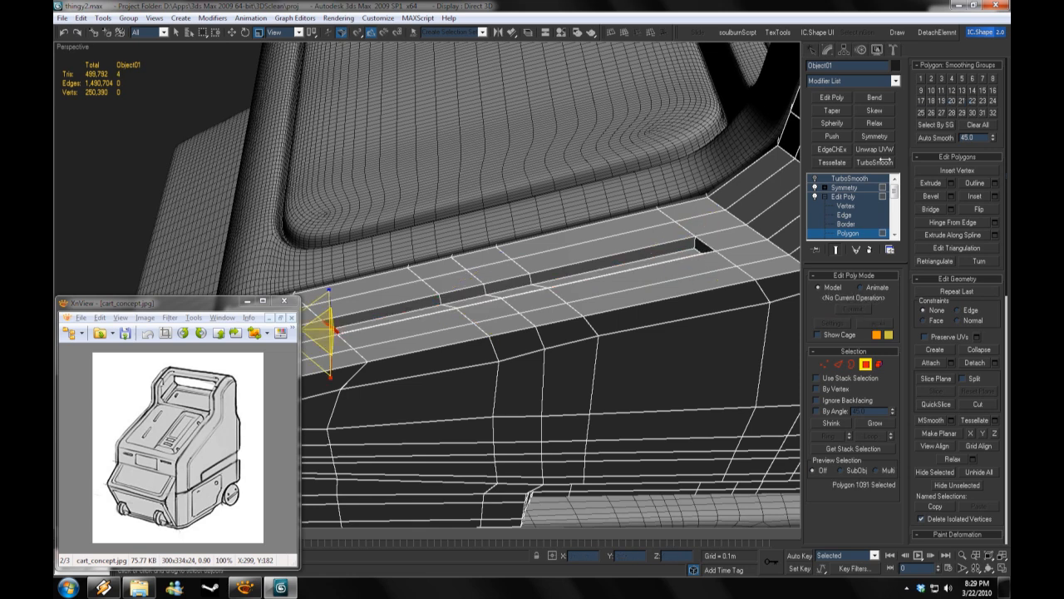
ctrl+click(490, 288)
ctrl+click(391, 311)
alt+middle_drag(391, 311, 591, 422)
ctrl+click(441, 212)
alt+middle_drag(441, 212, 924, 130)
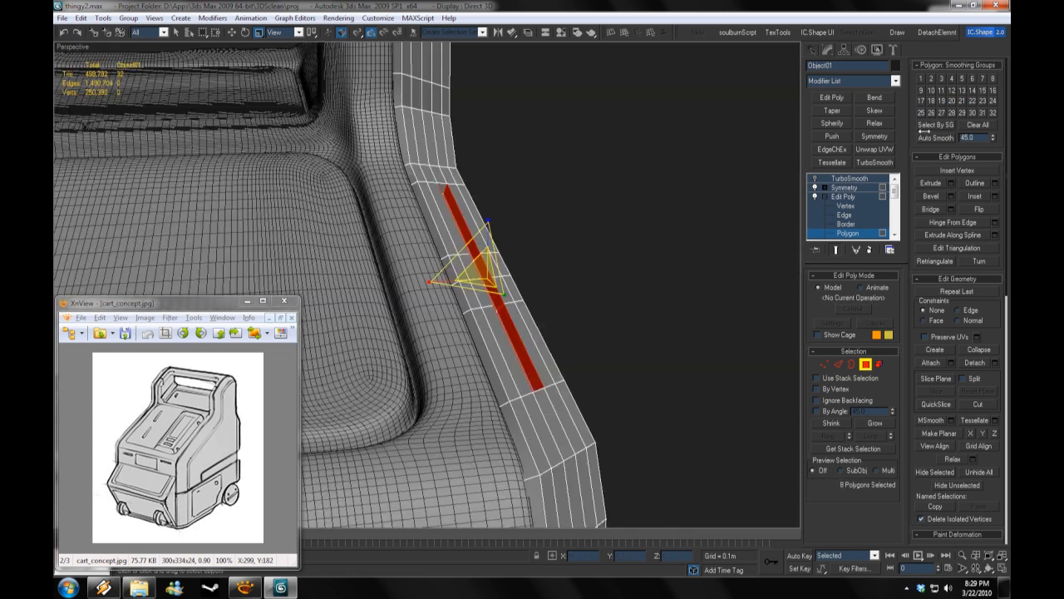
Step: Preview the slot with TurboSmooth on, then deselect the side body and hide the edges to view the whole cart
click(825, 178)
alt+middle_drag(778, 197, 690, 179)
click(815, 178)
click(749, 239)
key(F4)
scroll(616, 241, down, 3)
alt+middle_drag(582, 241, 499, 256)
scroll(499, 257, down, 5)
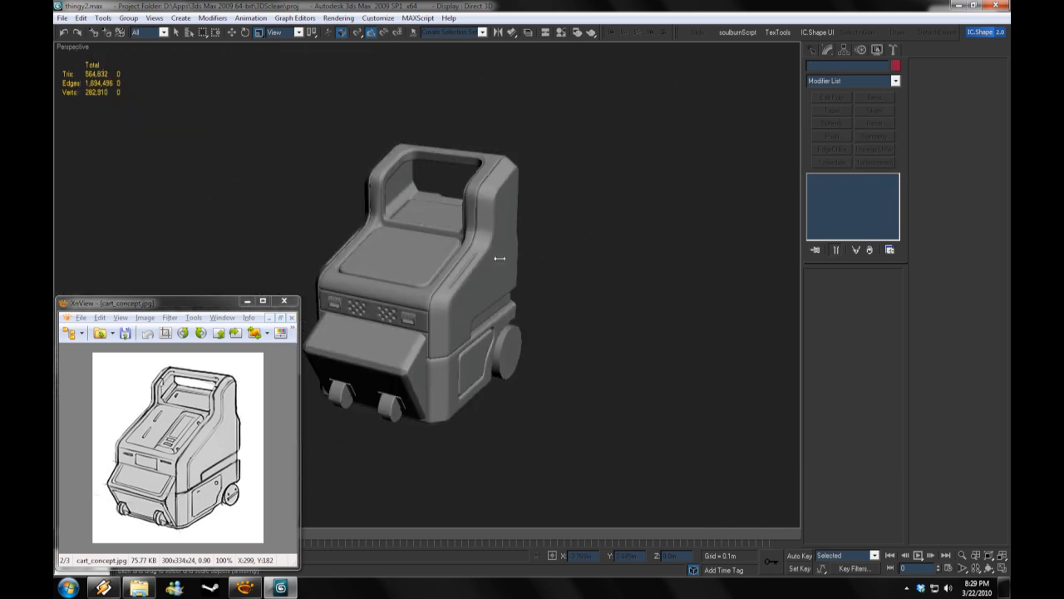
Step: Select all of the side body's polygons, clear their smoothing groups and assign them all to smoothing group 1
scroll(499, 257, up, 5)
click(565, 250)
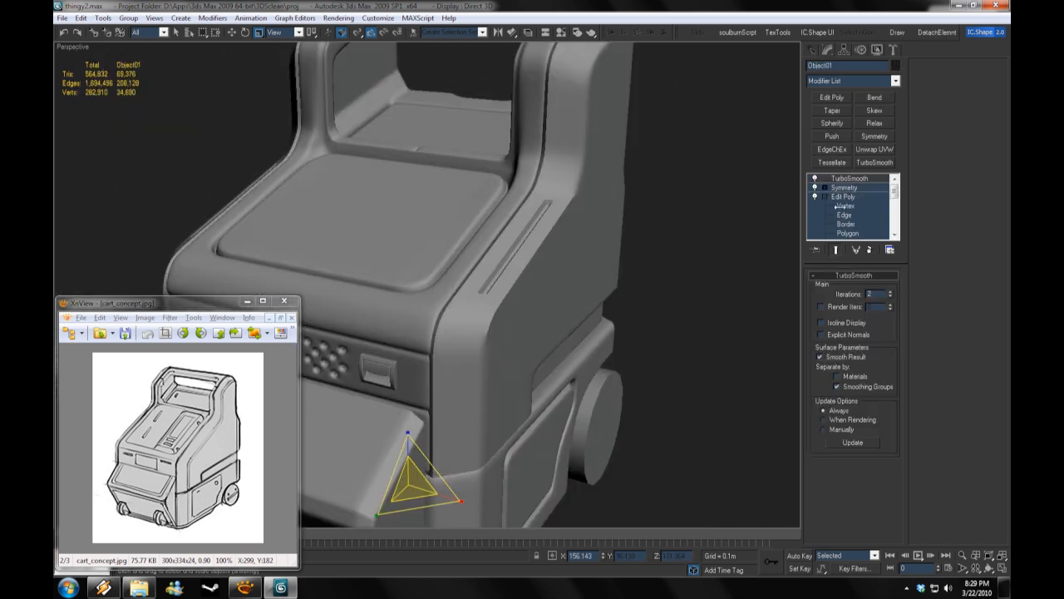
middle_drag(628, 212, 590, 266)
click(846, 233)
click(815, 178)
key(ctrl+a)
middle_drag(740, 366, 761, 342)
scroll(462, 317, up, 5)
scroll(529, 333, down, 5)
click(977, 125)
click(920, 79)
alt+middle_drag(586, 252, 637, 255)
scroll(637, 255, up, 3)
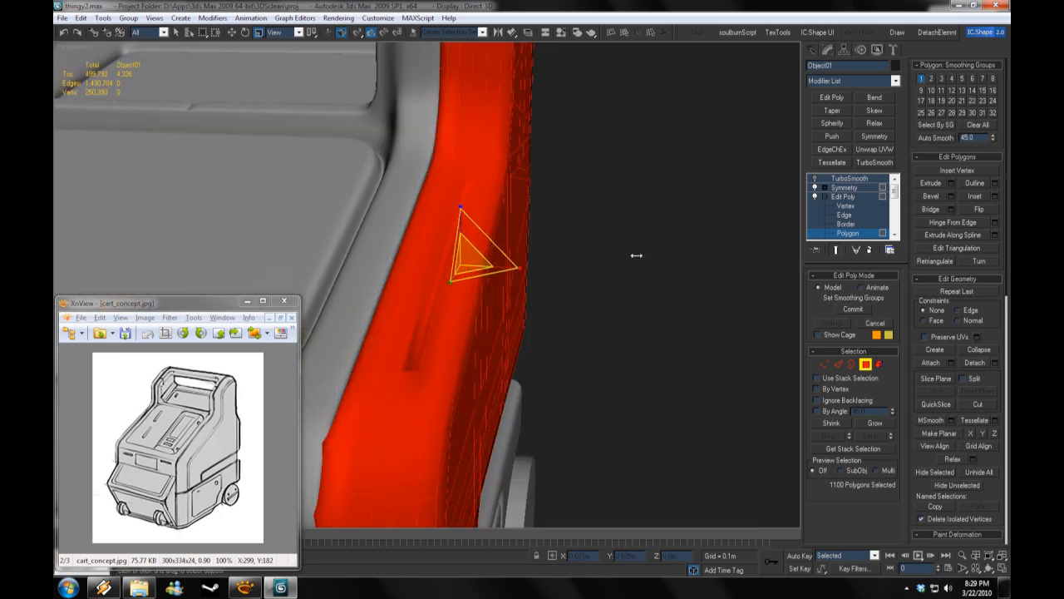
Step: Show the edges again and inspect the rim slot's unsmoothed mesh up close
click(636, 255)
key(F4)
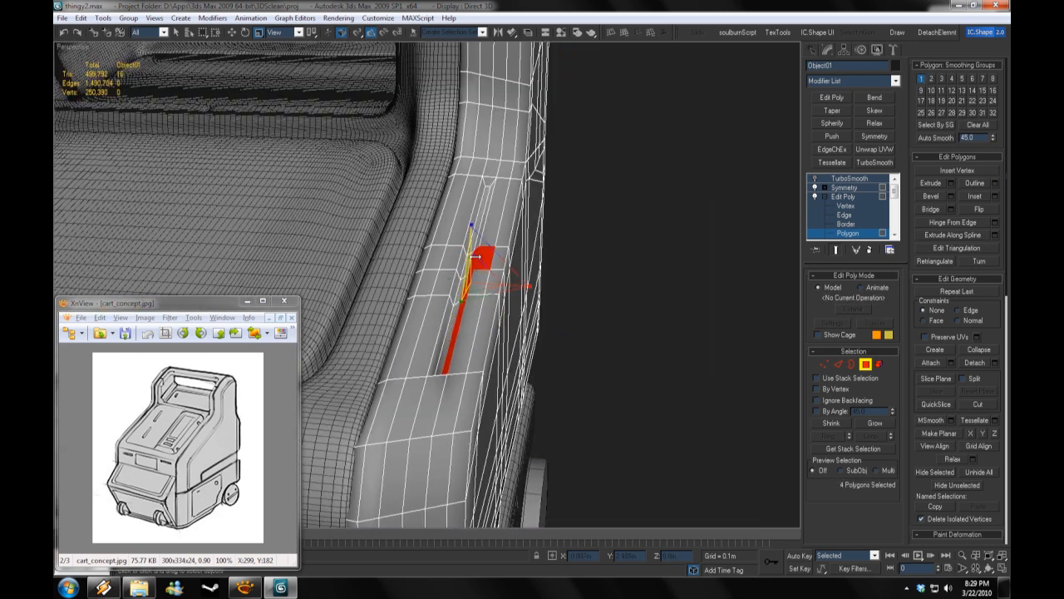
click(502, 166)
alt+middle_drag(501, 166, 421, 304)
scroll(421, 303, up, 3)
click(849, 178)
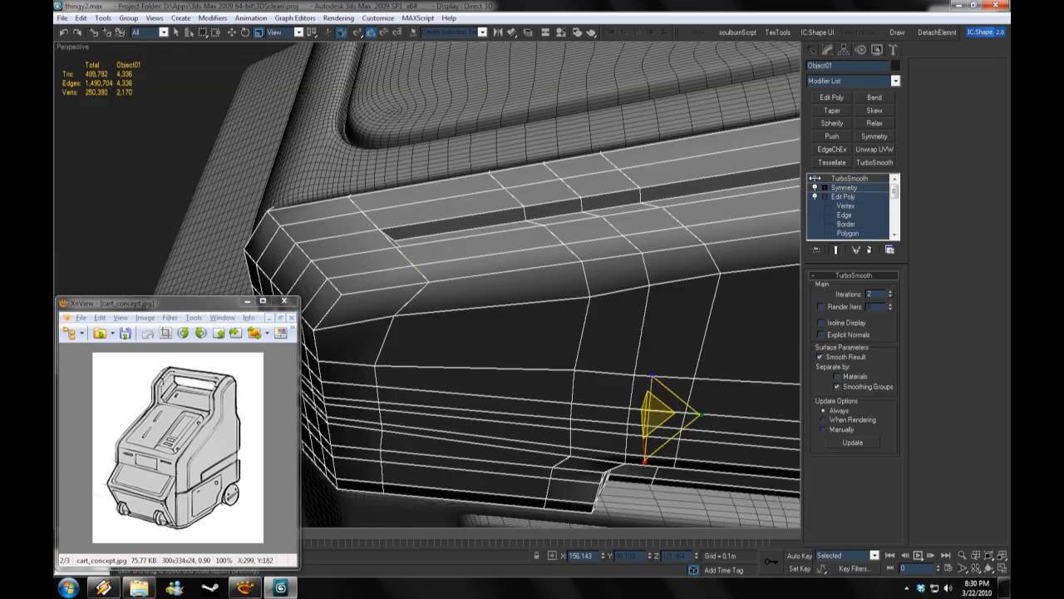
Step: Turn the side body's TurboSmooth back on, deselect it and hide the edges to view the shaded cart
click(815, 178)
scroll(707, 169, down, 3)
click(224, 92)
right_click(76, 46)
click(106, 108)
scroll(546, 195, down, 5)
alt+middle_drag(546, 195, 494, 306)
scroll(527, 375, up, 3)
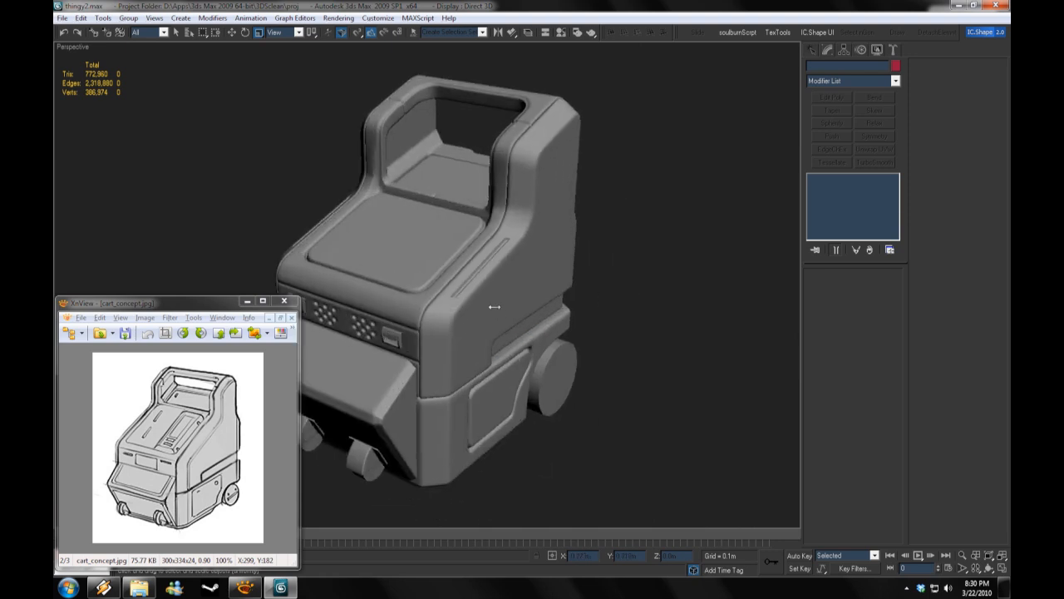
Step: Select the cart's lower base, show its edges and switch to editing its polygons
scroll(466, 404, up, 3)
middle_drag(466, 404, 512, 283)
click(512, 283)
click(840, 216)
right_click(73, 47)
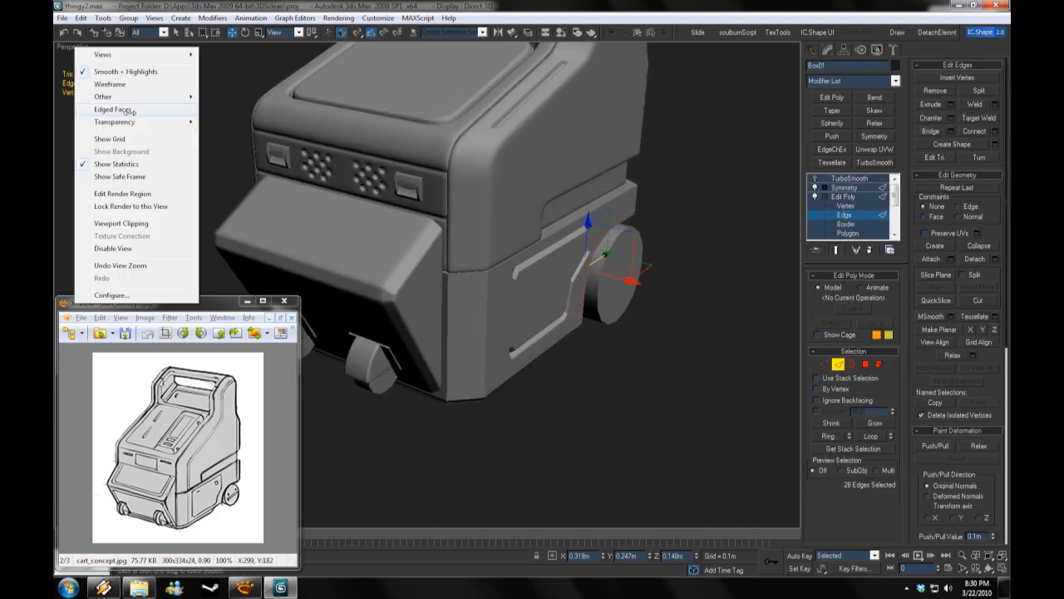
click(121, 110)
middle_drag(560, 351, 557, 335)
scroll(558, 307, up, 1)
click(847, 234)
click(448, 325)
scroll(549, 350, up, 3)
alt+middle_drag(624, 312, 608, 357)
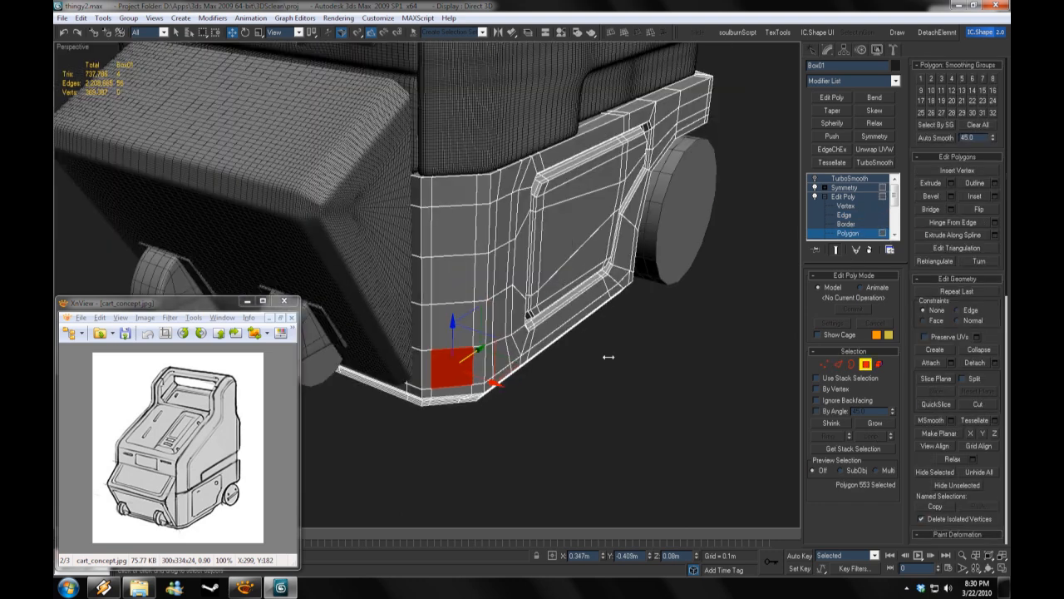
scroll(612, 362, up, 2)
alt+middle_drag(623, 392, 465, 266)
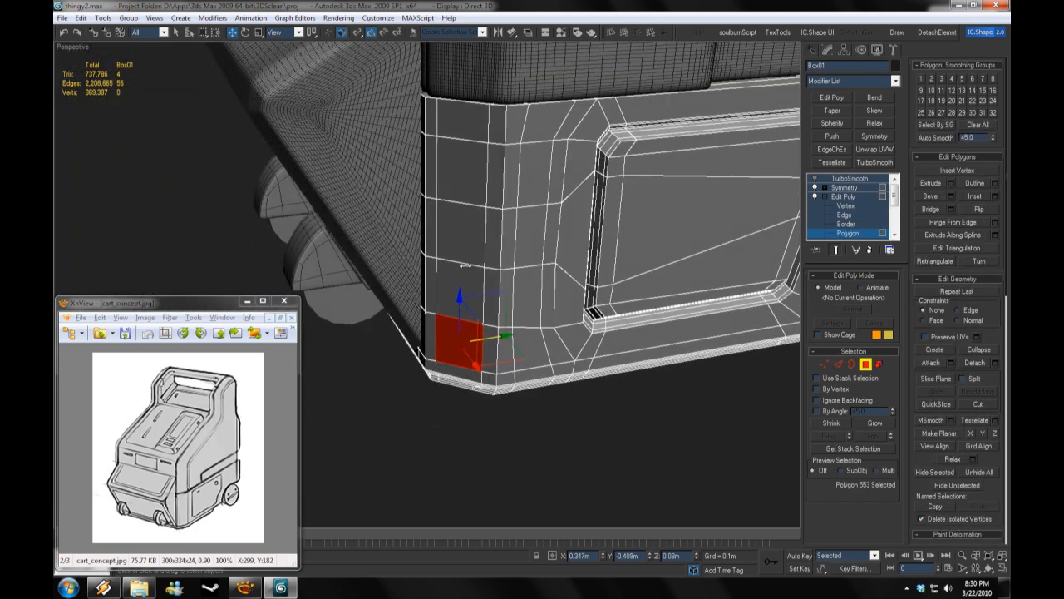
middle_drag(488, 221, 428, 320)
scroll(440, 325, down, 4)
scroll(441, 323, up, 2)
ctrl+click(425, 254)
alt+middle_drag(523, 364, 798, 373)
click(544, 412)
Step: Connect the vertical edges across the lower base's back to add a horizontal edge loop
alt+middle_drag(544, 399, 374, 383)
scroll(557, 363, down, 3)
scroll(558, 449, up, 3)
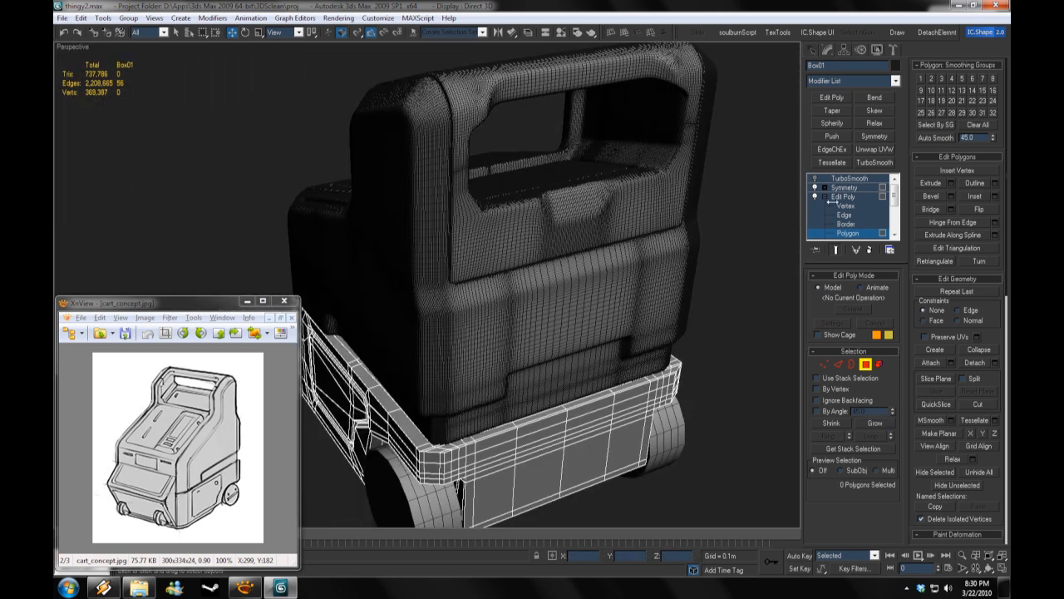
key(2)
alt+middle_drag(624, 333, 532, 358)
click(626, 323)
mouse_move(528, 290)
alt+middle_down()
mouse_move(611, 241)
mouse_move(508, 295)
mouse_move(532, 301)
alt+middle_up()
key(ctrl+shift+e)
click(659, 380)
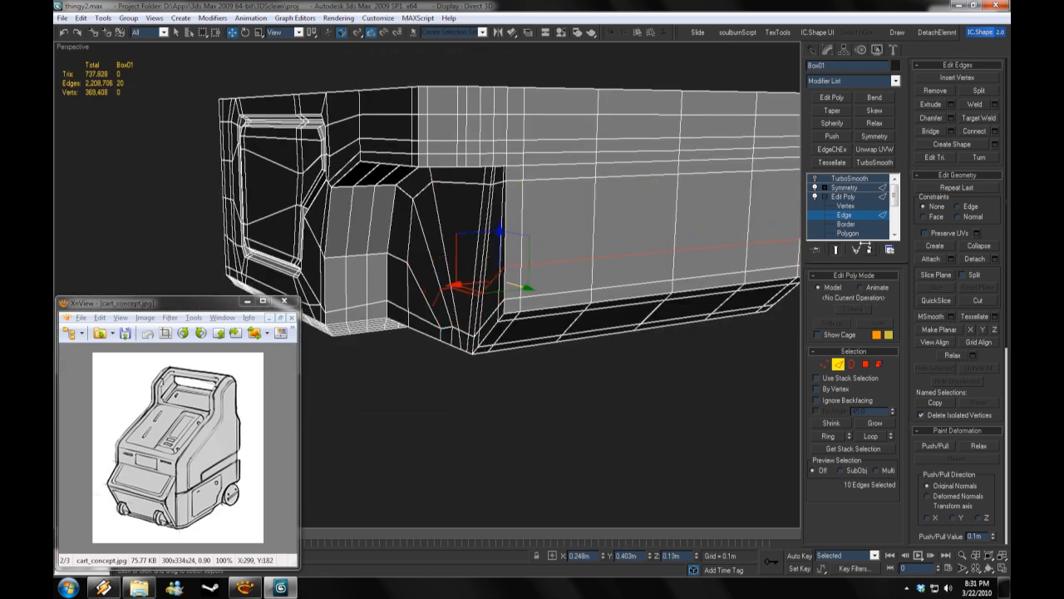
Step: Select the low strip of two polygons on the base's back and bevel it with height -0.013 m and outline 0.0 m
key(4)
click(617, 276)
alt+middle_drag(617, 276, 567, 318)
right_click(565, 319)
right_click(597, 270)
click(619, 220)
ctrl+click(549, 275)
middle_drag(549, 274, 749, 350)
click(501, 289)
scroll(500, 289, down, 2)
scroll(610, 416, up, 2)
ctrl+click(497, 422)
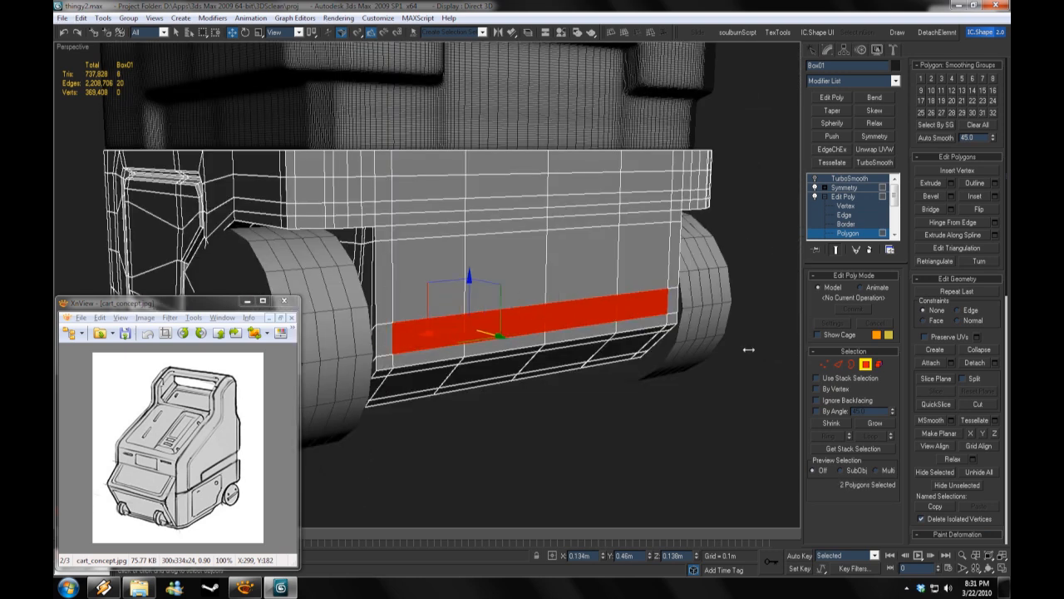
click(952, 196)
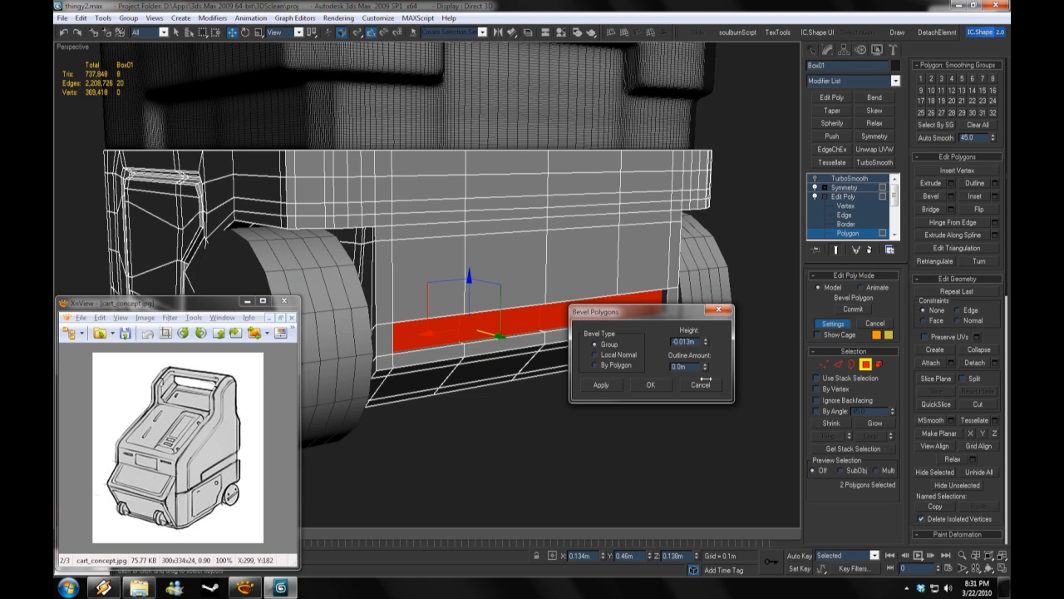
click(654, 385)
alt+middle_drag(632, 366, 561, 328)
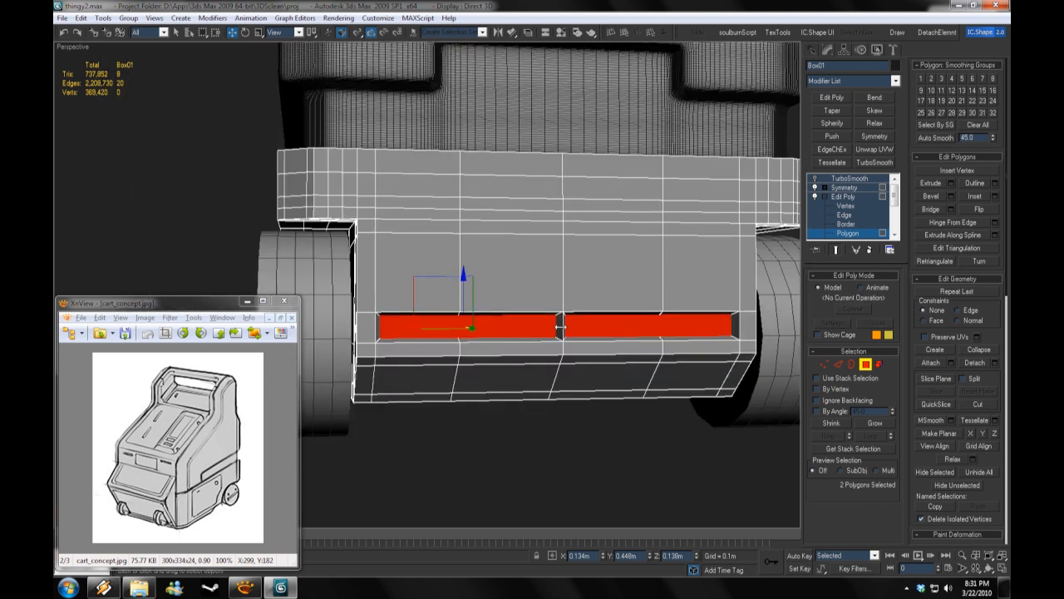
Step: Close the centre gap between the mirrored halves of the base's rear slot and isolate the base
click(847, 215)
click(547, 329)
alt+middle_drag(573, 400, 549, 398)
double_click(403, 291)
right_click(473, 305)
click(504, 265)
Step: Select edge rings around the lower base to examine how the mesh flows from the rear slot
alt+middle_drag(401, 218, 420, 194)
scroll(420, 194, down, 4)
alt+drag(290, 209, 406, 411)
alt+middle_drag(456, 368, 491, 311)
scroll(514, 379, up, 3)
scroll(495, 299, up, 3)
drag(508, 281, 501, 281)
scroll(546, 290, down, 4)
alt+middle_drag(549, 293, 605, 343)
click(452, 344)
click(828, 436)
scroll(499, 345, up, 2)
Step: Raise a vertex on the inner front edge of the base's side panel
mouse_move(541, 346)
alt+middle_down()
mouse_move(512, 359)
mouse_move(532, 353)
alt+middle_up()
middle_drag(301, 291, 458, 309)
scroll(458, 309, up, 3)
ctrl+click(368, 280)
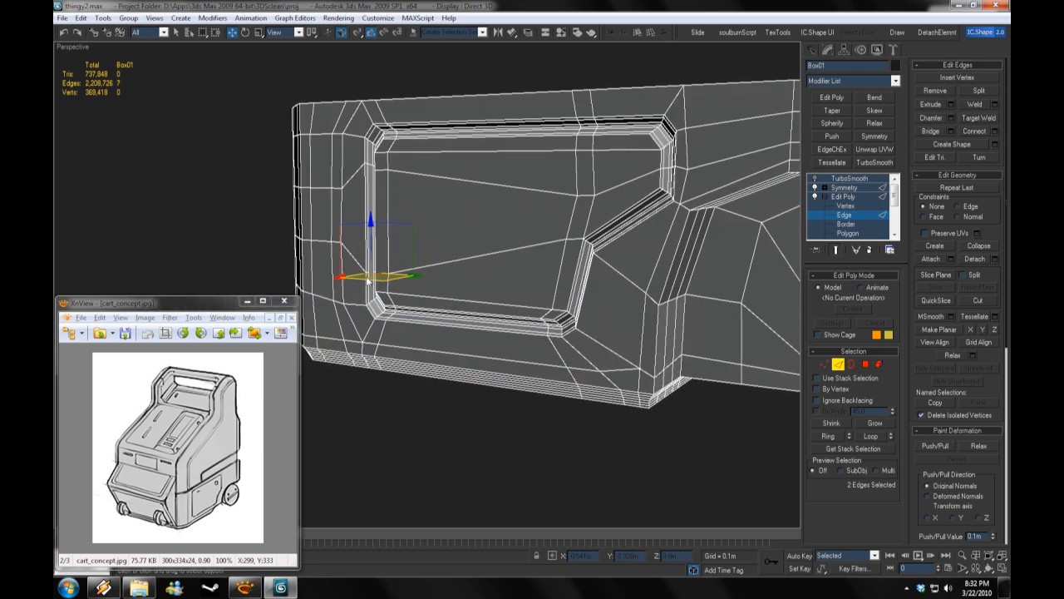
scroll(375, 280, down, 4)
alt+middle_drag(376, 280, 532, 267)
scroll(532, 268, up, 4)
click(611, 403)
click(847, 206)
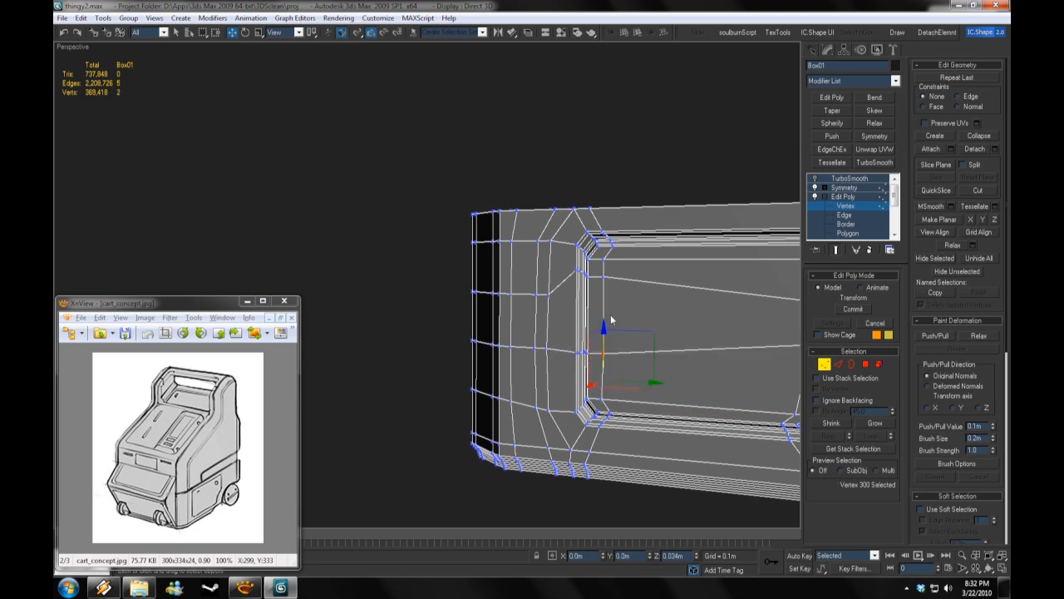
Step: Connect the ring of vertical edges around the base's lower section with one segment and select the vertices at the side panel's angled corner
scroll(611, 319, down, 4)
middle_drag(741, 342, 598, 345)
scroll(598, 345, up, 3)
click(844, 215)
alt+middle_drag(707, 365, 665, 370)
click(730, 393)
key(alt+r)
click(846, 206)
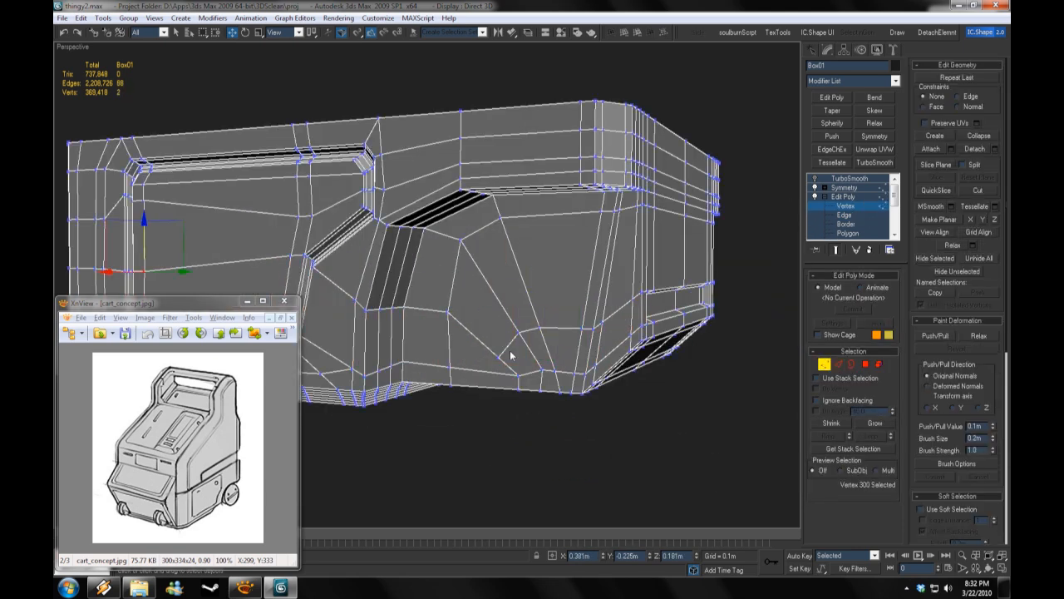
key(2)
scroll(623, 358, down, 3)
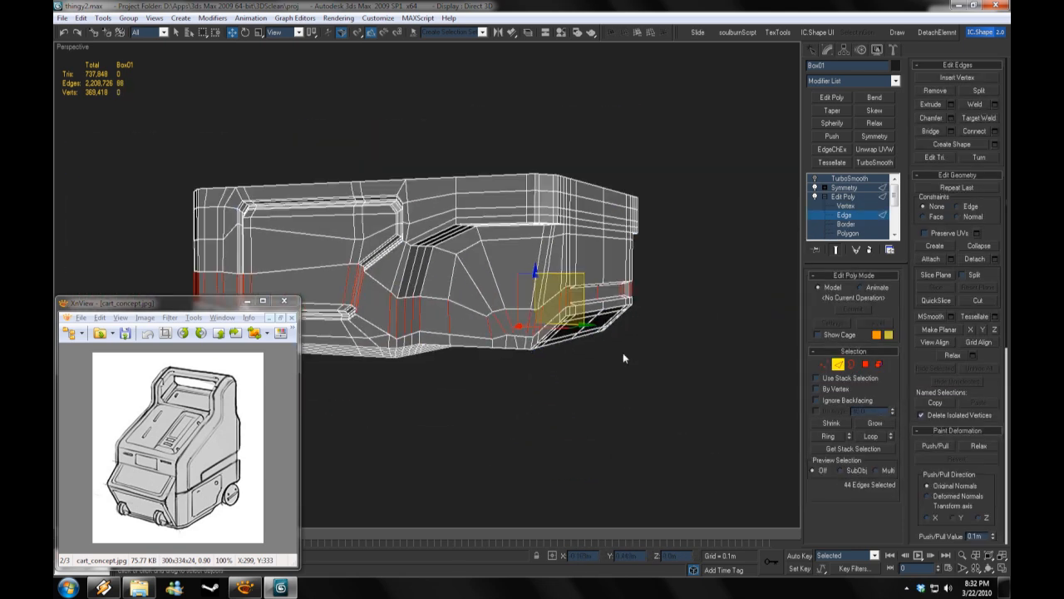
click(992, 131)
click(649, 379)
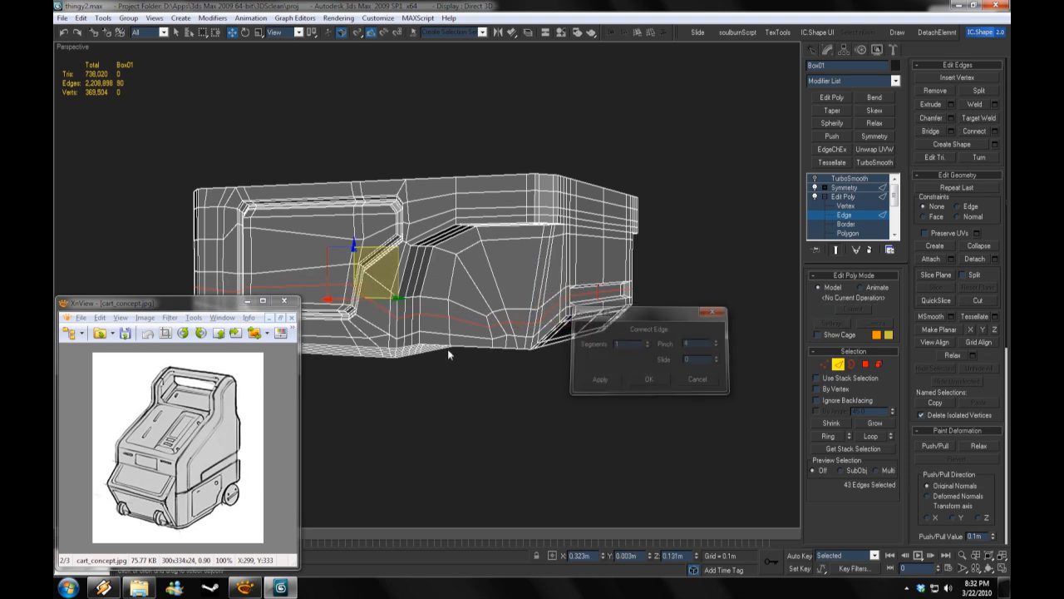
scroll(447, 349, up, 5)
key(1)
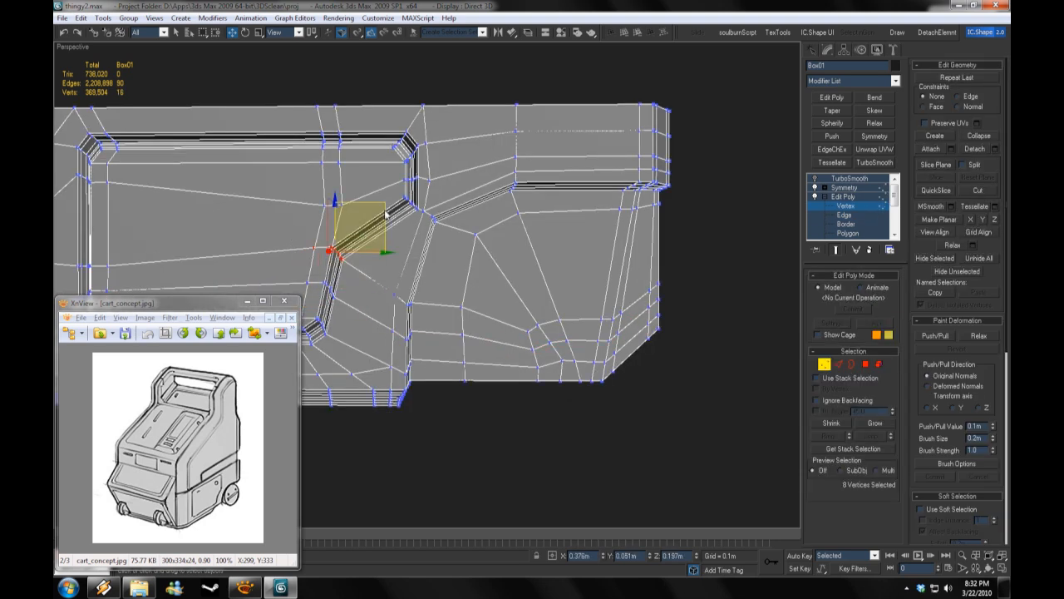
Step: Deselect the base with its smoothing on and hide the edges to inspect the rear slot
click(849, 178)
click(721, 158)
scroll(582, 125, down, 4)
right_click(74, 49)
click(104, 112)
alt+middle_drag(504, 264, 598, 208)
scroll(598, 208, down, 3)
scroll(599, 209, up, 4)
alt+middle_drag(582, 303, 674, 275)
scroll(674, 275, up, 2)
Step: Reselect the base with TurboSmooth off, connect the edges around the rear slot to add a supporting loop, and show the edges
click(675, 275)
click(814, 179)
click(857, 216)
click(995, 132)
click(645, 371)
right_click(73, 47)
click(104, 112)
click(826, 178)
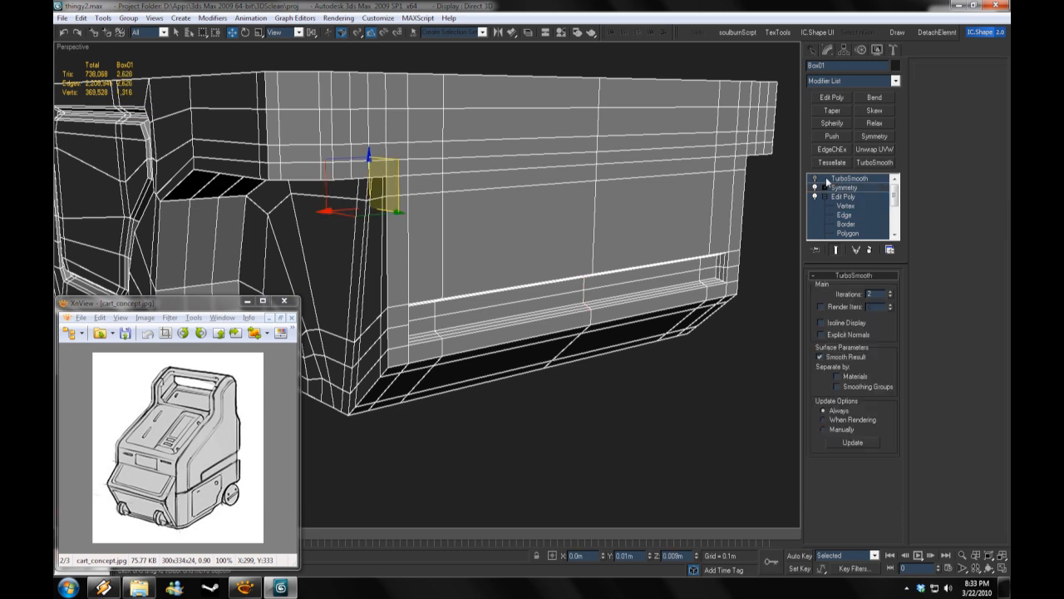
Step: Preview the base's smoothed surface with TurboSmooth on and edged faces hidden, and switch the smoothing off again
click(815, 179)
click(522, 380)
right_click(73, 47)
click(104, 112)
scroll(495, 324, down, 5)
click(566, 270)
click(815, 179)
Step: Show edged faces and connect an edge ring on the base beside its side recess to add a supporting edge loop
click(838, 217)
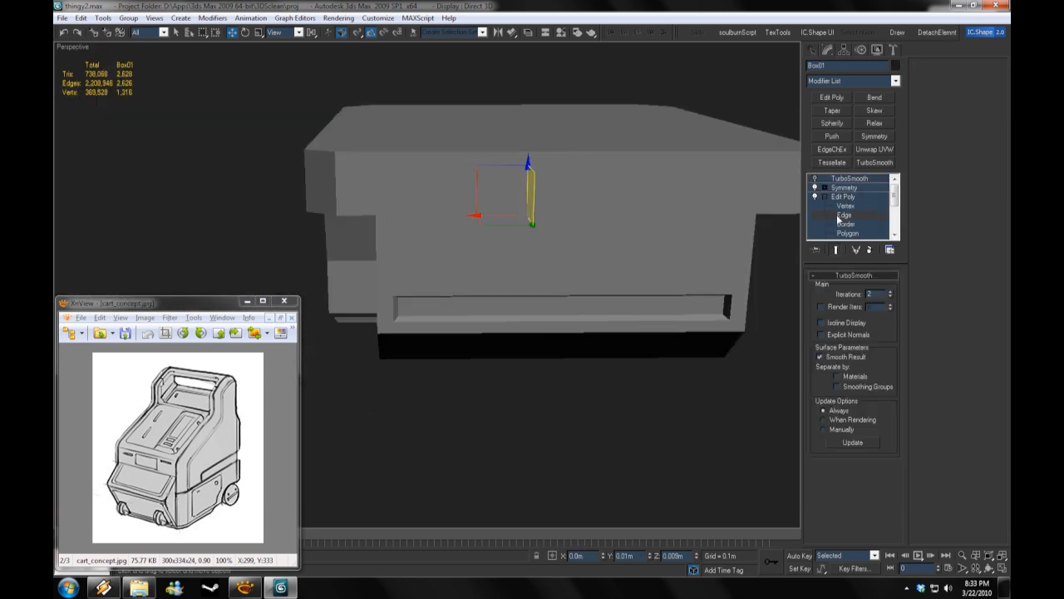
right_click(74, 48)
click(104, 113)
click(389, 222)
key(alt+r)
scroll(427, 278, down, 5)
alt+middle_drag(427, 278, 597, 294)
click(995, 131)
click(645, 377)
scroll(466, 308, up, 3)
mouse_move(624, 349)
alt+middle_down()
mouse_move(449, 312)
mouse_move(561, 318)
alt+middle_up()
Step: Check the base's smoothed corners without edged faces, and return to the unsmoothed mesh
click(841, 178)
click(814, 178)
click(524, 387)
right_click(87, 48)
click(110, 109)
right_click(637, 363)
click(513, 249)
click(815, 179)
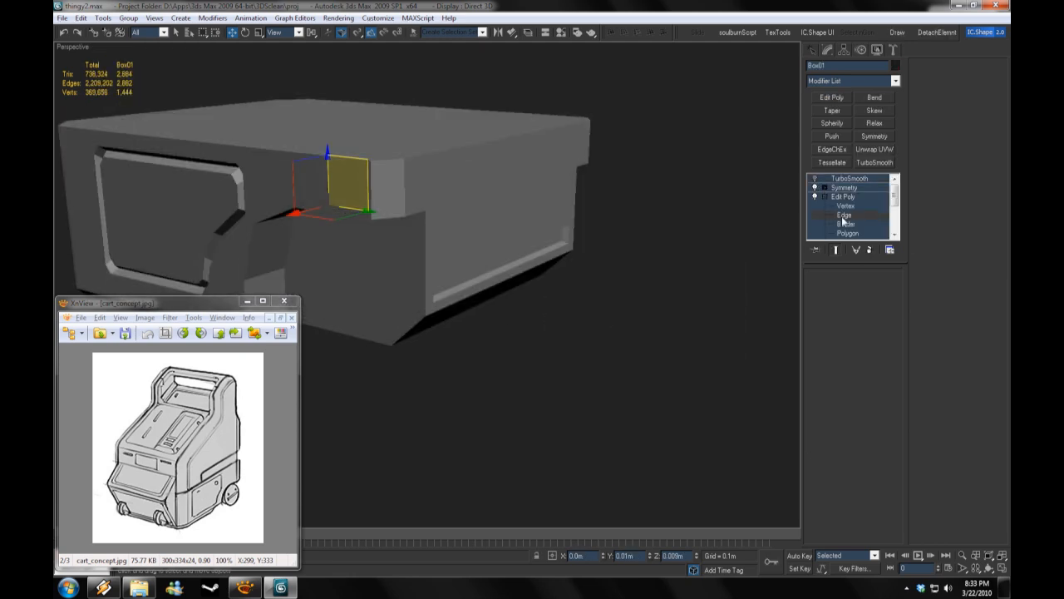
Step: Select the vertices along the base's long side recess in the Right view and scale them
click(844, 216)
right_click(81, 48)
click(111, 108)
scroll(360, 236, up, 3)
alt+middle_drag(533, 275, 418, 262)
key(1)
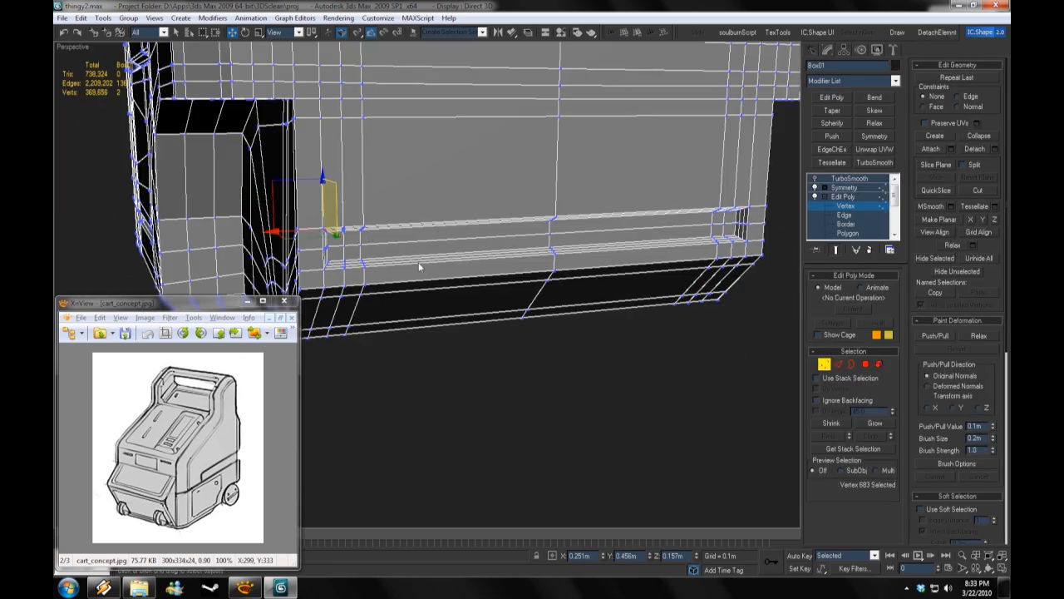
click(1002, 569)
scroll(353, 182, down, 3)
middle_drag(353, 181, 364, 173)
scroll(666, 142, down, 4)
drag(206, 302, 715, 113)
scroll(248, 368, up, 6)
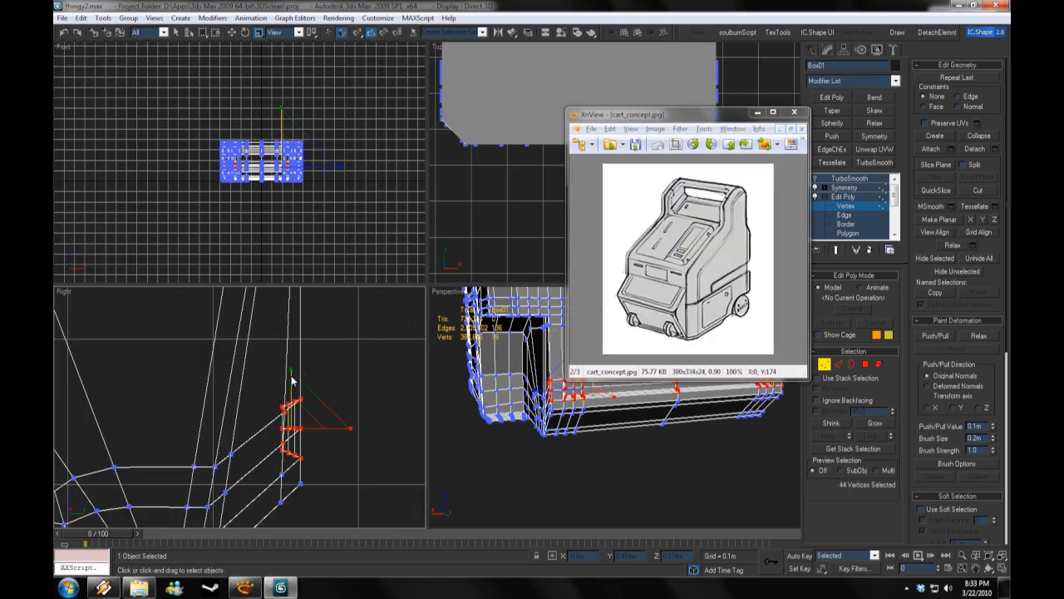
drag(715, 114, 229, 269)
alt+middle_drag(632, 399, 582, 374)
click(1002, 569)
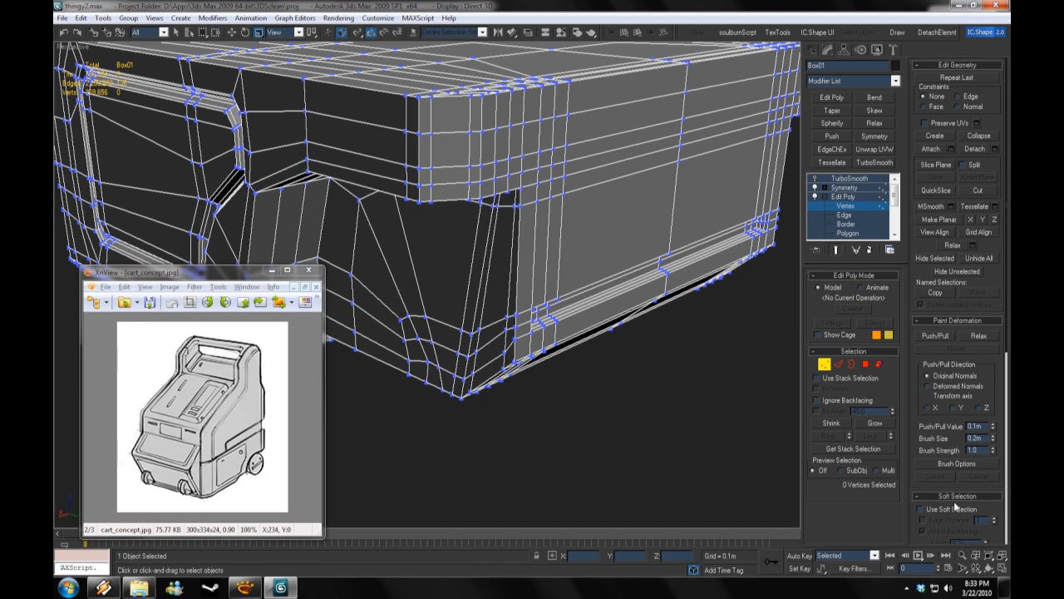
Step: Turn the base's TurboSmooth back on and hide edged faces to review the whole cart
click(849, 178)
click(815, 178)
click(582, 449)
right_click(65, 49)
click(92, 112)
scroll(634, 338, down, 5)
alt+middle_drag(634, 337, 612, 365)
scroll(536, 349, up, 3)
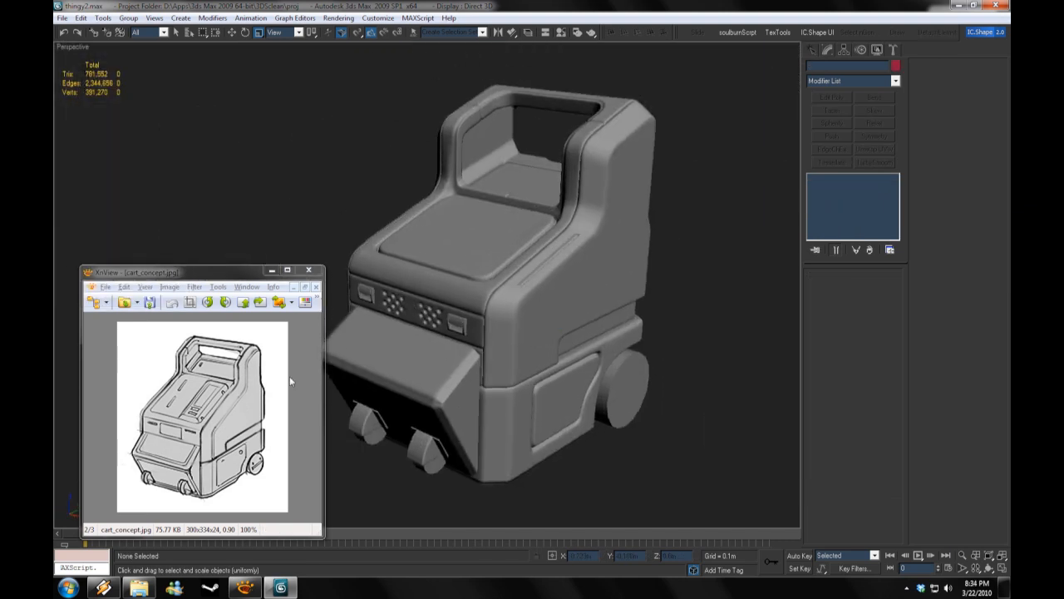
Step: Select the cart's front box and display its unsmoothed Edit Poly cage with edged faces
click(457, 363)
middle_drag(466, 363, 582, 341)
click(849, 233)
right_click(73, 48)
click(117, 112)
click(835, 249)
alt+middle_drag(574, 382, 594, 392)
scroll(593, 392, up, 3)
click(581, 310)
click(843, 197)
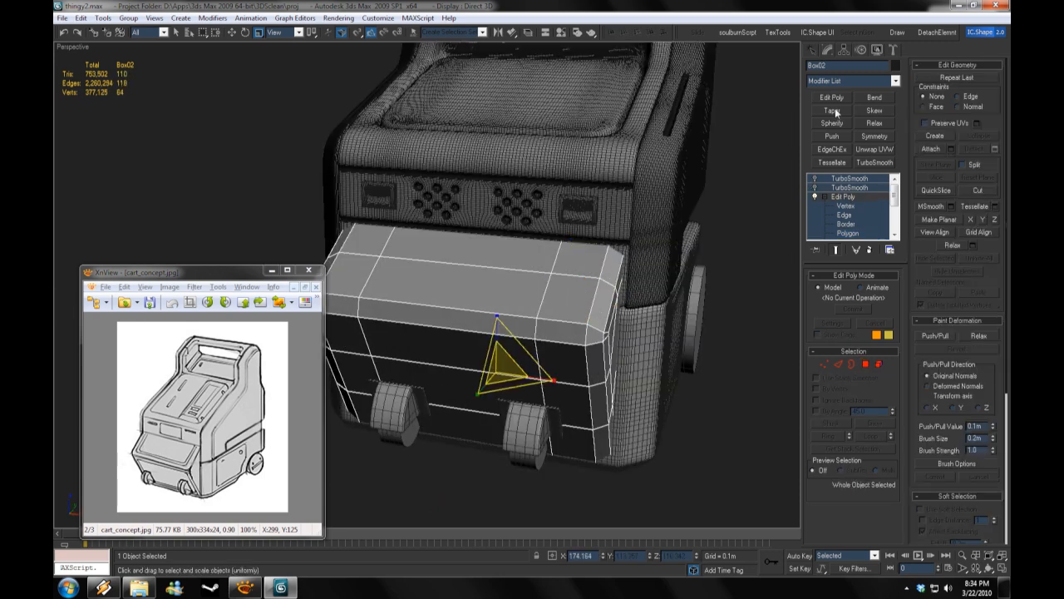
Step: Delete one of the front box's two TurboSmooth modifiers, add Tessellate beneath the other, and set TurboSmooth to 1 iteration
alt+middle_drag(722, 316, 701, 315)
right_click(843, 188)
click(866, 207)
click(852, 190)
click(838, 166)
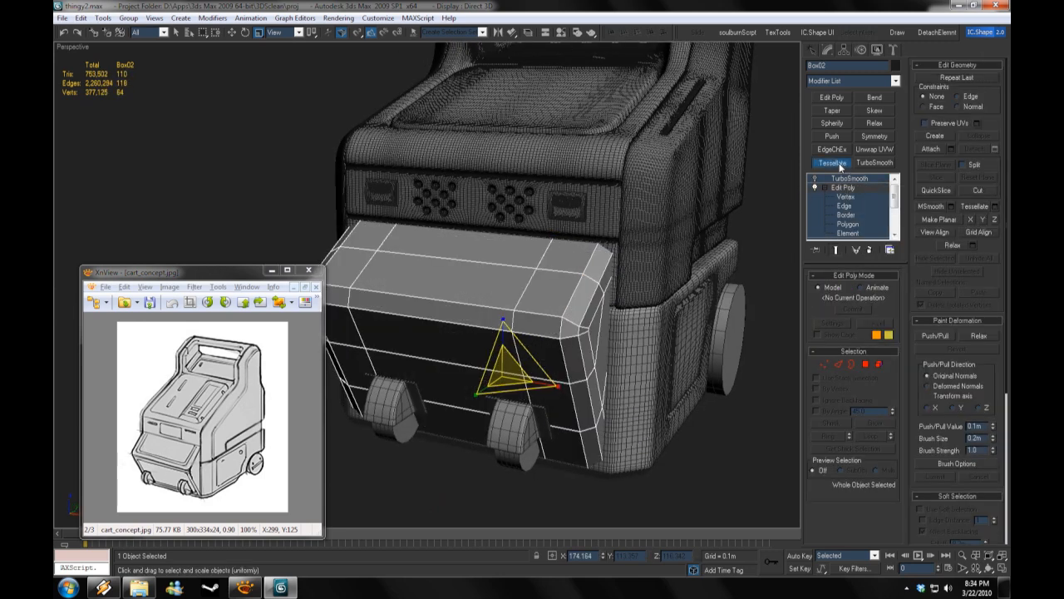
alt+middle_drag(589, 333, 532, 337)
click(843, 179)
click(890, 294)
Step: Try adding an Edit Poly modifier above the smoothing and growing a polygon selection on the front box's sloping face
alt+middle_drag(762, 386, 759, 326)
click(831, 100)
click(825, 179)
click(846, 216)
alt+middle_drag(549, 332, 588, 329)
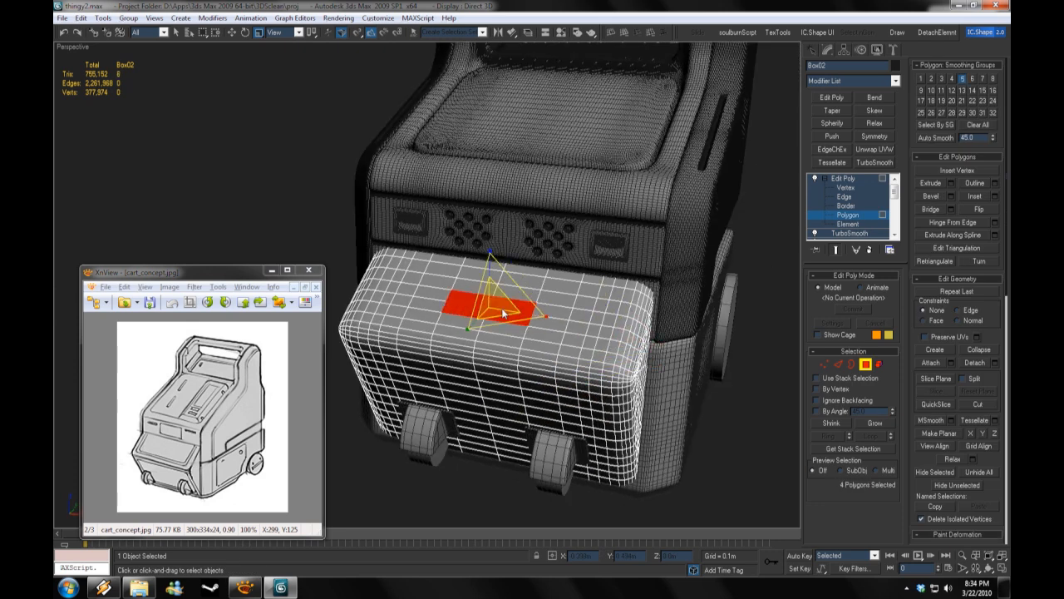
click(875, 424)
click(874, 425)
key(ctrl+z)
key(ctrl+z)
key(ctrl+z)
key(ctrl+z)
key(ctrl+z)
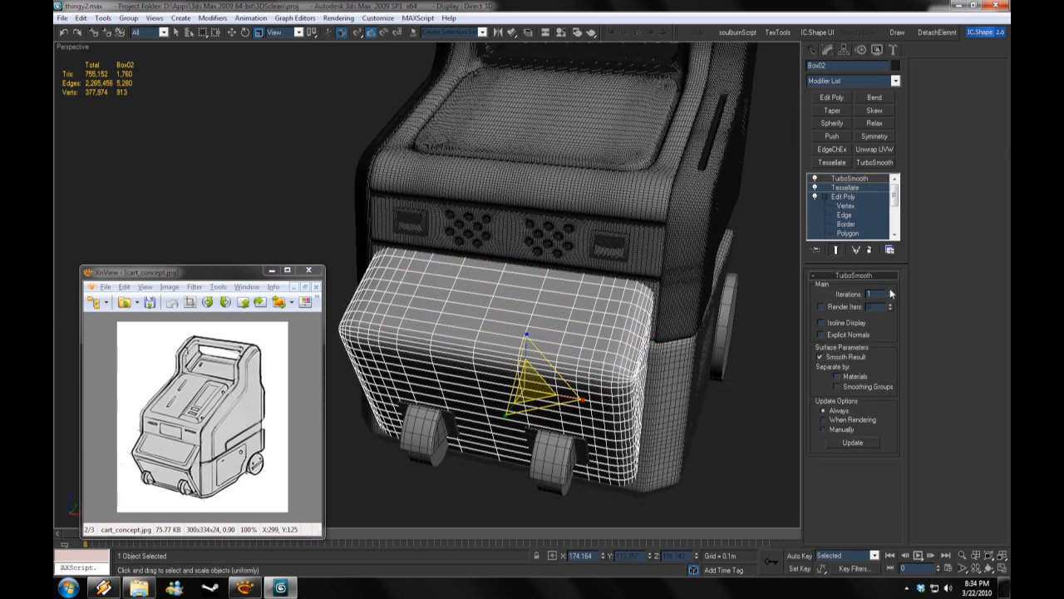
Step: Hide the front box's smoothing and clone the polygon of its sloping top face as a separate object
click(610, 375)
click(815, 189)
click(815, 179)
click(848, 233)
click(495, 317)
alt+middle_drag(582, 357, 559, 291)
key(w)
shift+drag(544, 265, 592, 239)
click(696, 349)
Step: Turn the front box's Tessellate and TurboSmooth modifiers back on
click(850, 178)
click(815, 189)
click(815, 179)
Step: Scale the cloned polygon so it nearly covers the front box's sloping top face
click(466, 208)
mouse_move(523, 333)
alt+middle_down()
mouse_move(564, 316)
mouse_move(690, 309)
alt+middle_up()
click(499, 249)
key(1)
key(4)
click(533, 248)
key(r)
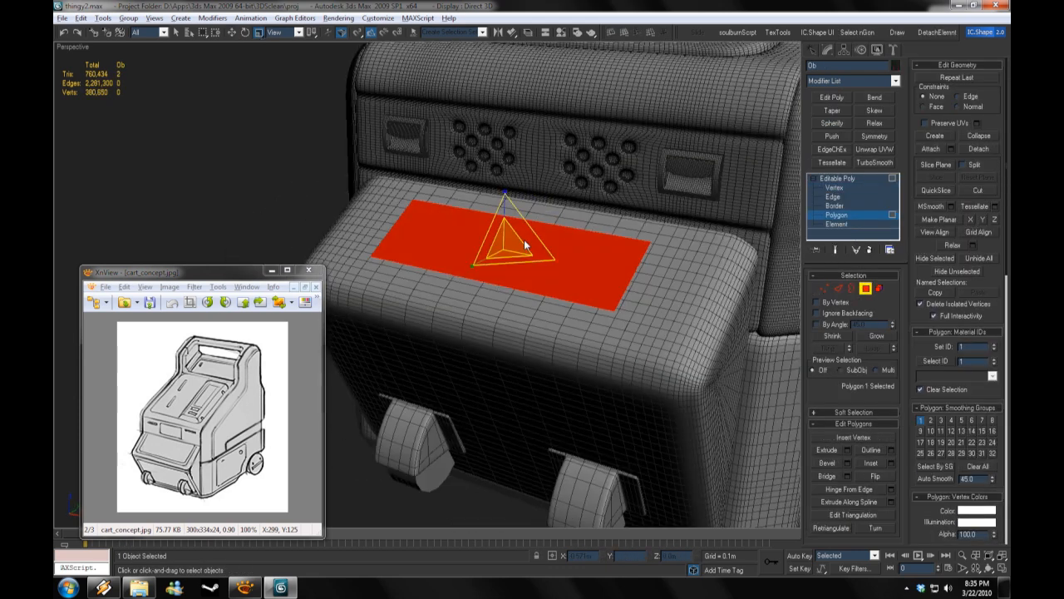
drag(523, 240, 514, 213)
mouse_move(462, 230)
alt+middle_down()
mouse_move(507, 249)
mouse_move(487, 268)
mouse_move(431, 223)
alt+middle_up()
alt+middle_drag(526, 193, 702, 479)
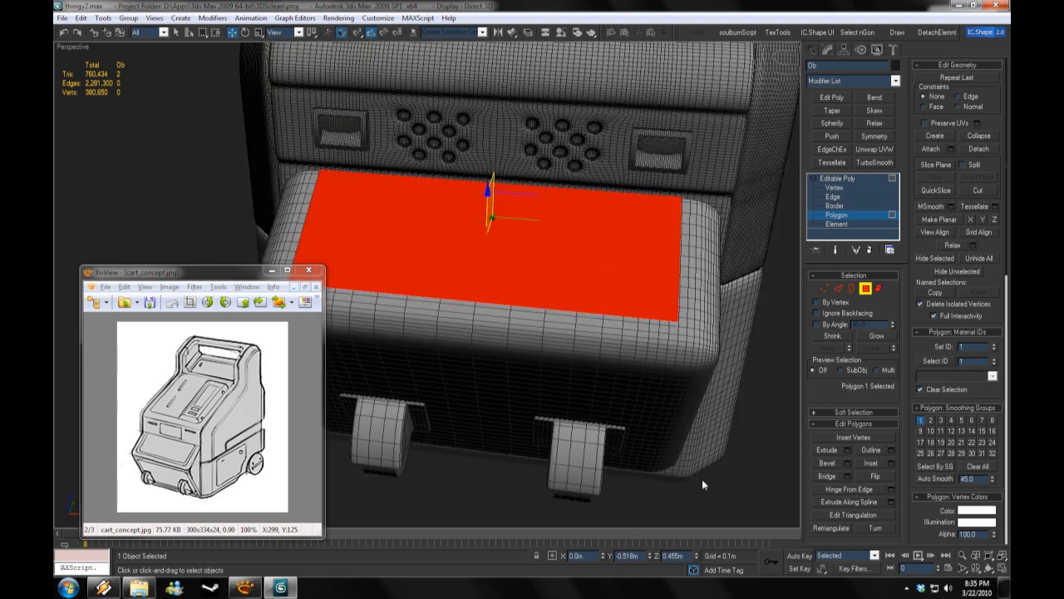
Step: Chamfer the cloned panel's two front corners in two passes and weld the overlapping vertices with a 0.001 m threshold
scroll(699, 457, down, 3)
scroll(718, 335, up, 4)
click(718, 335)
click(845, 187)
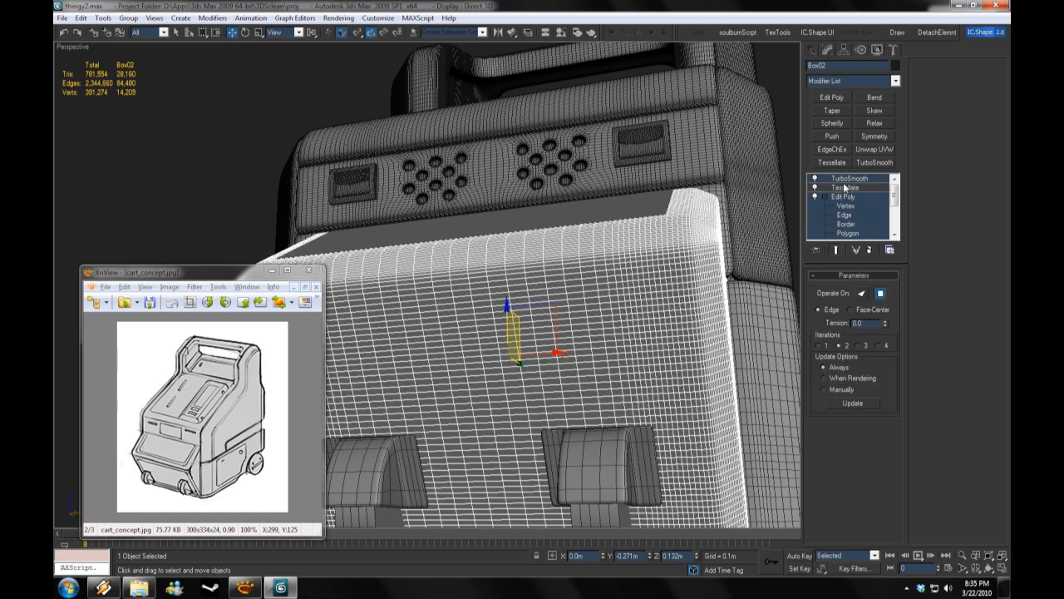
click(713, 331)
alt+middle_drag(713, 331, 504, 193)
key(1)
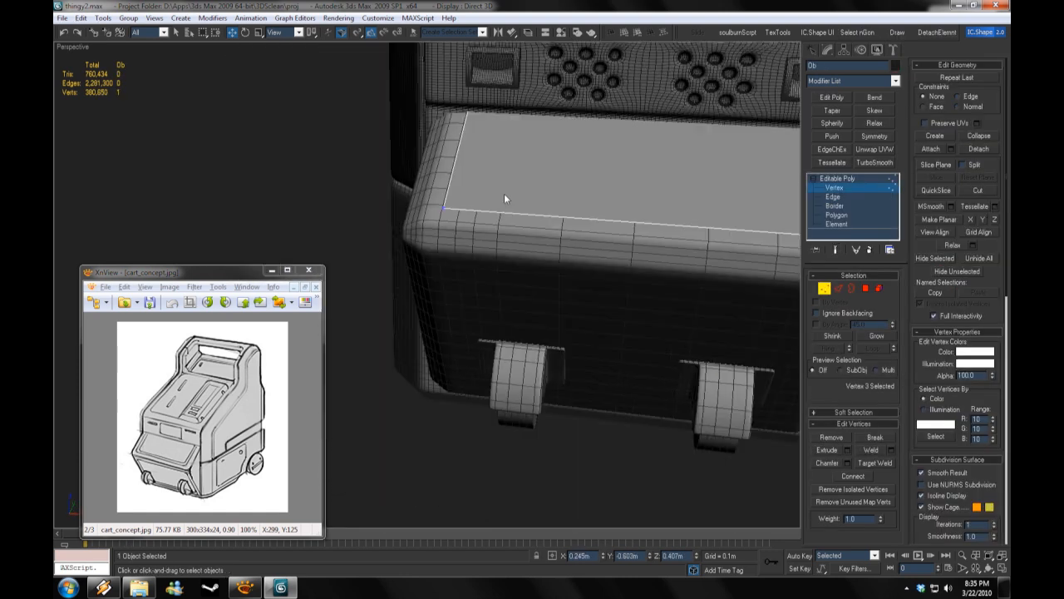
click(576, 276)
click(847, 463)
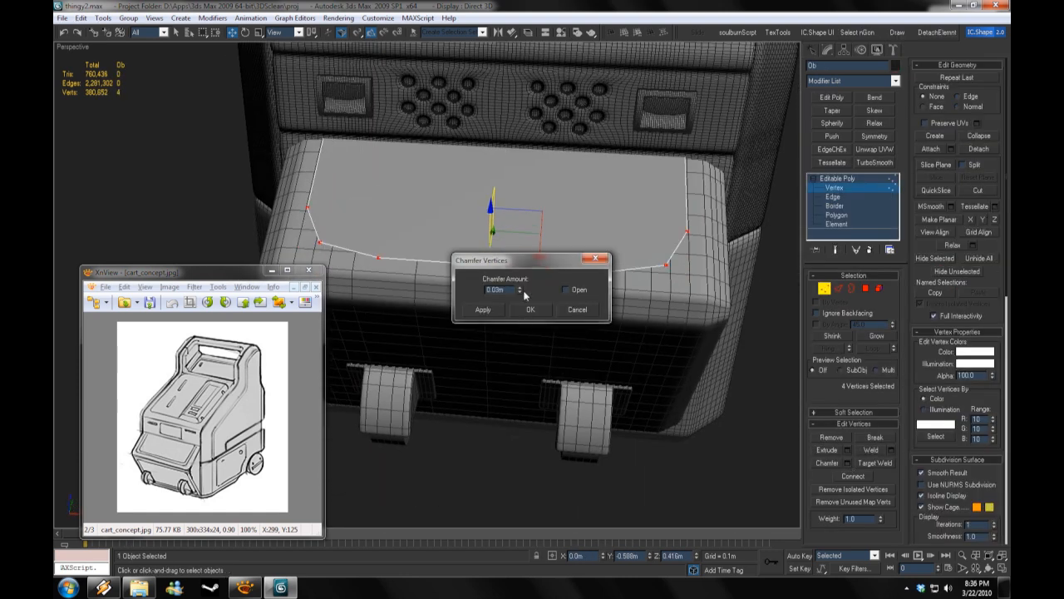
click(483, 310)
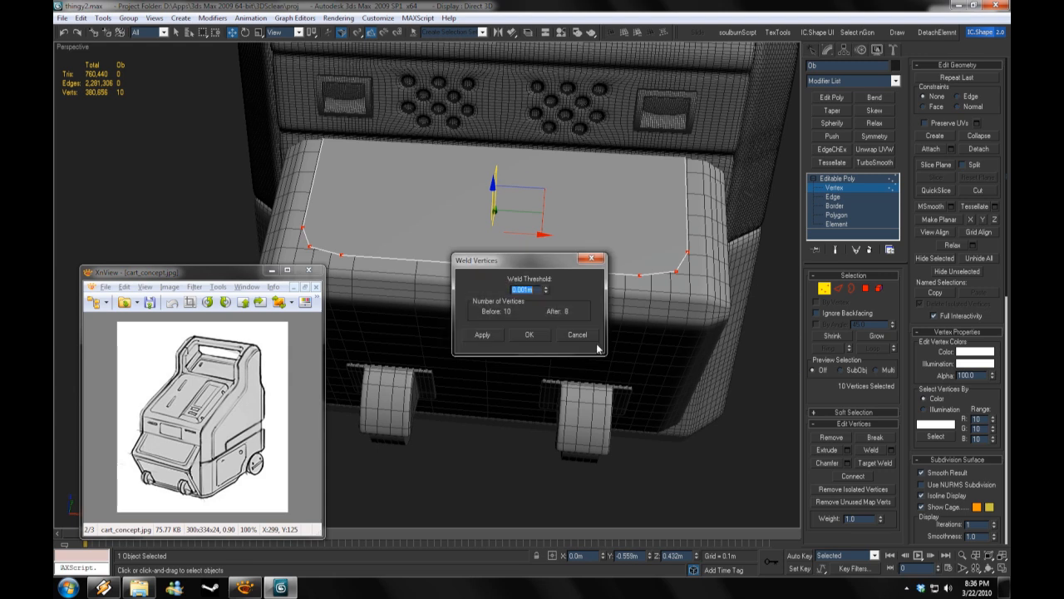
click(531, 309)
Step: Isolate the panel, inset its polygon to form a narrow border, and remove the border polygon along the back edge
key(alt+q)
key(alt+c)
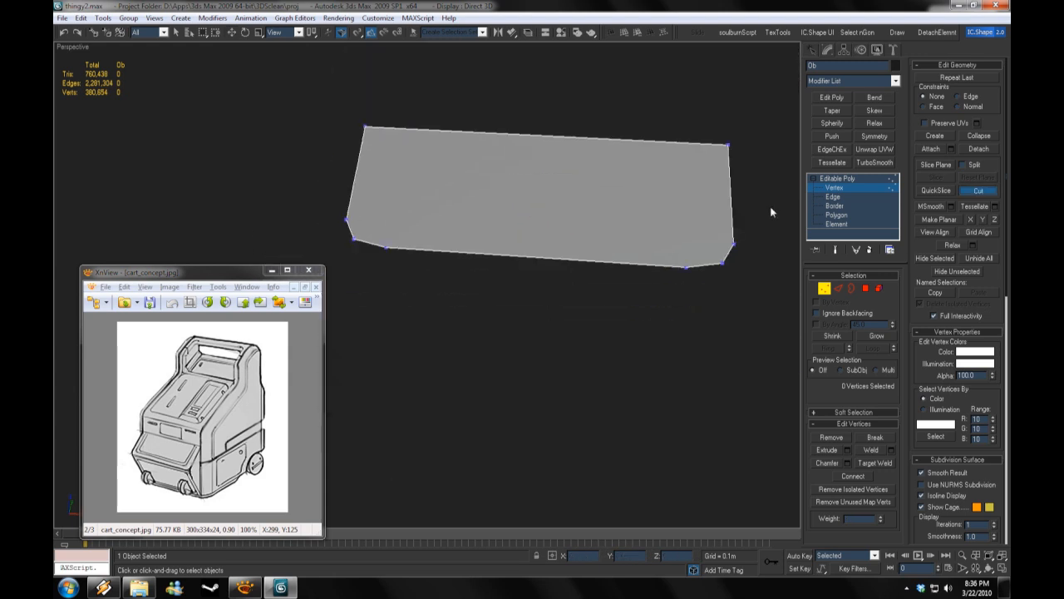
key(4)
key(ctrl+a)
click(847, 450)
click(518, 323)
Step: Straighten the border strip's two back ends so they align with the panel's back edge
key(2)
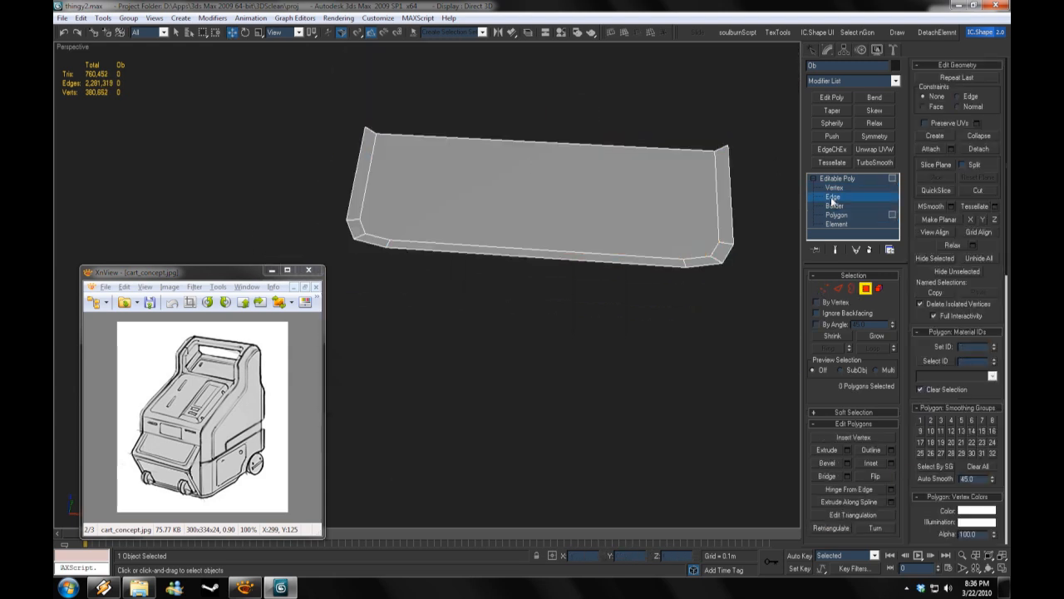
alt+middle_drag(540, 333, 498, 274)
click(490, 259)
alt+middle_drag(624, 274, 632, 333)
click(665, 320)
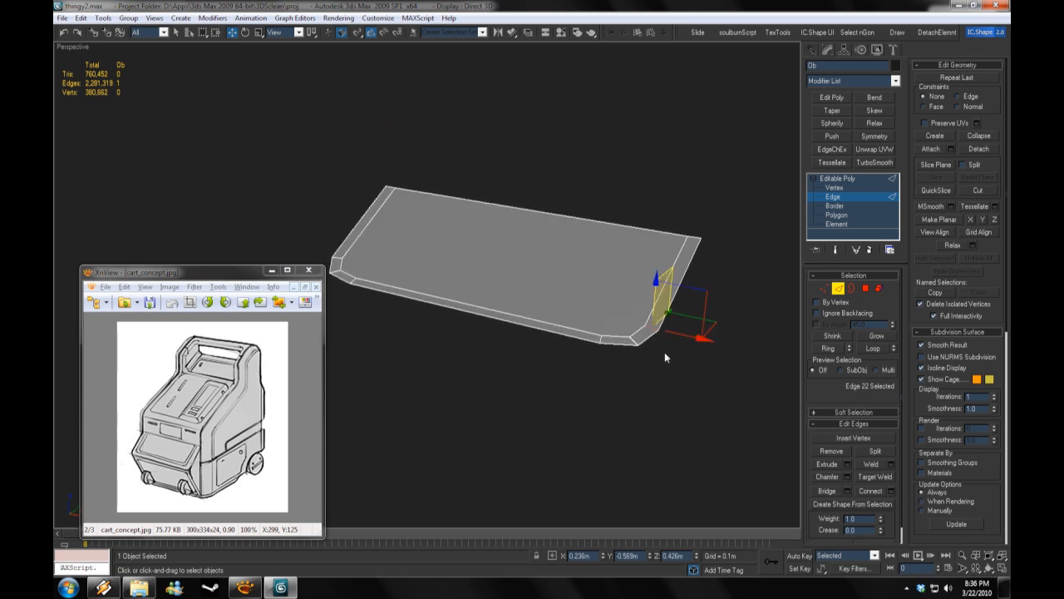
Step: Convert the strip's edge selection to polygons, invert it, and delete the panel's central polygon
ctrl+click(844, 214)
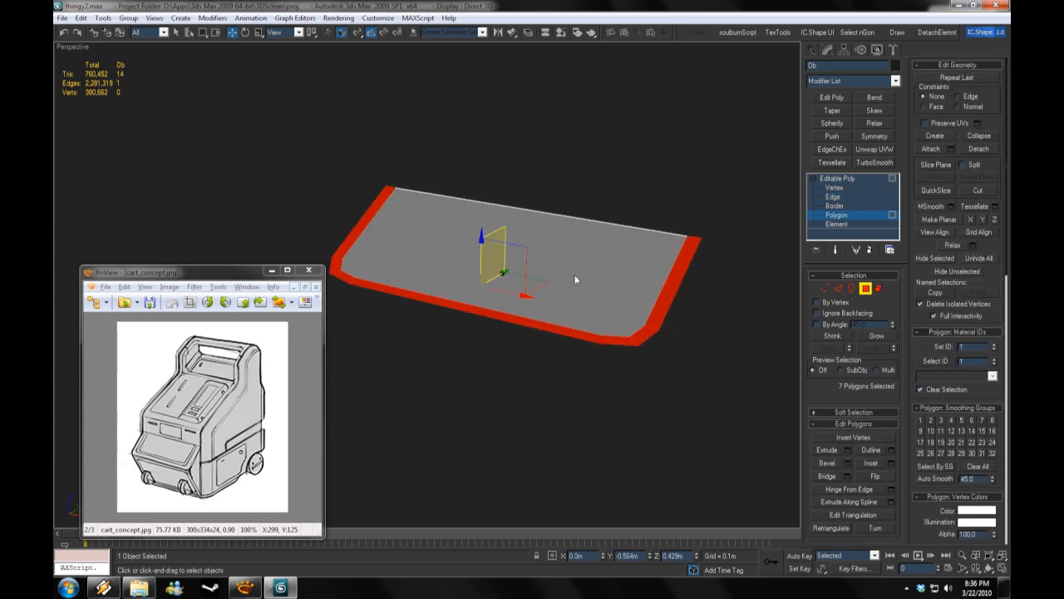
key(ctrl+i)
key(Delete)
Step: Try the MegaBevel modifier on the border strip
key(3)
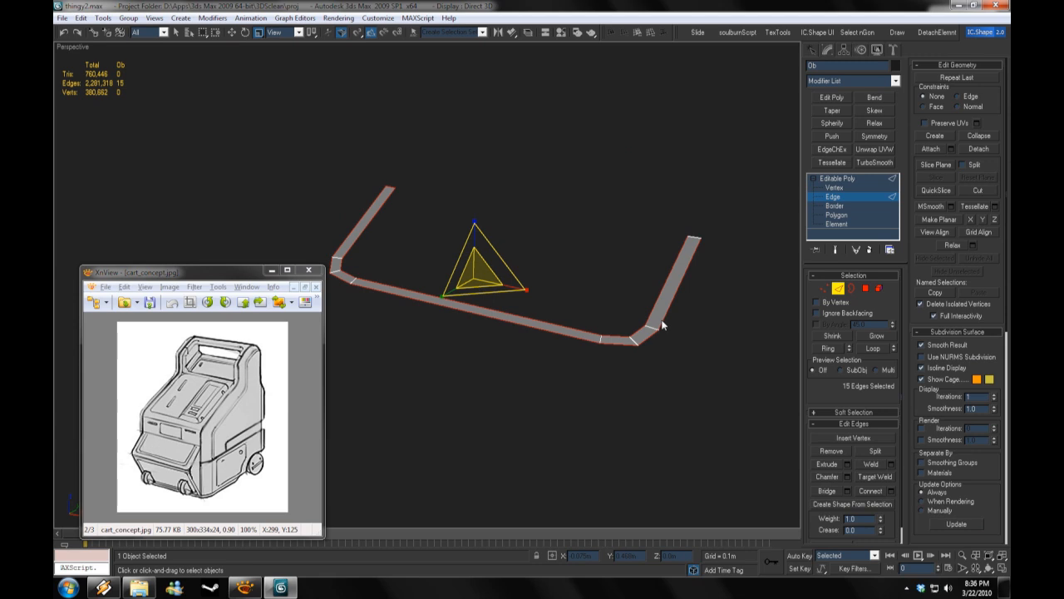
click(835, 205)
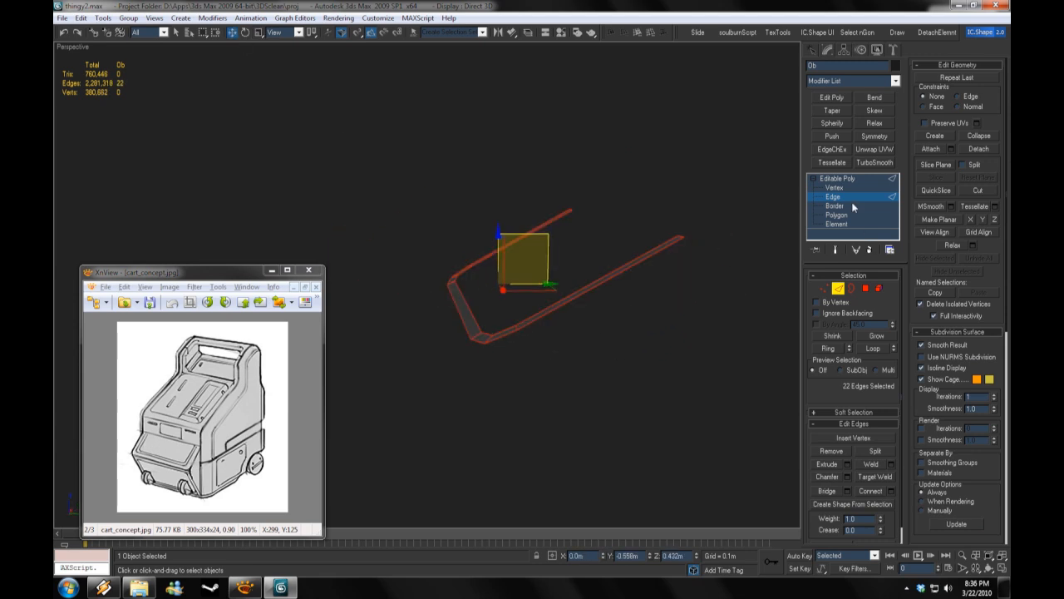
alt+middle_drag(685, 301, 731, 274)
click(895, 80)
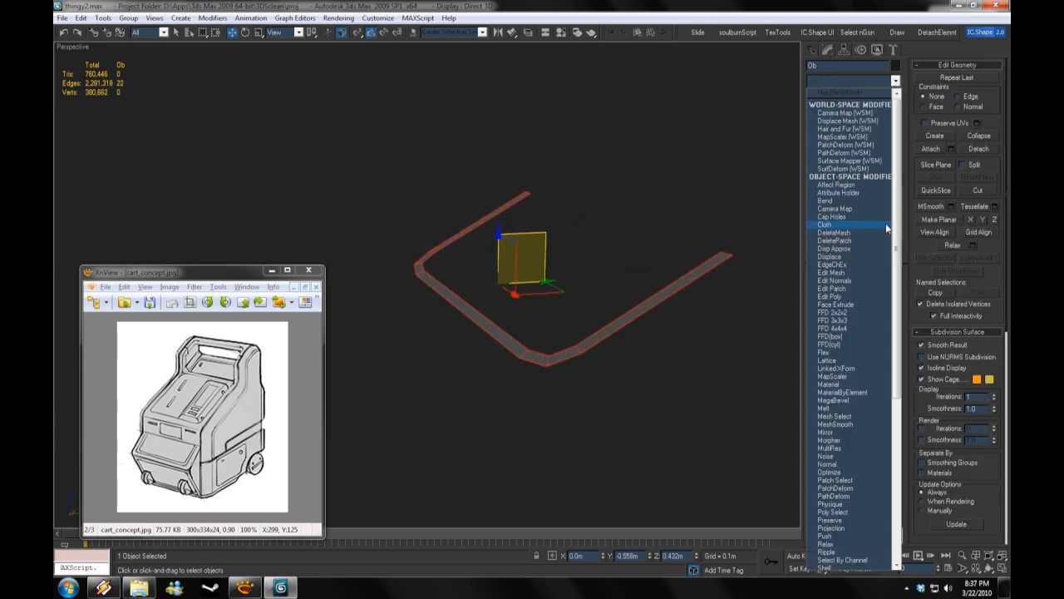
scroll(887, 228, down, 8)
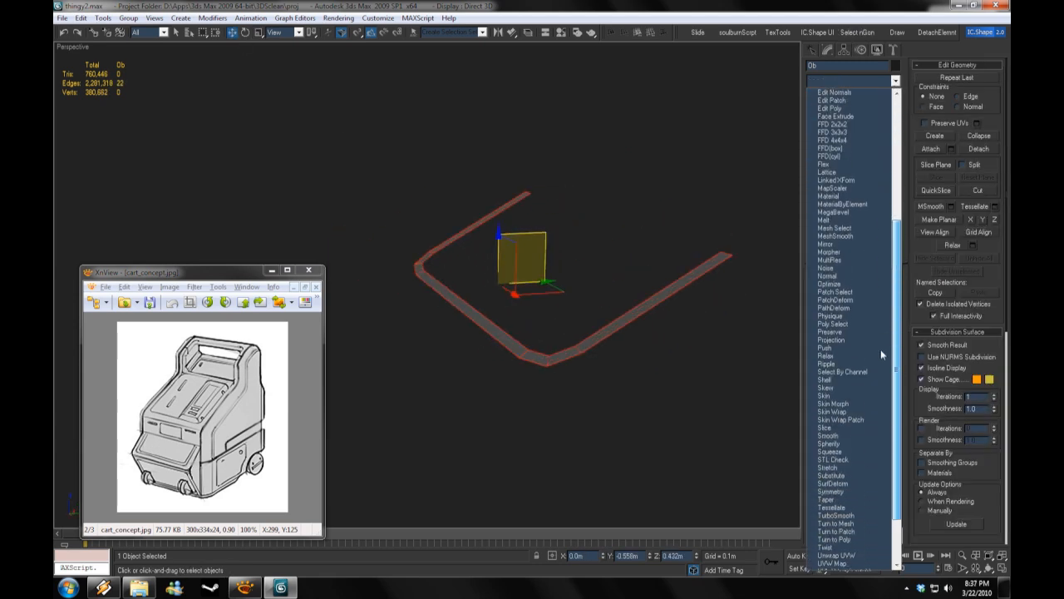
scroll(879, 359, down, 1)
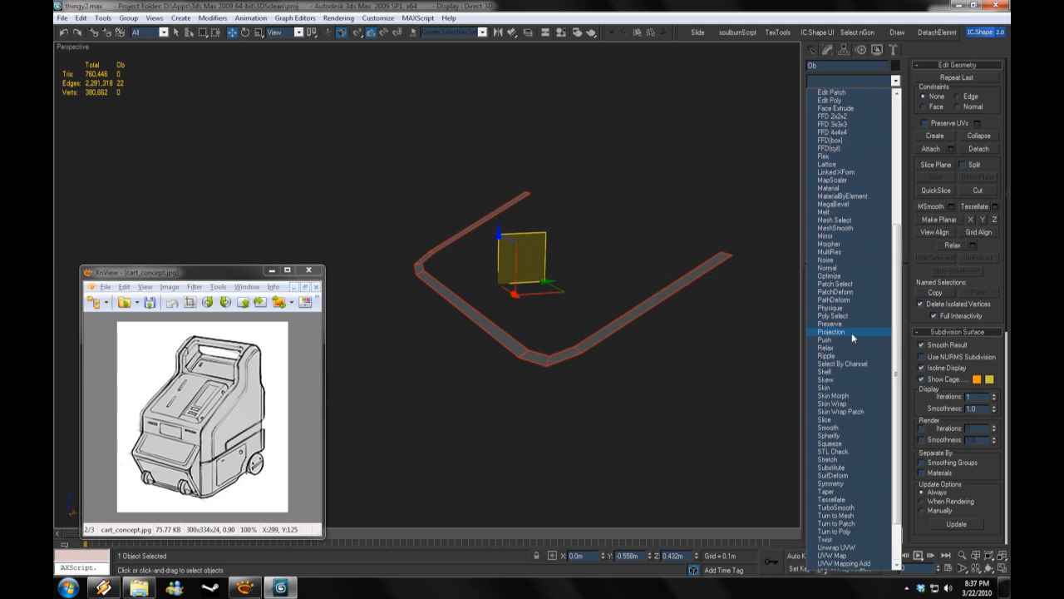
click(778, 89)
click(856, 181)
click(895, 81)
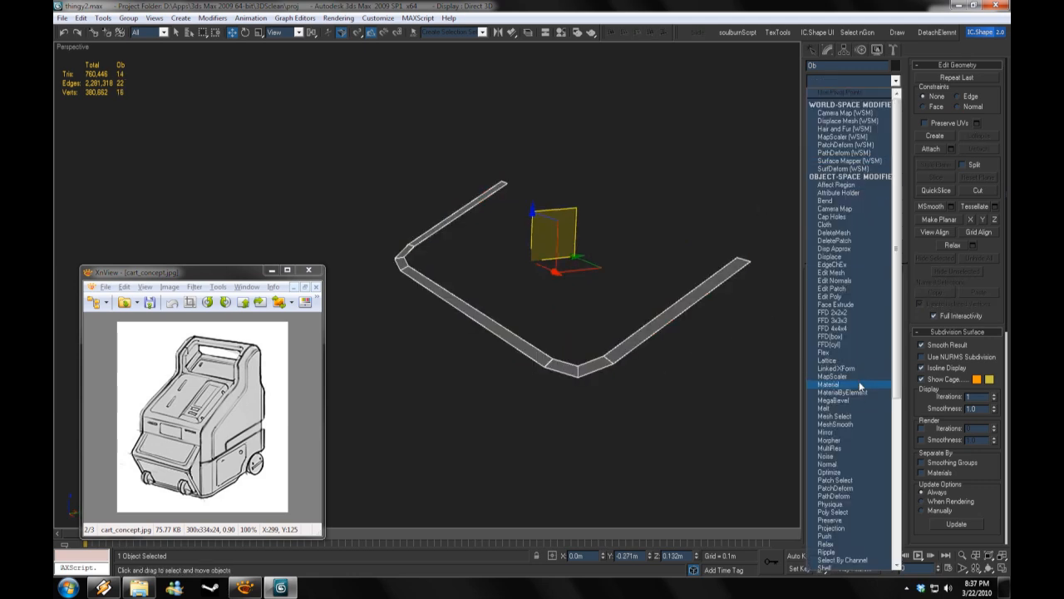
click(858, 381)
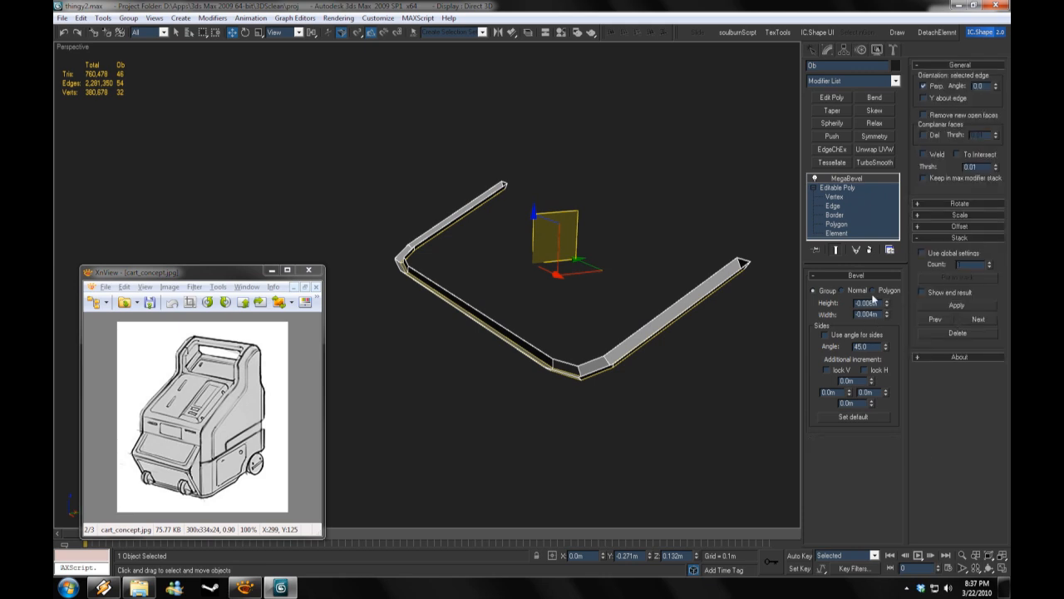
right_click(846, 178)
click(864, 195)
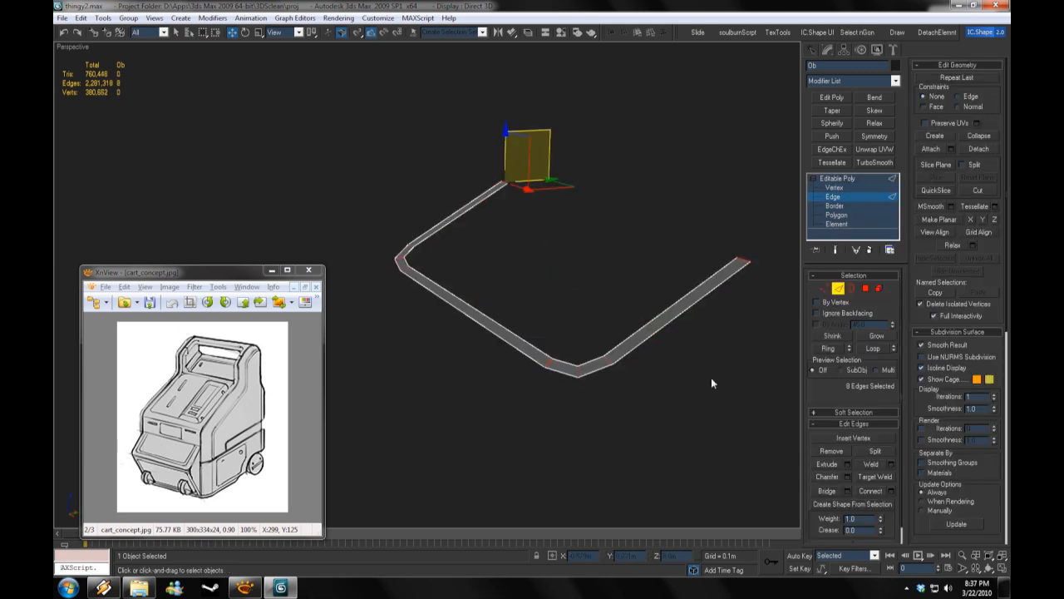
Step: Extend the border strip's inner edges inward to add a second row of polygons
alt+middle_drag(790, 429, 562, 306)
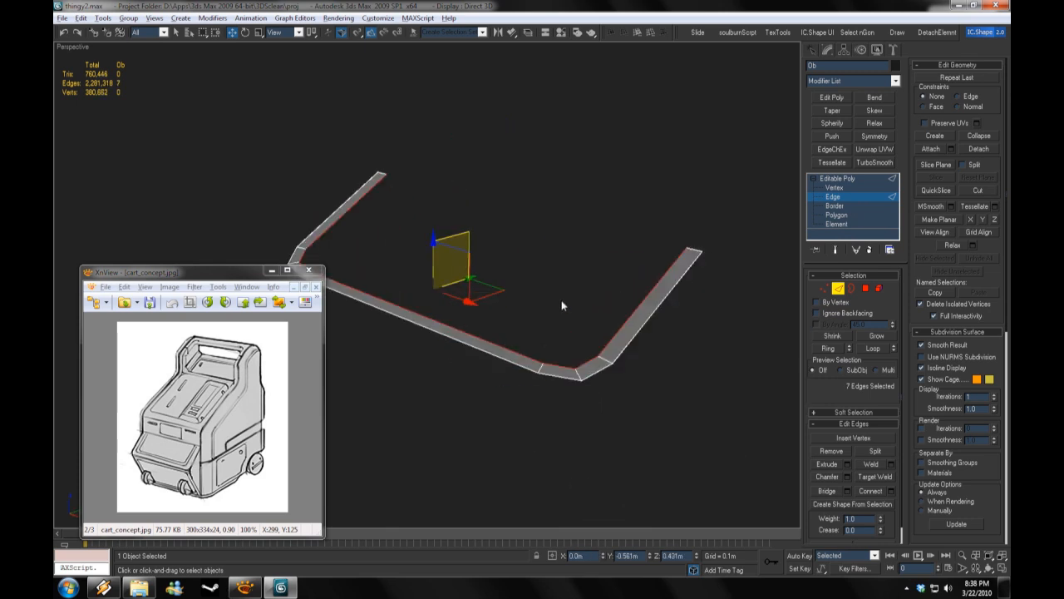
alt+middle_drag(436, 287, 490, 241)
key(w)
key(ctrl+a)
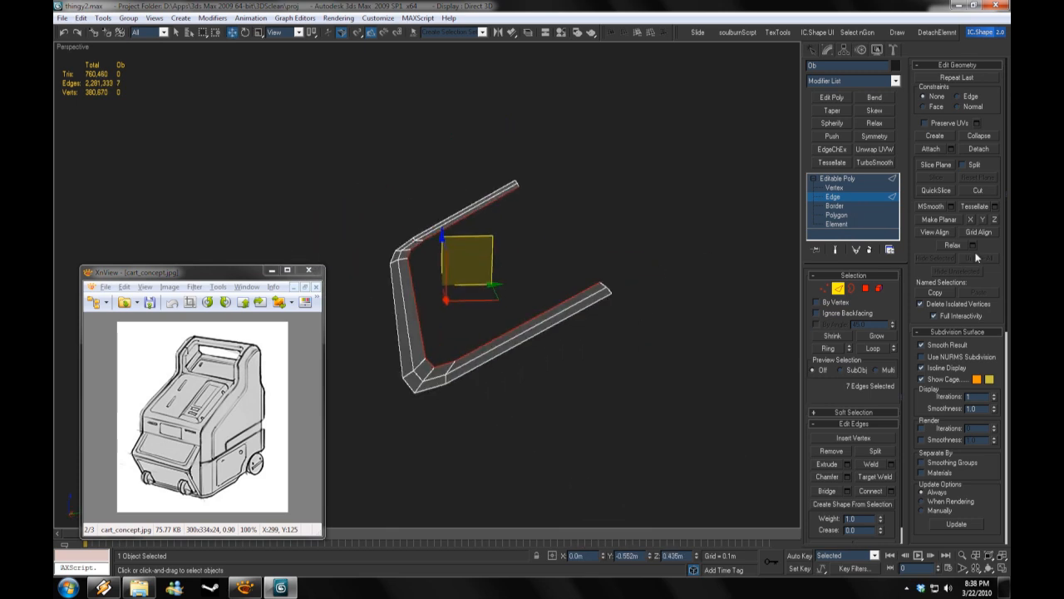
Step: Chamfer the strip's middle edges by 0.009 m and connect the new ring with a lowered centre loop to form a groove
click(537, 349)
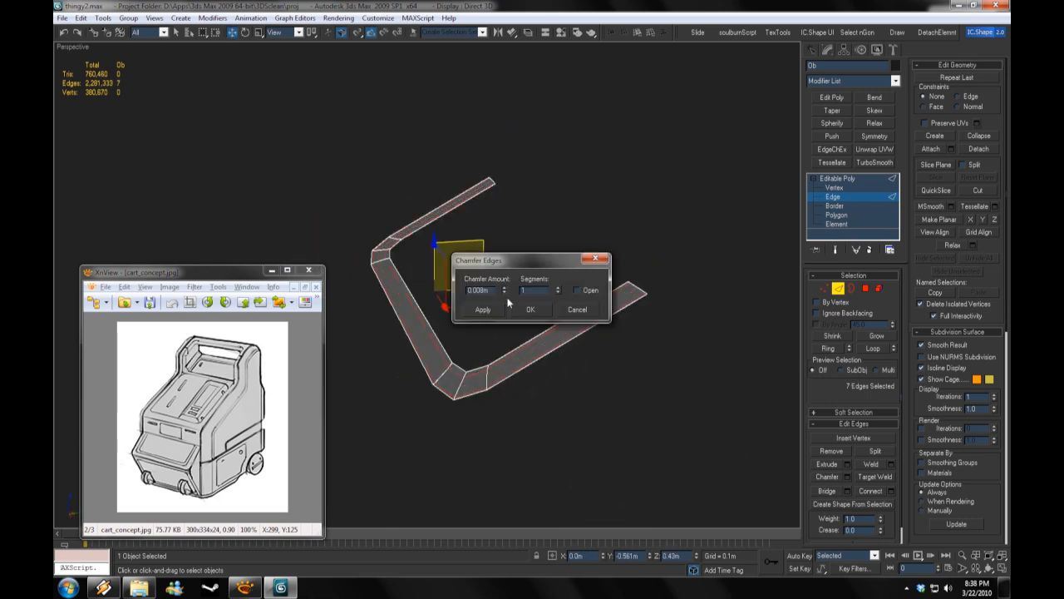
click(489, 382)
key(alt+r)
key(ctrl+shift+e)
key(Return)
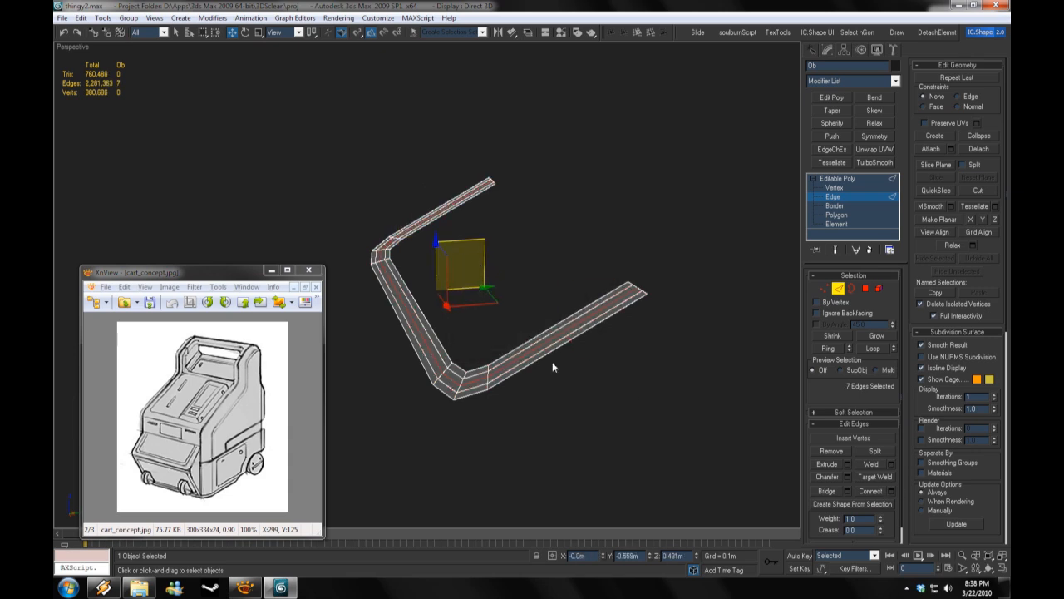
alt+middle_drag(523, 271, 632, 333)
Step: Connect the lengthwise edges of the strip's long front section to add supporting cross edges
key(ctrl+shift+e)
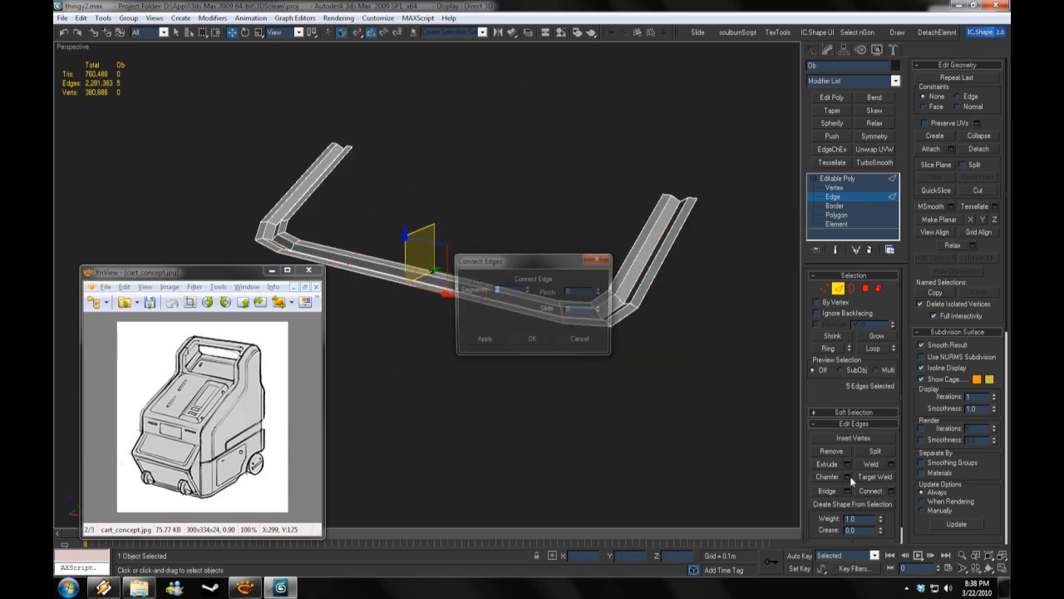
click(601, 259)
click(891, 491)
key(Return)
Step: Apply TurboSmooth to the grooved strip and bring back the whole cart to check it on the front box
alt+middle_drag(588, 318, 748, 333)
click(838, 178)
click(875, 163)
click(765, 240)
alt+middle_drag(532, 357, 414, 232)
alt+middle_drag(412, 126, 228, 37)
click(232, 32)
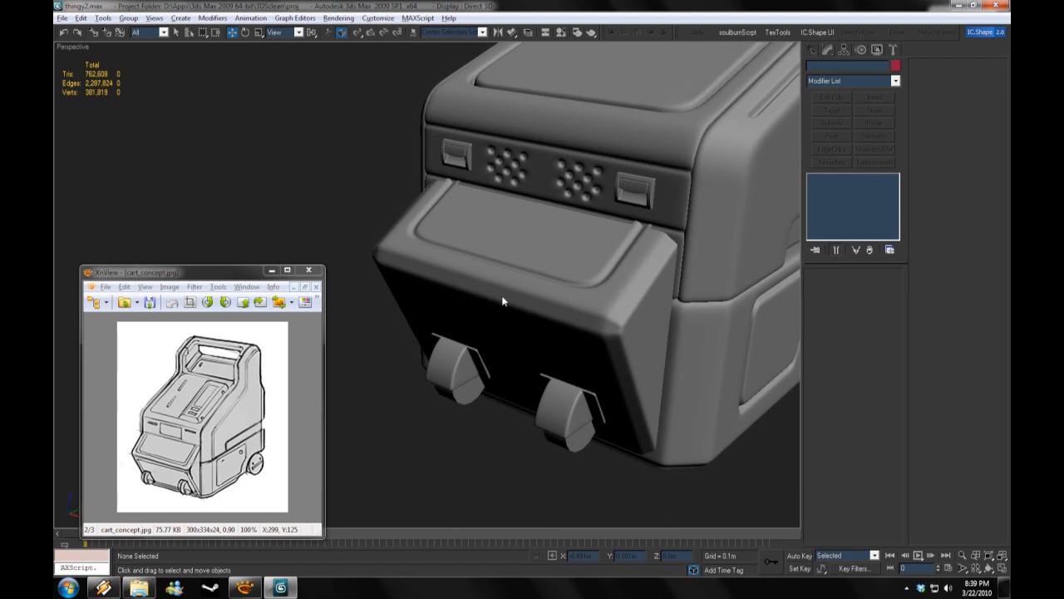
Step: Examine from several angles how the groove strip sits on the front box and meets the cart body
scroll(502, 296, down, 5)
alt+middle_drag(504, 374, 516, 341)
scroll(548, 339, up, 3)
scroll(548, 338, up, 2)
click(139, 588)
scroll(515, 341, up, 2)
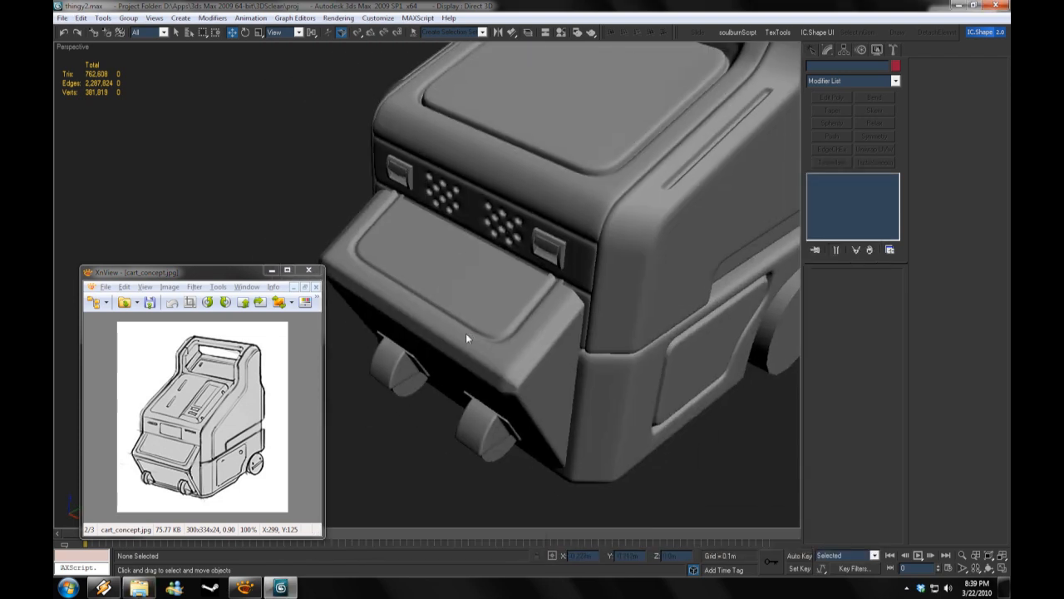
scroll(424, 281, up, 6)
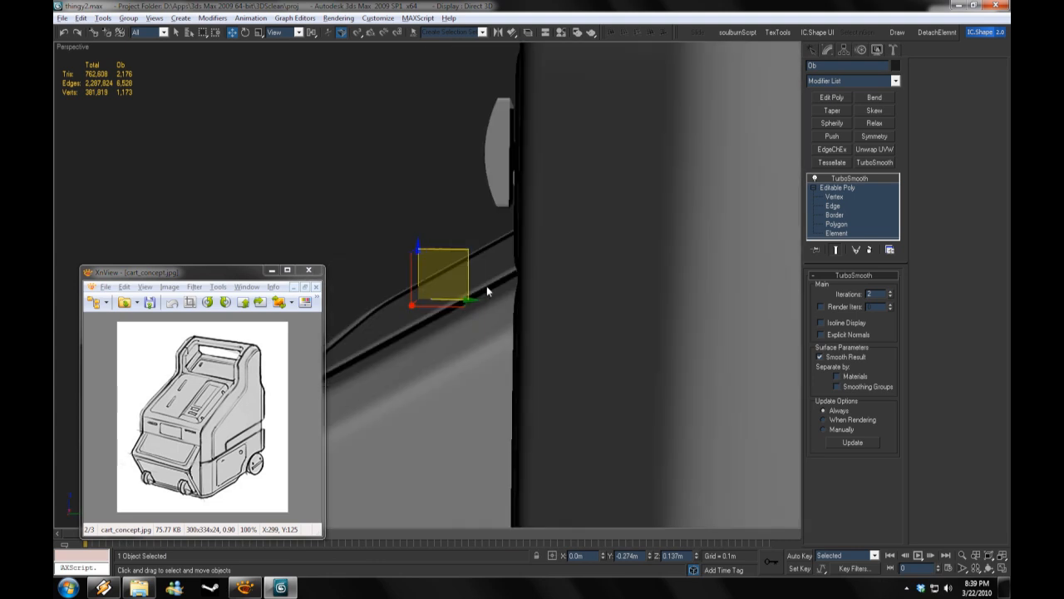
scroll(487, 285, down, 6)
alt+middle_drag(487, 285, 555, 347)
scroll(463, 260, up, 3)
scroll(462, 259, down, 3)
scroll(419, 289, up, 2)
scroll(587, 435, down, 3)
scroll(555, 347, up, 3)
scroll(452, 349, down, 2)
Step: Scale the groove strip's geometry slightly where it meets the cart body and check the smoothed result
key(1)
key(4)
alt+middle_drag(464, 325, 432, 274)
click(260, 33)
scroll(422, 279, up, 5)
drag(336, 291, 328, 291)
click(850, 177)
click(715, 465)
scroll(532, 316, down, 4)
alt+middle_drag(532, 316, 505, 357)
scroll(505, 357, down, 3)
Step: Connect the lengthwise edges in the middle of the strip's long front section to add a centre cross loop
click(506, 357)
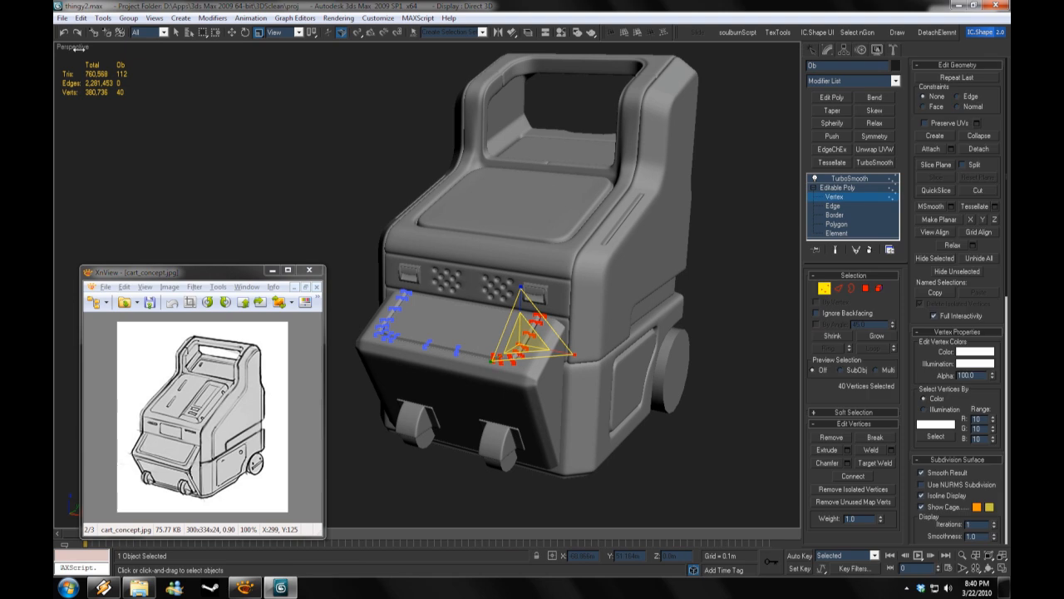
scroll(499, 340, up, 5)
alt+middle_drag(511, 399, 528, 434)
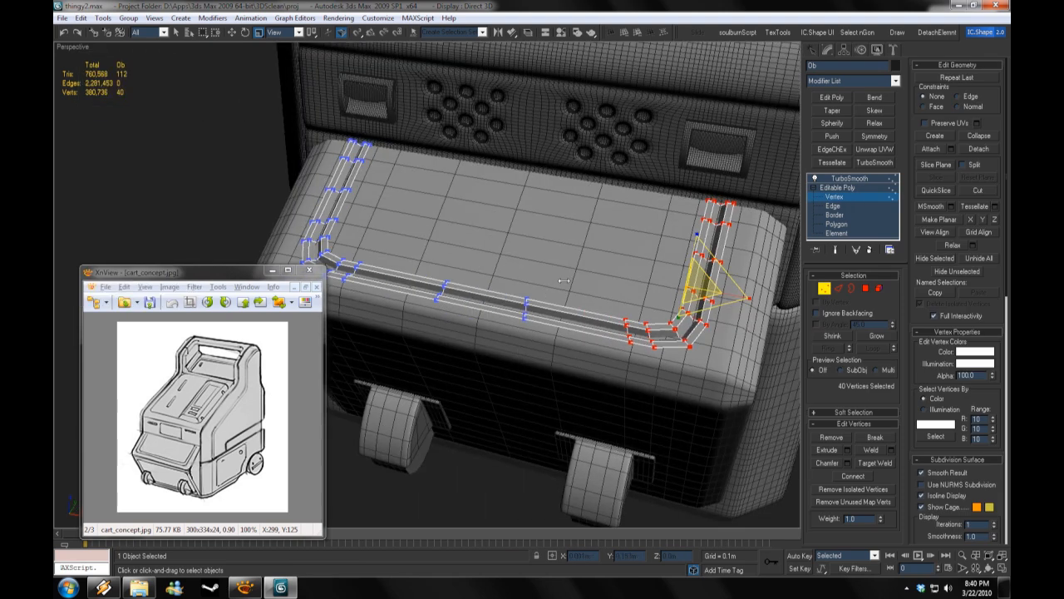
click(837, 205)
click(892, 489)
drag(475, 343, 492, 391)
click(518, 472)
key(1)
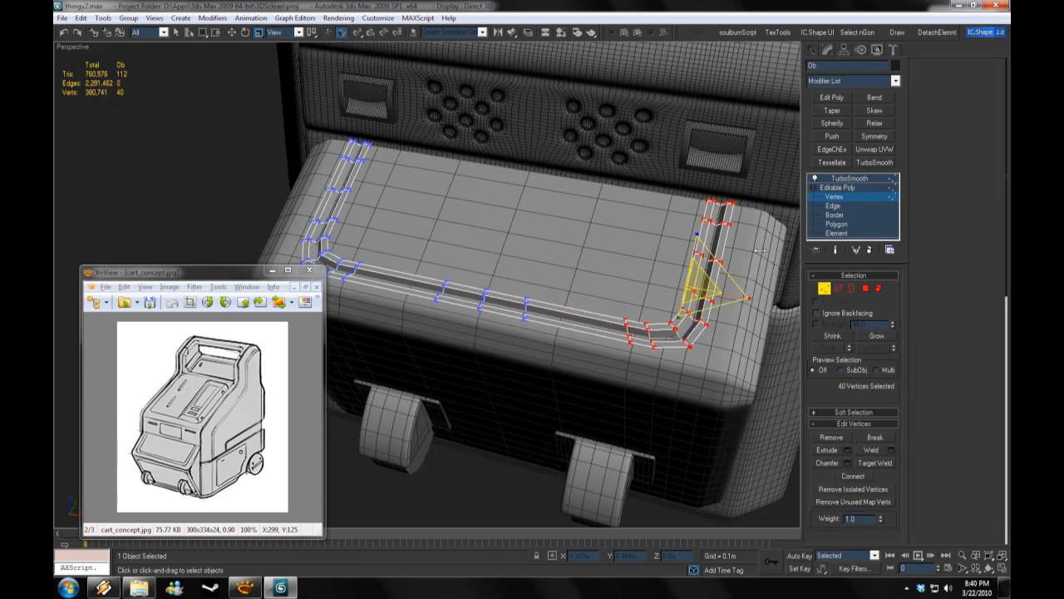
Step: Adjust the vertices around the strip's right front corner and check the smoothed strip on the cart without edged faces
drag(732, 278, 600, 405)
alt+middle_drag(611, 279, 549, 320)
key(2)
click(849, 178)
scroll(516, 283, down, 4)
key(F4)
click(699, 366)
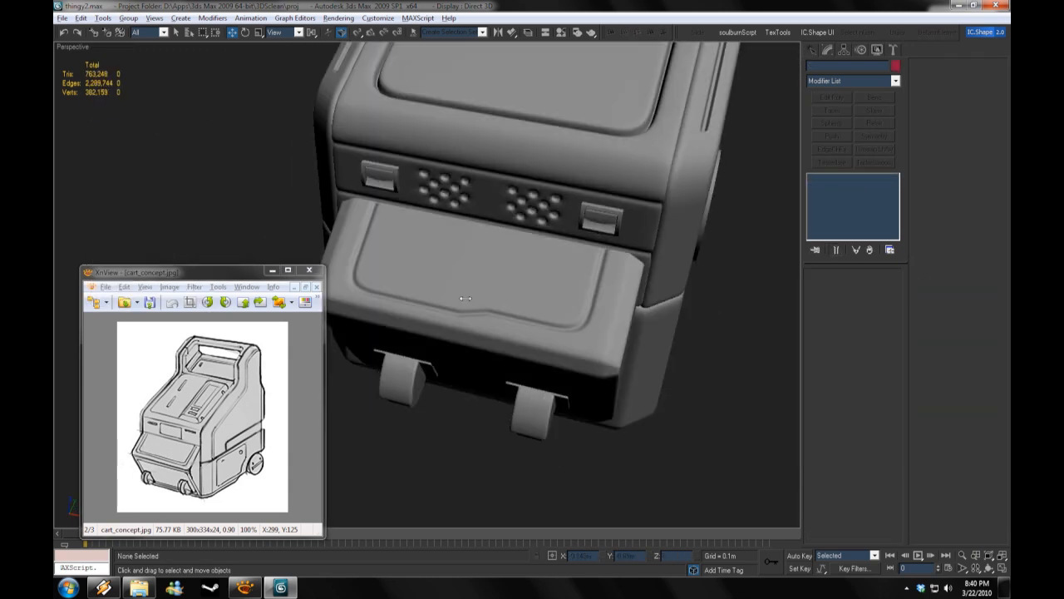
Step: Show edged faces and select a set of cross edges on the groove strip's short right section
scroll(515, 283, down, 4)
scroll(516, 282, up, 5)
click(532, 283)
click(834, 197)
click(582, 332)
scroll(582, 332, up, 4)
middle_drag(649, 333, 518, 355)
key(2)
right_click(73, 47)
click(112, 110)
scroll(532, 283, up, 3)
middle_drag(574, 282, 466, 283)
click(463, 279)
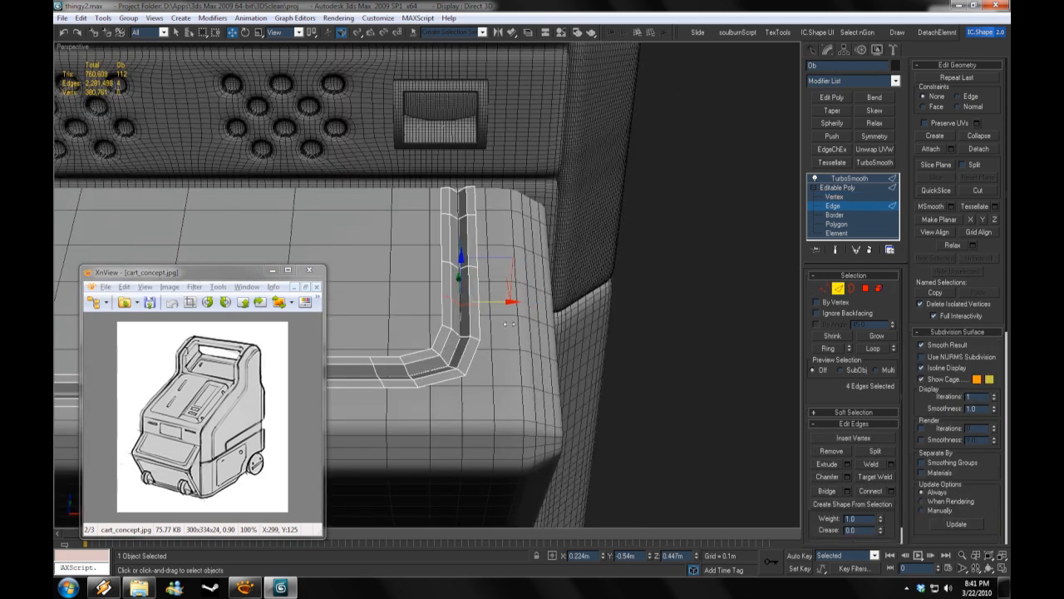
Step: Nudge the vertices of the strip's short right section slightly to refine its fit on the front box
scroll(532, 283, down, 3)
click(684, 283)
key(1)
drag(685, 280, 499, 359)
alt+middle_drag(571, 364, 465, 333)
scroll(466, 316, up, 3)
drag(462, 259, 467, 251)
alt+middle_drag(482, 243, 561, 363)
key(1)
click(274, 166)
Step: Hide the edged faces, access the base cylinder level of the mirrored front caster wheels, and isolate them
right_click(73, 47)
click(99, 111)
scroll(449, 283, down, 5)
alt+middle_drag(416, 281, 516, 324)
scroll(516, 325, up, 3)
scroll(582, 349, up, 4)
click(553, 366)
click(830, 198)
key(alt+q)
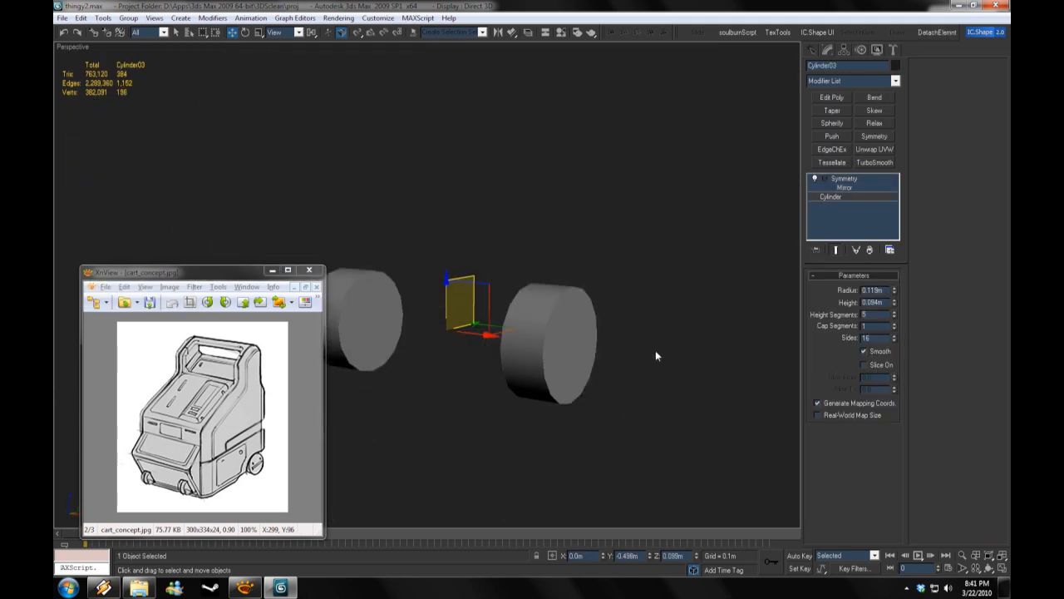
Step: Show the wheel's edged faces and set the cylinder's height segments to 4
middle_drag(655, 350, 589, 313)
key(F4)
alt+middle_drag(667, 314, 720, 316)
scroll(720, 316, up, 3)
click(895, 317)
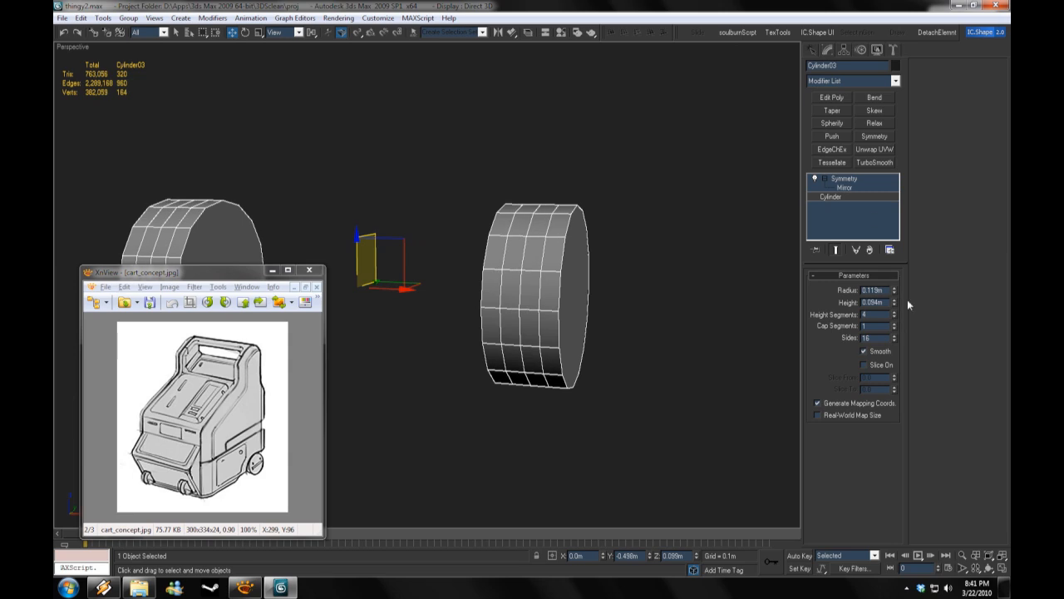
Step: Add an Edit Poly modifier below the wheel's Symmetry and chamfer the two edge rings on either side of the tread's centre
click(832, 98)
key(2)
click(509, 249)
click(597, 163)
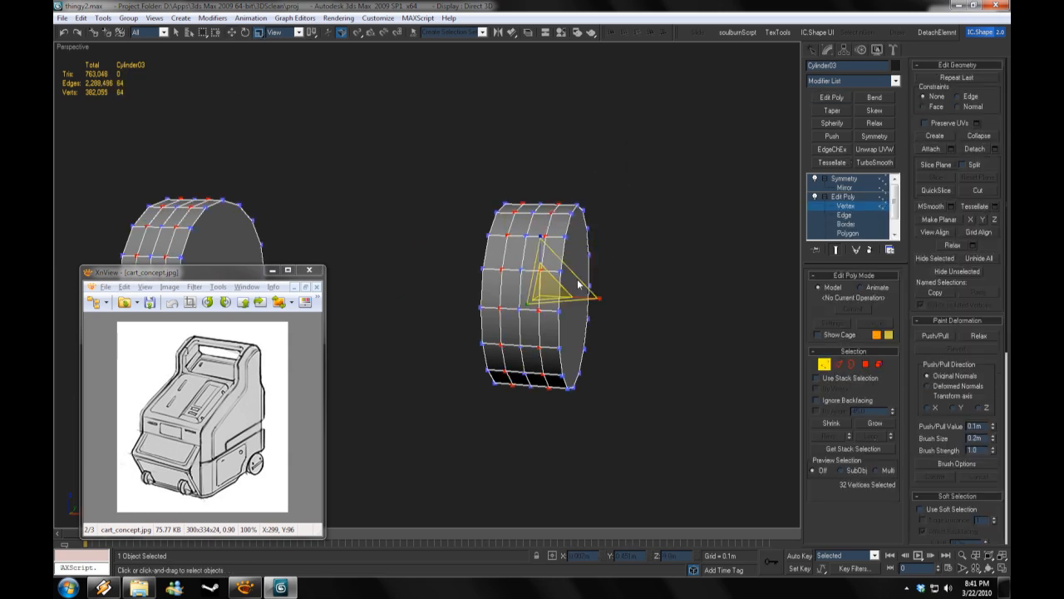
key(2)
click(951, 118)
click(649, 362)
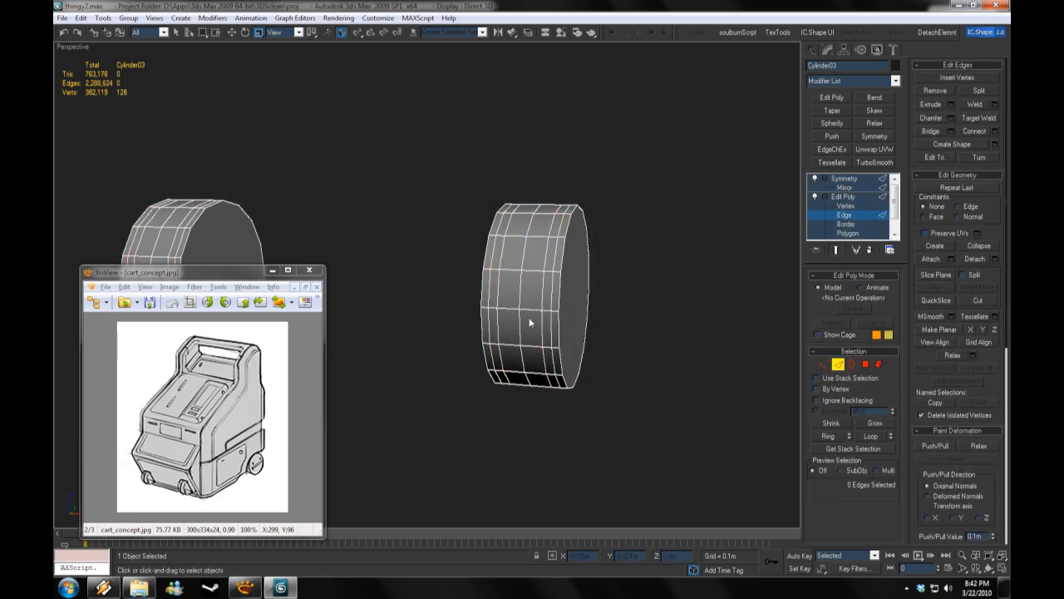
Step: Try TurboSmooth on the wheel to preview its rounding, and remove the modifier again
scroll(576, 250, up, 3)
alt+middle_drag(575, 250, 568, 273)
click(844, 179)
click(875, 162)
right_click(838, 178)
click(856, 192)
Step: Chamfer the tread's centre edge ring using 2 segments
click(844, 214)
double_click(502, 271)
click(951, 119)
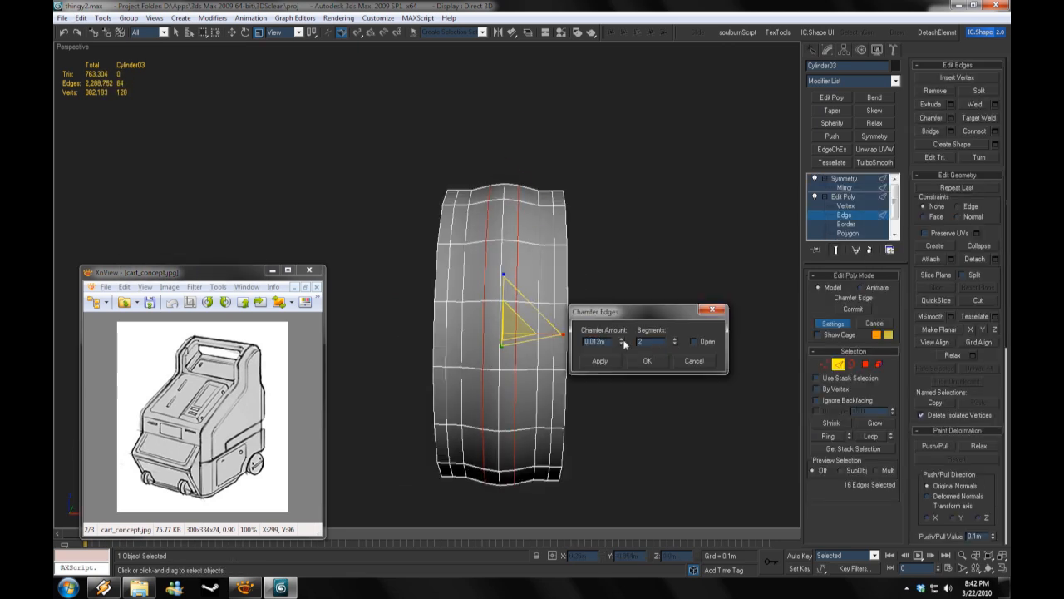
drag(623, 341, 623, 335)
click(647, 361)
Step: Select the tread's central band of 64 polygons and scale it to about 120% along X
alt+middle_drag(647, 349, 634, 341)
click(845, 205)
click(846, 232)
click(844, 225)
click(844, 214)
double_click(496, 219)
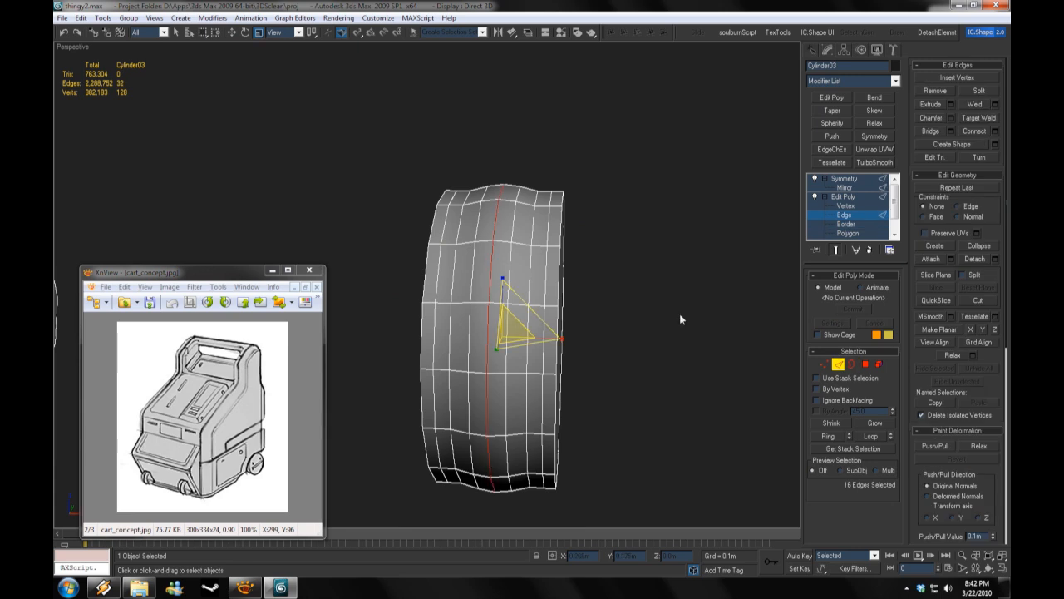
right_click(668, 319)
click(628, 204)
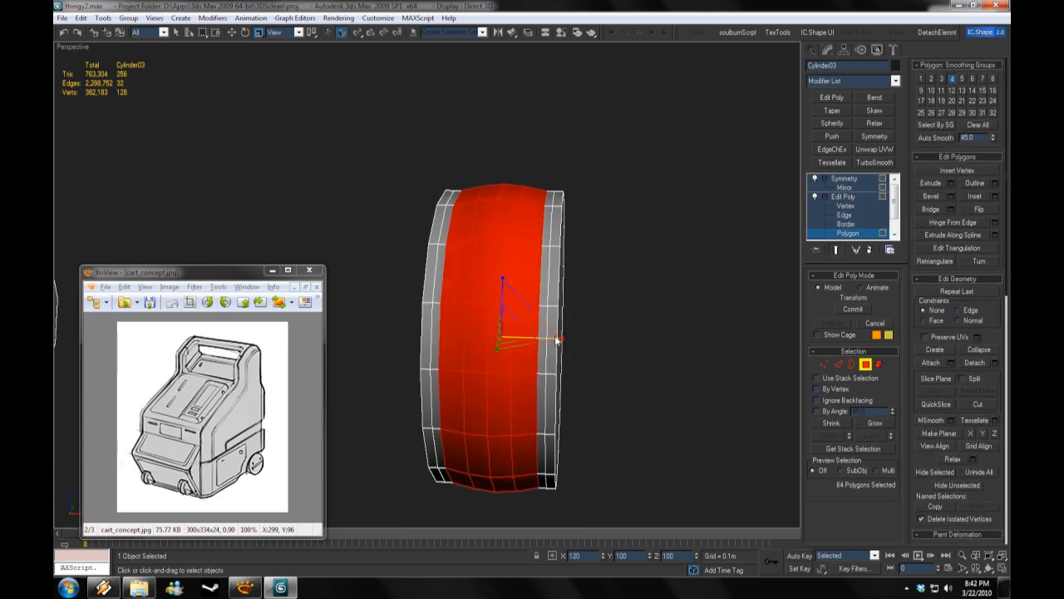
click(631, 309)
Step: Select both side caps of the wheel and inset them by 0.04 m toward the hub
alt+middle_drag(630, 310, 595, 294)
click(846, 224)
click(848, 232)
click(545, 333)
alt+middle_drag(407, 353, 490, 365)
ctrl+click(465, 341)
click(995, 196)
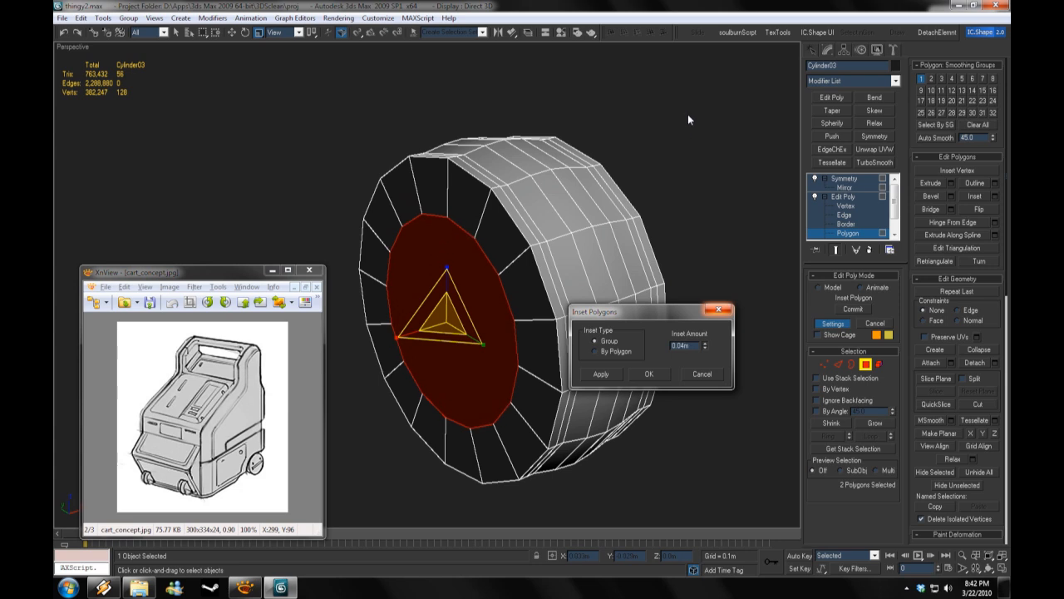
click(654, 372)
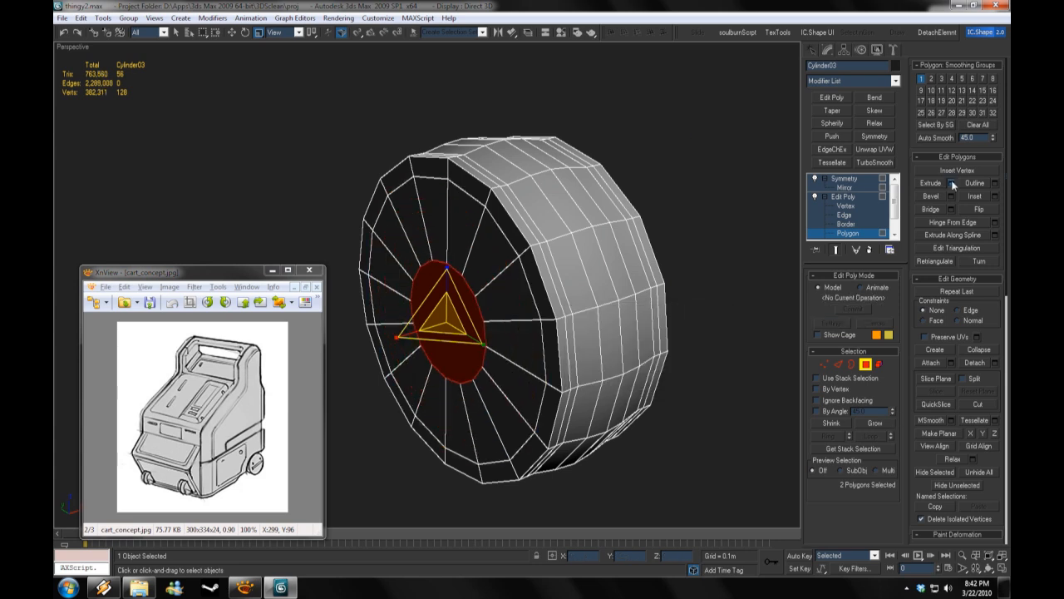
Step: Extrude the inset hub faces on both sides and delete them to leave an open hub hole
click(952, 183)
click(664, 381)
key(Delete)
Step: Connect the radial edges on both side faces with one edge ring and slide it outward toward the rim
key(2)
click(487, 287)
key(alt+r)
alt+middle_drag(487, 286, 374, 299)
ctrl+click(571, 302)
click(994, 131)
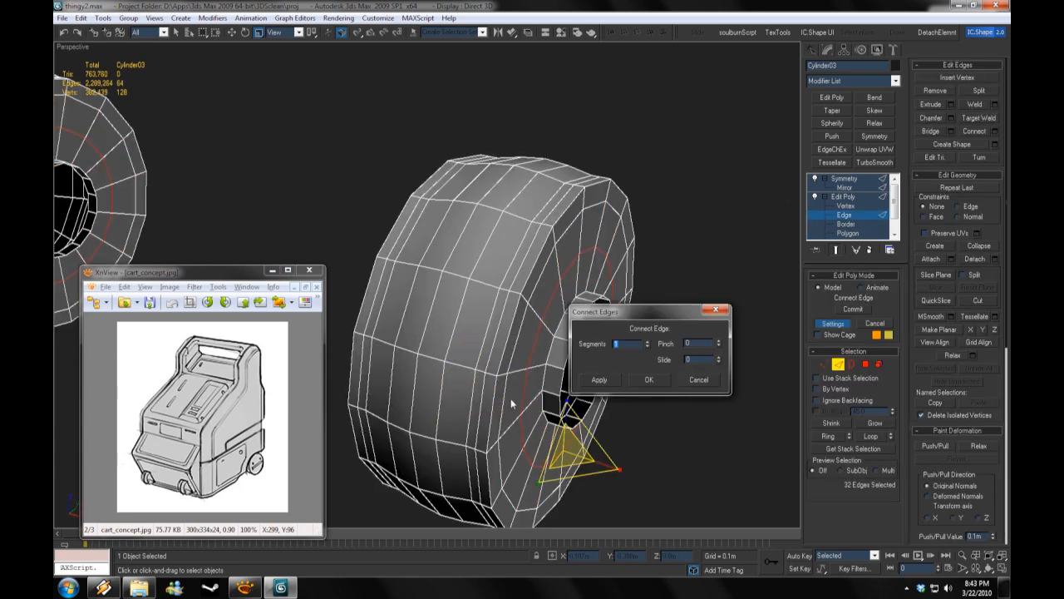
alt+middle_drag(510, 401, 491, 378)
drag(719, 358, 734, 275)
alt+middle_drag(440, 312, 395, 297)
click(649, 379)
Step: Apply TurboSmooth above the wheel's Symmetry, raise its iterations, and view the wheel without edged faces
click(850, 180)
click(875, 162)
click(891, 292)
click(715, 224)
right_click(75, 48)
click(113, 112)
Step: Disable the TurboSmooth display, show edged faces, and chamfer the outer edge rings on both side faces by 0.006 m
click(583, 277)
click(816, 179)
click(843, 206)
right_click(75, 48)
click(113, 112)
click(842, 225)
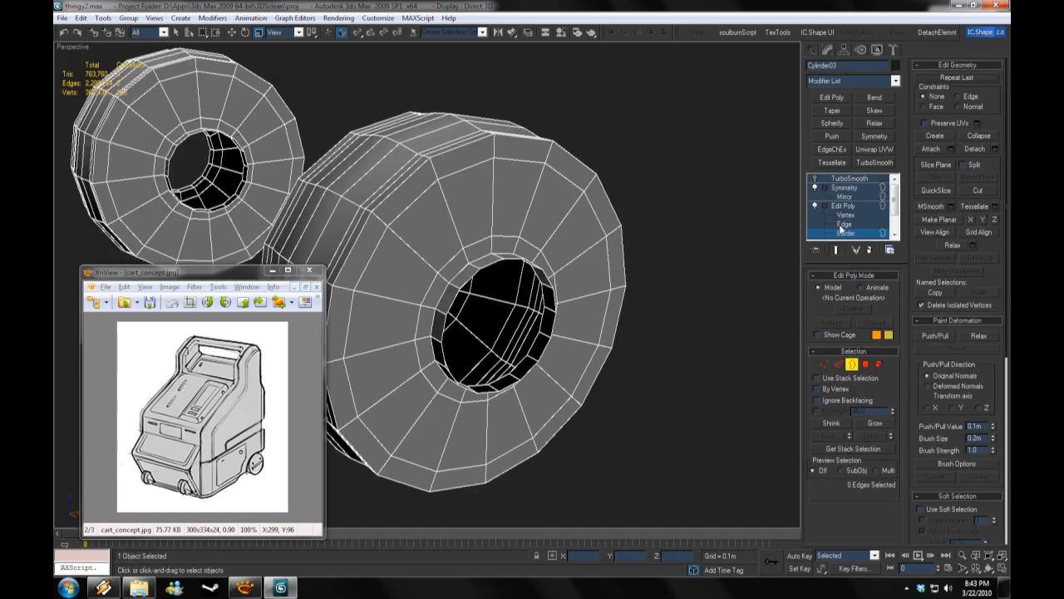
double_click(358, 286)
alt+middle_drag(359, 286, 466, 313)
ctrl+double_click(459, 316)
click(951, 118)
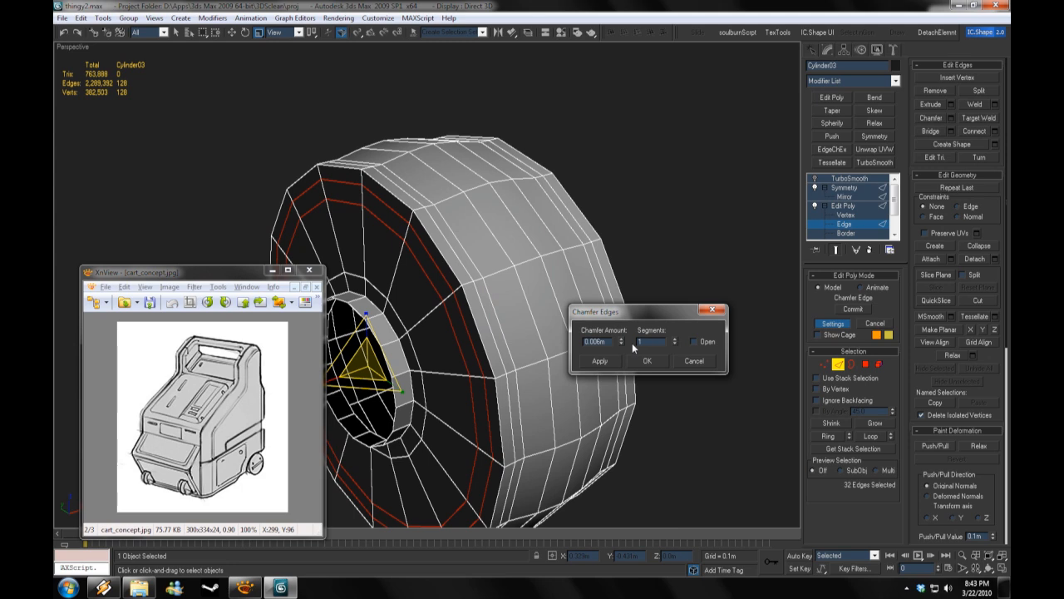
click(647, 360)
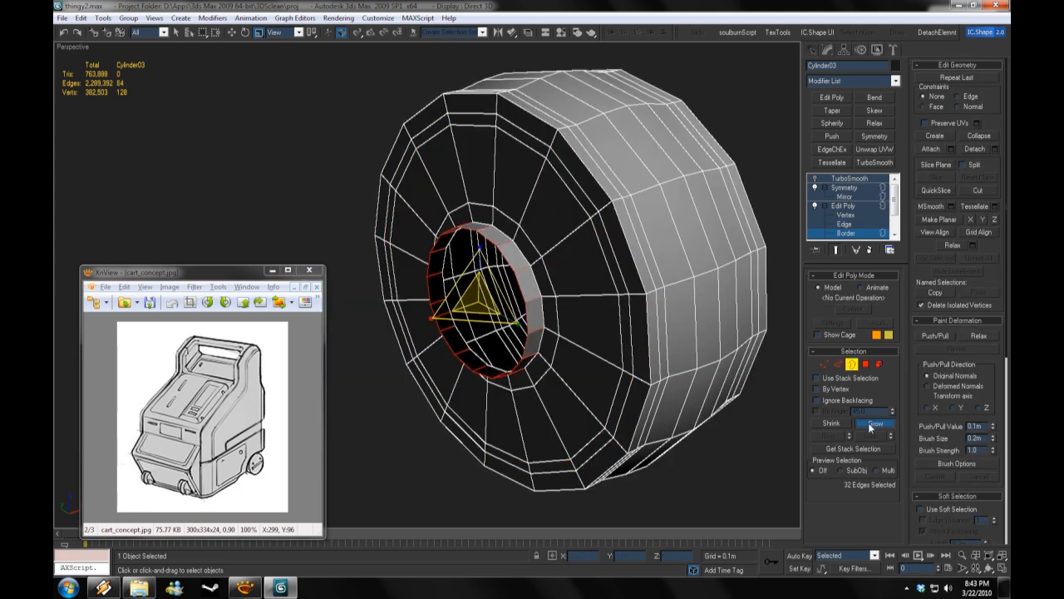
Step: Grow a selection from the hub border across the side face's polygons and push them inward to recess the face
ctrl+click(866, 365)
click(863, 421)
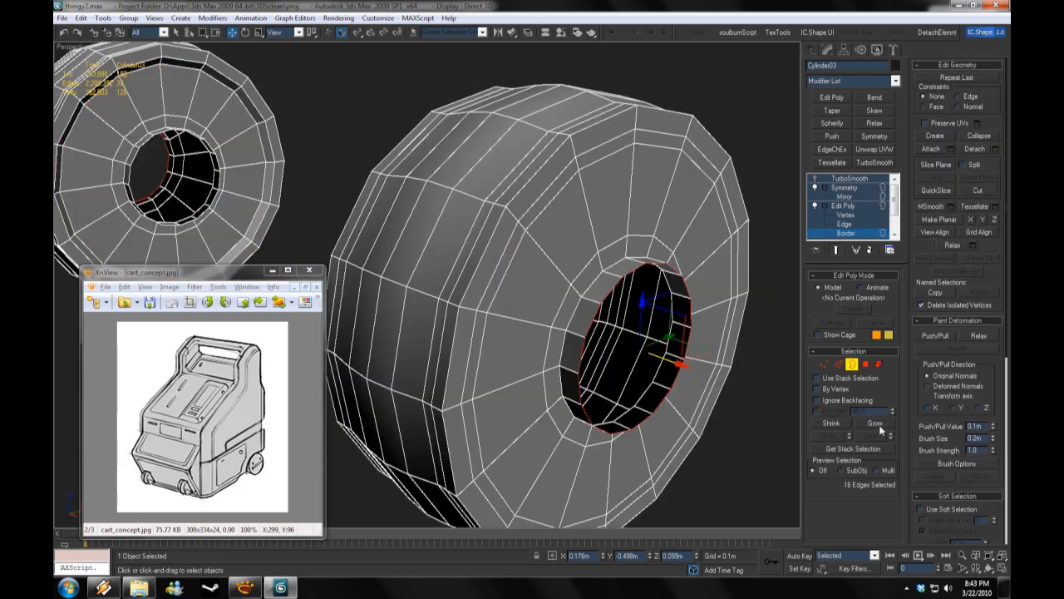
right_click(604, 306)
click(577, 230)
middle_drag(699, 365, 670, 299)
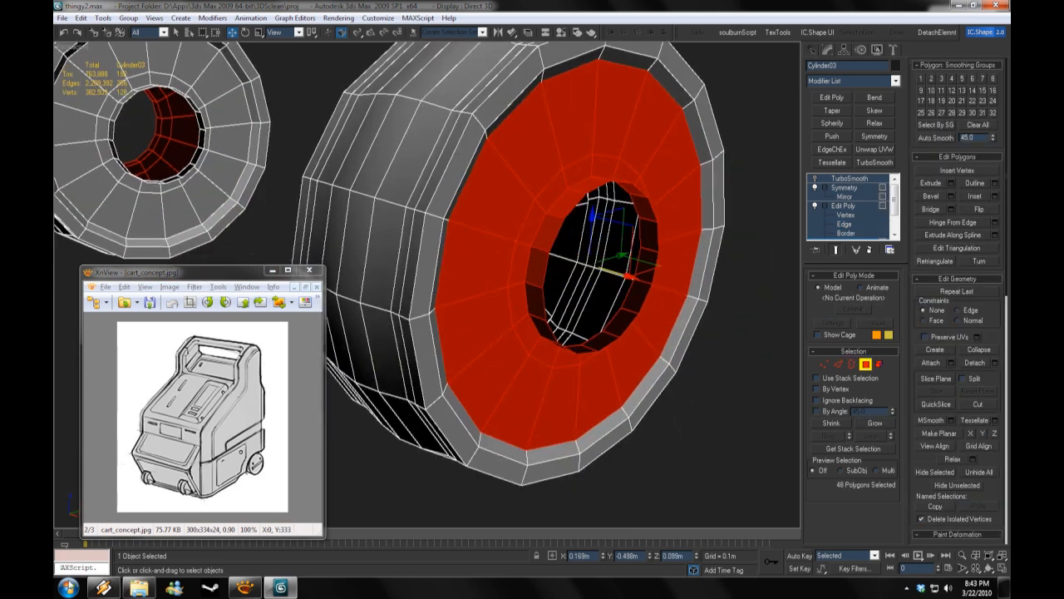
Step: Chamfer the corner edge loops of the recessed side face and check the smoothed wheel
key(2)
alt+middle_drag(636, 126, 452, 76)
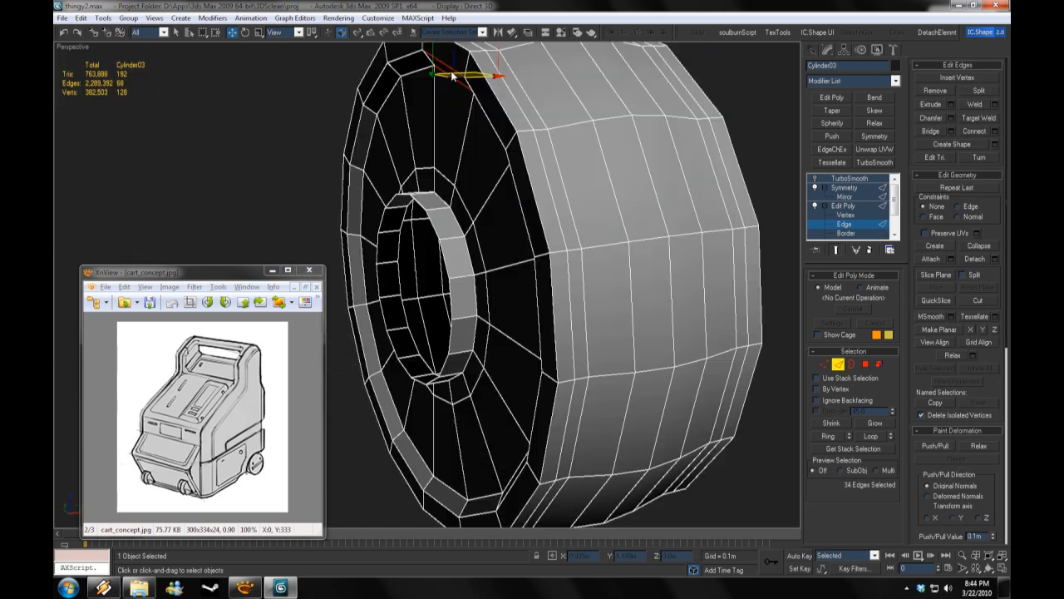
click(951, 118)
drag(622, 340, 622, 357)
click(653, 361)
middle_drag(516, 425, 566, 334)
click(698, 453)
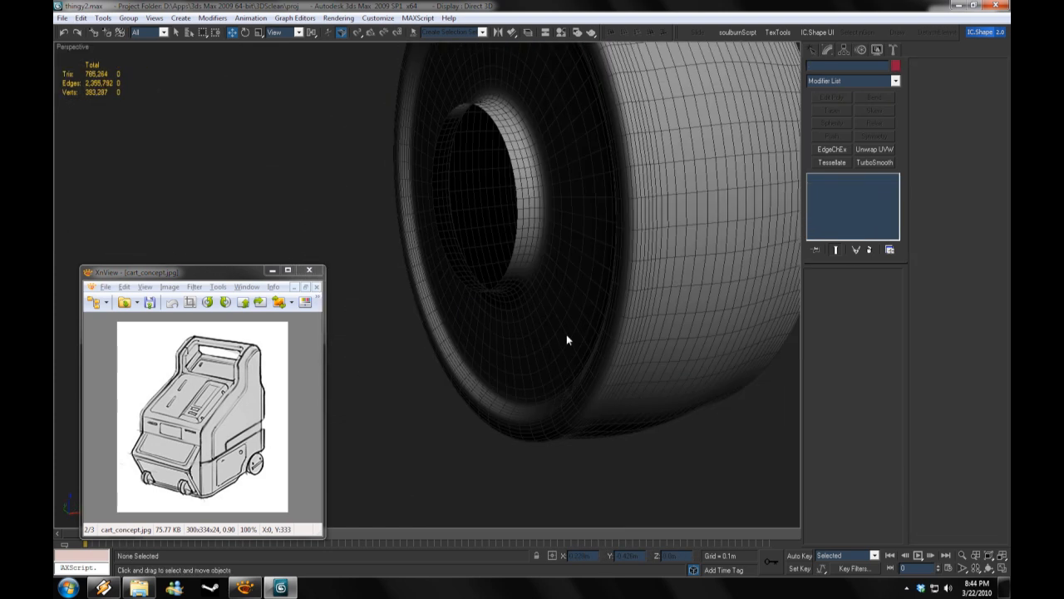
Step: Turn off edged faces, leave isolation to show the whole cart, and display the front caster wheel unsmoothed
right_click(68, 47)
click(100, 111)
scroll(466, 209, down, 5)
scroll(466, 210, down, 3)
key(alt+q)
alt+middle_drag(466, 209, 491, 187)
click(478, 206)
click(817, 187)
Step: Adjust the caster wheel's scale and position to fit beneath its cover, and isolate it
alt+middle_drag(466, 141, 282, 93)
key(r)
key(r)
scroll(477, 241, up, 4)
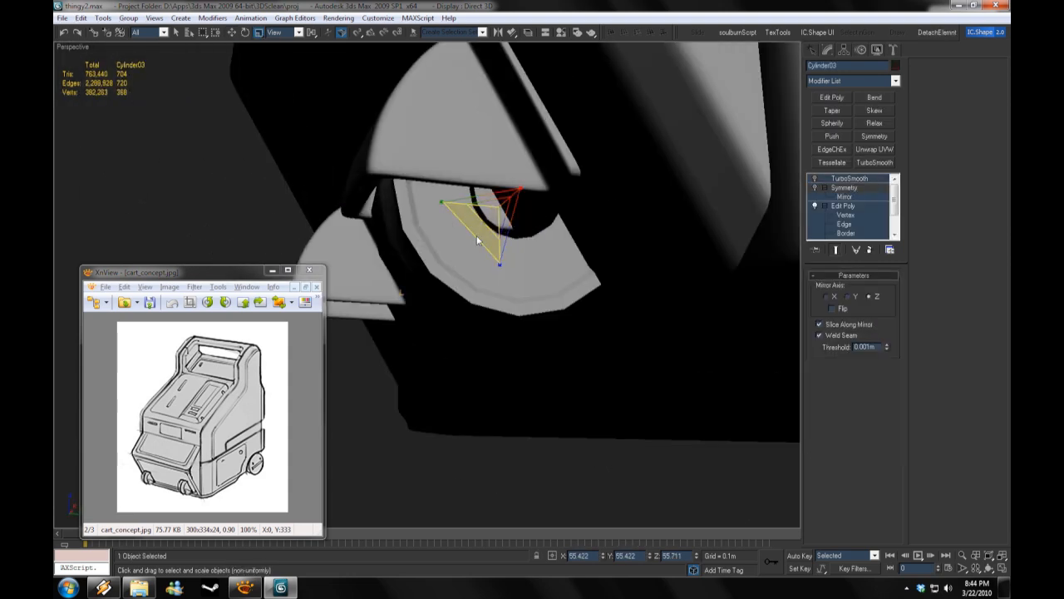
alt+middle_drag(542, 170, 532, 164)
drag(542, 171, 527, 147)
alt+middle_drag(527, 147, 542, 163)
drag(485, 168, 485, 169)
alt+middle_drag(484, 169, 619, 233)
key(alt+q)
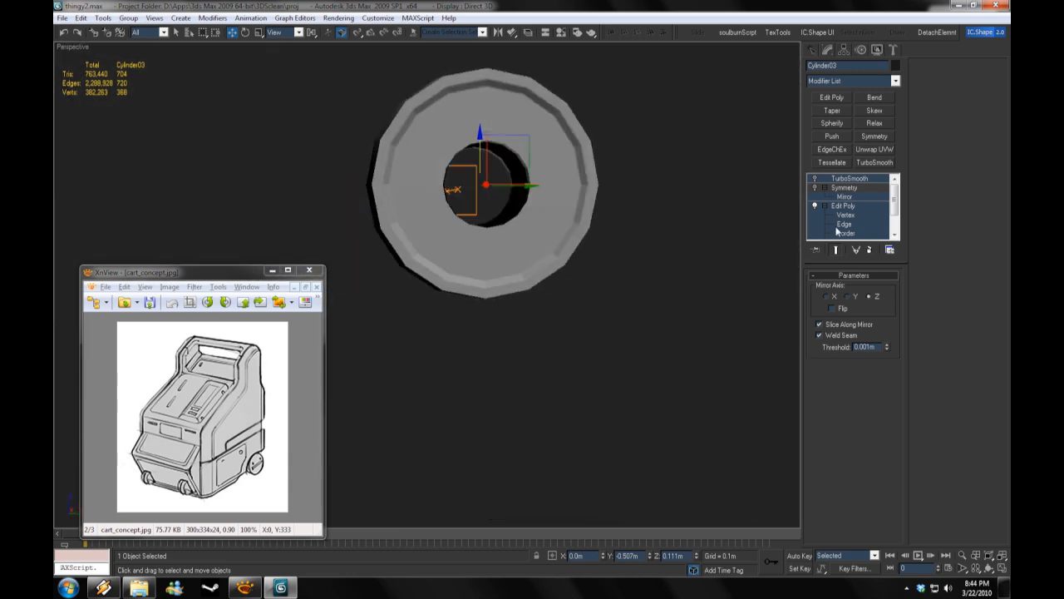
Step: Select the polygons around the wheel's hub opening and scale them down to make the hole smaller
click(841, 233)
key(q)
right_click(517, 182)
click(487, 105)
alt+middle_drag(559, 172, 630, 203)
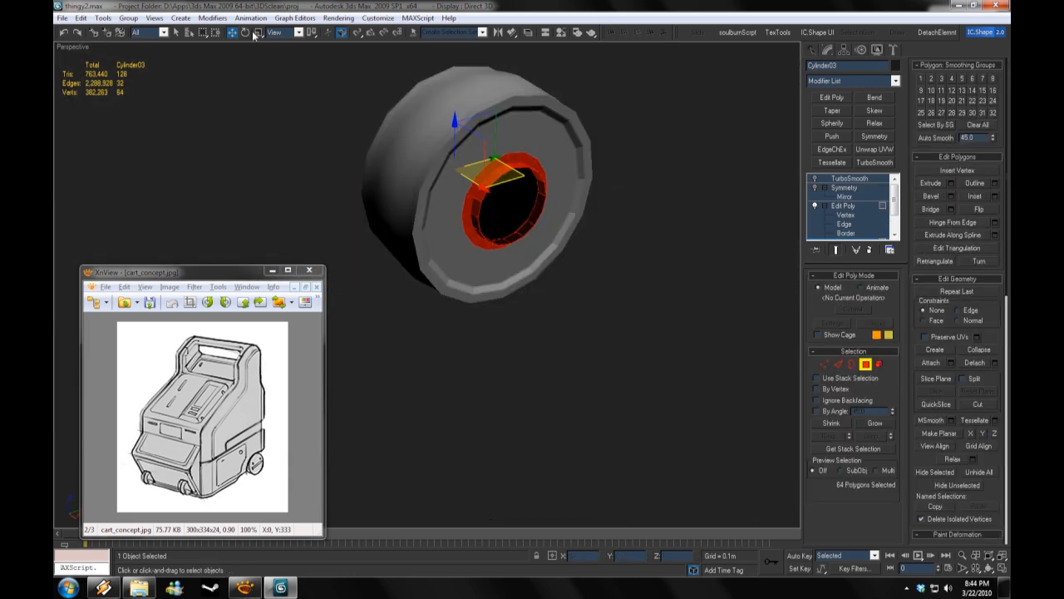
key(alt+q)
alt+middle_drag(550, 196, 516, 208)
scroll(499, 216, up, 3)
drag(482, 196, 483, 208)
alt+middle_drag(482, 208, 496, 405)
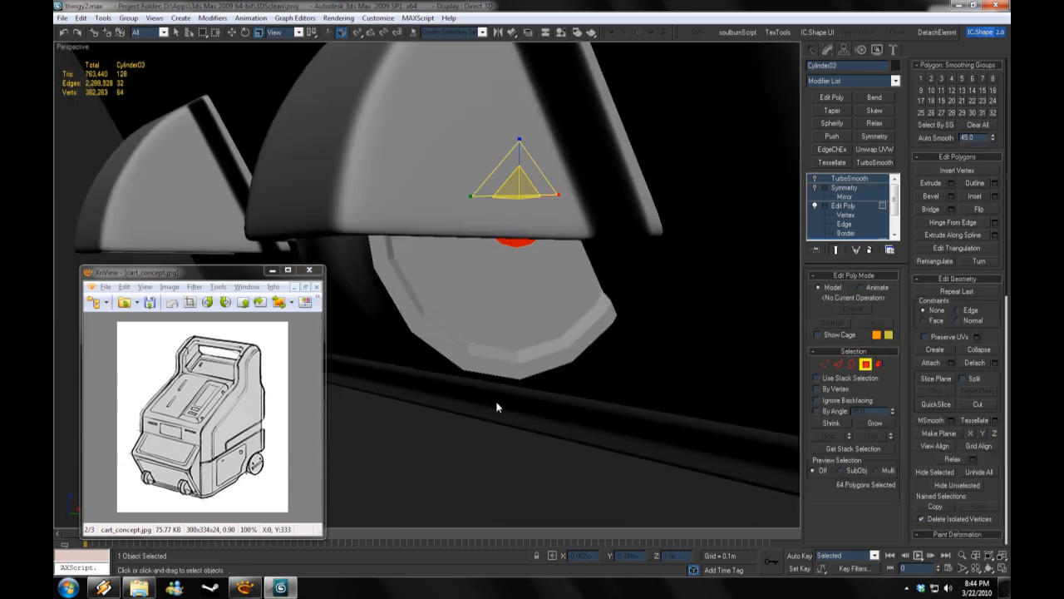
Step: Isolate the wheel with edged faces shown and remove the surplus support edge loops from its recessed side face
key(alt+q)
right_click(81, 50)
click(131, 114)
alt+middle_drag(499, 241, 515, 228)
click(433, 432)
key(2)
click(476, 199)
key(alt+l)
alt+middle_drag(532, 266, 449, 237)
click(446, 207)
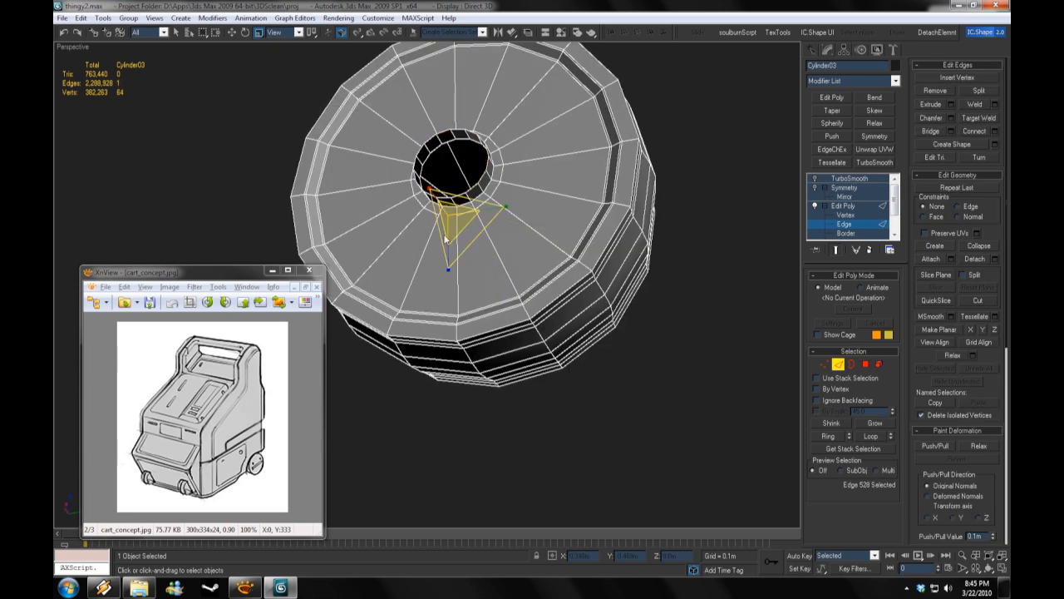
key(alt+l)
scroll(376, 316, up, 4)
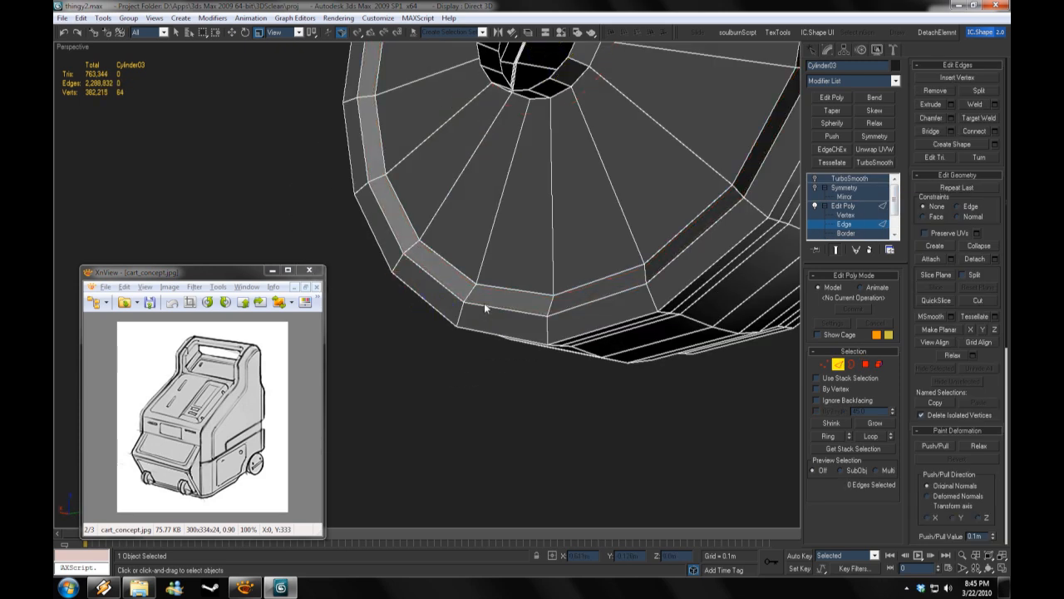
key(4)
click(443, 275)
scroll(466, 241, down, 4)
ctrl+click(467, 191)
alt+middle_drag(529, 207, 487, 237)
ctrl+click(467, 199)
ctrl+click(546, 93)
alt+middle_drag(465, 170, 493, 173)
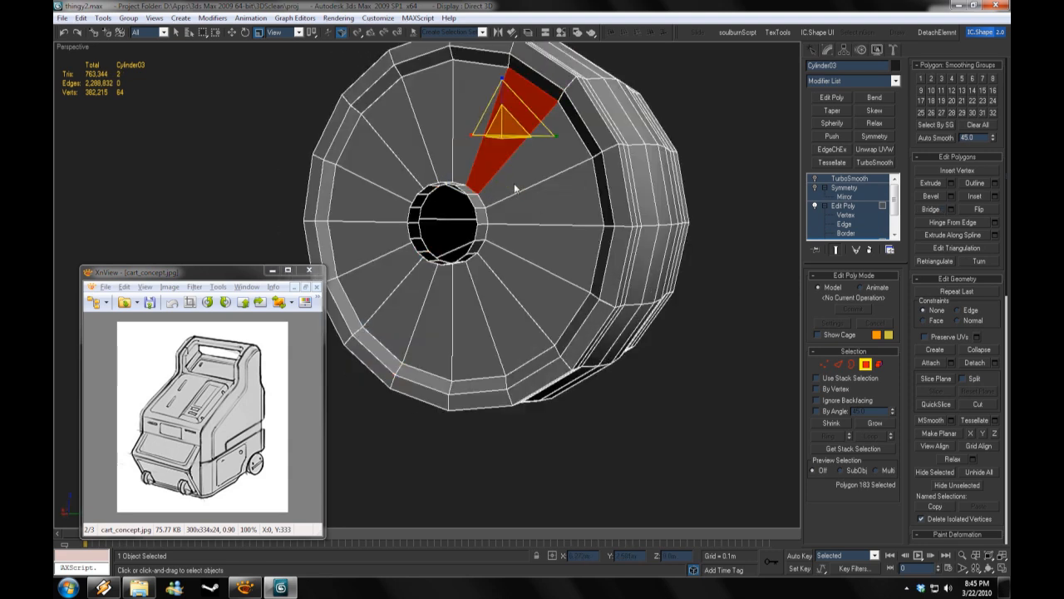
click(687, 187)
scroll(587, 250, down, 3)
alt+middle_drag(587, 250, 753, 228)
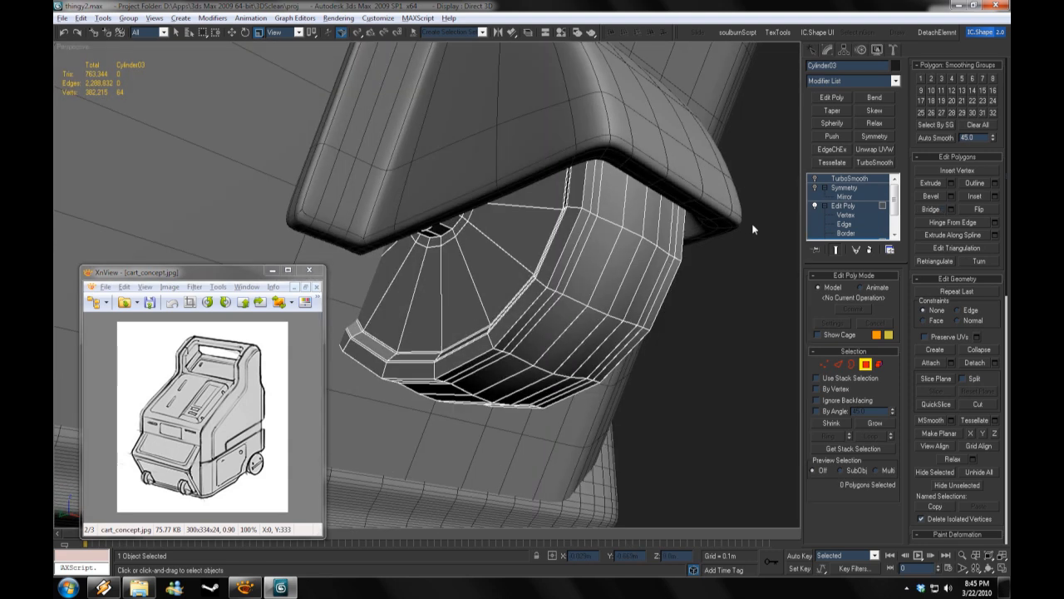
Step: Select the caster's cover together with its wheel, scale them uniformly, and shift their position slightly under the cart
scroll(753, 228, down, 3)
click(849, 178)
scroll(720, 266, down, 5)
click(453, 237)
scroll(476, 278, up, 3)
click(476, 279)
click(366, 200)
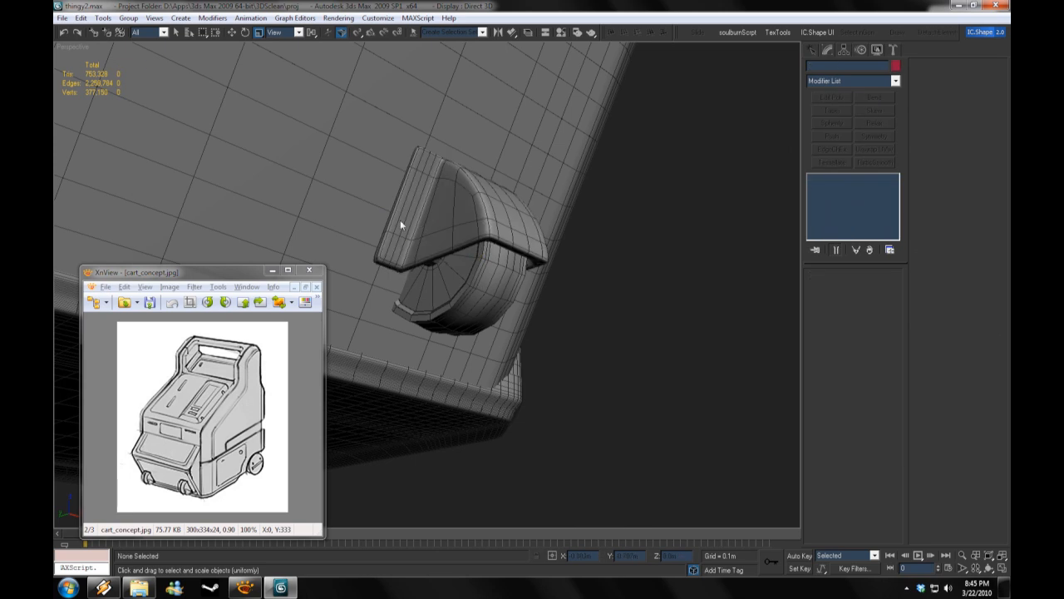
click(403, 222)
ctrl+click(473, 287)
alt+middle_drag(472, 283, 486, 265)
drag(486, 267, 483, 256)
key(w)
drag(439, 196, 443, 198)
click(570, 221)
alt+middle_drag(570, 223, 471, 276)
Step: Hide everything except the wheel and chamfer the edge loop at the recessed side face's rim
click(488, 249)
right_click(472, 276)
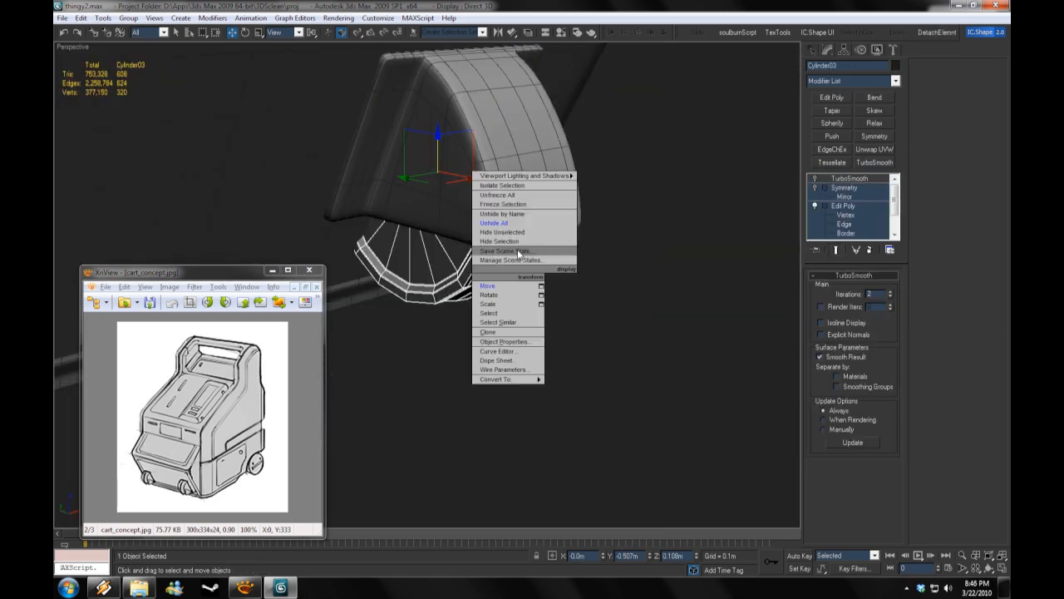
click(512, 232)
alt+middle_drag(565, 258, 696, 297)
click(844, 224)
click(375, 286)
alt+middle_drag(598, 286, 690, 258)
click(951, 118)
click(643, 366)
Step: Connect the ring of radial edges on the side face to add a support loop close to the hub
click(466, 203)
mouse_move(549, 266)
alt+middle_down()
mouse_move(502, 263)
mouse_move(553, 264)
alt+middle_up()
key(alt+r)
click(994, 131)
click(636, 369)
alt+middle_drag(635, 371, 574, 357)
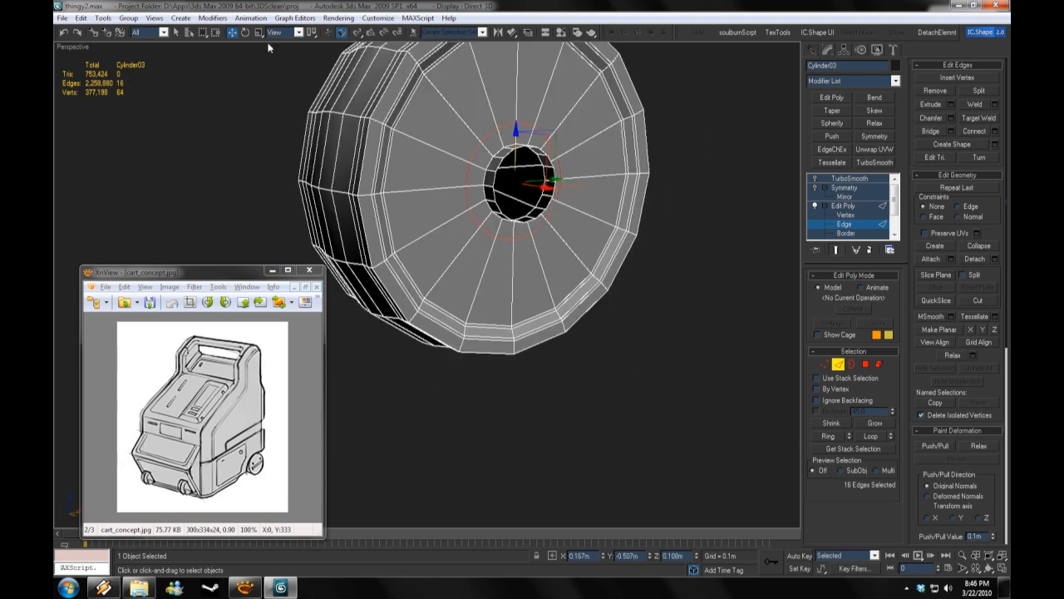
Step: Connect the radial edge rings on both side faces with two segments to create two concentric loops
alt+middle_drag(560, 162, 632, 199)
ctrl+click(572, 228)
key(alt+r)
alt+middle_drag(572, 228, 508, 220)
click(994, 131)
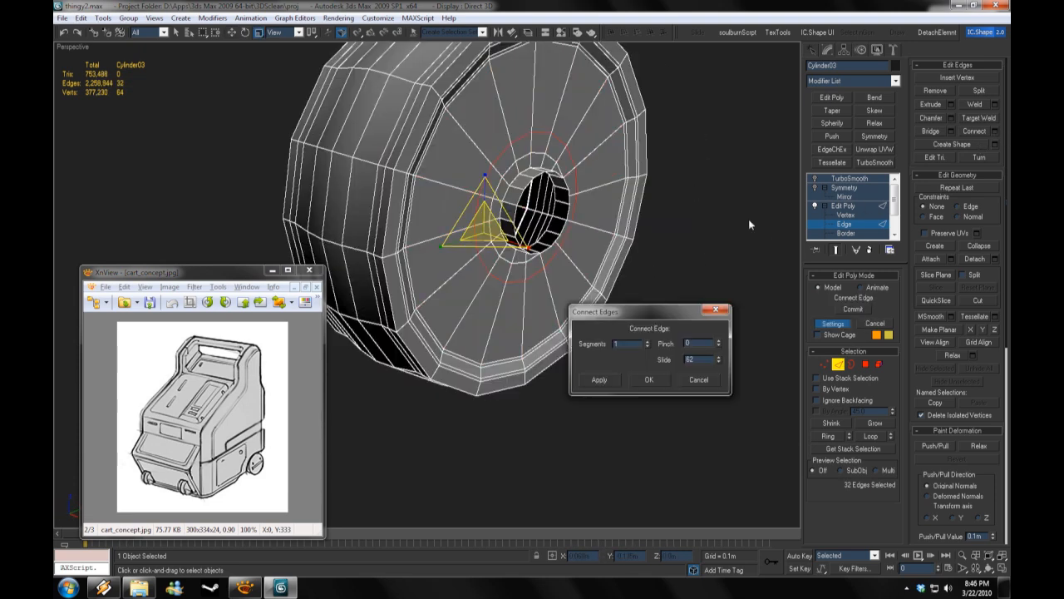
alt+middle_drag(615, 274, 535, 321)
click(649, 379)
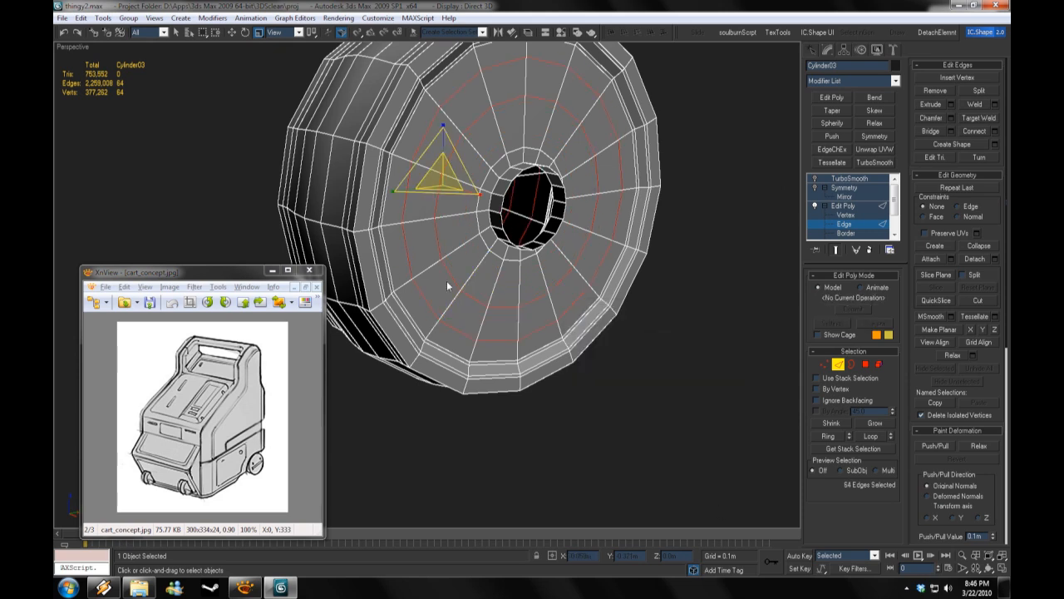
Step: Select the full band of polygons between the two concentric loops on both side faces
click(446, 281)
alt+middle_drag(446, 280, 491, 266)
ctrl+click(491, 266)
key(alt+r)
ctrl+click(866, 364)
alt+middle_drag(564, 193, 499, 200)
Step: Try to extrude the selected bands as a group by 0.011 m
click(951, 184)
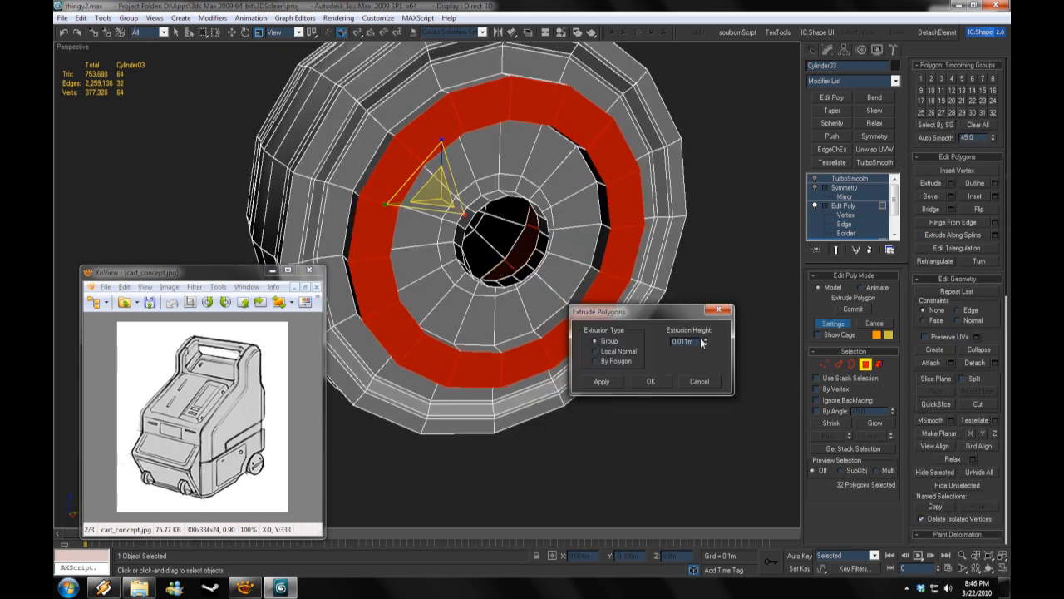
click(647, 381)
alt+middle_drag(632, 288, 582, 283)
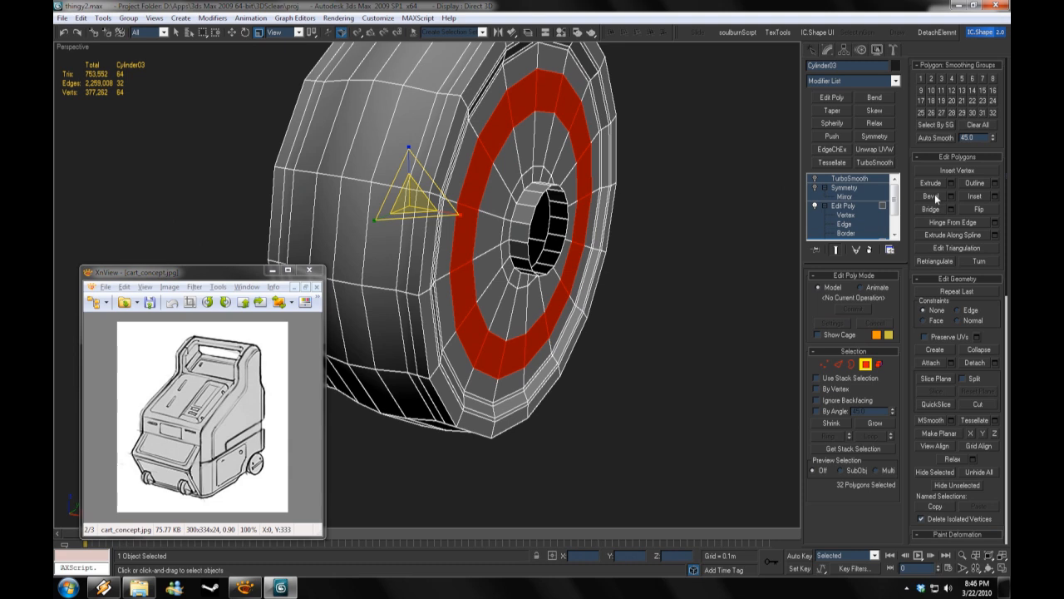
Step: Bevel the selected bands on the side faces to form a sloped ring
click(951, 196)
click(651, 384)
alt+middle_drag(651, 384, 598, 381)
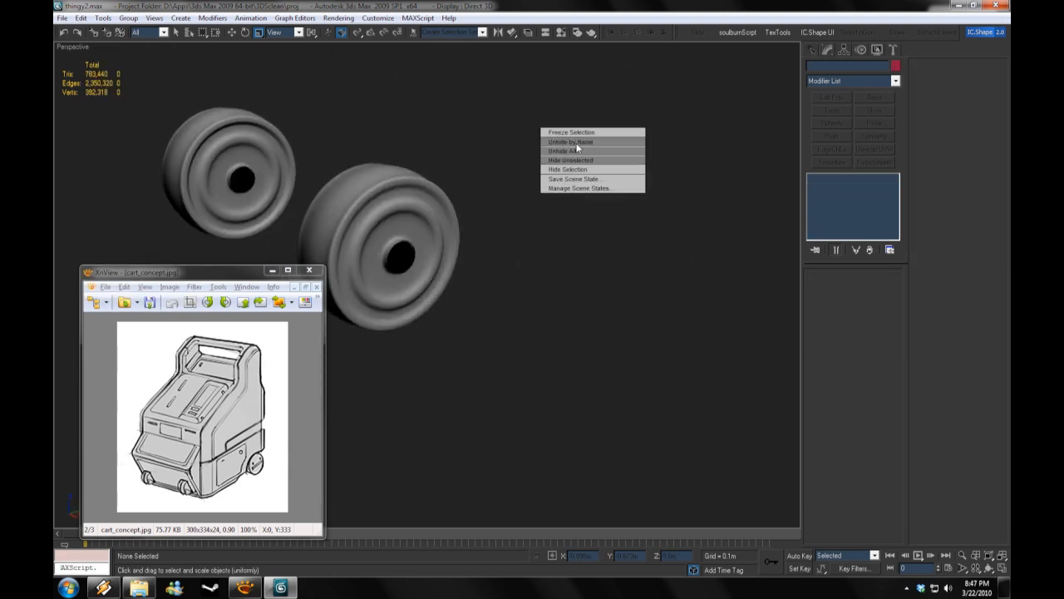
Step: Unhide all objects to check the smoothed wheels on the cart, and hide everything except the wheels again
click(577, 150)
scroll(542, 298, down, 5)
mouse_move(541, 298)
alt+middle_down()
mouse_move(653, 271)
mouse_move(601, 276)
mouse_move(348, 243)
mouse_move(533, 291)
alt+middle_up()
scroll(348, 242, up, 5)
click(348, 243)
right_click(583, 322)
click(618, 305)
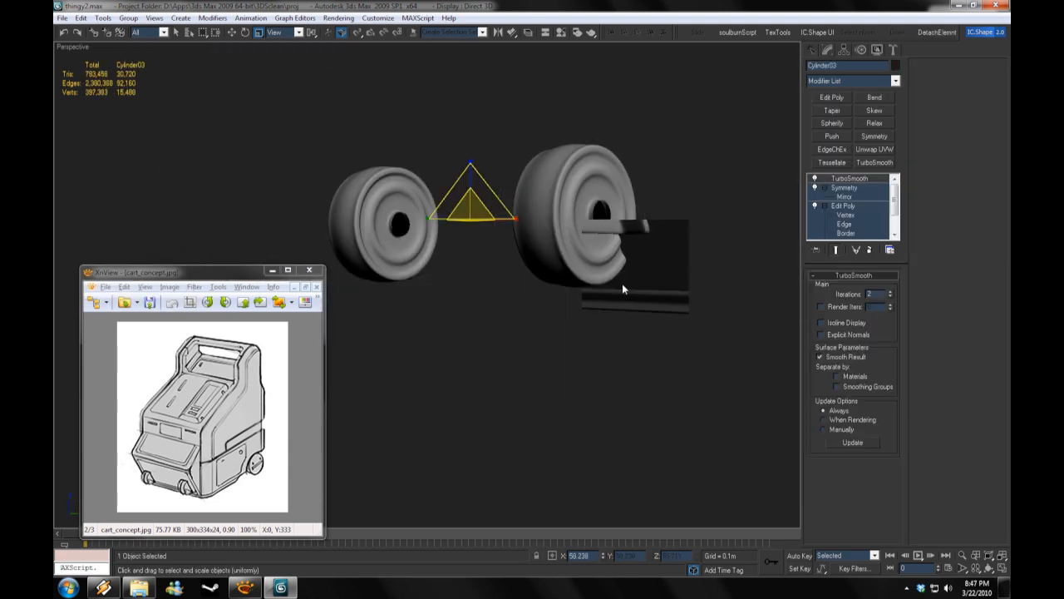
Step: Show edged faces, disable the TurboSmooth display, and chamfer the two circumferential edge loops bordering the wheel's tread
alt+middle_drag(622, 285, 674, 289)
right_click(80, 47)
click(138, 111)
click(815, 178)
click(839, 226)
click(497, 268)
ctrl+click(434, 275)
key(alt+l)
key(ctrl+shift+c)
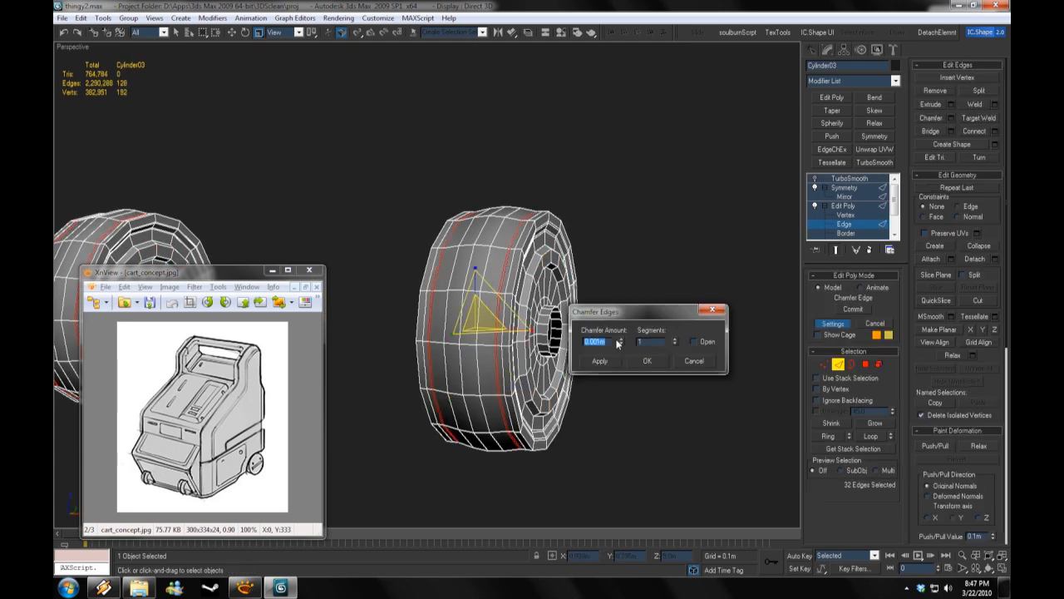
Step: Toggle the TurboSmooth display on and off to compare the chamfered wheel's smoothing
click(849, 178)
click(814, 178)
click(815, 179)
click(815, 178)
click(815, 179)
Step: Convert the tread's centre edge loop to faces, grow the selection, and clone it as a separate, slightly scaled-up strip
click(848, 224)
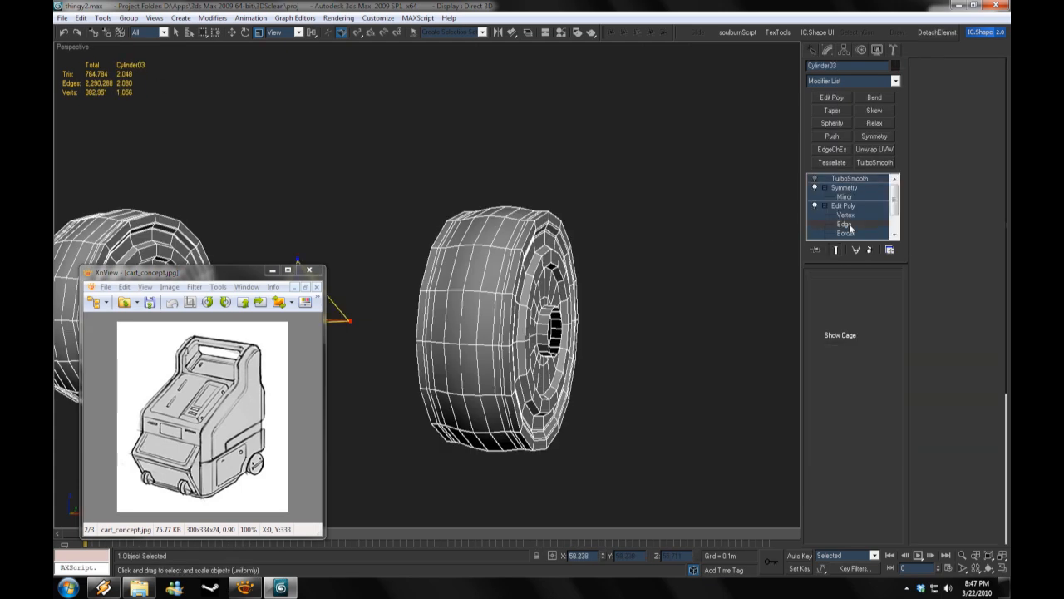
click(470, 267)
key(alt+l)
alt+middle_drag(469, 269, 487, 303)
right_click(494, 260)
right_click(438, 172)
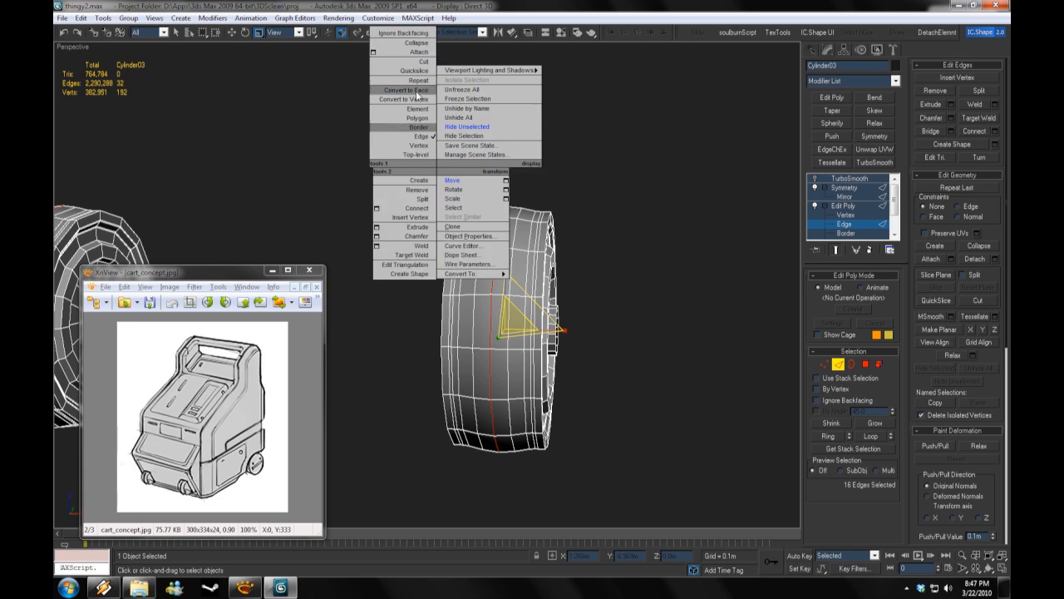
click(401, 91)
key(ctrl+Page_Up)
alt+middle_drag(667, 320, 595, 329)
shift+drag(499, 316, 501, 306)
click(695, 352)
Step: Leave the wheel's sub-object mode, select the cloned tread strip, and apply TurboSmooth to it
click(850, 207)
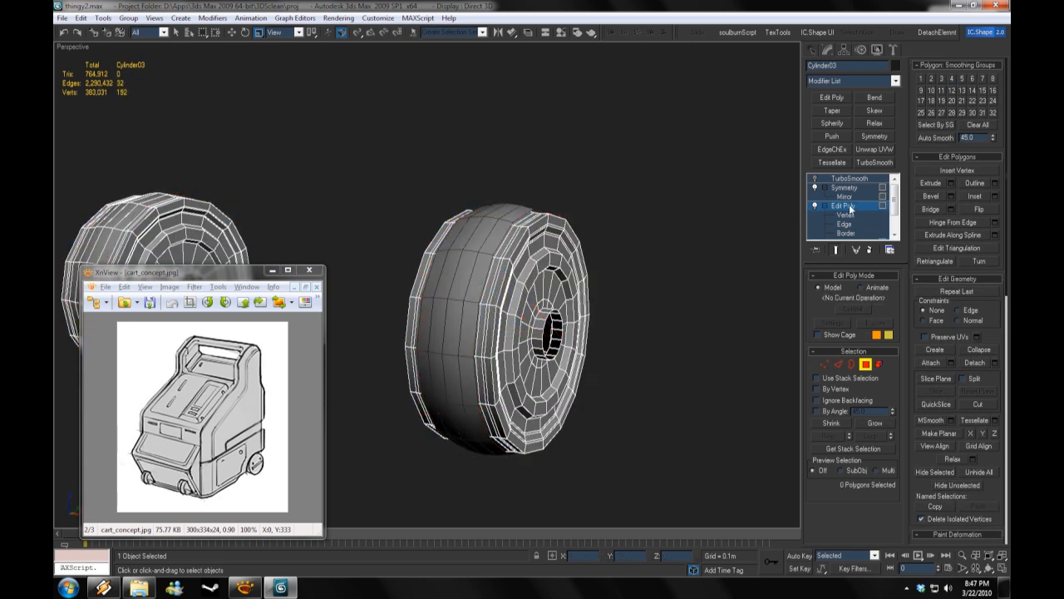
click(656, 243)
click(486, 261)
click(875, 162)
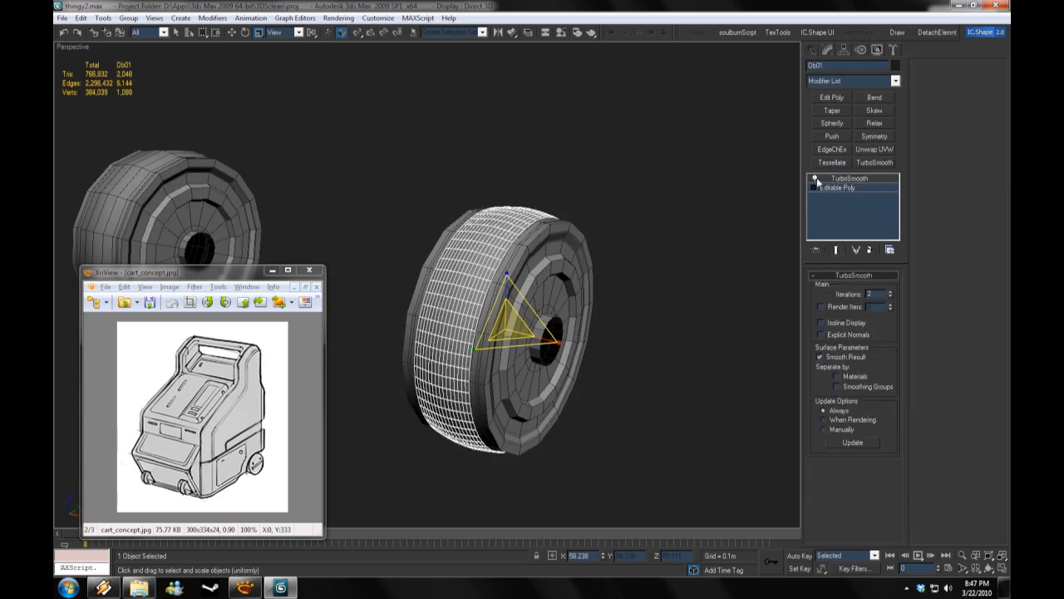
Step: Try to remove some of the tread strip's circumferential edge loops beneath its TurboSmooth
click(814, 187)
click(841, 197)
click(851, 179)
click(890, 292)
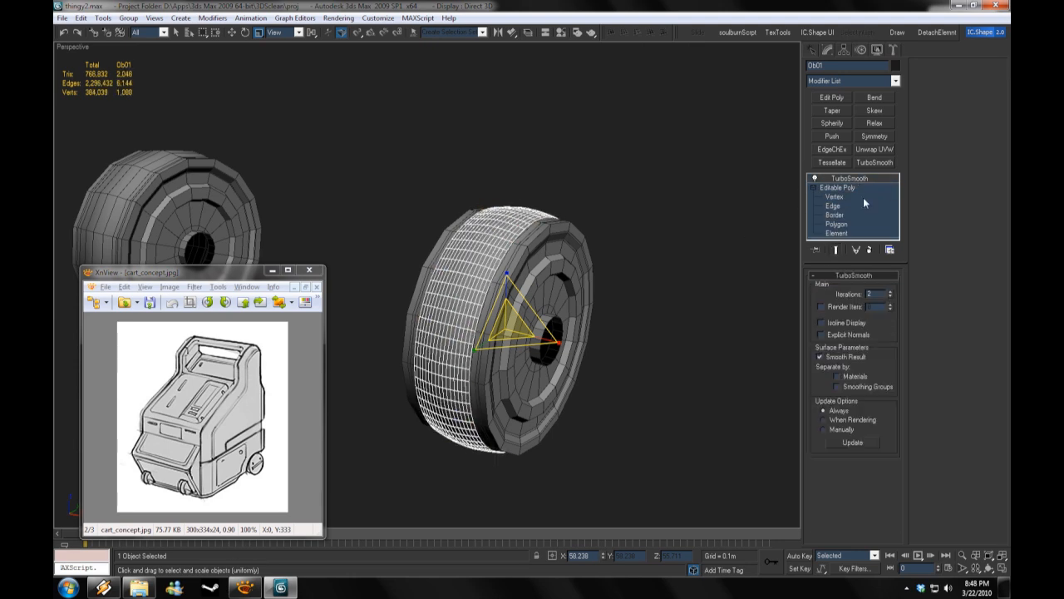
click(816, 179)
click(833, 206)
click(492, 259)
click(850, 179)
click(816, 178)
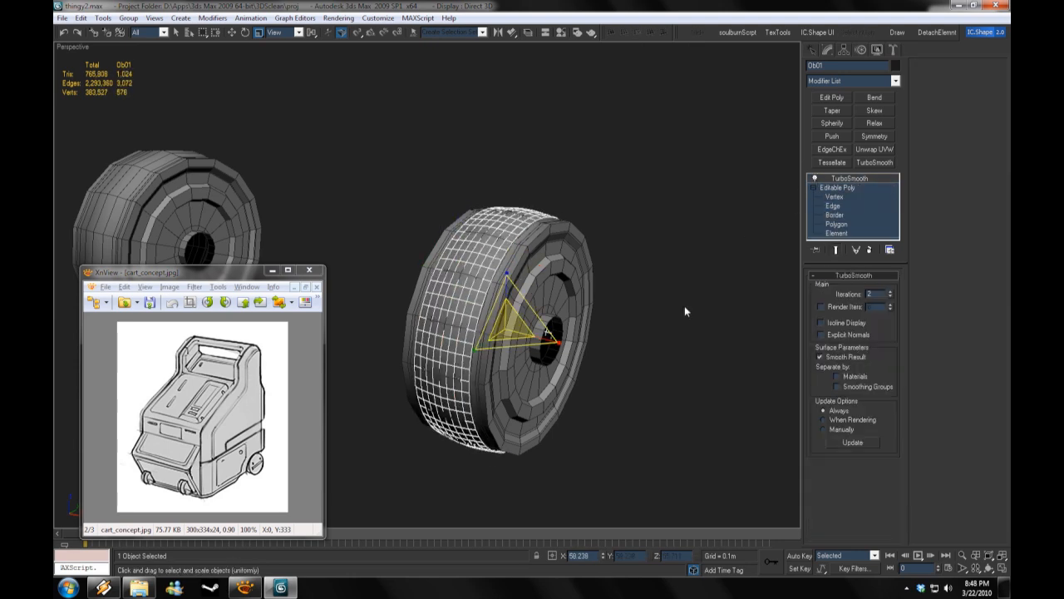
alt+middle_drag(685, 306, 676, 321)
scroll(677, 321, up, 5)
key(ctrl+y)
Step: Add an Edit Poly above the tread strip's TurboSmooth and select all the crosswise edges around the tread
click(833, 206)
scroll(499, 250, down, 5)
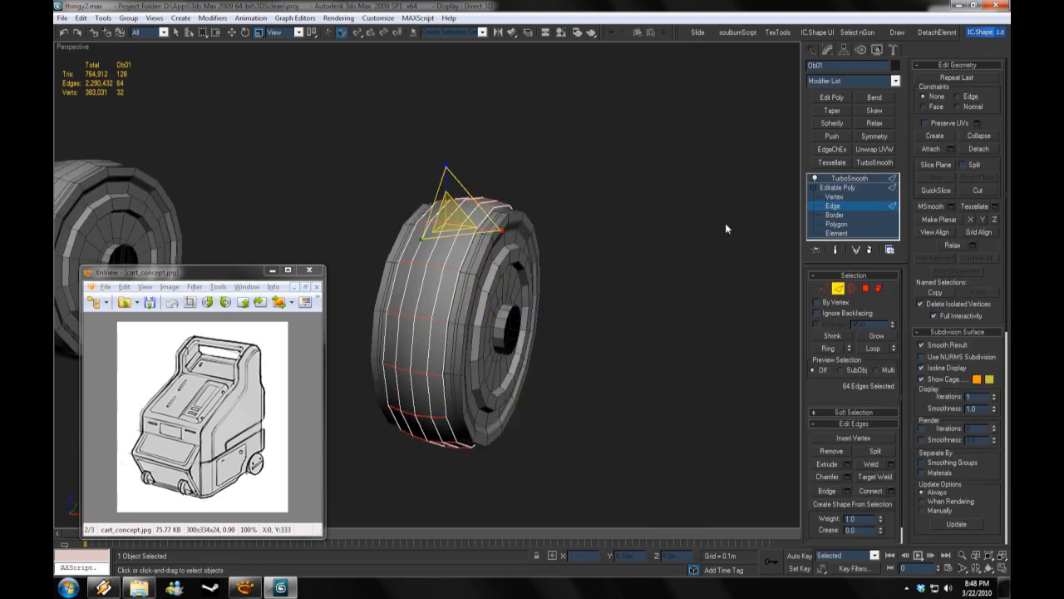
click(847, 181)
click(832, 98)
click(825, 179)
click(844, 197)
scroll(579, 313, up, 4)
click(535, 322)
key(alt+r)
key(alt+l)
scroll(549, 281, down, 6)
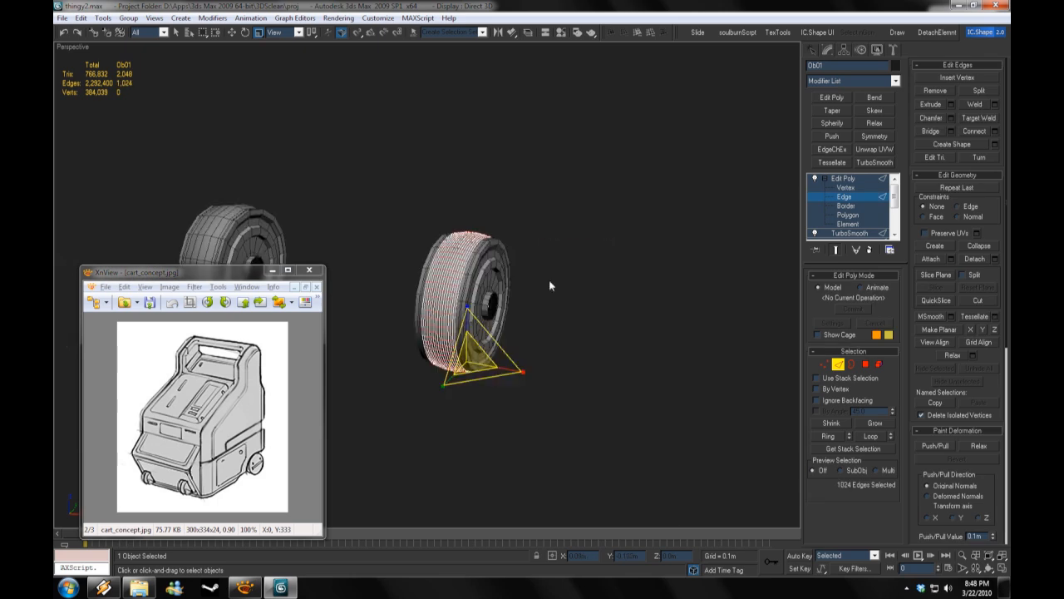
Step: Try to extrude the selected tread edges with a height of 0.006 m and a base width of 0.005 m
alt+middle_drag(548, 281, 532, 285)
scroll(533, 284, up, 6)
click(952, 105)
drag(668, 342, 667, 355)
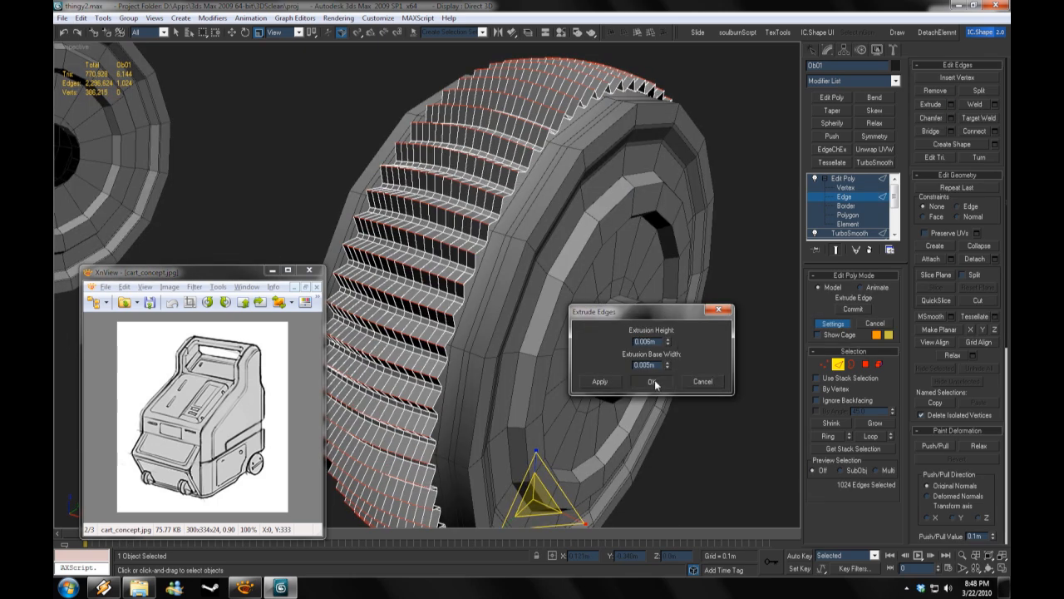
click(655, 382)
scroll(576, 337, down, 6)
alt+middle_drag(598, 349, 576, 337)
key(ctrl+z)
Step: Extrude the crosswise tread edges into raised ridges with a readjusted extrusion height and base width
scroll(576, 337, up, 6)
click(951, 105)
right_click(668, 342)
drag(668, 341, 671, 359)
click(652, 382)
Step: Smooth the ridged tread with two one-iteration TurboSmooth modifiers, the first separated by smoothing groups, and hide the wireframe edges
ctrl+click(865, 365)
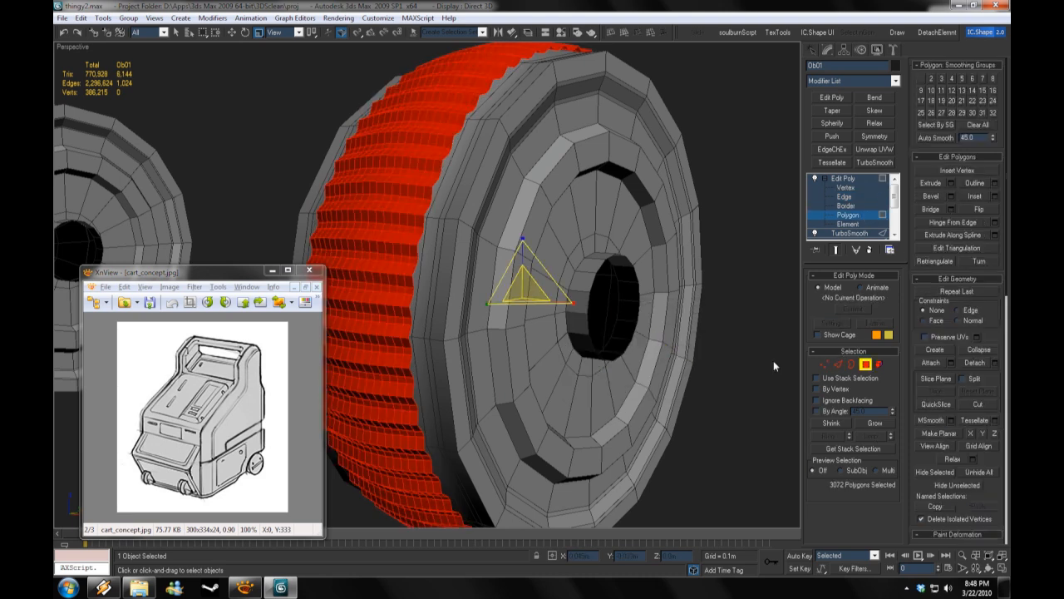
click(875, 163)
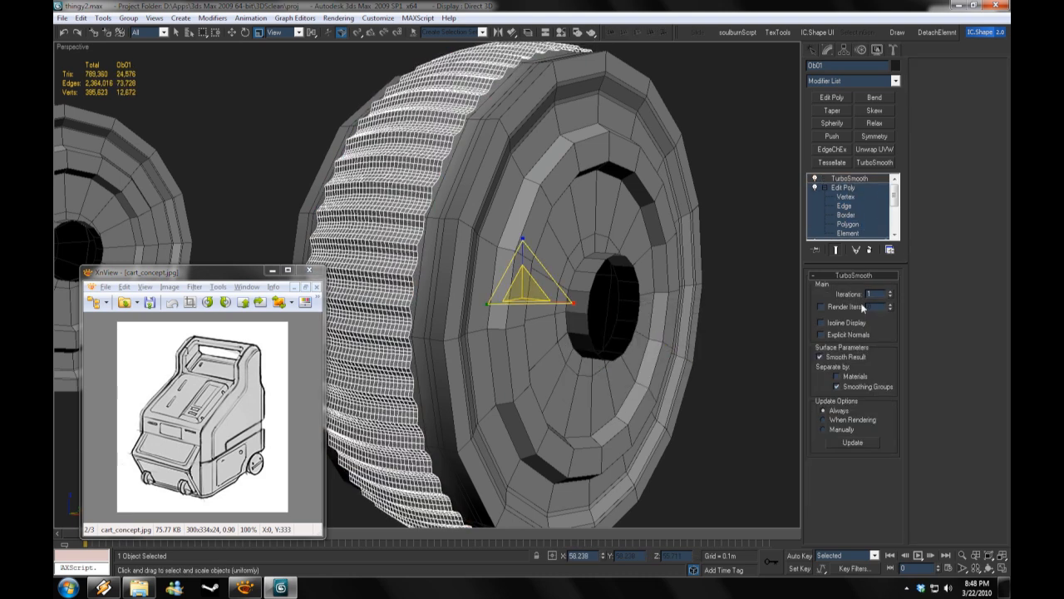
right_click(71, 47)
click(95, 106)
scroll(499, 291, down, 5)
scroll(659, 379, up, 5)
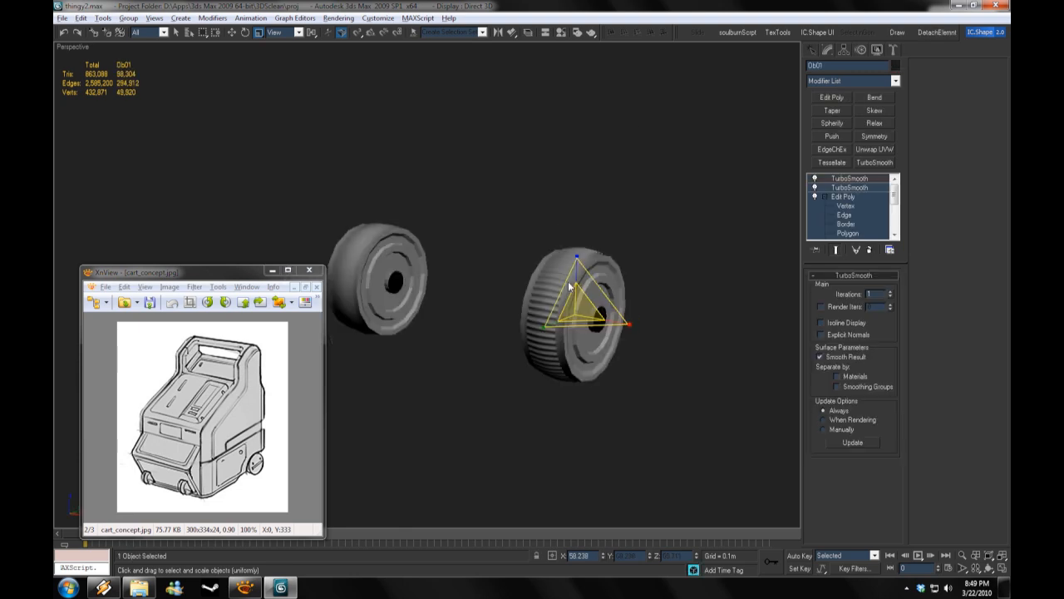
Step: Show the wheel smoothed and uniformly scale the ridged tread strip to fit around it
key(r)
key(r)
key(r)
mouse_move(641, 368)
alt+middle_down()
mouse_move(627, 367)
mouse_move(623, 331)
mouse_move(594, 384)
mouse_move(576, 342)
alt+middle_up()
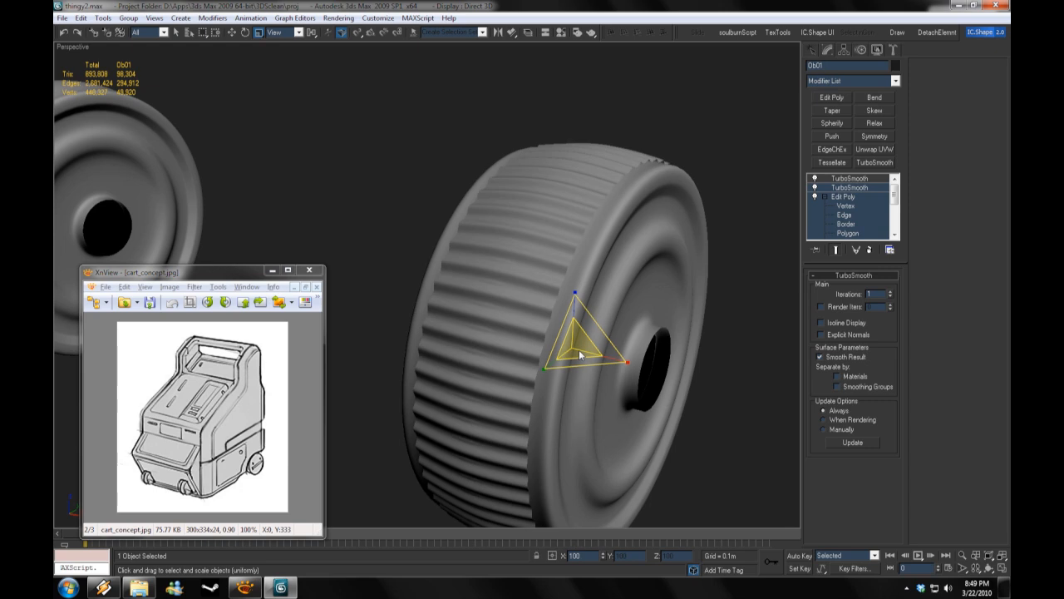
scroll(670, 204, down, 4)
Step: Add a Symmetry modifier with Z mirror axis beneath the tread's TurboSmooths to mirror the tread onto the opposite wheel
click(843, 196)
click(874, 136)
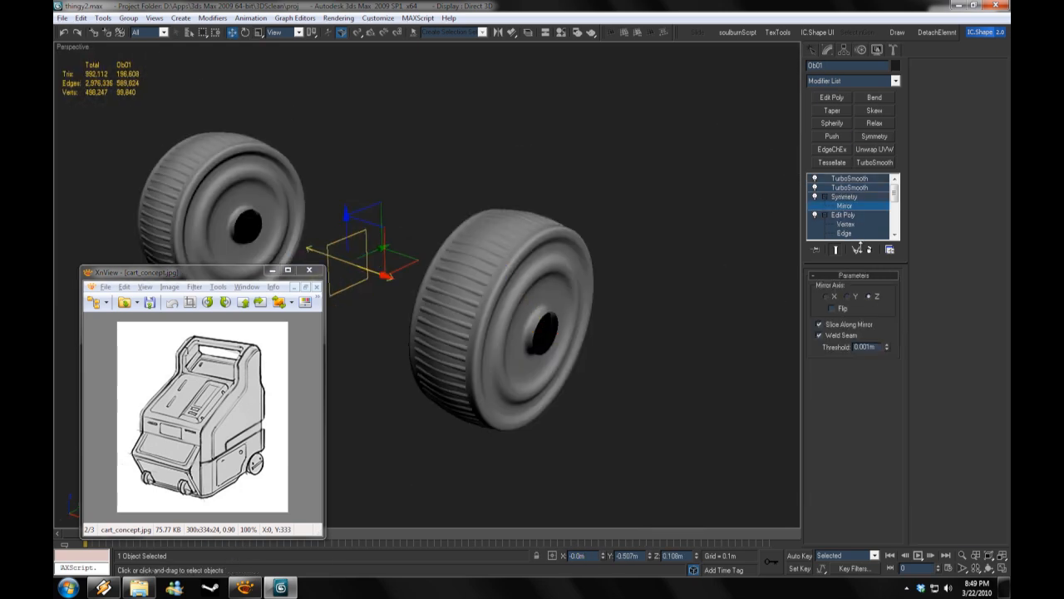
click(713, 222)
alt+middle_drag(713, 222, 526, 383)
scroll(549, 353, up, 4)
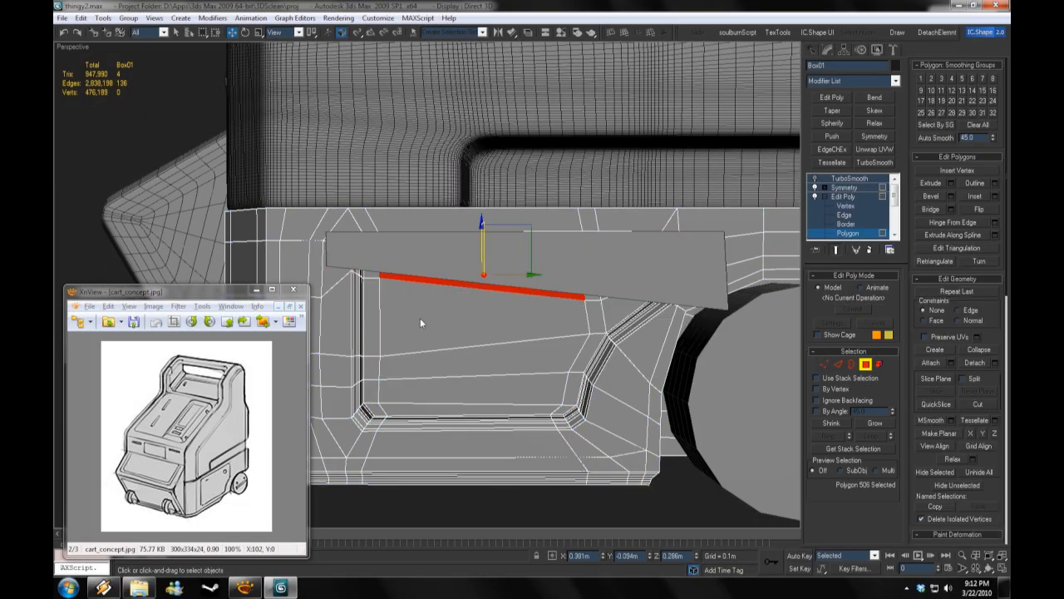
Step: Finish editing the body's polygons, rotate the small rectangular strip on the side panel to horizontal, and shorten it from one end
click(849, 178)
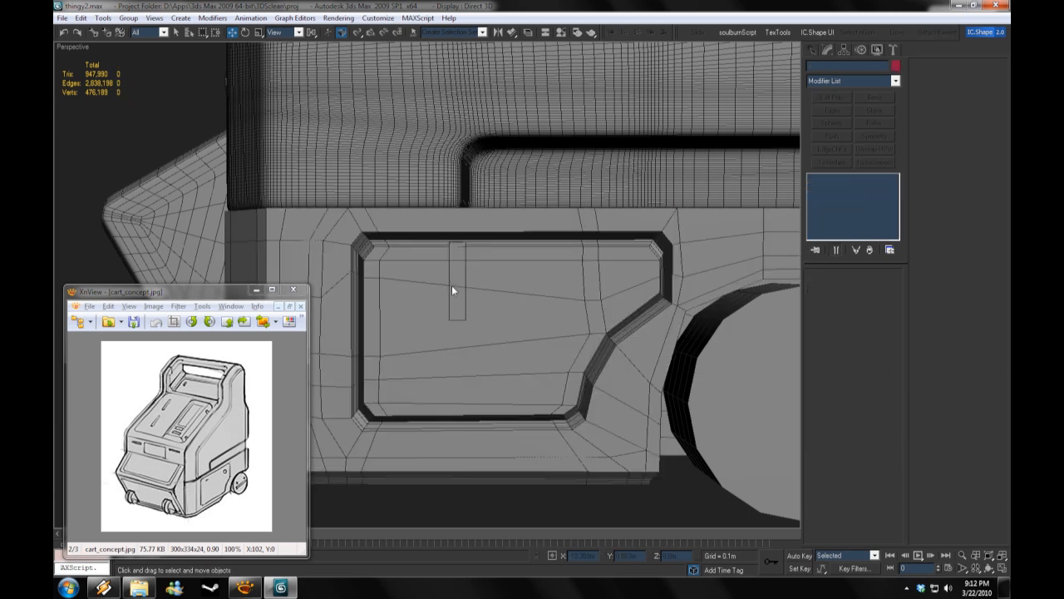
click(454, 286)
key(e)
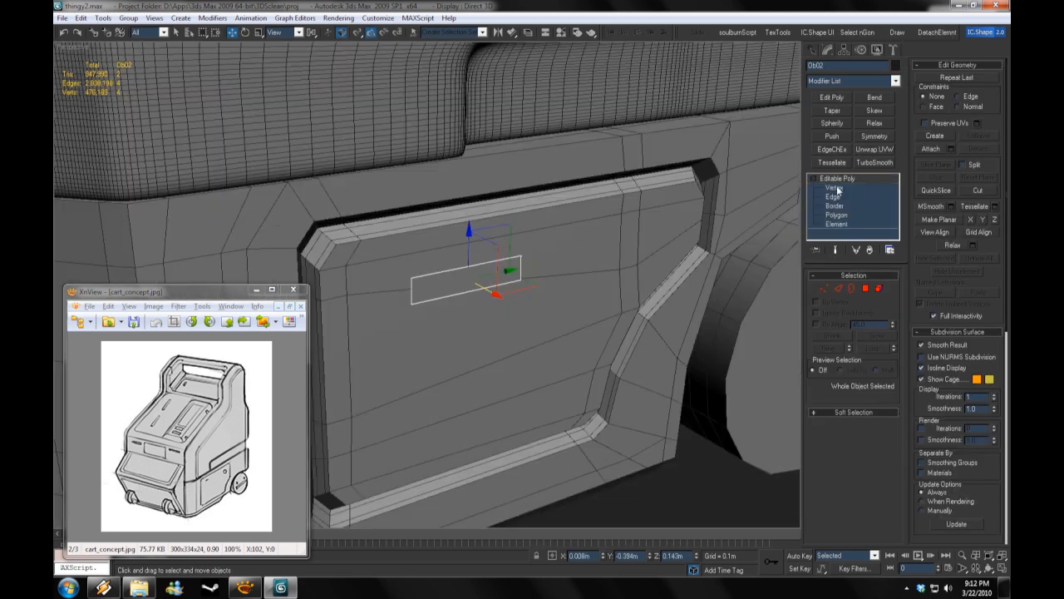
key(1)
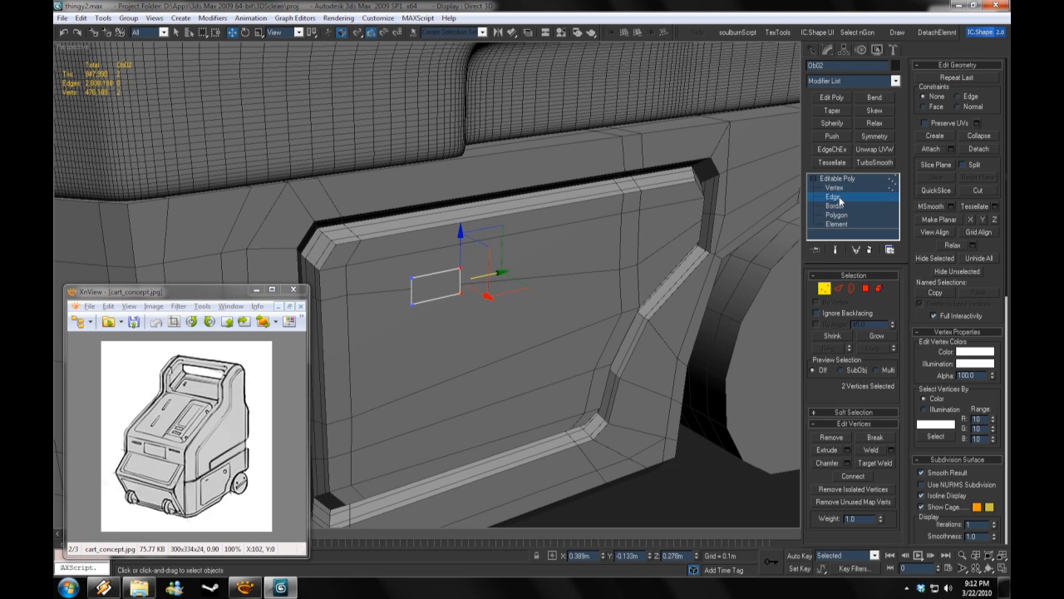
Step: Extend the strip's edges with a corner square and a downward arm to form an L-shape
click(840, 198)
click(402, 290)
ctrl+click(399, 276)
alt+middle_drag(399, 276, 414, 304)
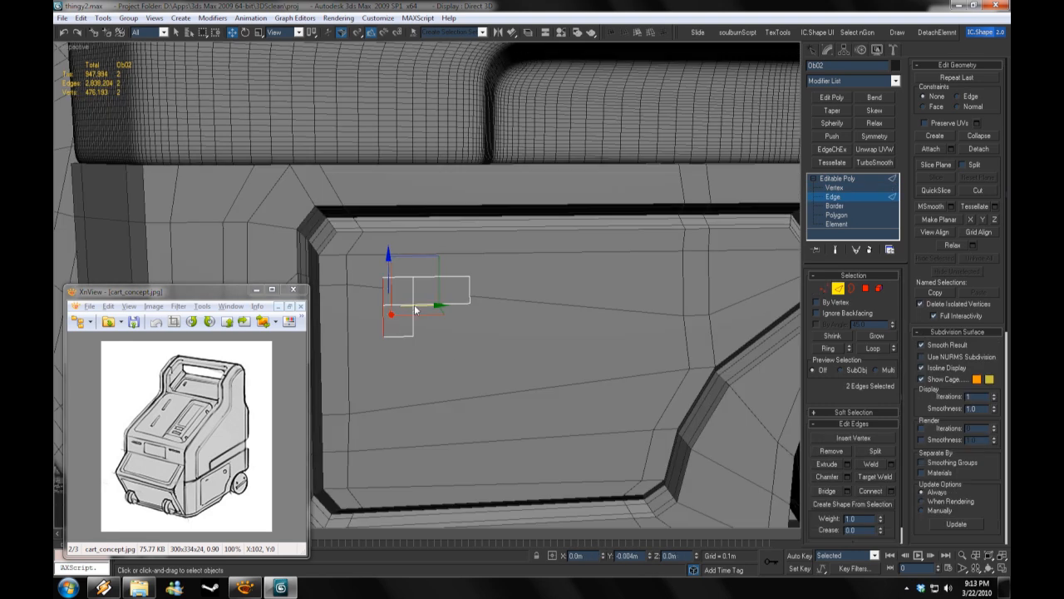
Step: Widen the L-shaped strip's two arms and adjust the end vertices of its horizontal arm
click(851, 216)
key(1)
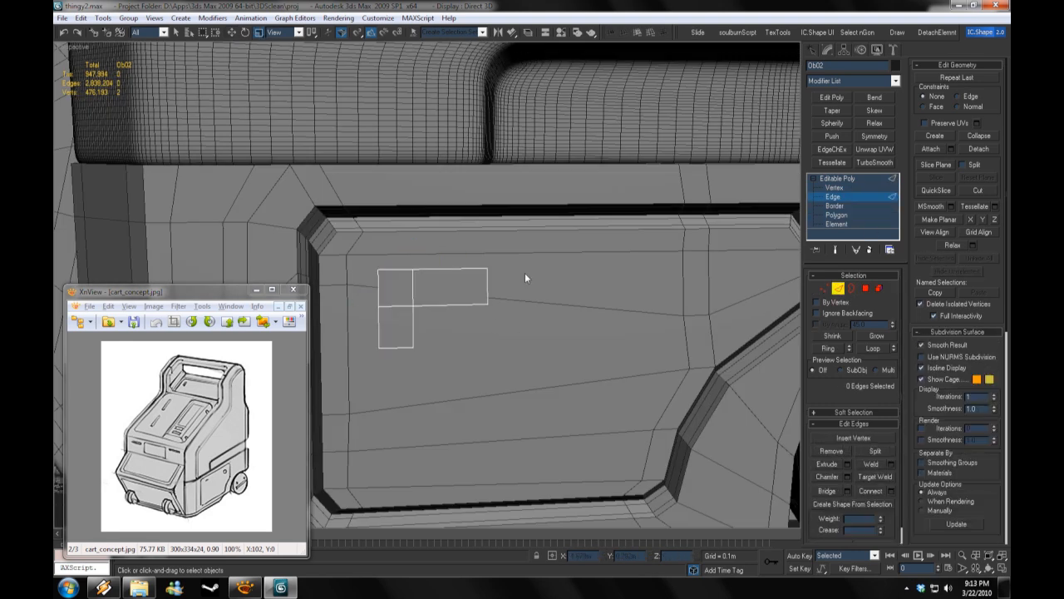
drag(474, 253, 507, 312)
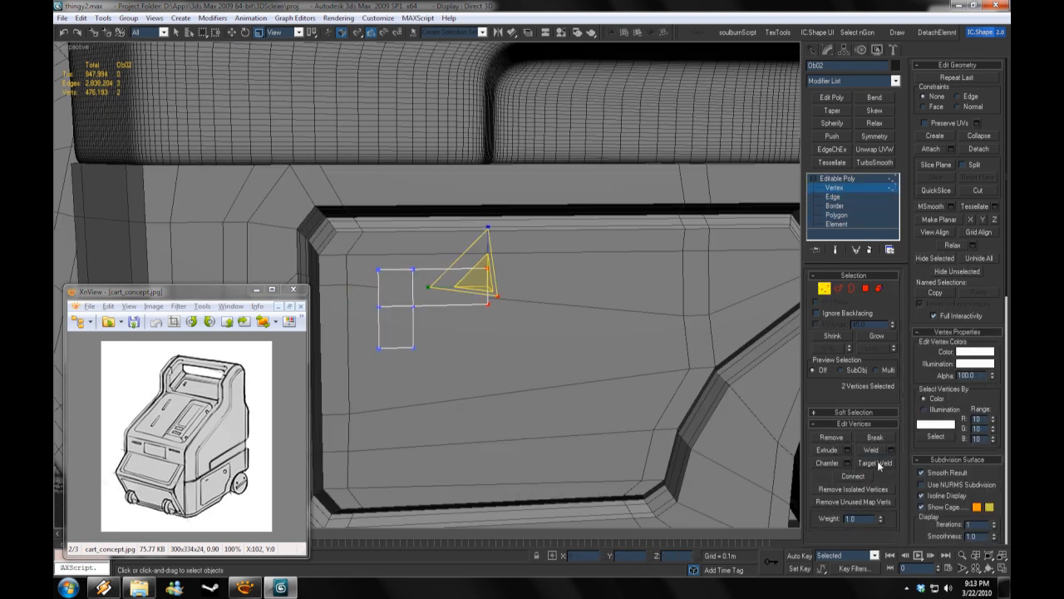
Step: Add connecting edges along both arms and near the ends of the L-shape, meeting in a diagonal at its corner
click(834, 196)
key(ctrl+shift+e)
key(Return)
key(ctrl+shift+e)
key(Return)
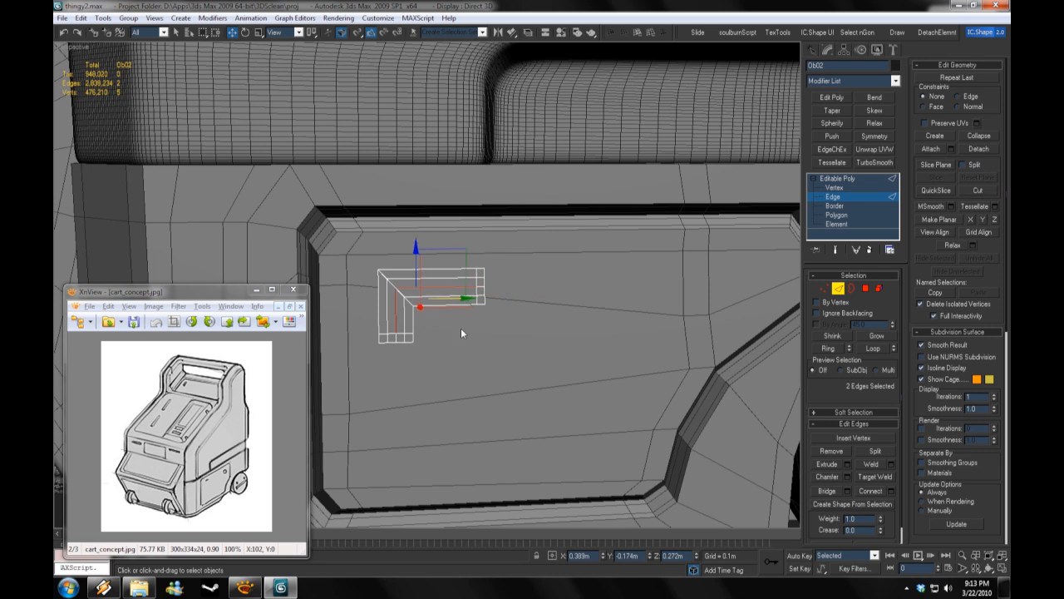
Step: Chamfer the crosswise edges near both arm ends of the L-shape by 0.003 m with one segment
alt+middle_drag(461, 332, 474, 361)
key(shift+e)
key(Return)
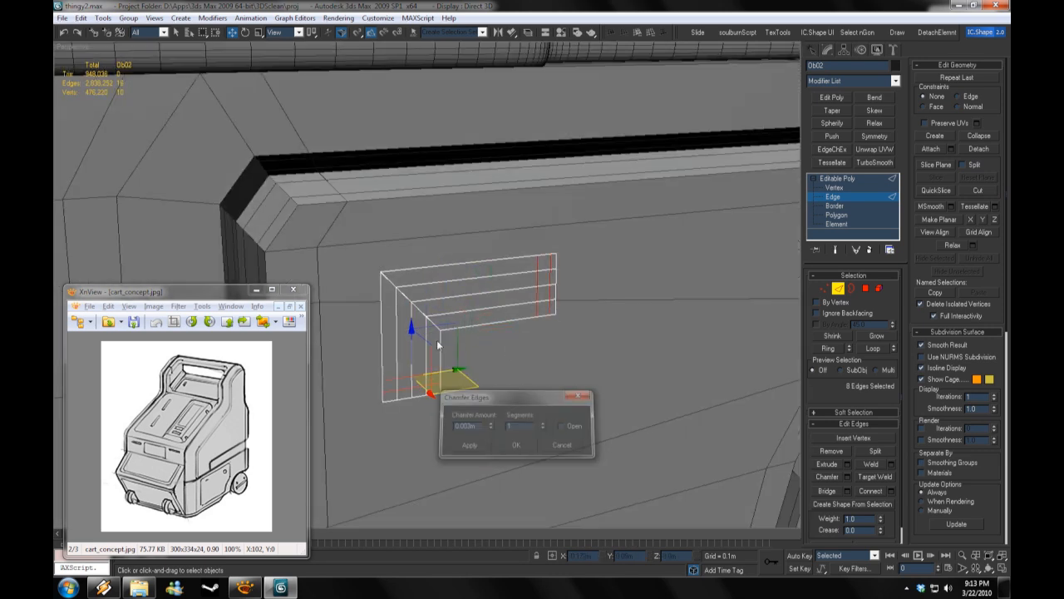
key(shift+e)
key(Return)
Step: Sink the middle of the L-shape into a recessed groove with tapered ends, undoing the unwanted edge changes
alt+middle_drag(535, 498, 433, 387)
alt+middle_drag(551, 313, 445, 352)
key(ctrl+z)
key(ctrl+z)
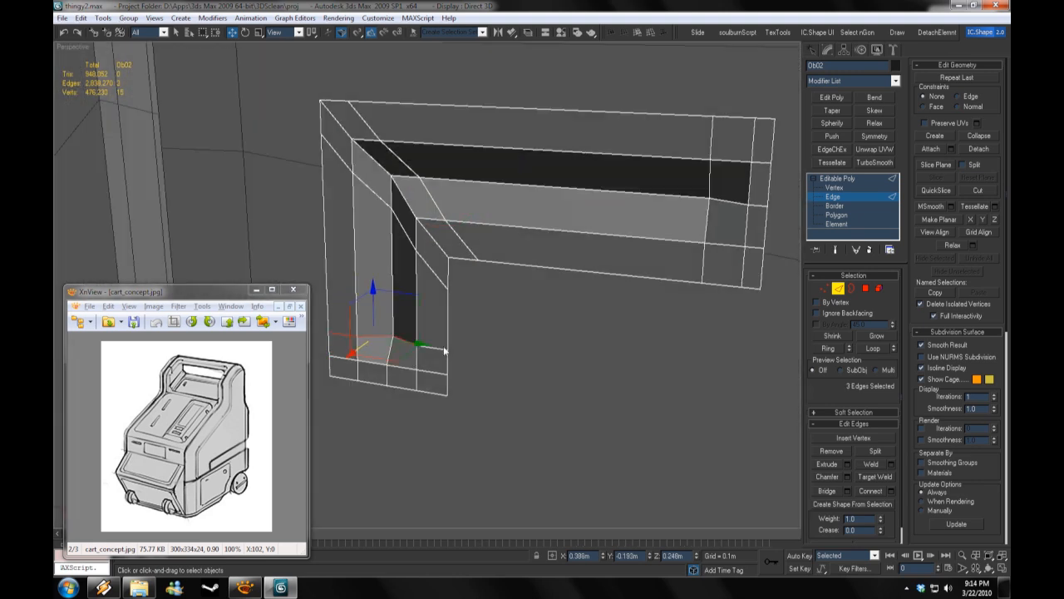
alt+middle_drag(763, 211, 556, 321)
scroll(556, 322, down, 5)
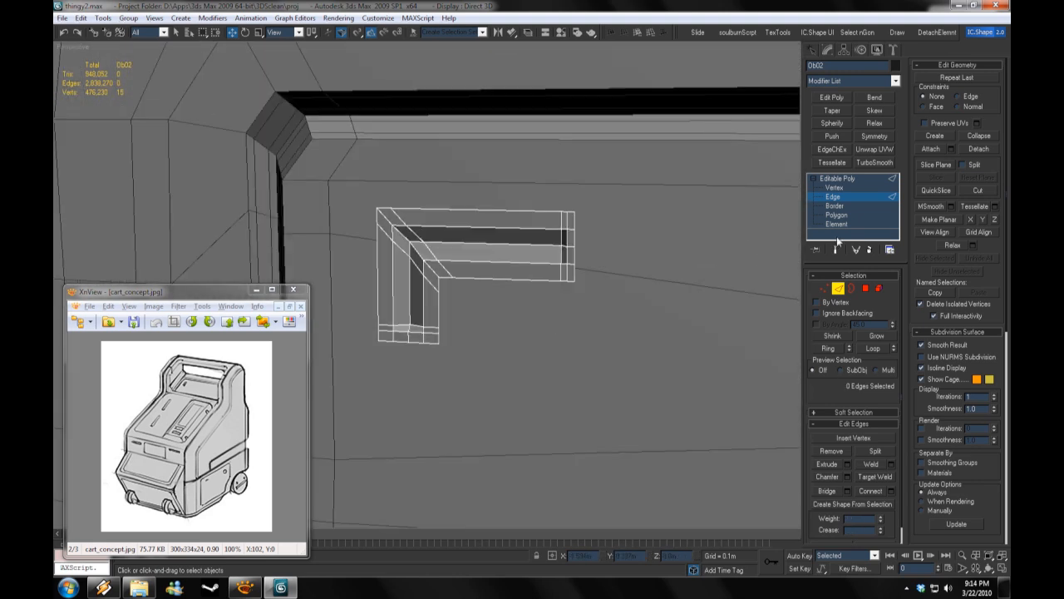
Step: Apply TurboSmooth to the L-shaped groove and add supporting edges beneath it to tighten its form
click(836, 236)
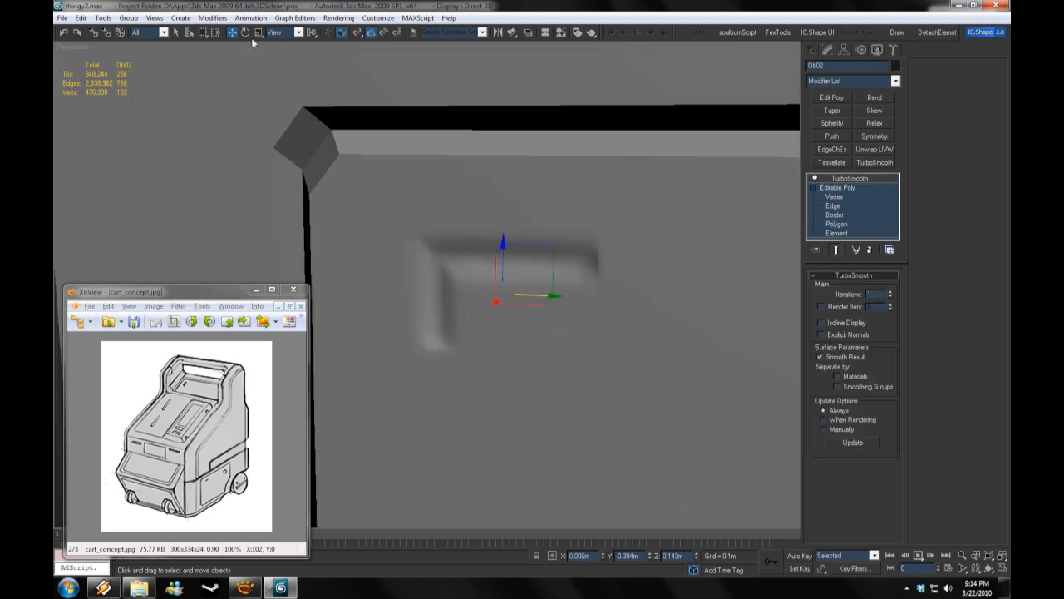
alt+middle_drag(466, 249, 499, 316)
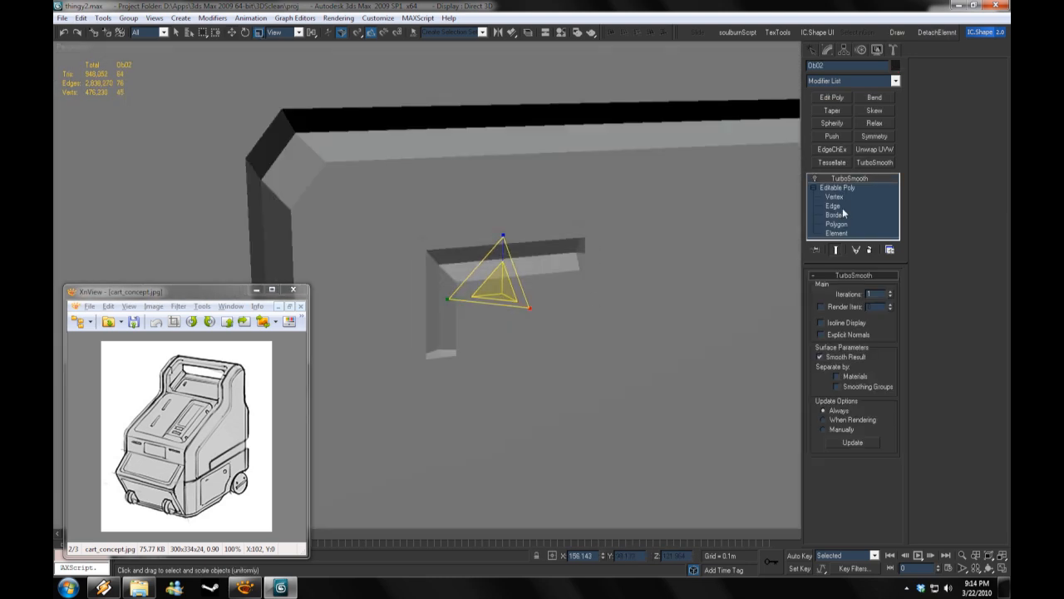
click(833, 205)
key(ctrl+shift+e)
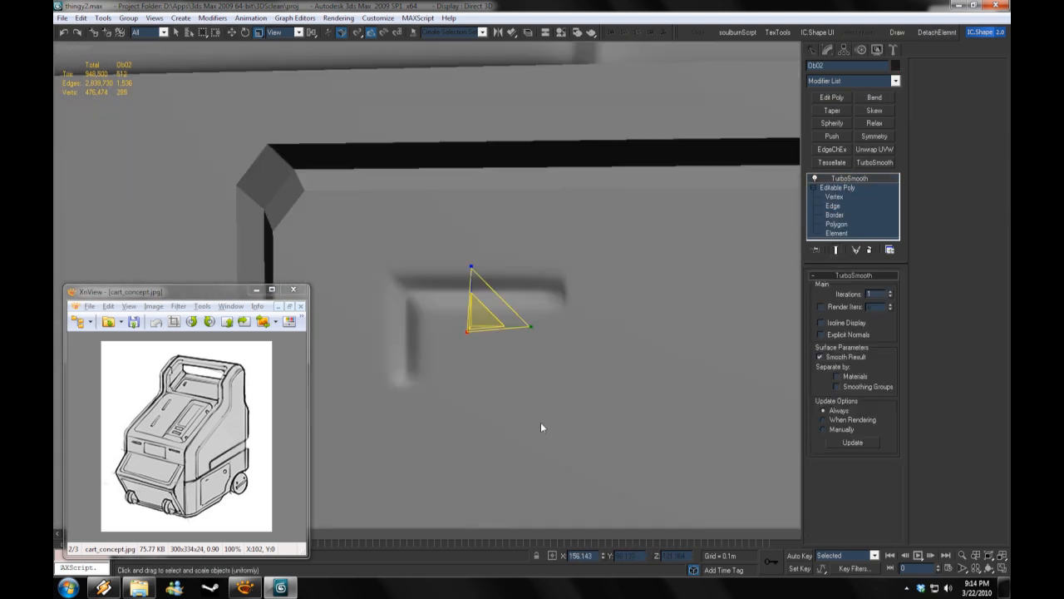
Step: Adjust the vertices of the groove's corner and horizontal arm, and move the groove into the side panel's upper front corner
click(833, 197)
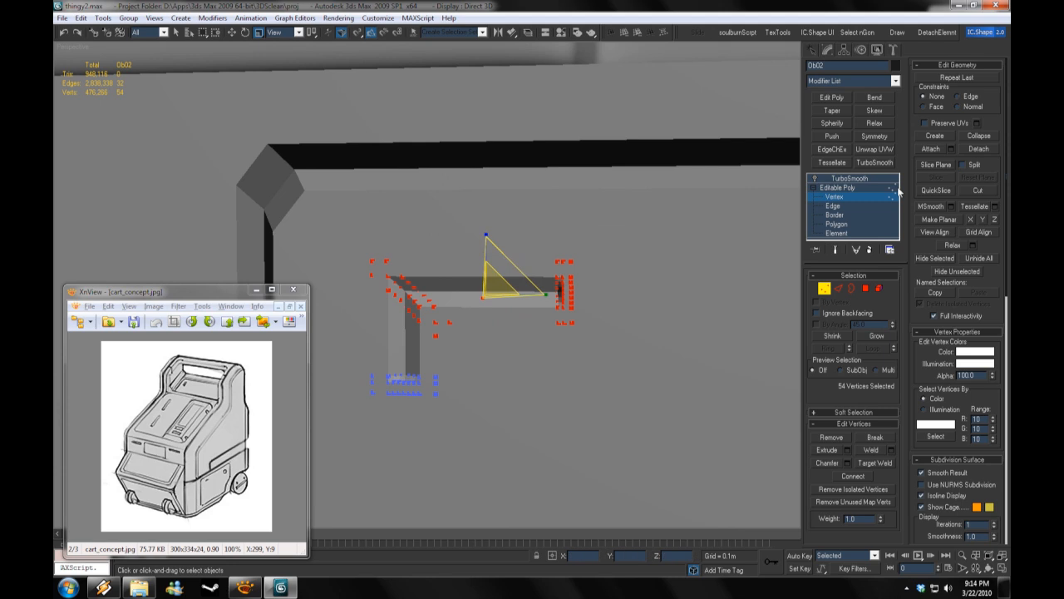
click(849, 177)
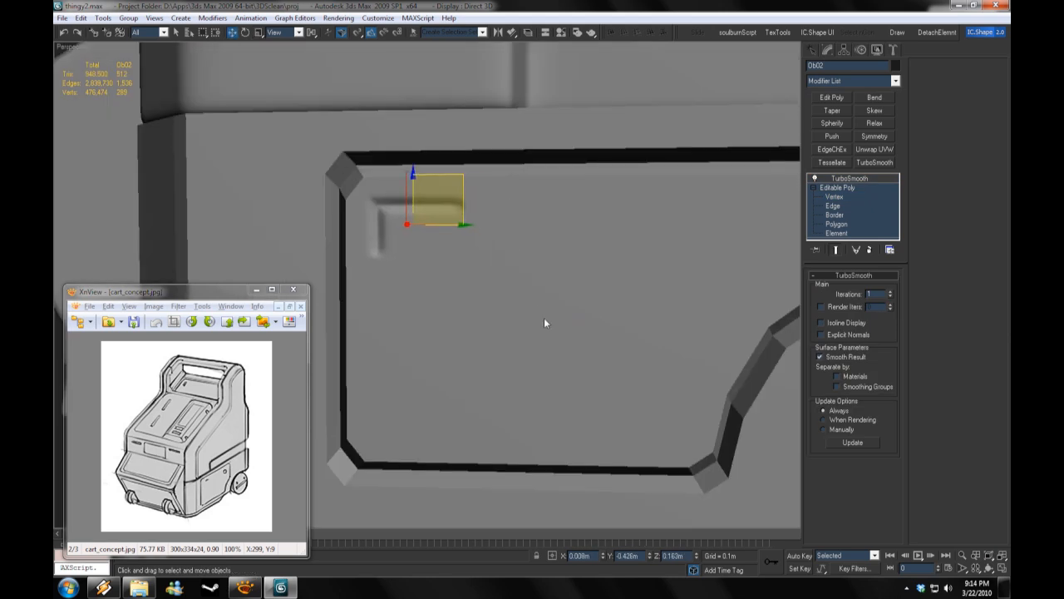
scroll(545, 322, down, 2)
key(r)
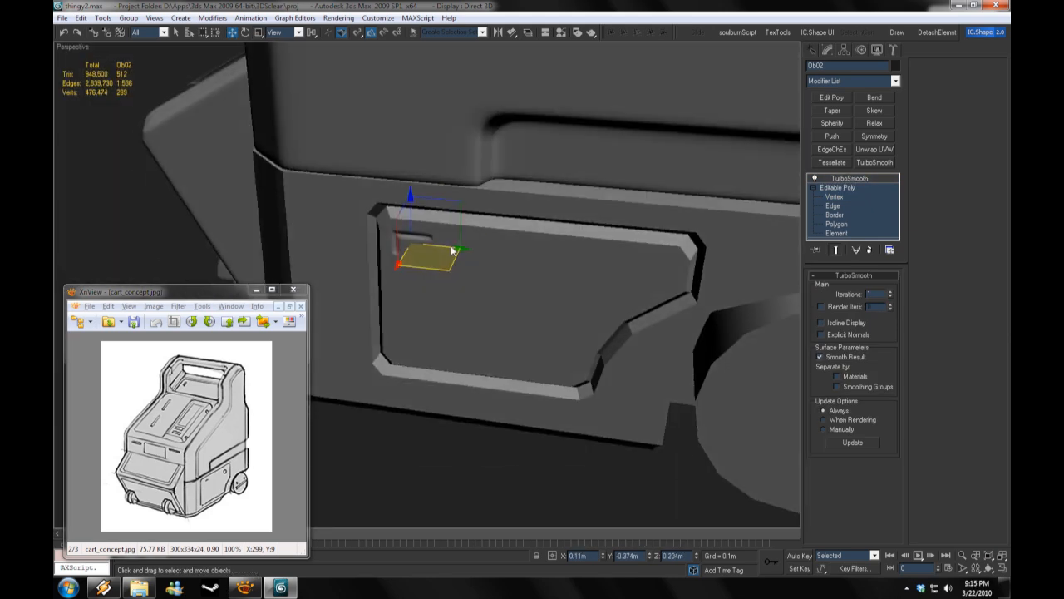
Step: Copy the L-shaped groove into the side panel's other three corners and mirror the copies so they face inward
shift+drag(455, 241, 458, 308)
key(Return)
click(531, 343)
click(499, 33)
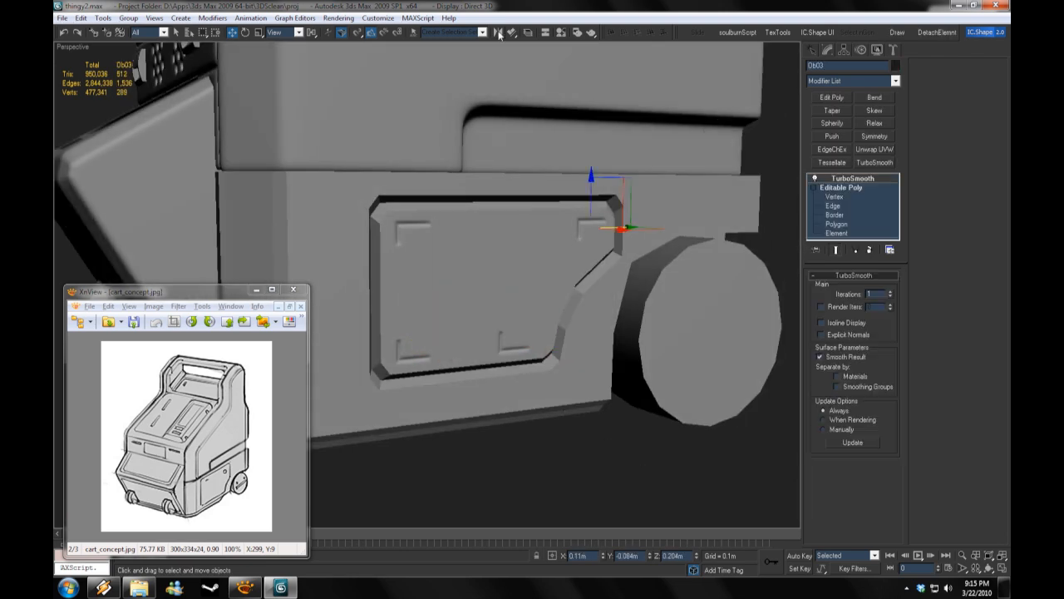
click(499, 35)
click(491, 374)
click(497, 37)
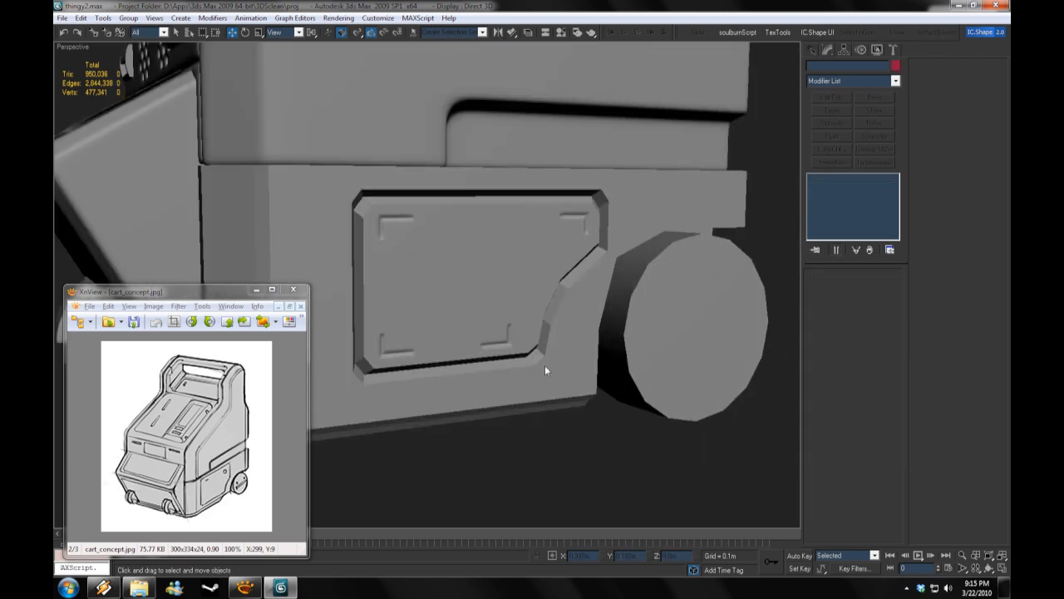
Step: Turn on the lower body's smoothing and inspect the corner grooves on the whole cart
click(546, 369)
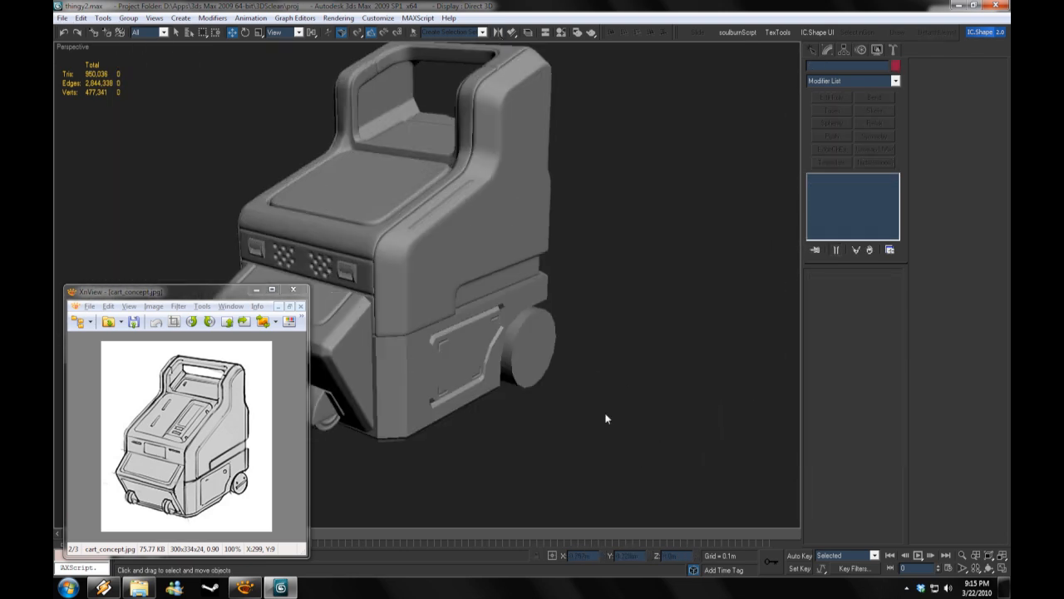
alt+middle_drag(604, 418, 557, 377)
click(618, 416)
scroll(596, 404, up, 3)
scroll(585, 421, down, 3)
click(557, 376)
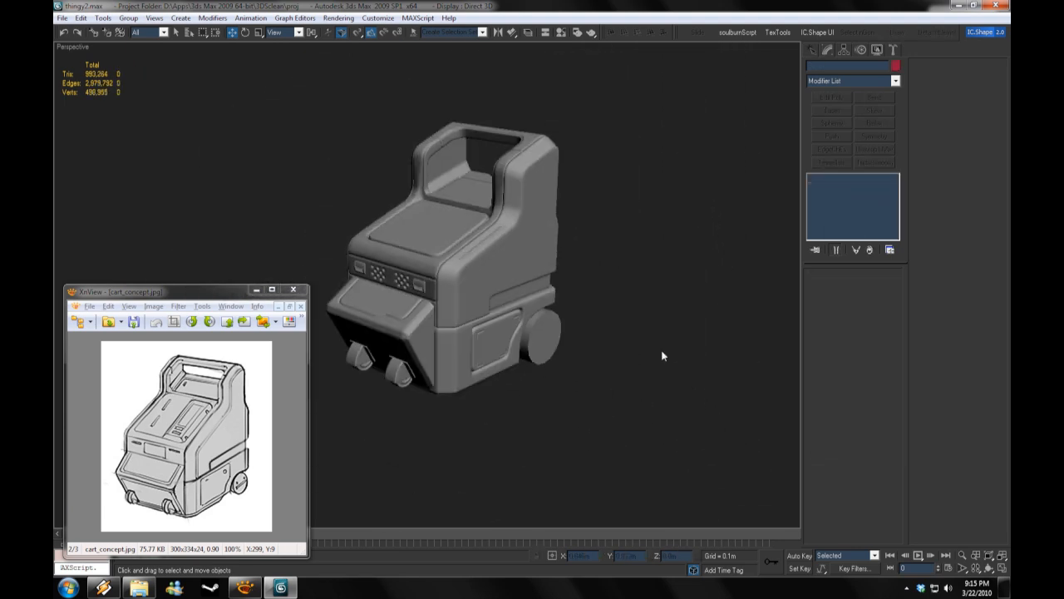
Step: Reduce the side panel's corner grooves to the upper front and lower rear ones and compare the cart with the concept
alt+middle_drag(662, 354, 640, 372)
scroll(639, 372, up, 2)
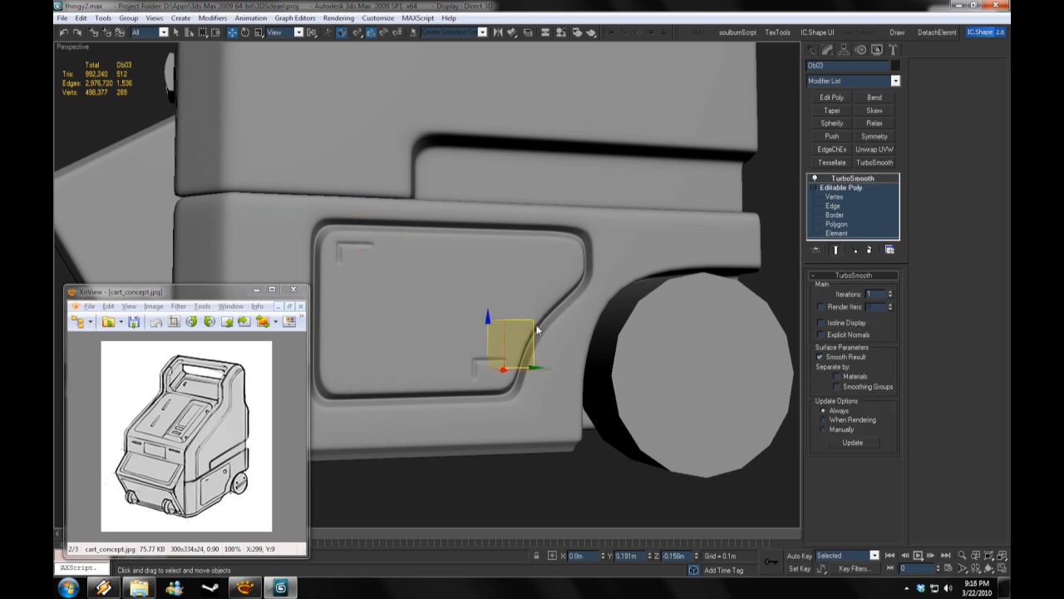
scroll(594, 435, down, 4)
click(594, 435)
alt+middle_drag(594, 435, 534, 396)
scroll(475, 367, up, 5)
scroll(474, 366, down, 4)
alt+middle_drag(474, 366, 517, 422)
scroll(483, 380, down, 3)
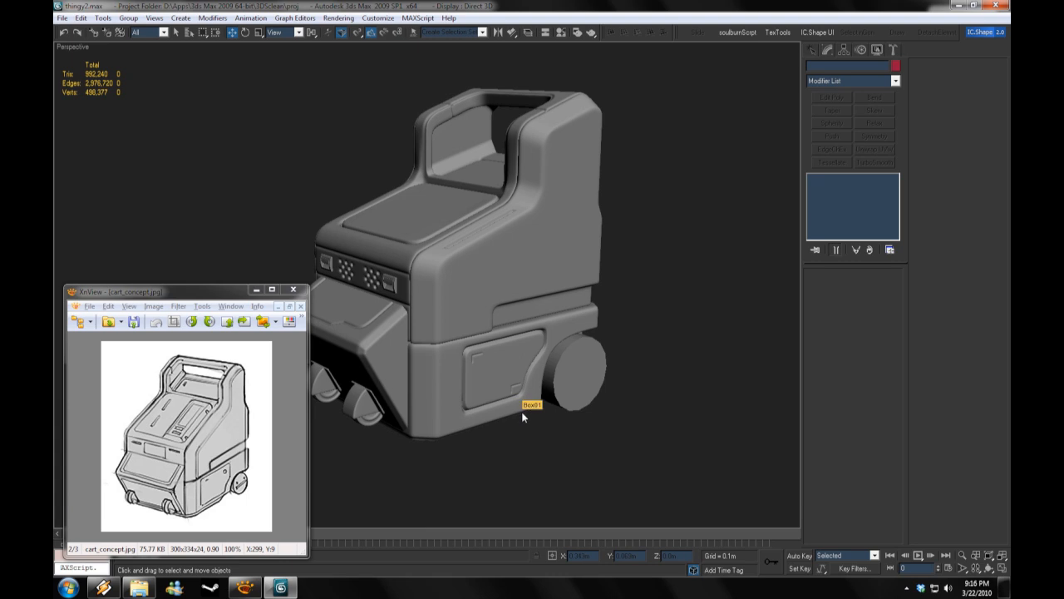
Step: Delete the lower rear groove and mirror the upper front one into a U-shape with a Symmetry beneath its TurboSmooth
scroll(521, 411, up, 3)
click(462, 270)
scroll(501, 311, up, 4)
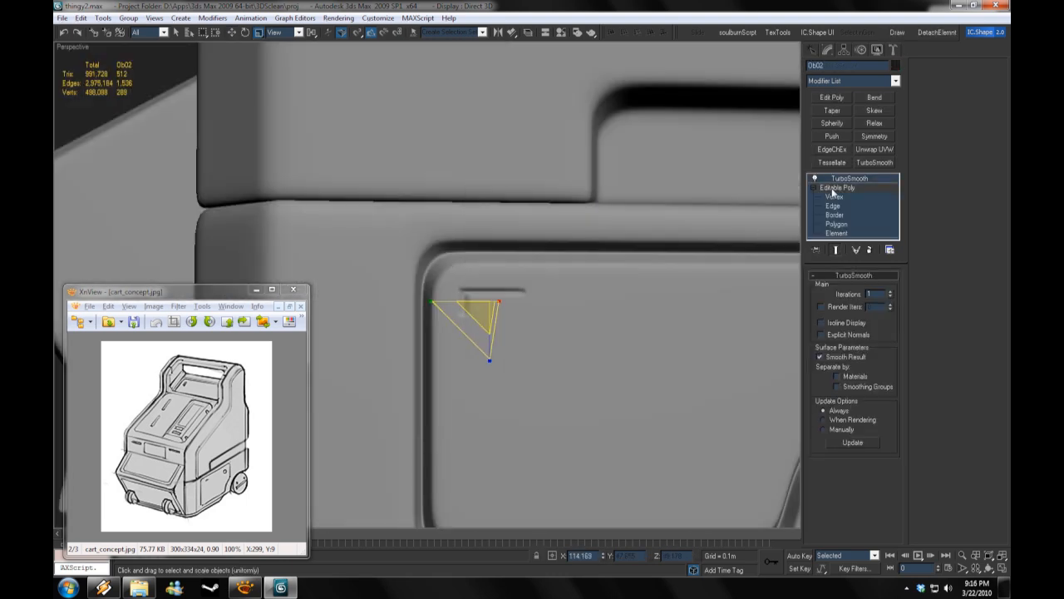
key(w)
middle_drag(604, 336, 761, 307)
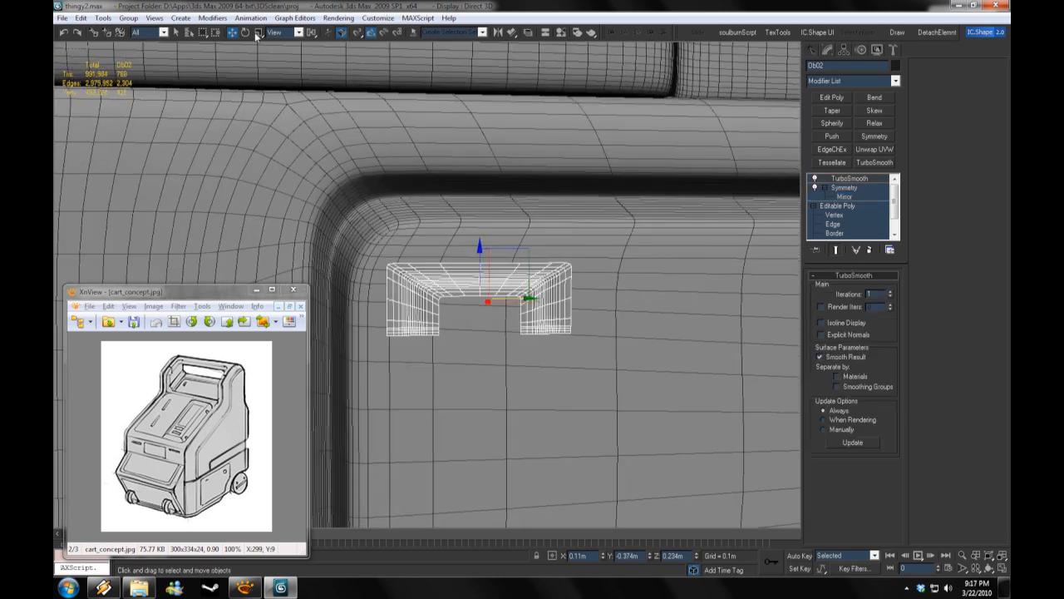
Step: Copy the U-shaped groove onto the recessed panel beneath the handle, rotate it about -70 degrees around X and fit it at the corner
click(258, 33)
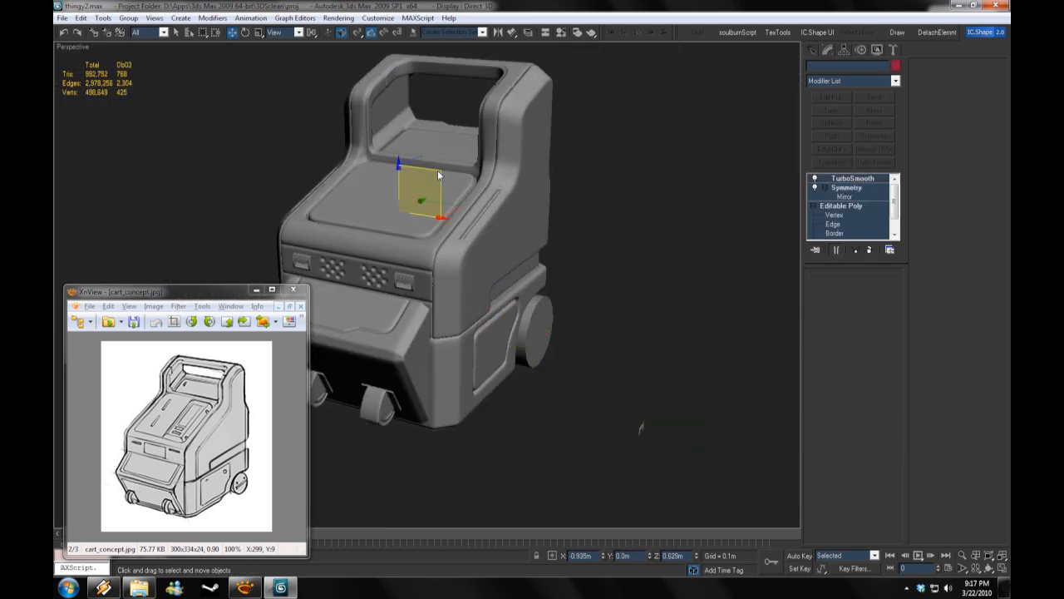
shift+drag(438, 170, 438, 141)
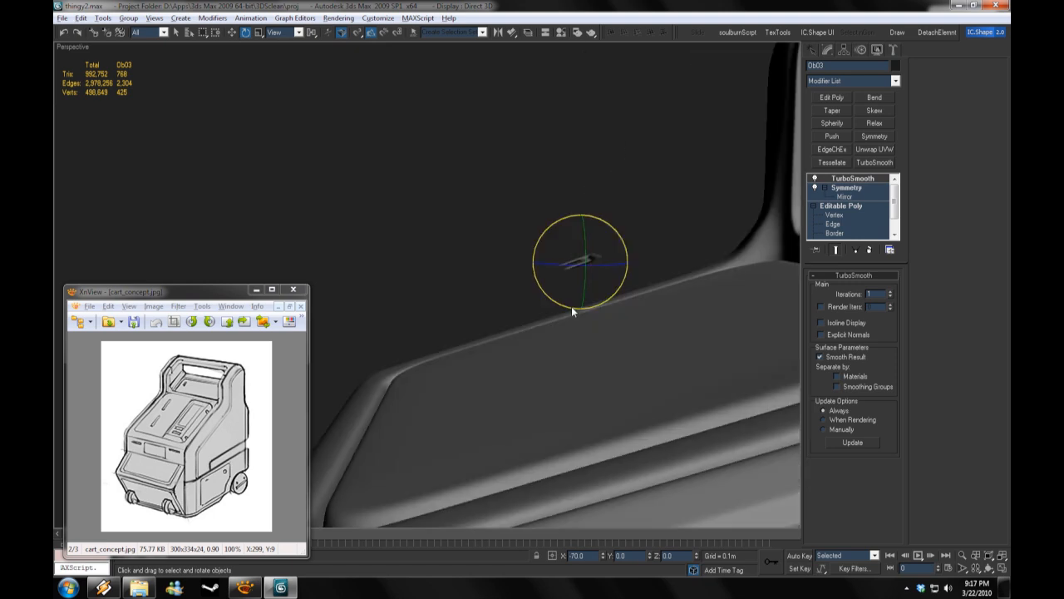
key(w)
drag(542, 233, 476, 366)
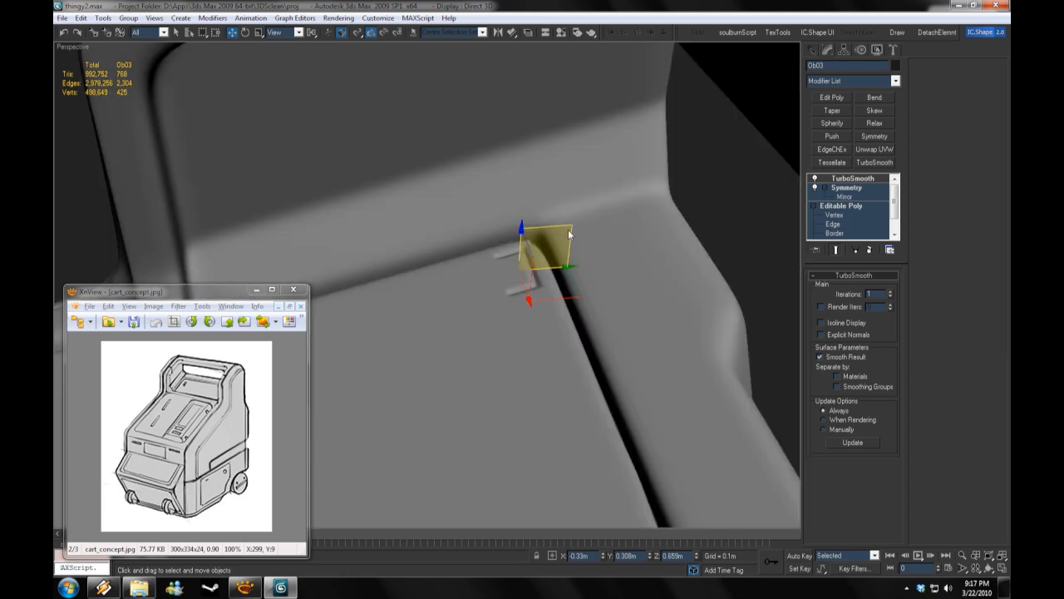
alt+middle_drag(533, 319, 602, 351)
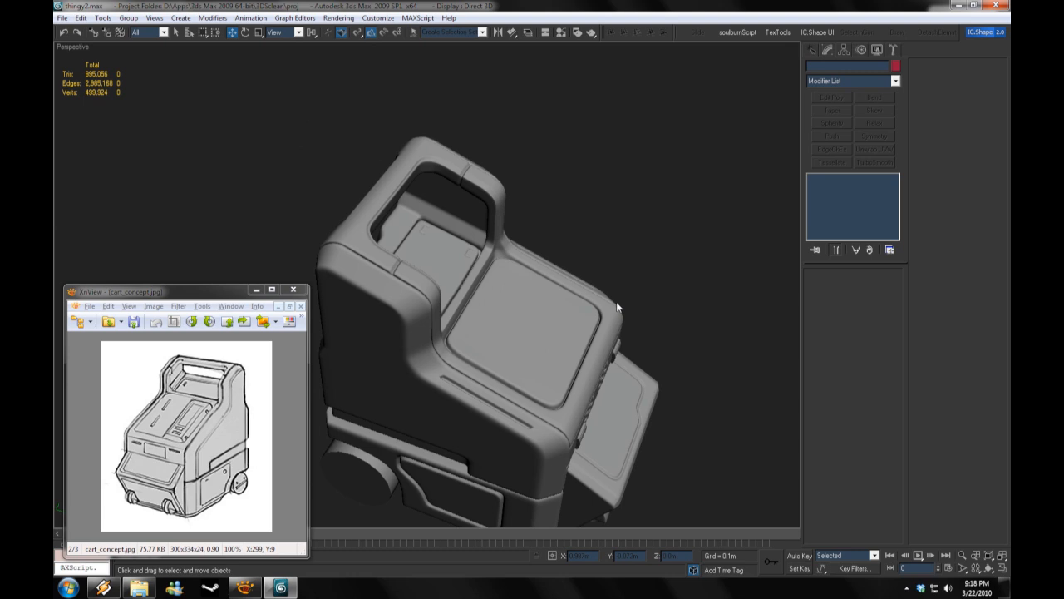
mouse_move(543, 324)
alt+middle_down()
mouse_move(590, 276)
mouse_move(541, 331)
alt+middle_up()
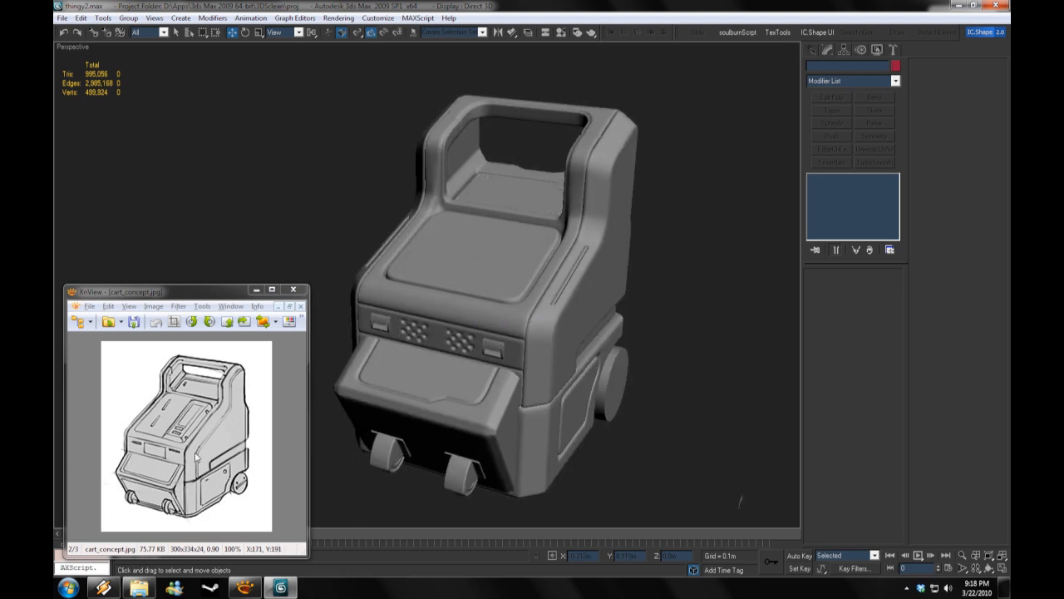
click(463, 489)
middle_drag(463, 489, 540, 366)
click(478, 410)
scroll(478, 410, up, 4)
click(422, 304)
ctrl+click(449, 302)
ctrl+click(425, 334)
scroll(420, 337, up, 4)
alt+middle_drag(420, 337, 537, 349)
scroll(552, 349, down, 3)
click(553, 348)
key(ctrl+z)
key(r)
Step: Copy the outline groove from the top of the front flap down to the flap's lower face
click(453, 102)
alt+middle_drag(454, 102, 458, 193)
key(w)
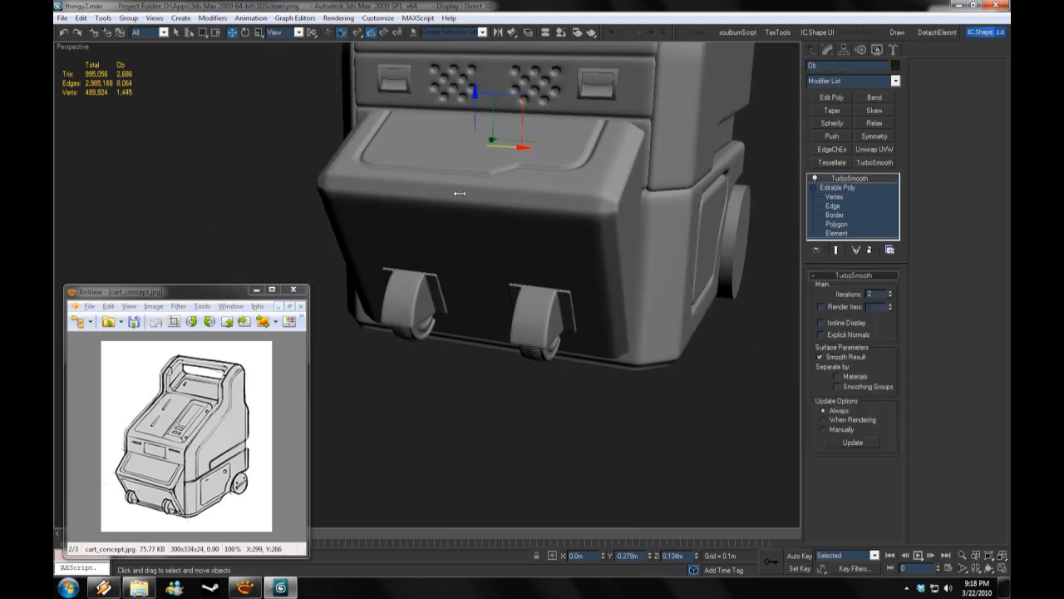
shift+drag(506, 143, 440, 333)
click(535, 339)
Step: Mirror the copied groove with a flipped X-axis Symmetry beneath its TurboSmooth and rotate it 180 degrees around Y
click(814, 188)
click(833, 205)
alt+middle_drag(732, 301, 703, 308)
click(846, 187)
click(875, 135)
alt+middle_drag(617, 343, 665, 342)
click(832, 308)
drag(489, 291, 530, 290)
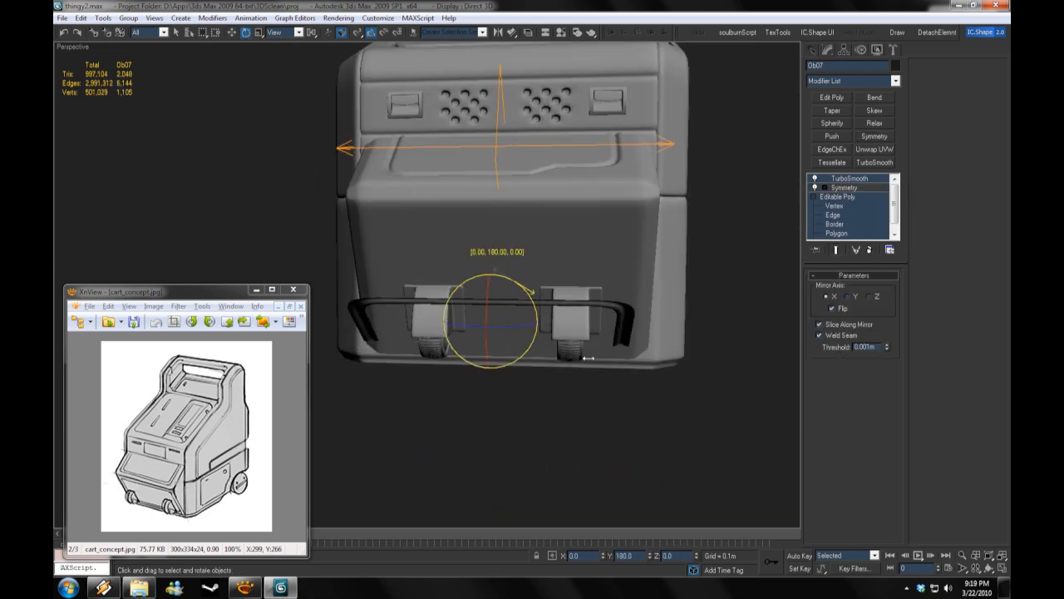
Step: Tilt the copied groove to the slope of the front flap's lower face and fit it around the two front wheels
alt+middle_drag(529, 291, 478, 283)
drag(478, 282, 472, 276)
key(w)
alt+middle_drag(574, 283, 539, 276)
alt+middle_drag(664, 210, 527, 260)
drag(599, 302, 604, 303)
alt+middle_drag(604, 303, 561, 293)
click(829, 204)
alt+middle_drag(609, 368, 432, 516)
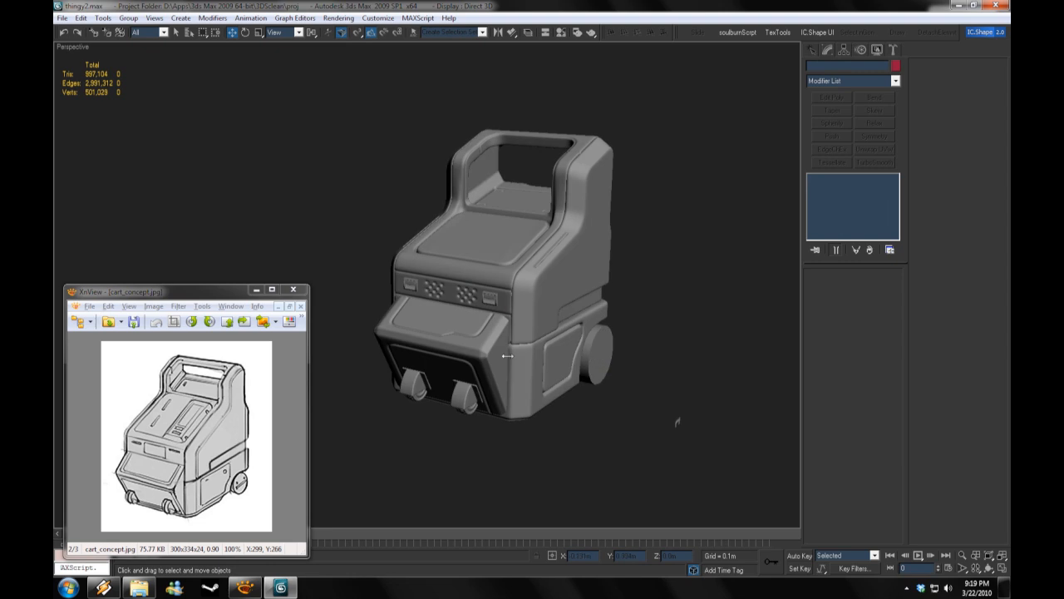
Step: Copy the two U-shaped grooves from the panel beneath the handle to the front of the cart
scroll(577, 275, up, 3)
alt+middle_drag(577, 275, 541, 380)
scroll(541, 380, up, 4)
click(542, 242)
ctrl+click(399, 236)
alt+middle_drag(532, 332, 449, 307)
scroll(466, 274, down, 4)
shift+drag(490, 200, 329, 381)
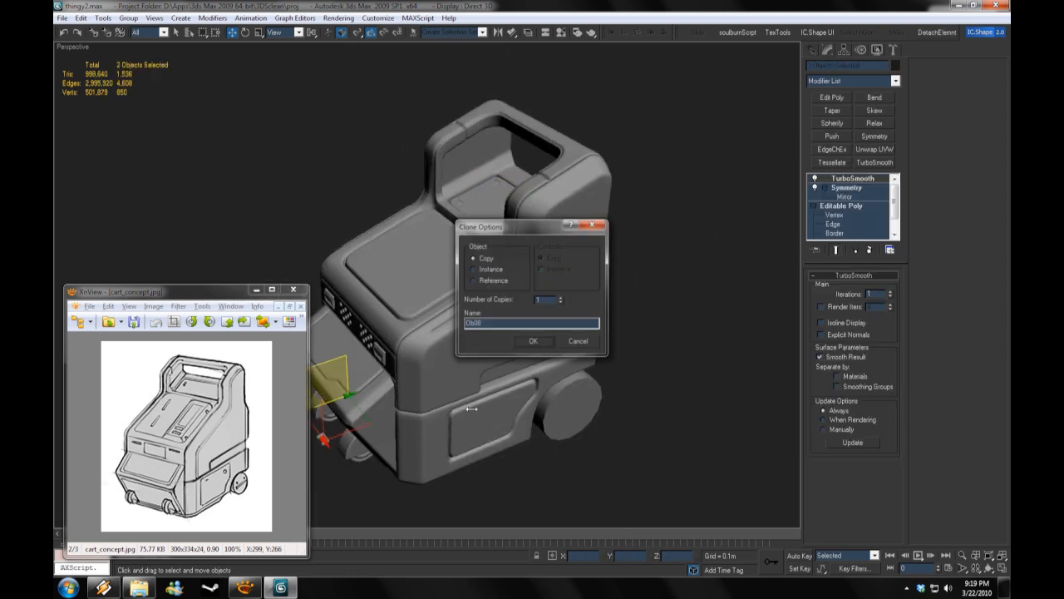
click(534, 340)
Step: Rotate the two copied U-grooves and seat them above the wheels inside the front face's outline, tilting them -5 degrees around X
alt+middle_drag(499, 390, 549, 361)
scroll(549, 361, up, 4)
click(259, 33)
alt+middle_drag(392, 454, 247, 36)
key(w)
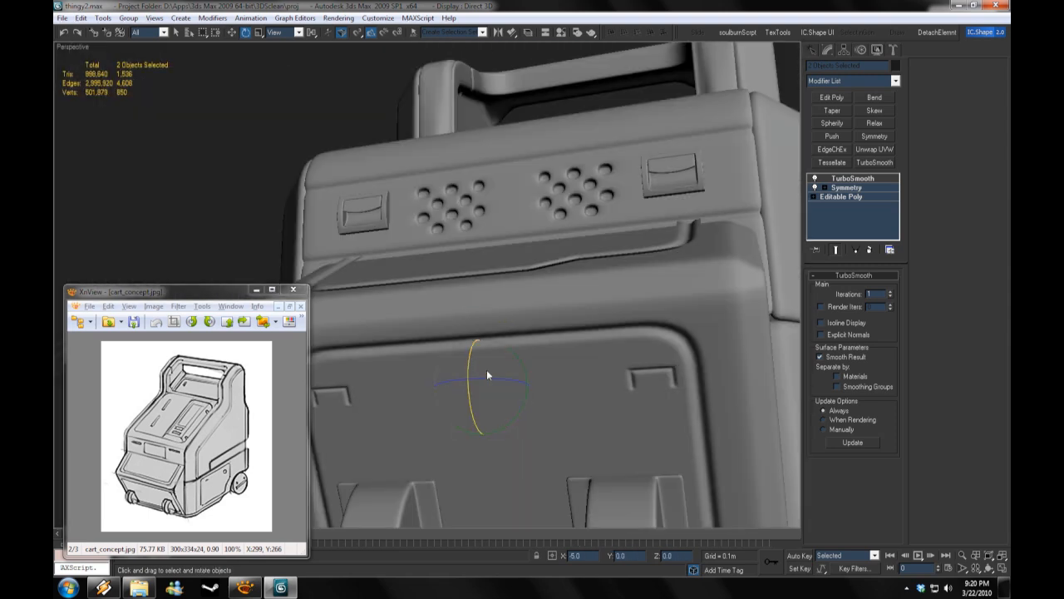
alt+middle_drag(487, 374, 500, 373)
scroll(500, 373, down, 5)
click(650, 359)
alt+middle_drag(650, 359, 778, 347)
scroll(529, 390, up, 4)
scroll(502, 446, up, 2)
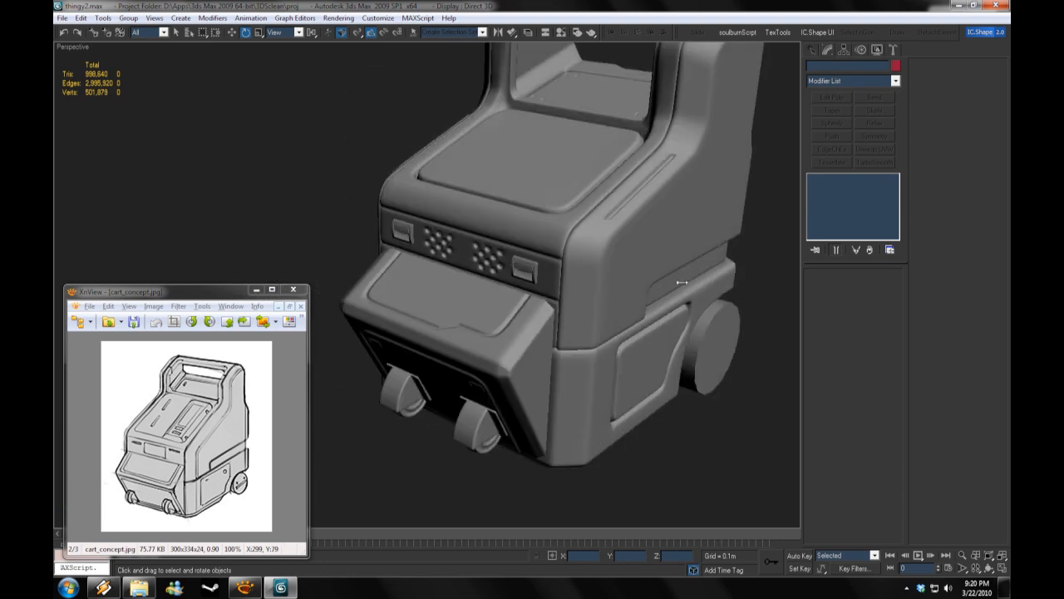
Step: Copy the front band's latches out in front of the cart and delete the copies' top Symmetry modifier to keep one latch
click(813, 50)
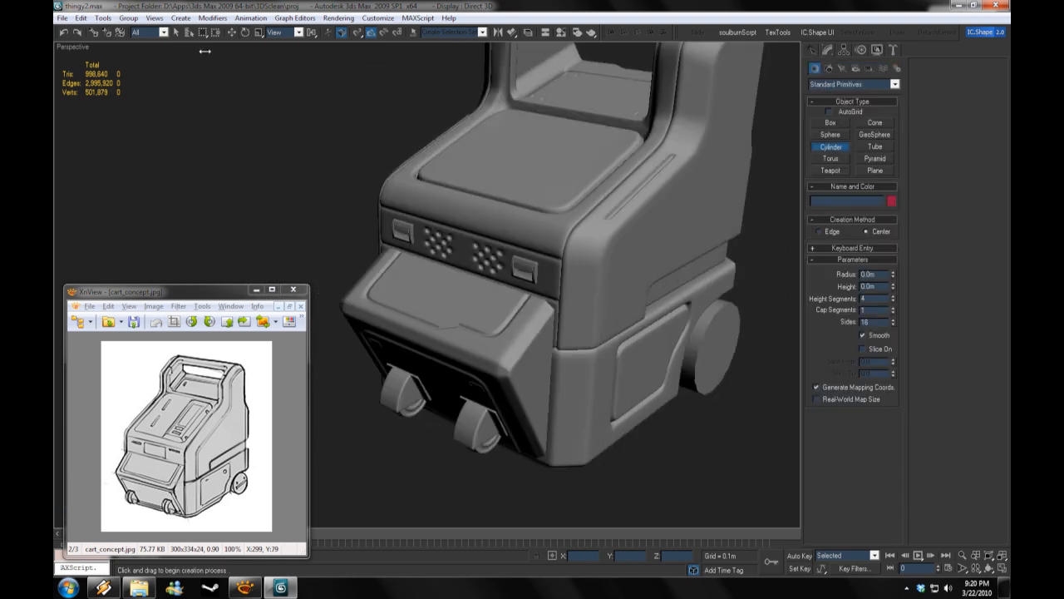
shift+drag(488, 197, 422, 243)
click(499, 340)
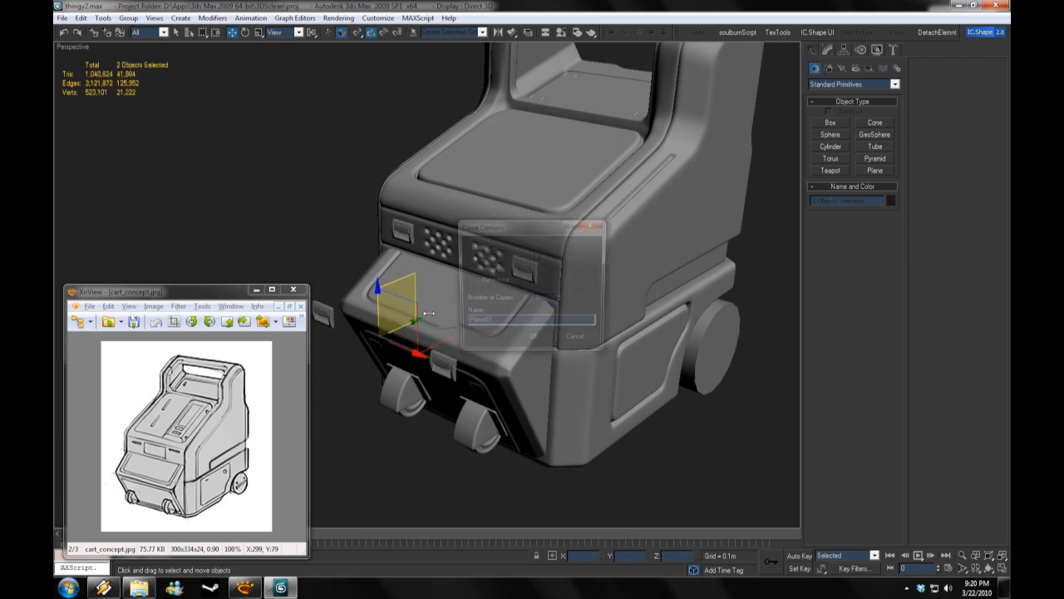
click(828, 49)
shift+drag(483, 197, 380, 310)
click(499, 340)
right_click(842, 178)
click(860, 197)
mouse_move(424, 282)
alt+middle_down()
mouse_move(499, 250)
mouse_move(399, 242)
mouse_move(445, 340)
alt+middle_up()
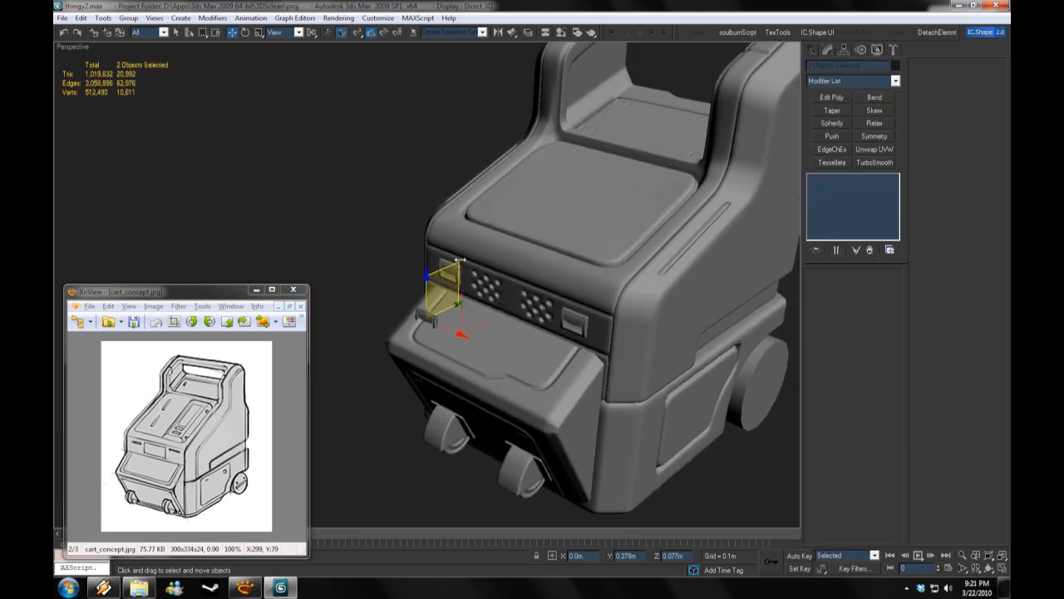
Step: Move the single latch copy to the side of the cart and rotate it to face outward
drag(409, 281, 699, 372)
alt+middle_drag(698, 372, 508, 480)
drag(459, 283, 573, 400)
alt+middle_drag(508, 480, 433, 399)
drag(416, 241, 509, 208)
alt+middle_drag(509, 207, 399, 262)
key(e)
click(234, 32)
drag(496, 232, 556, 275)
alt+middle_drag(556, 274, 656, 283)
Step: Position the latch flush against the surface of the lower side panel
drag(565, 281, 473, 283)
alt+middle_drag(472, 282, 566, 291)
drag(454, 309, 439, 306)
alt+middle_drag(482, 309, 340, 283)
drag(473, 206, 482, 216)
scroll(579, 332, down, 6)
scroll(580, 332, up, 3)
Step: Try to place a second copy of the latch farther back on the side panel
mouse_move(485, 260)
mouse_down()
mouse_move(436, 259)
mouse_move(568, 260)
mouse_up()
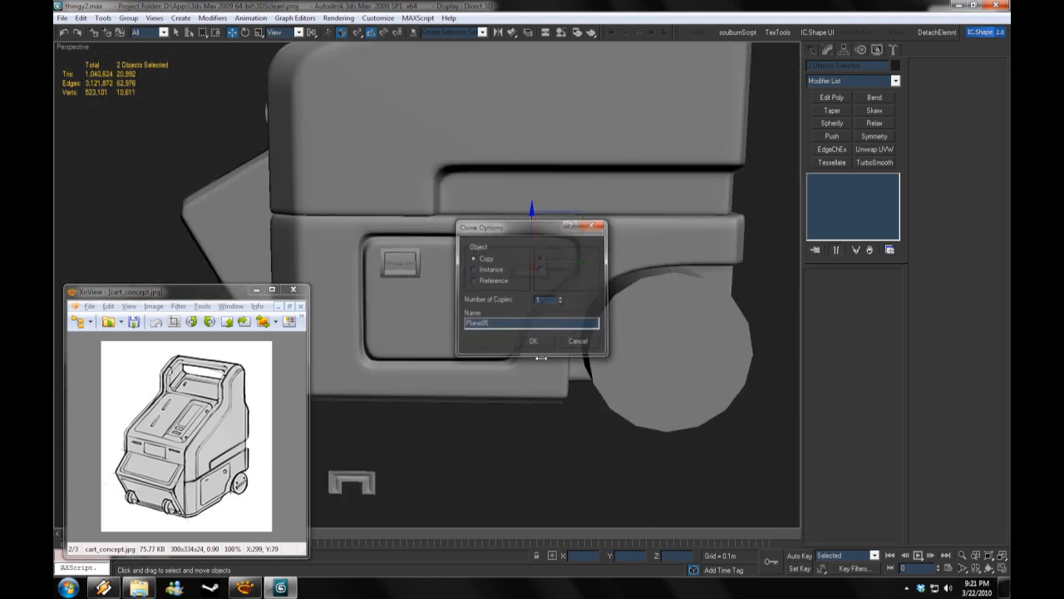
click(532, 340)
scroll(574, 333, down, 6)
alt+middle_drag(541, 366, 625, 399)
click(625, 408)
key(ctrl+z)
key(ctrl+z)
Step: Center the latch just below the side panel's upper edge and check its placement on the whole cart
scroll(582, 374, up, 5)
alt+middle_drag(507, 266, 441, 249)
click(536, 372)
scroll(537, 372, down, 6)
alt+middle_drag(536, 373, 490, 343)
scroll(475, 315, up, 5)
click(812, 50)
click(836, 147)
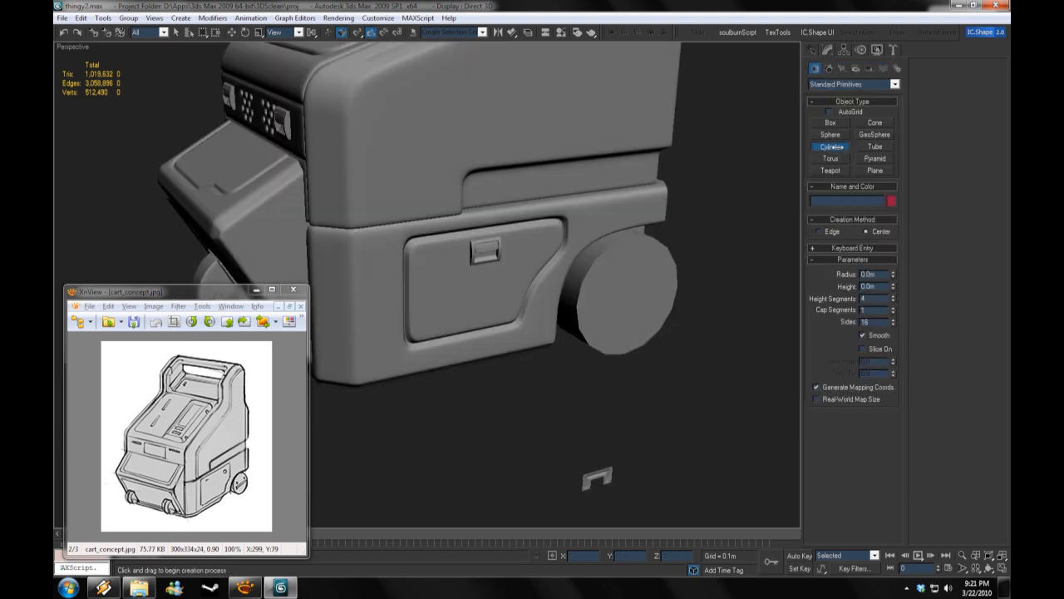
scroll(510, 384, down, 5)
middle_drag(511, 384, 532, 422)
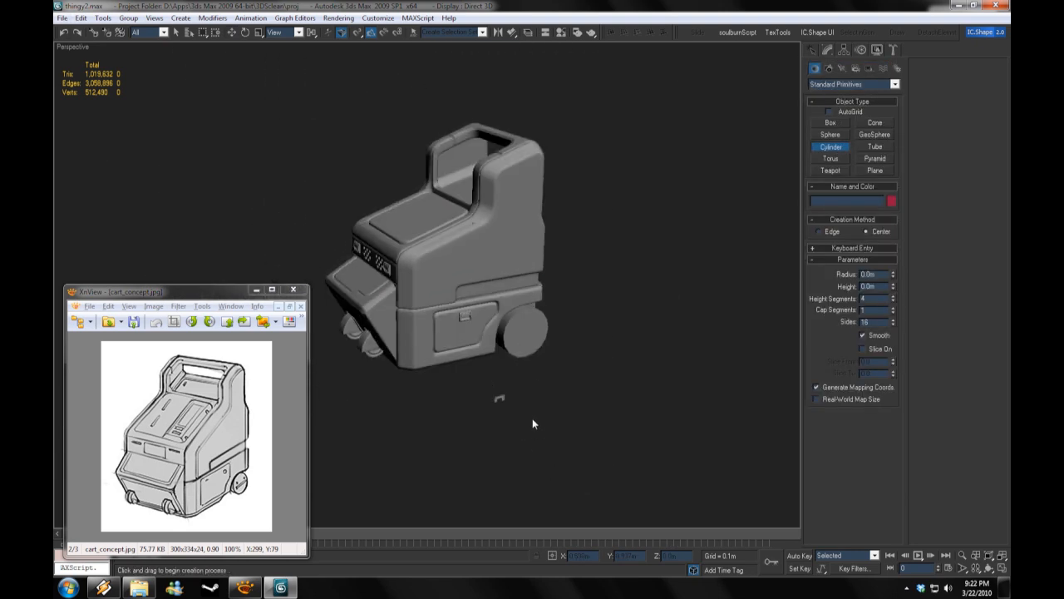
scroll(515, 383, up, 4)
scroll(515, 382, down, 4)
alt+middle_drag(515, 382, 523, 419)
Step: Mirror the side panel's latch to the opposite side of the cart with an X-axis Symmetry modifier centered on the cart
click(232, 35)
scroll(513, 387, up, 4)
click(544, 323)
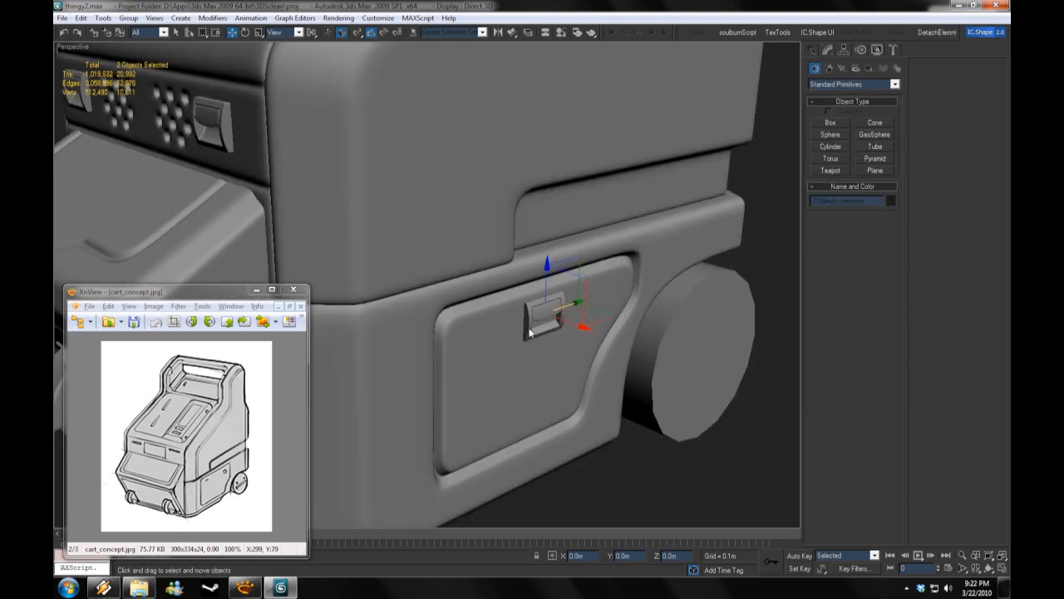
click(828, 50)
click(873, 162)
click(541, 322)
mouse_move(544, 235)
alt+middle_down()
mouse_move(565, 215)
mouse_move(517, 224)
mouse_move(541, 223)
alt+middle_up()
right_click(603, 557)
scroll(699, 399, down, 4)
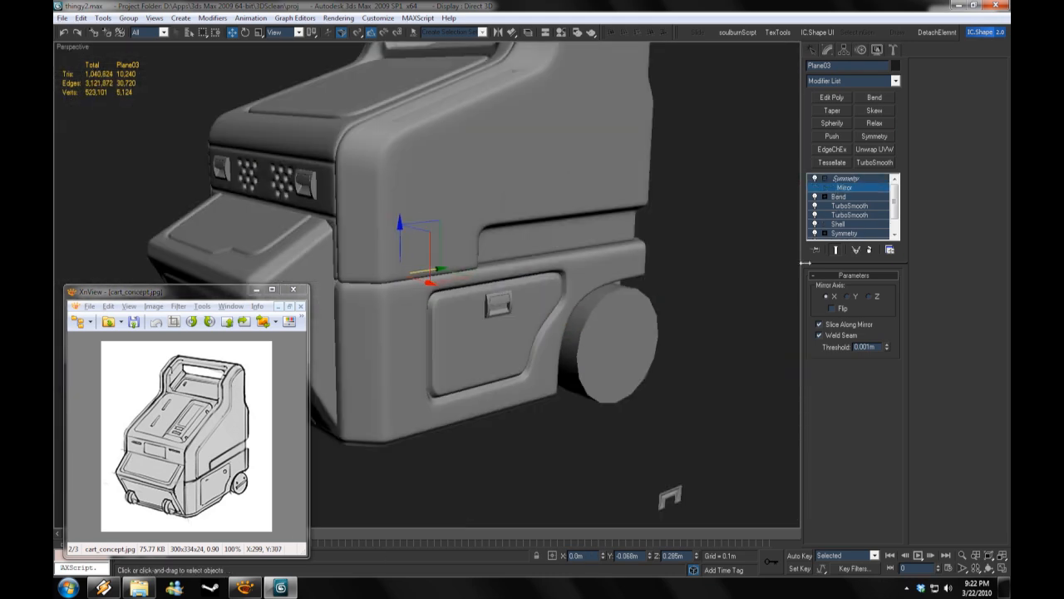
click(814, 178)
scroll(492, 312, up, 4)
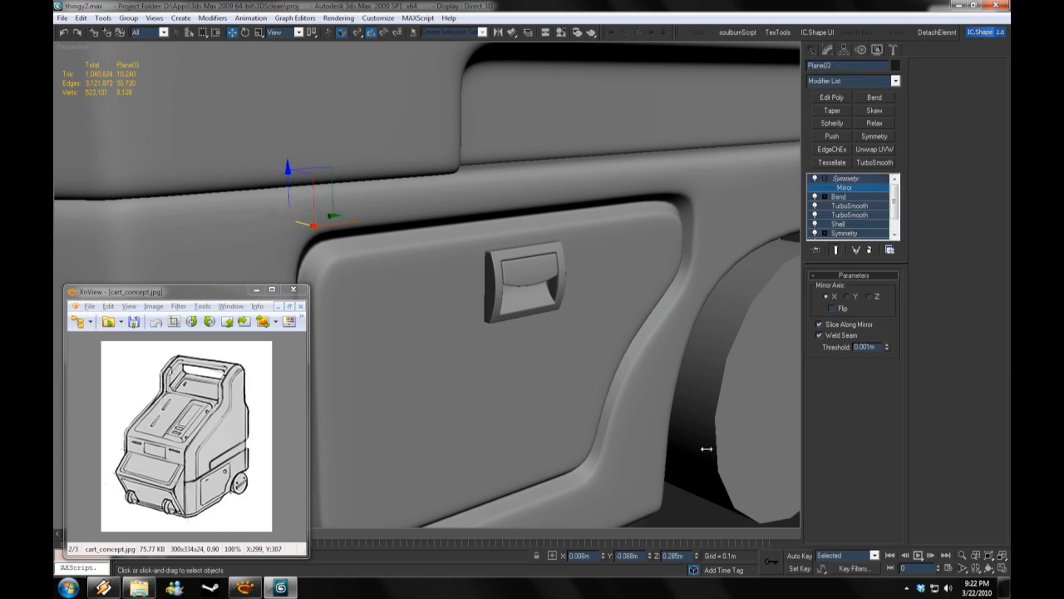
click(851, 178)
scroll(678, 366, down, 6)
Step: Create a narrow six-segment plane in front of the cart's wheels and convert it to an Editable Poly
click(678, 376)
alt+middle_drag(679, 376, 475, 332)
scroll(677, 423, up, 2)
scroll(475, 332, up, 3)
click(813, 50)
click(875, 170)
scroll(357, 399, down, 4)
alt+middle_drag(358, 399, 395, 450)
key(w)
scroll(496, 336, up, 3)
click(827, 50)
right_click(829, 179)
click(871, 267)
Step: Move the plane's vertices to shape it into a shallow arched strip with flat ends
key(1)
key(F4)
scroll(407, 333, up, 3)
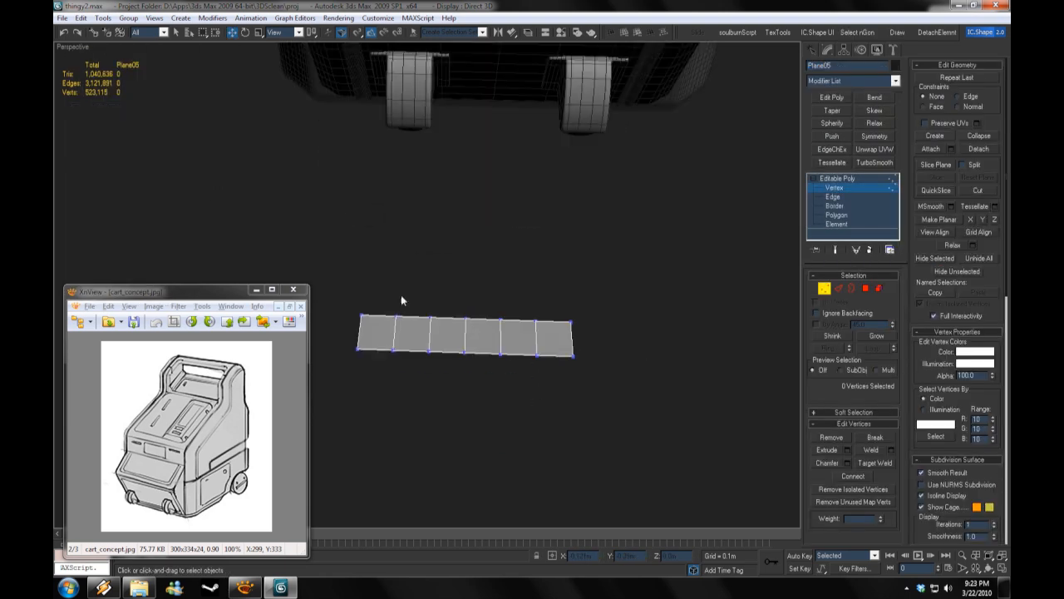
drag(521, 377, 522, 377)
alt+middle_drag(522, 377, 474, 287)
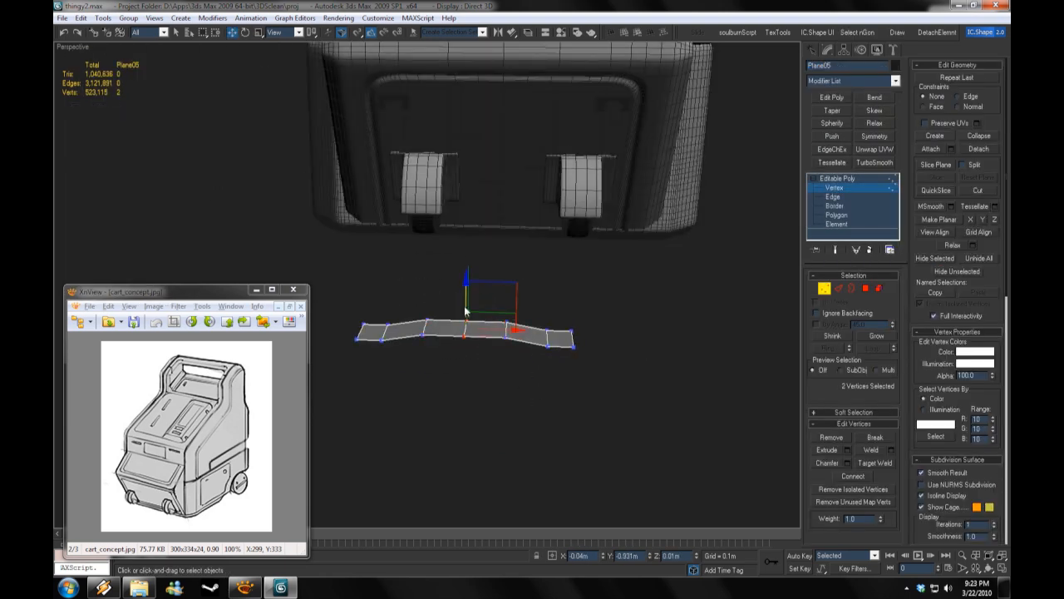
Step: Give the strip thickness, connect edges along its length and add a TurboSmooth separated by smoothing groups
click(833, 204)
click(509, 334)
click(834, 196)
key(ctrl+shift+e)
click(522, 477)
click(862, 178)
click(875, 162)
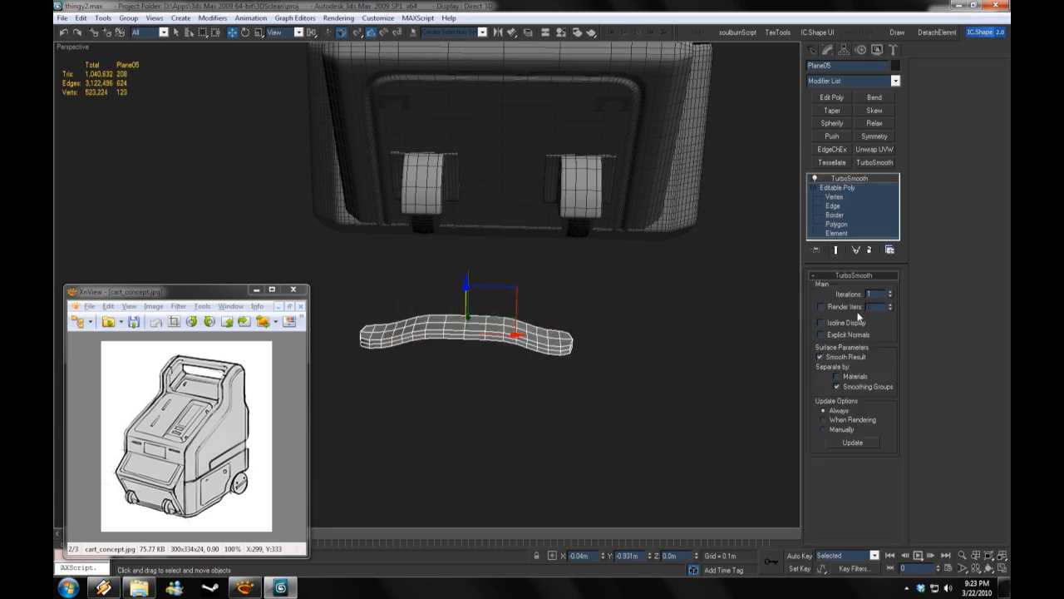
Step: Divide the strip's top, side and end faces into separate smoothing groups to keep its outer edges crisp
click(836, 224)
key(ctrl+a)
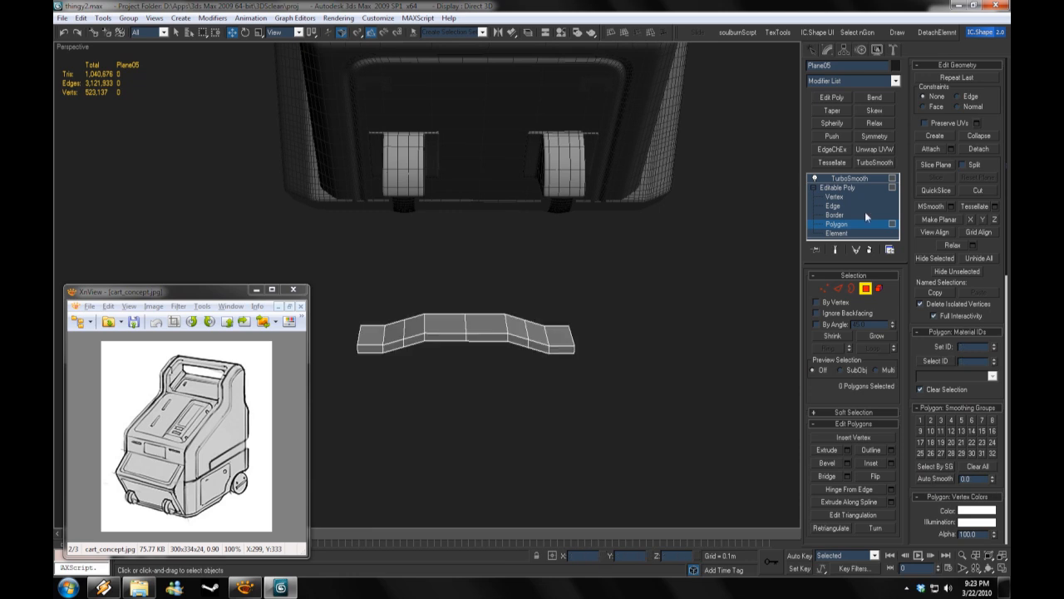
click(866, 178)
alt+middle_drag(582, 357, 507, 353)
scroll(515, 358, up, 3)
click(652, 433)
ctrl+click(606, 412)
ctrl+click(391, 381)
alt+middle_drag(632, 407, 375, 399)
ctrl+click(462, 421)
ctrl+click(426, 453)
ctrl+click(616, 328)
Step: Set the strip's TurboSmooth to 2 iterations
click(849, 178)
alt+middle_drag(532, 391, 749, 374)
click(891, 293)
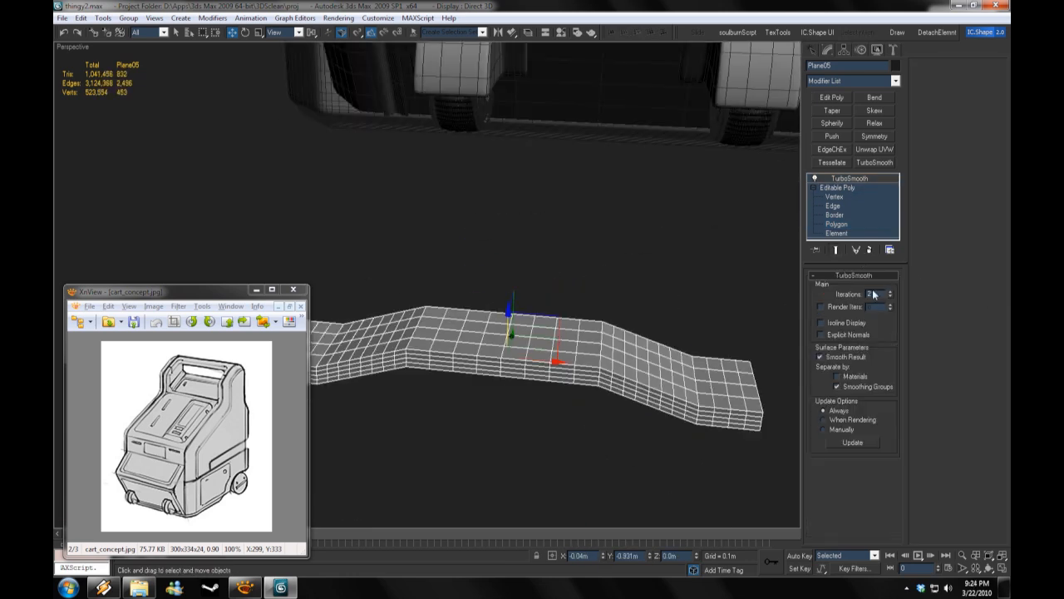
Step: Add a second TurboSmooth with 2 iterations to the strip and check its shading with edge display off
click(891, 293)
click(91, 51)
key(F4)
alt+middle_drag(615, 357, 445, 357)
click(476, 396)
key(r)
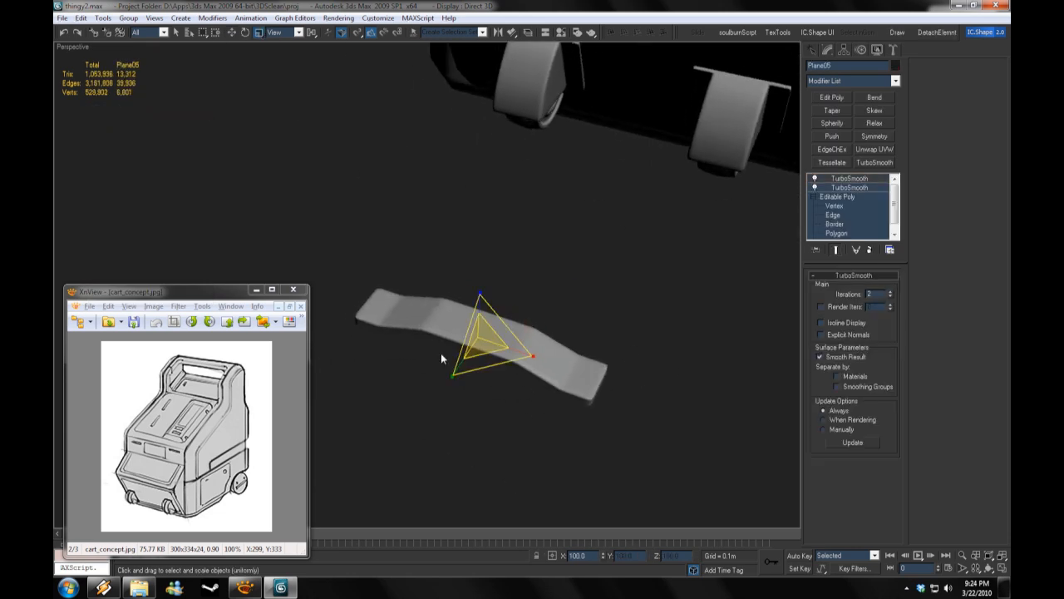
click(587, 327)
alt+middle_drag(587, 327, 493, 324)
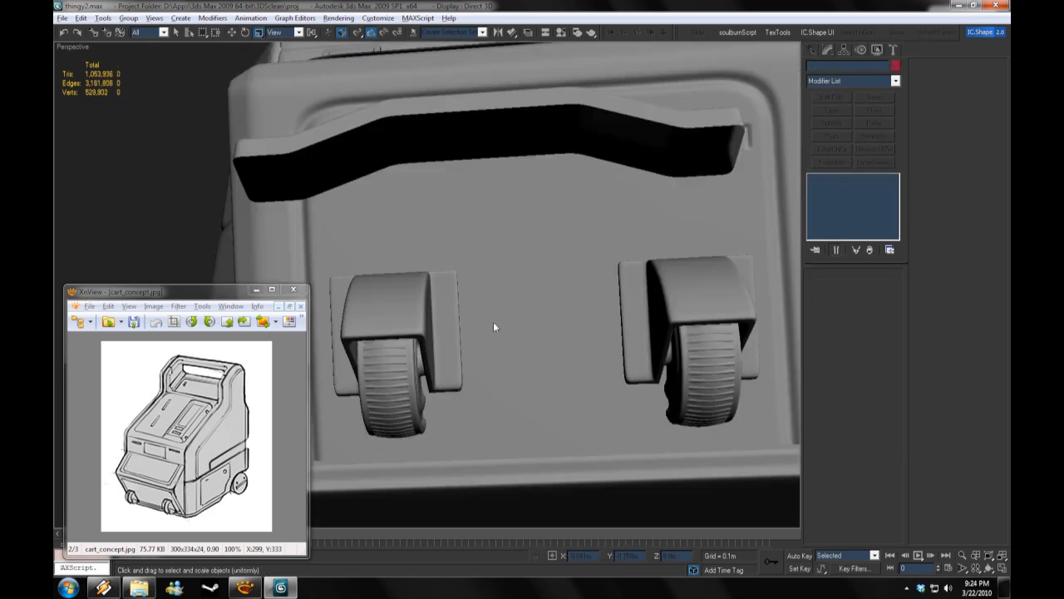
Step: Replace the strip's modelled thickness with a Shell modifier placed beneath its TurboSmooth
scroll(494, 324, down, 3)
click(533, 167)
click(815, 187)
right_click(834, 179)
click(847, 198)
click(896, 81)
scroll(843, 339, down, 5)
click(843, 339)
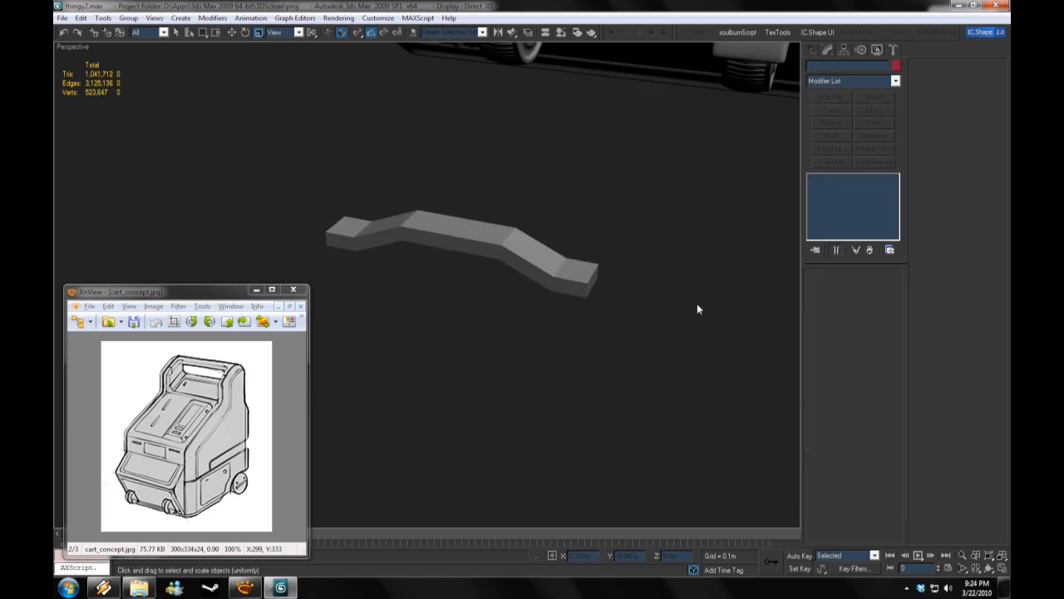
key(ctrl+z)
click(814, 179)
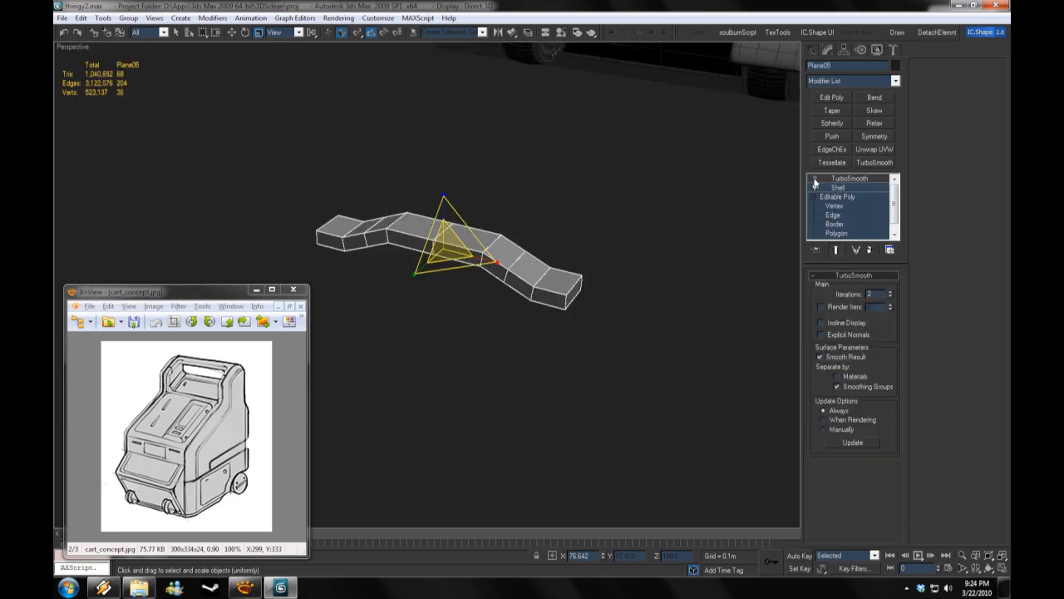
Step: Add another TurboSmooth with 1 iteration on top of the shelled strip
click(457, 280)
click(457, 258)
mouse_move(457, 258)
alt+middle_down()
mouse_move(653, 404)
mouse_move(464, 353)
mouse_move(516, 249)
alt+middle_up()
click(434, 344)
Step: Clone the strip as a single copy and place it on the cart's lower front hatch as a handle
key(w)
shift+drag(383, 275, 533, 341)
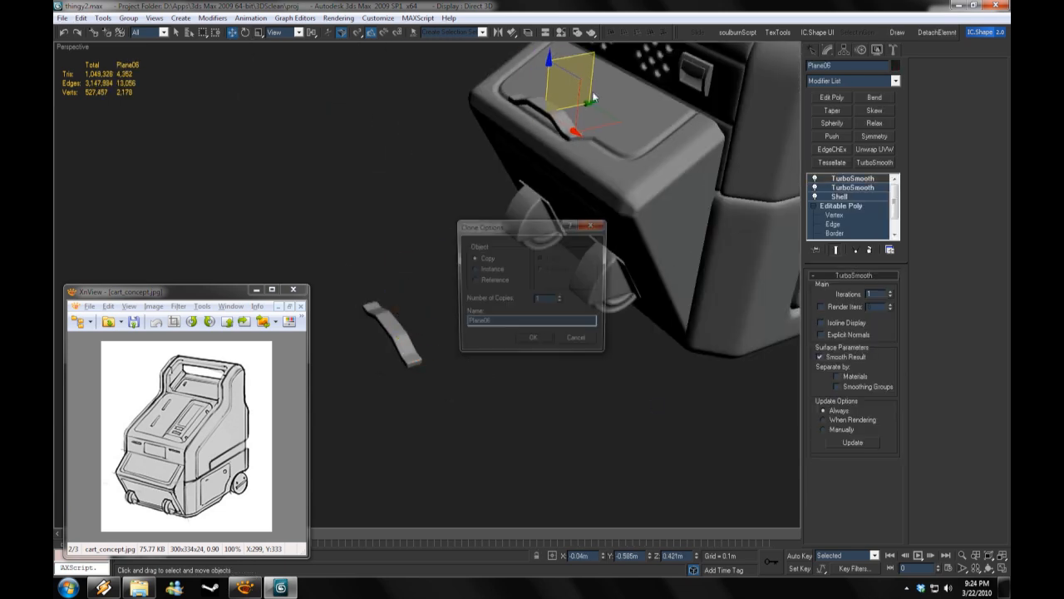
key(Return)
mouse_move(614, 267)
alt+middle_down()
mouse_move(475, 425)
mouse_move(449, 290)
mouse_move(326, 293)
mouse_move(355, 253)
alt+middle_up()
mouse_move(431, 251)
alt+middle_down()
mouse_move(250, 54)
mouse_move(493, 299)
alt+middle_up()
key(w)
key(w)
mouse_move(419, 255)
alt+middle_down()
mouse_move(354, 262)
mouse_move(415, 283)
alt+middle_up()
click(474, 316)
scroll(475, 316, down, 3)
Step: Scale all vertices of the original strip along its height and select all of its polygons
mouse_move(475, 316)
alt+middle_down()
mouse_move(561, 366)
mouse_move(466, 291)
mouse_move(382, 314)
mouse_move(546, 449)
mouse_move(516, 288)
mouse_move(565, 274)
alt+middle_up()
scroll(465, 291, up, 5)
click(499, 310)
scroll(546, 449, up, 4)
key(r)
click(834, 214)
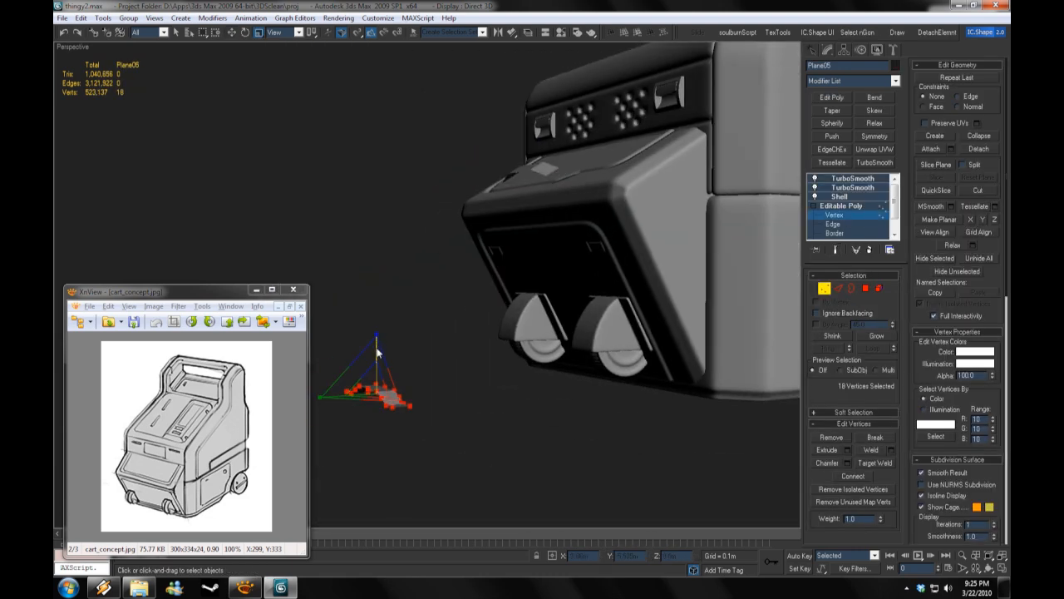
click(853, 178)
key(4)
key(w)
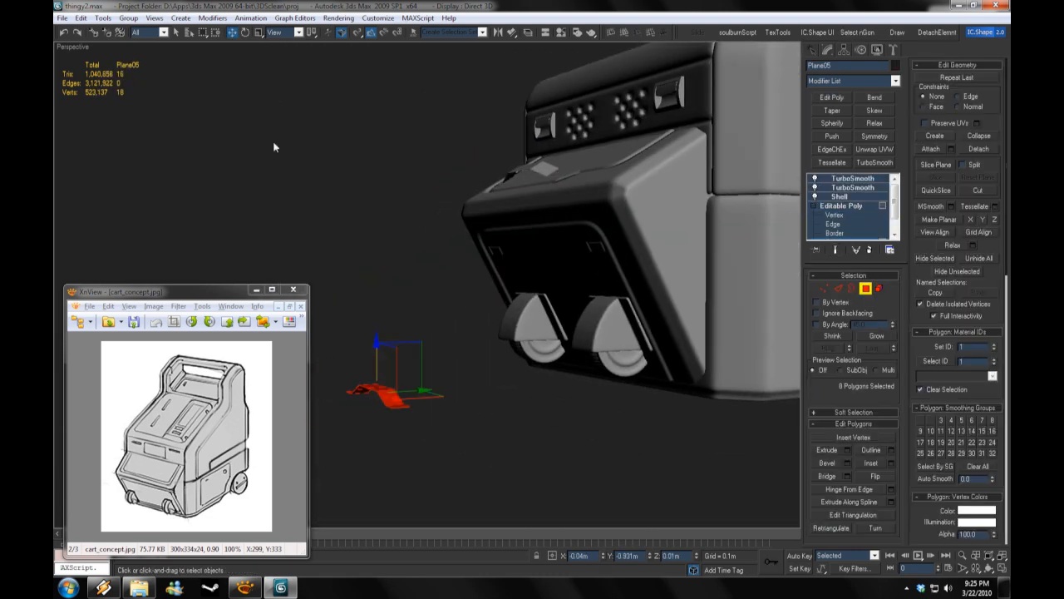
Step: Place a copy of the reshaped strip on the cart's sloped top panel and rotate it to follow the slope
click(570, 388)
scroll(573, 395, down, 5)
alt+middle_drag(574, 394, 512, 378)
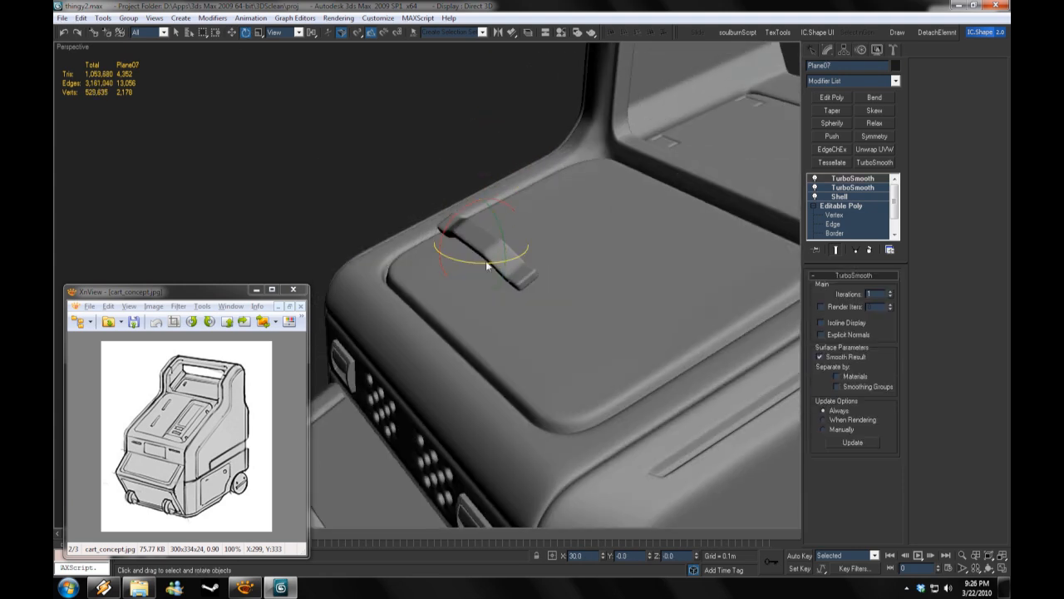
drag(509, 223, 516, 233)
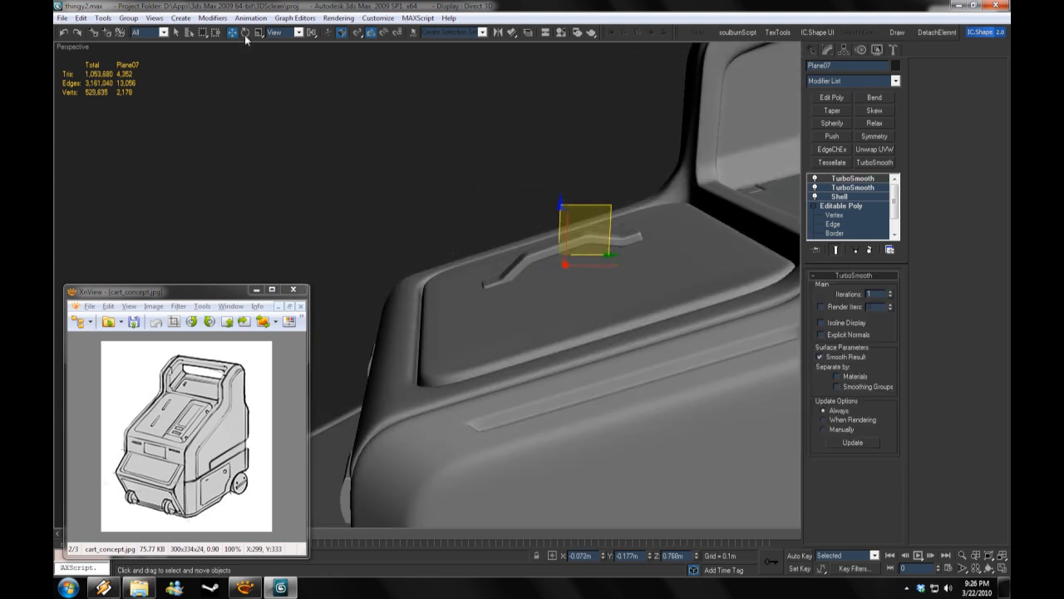
click(233, 34)
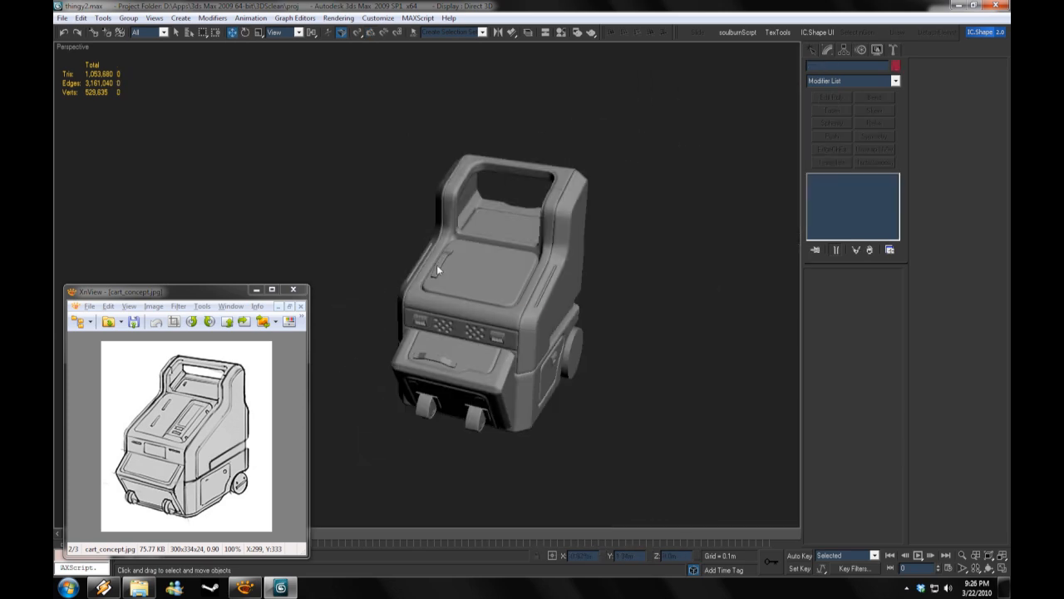
Step: Move the strip from the sloped top panel onto the recessed panel beneath the cart's handle
click(437, 265)
mouse_move(502, 348)
alt+middle_down()
mouse_move(503, 368)
mouse_move(474, 349)
alt+middle_up()
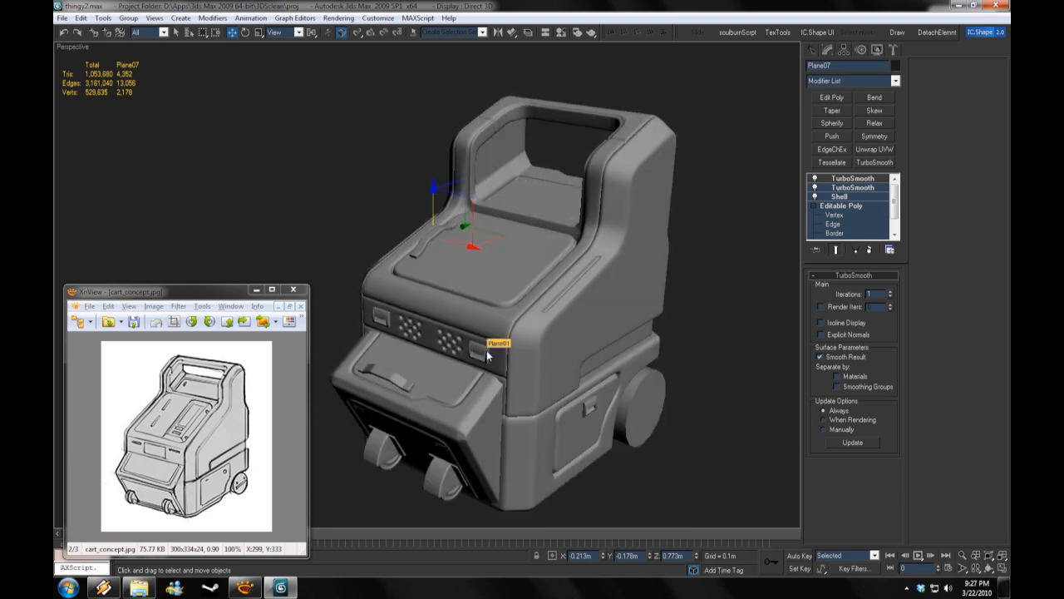
scroll(439, 333, up, 4)
shift+drag(439, 333, 632, 203)
click(534, 341)
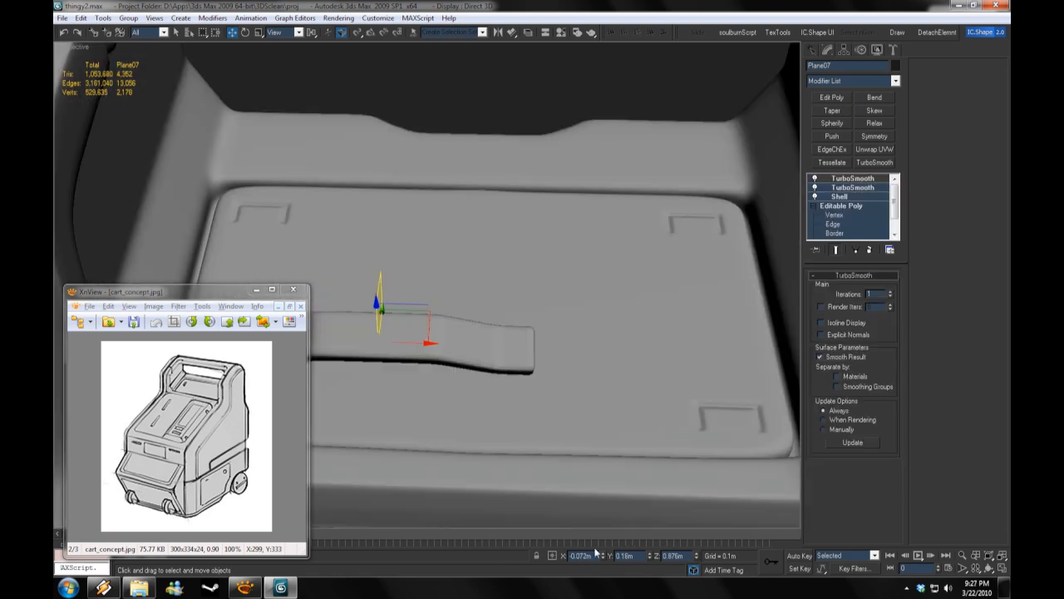
mouse_move(641, 324)
alt+middle_down()
mouse_move(641, 223)
mouse_move(562, 169)
mouse_move(542, 184)
alt+middle_up()
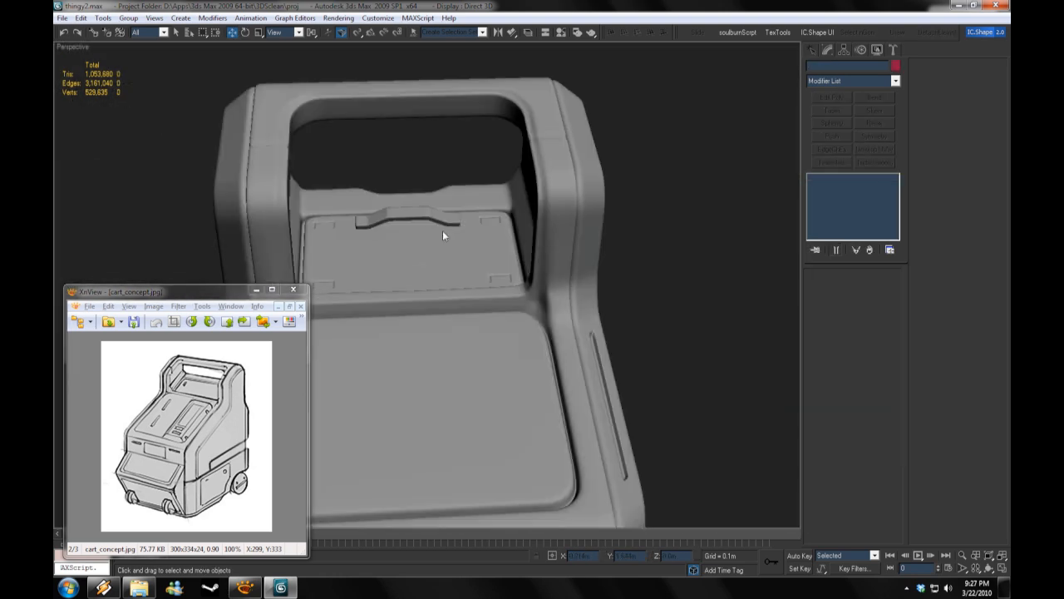
scroll(435, 320, down, 4)
scroll(538, 295, up, 3)
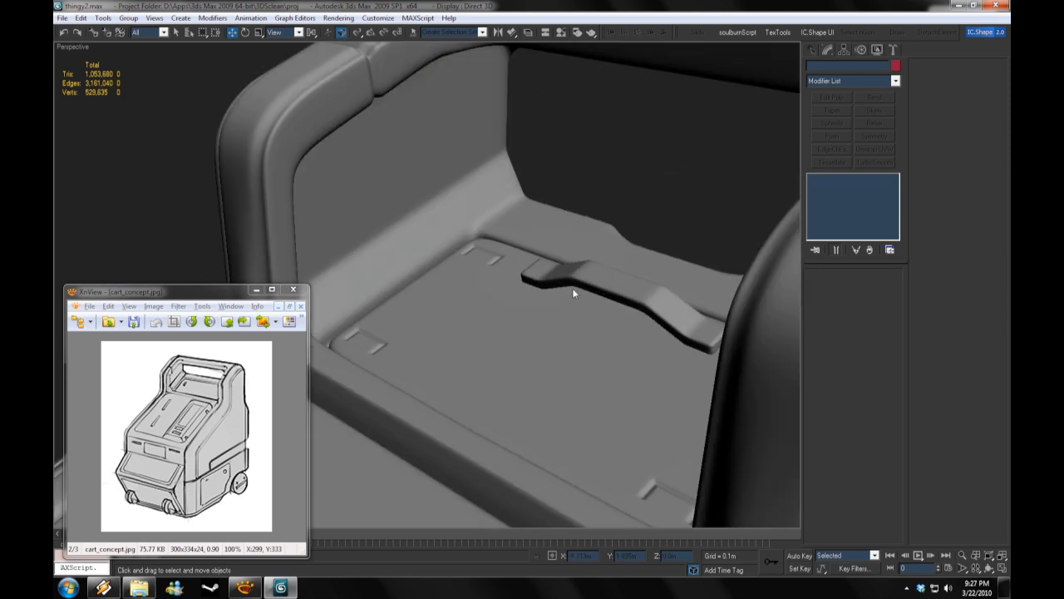
Step: Centre the strip at X 0 m on the recessed panel and place a copy near the panel's front edge
click(572, 287)
click(274, 33)
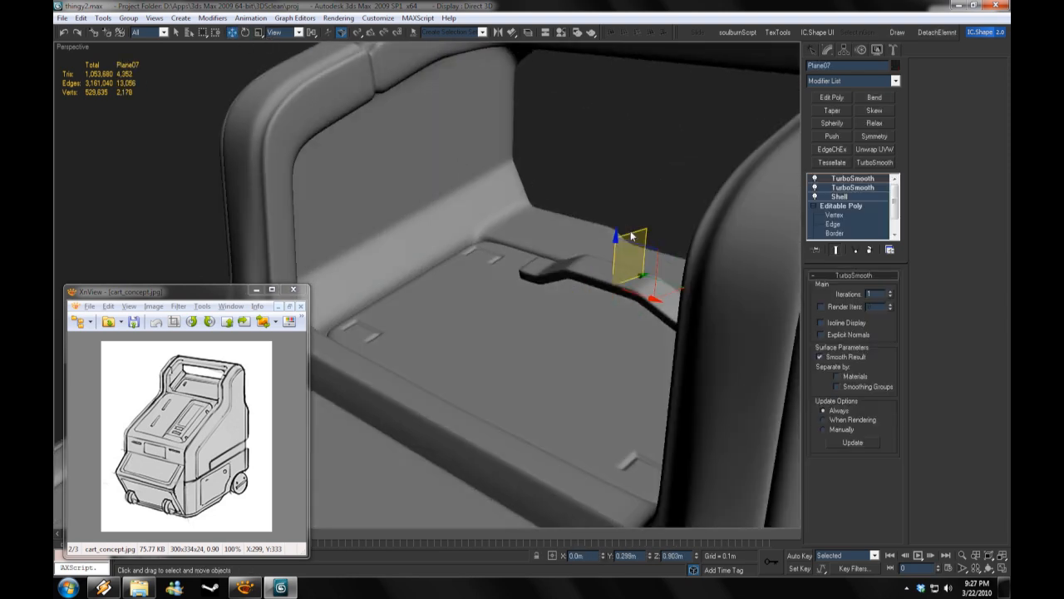
scroll(571, 367, down, 5)
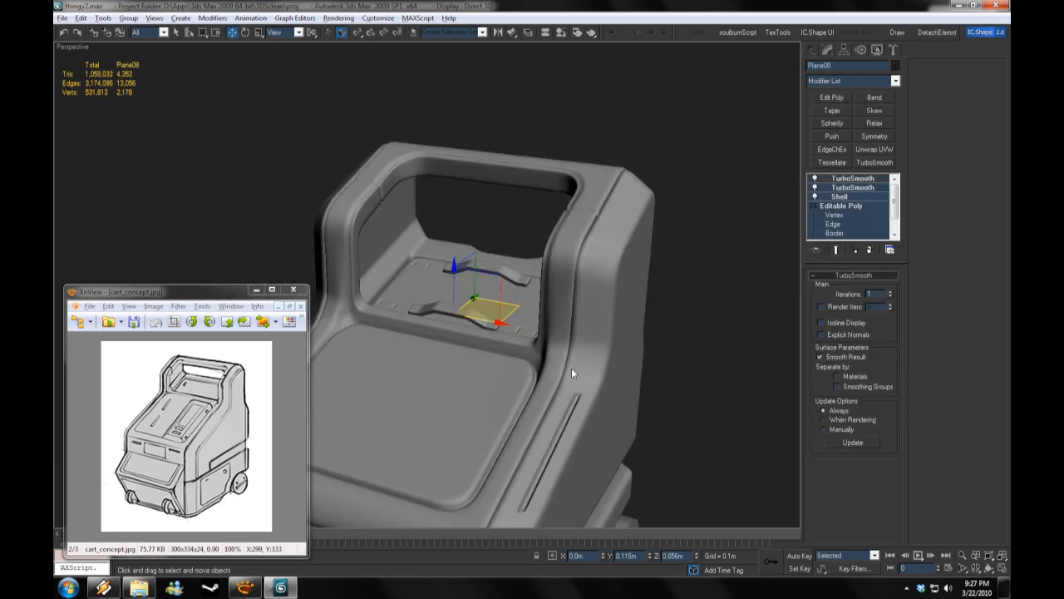
click(566, 378)
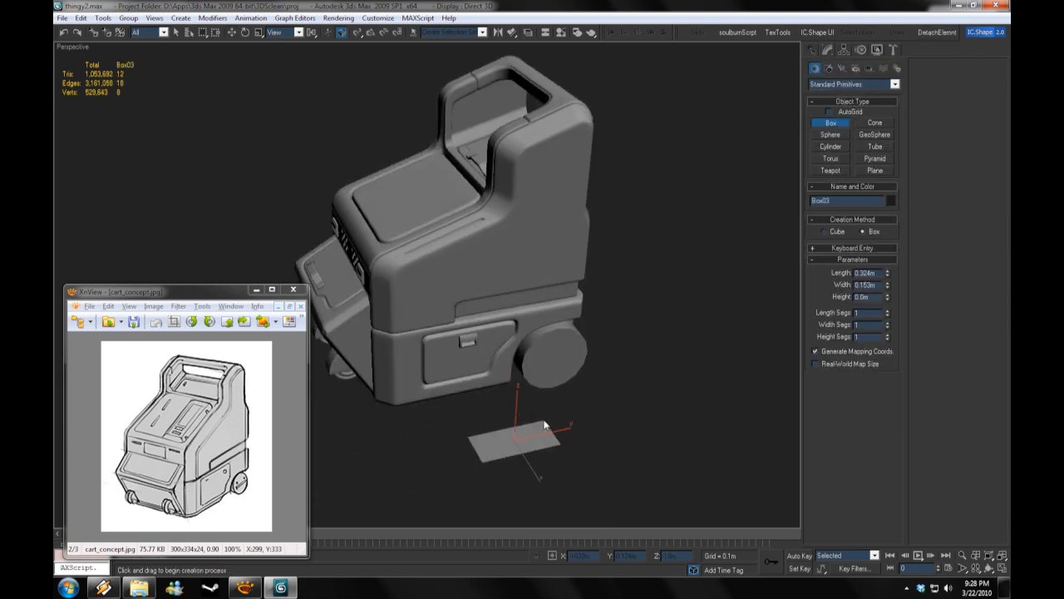
Step: Create a flat box about 0.267 m long, 0.201 m wide and 0.021 m high beside the cart and show edged faces
drag(544, 425, 505, 457)
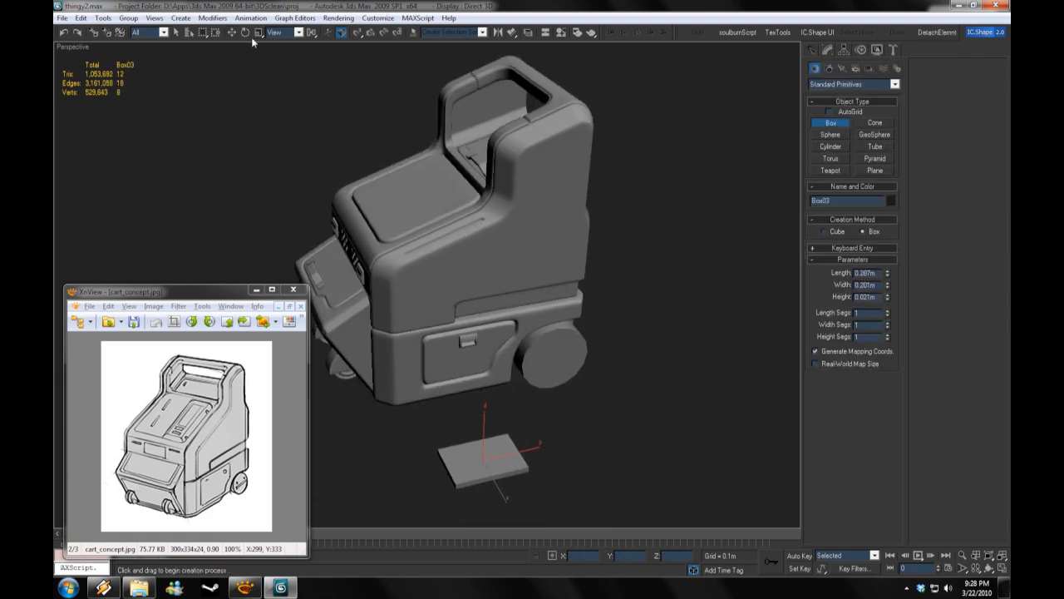
click(245, 33)
right_click(65, 46)
click(111, 106)
alt+middle_drag(255, 207, 291, 287)
Step: Increase the new box's length and width segments
click(828, 50)
alt+middle_drag(721, 316, 707, 216)
scroll(707, 216, up, 5)
click(888, 287)
click(889, 326)
click(889, 327)
drag(888, 339, 894, 177)
Step: Add TurboSmooth to the segmented box and adjust its modifier stack and segments to give it rounded edges
click(876, 163)
click(884, 187)
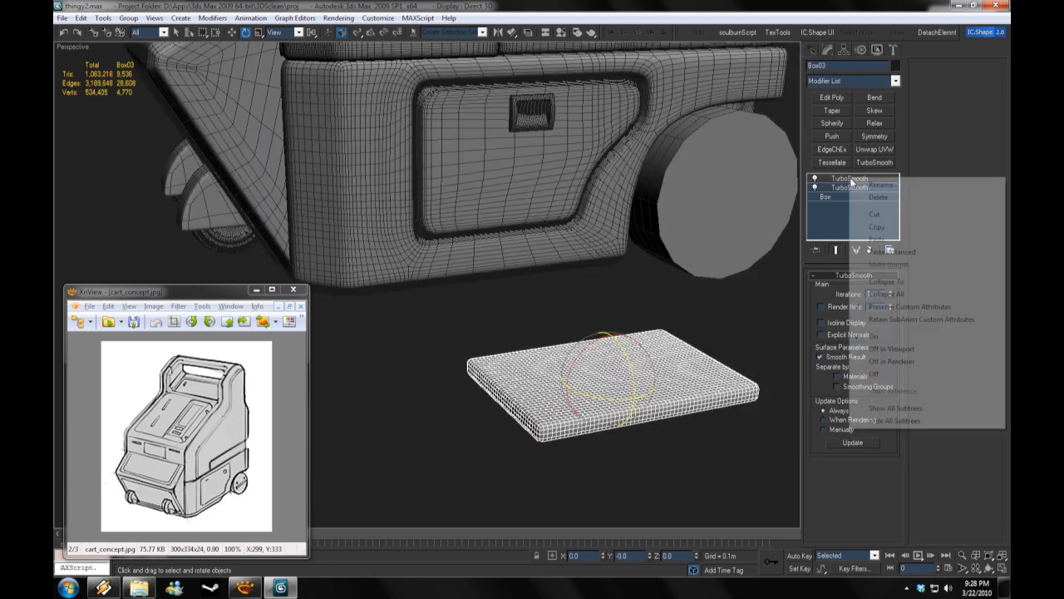
click(889, 350)
click(888, 350)
click(889, 350)
click(890, 355)
click(758, 334)
Step: Rotate the flat box upright, using angle snap
click(623, 351)
drag(623, 353, 639, 416)
key(a)
Step: Move the upright box against the upper side of the cart body
key(w)
alt+middle_drag(632, 374, 574, 358)
scroll(574, 357, down, 4)
drag(485, 330, 565, 158)
alt+middle_drag(565, 158, 664, 203)
drag(587, 182, 443, 151)
scroll(466, 200, up, 3)
alt+middle_drag(536, 266, 416, 250)
scroll(449, 267, down, 2)
drag(485, 279, 499, 153)
Step: Scale the box into a thin plate and fine-position it on the cart's side surface
key(r)
scroll(457, 156, up, 3)
drag(478, 221, 481, 250)
drag(488, 208, 488, 199)
scroll(573, 220, up, 4)
alt+middle_drag(548, 241, 600, 281)
key(r)
key(w)
mouse_move(528, 311)
mouse_down()
mouse_move(509, 301)
mouse_move(519, 303)
mouse_up()
Step: Remove the plate's TurboSmooth and convert the plate to an editable poly
right_click(836, 184)
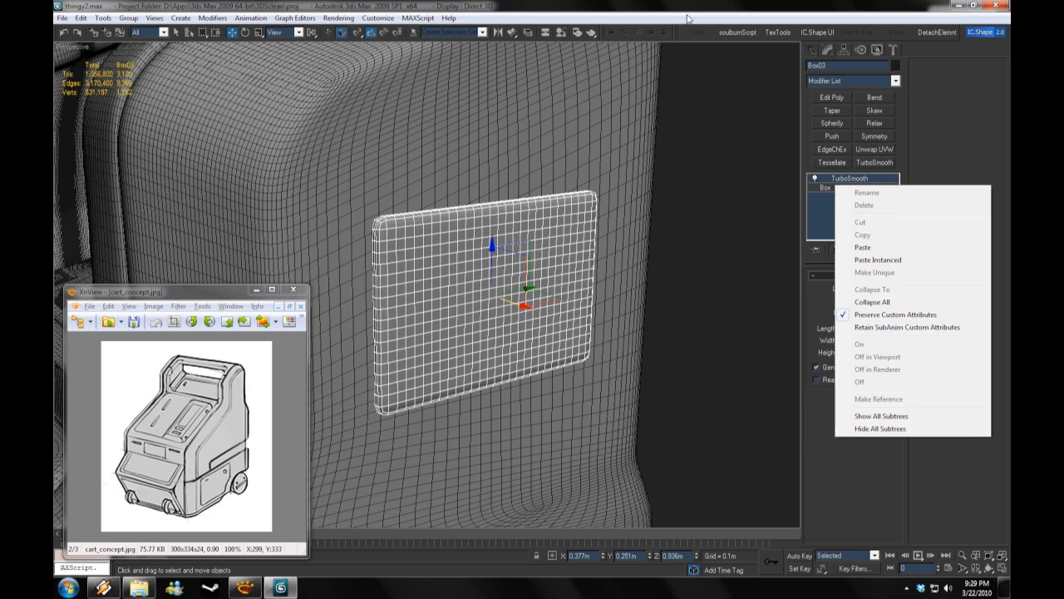
right_click(839, 177)
click(860, 215)
right_click(842, 178)
click(851, 218)
Step: Extrude the polygons along one half of the plate's upper edge to form a raised tab
click(839, 217)
scroll(552, 271, up, 5)
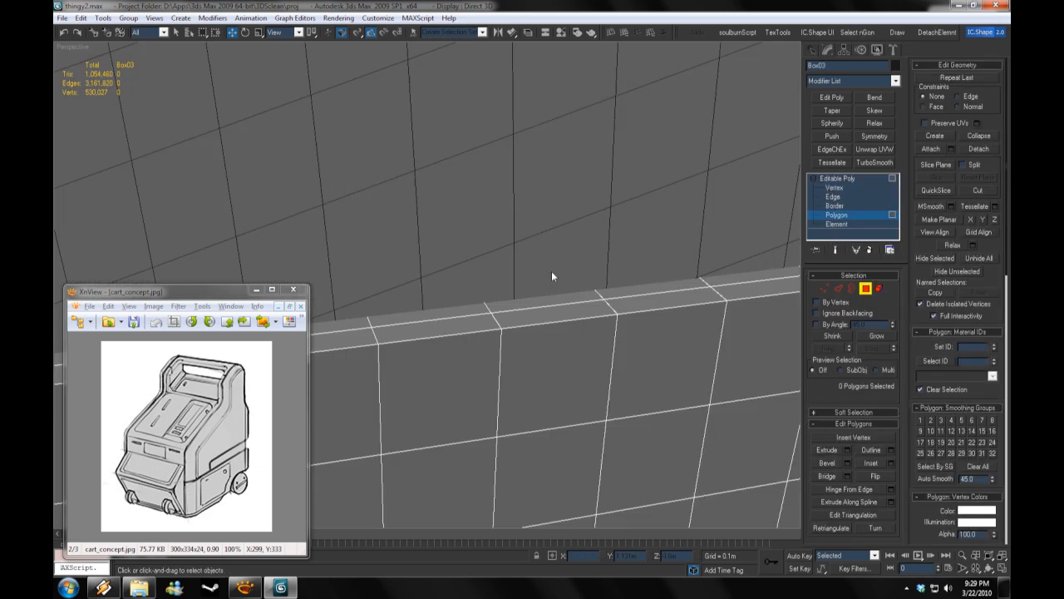
click(551, 283)
scroll(468, 291, down, 6)
right_click(551, 268)
click(587, 226)
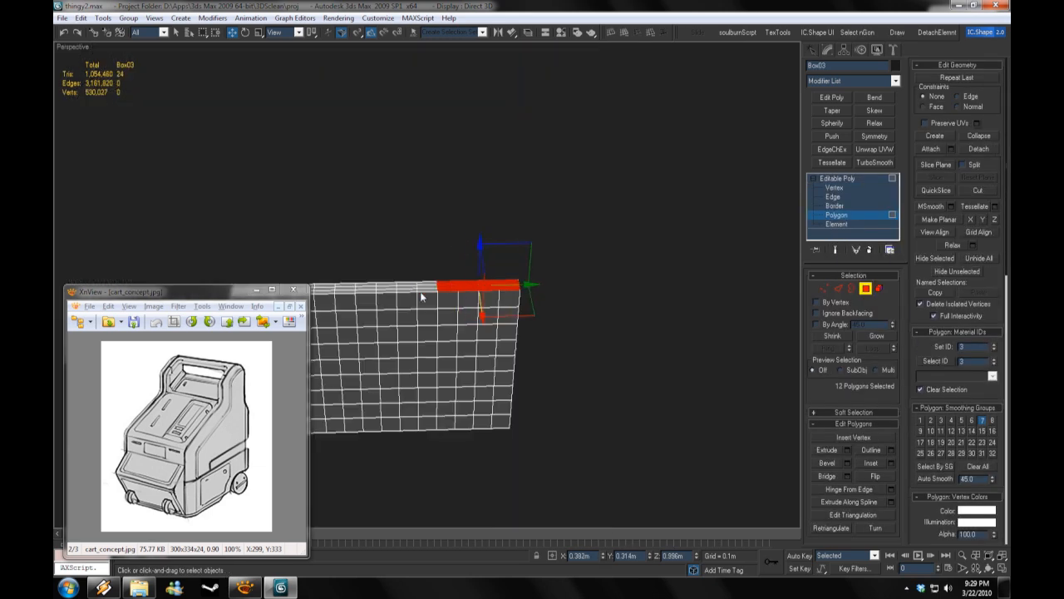
right_click(419, 280)
click(399, 250)
alt+middle_drag(487, 291, 569, 301)
click(837, 215)
alt+click(512, 292)
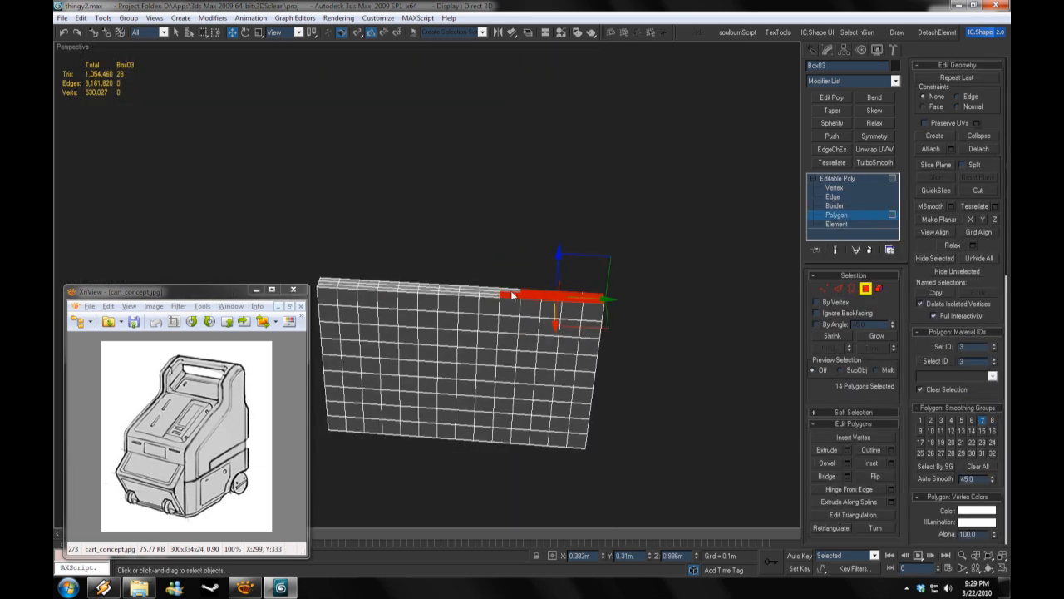
right_click(566, 238)
click(600, 187)
click(847, 449)
drag(573, 428, 575, 451)
click(520, 465)
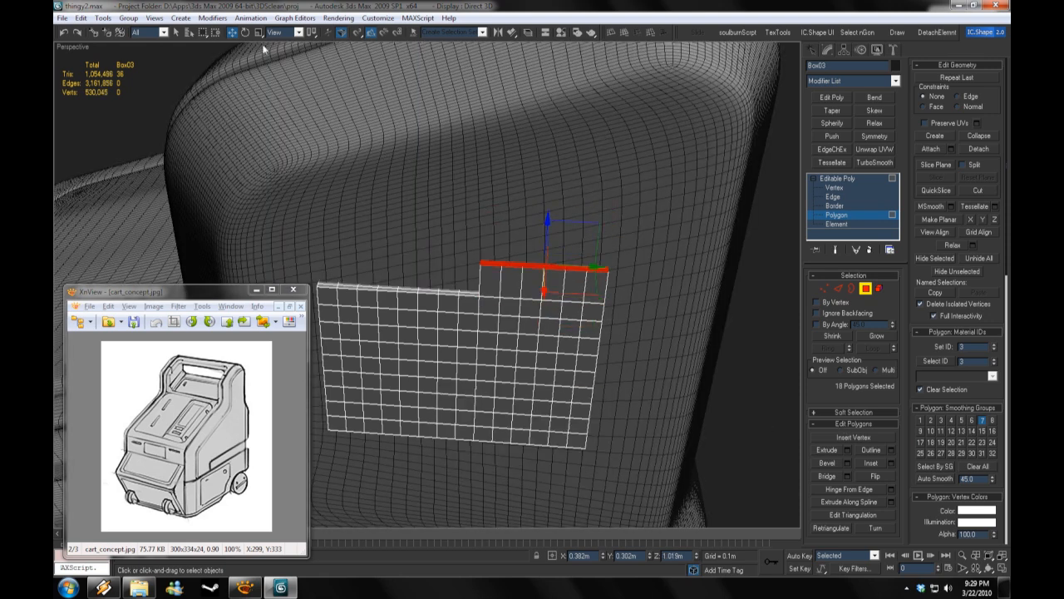
Step: Slope both sides of the plate's tab inward, add a TurboSmooth with 2 iterations and hide the edged faces
key(2)
click(602, 304)
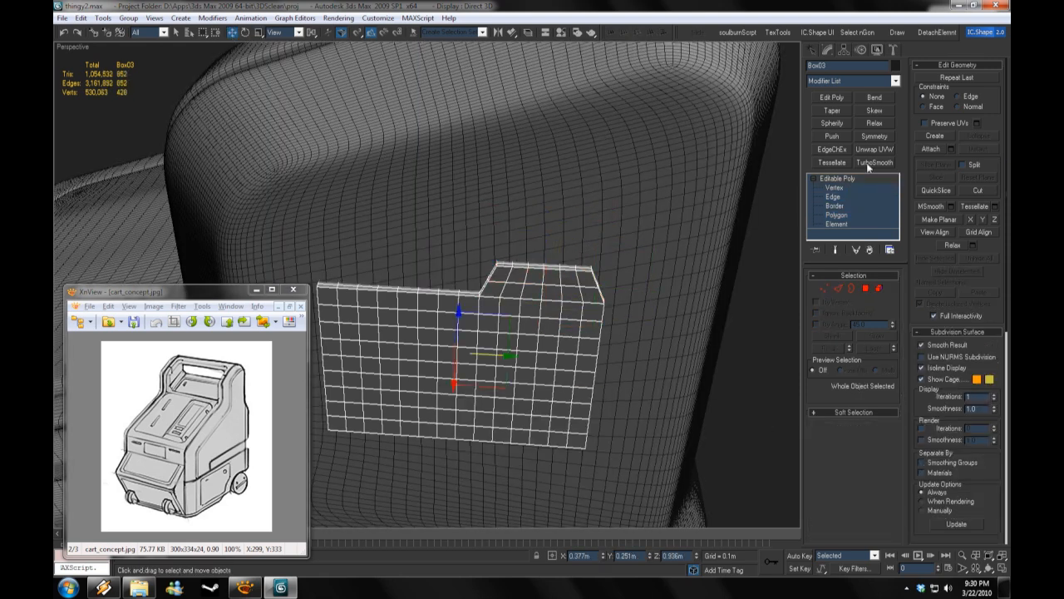
click(868, 168)
click(752, 349)
right_click(76, 46)
click(112, 105)
Step: Move the tabbed plate clear of the cart's side and rotate it to face the front
alt+middle_drag(466, 308, 740, 302)
scroll(549, 282, down, 8)
scroll(740, 302, down, 2)
middle_drag(590, 375, 585, 380)
click(64, 19)
click(83, 161)
middle_drag(531, 237, 561, 200)
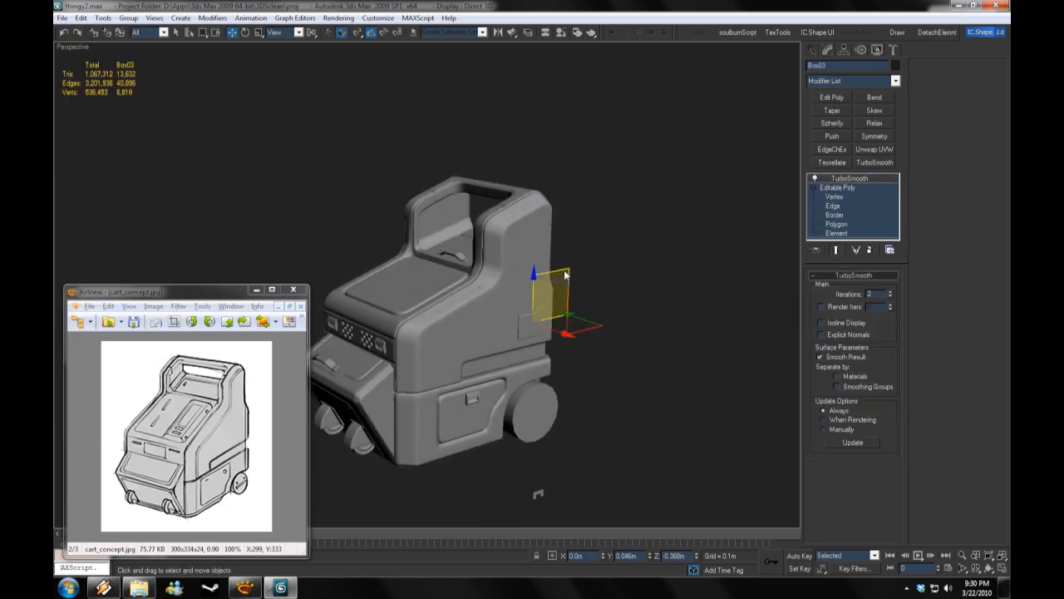
alt+middle_drag(499, 280, 445, 311)
key(e)
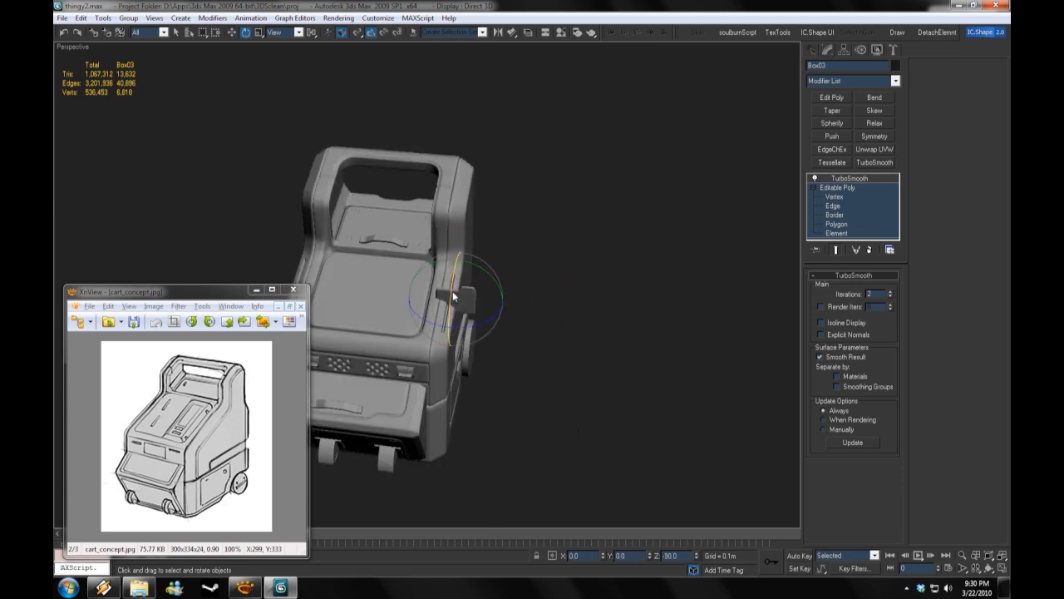
drag(378, 288, 380, 286)
Step: Move the plate onto the recessed panel beneath the handle and scale it down to fit
scroll(391, 289, up, 3)
mouse_move(433, 320)
middle_down()
mouse_move(486, 301)
mouse_move(422, 311)
middle_up()
drag(441, 290, 482, 226)
alt+middle_drag(579, 191, 642, 204)
scroll(540, 250, up, 3)
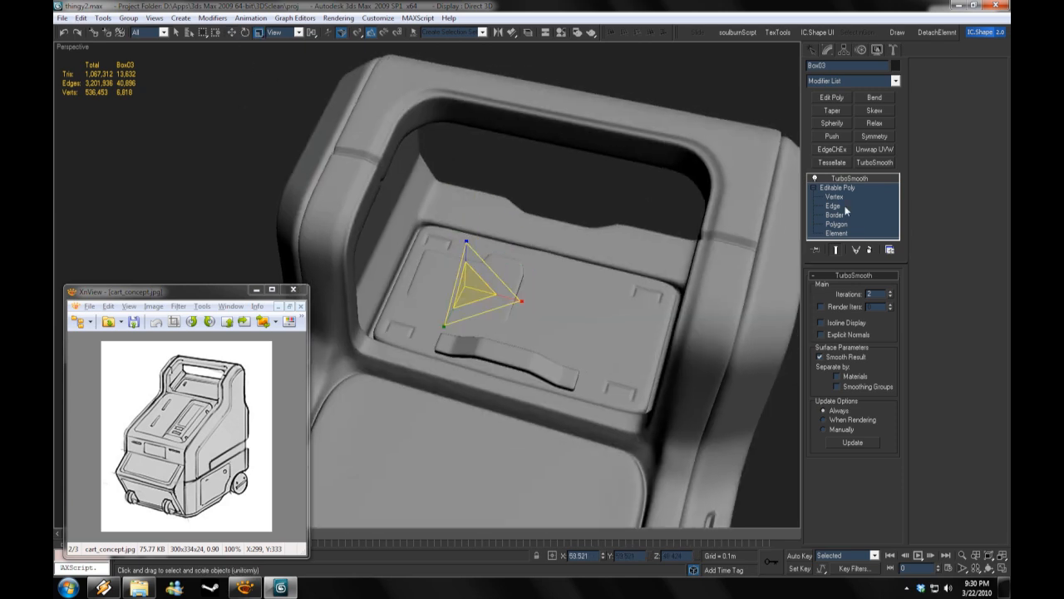
Step: Insert a Tessellate modifier beneath the plate's TurboSmooth
click(832, 162)
click(849, 179)
alt+middle_drag(732, 329, 648, 357)
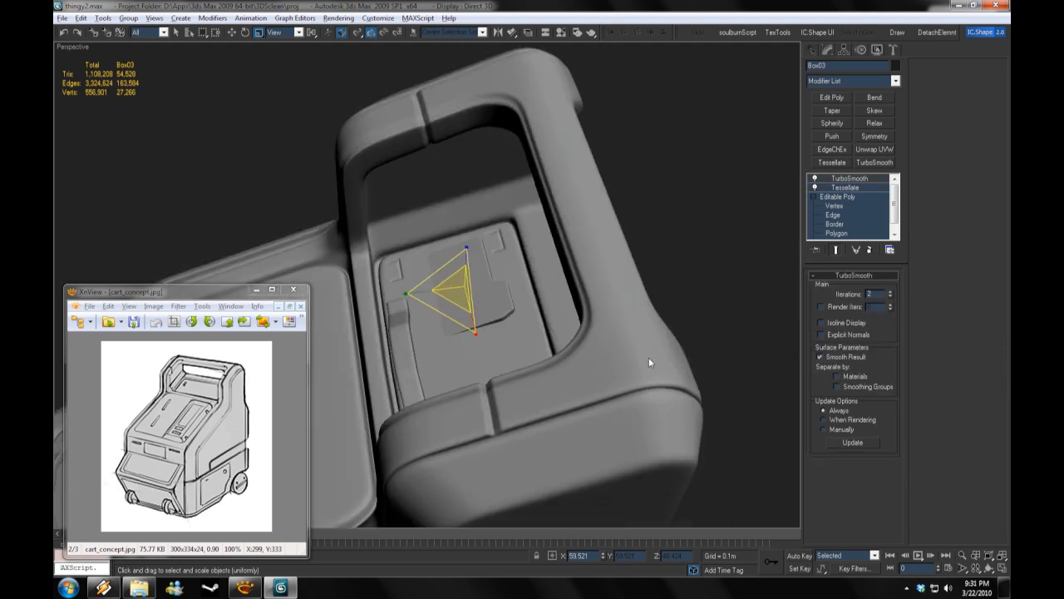
Step: Rotate the plate to match the recessed panel's slope, centre it at X 0 m and seat it behind the strip handle
scroll(532, 316, up, 3)
click(246, 32)
drag(432, 269, 435, 269)
click(233, 33)
alt+middle_drag(407, 291, 481, 306)
drag(481, 306, 594, 339)
scroll(582, 349, down, 3)
alt+middle_drag(593, 339, 574, 358)
right_click(603, 557)
alt+middle_drag(574, 399, 432, 374)
drag(518, 217, 538, 200)
alt+middle_drag(539, 205, 623, 266)
click(854, 189)
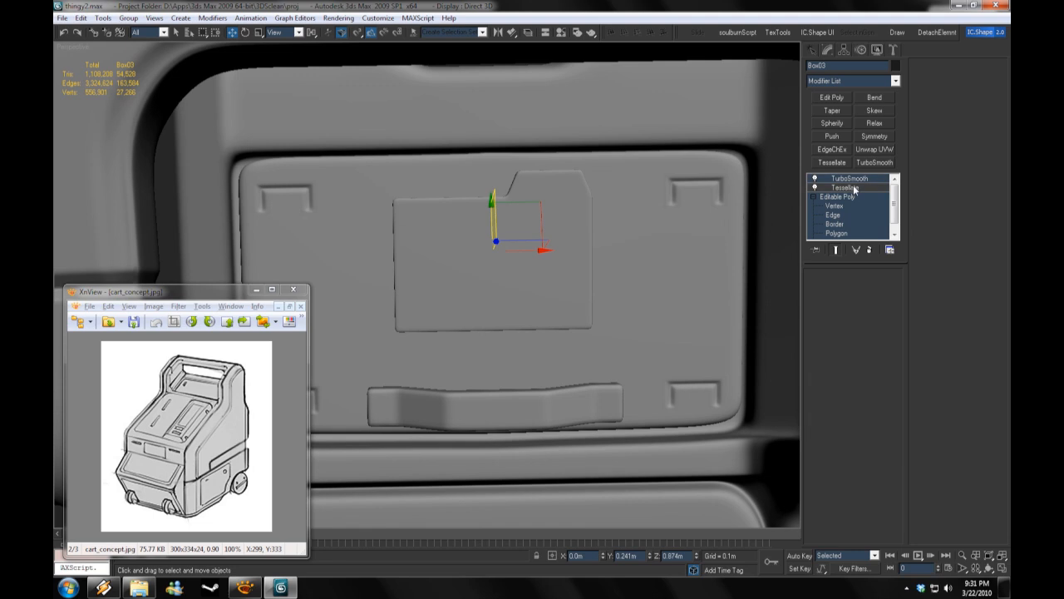
Step: Turn off the plate's Tessellate modifier and stretch the plate wider across the recessed panel
click(816, 188)
scroll(651, 337, down, 10)
click(651, 337)
alt+middle_drag(652, 339, 488, 399)
scroll(516, 332, up, 6)
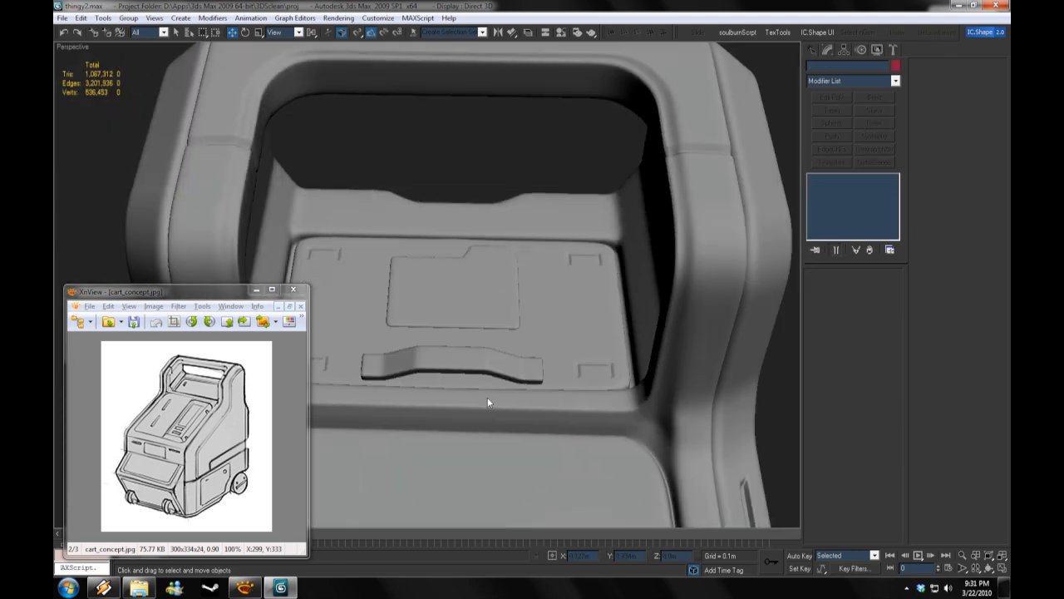
click(466, 299)
right_click(840, 176)
click(649, 213)
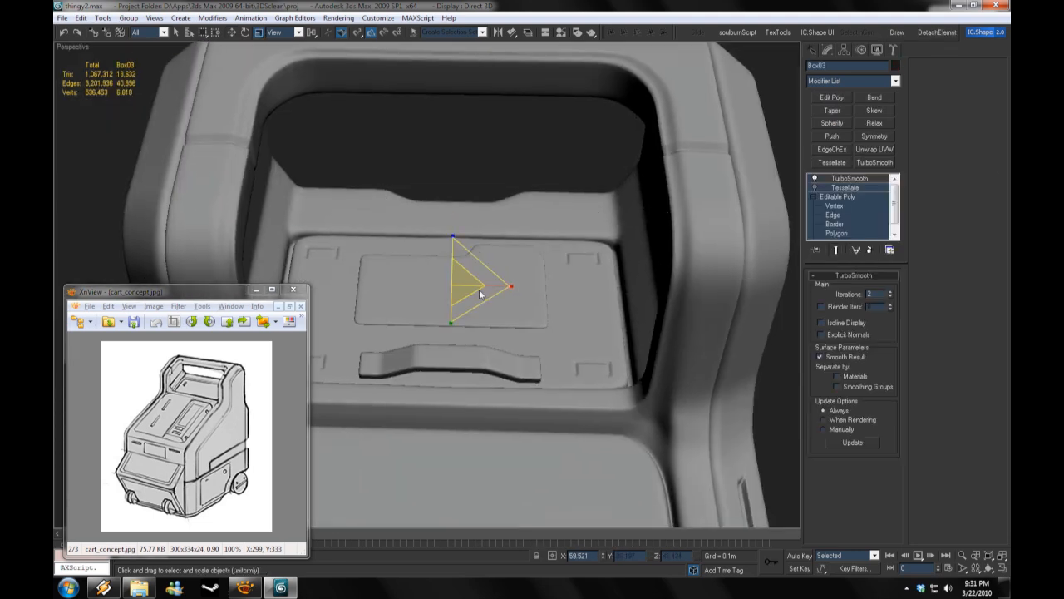
alt+middle_drag(480, 295, 416, 278)
scroll(620, 319, down, 8)
click(695, 331)
alt+middle_drag(695, 333, 652, 275)
click(445, 271)
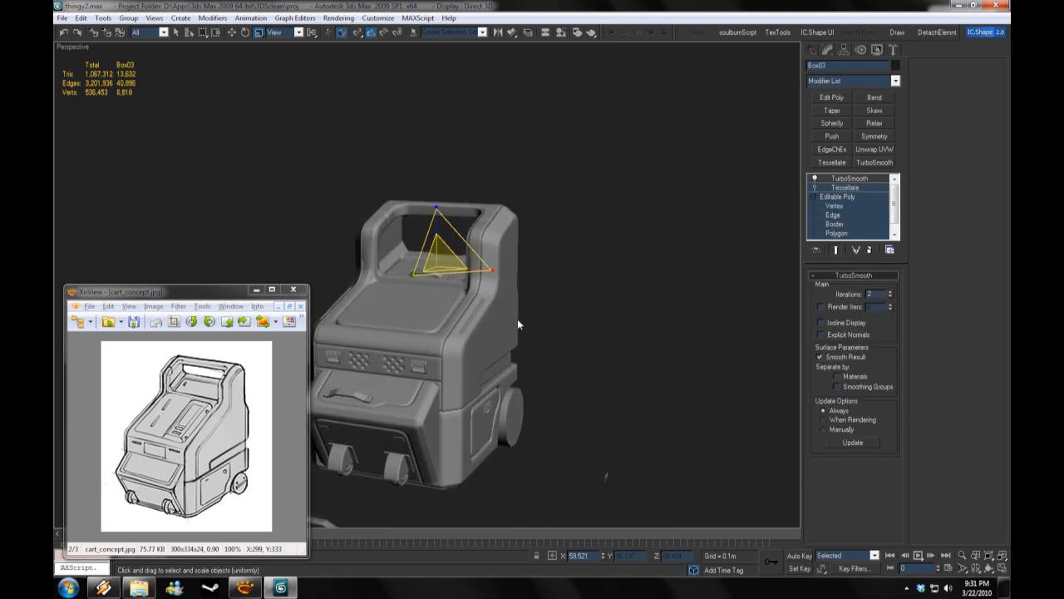
alt+middle_drag(517, 318, 543, 400)
scroll(543, 426, up, 8)
right_click(845, 179)
click(873, 201)
click(665, 200)
right_click(846, 180)
click(873, 201)
alt+middle_drag(632, 316, 547, 330)
key(ctrl+z)
key(ctrl+z)
key(ctrl+z)
scroll(712, 301, down, 8)
alt+middle_drag(712, 301, 553, 290)
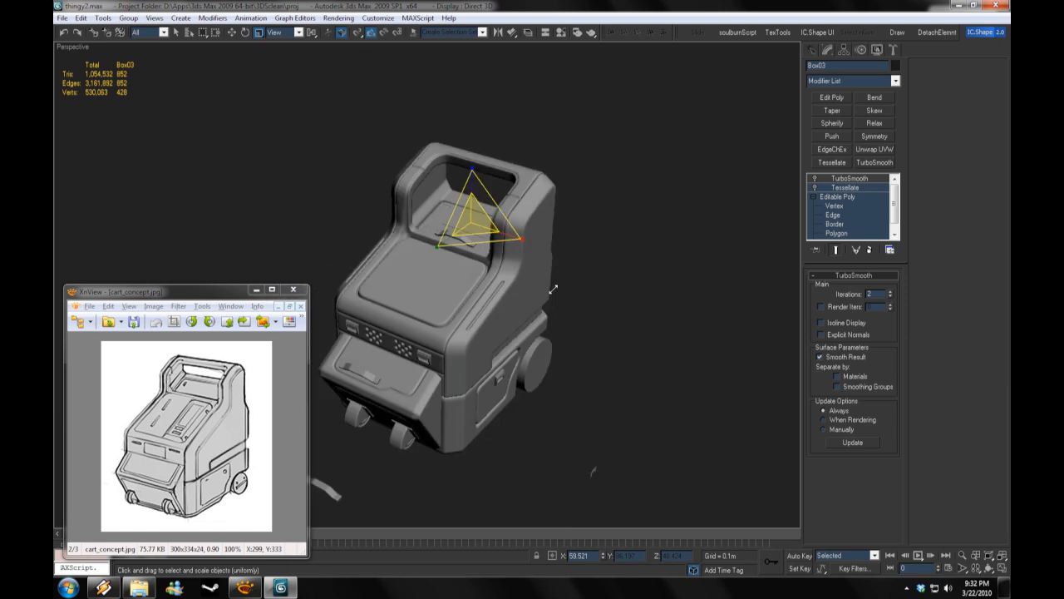
Step: Insert a Symmetry modifier beneath the plate's Tessellate with mirror axis Y and Flip on, and show edged faces
scroll(553, 289, up, 8)
alt+middle_drag(532, 333, 574, 333)
click(843, 195)
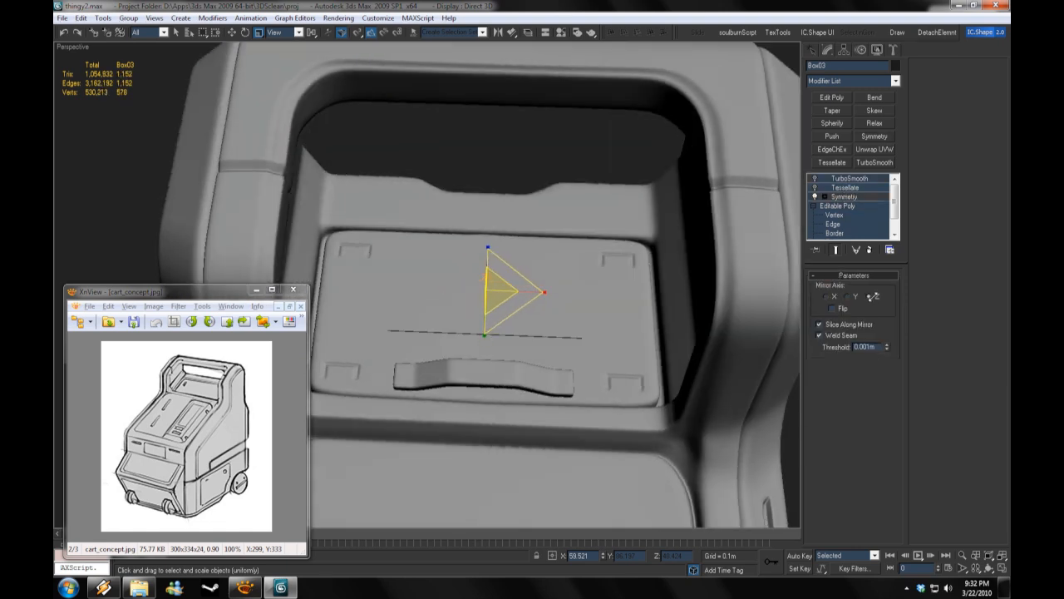
click(833, 309)
alt+middle_drag(533, 291, 466, 308)
right_click(88, 47)
click(125, 109)
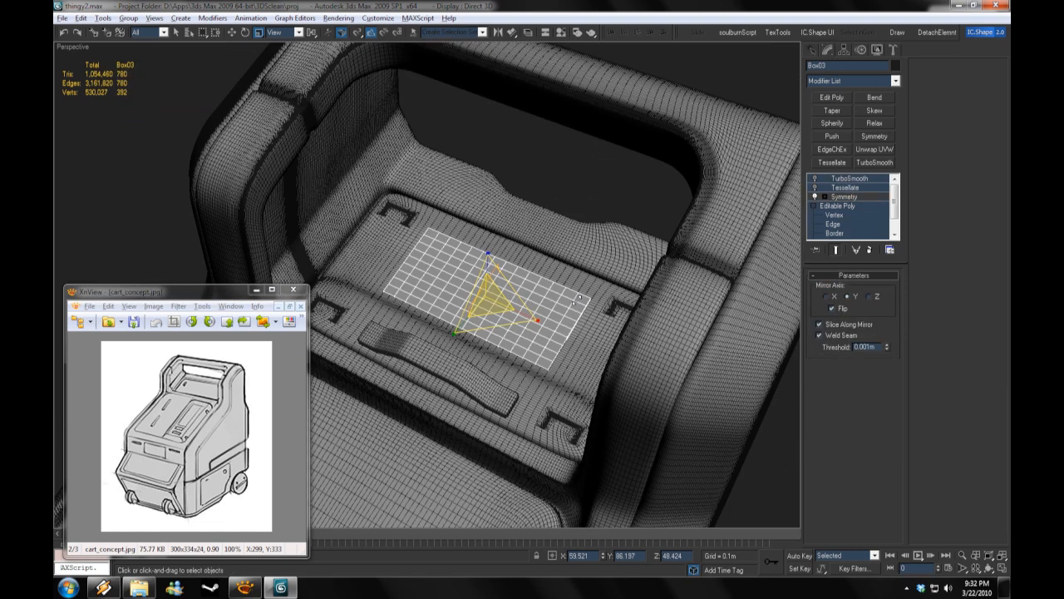
Step: Hide edged faces, re-enable the plate's Tessellate and TurboSmooth with 1 iteration, and scale the plate into a slim rectangle
alt+middle_drag(532, 279, 460, 288)
mouse_move(469, 342)
alt+middle_down()
mouse_move(525, 302)
mouse_move(468, 325)
alt+middle_up()
click(516, 141)
right_click(88, 47)
click(111, 110)
scroll(468, 324, up, 5)
click(468, 325)
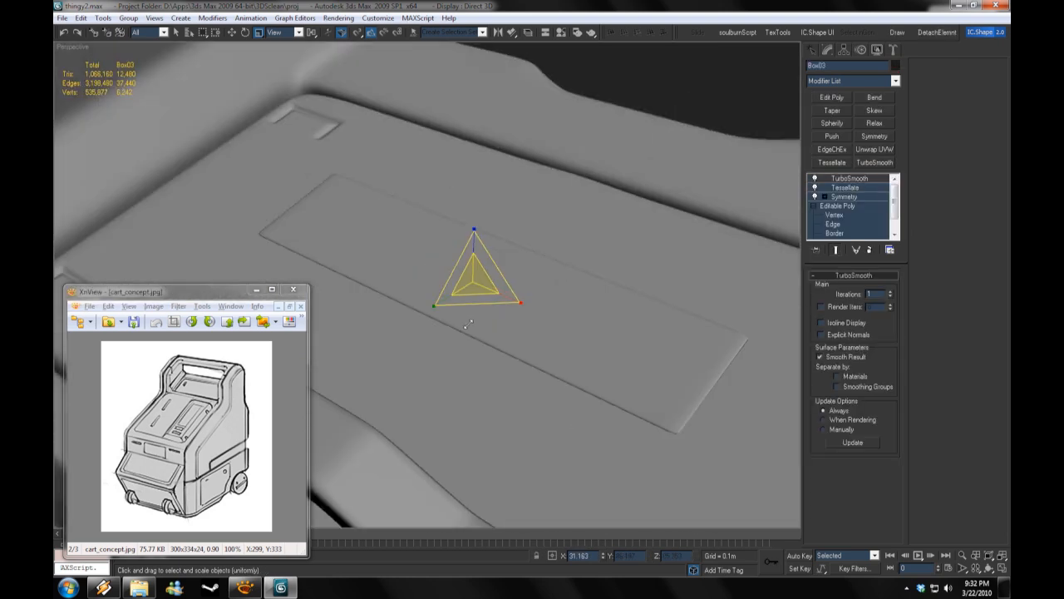
click(836, 187)
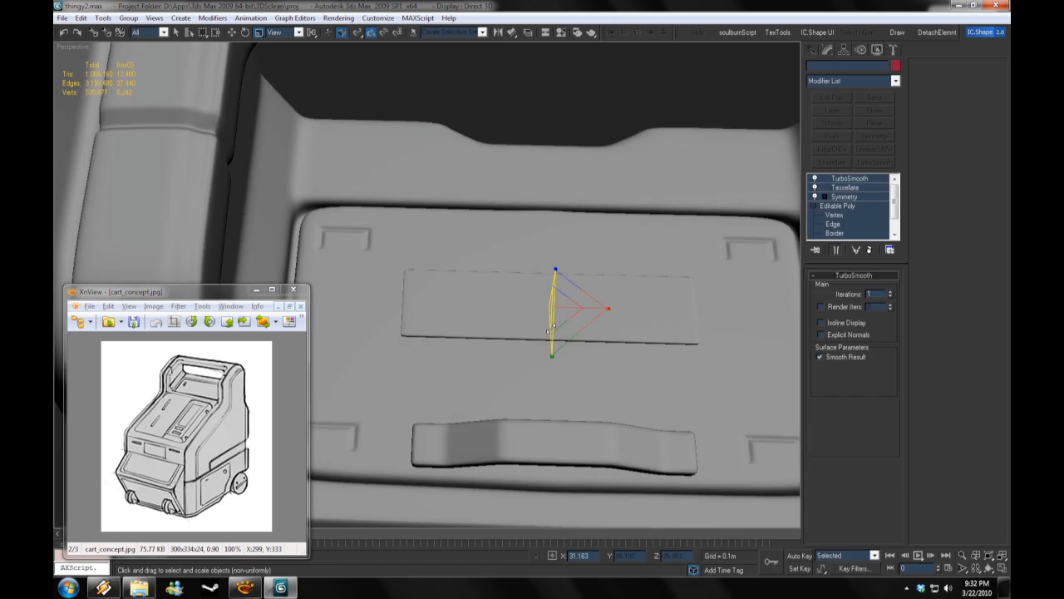
Step: Select the cart body, show edged faces and switch off its TurboSmooth and Symmetry for polygon editing
scroll(597, 279, down, 6)
alt+middle_drag(597, 279, 573, 218)
click(526, 208)
scroll(548, 233, up, 4)
click(540, 241)
right_click(80, 47)
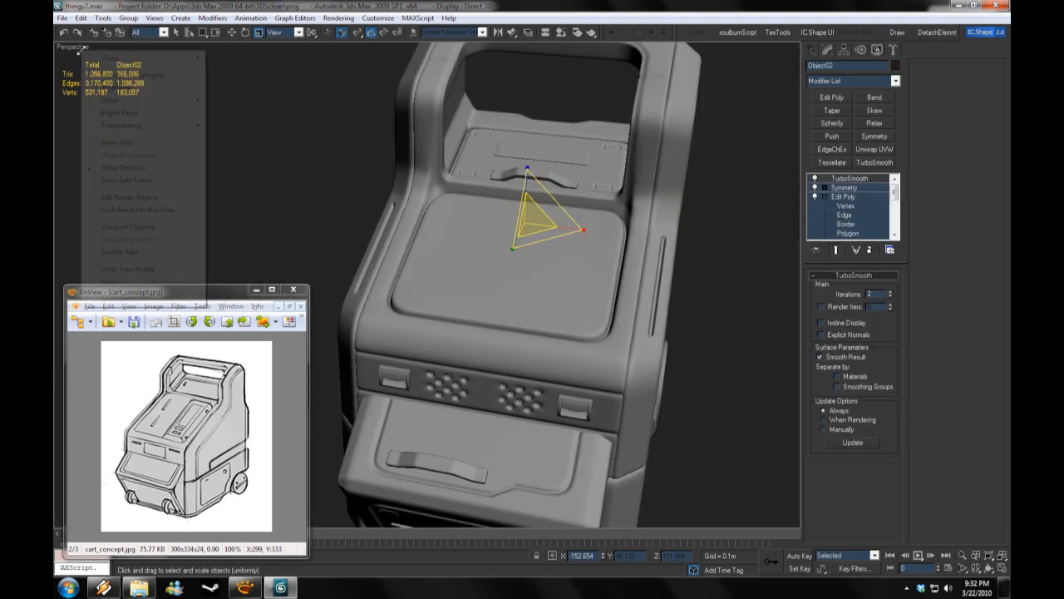
click(108, 110)
click(815, 177)
scroll(689, 307, up, 4)
alt+middle_drag(740, 270, 582, 312)
key(4)
click(422, 368)
click(815, 187)
Step: Clone two adjoining polygons near the side of the cart's large top panel to a separate object
click(573, 307)
alt+middle_drag(574, 308, 568, 273)
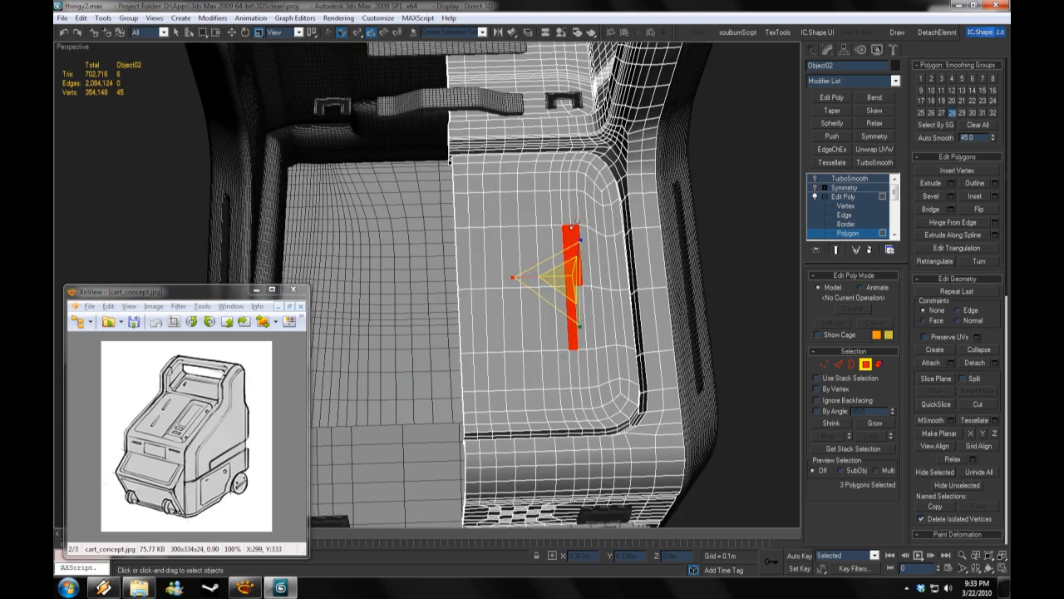
ctrl+click(570, 326)
alt+middle_drag(570, 327, 524, 279)
key(w)
shift+drag(581, 292, 580, 283)
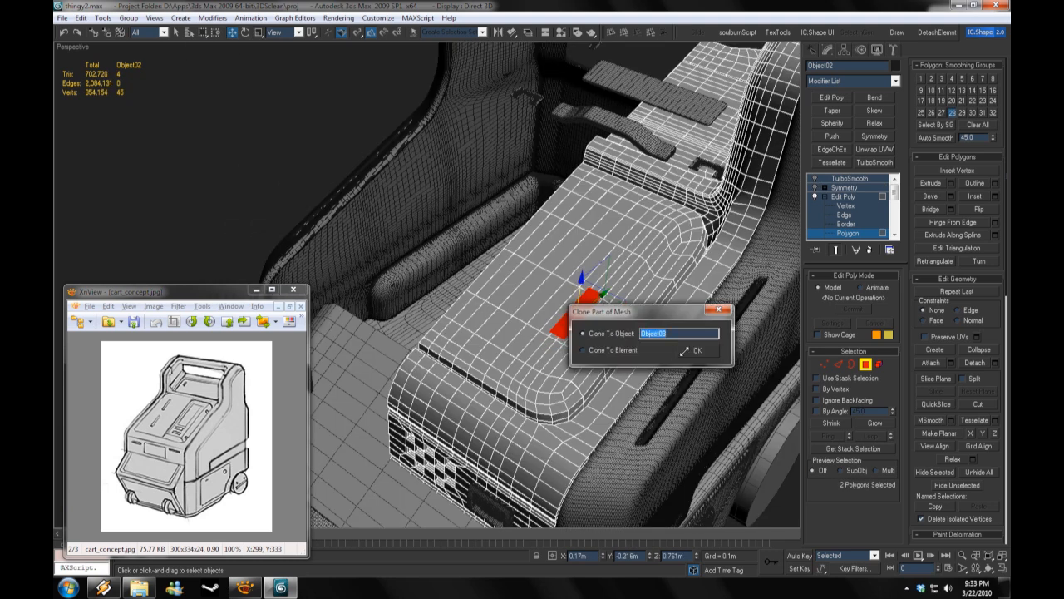
click(686, 351)
alt+middle_drag(687, 352, 665, 324)
Step: Re-enable the body's Symmetry and TurboSmooth with Isoline Display on and 1 iteration, then hide edged faces
click(815, 187)
click(815, 178)
click(850, 320)
click(849, 321)
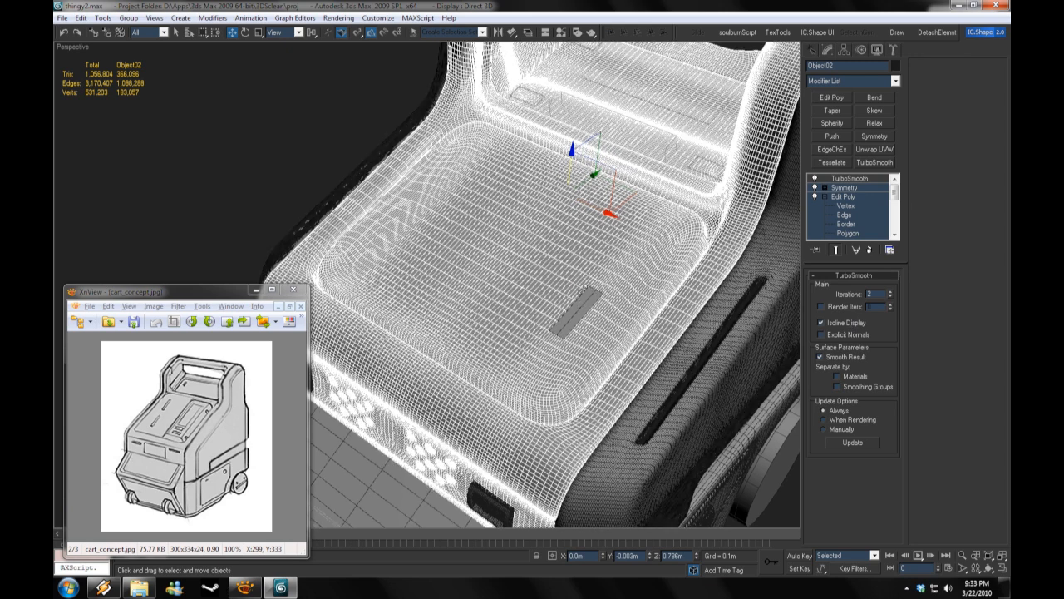
click(891, 296)
alt+middle_drag(574, 274, 615, 258)
click(242, 193)
right_click(79, 47)
click(116, 109)
Step: Select the cloned strip, show edged faces and move it across to the opposite side of the top panel
alt+middle_drag(532, 275, 549, 258)
click(593, 270)
right_click(72, 48)
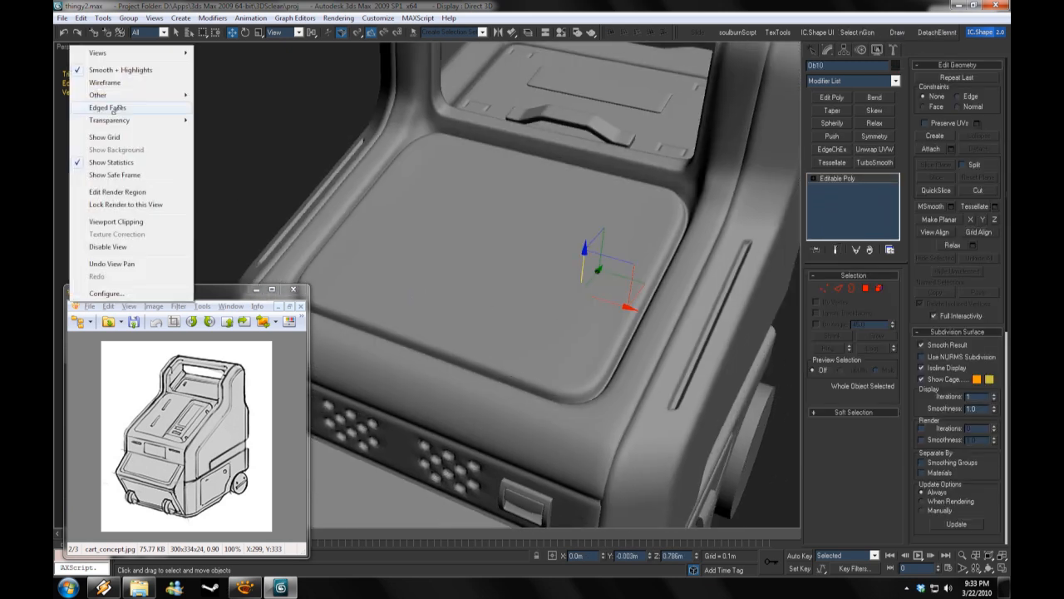
click(114, 107)
alt+middle_drag(466, 283, 515, 287)
drag(499, 291, 379, 290)
alt+middle_drag(378, 290, 478, 249)
drag(478, 206, 461, 216)
alt+middle_drag(460, 216, 491, 245)
scroll(465, 249, up, 3)
Step: Bevel the strip's two polygons to form an inner border and connect its ring of four edges
click(813, 178)
click(836, 215)
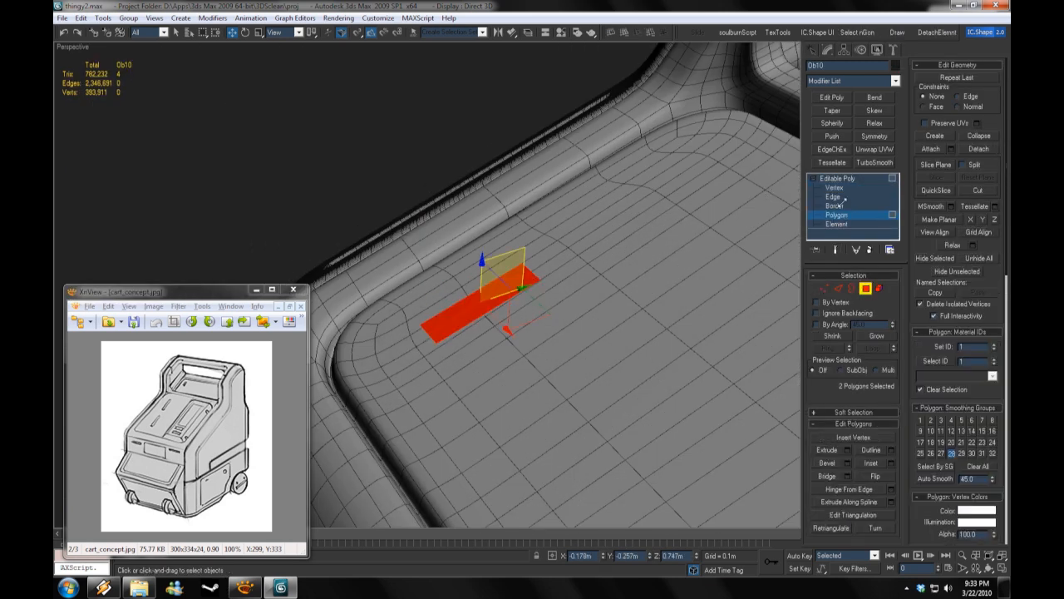
click(846, 462)
click(833, 197)
click(461, 305)
click(828, 348)
click(890, 490)
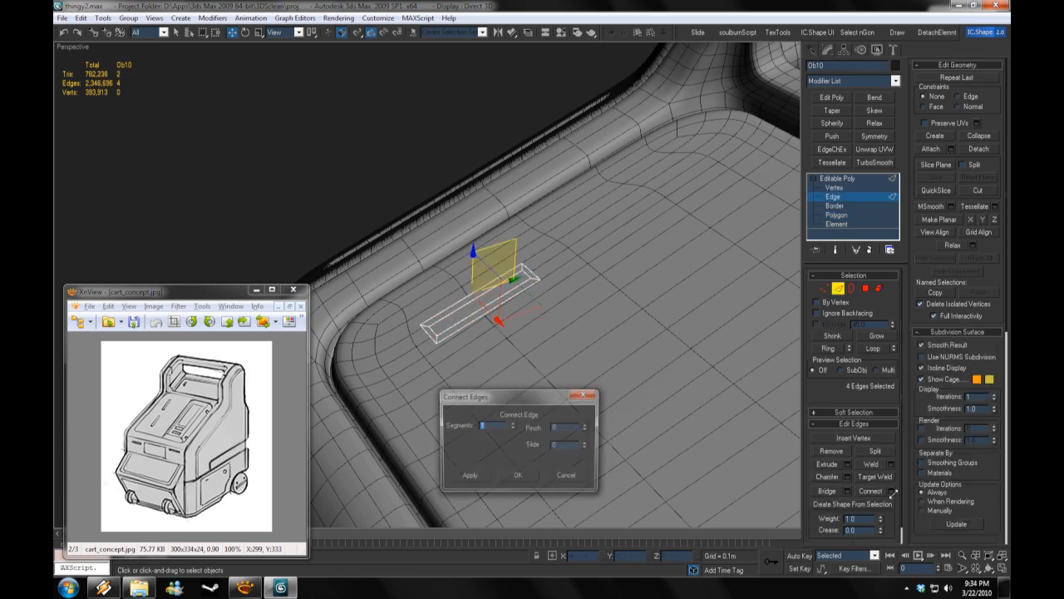
click(518, 475)
click(616, 382)
Step: Bevel the strip's four inner polygons as a group with a slight negative height and outline
click(837, 215)
click(847, 464)
alt+middle_drag(517, 456, 570, 469)
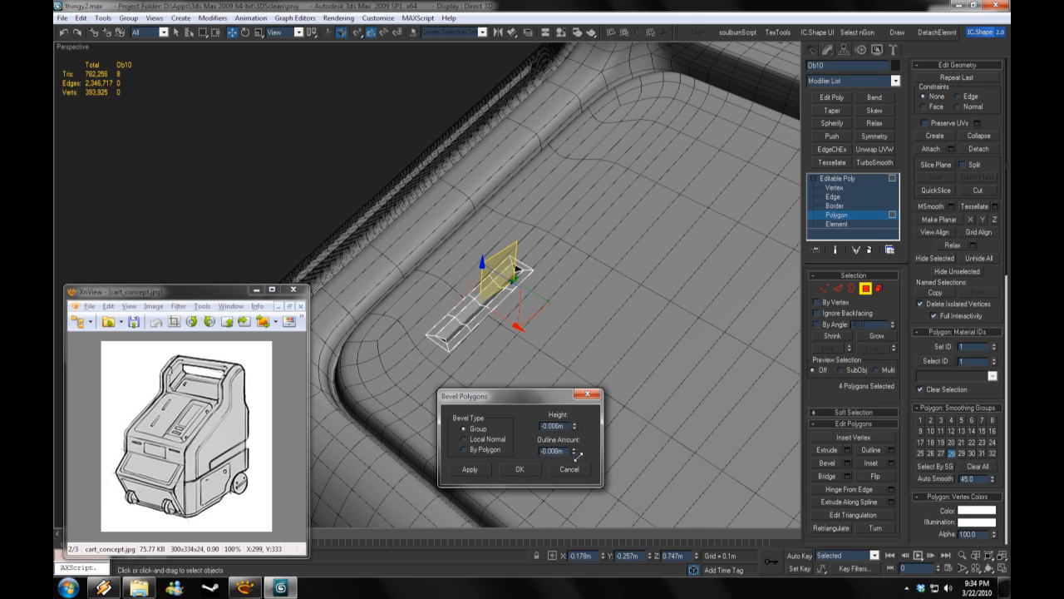
alt+middle_drag(652, 391, 582, 391)
click(519, 469)
Step: Refine the strip's recess with an edge loop selection and a further bevel that deepens it into a slot
click(837, 197)
scroll(507, 333, up, 5)
click(498, 364)
click(873, 349)
click(848, 464)
click(520, 466)
click(834, 197)
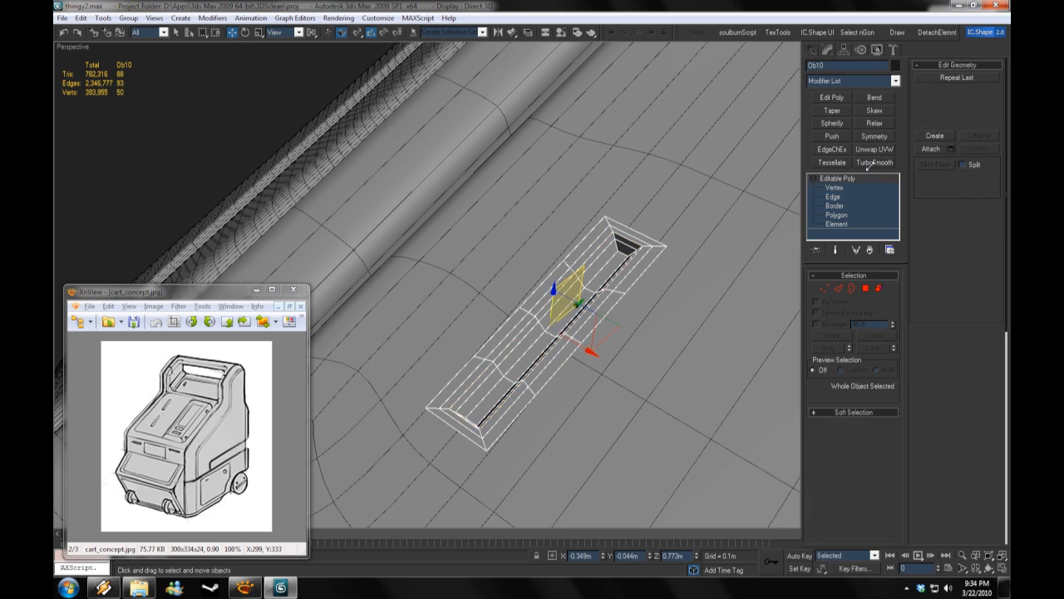
Step: Add TurboSmooth to the slot with 2 iterations and Isoline Display on, and hide edged faces
click(873, 163)
click(841, 323)
scroll(533, 316, down, 5)
click(232, 150)
right_click(73, 47)
click(124, 113)
alt+middle_drag(466, 332, 532, 316)
scroll(499, 308, up, 4)
click(516, 274)
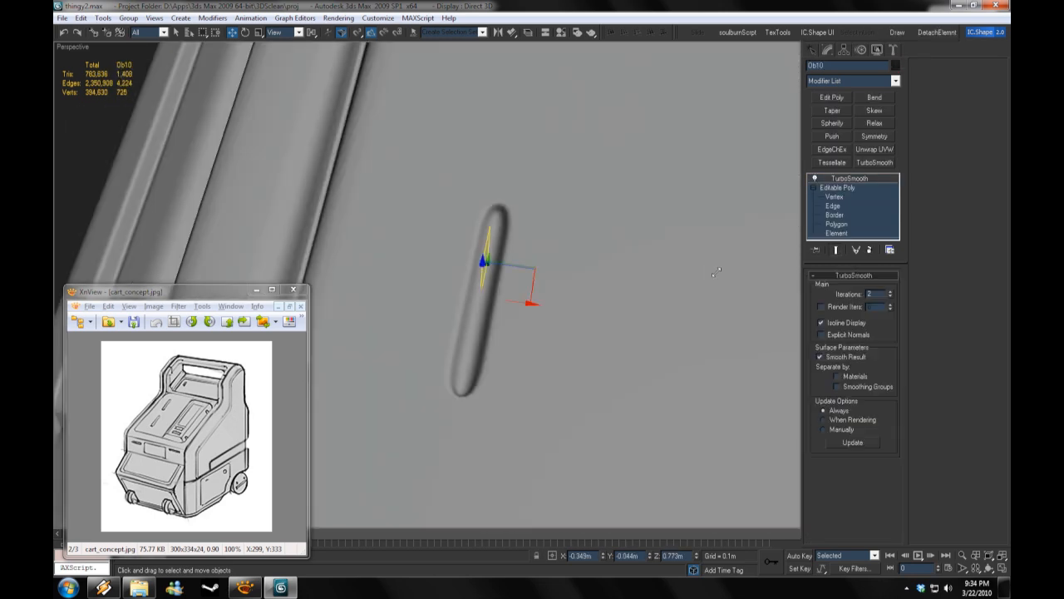
Step: Connect the slot's 20 selected edges with 1 segment and turn its TurboSmooth back on
click(833, 205)
click(509, 218)
click(891, 492)
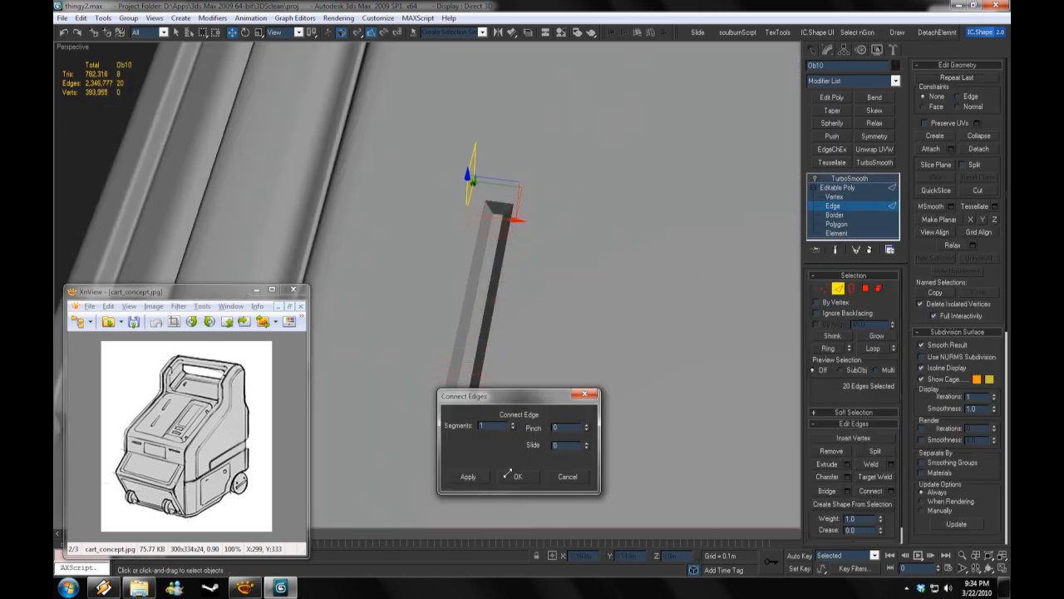
click(508, 473)
click(849, 178)
click(815, 178)
Step: Copy the slot farther along the top panel, then copy both slots sideways to form two parallel pairs
scroll(499, 308, down, 4)
alt+middle_drag(499, 307, 415, 274)
shift+drag(599, 173, 599, 171)
click(535, 335)
alt+middle_drag(482, 333, 569, 363)
ctrl+click(523, 399)
shift+drag(575, 317, 630, 324)
click(536, 335)
Step: Examine the paired slots on the top panel and the overall cart from several distances
scroll(513, 342, down, 5)
scroll(513, 342, down, 4)
alt+middle_drag(513, 342, 574, 329)
click(644, 502)
mouse_move(644, 501)
alt+middle_down()
mouse_move(623, 496)
mouse_move(646, 511)
alt+middle_up()
key(ctrl+z)
click(637, 502)
scroll(532, 378, up, 7)
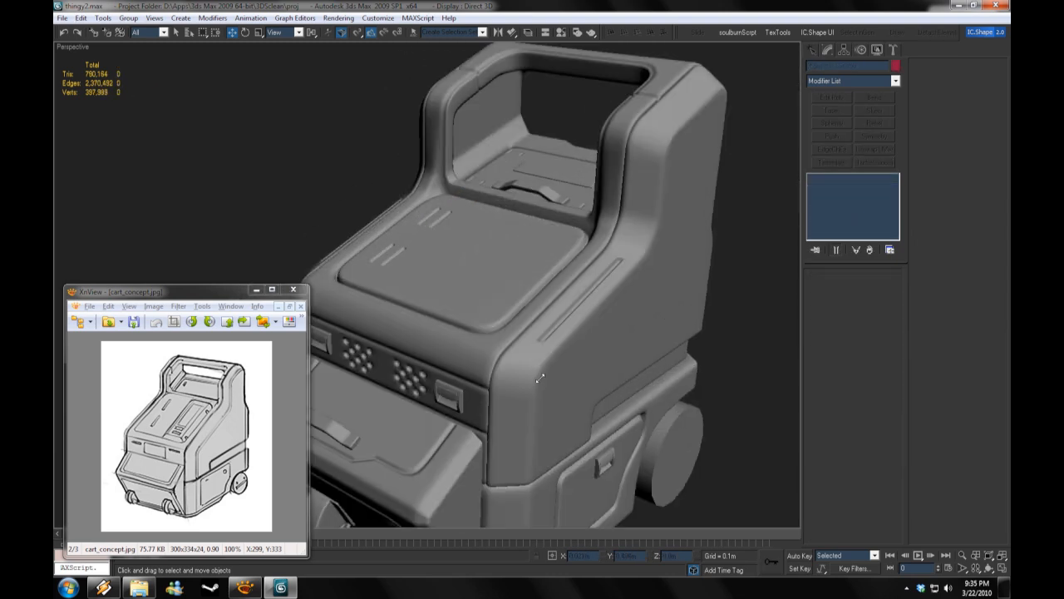
click(404, 275)
scroll(404, 276, down, 7)
click(627, 446)
Step: Create a Plane on the ground beside the cart with 1 length and 6 width segments and convert it to Editable Poly
alt+middle_drag(627, 446, 680, 186)
click(813, 50)
click(875, 171)
drag(475, 423, 555, 371)
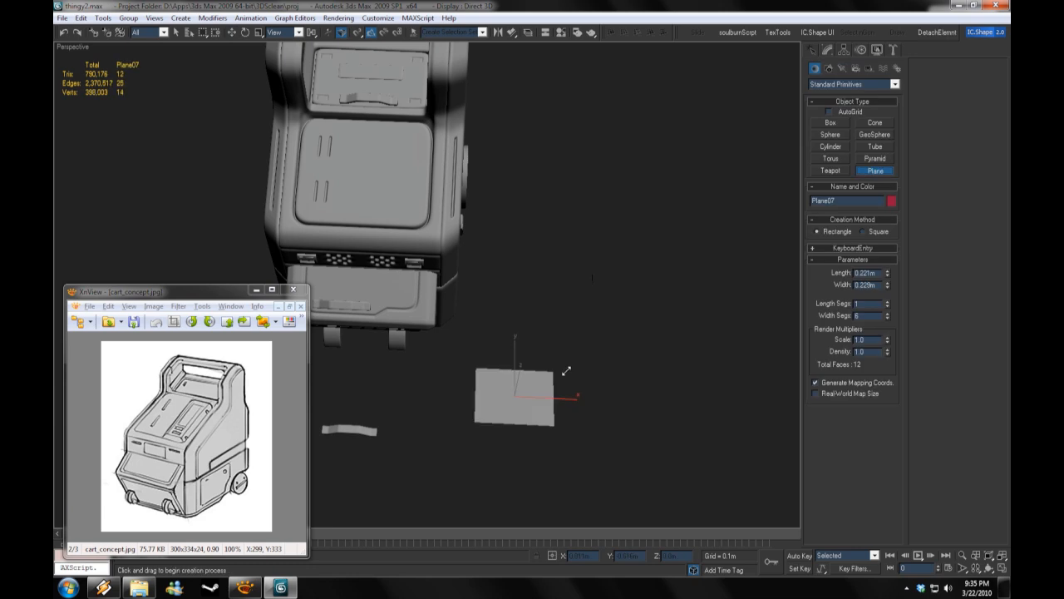
key(w)
click(827, 50)
right_click(831, 177)
click(866, 270)
alt+middle_drag(674, 320, 611, 266)
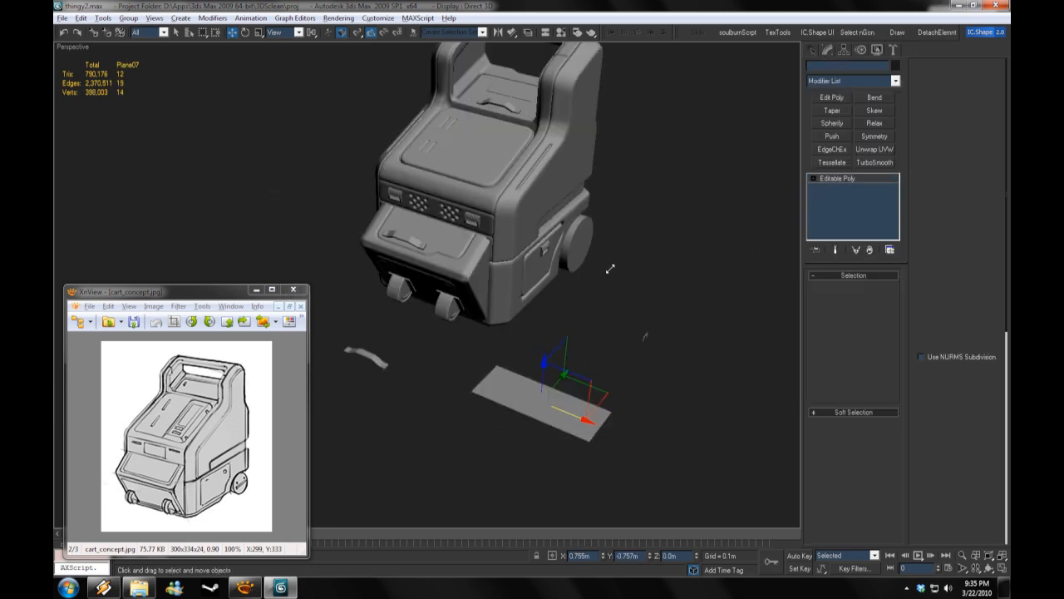
Step: Show edged faces, remove the plane's five cross edges and connect its edges into a three-by-three polygon grid
right_click(82, 47)
click(119, 109)
click(814, 178)
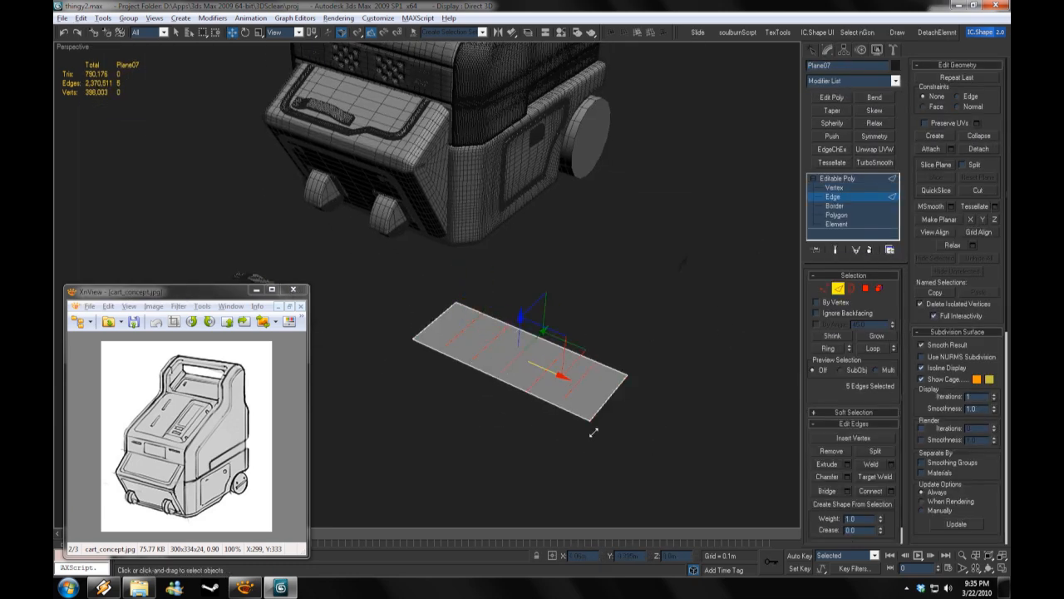
key(alt+r)
click(891, 491)
click(518, 476)
key(alt+r)
click(891, 491)
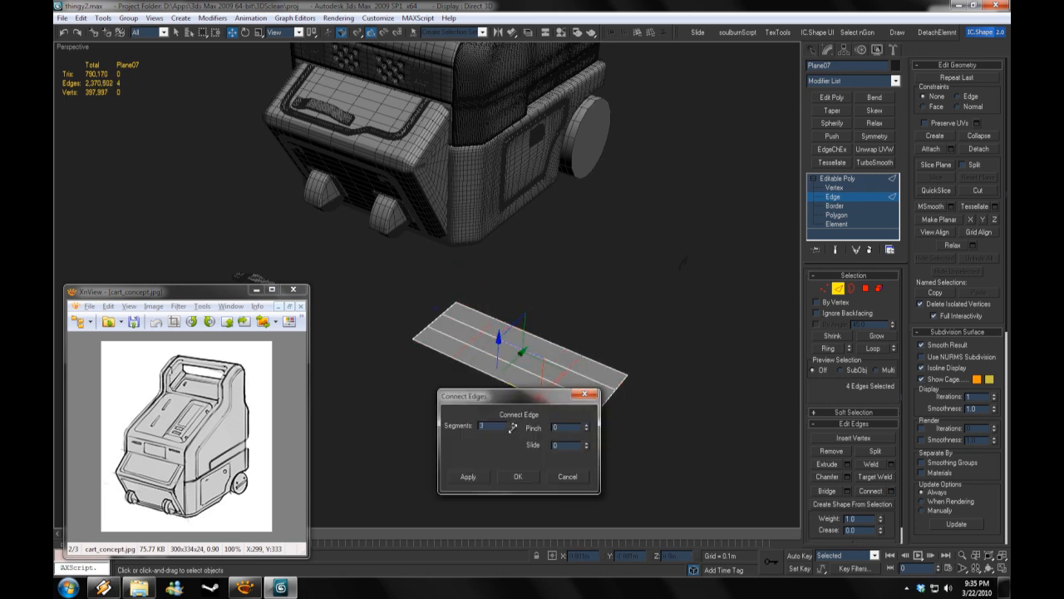
click(518, 476)
Step: Bevel all of the plane's polygons upward together with an inward outline to form a tapered block
key(4)
key(ctrl+a)
click(848, 463)
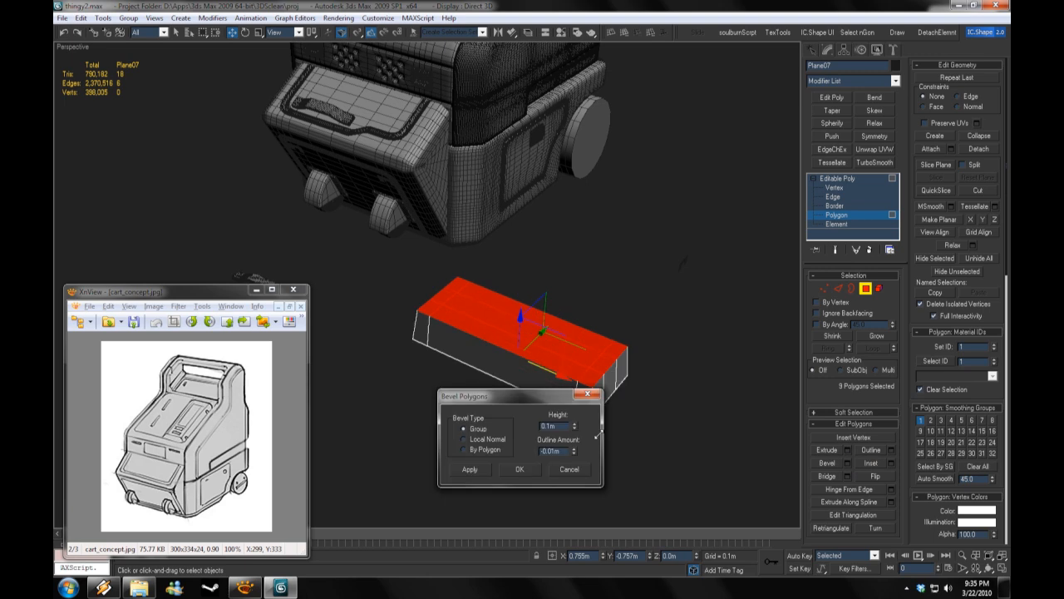
click(520, 469)
alt+middle_drag(524, 441, 511, 308)
alt+middle_drag(651, 304, 707, 337)
Step: Connect the block's short lengthwise edges at both ends to add two extra cross loops at each end
click(842, 197)
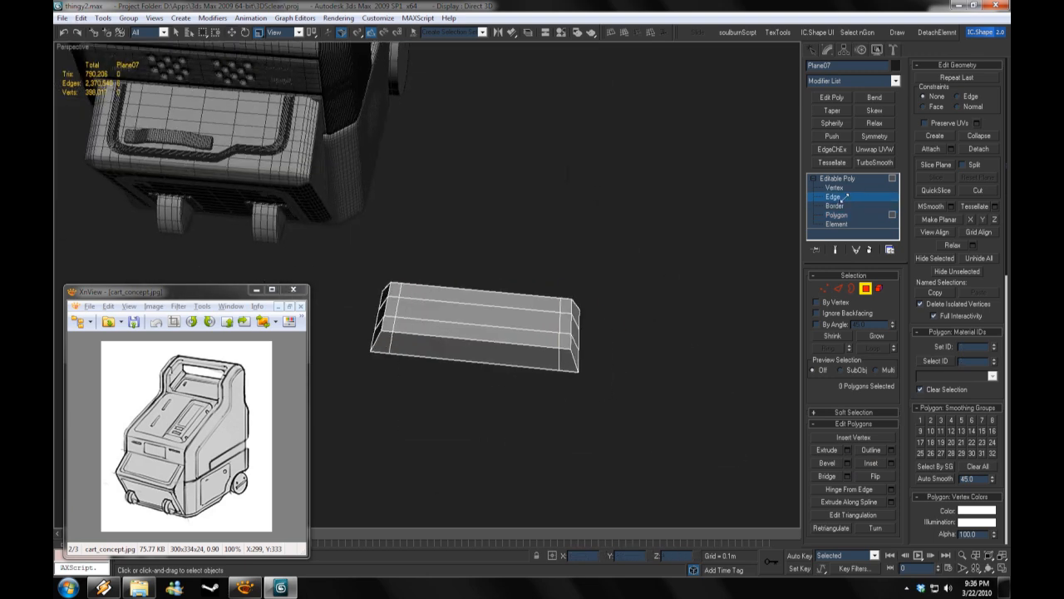
click(519, 326)
key(alt+r)
click(891, 491)
click(518, 476)
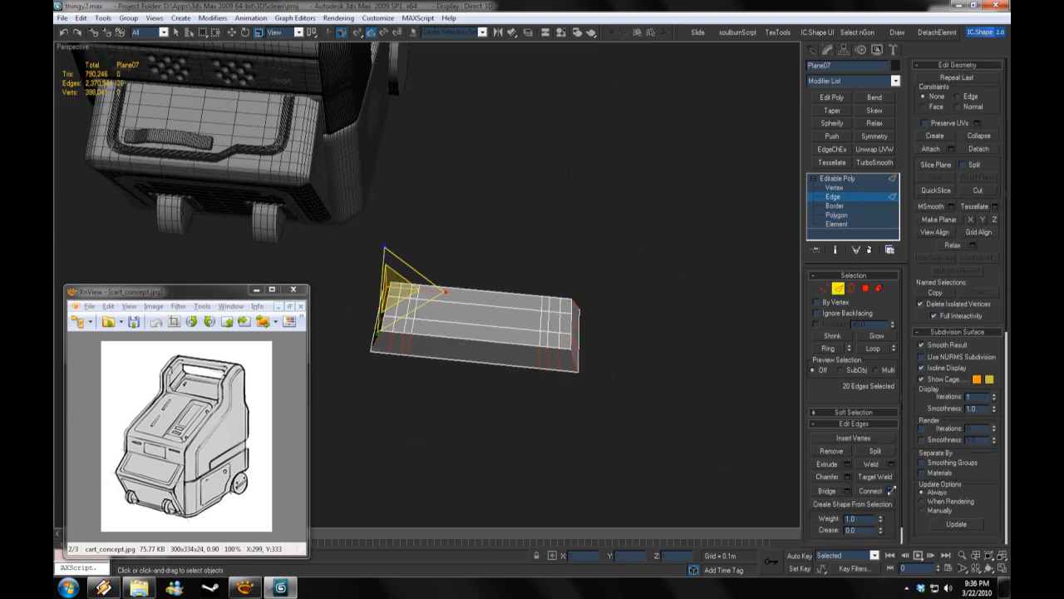
click(891, 491)
click(518, 477)
Step: Try picking individual polygons around the block's ends and removing the edges there
scroll(545, 428, up, 3)
key(4)
click(452, 380)
ctrl+click(672, 401)
alt+middle_drag(672, 401, 599, 274)
ctrl+click(675, 336)
ctrl+click(487, 486)
scroll(591, 285, down, 3)
key(2)
key(ctrl+BackSpace)
Step: Select the block's upper vertices and scale them to about 86 percent along Y to steepen the taper
click(854, 187)
drag(279, 204, 690, 275)
alt+middle_drag(606, 293, 436, 258)
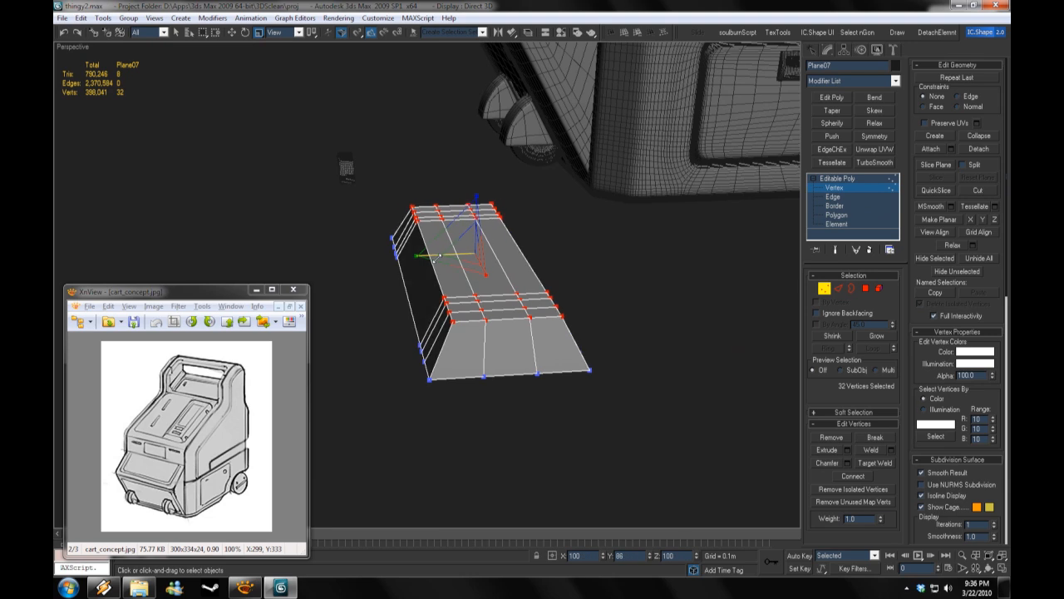
Step: Try cutting notches into both long sides of the block by deleting the side polygons near its ends
click(833, 196)
click(836, 215)
click(438, 333)
alt+middle_drag(466, 416, 665, 383)
ctrl+click(684, 369)
ctrl+click(369, 416)
alt+middle_drag(507, 441, 541, 491)
ctrl+click(680, 415)
ctrl+click(355, 296)
ctrl+click(353, 291)
alt+middle_drag(416, 350, 632, 304)
key(Delete)
Step: Try extending the block's open bottom border downward by about 0.037 m
click(845, 178)
key(3)
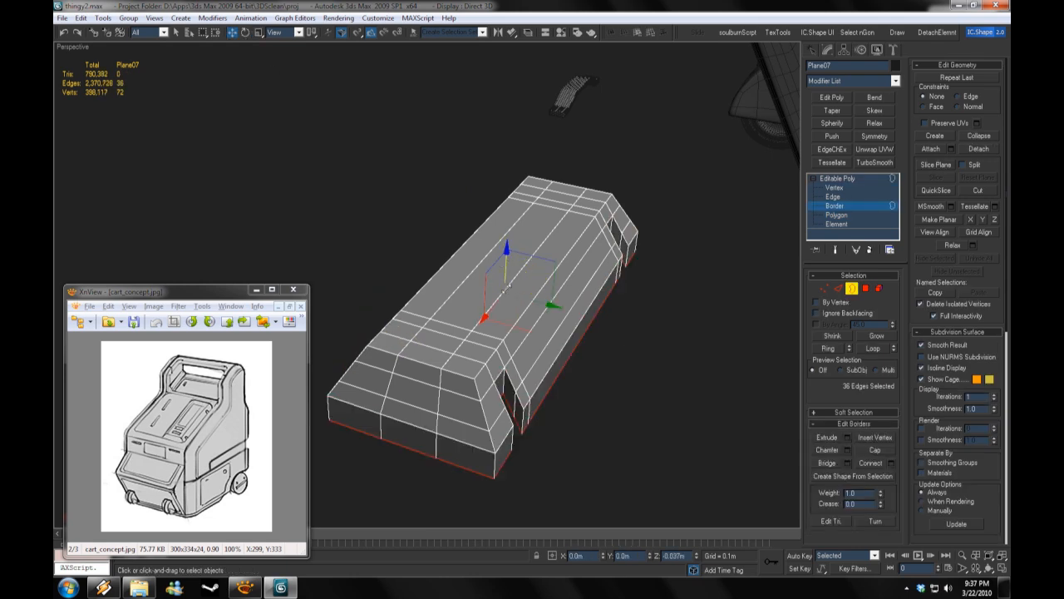
alt+middle_drag(627, 352, 982, 220)
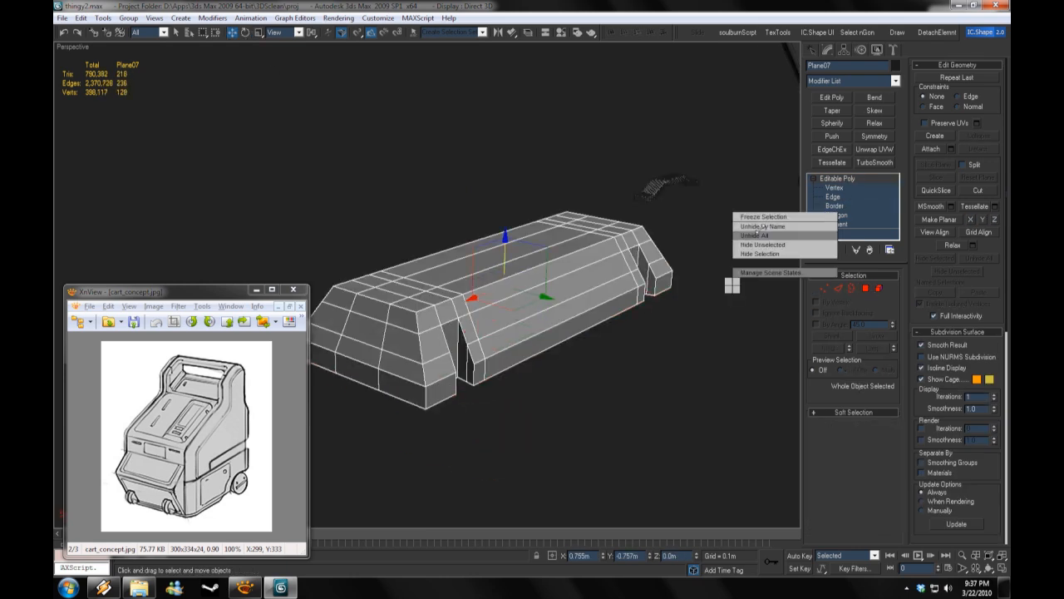
Step: Extrude the four side polygons near the block's ends inward and lower their inner faces to form pockets
alt+middle_drag(669, 317, 856, 191)
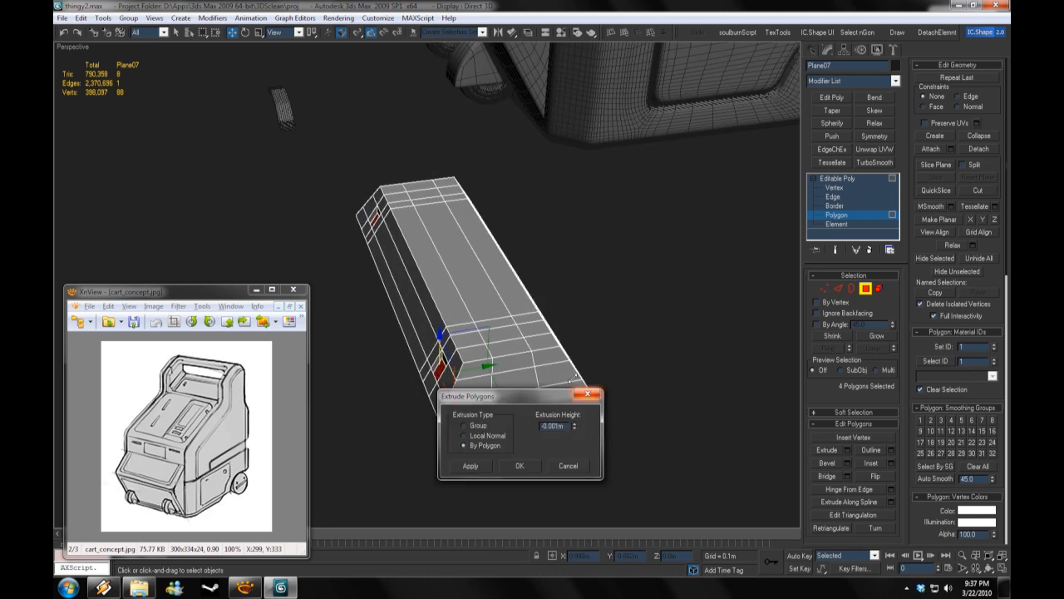
click(520, 466)
alt+middle_drag(532, 449, 532, 275)
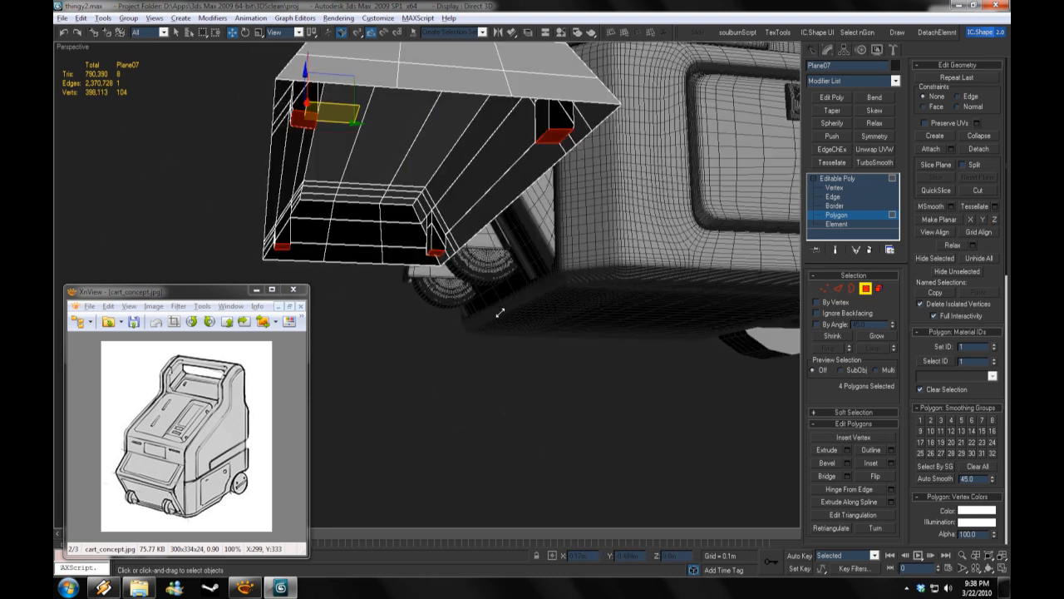
scroll(458, 221, up, 5)
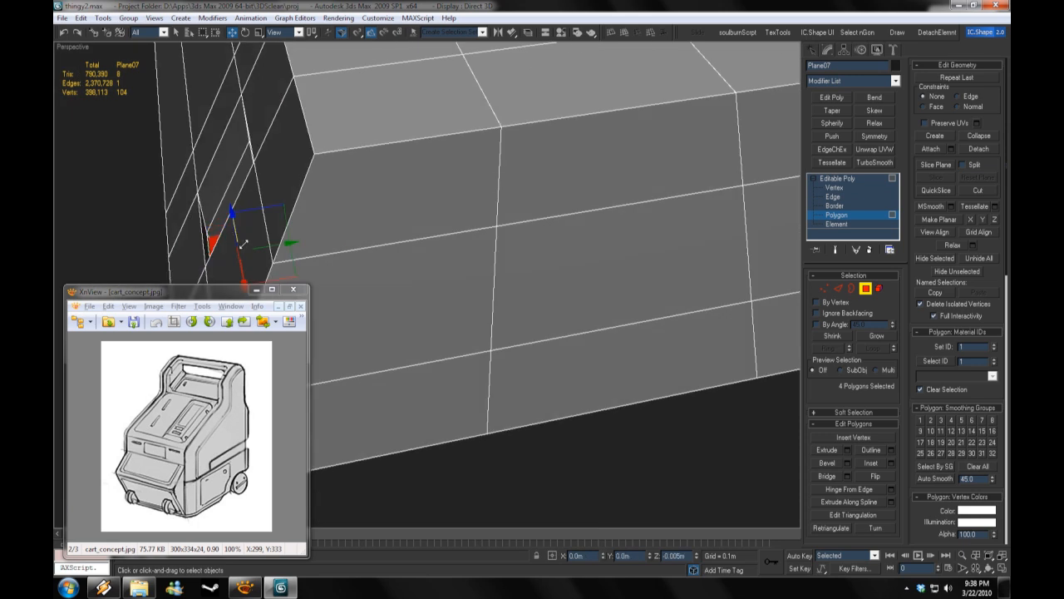
scroll(242, 243, down, 8)
Step: Connect the edge rings around the block's ends to add supporting loops beside the side pockets
key(2)
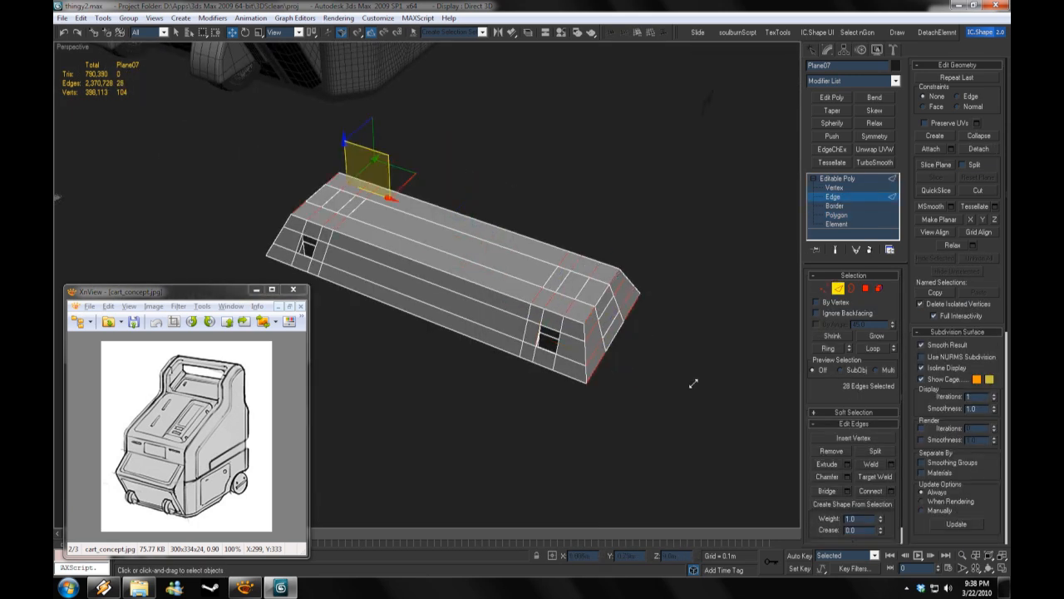
key(ctrl+z)
click(891, 490)
click(515, 486)
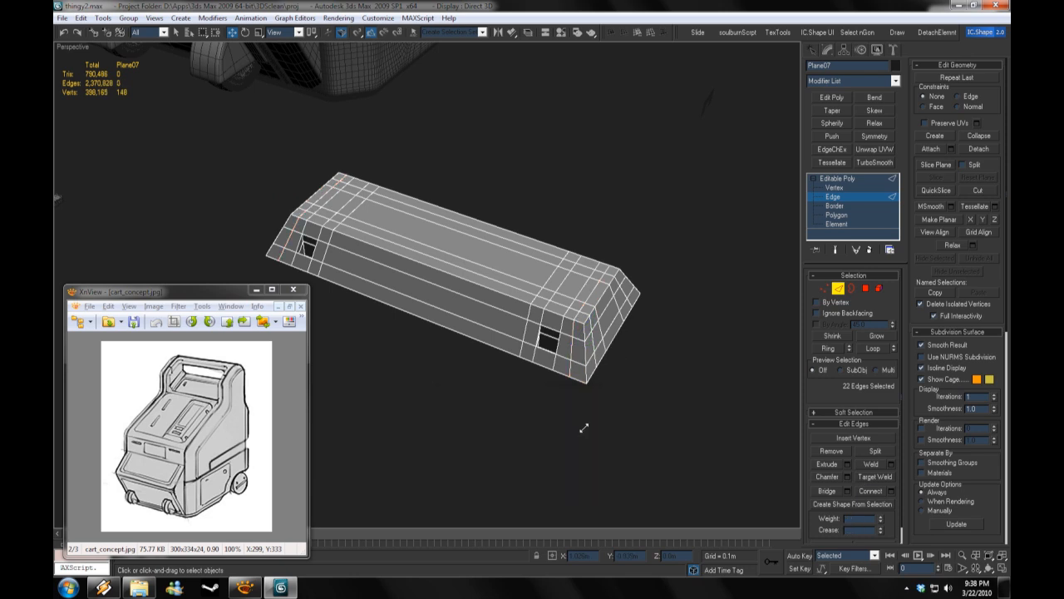
Step: Apply TurboSmooth with 2 iterations to the block and change the viewport's shading display
key(ctrl+t)
click(888, 290)
click(72, 47)
click(148, 109)
Step: Inset the inner faces of the four side pockets and check the block's shape
alt+middle_drag(498, 340, 428, 354)
click(836, 224)
alt+middle_drag(498, 249, 457, 299)
click(885, 463)
click(330, 473)
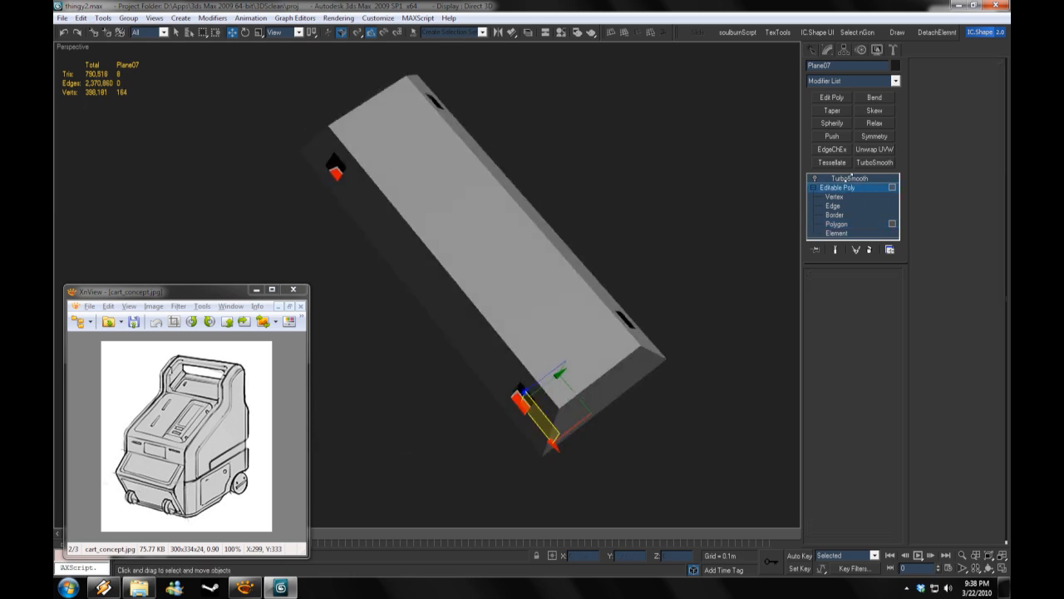
click(622, 374)
alt+middle_drag(623, 374, 487, 322)
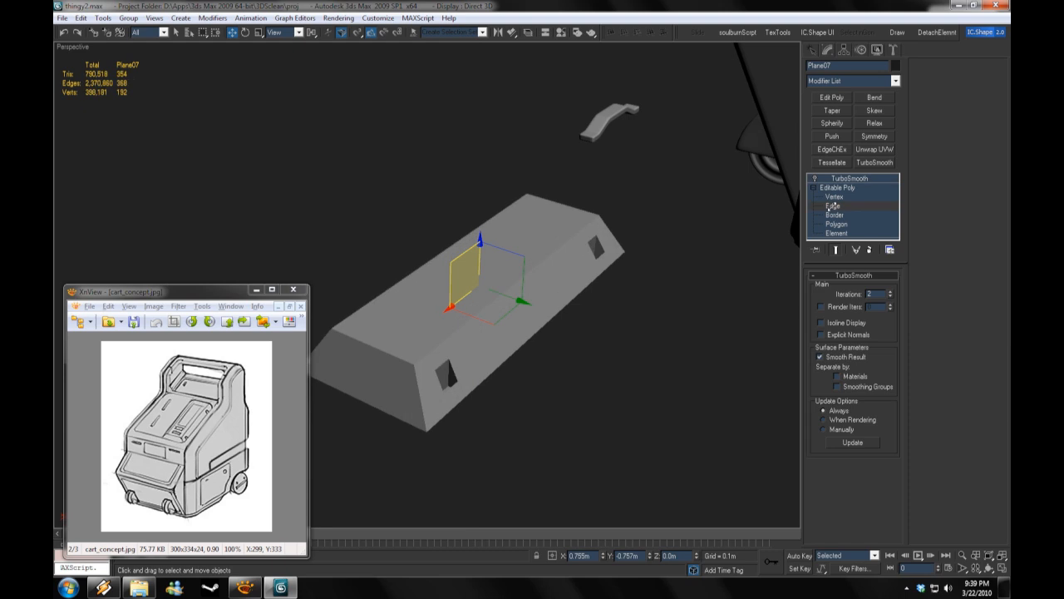
Step: Connect the edge rings beside the block's bevelled corners to add supporting loops along its length and ends
click(832, 206)
alt+middle_drag(450, 376, 463, 366)
key(alt+l)
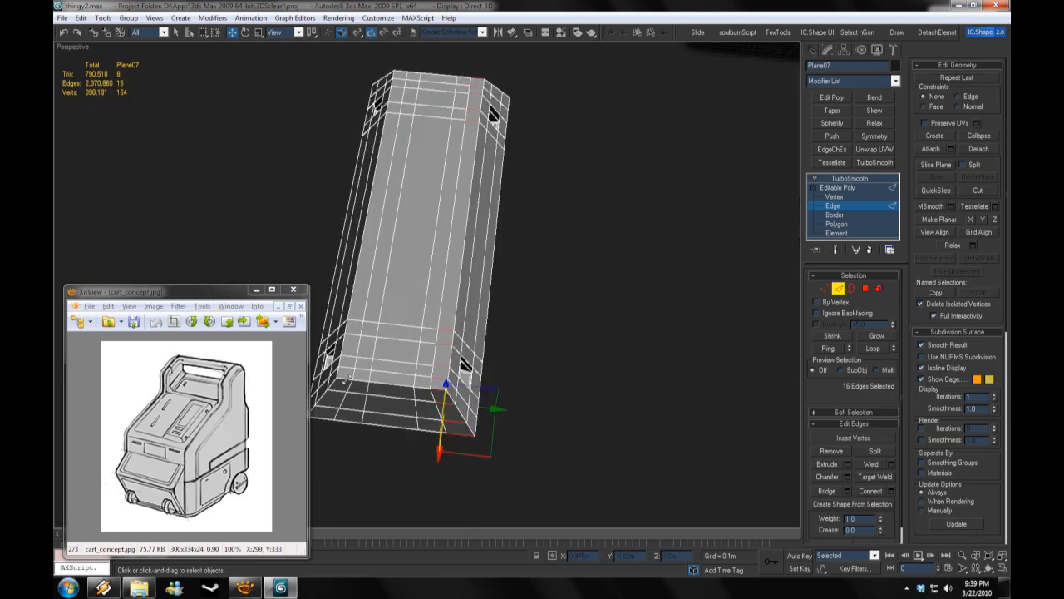
click(887, 492)
click(333, 487)
click(389, 393)
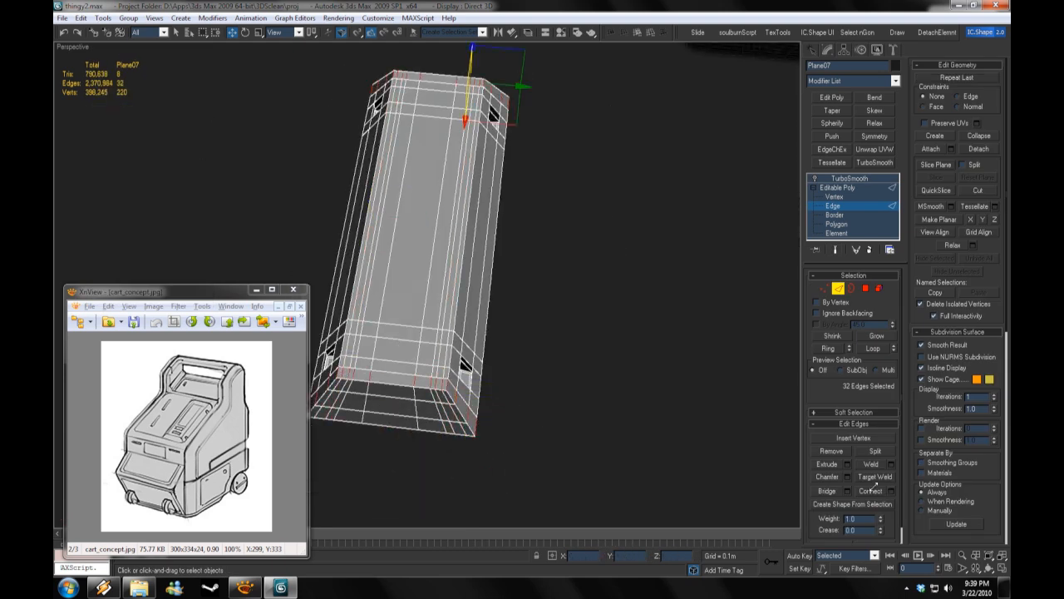
Step: Scale the two lengthwise supporting loops to about 89 percent along Y and check the smoothed block
right_click(72, 47)
click(108, 52)
mouse_move(449, 250)
alt+middle_down()
mouse_move(435, 274)
mouse_move(370, 303)
mouse_move(499, 316)
mouse_move(340, 173)
alt+middle_up()
key(2)
right_click(72, 47)
click(108, 83)
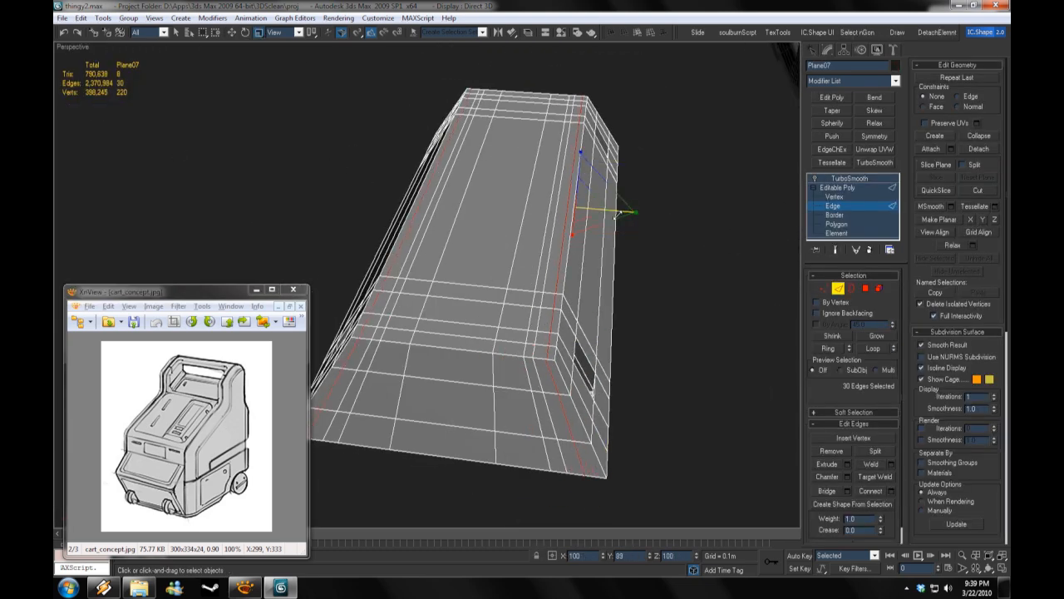
key(1)
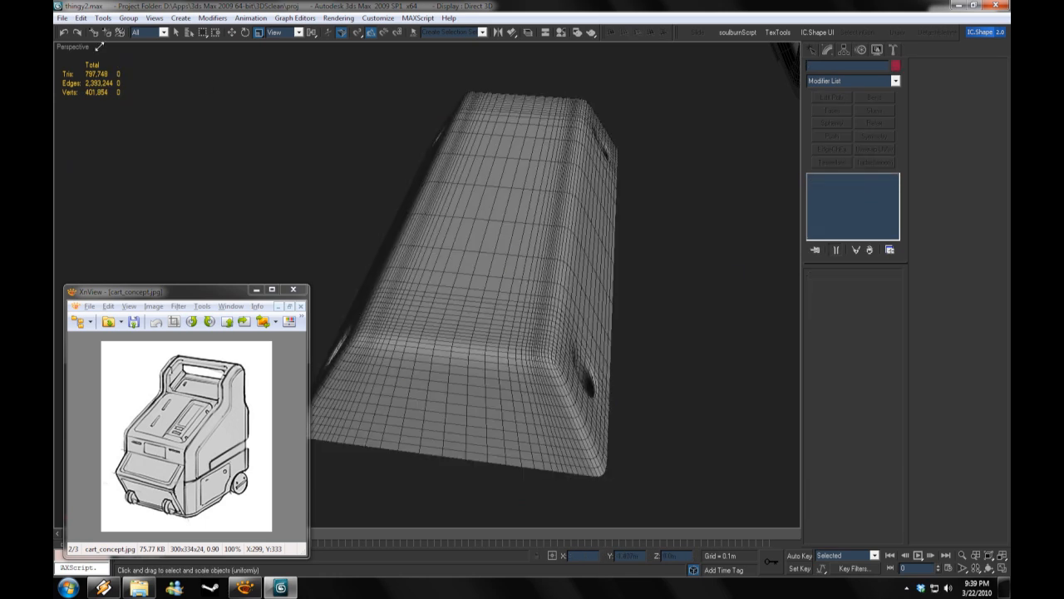
right_click(72, 46)
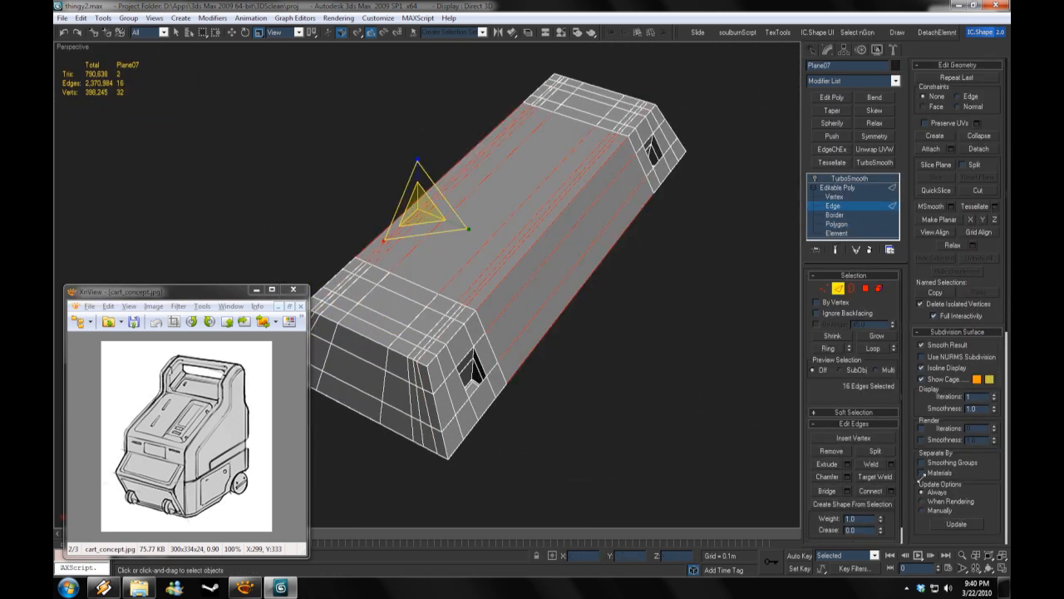
Step: Put all polygons in one smoothing group and connect the lengthwise edges with one cross loop near the block's end
click(890, 491)
key(4)
key(ctrl+a)
click(734, 424)
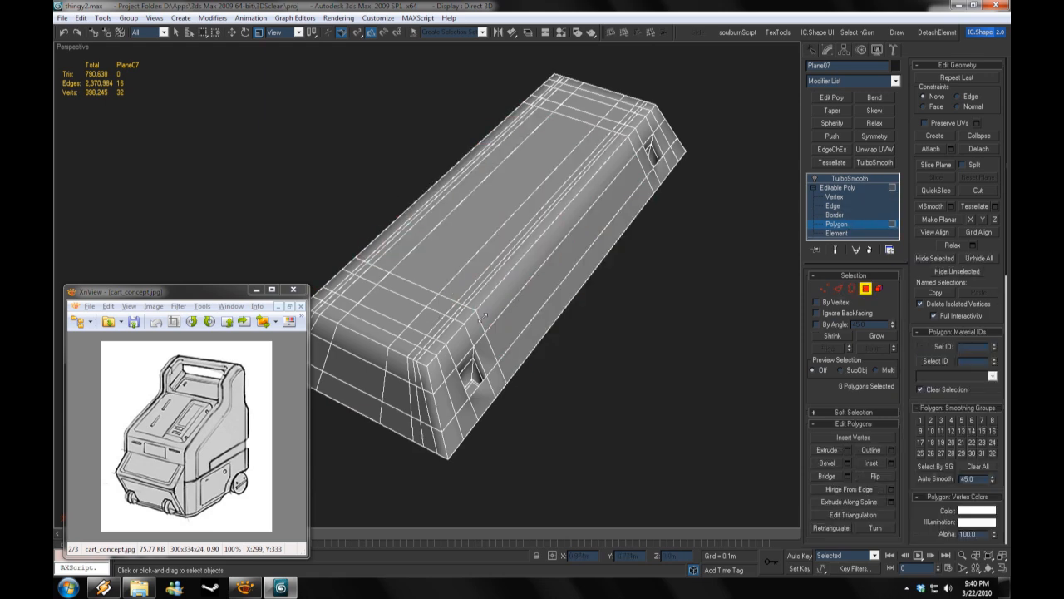
key(2)
click(890, 491)
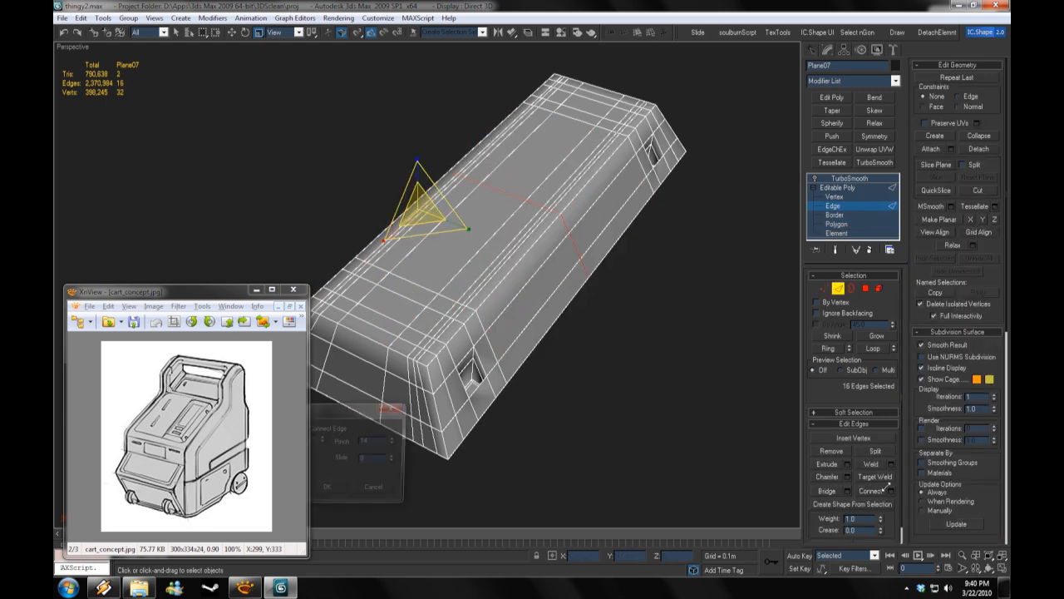
key(Return)
Step: Bevel two middle polygons near the end of the block's top inward to form tapered rectangular recesses
key(4)
click(420, 275)
ctrl+click(390, 309)
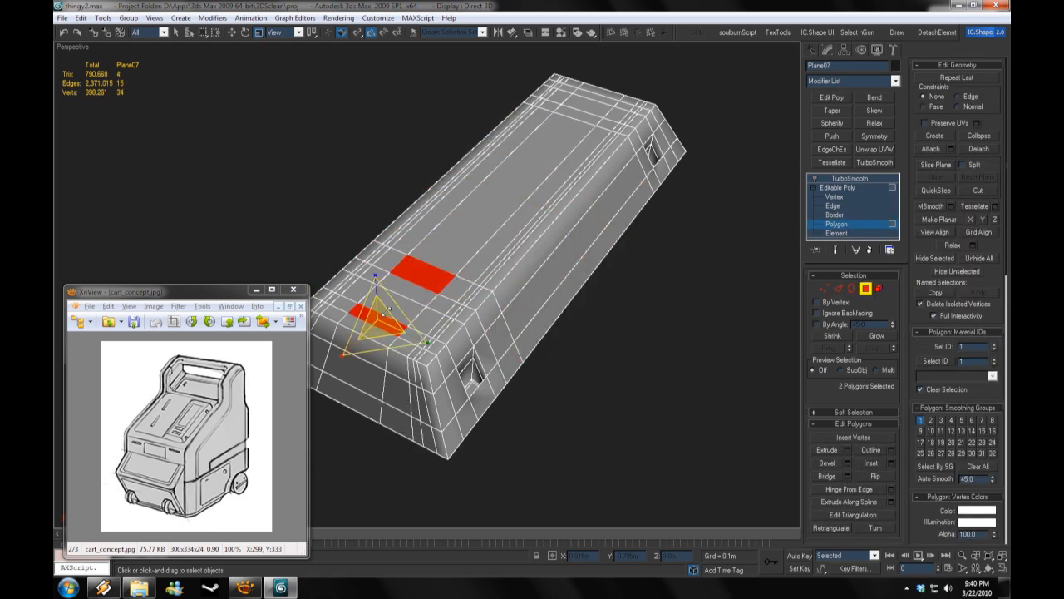
key(ctrl+shift+b)
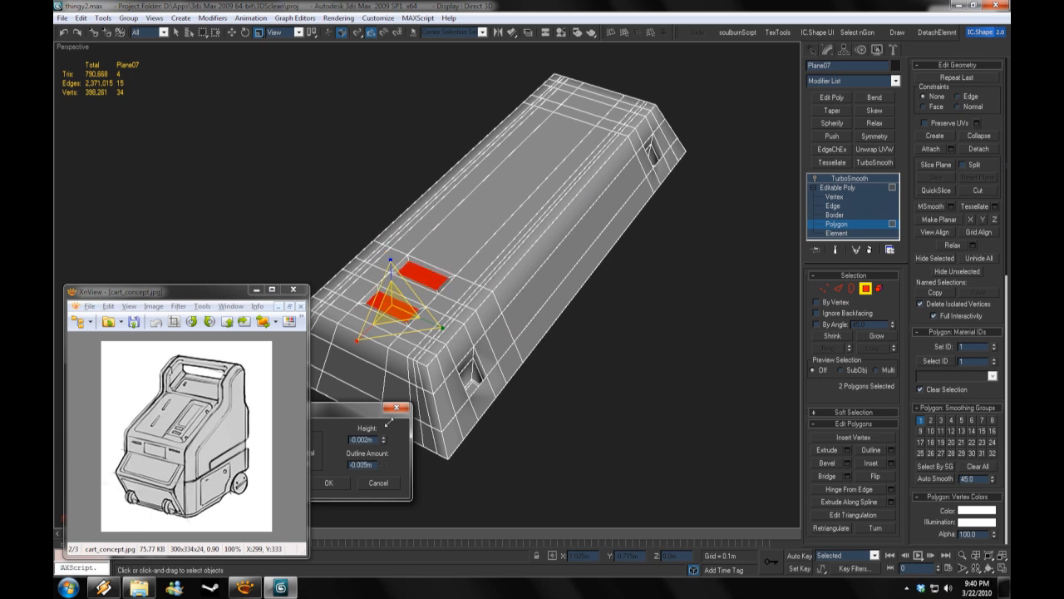
drag(388, 422, 666, 410)
click(606, 469)
alt+middle_drag(607, 449, 615, 432)
Step: Detach the floors of the two top recesses as a separate object and select it
scroll(605, 429, up, 3)
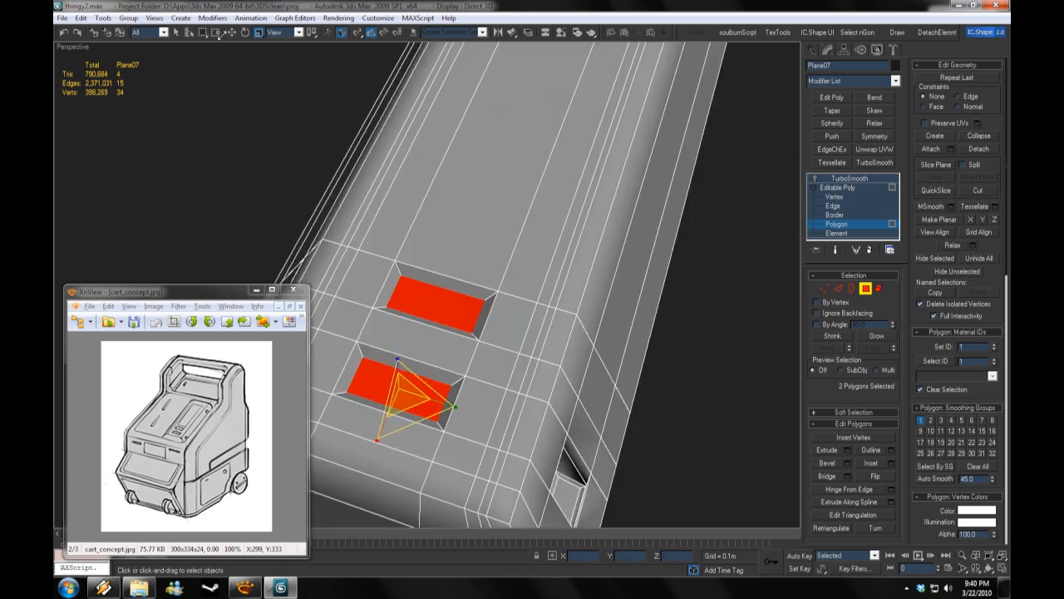
alt+middle_drag(541, 250, 499, 274)
click(979, 149)
key(Return)
click(392, 344)
Step: Add a Face Extrude modifier to the detached faces with an amount of about 0.72
click(848, 81)
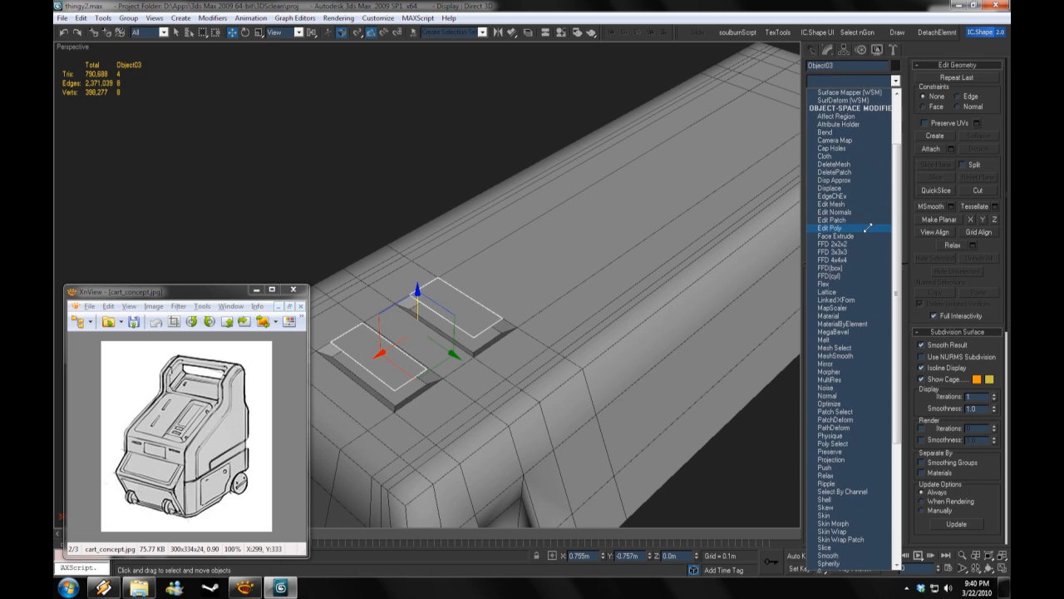
click(868, 235)
drag(877, 294, 878, 312)
Step: Connect the long edges of the two detached faces with a dividing loop
alt+middle_drag(532, 316, 615, 349)
click(814, 188)
click(833, 207)
click(502, 294)
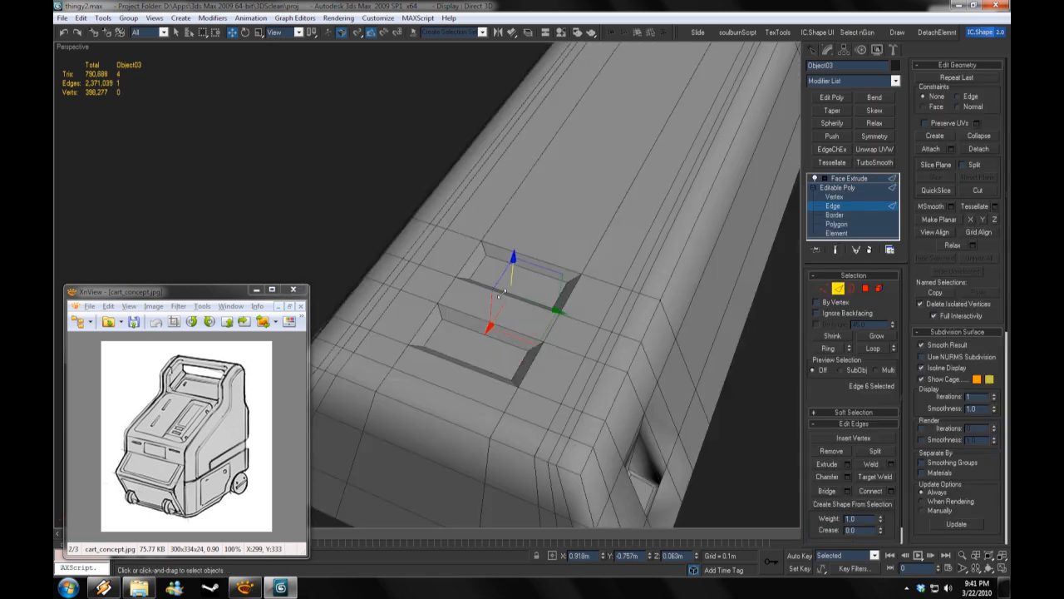
click(892, 491)
alt+middle_drag(582, 249, 532, 266)
click(544, 473)
Step: Hide the other objects and connect more cross edges on both detached faces to tighten their TurboSmooth shape
right_click(556, 294)
click(495, 333)
click(580, 475)
click(848, 178)
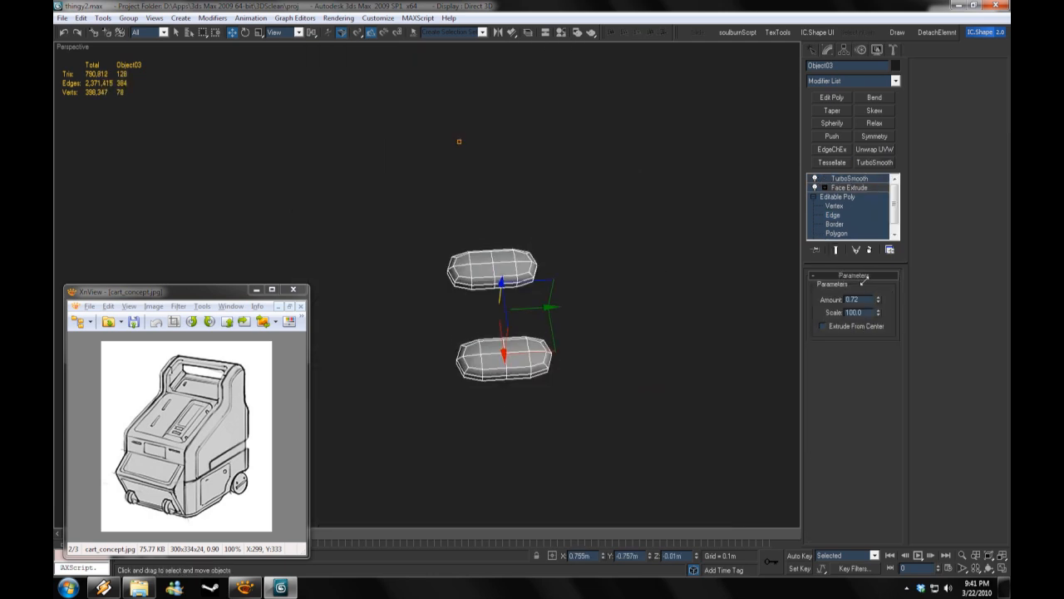
click(834, 215)
click(888, 490)
click(580, 475)
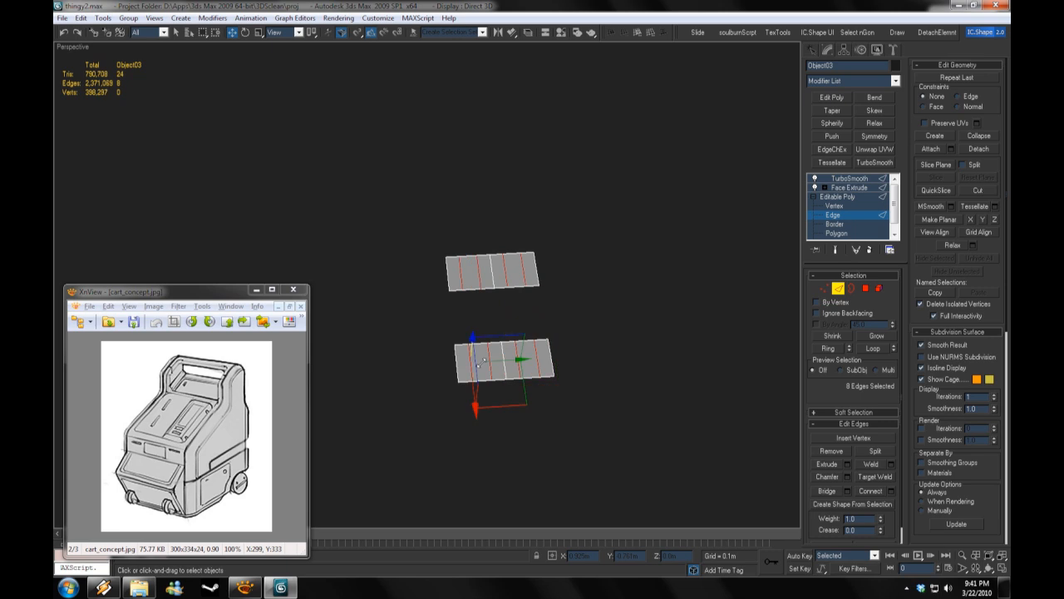
click(849, 178)
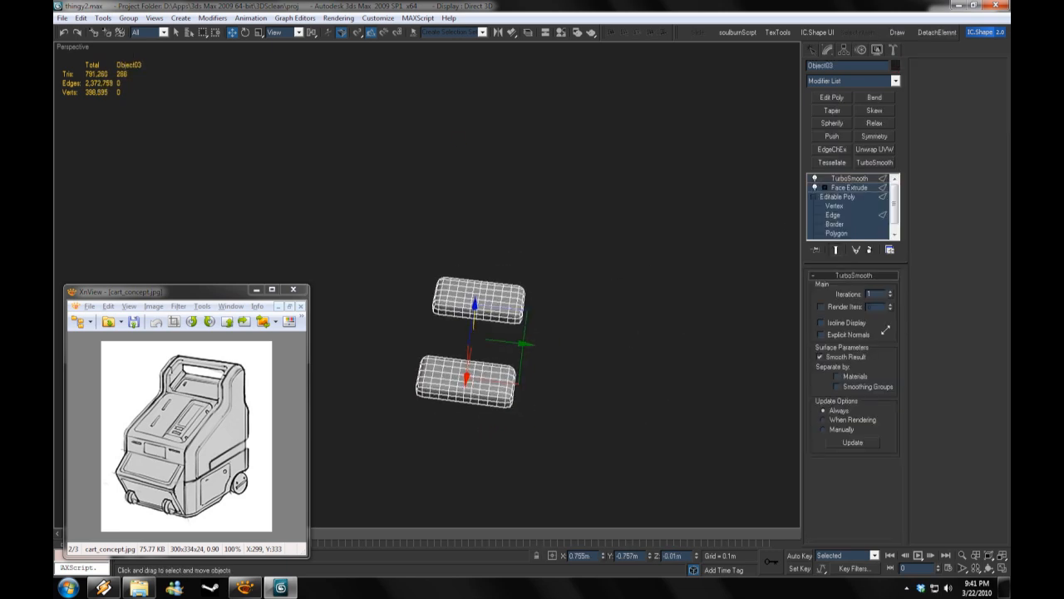
Step: Copy the Face Extrude modifier, paste it into the stack as a second one and adjust its amount
click(834, 214)
click(849, 187)
right_click(846, 187)
click(869, 234)
right_click(848, 186)
click(869, 244)
click(624, 328)
click(499, 308)
click(857, 197)
mouse_move(878, 299)
mouse_down()
mouse_move(878, 333)
mouse_move(878, 317)
mouse_up()
Step: Unhide all objects and scale the two rounded buttons to fit their recesses in the block
click(713, 307)
right_click(717, 289)
click(748, 245)
scroll(444, 232, down, 5)
click(474, 242)
scroll(474, 242, up, 5)
key(r)
mouse_move(474, 242)
mouse_down()
mouse_move(474, 208)
mouse_move(477, 238)
mouse_up()
key(w)
click(259, 32)
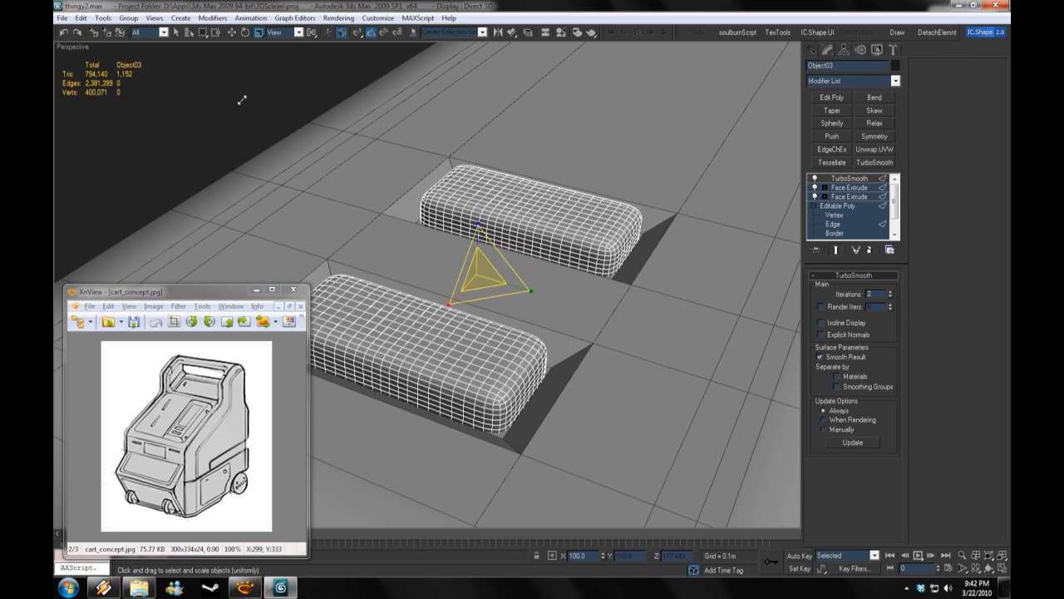
click(241, 100)
scroll(465, 249, down, 5)
Step: Lower the buttons' TurboSmooth iterations by one and select the block for editing
alt+middle_drag(466, 250, 565, 249)
click(499, 281)
click(890, 297)
click(713, 283)
click(611, 308)
mouse_move(723, 300)
alt+middle_down()
mouse_move(648, 308)
mouse_move(715, 307)
alt+middle_up()
click(851, 225)
Step: Connect an edge ring of the block next to the button recesses, undoing and repeating the connection once
alt+middle_drag(648, 299, 682, 291)
click(834, 206)
click(575, 339)
click(829, 348)
click(890, 491)
click(582, 475)
key(ctrl+z)
click(891, 490)
click(587, 476)
Step: Connect the block's edge rings on both sides of the button recesses with two segments and a pinch of 14
click(512, 331)
ctrl+click(647, 342)
click(828, 348)
click(890, 490)
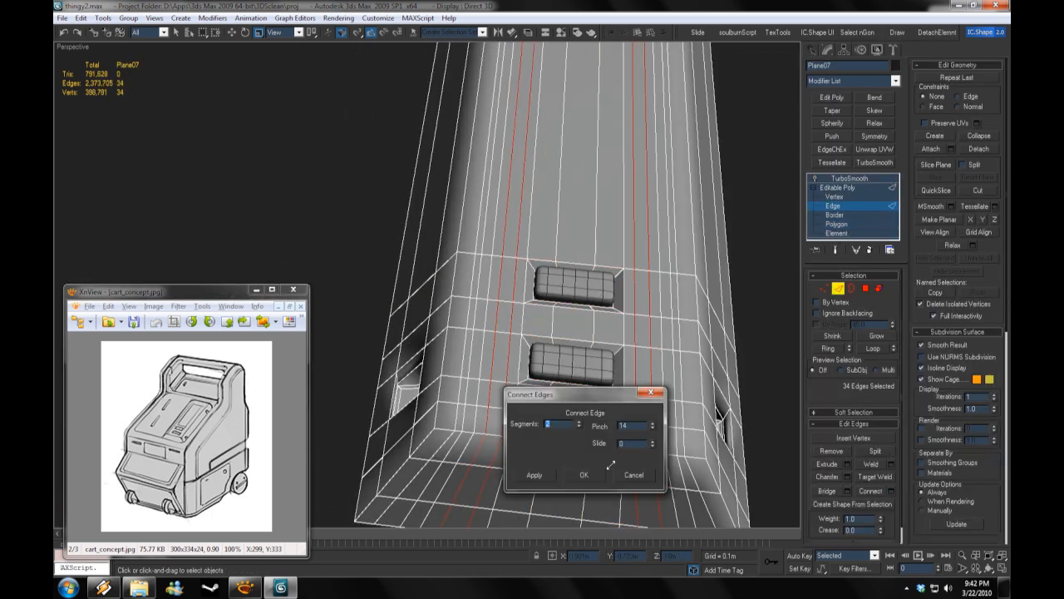
click(586, 476)
Step: Connect the wall edge rings of both button recesses and preview the smoothed block
click(527, 340)
ctrl+click(532, 265)
click(829, 348)
click(891, 491)
click(586, 475)
click(849, 179)
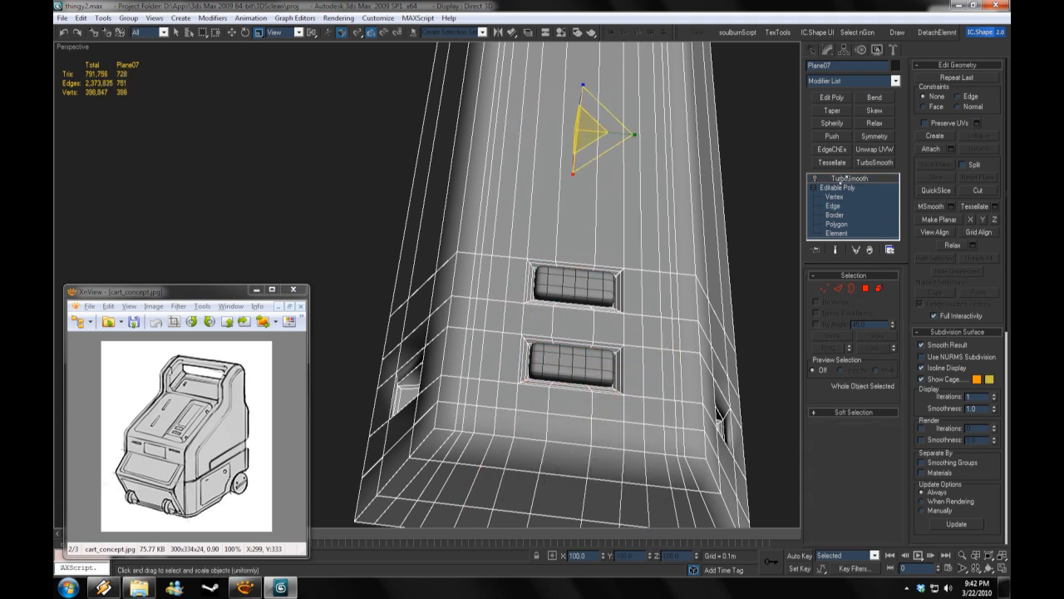
click(815, 178)
click(834, 207)
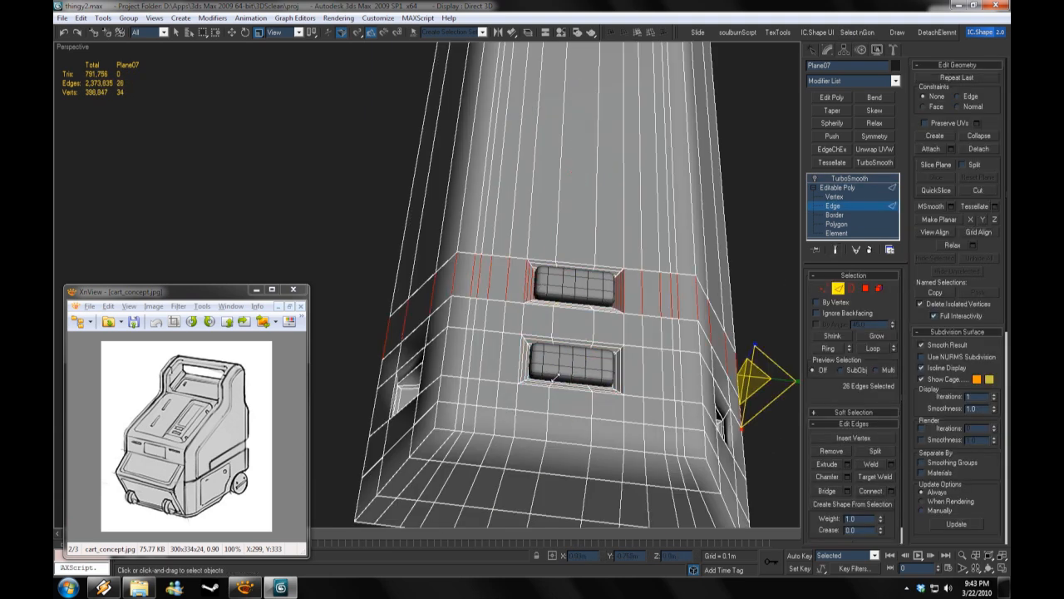
Step: Connect the edge ring running across the block at the upper button recess with two segments and a pinch of 59
alt+drag(556, 378, 511, 376)
alt+middle_drag(511, 376, 550, 364)
click(890, 491)
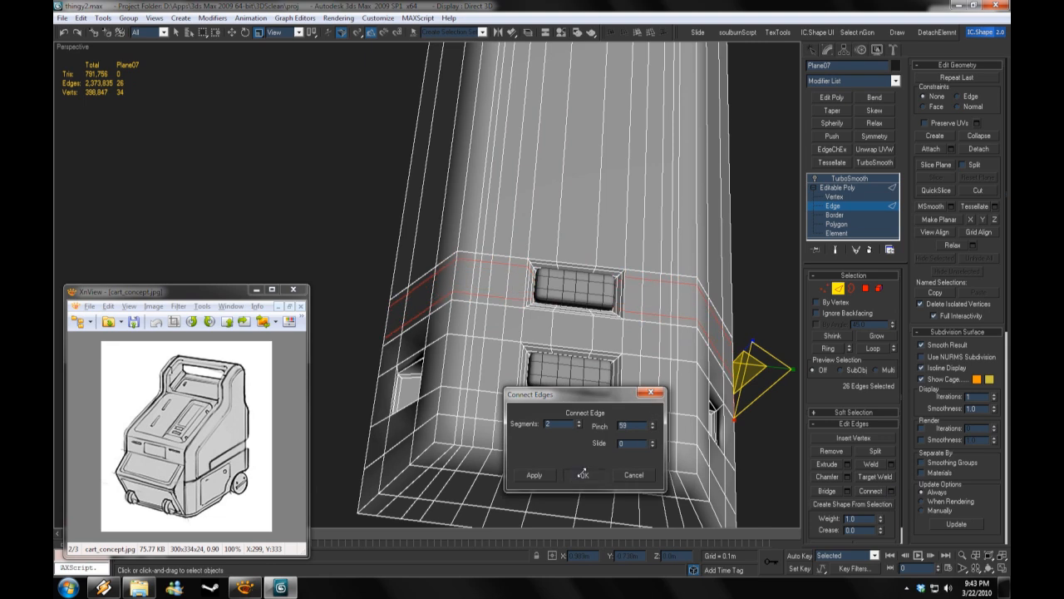
click(583, 474)
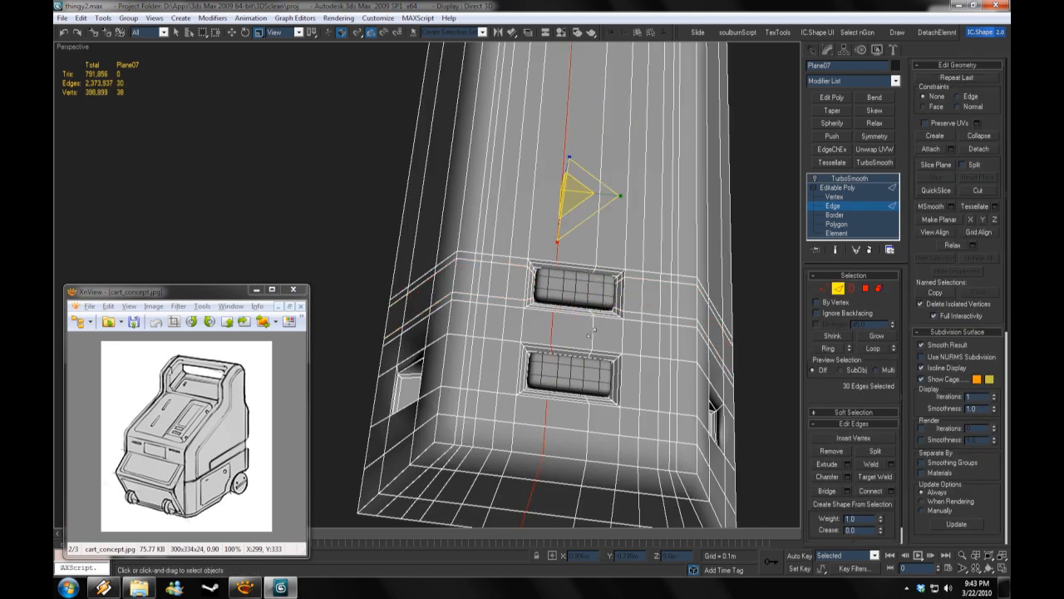
Step: Connect the ring between the recess sides with two lengthwise segments, and connect the ring across the lower button recess
click(891, 491)
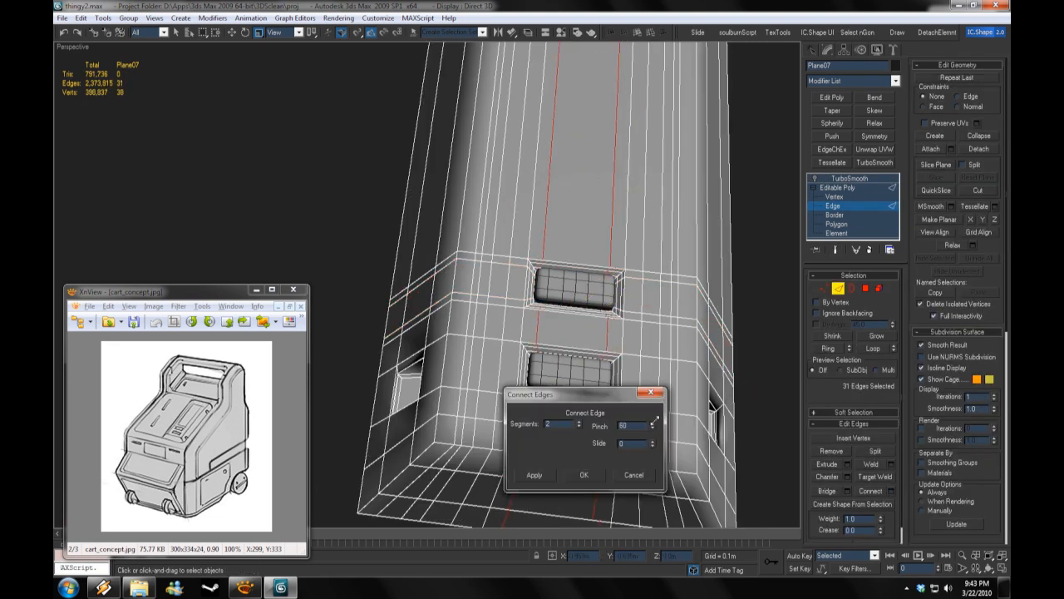
click(584, 474)
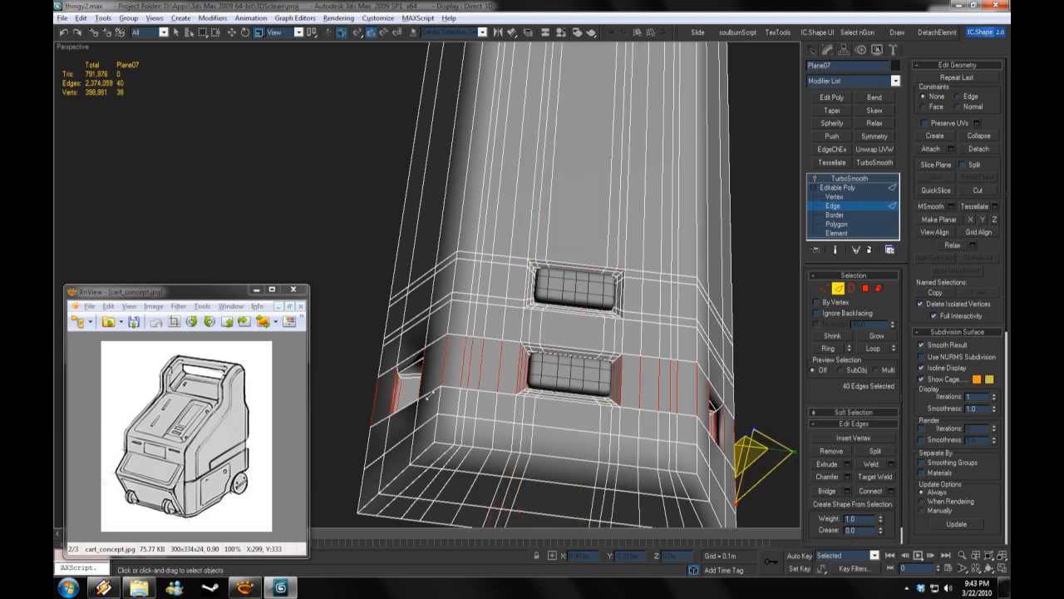
click(891, 491)
click(584, 474)
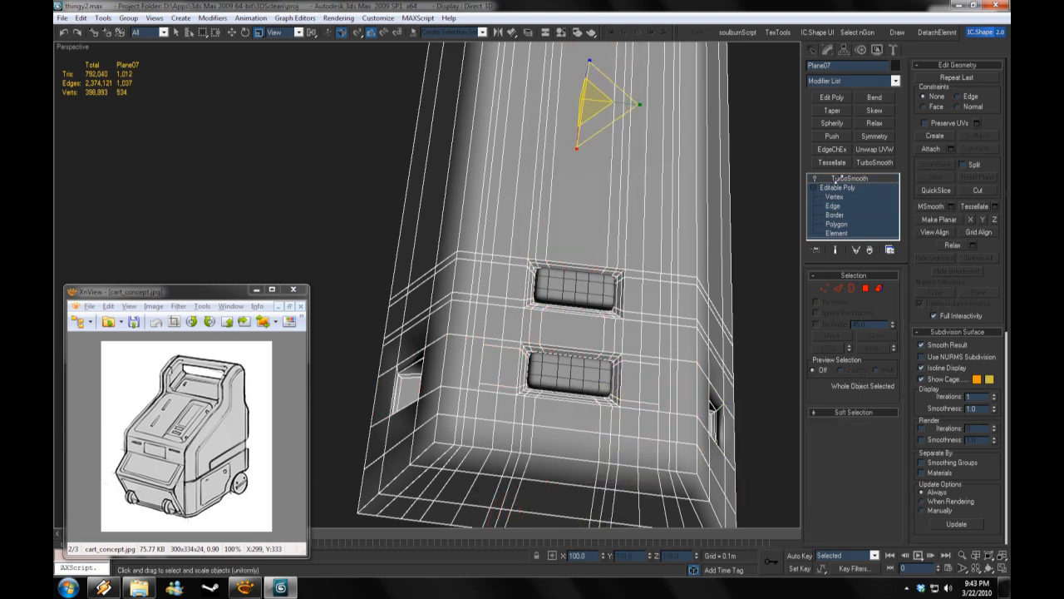
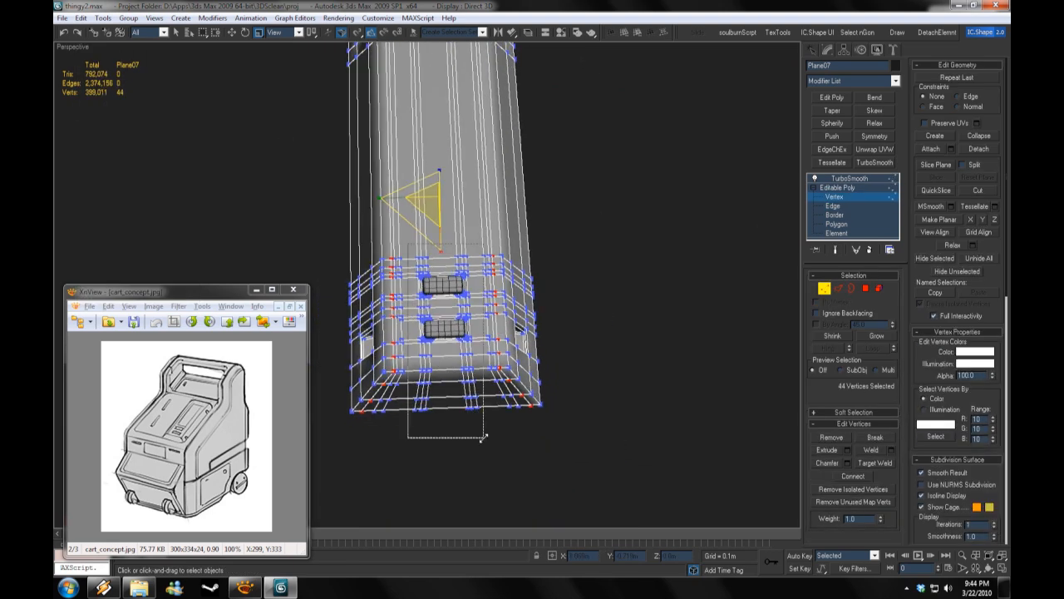
Step: Spread the block's lengthwise vertex columns at the button recesses to make both recesses wider
alt+middle_drag(582, 274, 448, 296)
click(834, 205)
middle_drag(549, 278, 560, 317)
Step: Select the two buttons and scale them wider to fill the widened recesses
click(560, 340)
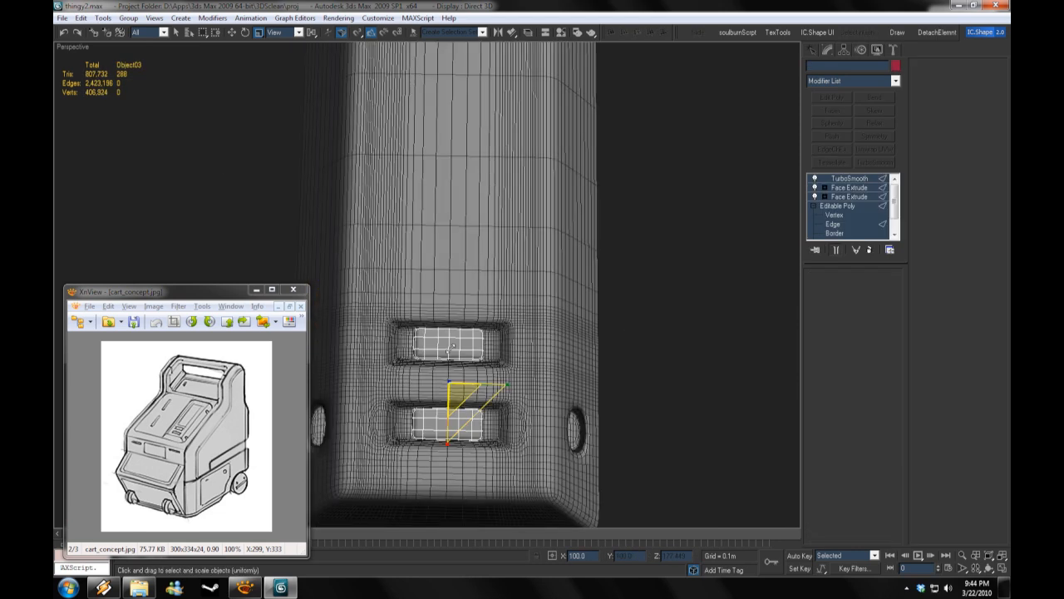
click(513, 389)
scroll(512, 390, up, 3)
alt+middle_drag(499, 333, 491, 249)
click(472, 125)
Step: Isolate the buttons, chamfer their end and inner cross edges, and bring back the full scene with smoothing on
click(834, 223)
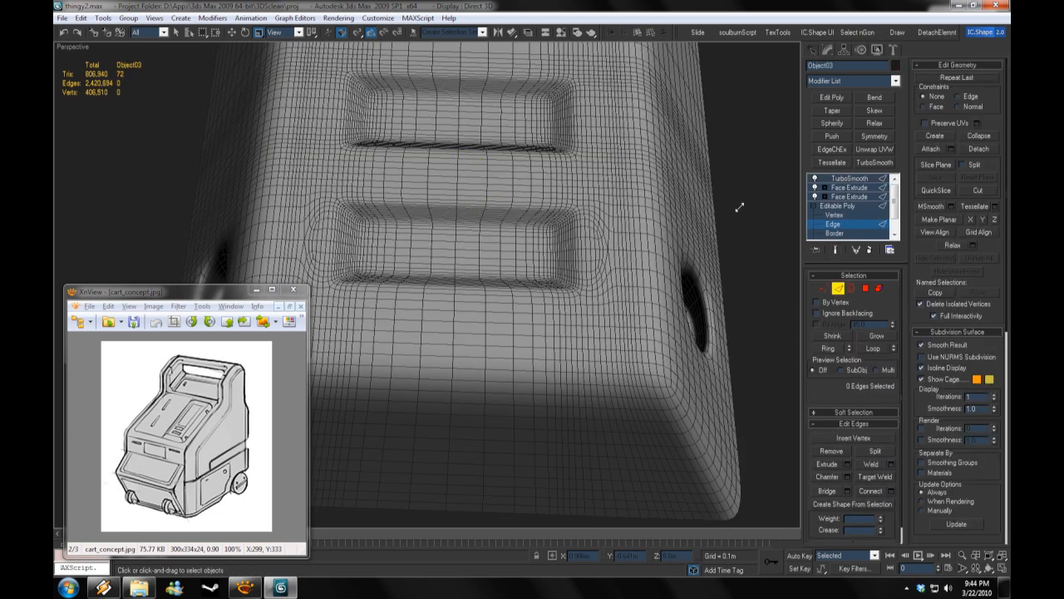
key(alt+q)
ctrl+double_click(529, 226)
key(ctrl+shift+c)
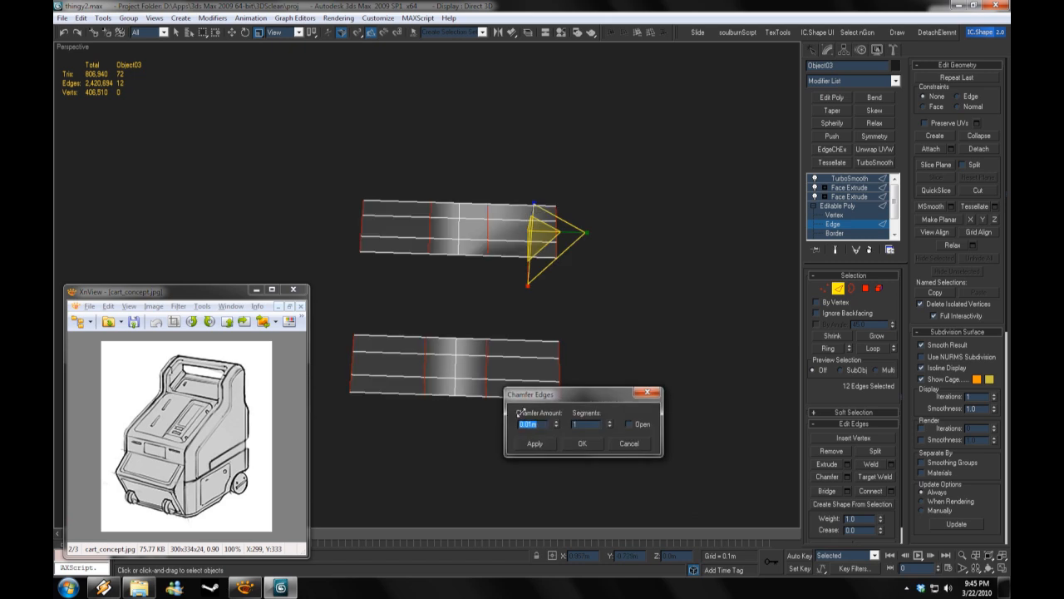
click(582, 443)
click(849, 178)
click(729, 301)
key(alt+q)
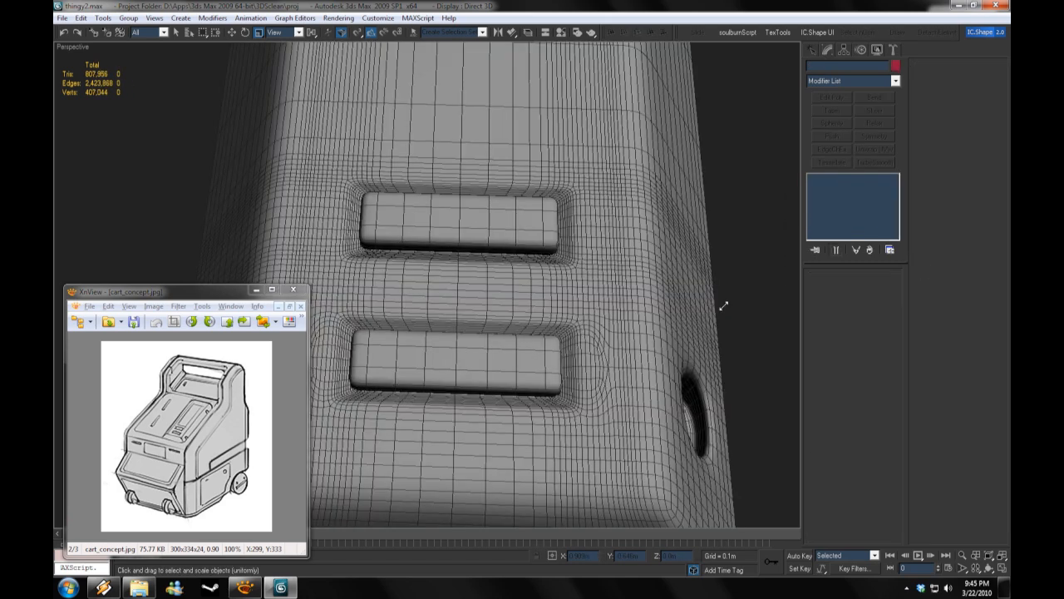
Step: Select the block and connect an edge ring on its long top section beyond the button recesses
scroll(646, 282, down, 6)
click(466, 199)
scroll(506, 208, up, 4)
click(834, 206)
alt+middle_drag(631, 302, 582, 274)
click(553, 250)
key(alt+r)
click(891, 491)
click(583, 471)
Step: Select the polygons of the long rectangular strip on the block's top face, from above the upper button to the far end
click(638, 313)
middle_drag(639, 313, 622, 374)
click(865, 287)
click(457, 442)
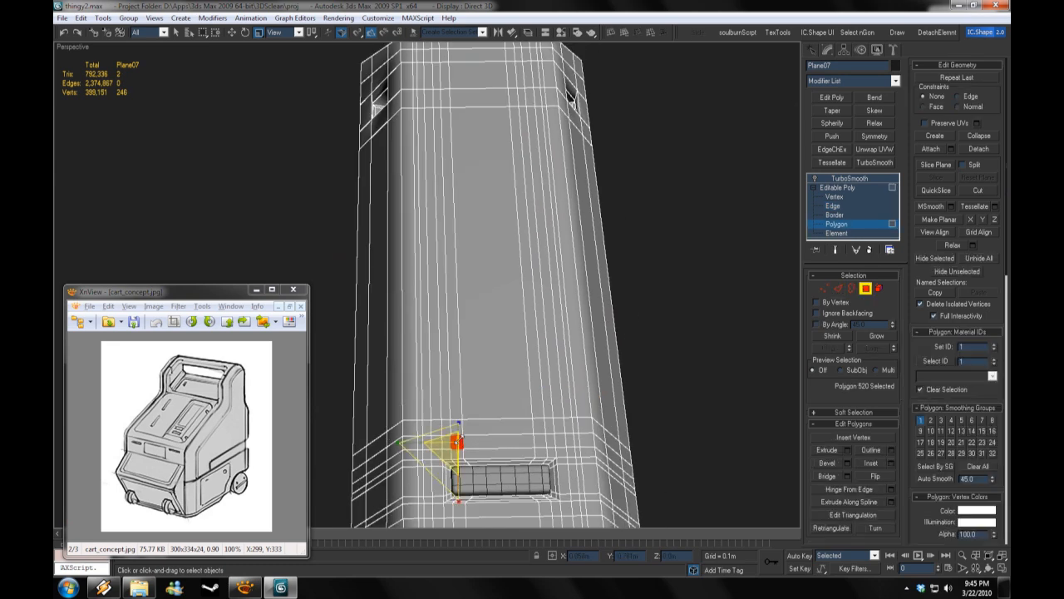
ctrl+click(484, 410)
ctrl+click(506, 426)
ctrl+click(539, 425)
ctrl+click(538, 405)
ctrl+click(454, 399)
ctrl+click(541, 366)
middle_drag(534, 357, 508, 477)
ctrl+click(420, 223)
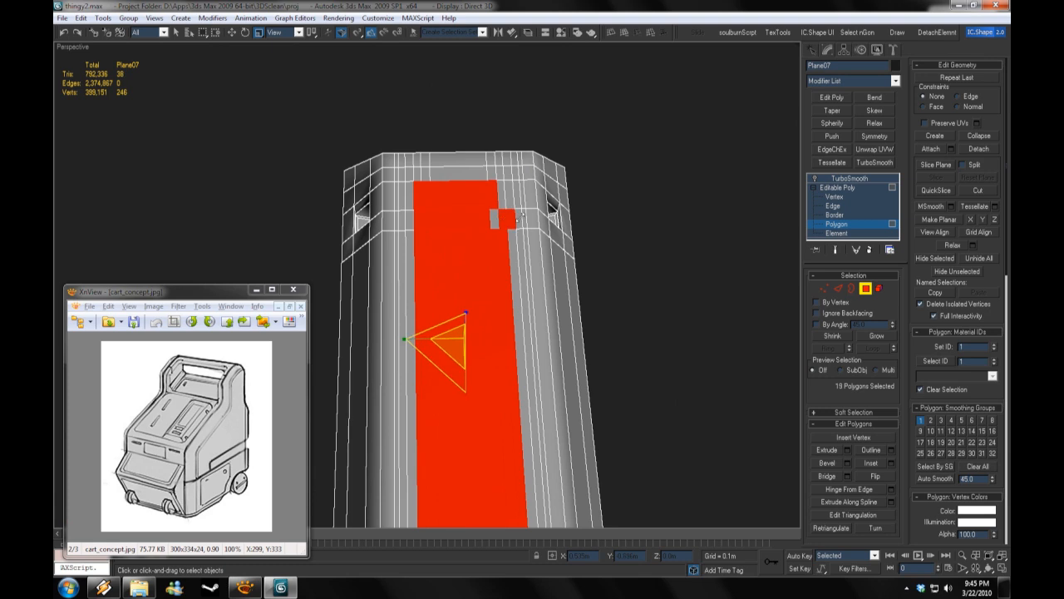
Step: Try to bevel the selected strip inward with a height of -0.004 m and an outline amount of -0.005 m
alt+middle_drag(500, 212, 403, 228)
click(847, 463)
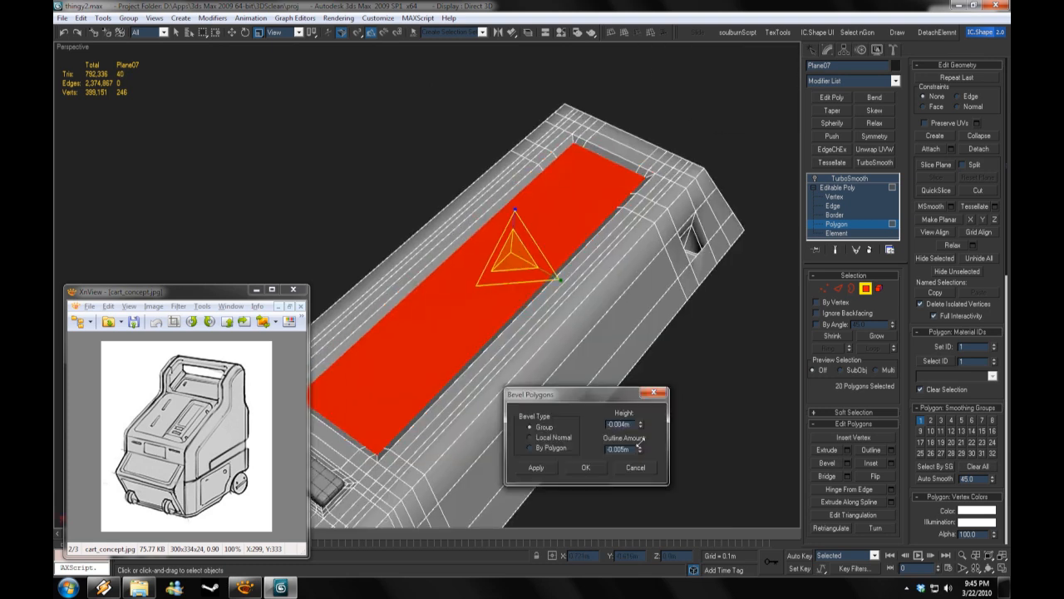
click(585, 468)
Step: Extrude the selected strip inward as a group to form a long shallow recess
alt+middle_drag(582, 349, 574, 316)
scroll(573, 316, up, 3)
click(848, 450)
click(532, 422)
click(586, 464)
Step: Scale the recess floor to 95 percent along X and move it to even out the gaps around it
alt+middle_drag(588, 354, 601, 215)
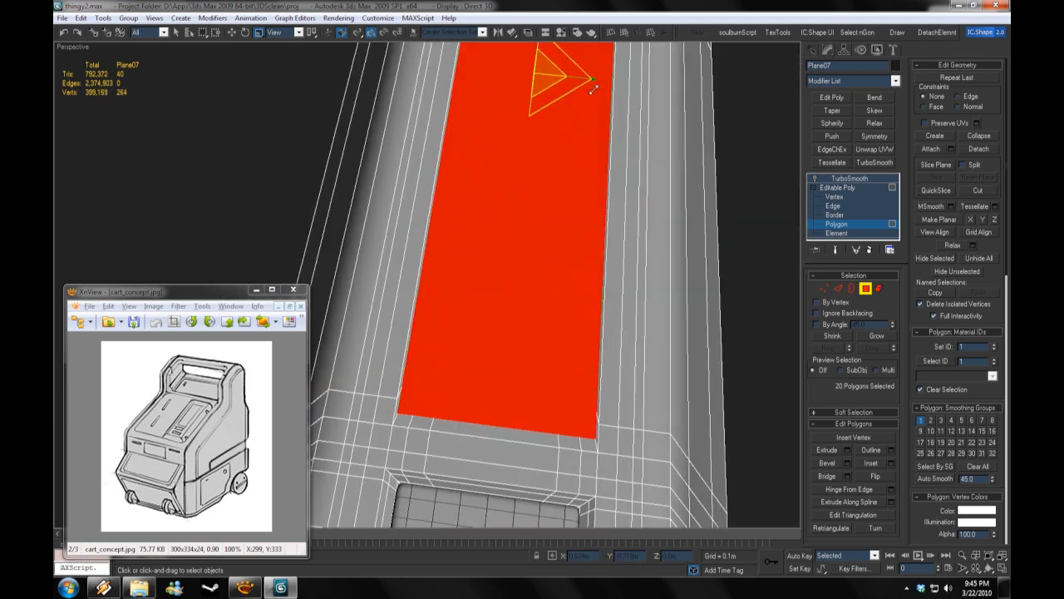
drag(591, 84, 582, 80)
alt+middle_drag(584, 79, 520, 102)
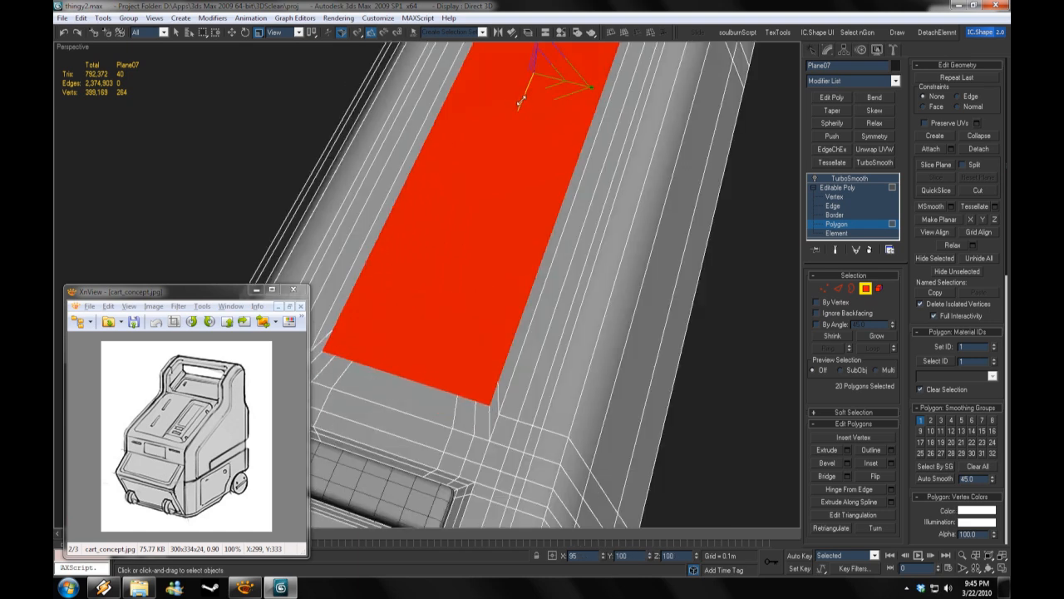
key(w)
alt+middle_drag(527, 160, 509, 108)
drag(508, 107, 507, 98)
alt+middle_drag(507, 99, 483, 130)
drag(482, 129, 480, 133)
alt+middle_drag(480, 133, 533, 250)
scroll(532, 249, down, 3)
scroll(549, 366, up, 4)
middle_drag(549, 382, 541, 312)
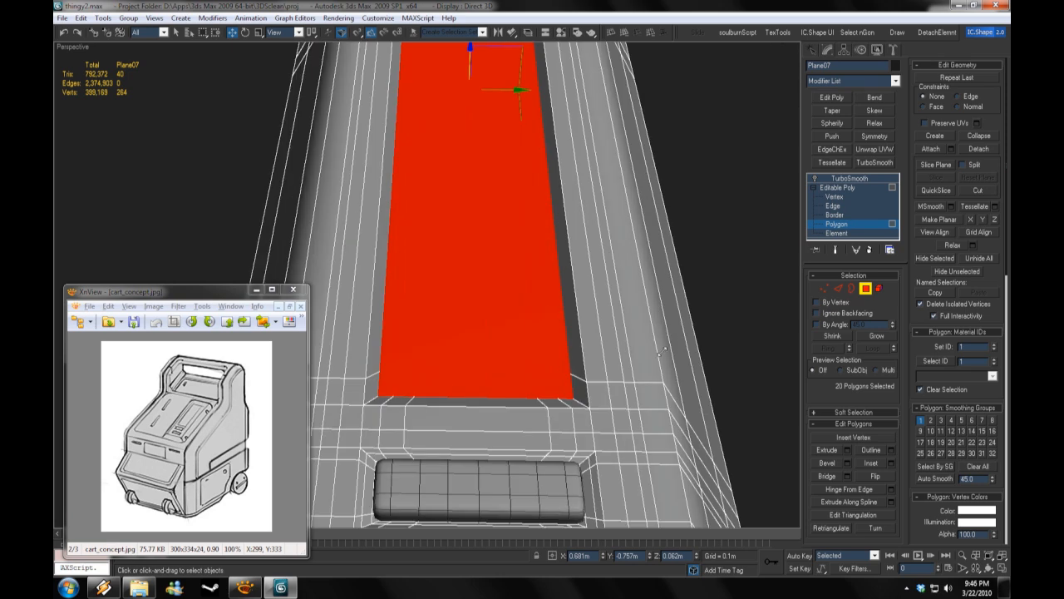
Step: Connect the ring of side-wall edges around the long recess with two pinched segments
key(2)
click(584, 380)
key(alt+r)
click(892, 490)
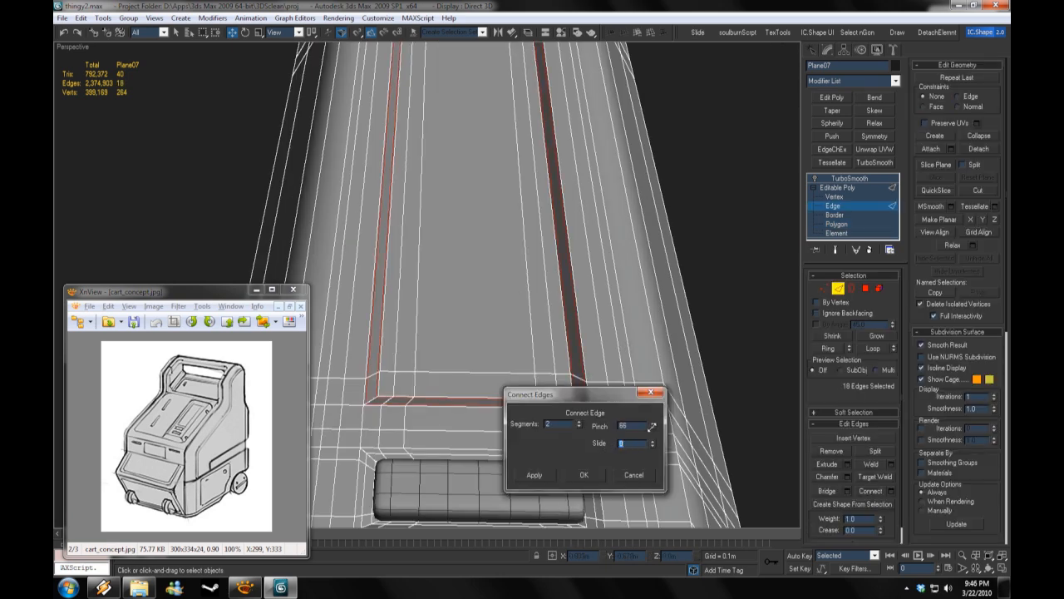
click(582, 475)
Step: Connect the edges at the far-end corner of the long recess to add supporting geometry
scroll(617, 392, down, 4)
alt+middle_drag(617, 392, 532, 333)
scroll(499, 283, up, 4)
alt+middle_drag(416, 208, 365, 196)
click(339, 181)
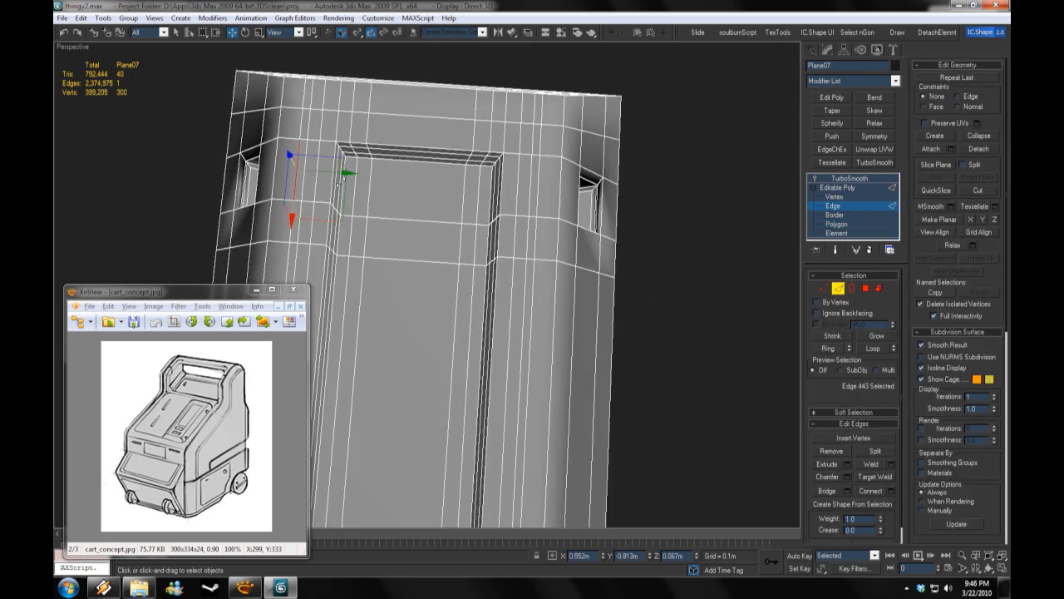
click(891, 491)
click(584, 474)
Step: Return the block to its smoothed state, deselect it and turn off the viewport's edged faces display
click(717, 397)
scroll(499, 202, down, 5)
middle_drag(500, 202, 516, 43)
click(864, 180)
click(615, 166)
right_click(64, 45)
click(104, 108)
alt+middle_drag(466, 275, 490, 333)
Step: Select the block together with its buttons and move them toward the front of the cart
click(490, 370)
alt+middle_drag(499, 380, 528, 237)
drag(526, 230, 373, 318)
scroll(374, 320, down, 3)
alt+middle_drag(379, 325, 629, 434)
drag(579, 399, 449, 185)
Step: Rotate the block and buttons to run lengthwise along the cart and tilt them 15 degrees about X
alt+middle_drag(449, 184, 242, 28)
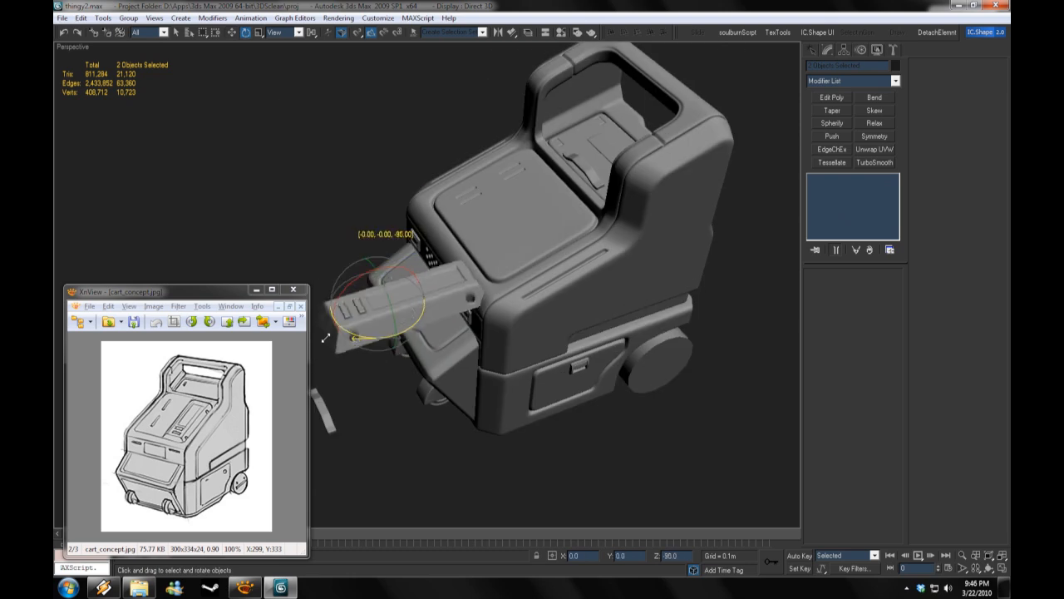
drag(327, 301, 331, 307)
alt+middle_drag(404, 337, 372, 287)
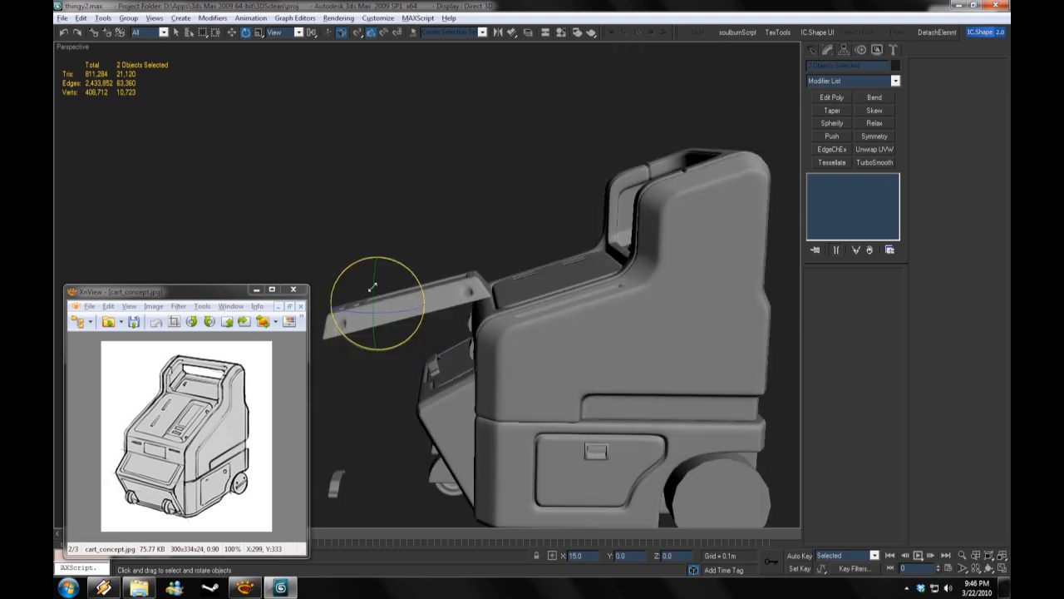
drag(477, 247, 476, 249)
Step: Scale the block and buttons down to about 55 percent and fit them on the cart's top panel
alt+middle_drag(476, 249, 566, 274)
scroll(549, 295, up, 5)
key(r)
drag(552, 268, 552, 311)
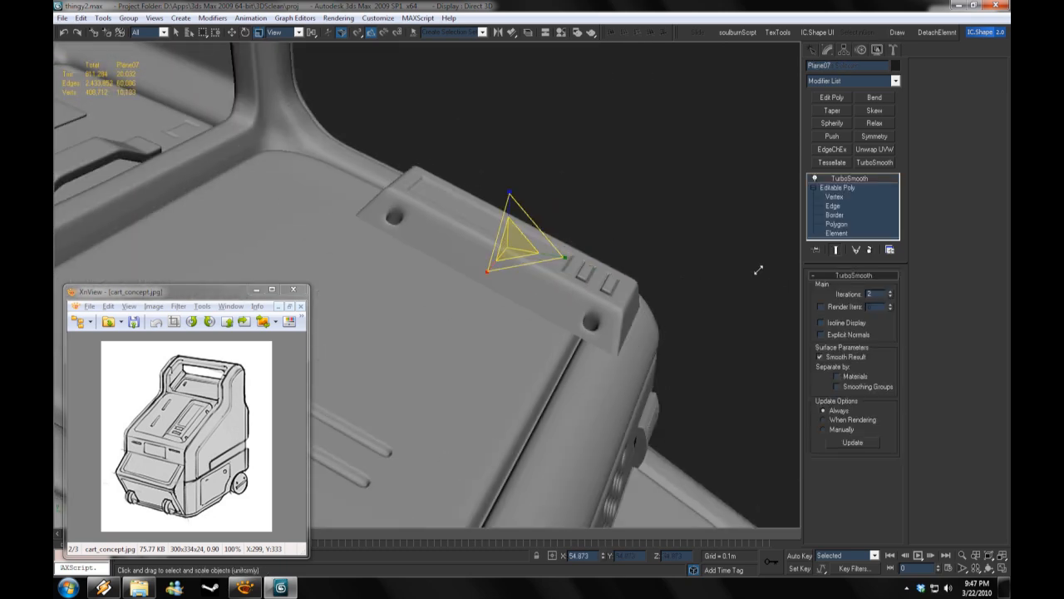
Step: Add a Shell modifier with an inner amount of 0.005 m to the block and place it beneath TurboSmooth
click(848, 310)
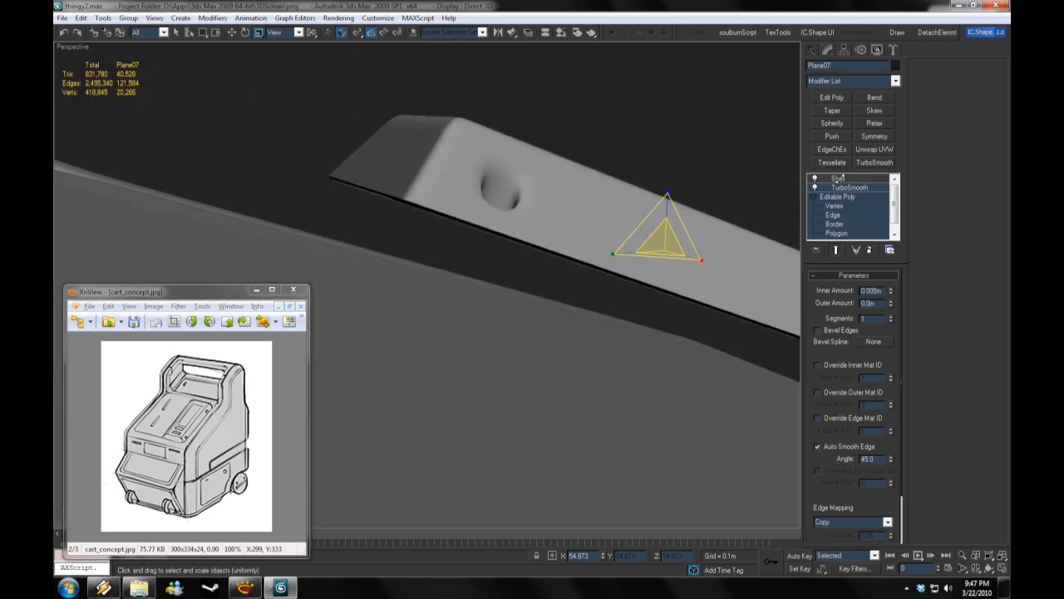
drag(839, 178, 842, 192)
alt+middle_drag(618, 297, 466, 258)
scroll(593, 278, down, 5)
Step: Fine-tune the position and tilt of the block and buttons on the top panel, rotating them about -3 degrees about X
drag(441, 225, 482, 270)
key(w)
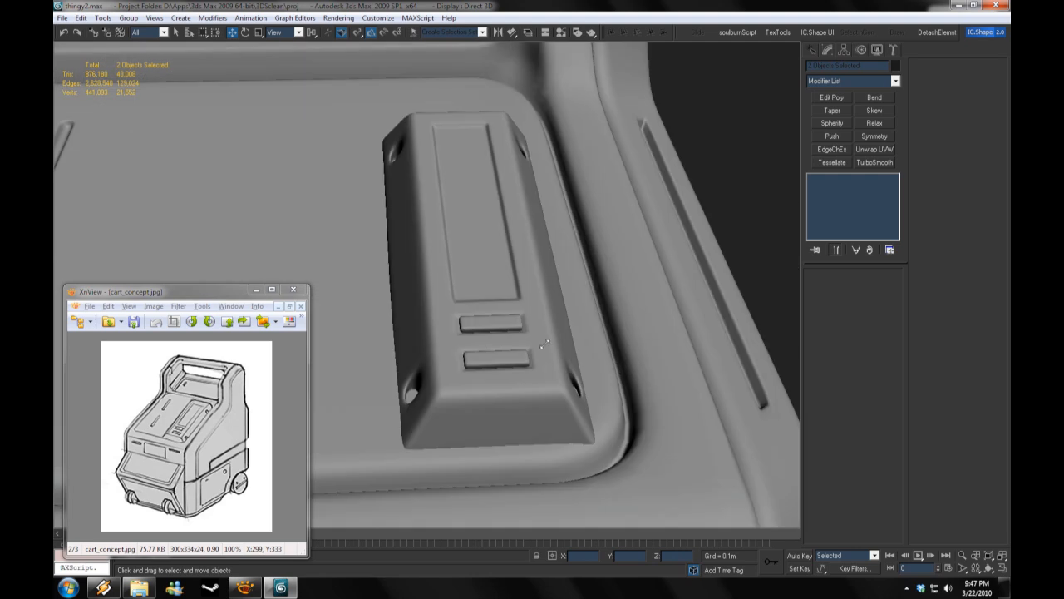
alt+middle_drag(494, 399, 245, 32)
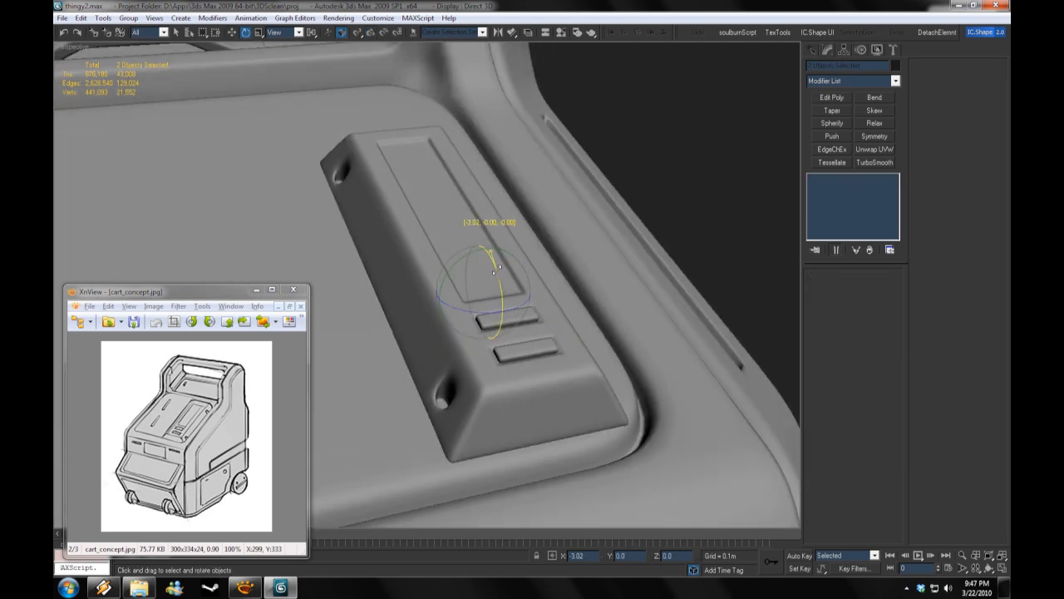
key(w)
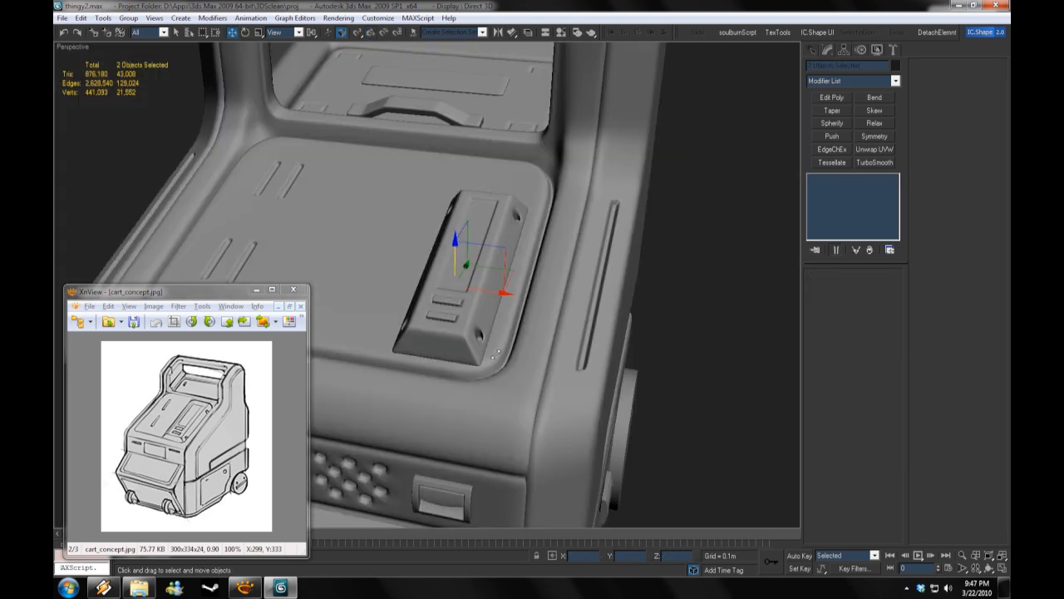
key(e)
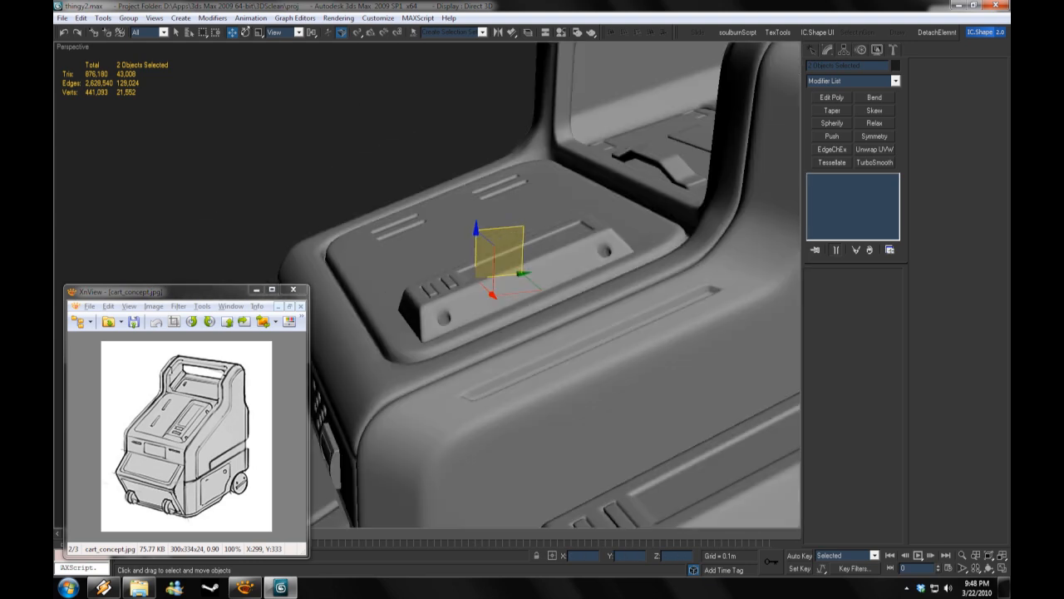
key(w)
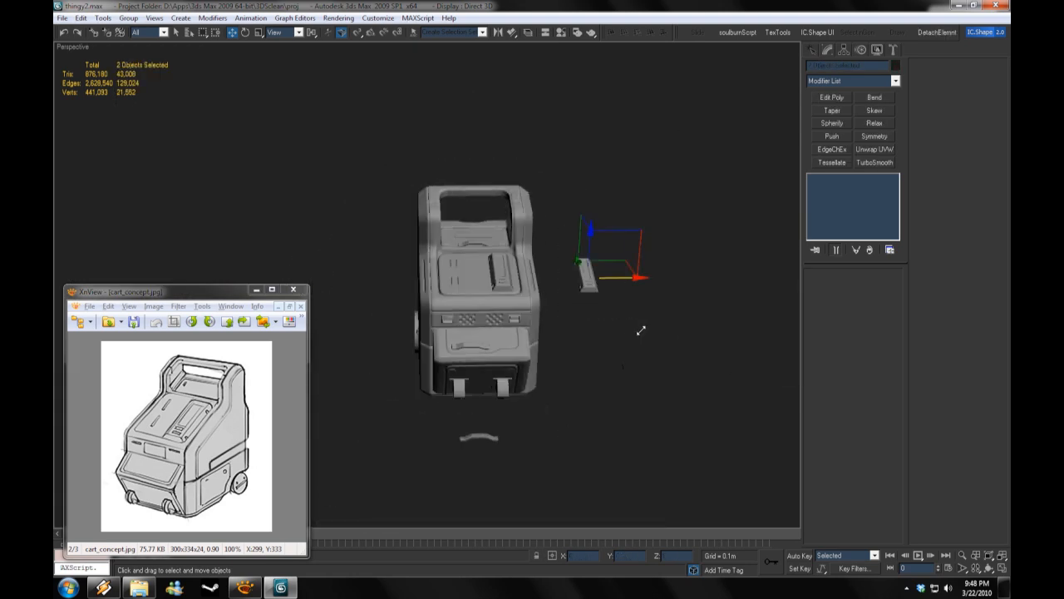
Step: Isolate the rear wheel cylinder, disable its Symmetry modifier, go to its Cylinder level and show the full cart again
alt+middle_drag(575, 389, 573, 411)
scroll(560, 359, up, 3)
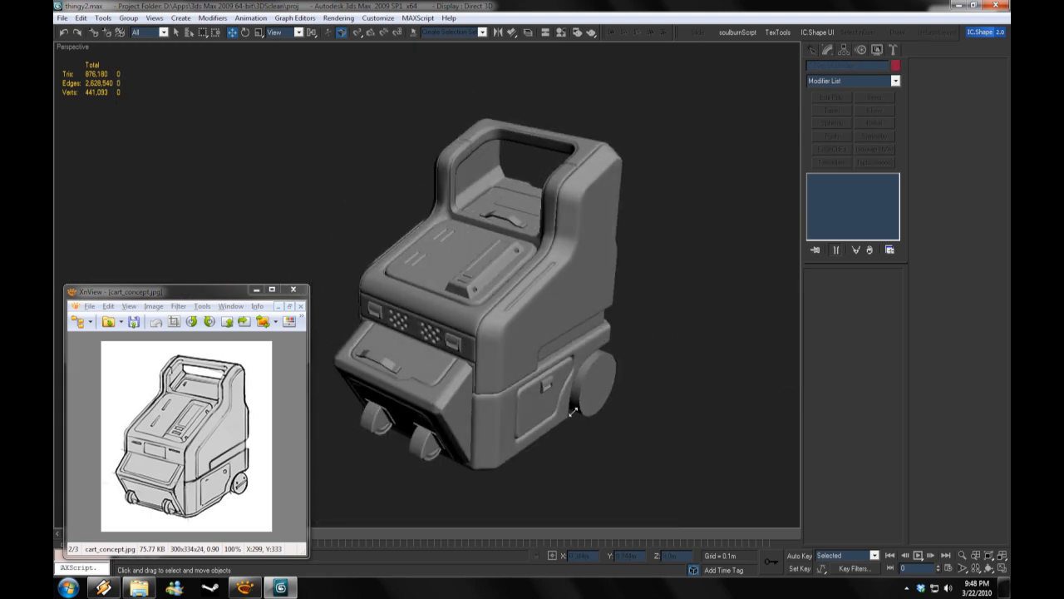
alt+middle_drag(547, 463, 632, 458)
scroll(669, 372, up, 4)
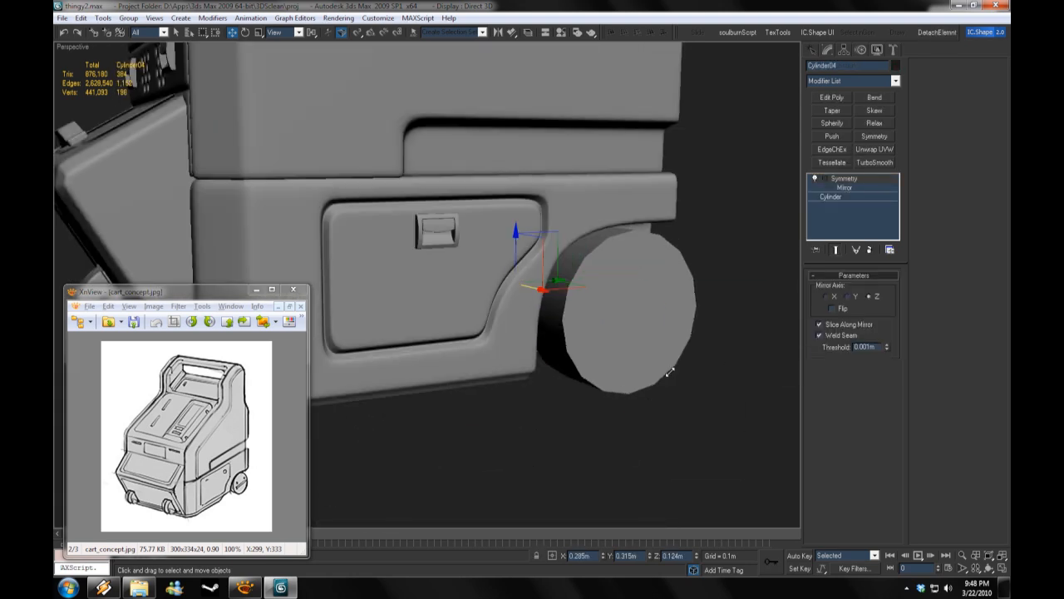
middle_drag(680, 364, 725, 266)
key(alt+q)
click(815, 178)
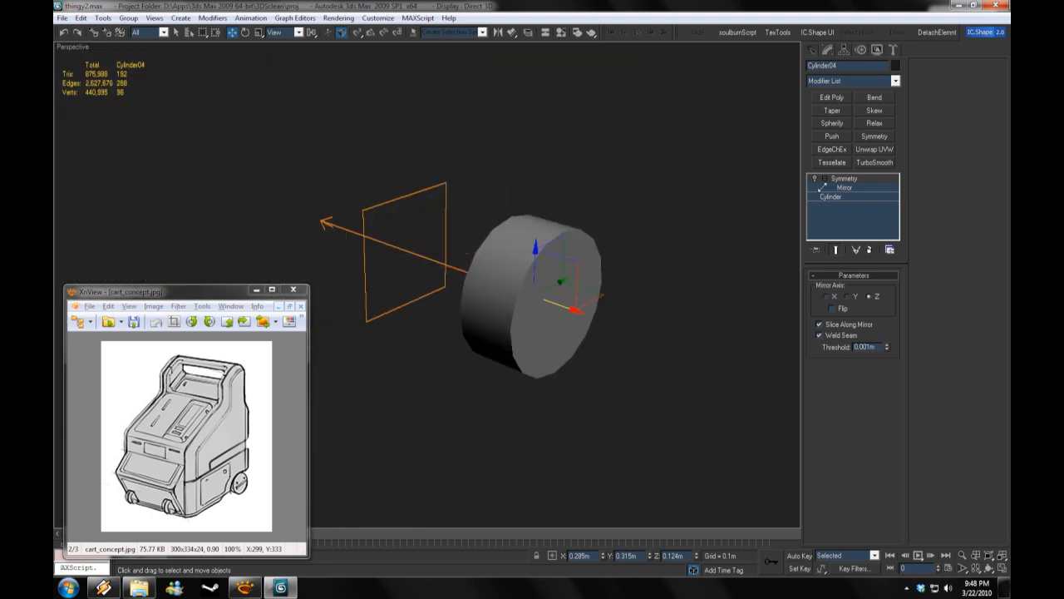
click(831, 197)
scroll(543, 301, down, 2)
key(alt+q)
scroll(674, 391, down, 2)
Step: Select the treaded front caster wheel and copy it to the area beside the rear wheel
click(674, 391)
scroll(432, 444, up, 5)
alt+middle_drag(433, 444, 541, 285)
click(541, 285)
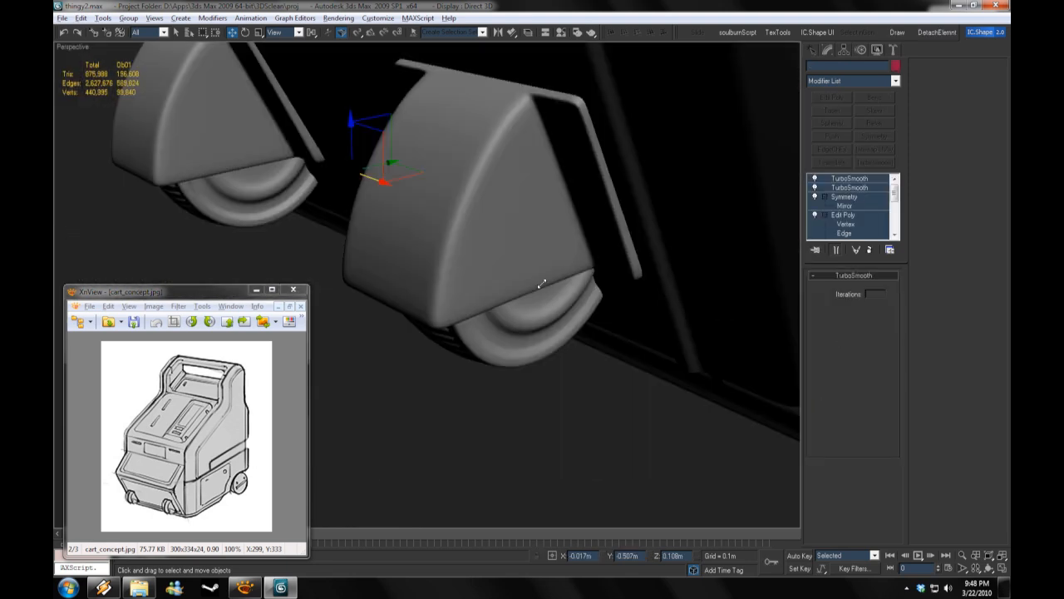
scroll(541, 285, down, 4)
shift+drag(381, 270, 725, 276)
click(535, 342)
scroll(585, 325, up, 3)
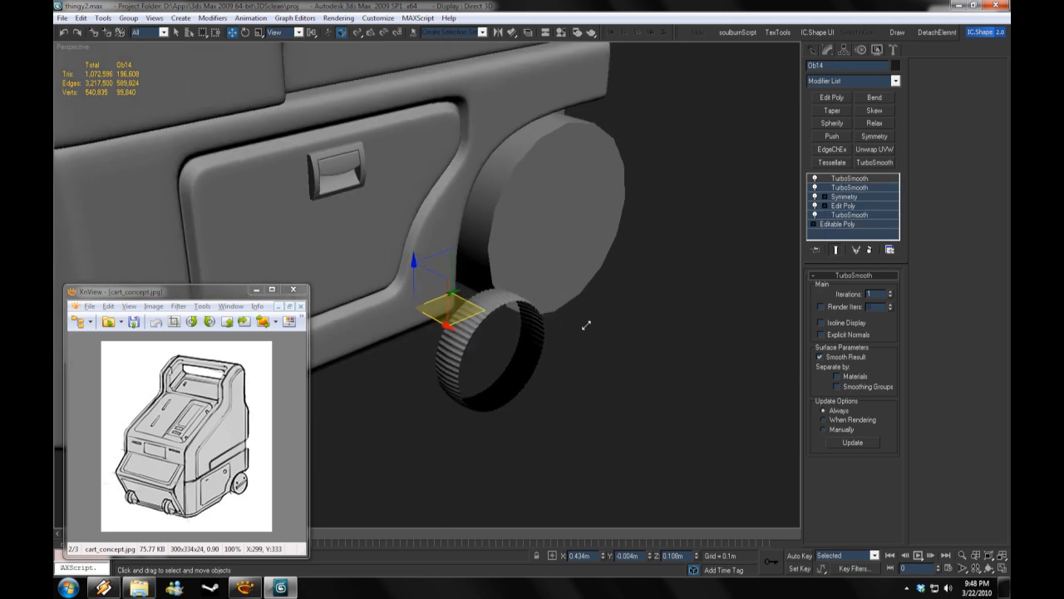
Step: Move the copied tread ring element beside the rear wheel and turn off the two TurboSmooth modifiers on top of its stack
click(848, 216)
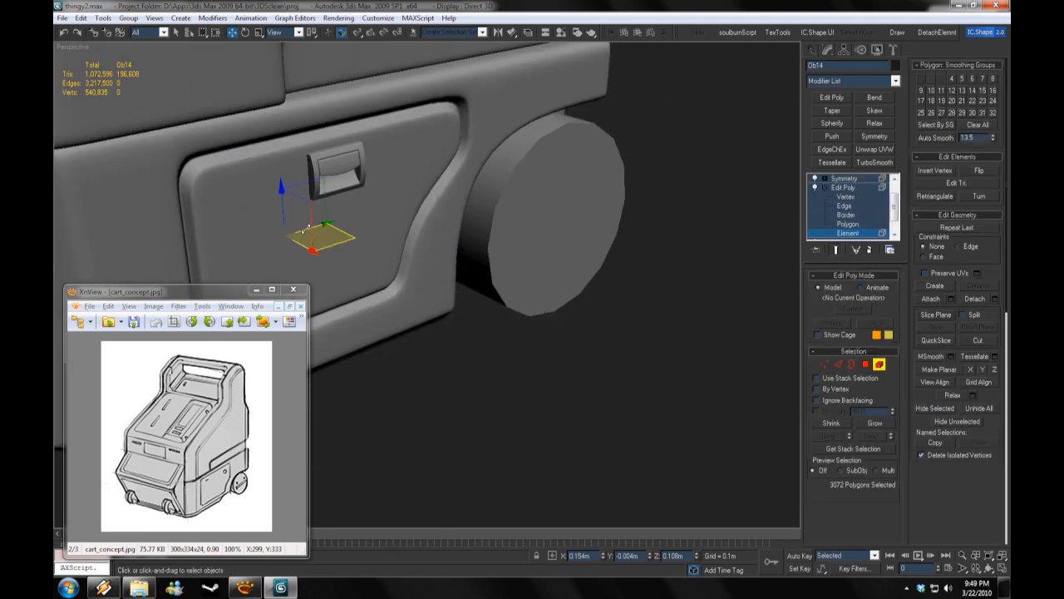
drag(300, 245, 911, 249)
alt+middle_drag(811, 182, 556, 380)
scroll(555, 380, up, 3)
click(556, 380)
click(466, 316)
alt+middle_drag(466, 316, 471, 273)
scroll(471, 273, down, 3)
drag(687, 303, 675, 301)
click(849, 178)
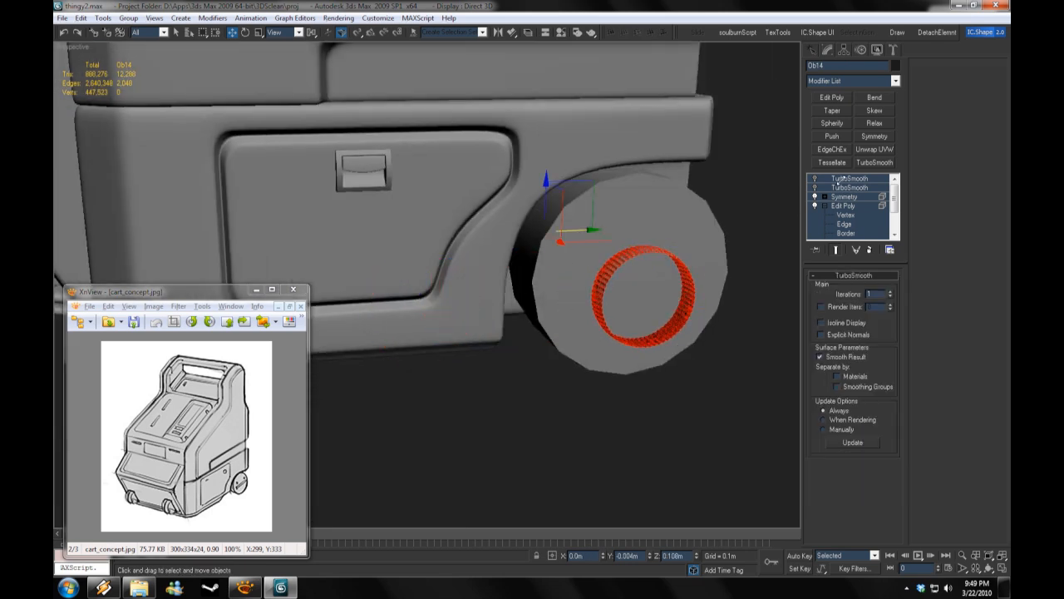
Step: Isolate the tread ring together with the rear wheel cylinder and return to the tread's Element level
ctrl+click(722, 272)
right_click(727, 272)
click(784, 231)
alt+middle_drag(624, 241, 691, 271)
click(651, 260)
drag(894, 196, 893, 215)
click(848, 215)
Step: Centre the tread ring on the rear wheel, sized to wrap around its rim and narrower than the wheel's width
alt+middle_drag(721, 226, 662, 234)
drag(655, 230, 662, 223)
alt+middle_drag(663, 222, 694, 237)
drag(645, 255, 606, 242)
click(110, 89)
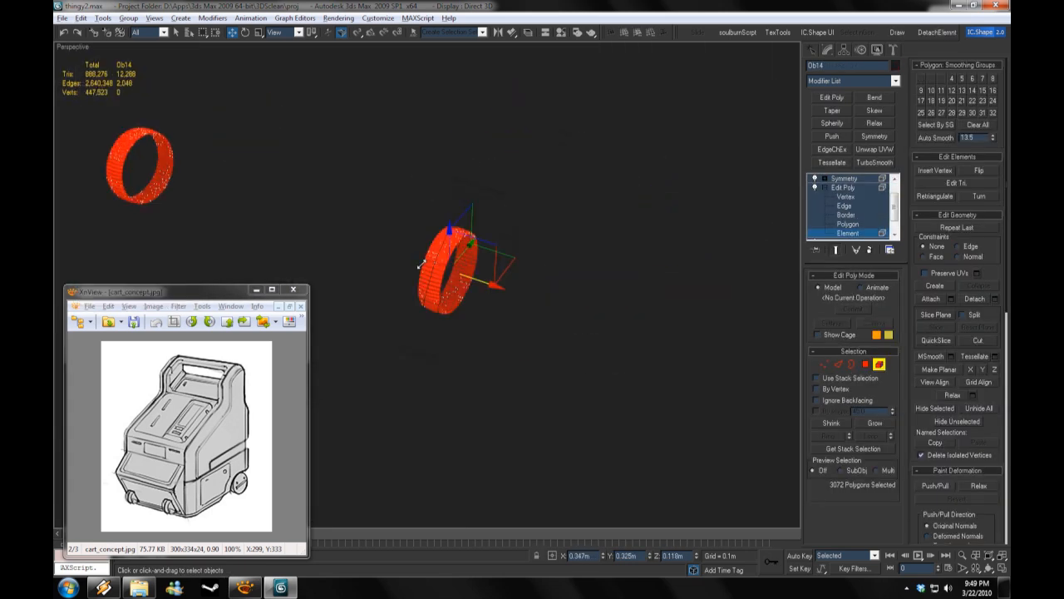
alt+middle_drag(434, 266, 215, 103)
alt+middle_drag(492, 210, 486, 249)
key(w)
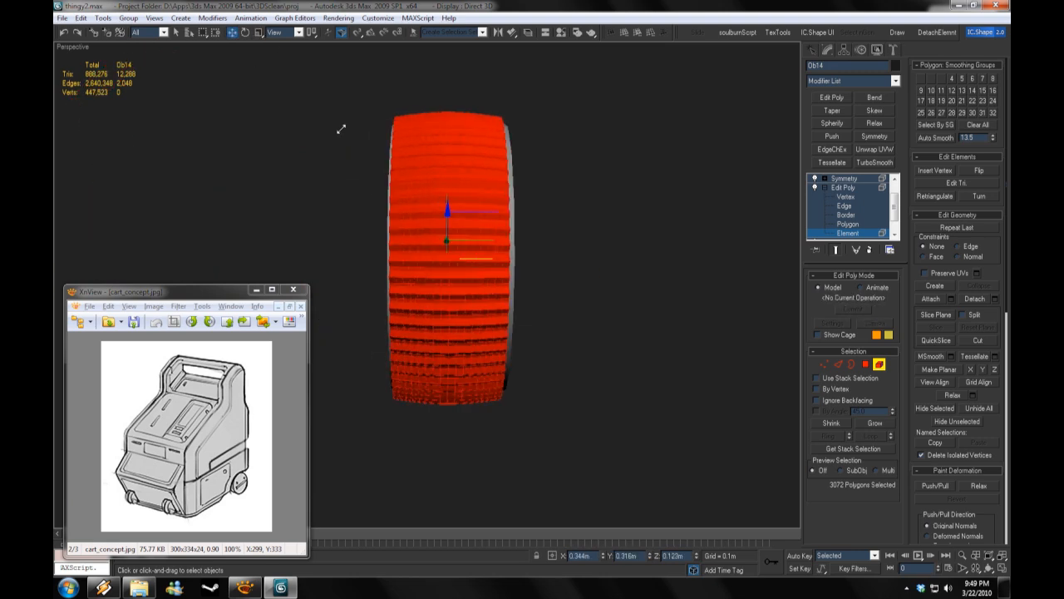
drag(497, 263, 479, 262)
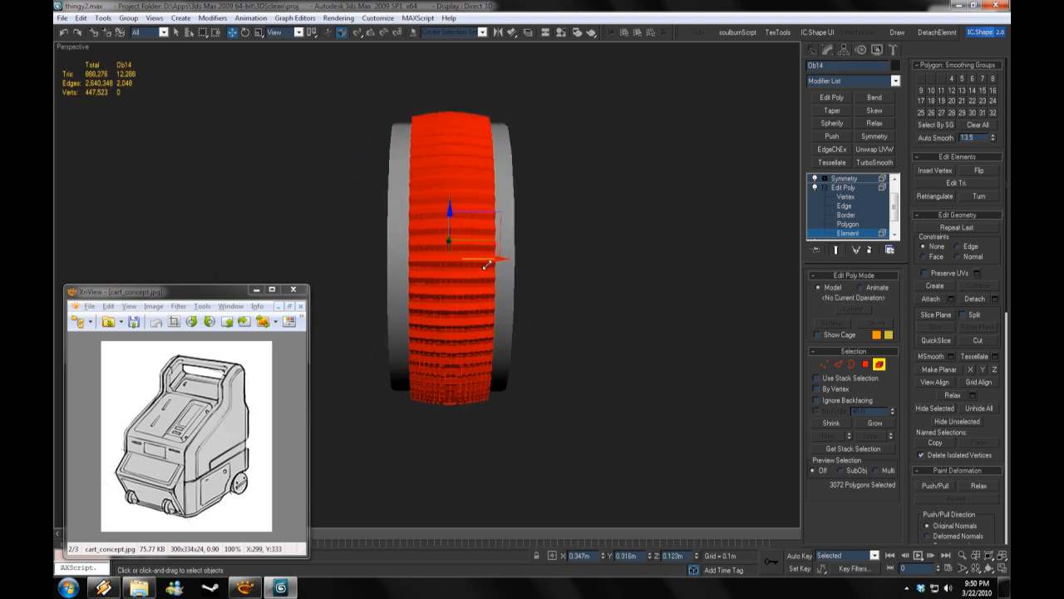
click(566, 351)
alt+middle_drag(565, 352, 870, 183)
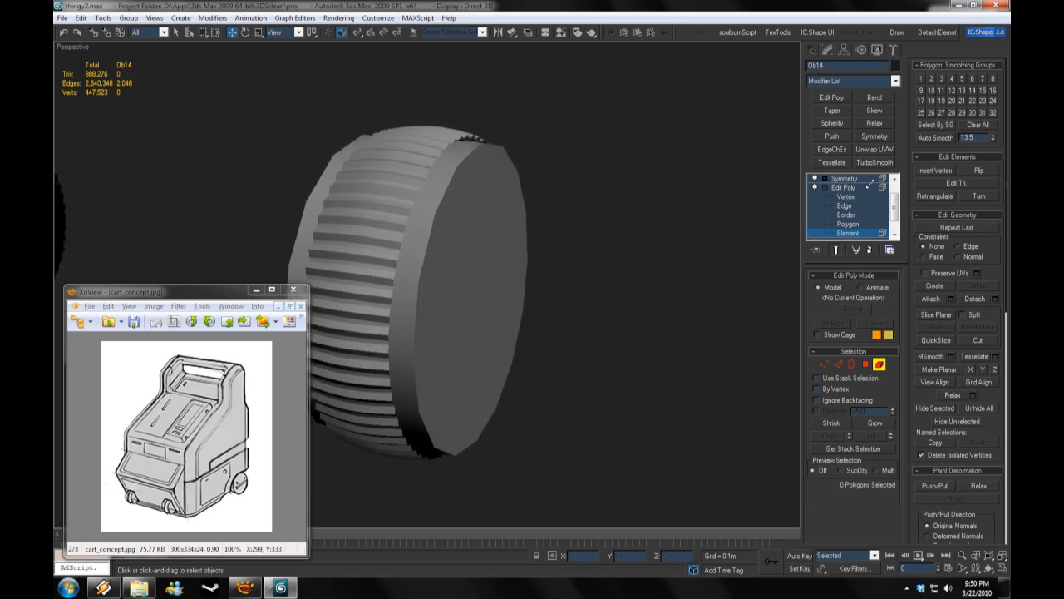
Step: Add a Shell modifier to the tread ring beneath Symmetry and re-enable its TurboSmooth modifiers
click(857, 187)
click(895, 81)
scroll(848, 374, down, 2)
click(840, 466)
drag(890, 290, 892, 198)
click(844, 196)
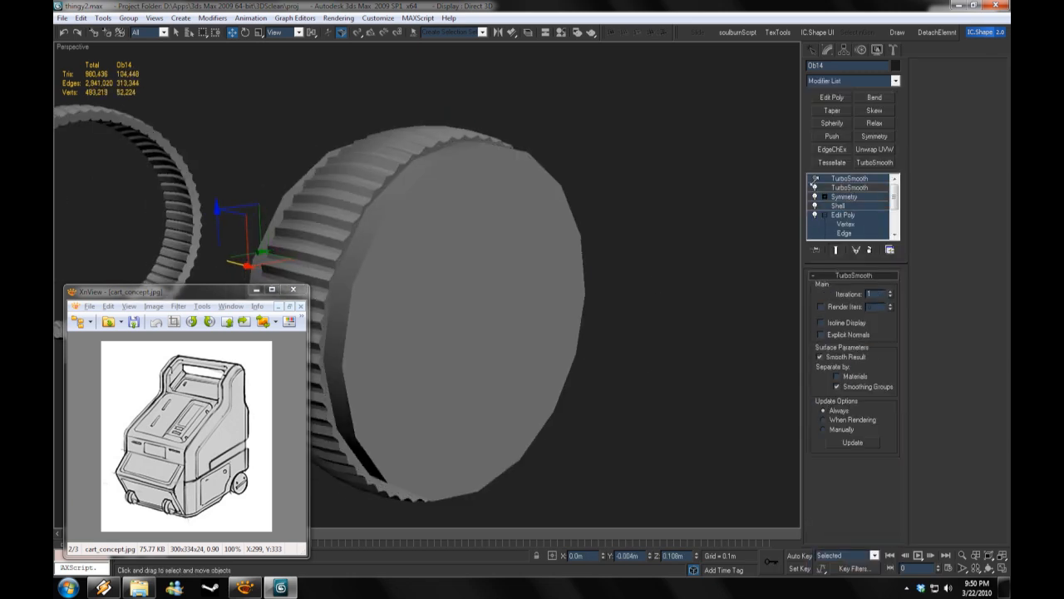
Step: Show edged faces, hide the tread ring and add an Edit Poly modifier above the wheel's Cylinder level
click(744, 250)
scroll(544, 330, down, 5)
alt+middle_drag(543, 330, 579, 343)
click(516, 325)
right_click(73, 47)
click(108, 109)
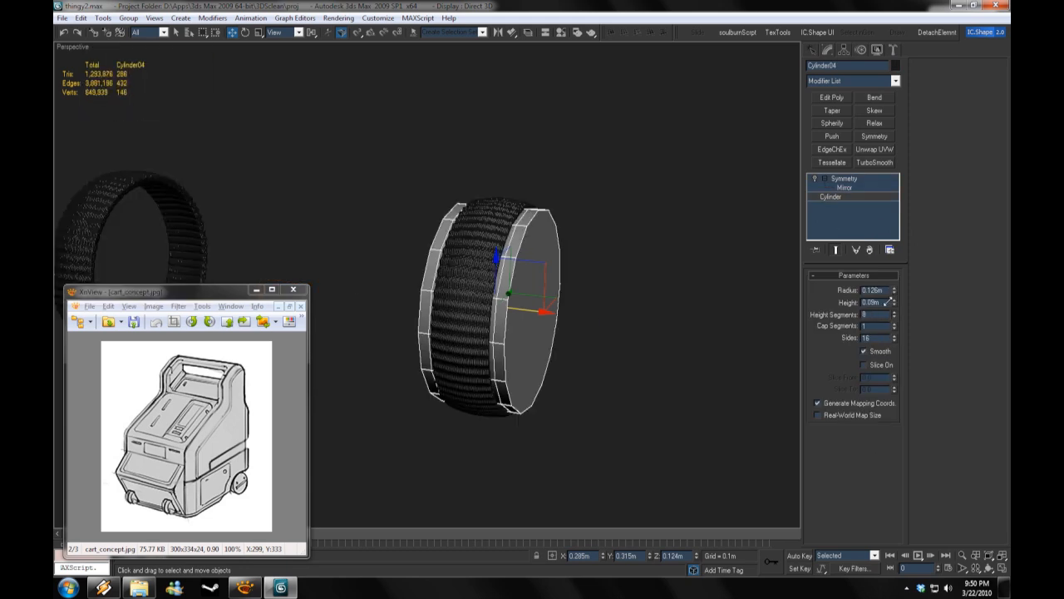
right_click(666, 290)
click(831, 98)
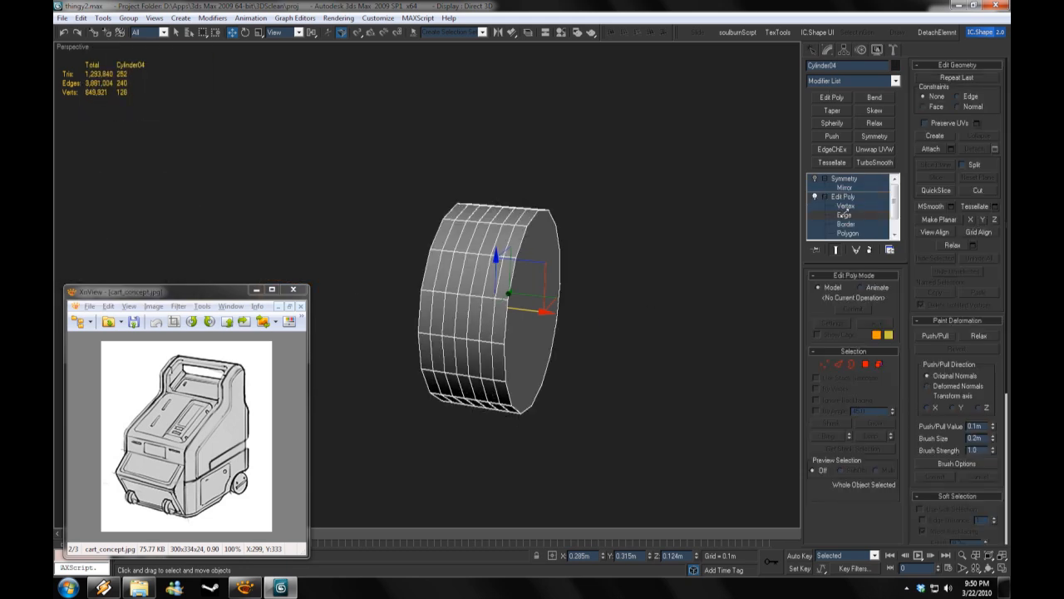
Step: Scale the wheel's middle edge loops inward into a recessed tread channel and connect edges to add supporting loops
click(844, 215)
right_click(580, 274)
click(567, 232)
alt+middle_drag(539, 317, 528, 296)
click(844, 215)
mouse_move(465, 249)
alt+middle_down()
mouse_move(428, 226)
mouse_move(451, 251)
alt+middle_up()
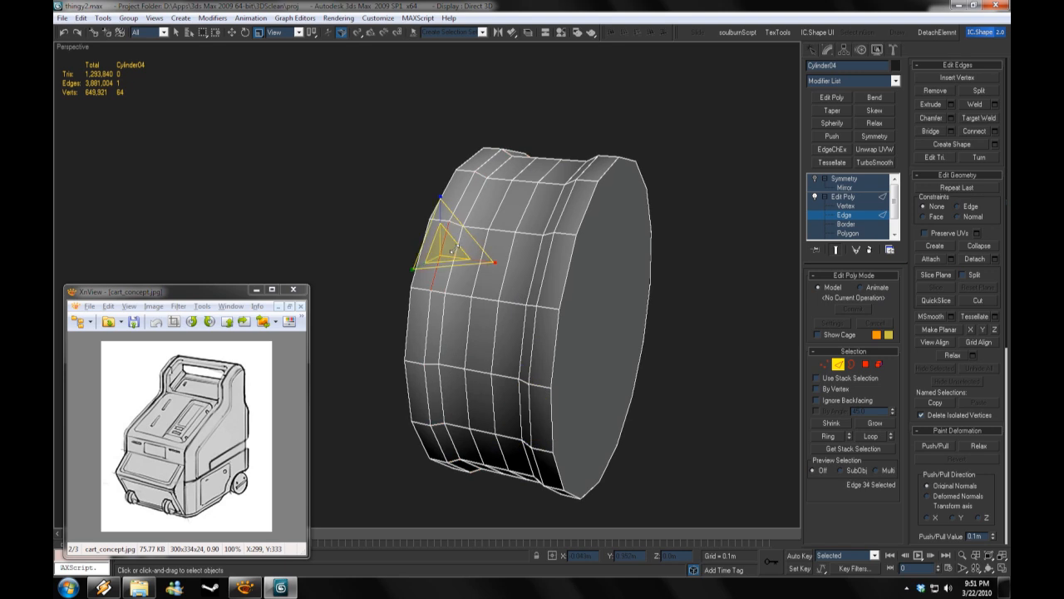
key(ctrl+shift+e)
click(647, 364)
Step: Select the cap polygon on the wheel's inner side and inset it to form a narrow rim
alt+middle_drag(648, 363, 525, 272)
key(4)
click(525, 271)
scroll(957, 424, down, 10)
scroll(1004, 421, up, 10)
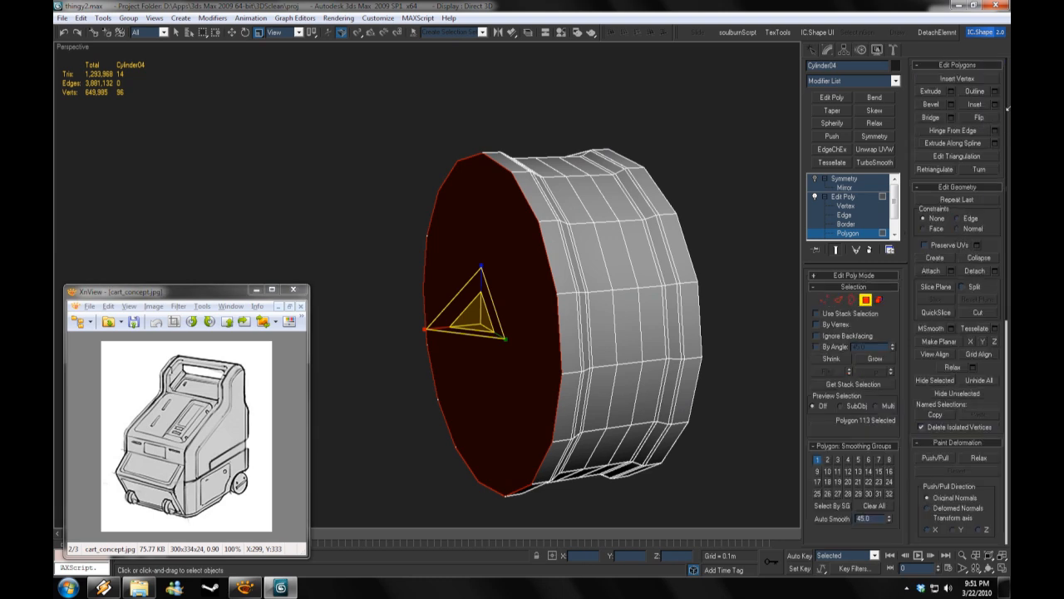
click(995, 104)
click(645, 375)
Step: Recess the inset cap polygon into the wheel along X and inset it further down to hub size
key(w)
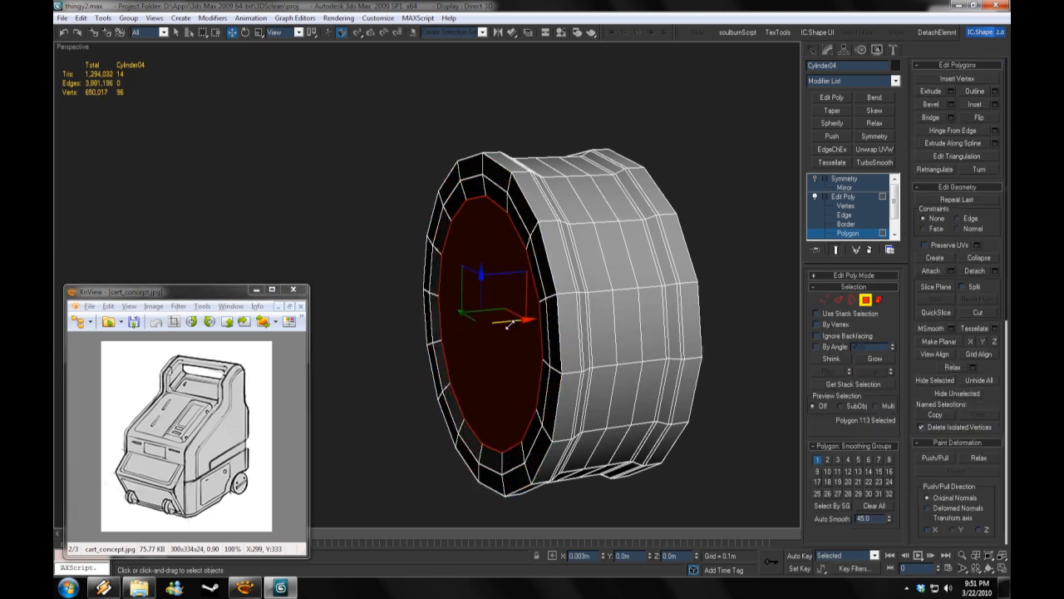
key(r)
alt+middle_drag(508, 324, 758, 349)
click(996, 104)
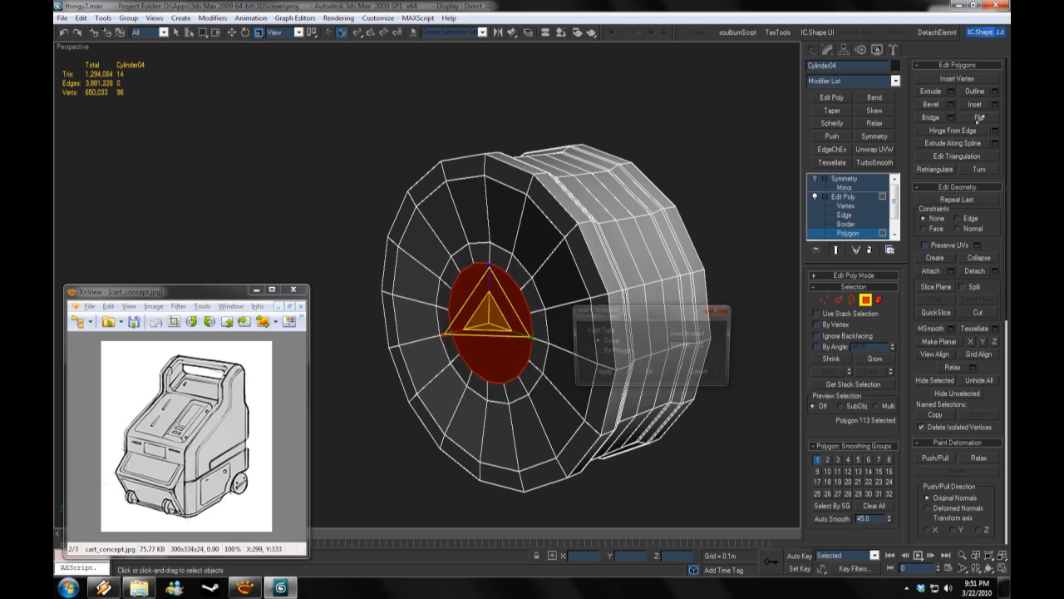
Step: Smooth the wheel with a TurboSmooth modifier and check its shape with edged faces turned off
click(843, 196)
click(746, 208)
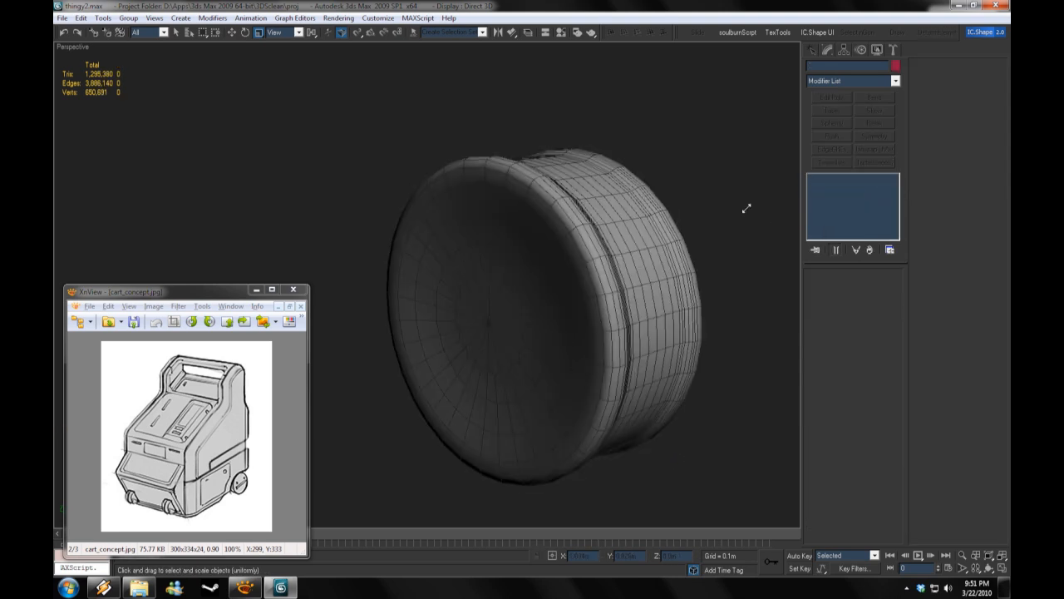
right_click(73, 47)
click(133, 268)
click(549, 316)
click(848, 233)
Step: Show edged faces, convert the wheel's centre vertex selection to faces, inset them 0.015 m and extrude them 0.021 m as a hub
right_click(73, 46)
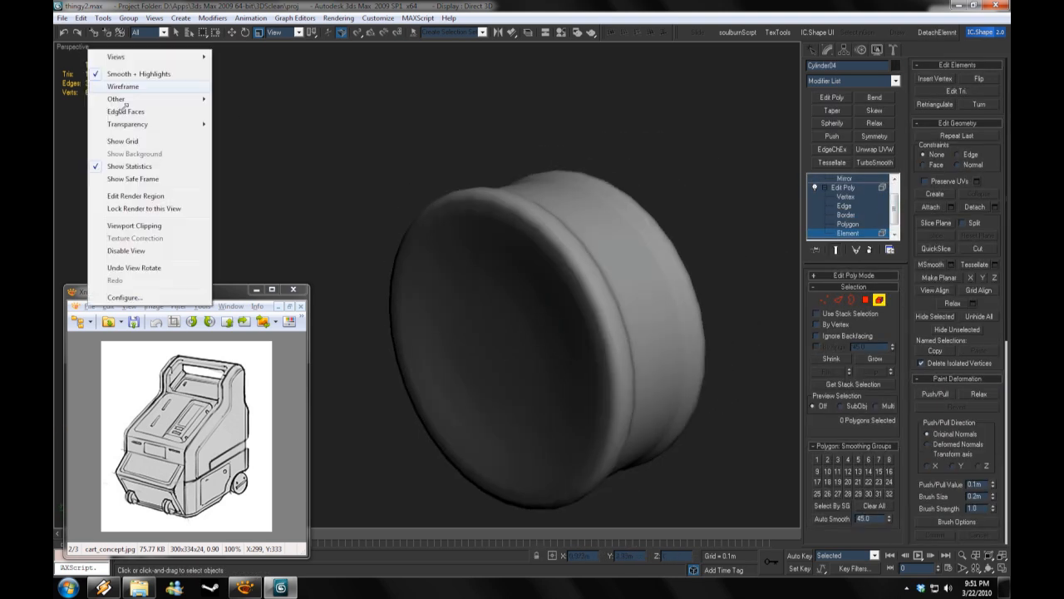
click(123, 86)
scroll(848, 207, up, 2)
key(1)
right_click(509, 363)
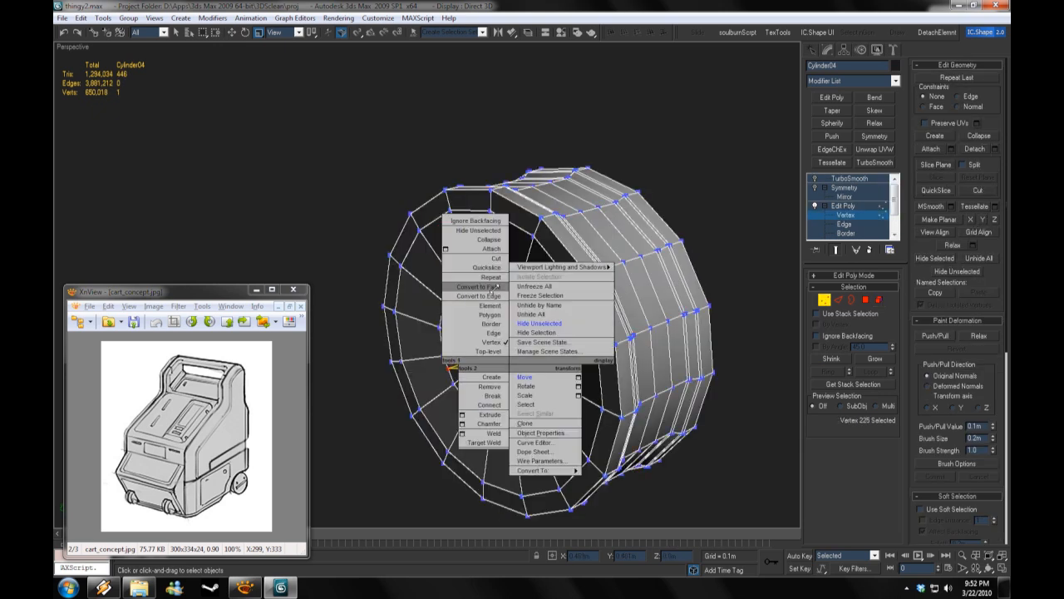
click(496, 286)
click(995, 104)
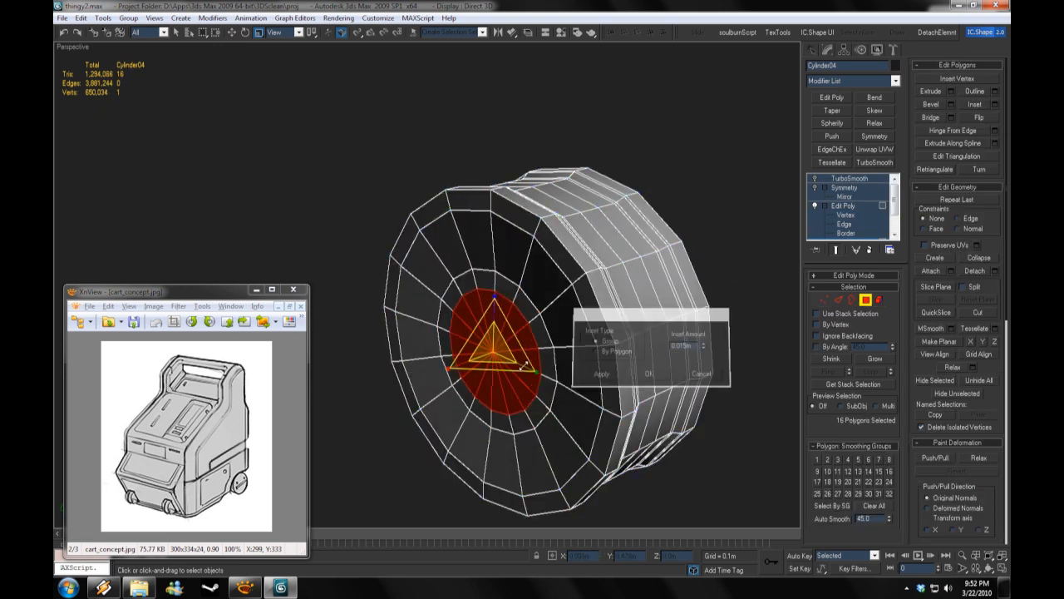
key(shift+e)
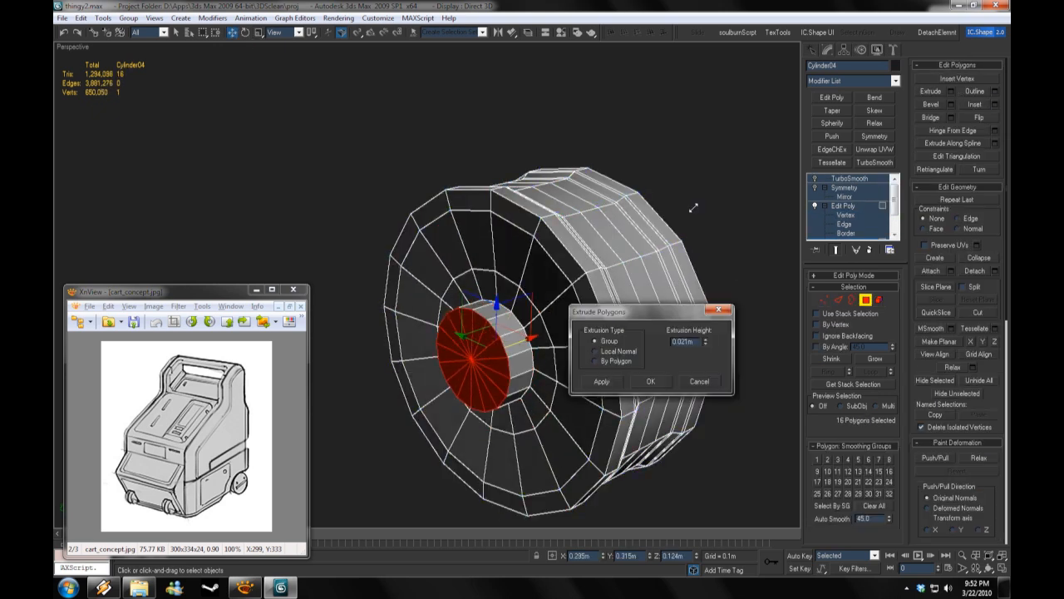
key(Return)
Step: Extend the hub's open end border along X toward the cart body and hide the unselected objects
key(3)
click(525, 286)
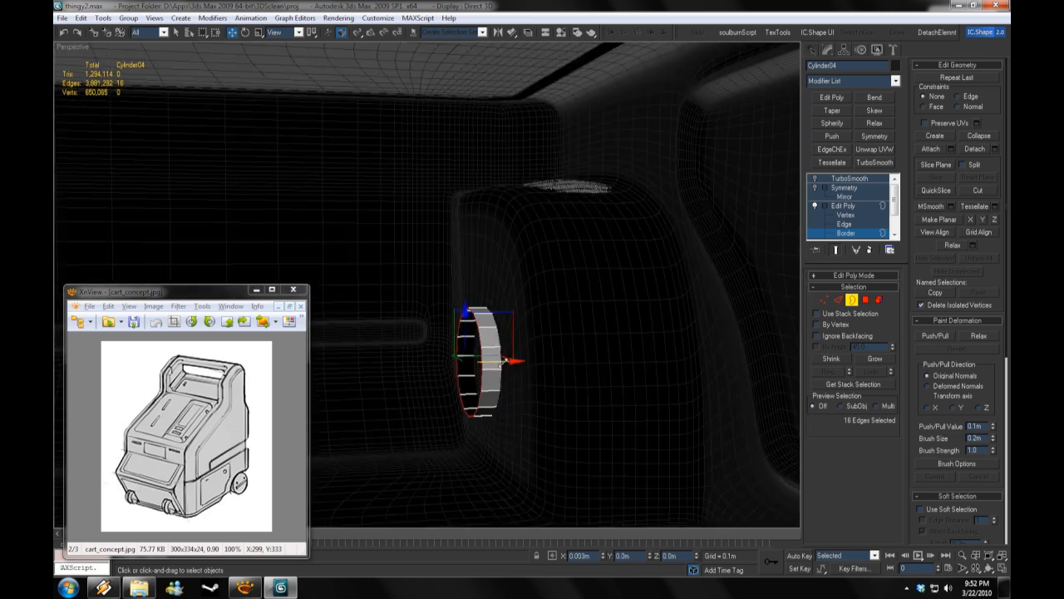
right_click(509, 359)
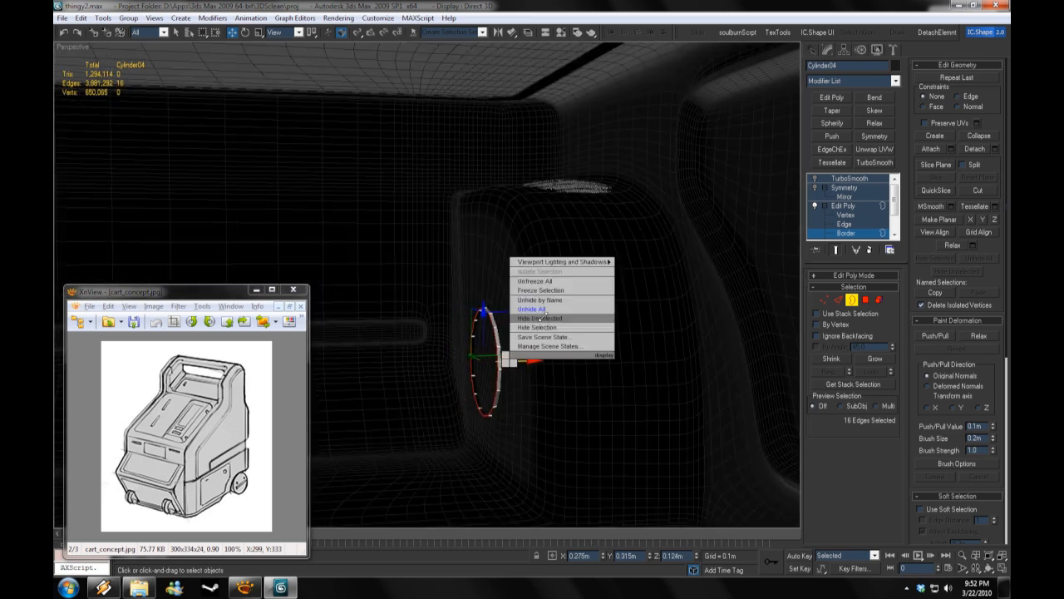
click(541, 317)
Step: Chamfer the rim edge loop on the wheel's inner side by 0.005 m with 2 segments
key(2)
click(517, 356)
alt+middle_drag(517, 356, 634, 280)
click(849, 498)
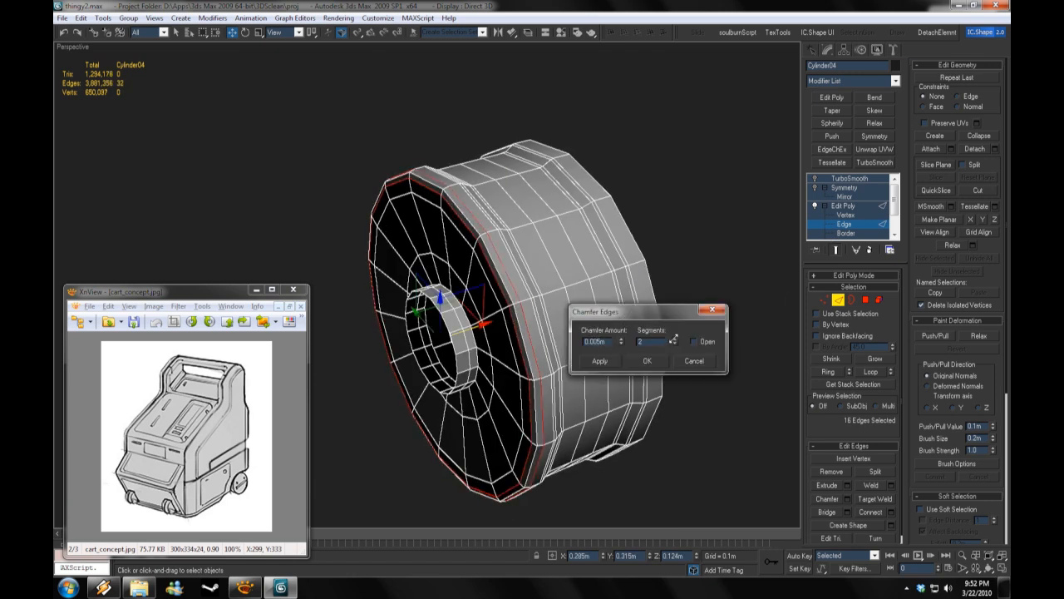
click(649, 363)
click(654, 321)
Step: Select the cap polygon on the wheel's outer side and inset it to form a narrow rim
alt+middle_drag(654, 321, 532, 301)
scroll(874, 216, down, 1)
click(865, 216)
alt+middle_drag(599, 287, 577, 248)
click(519, 302)
click(684, 422)
click(622, 281)
click(995, 105)
click(654, 372)
click(717, 354)
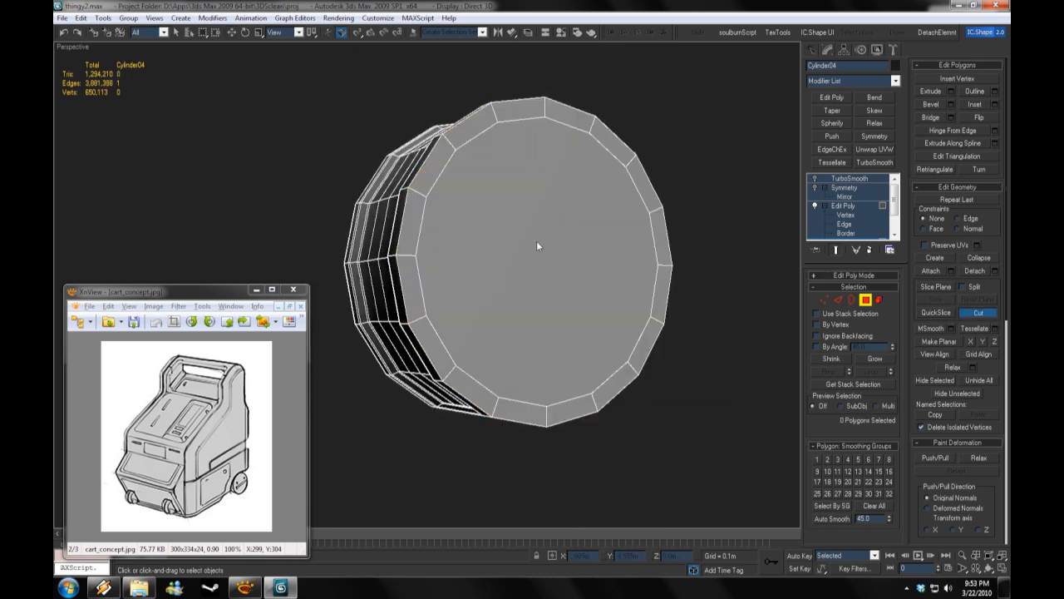
Step: Inset the outer cap polygon again by 0.08 m to form a small centre circle
alt+middle_drag(582, 291, 532, 292)
drag(895, 206, 897, 218)
click(605, 274)
click(994, 105)
drag(706, 346, 707, 85)
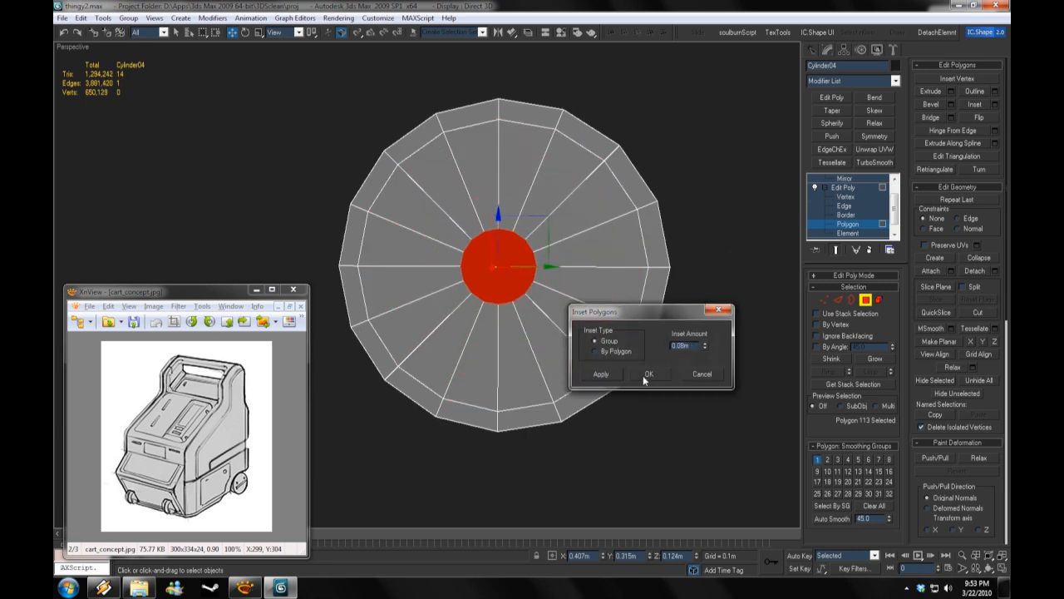
click(647, 374)
Step: Remove the vertices on one side of the centre circle and rotate the remaining arc about -16 degrees about X
key(1)
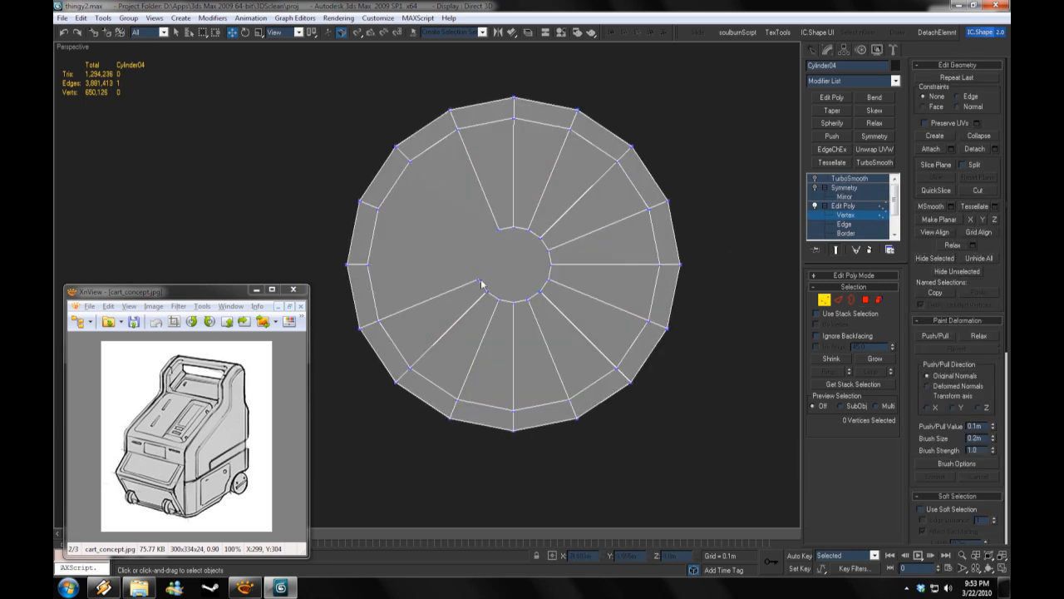
alt+middle_drag(554, 358, 689, 323)
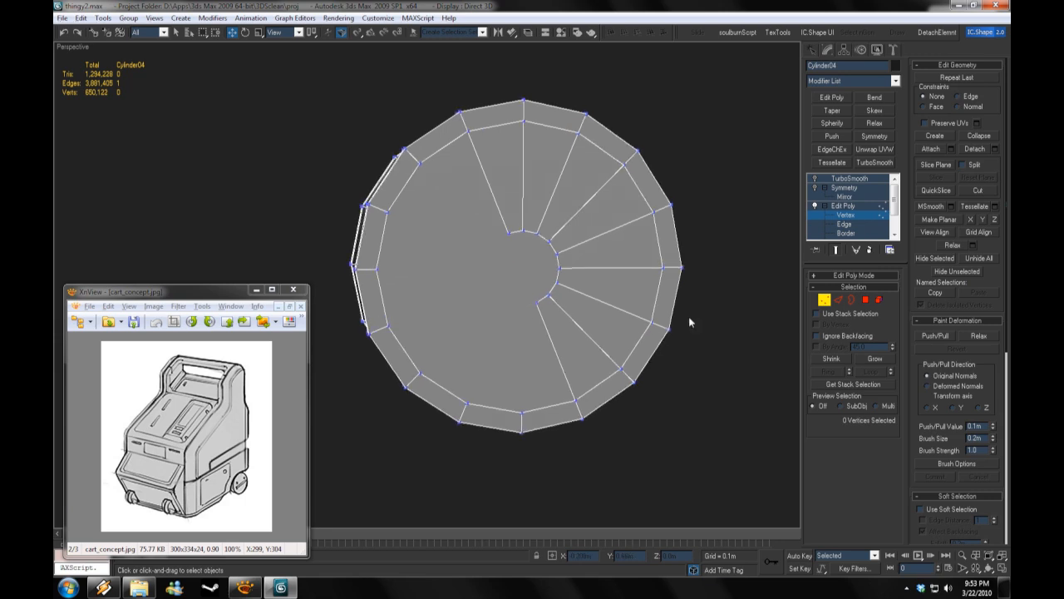
key(2)
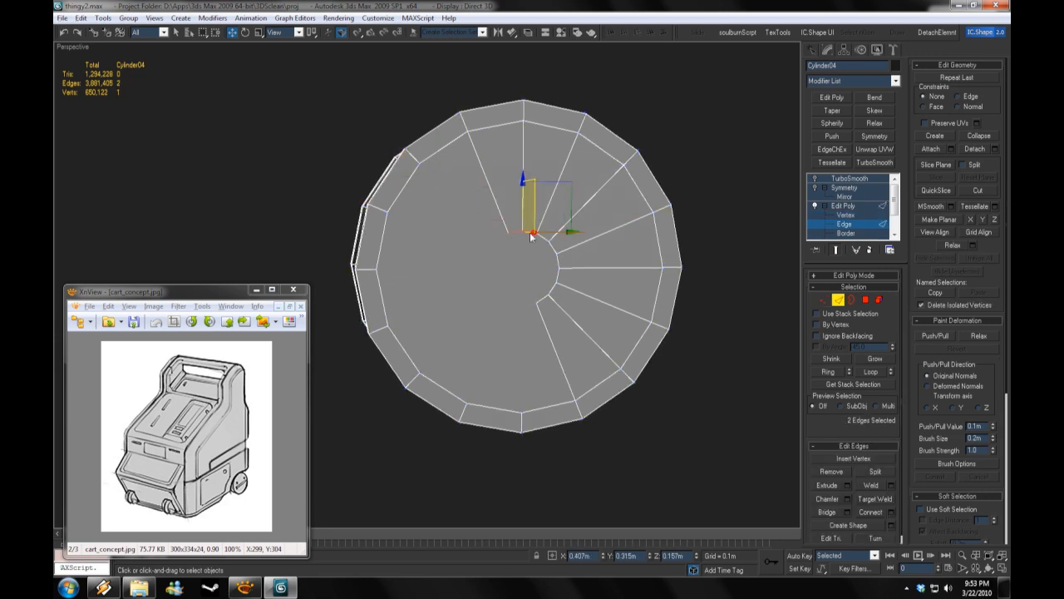
key(1)
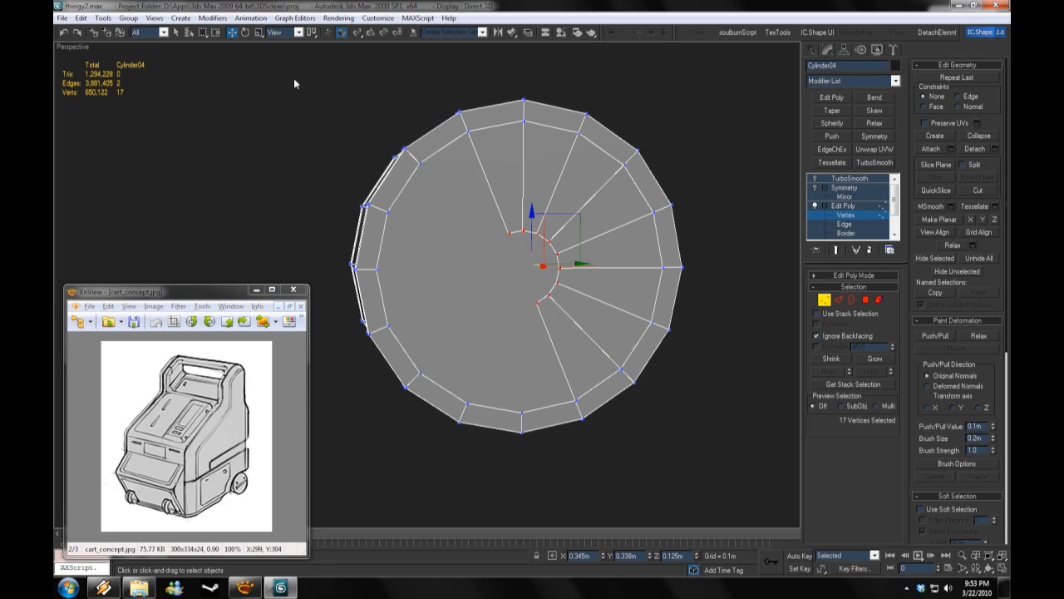
key(shift+z)
drag(488, 248, 486, 258)
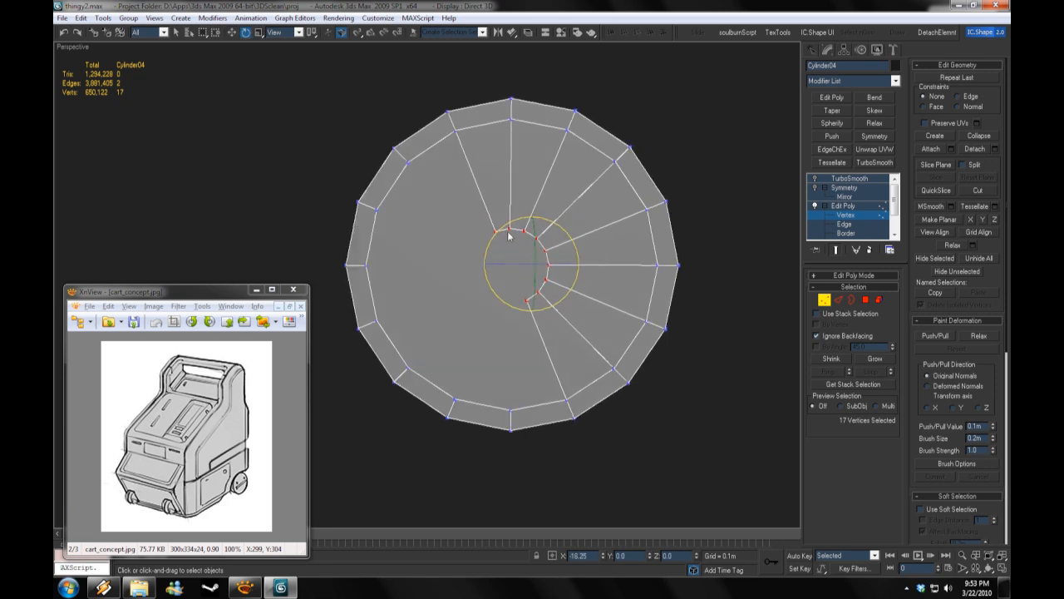
click(844, 225)
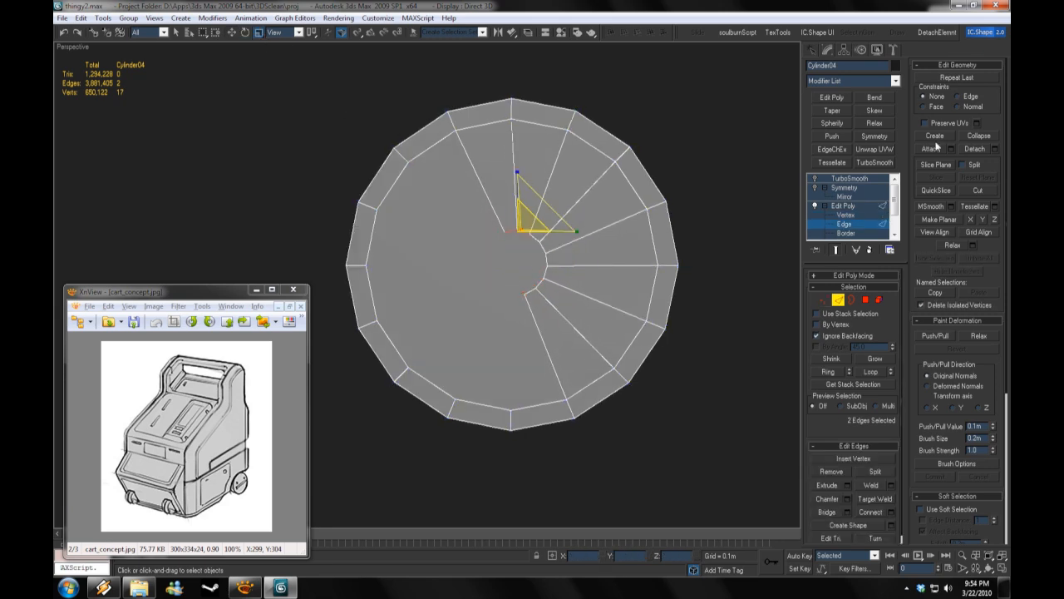
Step: Create two edges joining the ends of the centre arc to the rim, outlining a round-ended slot
click(845, 216)
click(930, 139)
key(2)
click(930, 139)
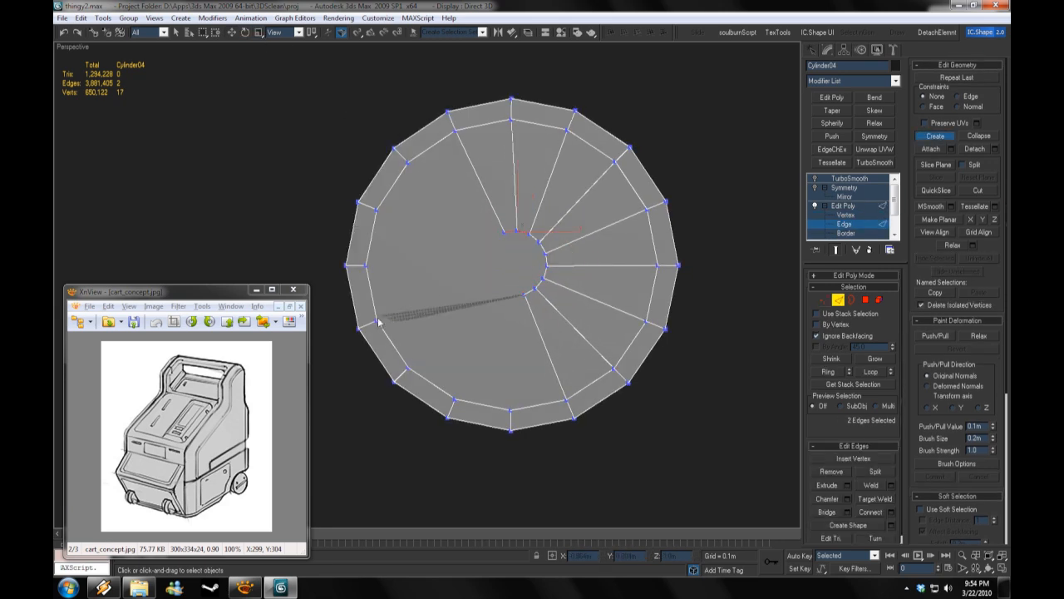
click(845, 217)
Step: Deselect the stray vertices around the hub on the wheel's inner side and move its open border along X
alt+middle_drag(547, 263, 657, 312)
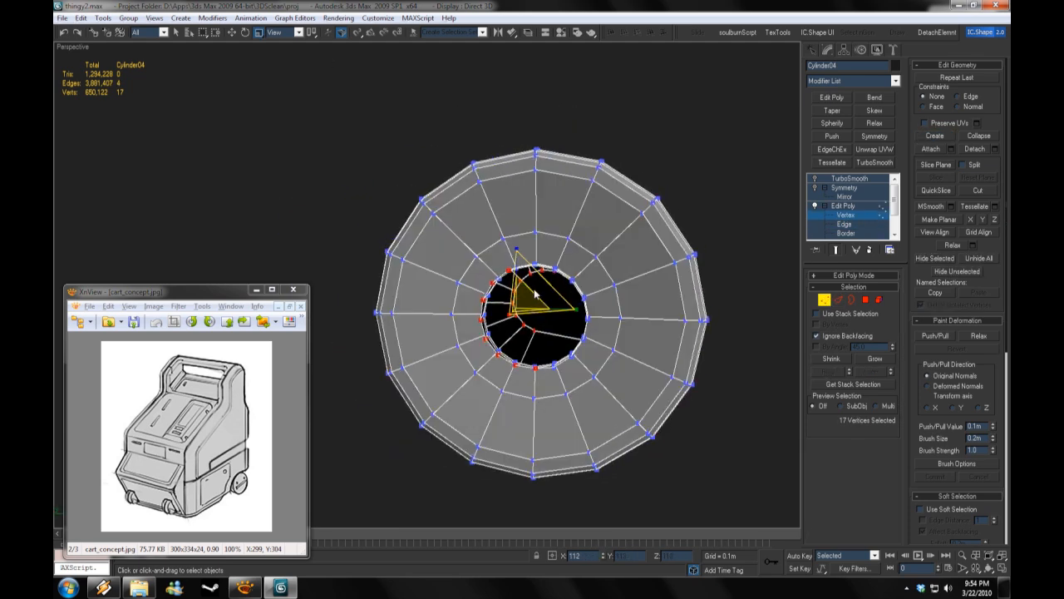
alt+middle_drag(576, 317, 499, 335)
alt+drag(424, 237, 501, 397)
alt+middle_drag(501, 396, 672, 316)
key(3)
click(518, 325)
key(w)
shift+drag(531, 319, 514, 319)
alt+middle_drag(636, 320, 582, 335)
click(860, 225)
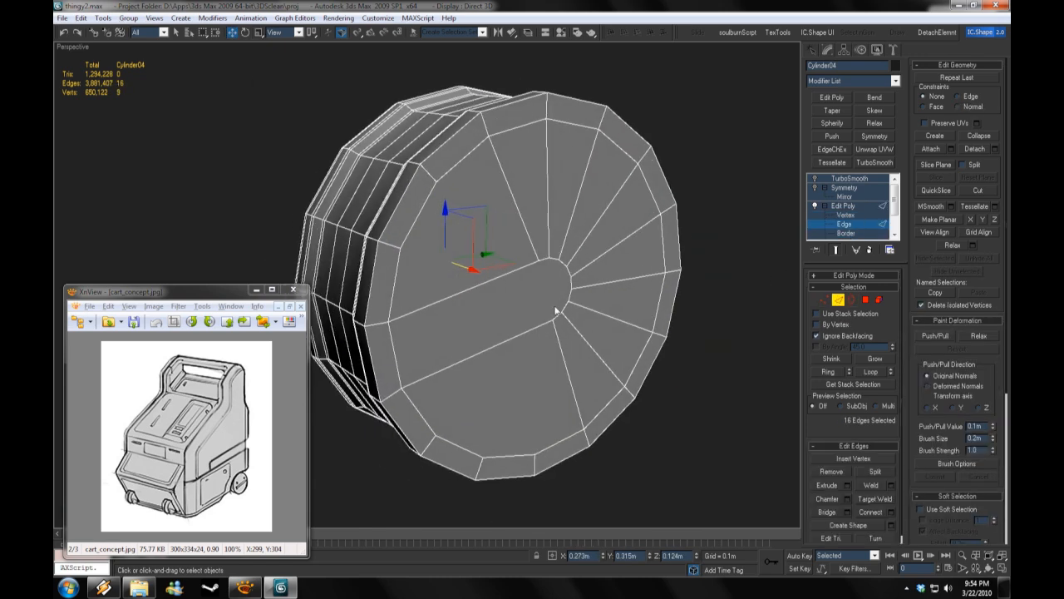
alt+middle_drag(445, 332, 499, 314)
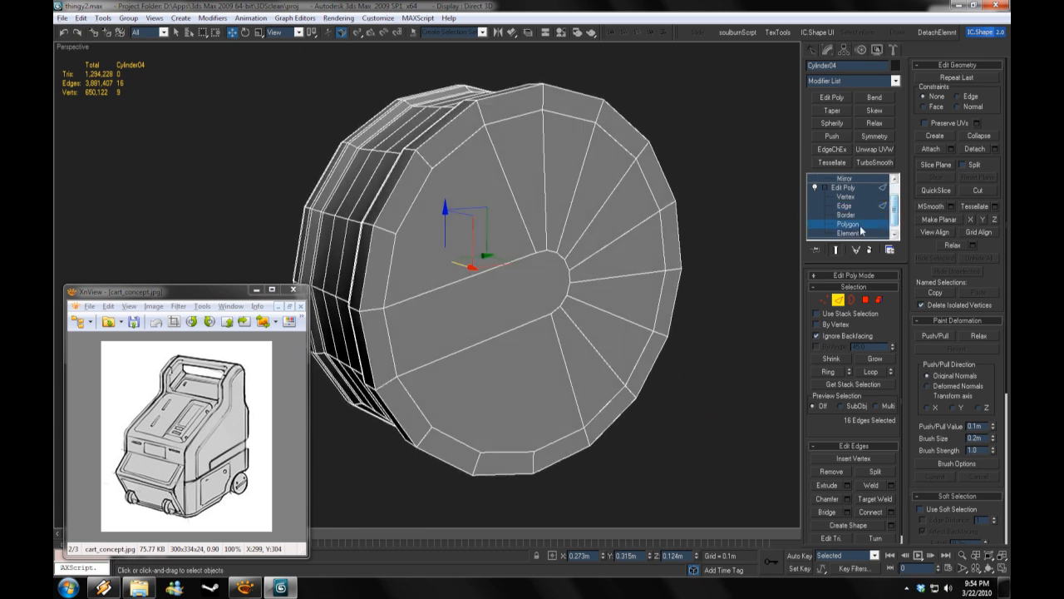
click(861, 226)
click(406, 413)
ctrl+click(451, 449)
ctrl+click(504, 463)
ctrl+click(516, 434)
ctrl+click(560, 449)
ctrl+click(609, 414)
click(719, 439)
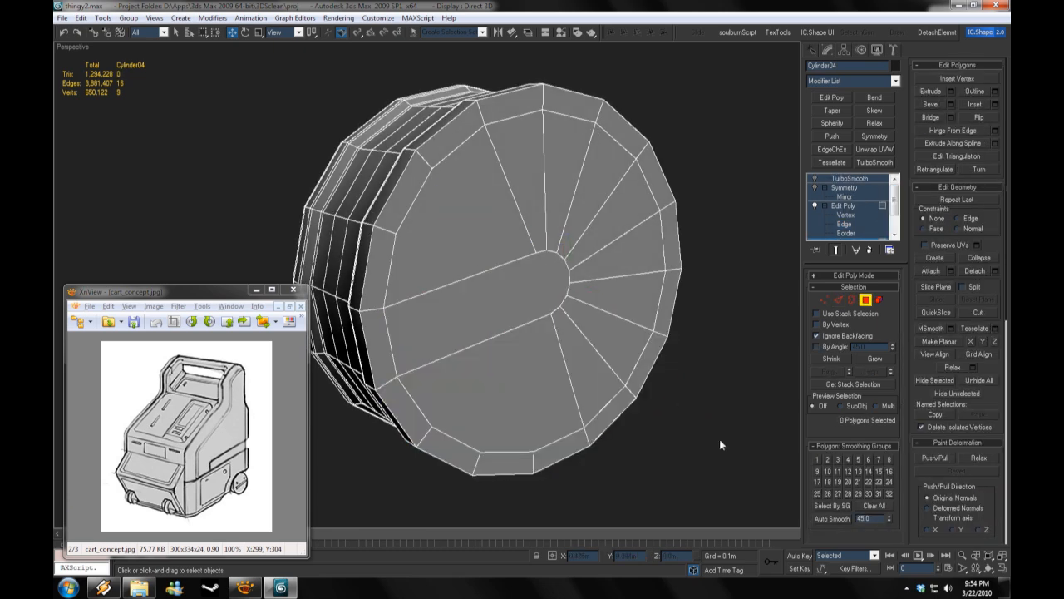
Step: Create edges across the slot's rounded end, linking its opposite vertices
click(860, 225)
click(945, 139)
alt+middle_drag(559, 276, 514, 278)
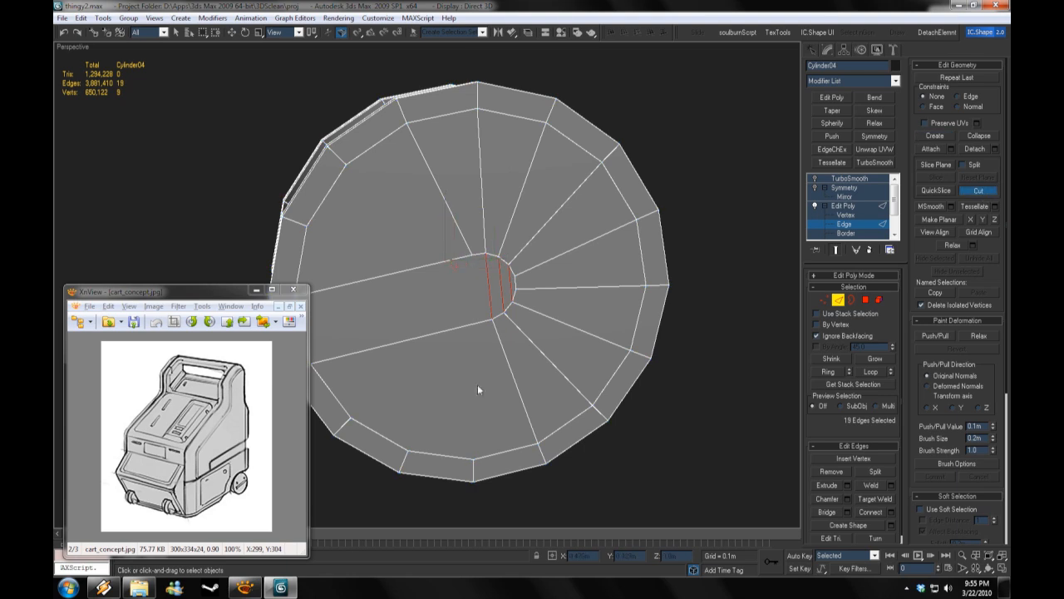
Step: Cut edges across the slot and out to the rim, splitting the large polygons of the wheel's outer face
key(ctrl+z)
middle_drag(504, 416, 519, 366)
click(488, 202)
click(488, 272)
middle_drag(476, 255, 500, 271)
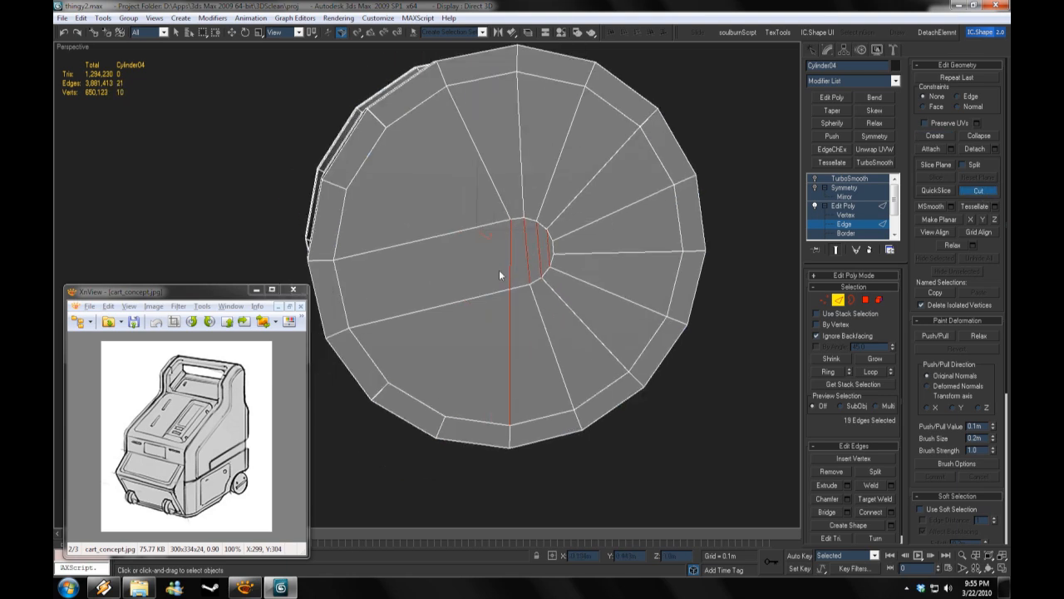
click(444, 415)
click(984, 192)
click(706, 358)
Step: Select all polygons of the wheel's outer face except those inside the slot
alt+middle_drag(619, 396, 748, 305)
drag(897, 209, 896, 217)
click(847, 225)
click(370, 356)
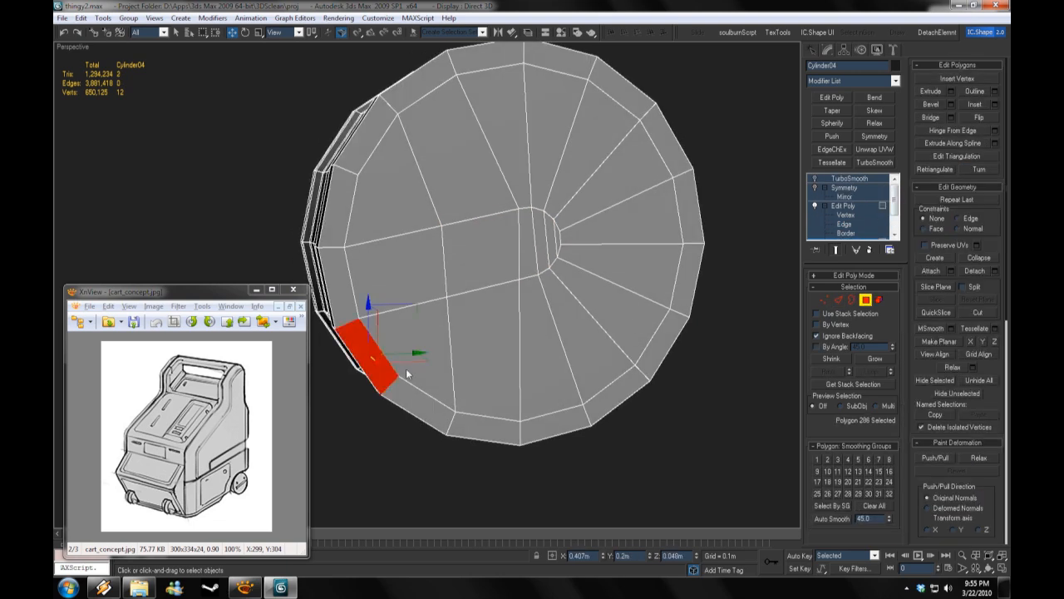
ctrl+click(422, 404)
ctrl+click(407, 358)
ctrl+click(340, 290)
mouse_move(347, 242)
ctrl+mouse_down()
mouse_move(417, 96)
mouse_move(623, 104)
mouse_move(519, 341)
mouse_move(656, 353)
ctrl+mouse_up()
alt+middle_drag(663, 227, 716, 219)
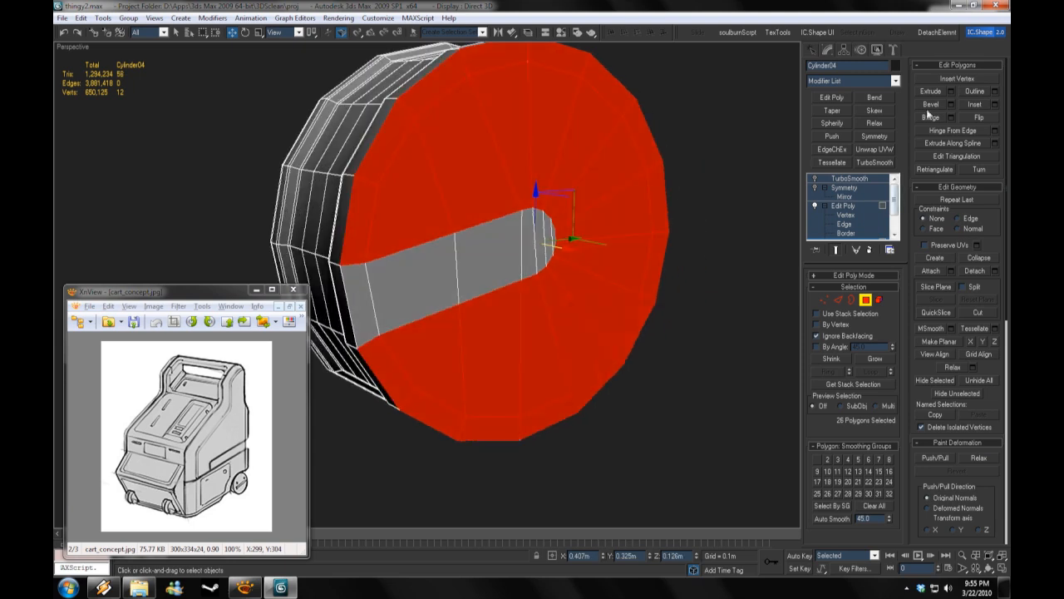
Step: Bevel the selected front-face polygons around the wheel's slot to form a narrow sloped outer rim
click(951, 104)
drag(706, 342, 706, 334)
drag(705, 367, 707, 378)
click(651, 385)
click(703, 374)
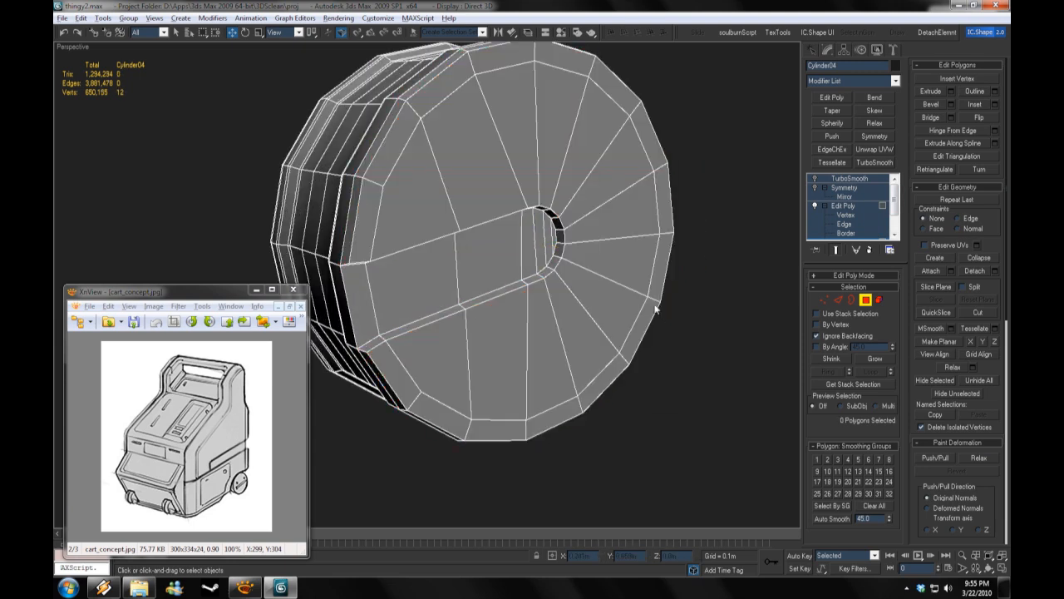
Step: Examine the bevelled wheel from several sides and check an edge loop on its front face
alt+middle_drag(690, 321, 732, 314)
click(854, 206)
click(850, 179)
click(816, 179)
click(728, 284)
click(611, 266)
click(845, 223)
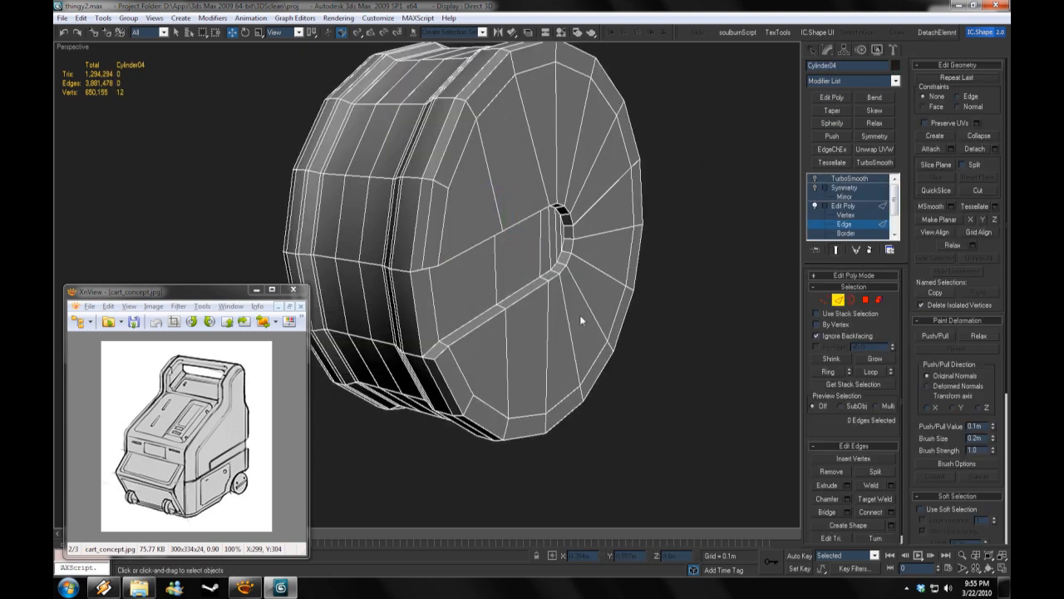
alt+middle_drag(580, 314, 547, 353)
double_click(545, 357)
click(707, 292)
Step: Auto-smooth all polygons of the wheel with a threshold of 45
click(850, 207)
scroll(863, 232, down, 1)
click(862, 234)
key(ctrl+a)
click(838, 517)
click(719, 366)
Step: Turn off edged faces and enable the wheel's Symmetry and TurboSmooth modifiers
right_click(75, 48)
click(104, 99)
alt+middle_drag(437, 230, 498, 234)
click(850, 179)
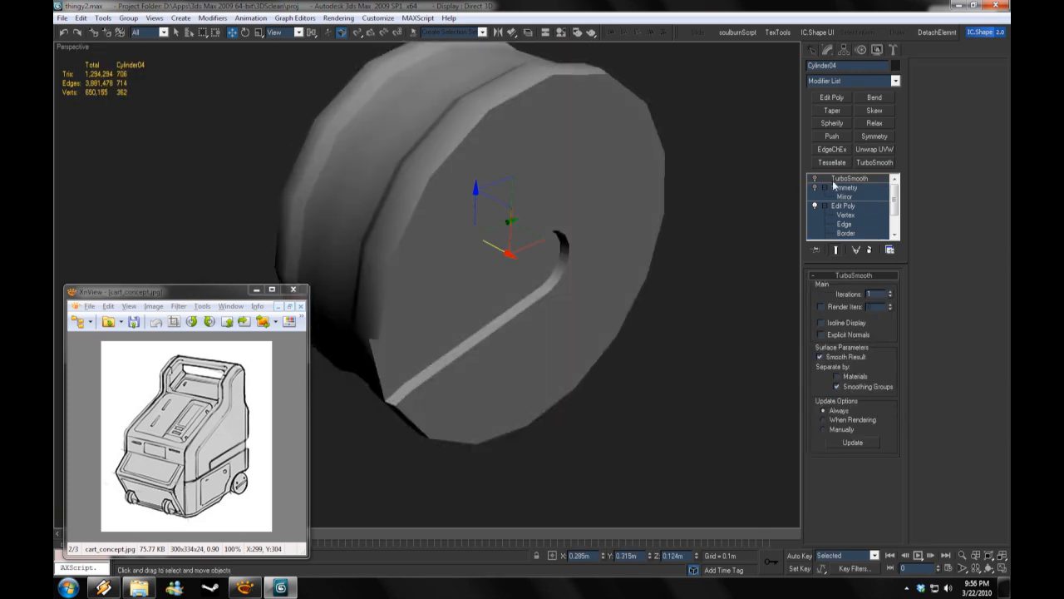
click(815, 188)
click(814, 179)
alt+middle_drag(569, 322, 614, 296)
Step: Show edged faces and assign smoothing group 1 to the floor polygon at the slot's open outer end
right_click(69, 48)
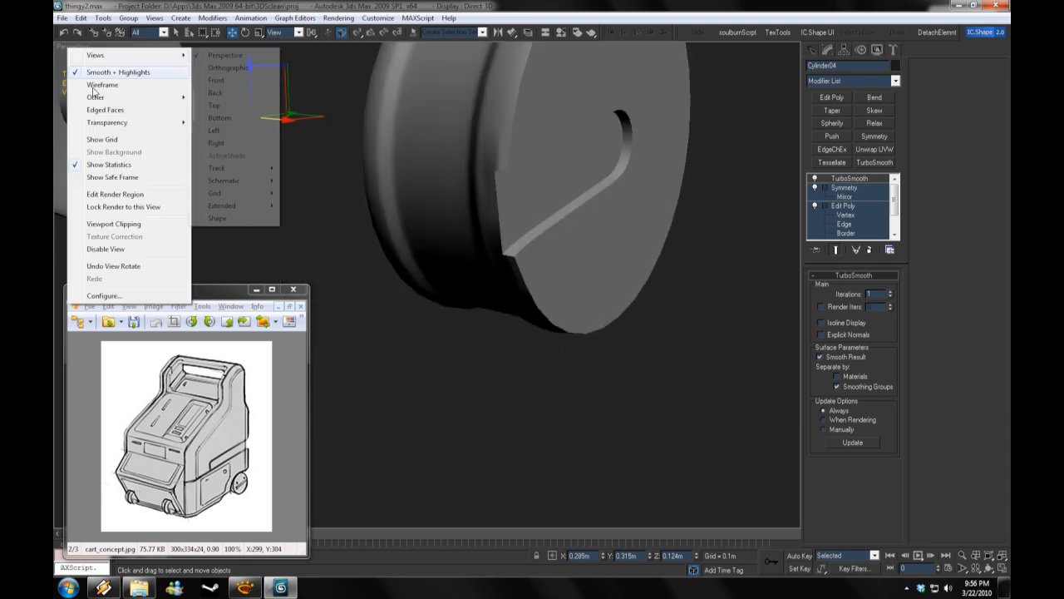
click(105, 110)
scroll(492, 231, up, 5)
middle_drag(492, 231, 497, 318)
click(814, 179)
drag(895, 199, 897, 208)
click(848, 233)
click(454, 277)
click(490, 278)
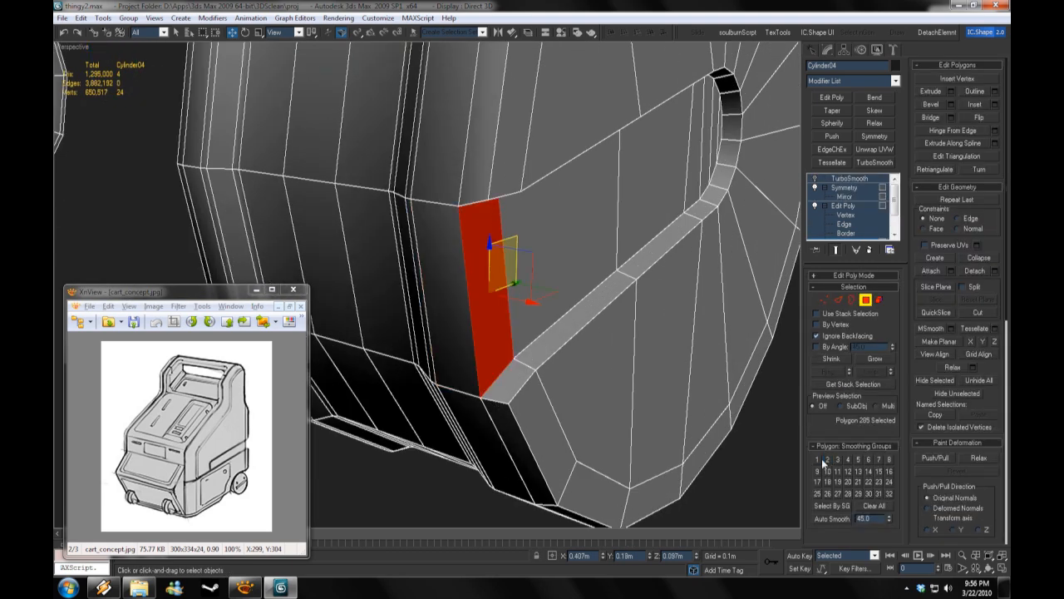
click(820, 460)
click(782, 453)
Step: Assign smoothing group 1 to the upper side-wall polygon at the slot's open outer end
click(846, 178)
mouse_move(568, 268)
alt+middle_down()
mouse_move(546, 290)
mouse_move(537, 359)
alt+middle_up()
click(870, 238)
click(438, 155)
click(430, 136)
click(450, 166)
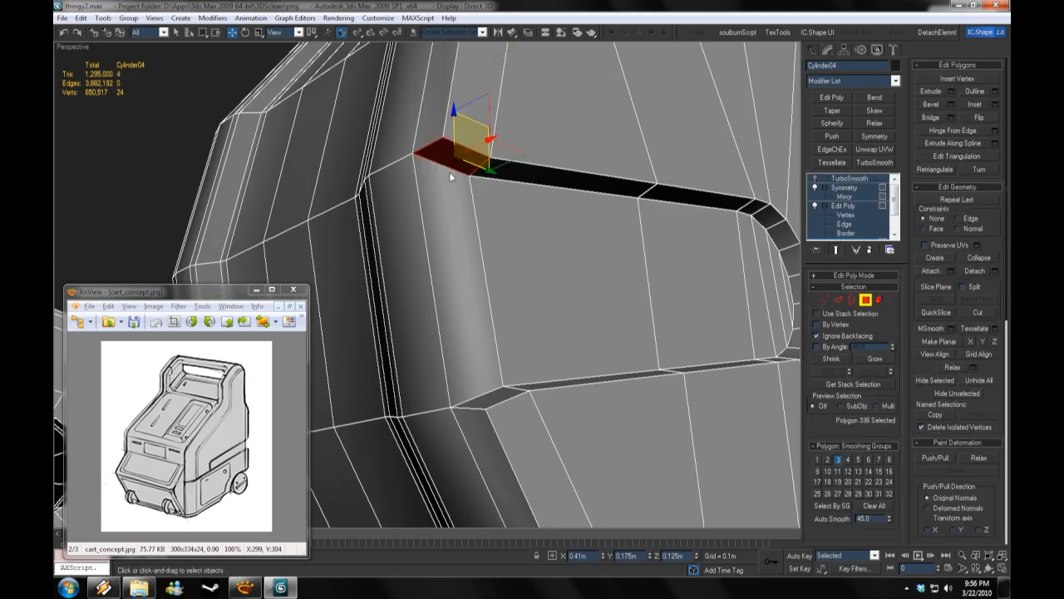
click(820, 459)
click(417, 286)
Step: Enable the wheel's TurboSmooth and add a second TurboSmooth modifier on top of it
click(845, 179)
click(815, 179)
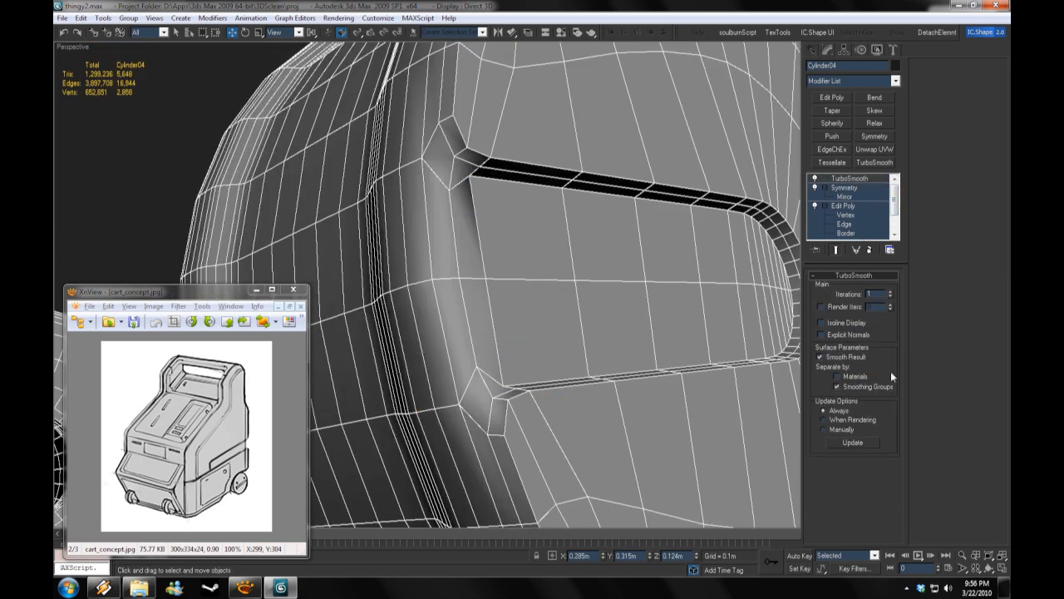
click(879, 162)
Step: Turn off edged faces and set the wheel's top TurboSmooth to 2 iterations
click(149, 149)
right_click(71, 47)
click(142, 112)
click(573, 274)
click(890, 292)
click(690, 384)
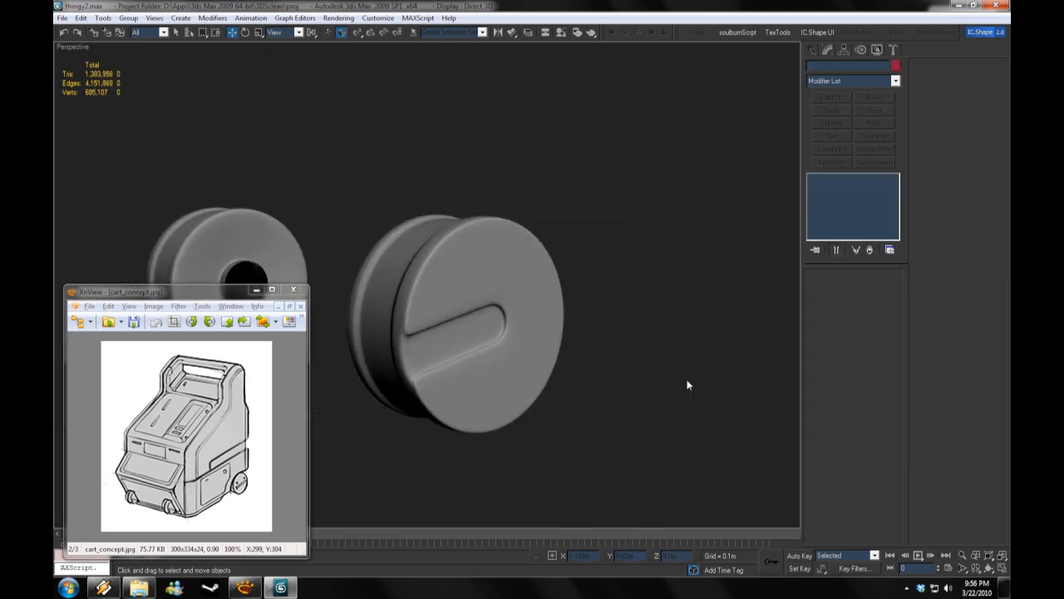
Step: Unhide all hidden parts of the cart
alt+middle_drag(689, 383, 623, 350)
right_click(619, 346)
click(649, 292)
Step: Try to scale the wheel, then undo the changes
scroll(557, 356, up, 6)
click(555, 355)
click(259, 33)
middle_drag(286, 286, 316, 274)
drag(315, 271, 380, 276)
key(ctrl+z)
key(ctrl+z)
Step: Turn off the Symmetry modifier on the ribbed tire
click(844, 197)
click(815, 198)
drag(542, 363, 557, 371)
alt+middle_drag(566, 369, 622, 362)
click(844, 188)
click(697, 313)
Step: Scale the slotted wheel disc slightly narrower along X
scroll(696, 313, down, 8)
alt+middle_drag(515, 325, 516, 259)
scroll(307, 273, up, 3)
click(307, 273)
scroll(516, 259, up, 4)
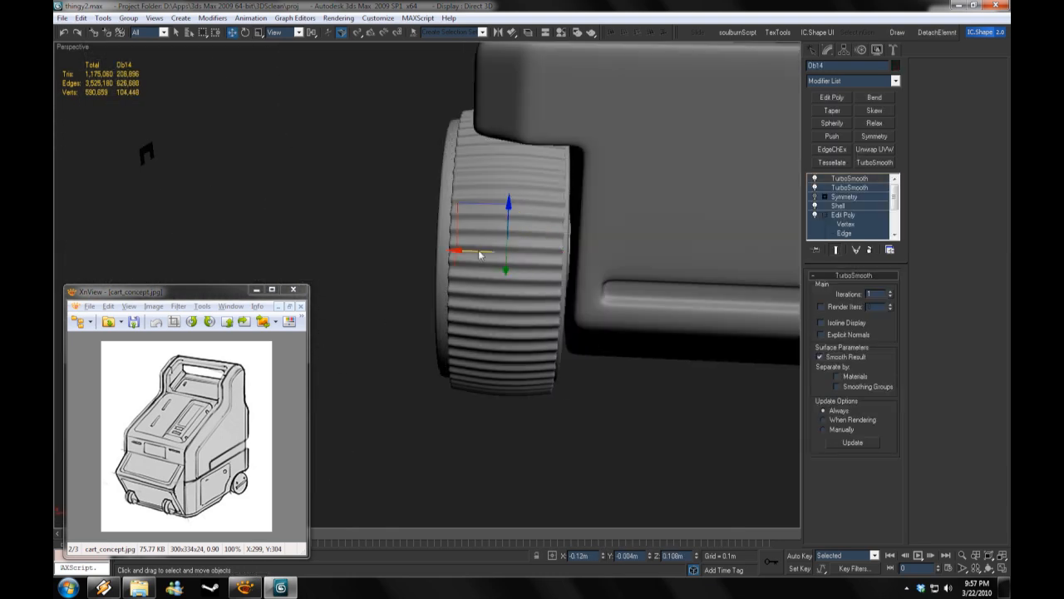
click(442, 259)
middle_drag(427, 265, 316, 253)
key(r)
drag(780, 253, 774, 260)
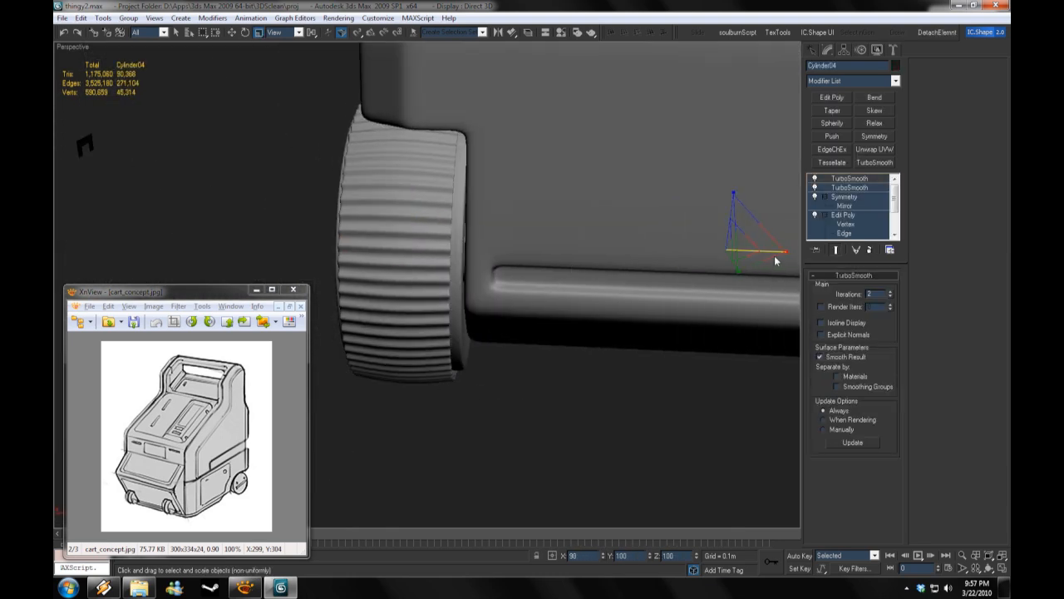
Step: Scale the ribbed tire slightly narrower along X
click(422, 246)
drag(456, 241, 450, 245)
alt+middle_drag(450, 244, 561, 287)
click(591, 307)
click(475, 280)
Step: Select the cart parts around the wheels and hide them, leaving the large wheels on display
alt+middle_drag(780, 239, 582, 274)
click(366, 311)
click(242, 213)
click(496, 344)
alt+middle_drag(496, 344, 541, 260)
scroll(527, 415, up, 4)
click(523, 343)
key(w)
ctrl+click(541, 262)
right_click(624, 418)
click(650, 386)
Step: Select the ribbed tire and adjust its scale slightly
alt+middle_drag(640, 378, 557, 284)
click(567, 281)
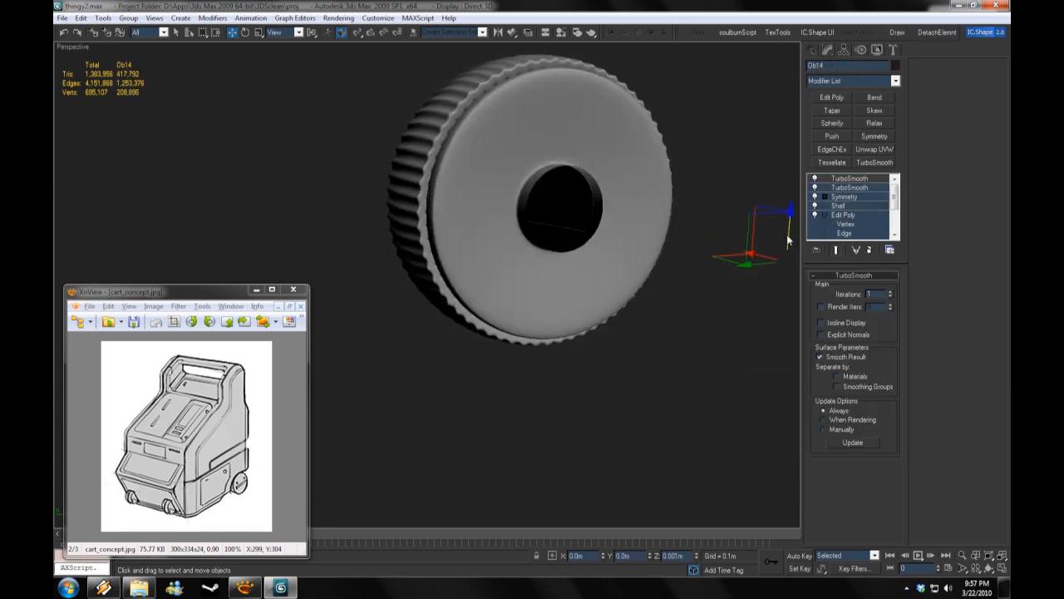
click(258, 32)
drag(766, 246, 770, 240)
click(703, 357)
alt+middle_drag(704, 357, 638, 306)
Step: Correct the X position of the tire's Symmetry mirror plane so the mirrored tire lines up with the opposite wheel
click(638, 306)
click(856, 198)
click(825, 197)
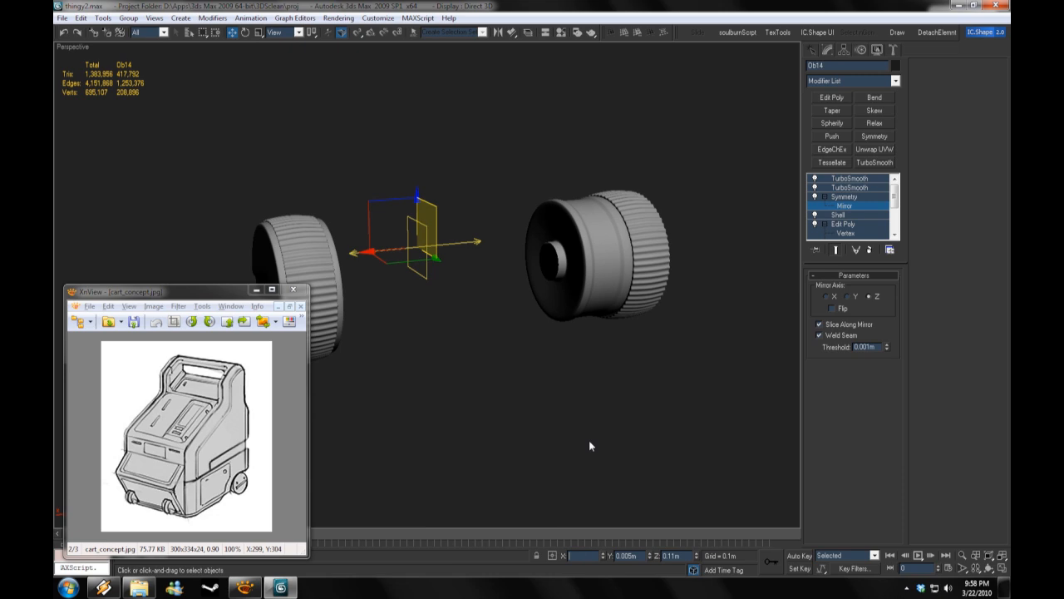
key(Return)
click(853, 178)
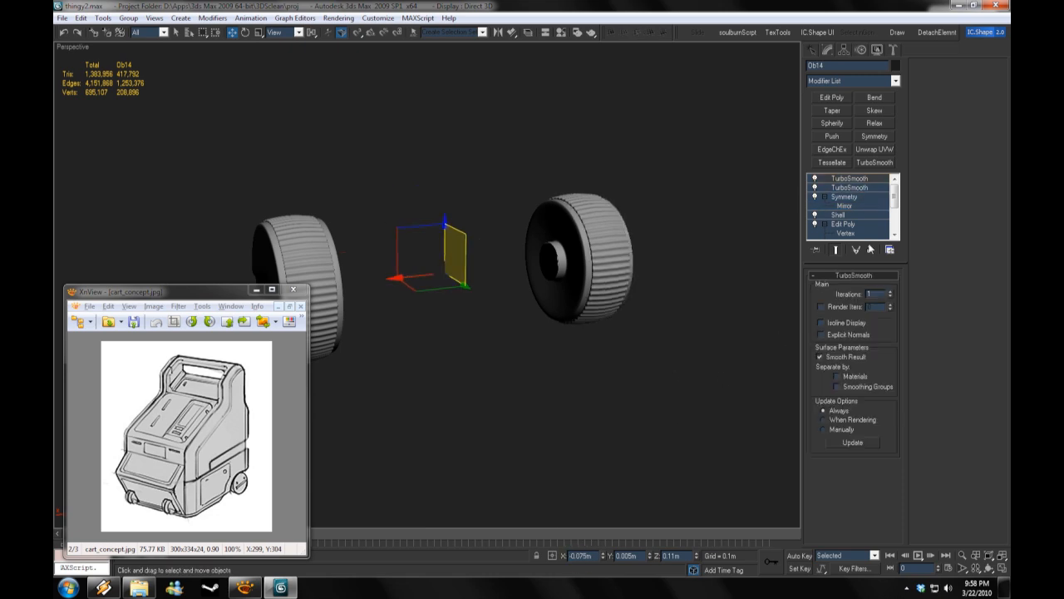
click(707, 376)
click(609, 293)
Step: Unhide all objects to bring back the whole cart
click(464, 328)
right_click(465, 327)
click(497, 279)
alt+middle_drag(499, 287, 639, 413)
scroll(538, 354, down, 4)
scroll(639, 413, down, 3)
Step: Select the unneeded objects that reappeared around the cart and hide them
click(539, 259)
right_click(539, 259)
click(581, 229)
alt+middle_drag(594, 249, 682, 249)
drag(711, 213, 591, 405)
right_click(595, 379)
right_click(678, 174)
click(700, 142)
Step: Hide the one remaining unneeded object so only the finished cart parts are displayed
alt+middle_drag(686, 286, 592, 339)
scroll(589, 316, up, 4)
scroll(588, 317, down, 2)
click(325, 462)
right_click(324, 462)
click(359, 430)
alt+middle_drag(548, 432, 568, 441)
Step: Select the cart's main body and hide all unselected objects
click(812, 50)
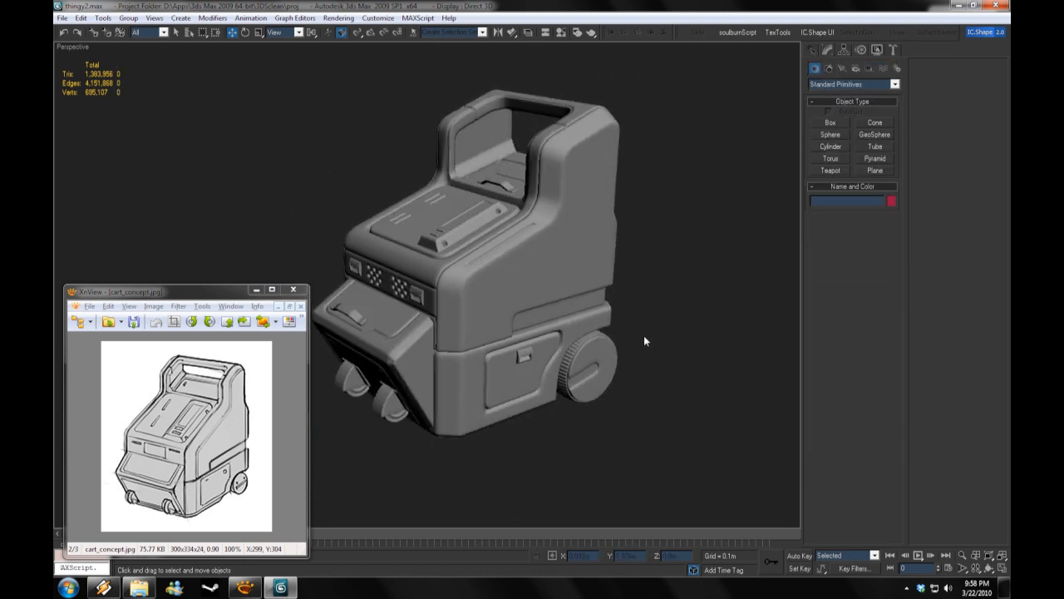
click(595, 298)
right_click(686, 284)
click(702, 243)
alt+middle_drag(698, 287, 526, 311)
scroll(526, 311, up, 3)
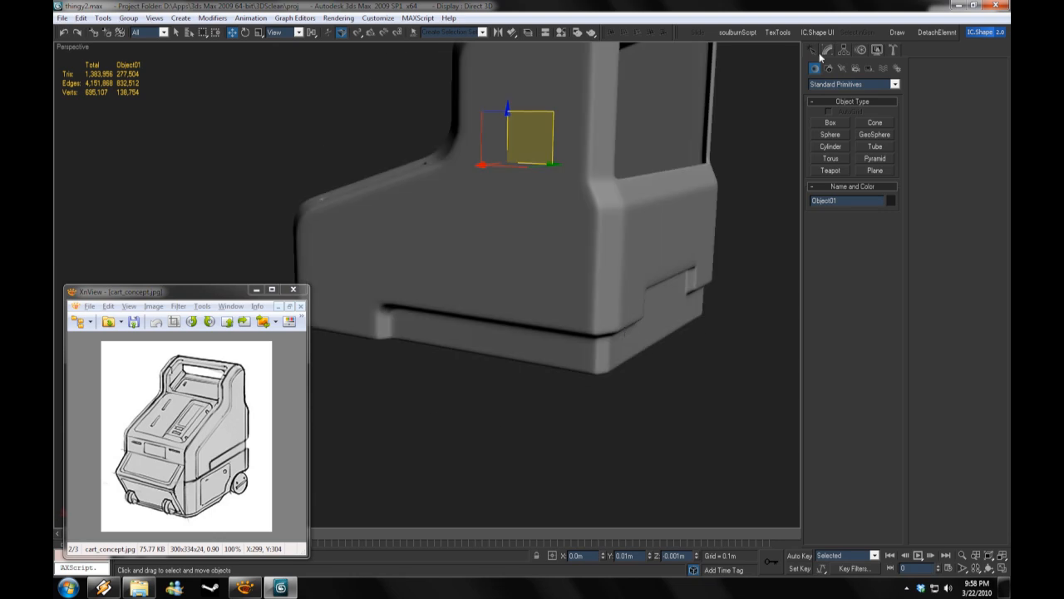
Step: Turn off both TurboSmooth modifiers on the body and edit its edges with edged faces shown
click(826, 51)
click(816, 187)
click(816, 178)
click(844, 224)
right_click(70, 48)
click(96, 112)
alt+middle_drag(420, 334, 404, 329)
middle_drag(547, 388, 653, 391)
alt+drag(358, 250, 463, 348)
alt+middle_drag(466, 353, 430, 394)
click(371, 314)
alt+middle_drag(632, 369, 456, 322)
alt+click(445, 302)
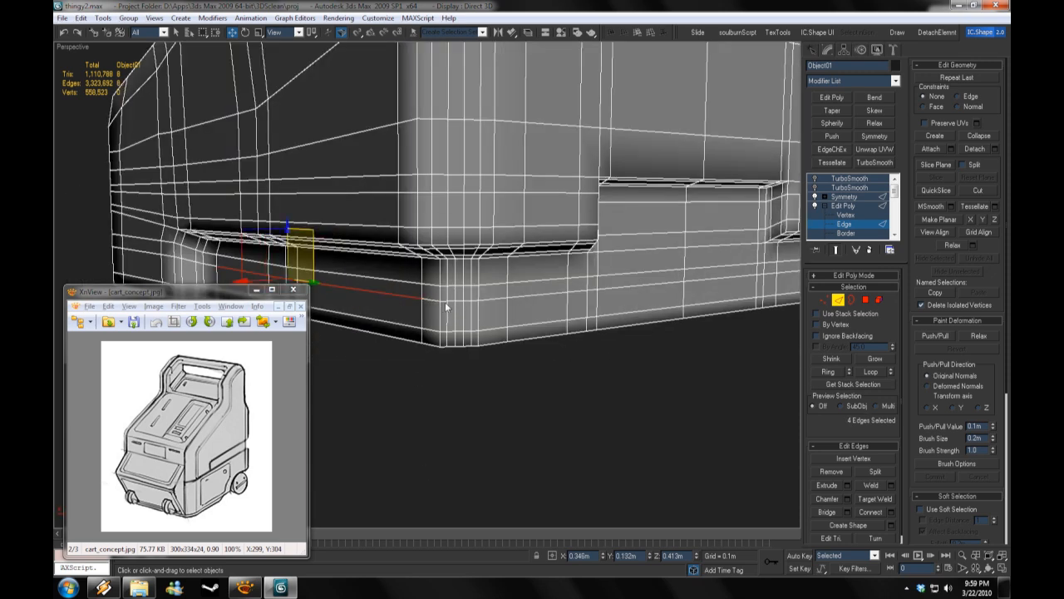
scroll(518, 440, down, 4)
alt+middle_drag(518, 439, 615, 436)
Step: In the Edit Poly below the Shell modifier, select the edges along the lower groove around the corner and create shape S from them
click(830, 204)
click(825, 205)
click(835, 223)
key(1)
scroll(825, 225, down, 1)
key(2)
double_click(442, 323)
middle_drag(387, 321, 513, 319)
alt+drag(335, 200, 472, 333)
alt+middle_drag(472, 333, 570, 388)
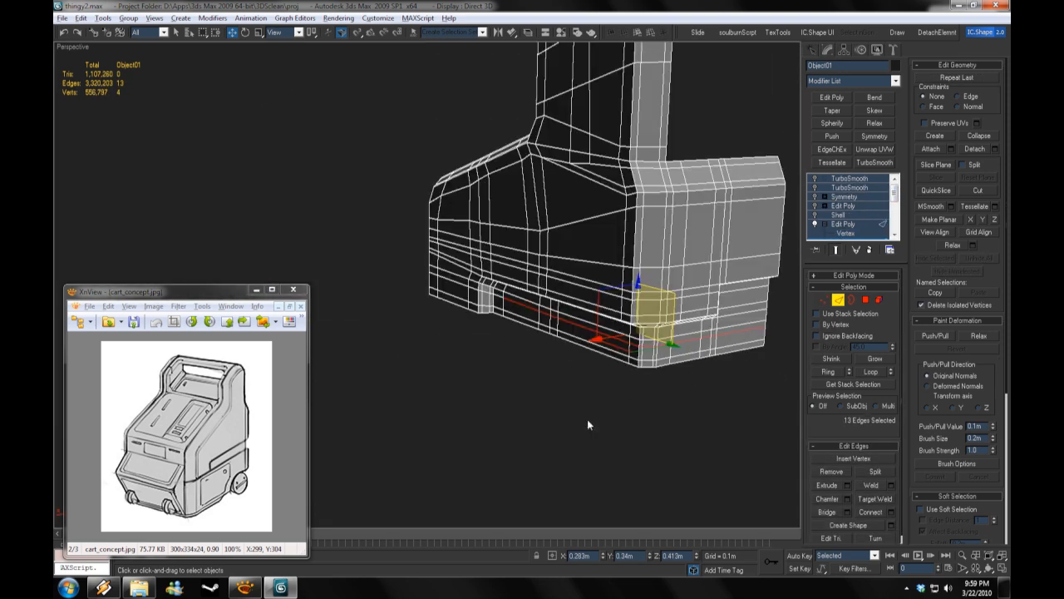
alt+middle_drag(671, 387, 664, 380)
scroll(840, 391, down, 1)
click(848, 518)
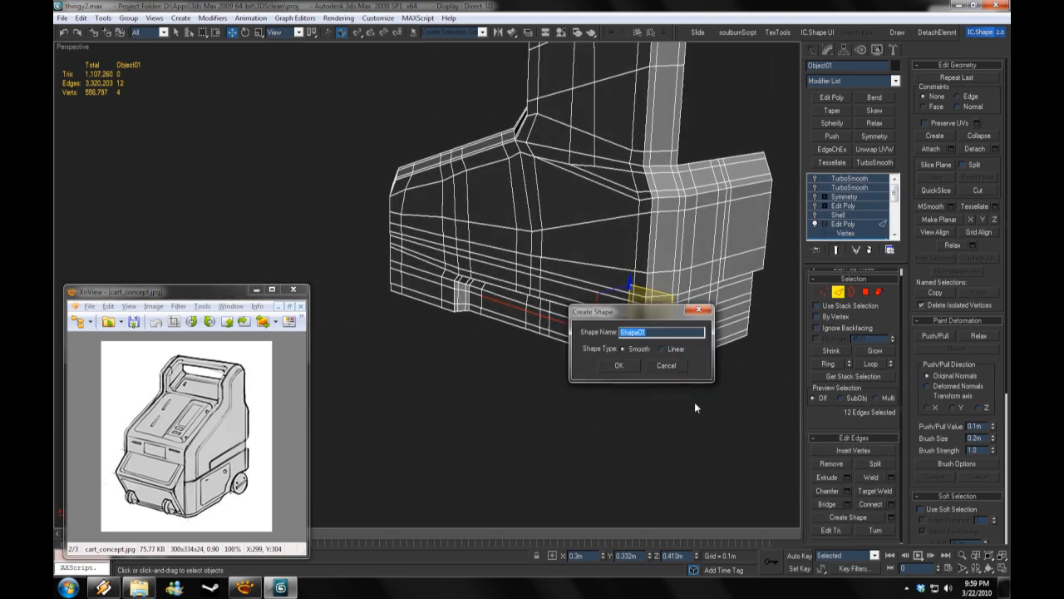
click(664, 365)
Step: Turn the body's Shell, upper Edit Poly, Symmetry and both TurboSmooth modifiers back on
click(838, 214)
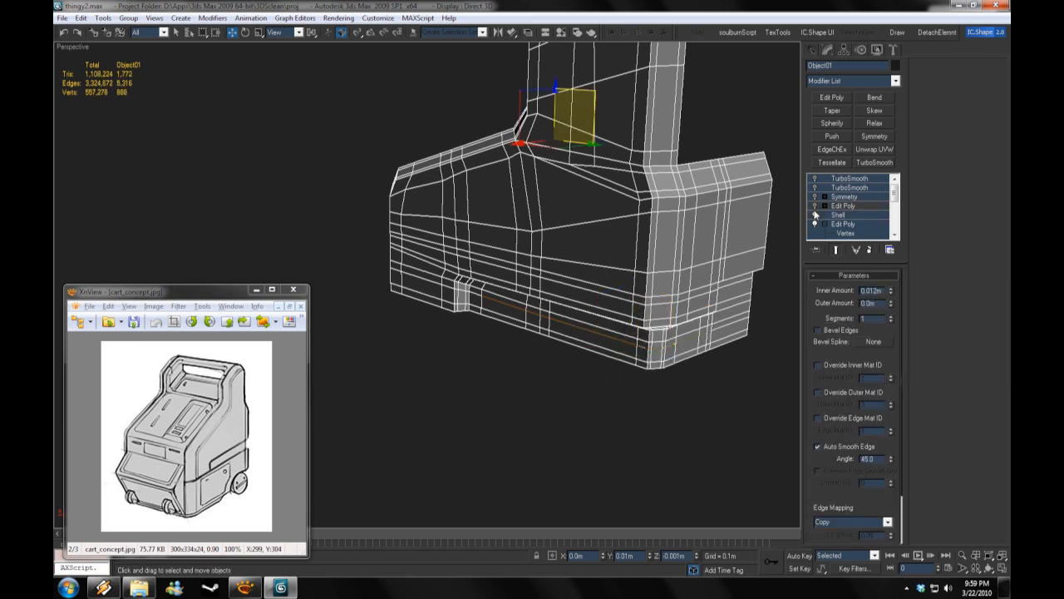
click(815, 205)
click(815, 197)
click(814, 189)
click(815, 178)
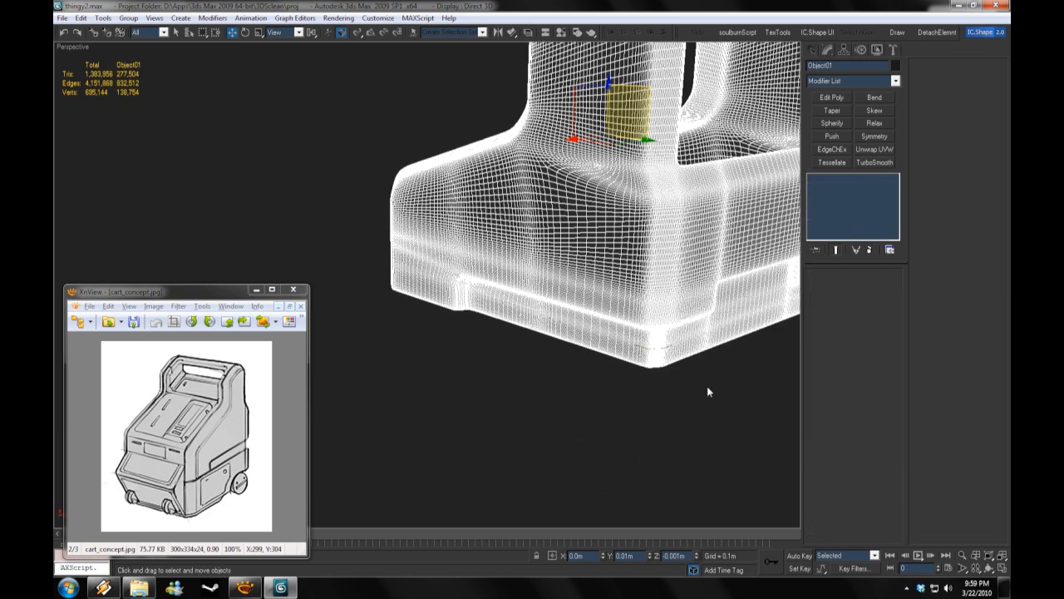
Step: Hide the cart's body and select the spline extracted from its edges
click(610, 383)
alt+middle_drag(610, 382, 636, 222)
click(637, 220)
key(alt+h)
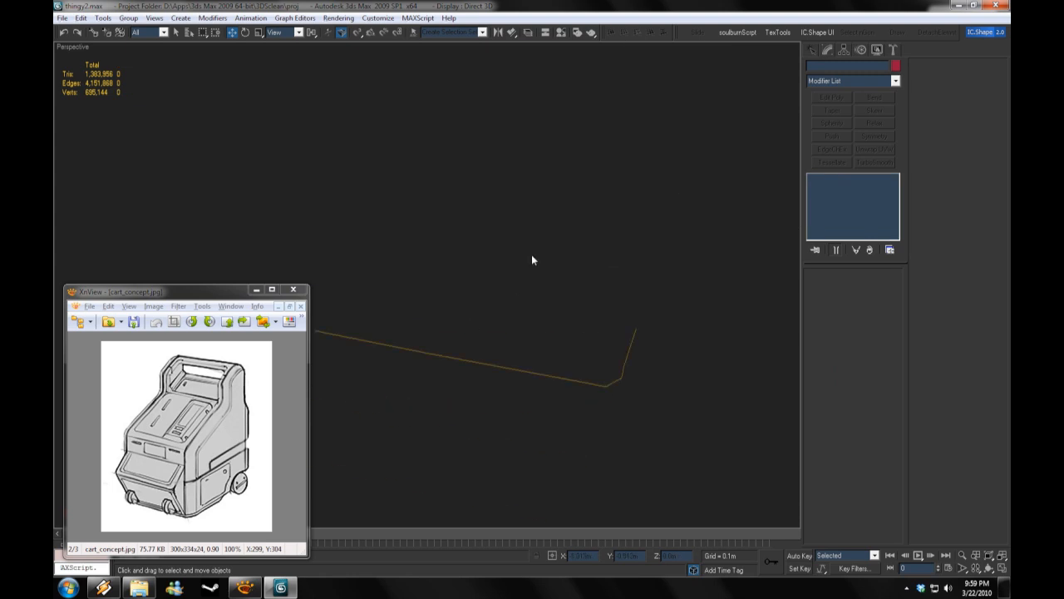
click(529, 371)
right_click(70, 48)
alt+middle_drag(507, 333, 526, 297)
scroll(525, 297, up, 3)
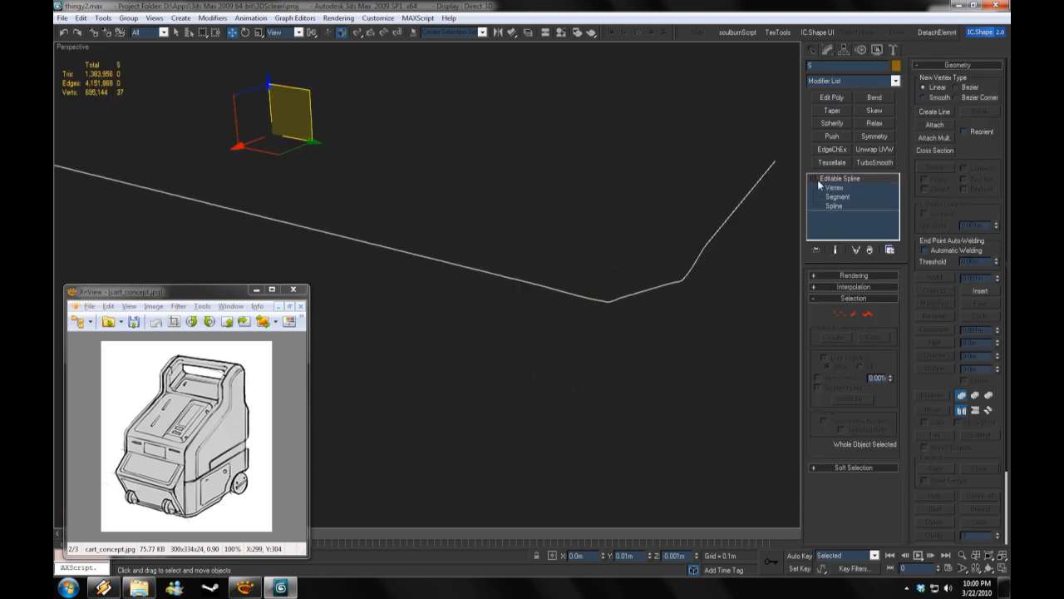
Step: Delete the spline's surplus vertices and smooth the remaining corner vertices into a rounded bend
click(822, 187)
click(613, 298)
alt+middle_drag(704, 246, 727, 272)
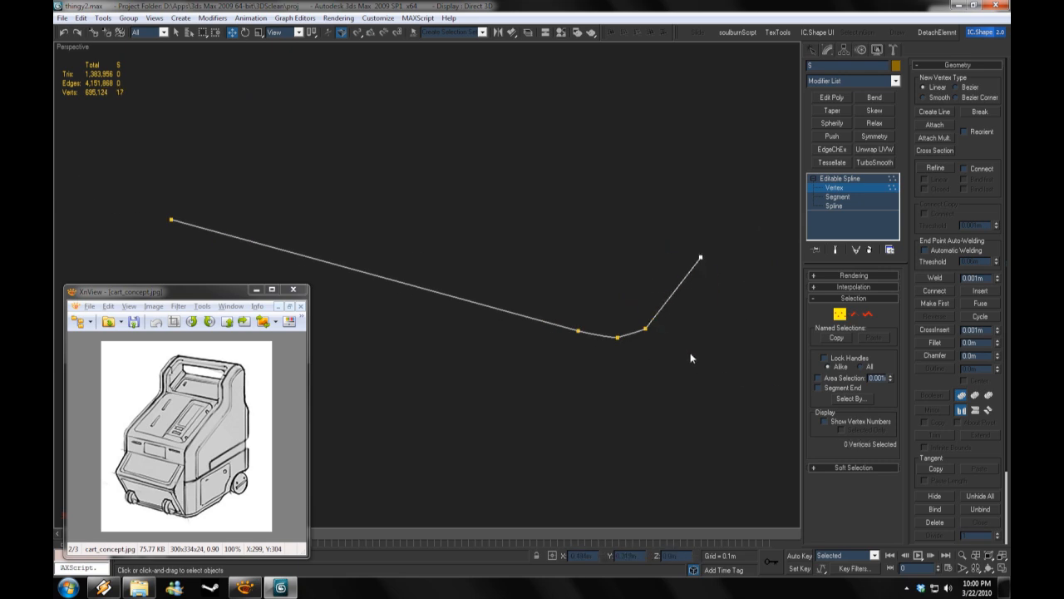
click(613, 248)
middle_drag(621, 247, 552, 341)
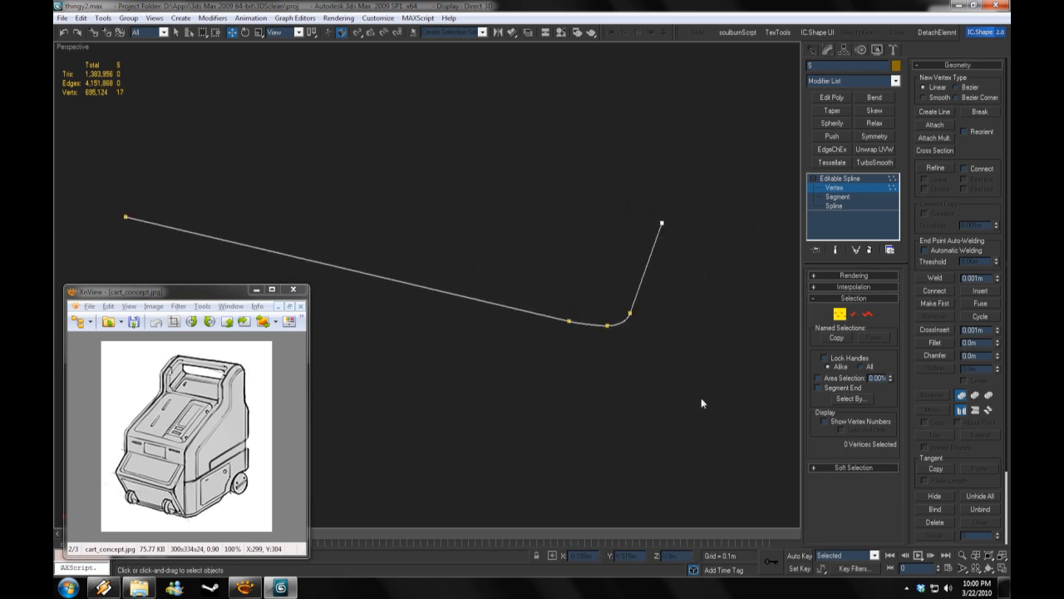
Step: Display the spline as a radial tube in the viewport
click(853, 276)
click(845, 294)
click(113, 114)
middle_drag(704, 353, 714, 398)
click(815, 295)
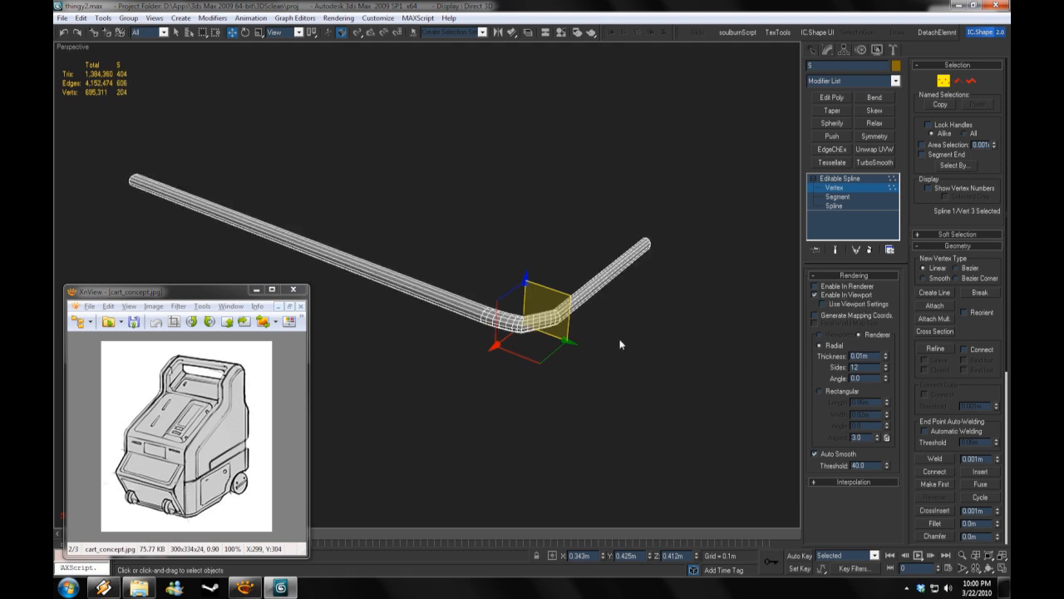
Step: Remove the middle vertex from the spline's corner, with the tube display switched off while editing and on again for the result
scroll(532, 333, up, 3)
click(835, 298)
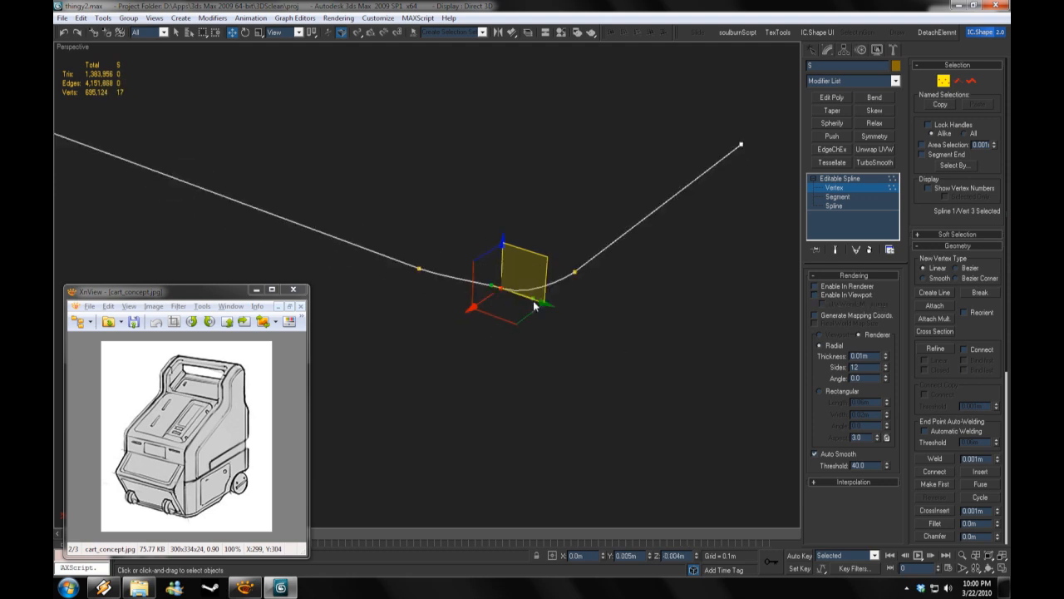
click(528, 336)
click(816, 294)
alt+middle_drag(604, 384, 697, 353)
scroll(428, 308, up, 4)
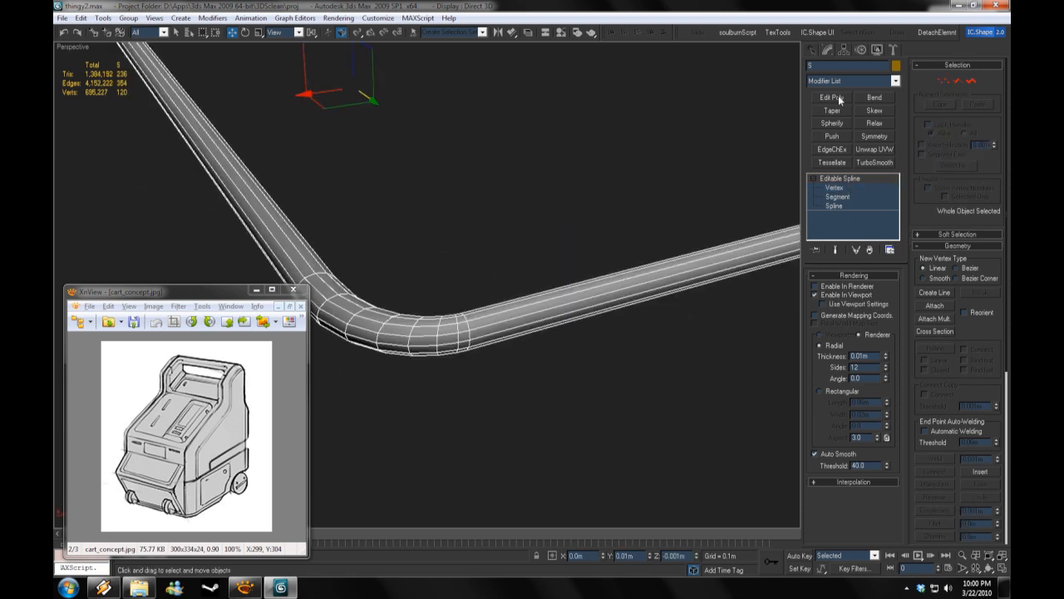
Step: Add an Edit Poly modifier to the tube and shift the edge loop at the corner's end further along the straight arm
click(831, 97)
key(2)
double_click(467, 335)
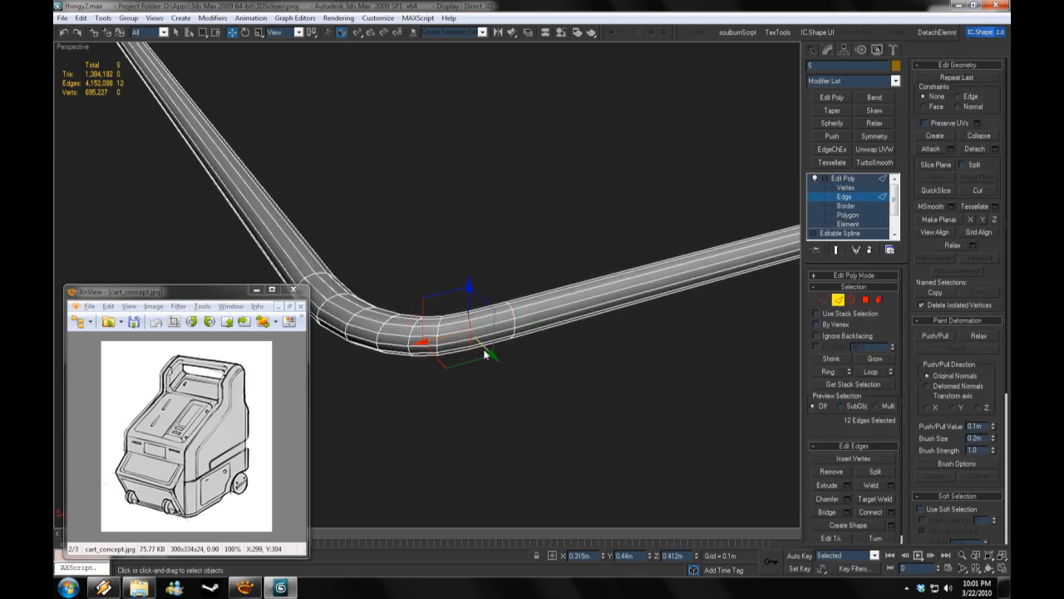
Step: Delete the cap polygons at both ends of the tube
scroll(487, 353, down, 5)
key(4)
click(848, 215)
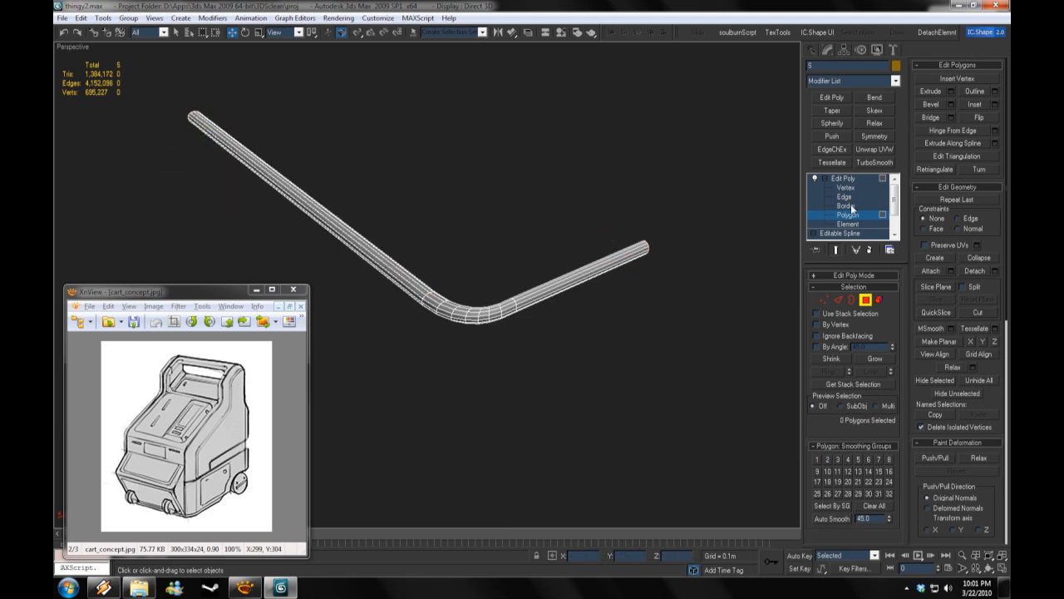
Step: Connect the lengthwise edges of both straight arms to add evenly spaced loops, using 35 segments on the long arm
click(845, 196)
scroll(532, 249, up, 3)
shift+click(871, 512)
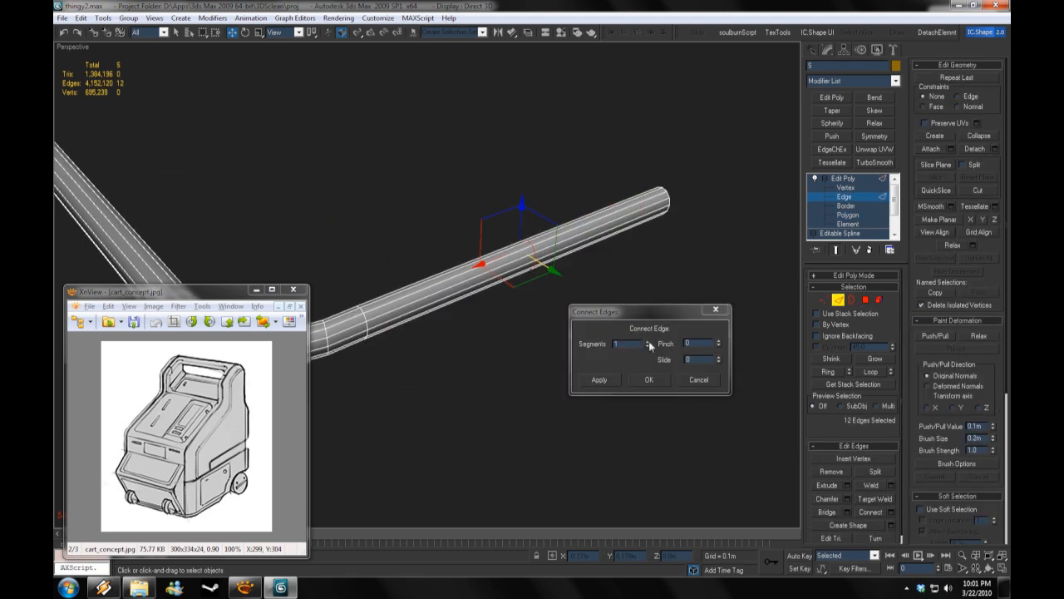
click(680, 382)
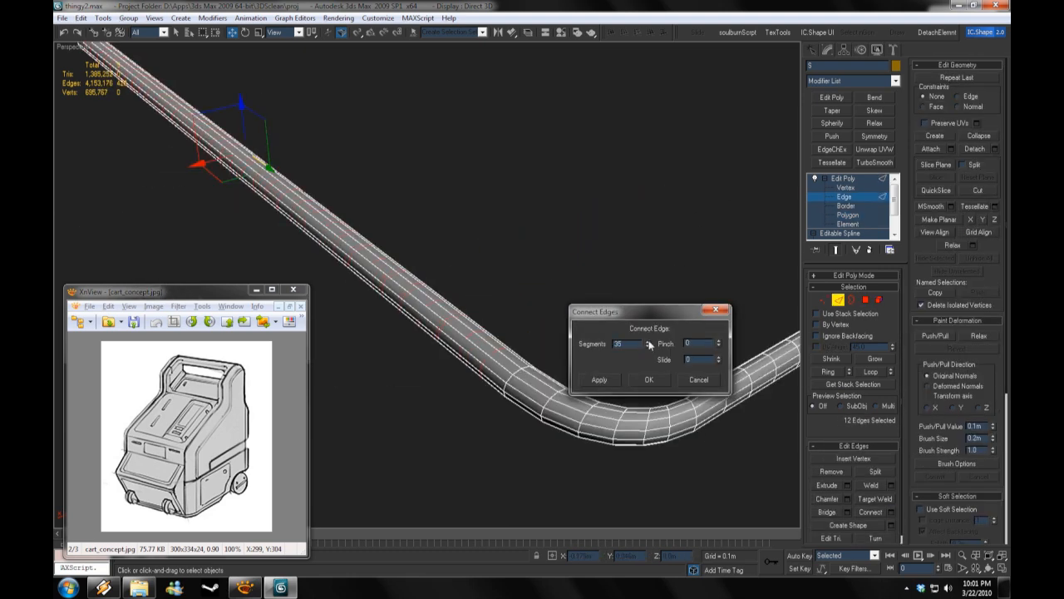
click(648, 379)
Step: Select all the cross-section edge loops of the tube and extrude them to form ribs
scroll(606, 378, down, 3)
key(4)
key(ctrl+a)
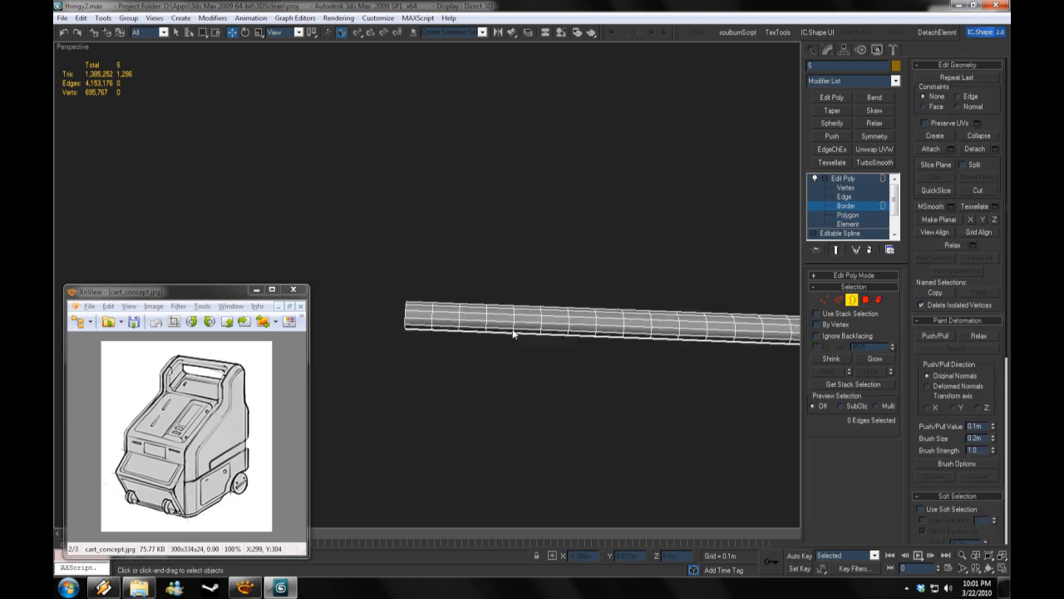
key(2)
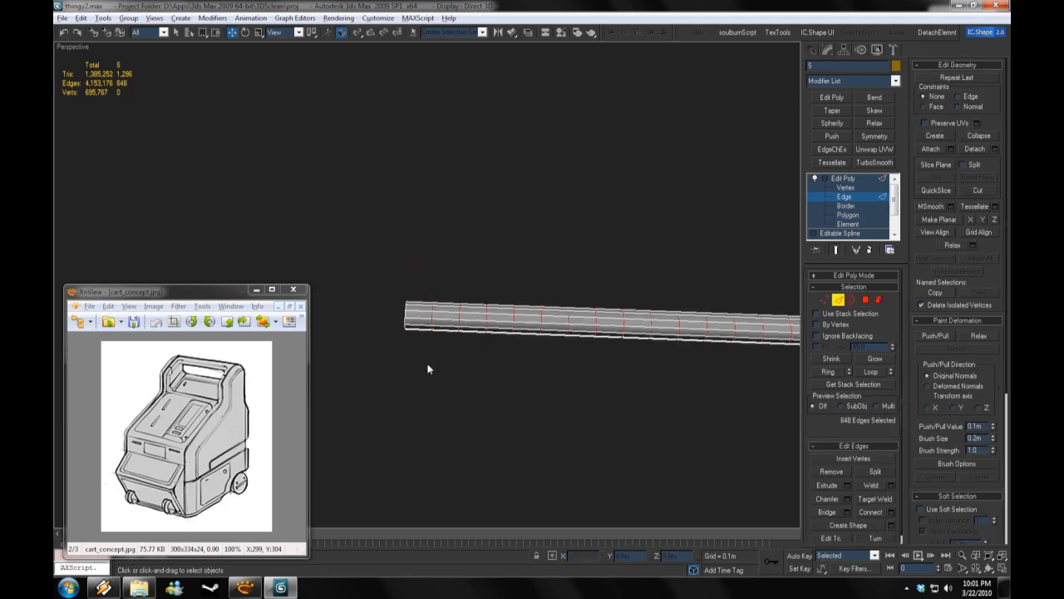
scroll(429, 368, down, 5)
scroll(599, 373, up, 5)
right_click(598, 373)
click(674, 343)
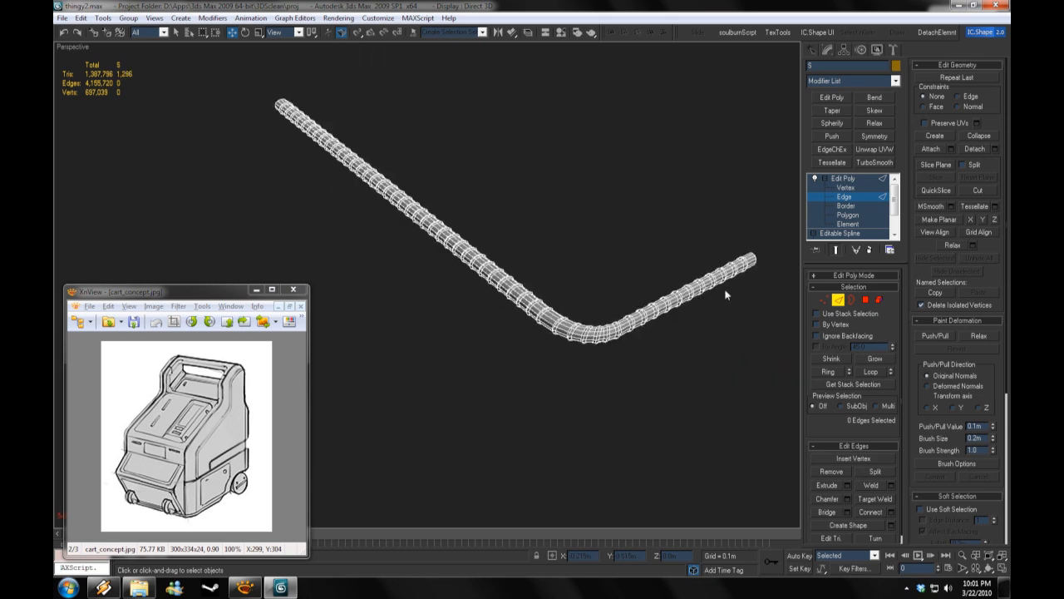
Step: Apply TurboSmooth to the ribbed tube and redisplay the rest of the cart around it without edged faces
click(73, 55)
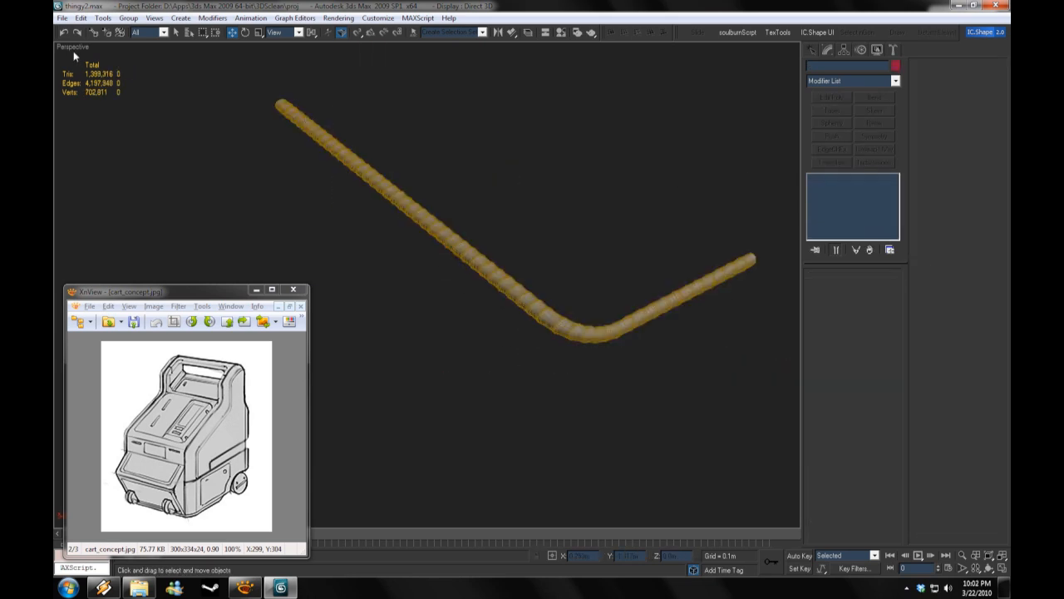
key(alt+q)
scroll(538, 353, up, 3)
scroll(857, 205, down, 3)
Step: Set the base spline's tube thickness to 0.042 m and scale the tube's vertices to fit the body's recess
click(863, 179)
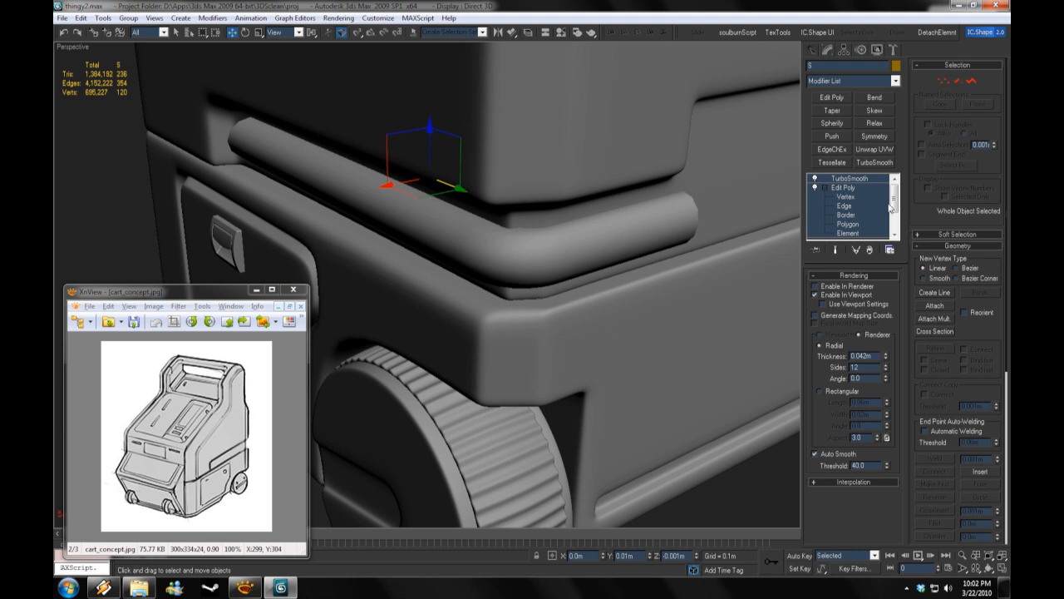
click(823, 196)
key(ctrl+a)
alt+middle_drag(410, 182, 414, 211)
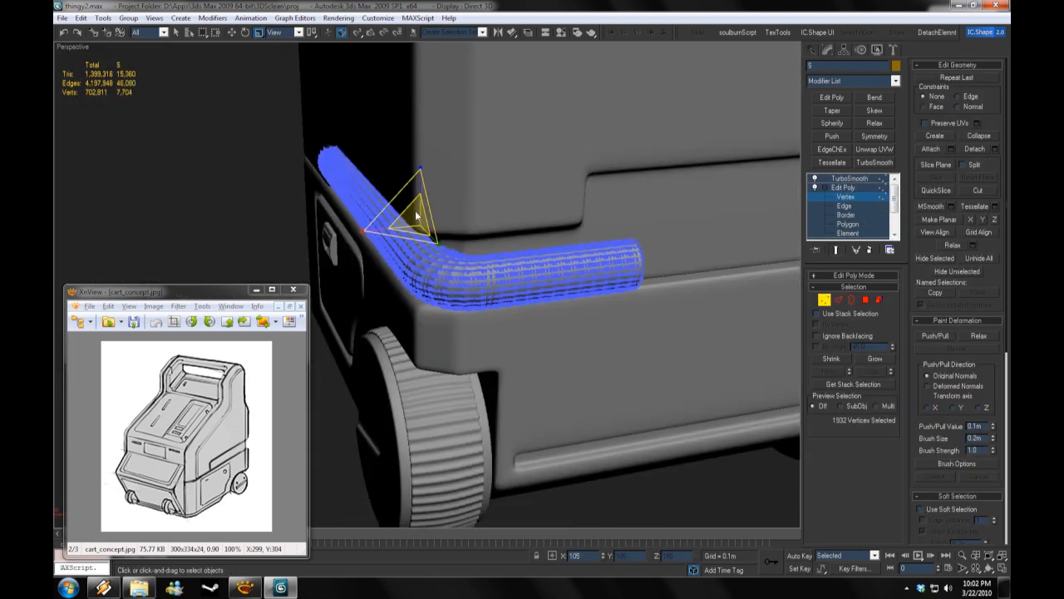
click(843, 187)
click(844, 196)
alt+middle_drag(498, 208, 359, 238)
key(r)
key(1)
click(304, 199)
alt+middle_drag(305, 200, 530, 269)
click(574, 299)
key(w)
click(845, 205)
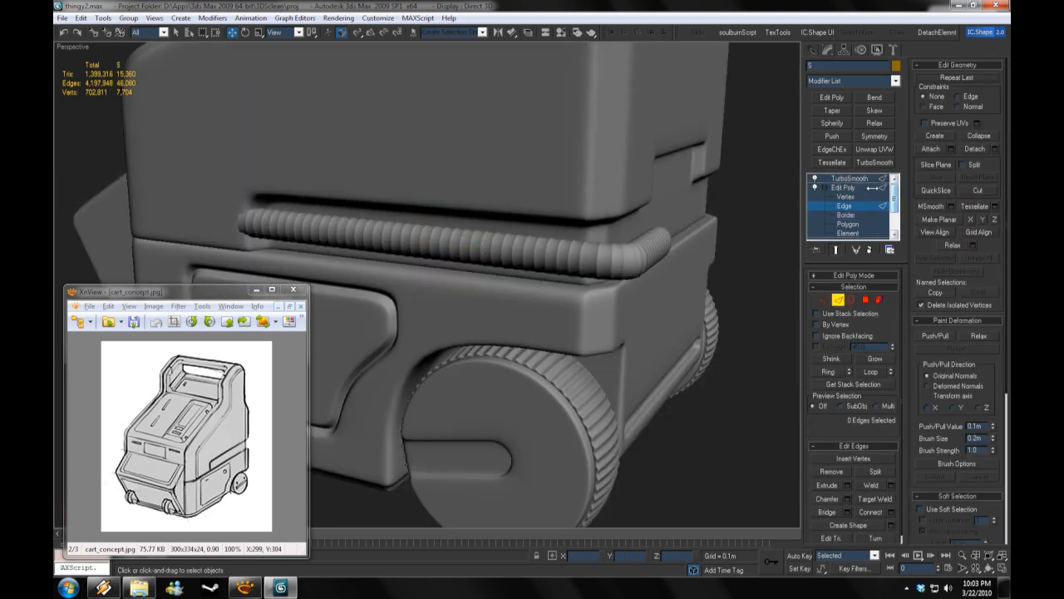
click(895, 80)
click(834, 299)
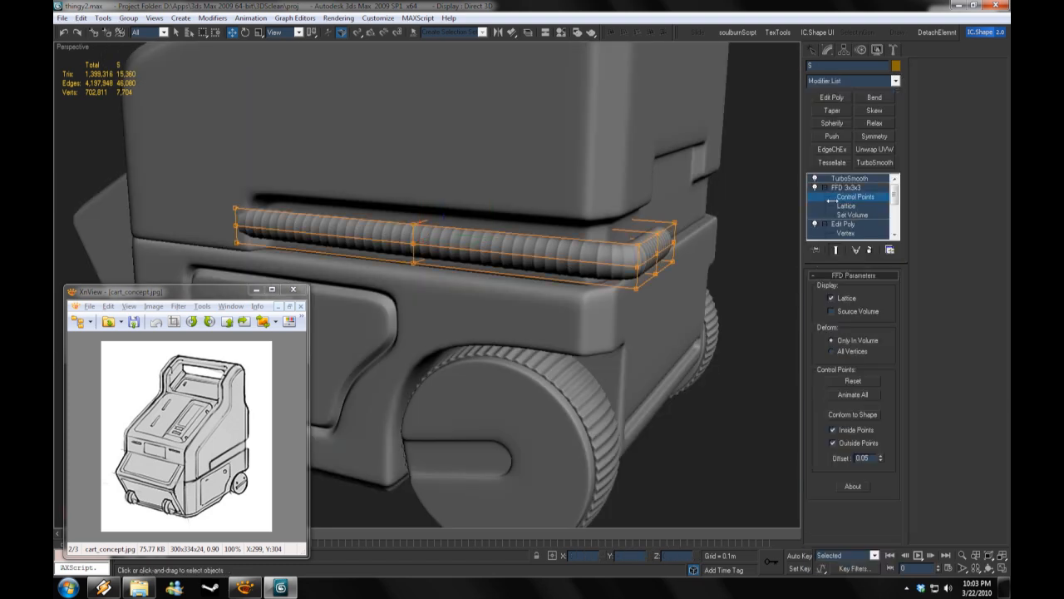
click(869, 250)
scroll(432, 282, up, 5)
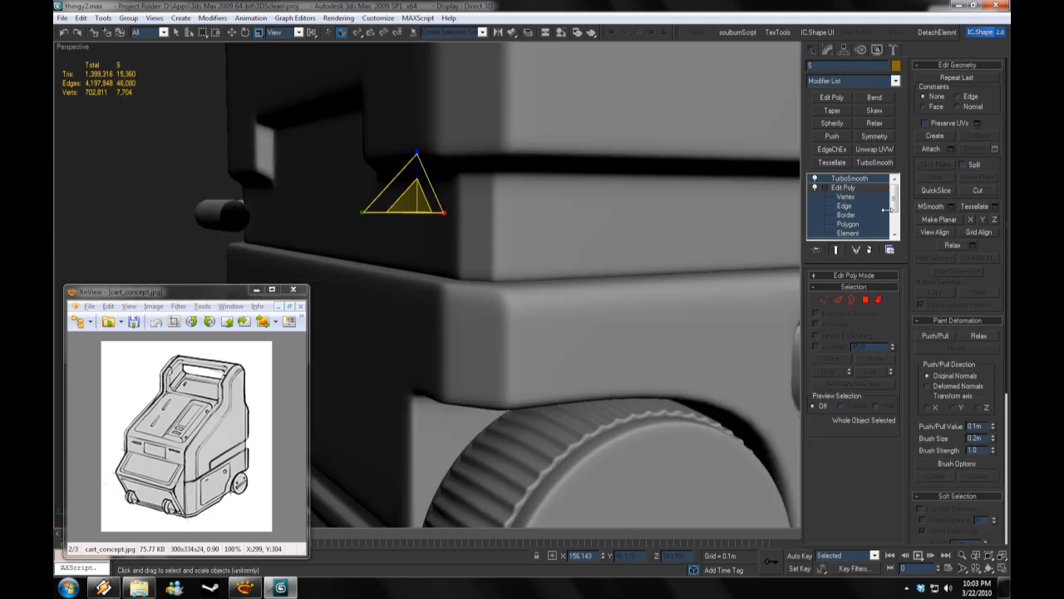
Step: Readjust the thickness of the tube's base spline to suit the recess
scroll(864, 212, down, 2)
click(835, 234)
alt+middle_drag(551, 352, 707, 349)
drag(886, 356, 884, 343)
scroll(880, 219, up, 2)
click(856, 188)
alt+middle_drag(665, 353, 712, 370)
Step: Shorten the tube by deleting polygons from its long-arm end, with edged faces shown
key(1)
middle_drag(310, 229, 437, 237)
click(848, 224)
drag(188, 148, 297, 267)
click(846, 215)
click(277, 234)
right_click(69, 47)
click(112, 109)
scroll(289, 187, up, 3)
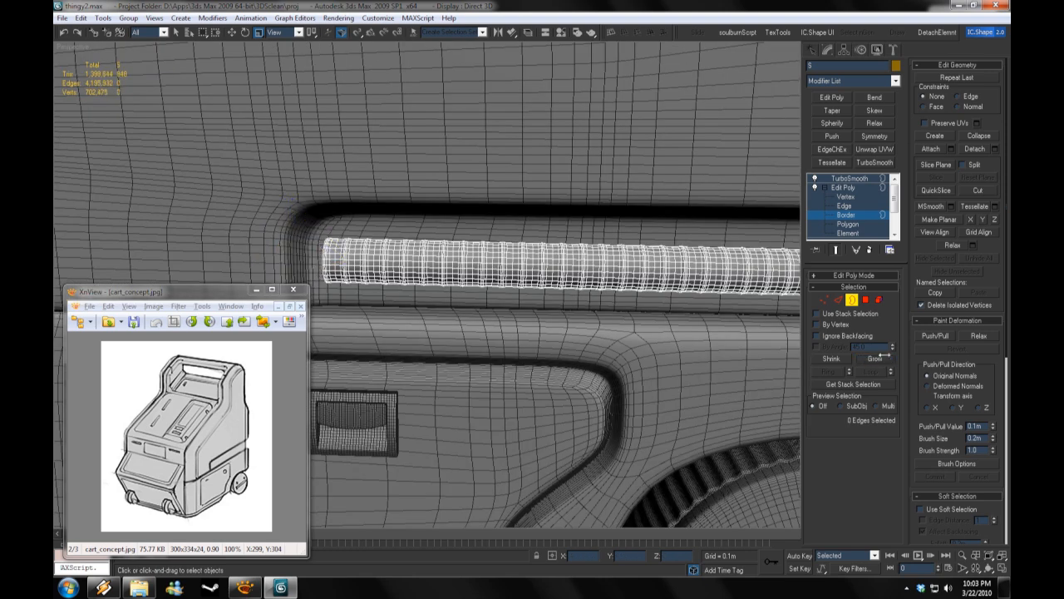
scroll(425, 347, down, 3)
key(3)
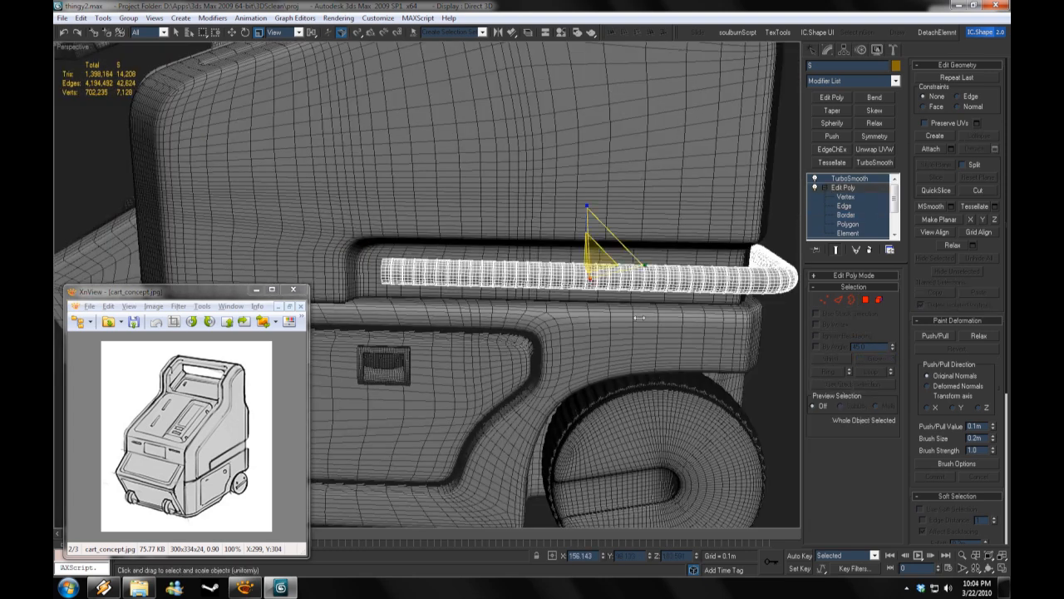
Step: Reposition the shortened tube within the recess on the body's side
alt+middle_drag(425, 347, 558, 347)
click(736, 390)
mouse_move(736, 389)
alt+middle_down()
mouse_move(632, 380)
mouse_move(731, 374)
mouse_move(747, 400)
alt+middle_up()
click(619, 229)
click(702, 369)
click(649, 245)
Step: Add an FFD 4x4x4 modifier to the tube and move its lattice points so the long arm curves like a sagging hose
click(895, 80)
scroll(862, 277, down, 2)
click(862, 277)
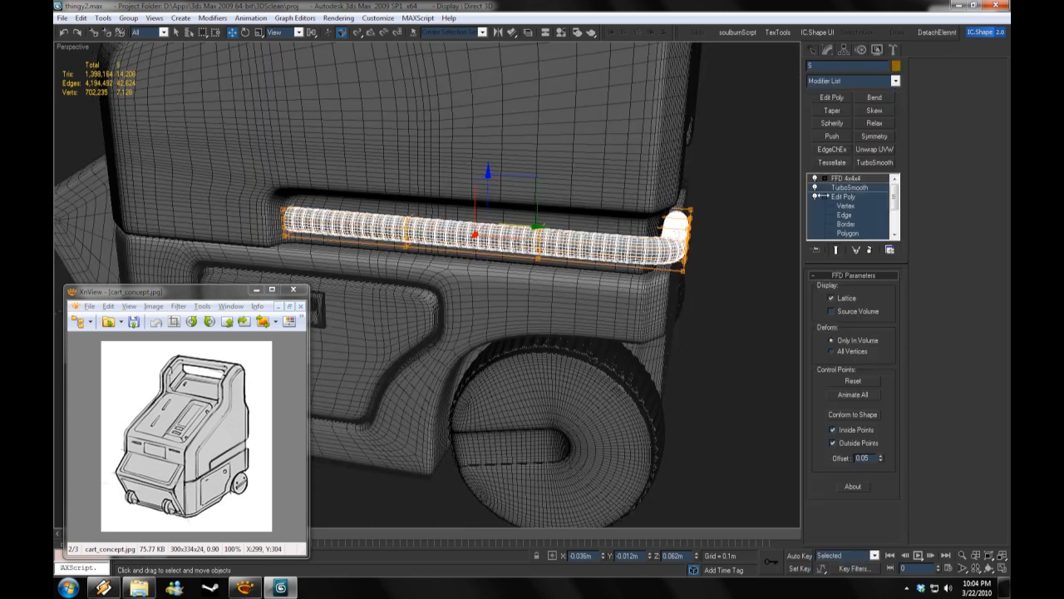
drag(549, 214, 529, 271)
drag(552, 199, 552, 228)
click(847, 197)
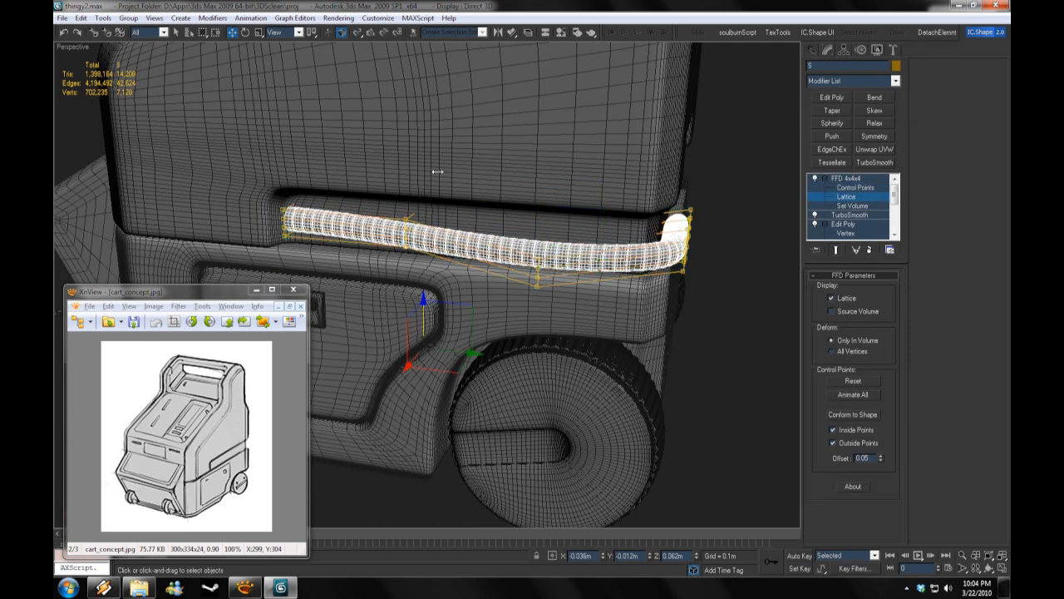
drag(509, 216, 521, 208)
click(699, 226)
mouse_move(698, 227)
alt+middle_down()
mouse_move(528, 244)
mouse_move(613, 387)
mouse_move(646, 357)
mouse_move(558, 347)
mouse_move(458, 268)
mouse_move(390, 279)
mouse_move(449, 287)
alt+middle_up()
Step: Create a small cylinder below the cart's side and convert it to an Editable Poly
click(814, 50)
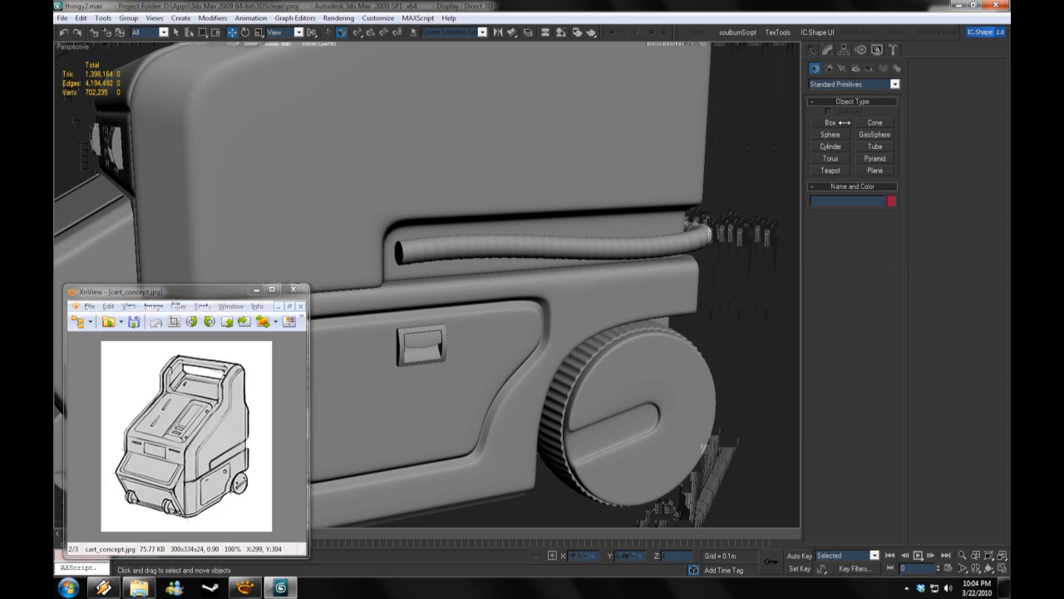
click(831, 147)
scroll(432, 332, down, 5)
middle_drag(358, 366, 434, 326)
drag(418, 419, 434, 419)
click(434, 379)
click(827, 50)
right_click(851, 178)
click(869, 242)
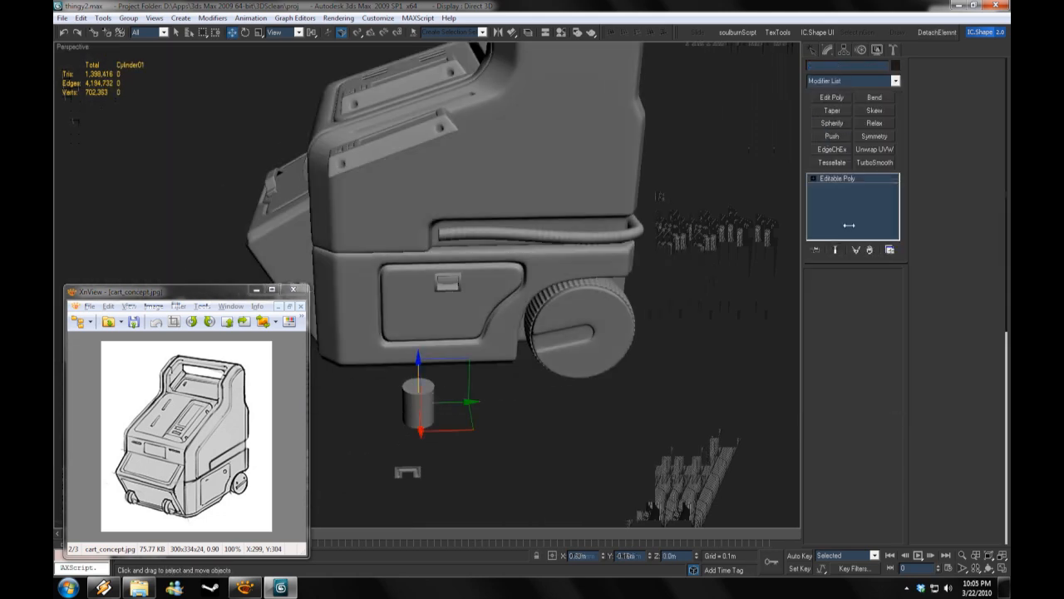
click(865, 289)
Step: Show edged faces and bend the cylinder into a quarter-turn elbow with a Bend modifier
right_click(73, 46)
click(107, 107)
click(848, 179)
click(875, 97)
drag(885, 297, 883, 296)
alt+middle_drag(507, 387, 574, 308)
scroll(599, 304, up, 3)
Step: Add an Edit Poly modifier to the bent cylinder and extrude the cap polygons at both ends
right_click(835, 178)
click(831, 97)
click(825, 178)
click(848, 214)
click(542, 323)
ctrl+click(482, 399)
alt+middle_drag(574, 333, 585, 363)
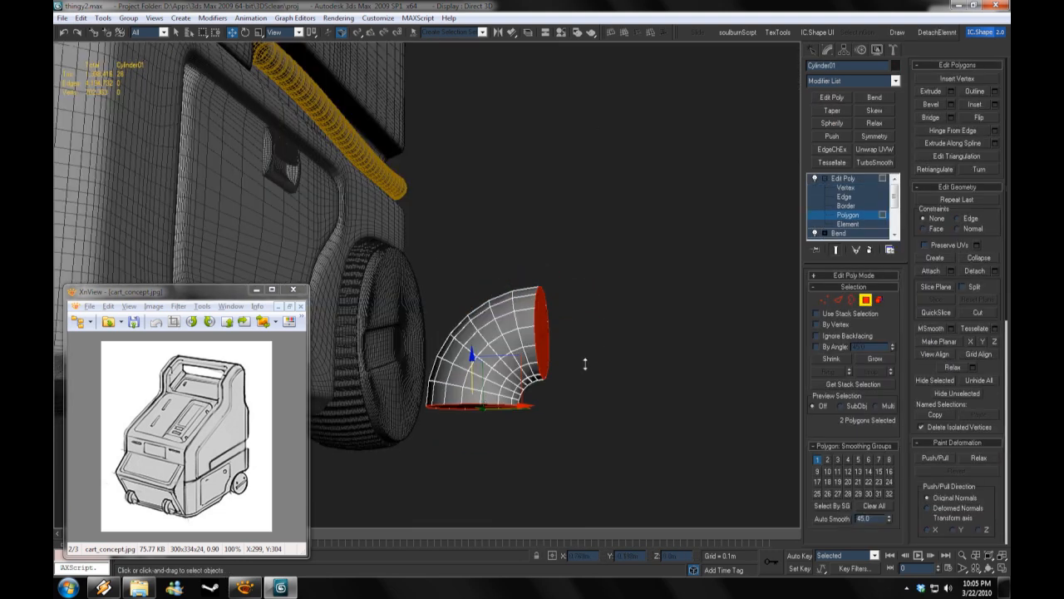
click(951, 91)
click(655, 382)
key(2)
Step: Select the edge ring around the elbow's lower end, convert it to polygons and extrude the band 0.011 m into a collar
click(518, 411)
ctrl+click(552, 377)
key(alt+r)
right_click(637, 266)
click(607, 209)
alt+middle_drag(611, 320, 606, 366)
alt+middle_drag(543, 419, 558, 426)
click(951, 92)
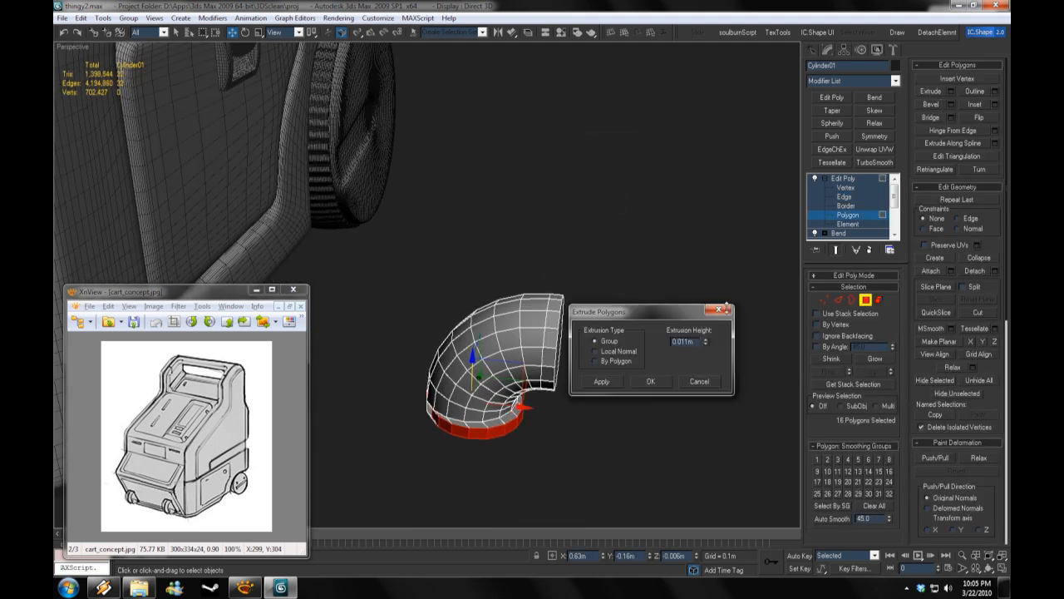
click(651, 382)
Step: Delete the cap faces at both ends of the elbow to leave it open
alt+middle_drag(605, 399, 663, 440)
click(475, 404)
ctrl+click(544, 321)
key(Delete)
key(3)
click(476, 418)
key(Delete)
Step: Extrude two opposite pairs of collar polygons outward to form mounting tabs, and adjust their size
key(4)
click(580, 406)
ctrl+click(627, 397)
ctrl+click(520, 401)
click(440, 364)
ctrl+click(404, 355)
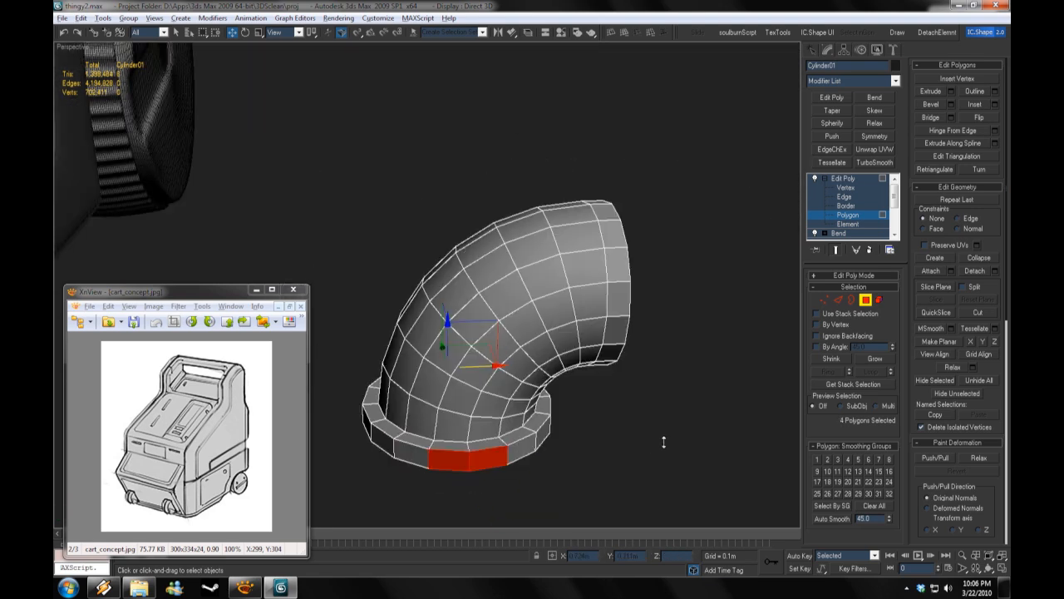
click(952, 91)
drag(705, 344, 706, 311)
click(650, 381)
drag(412, 348, 413, 350)
alt+middle_drag(533, 357, 646, 419)
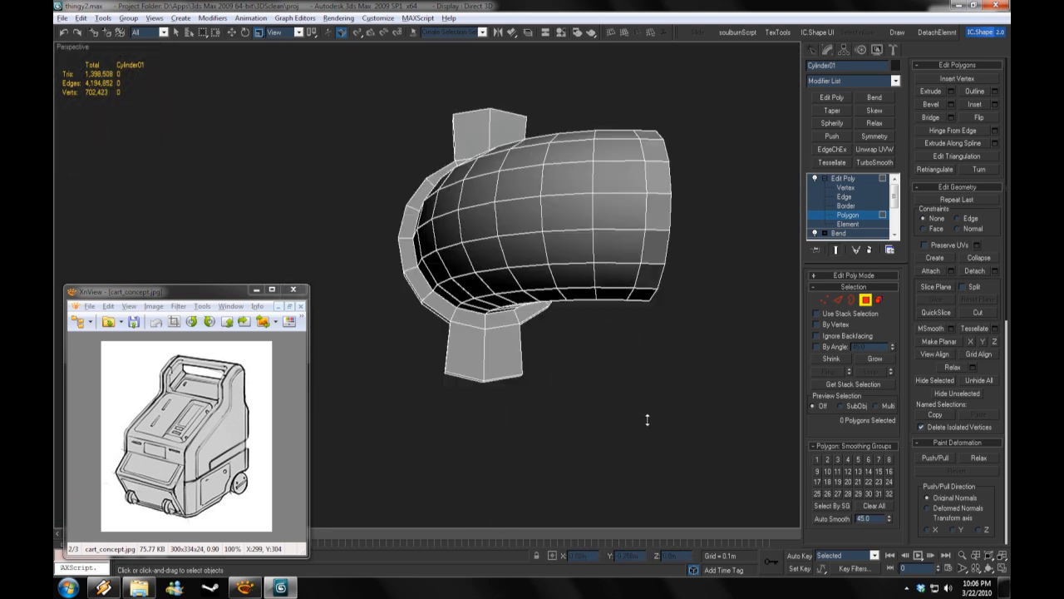
Step: Connect the side edges of both mounting tabs with two supporting edge loops
key(2)
click(527, 131)
ctrl+click(521, 342)
click(890, 513)
click(651, 380)
Step: Add a TurboSmooth modifier to the elbow and check how the collar and tabs smooth
click(745, 346)
key(2)
click(875, 162)
click(726, 333)
click(549, 224)
alt+middle_drag(549, 241, 644, 176)
click(815, 178)
click(848, 224)
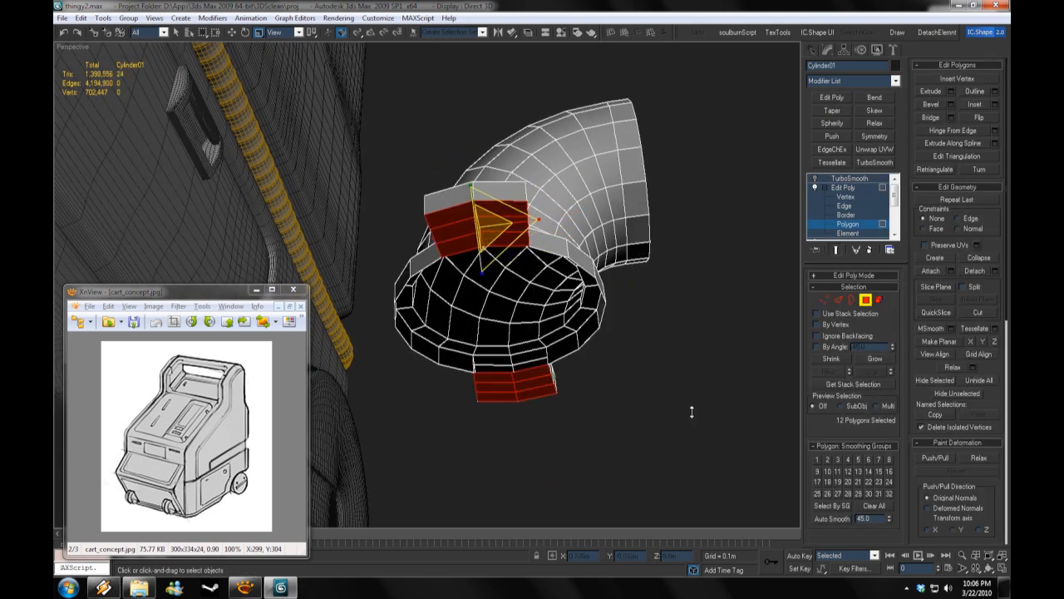
click(848, 178)
click(815, 178)
click(742, 249)
Step: Extend the border at the elbow's pipe opening inward to form an inner lip
alt+middle_drag(742, 249, 543, 304)
click(543, 304)
click(846, 215)
click(540, 330)
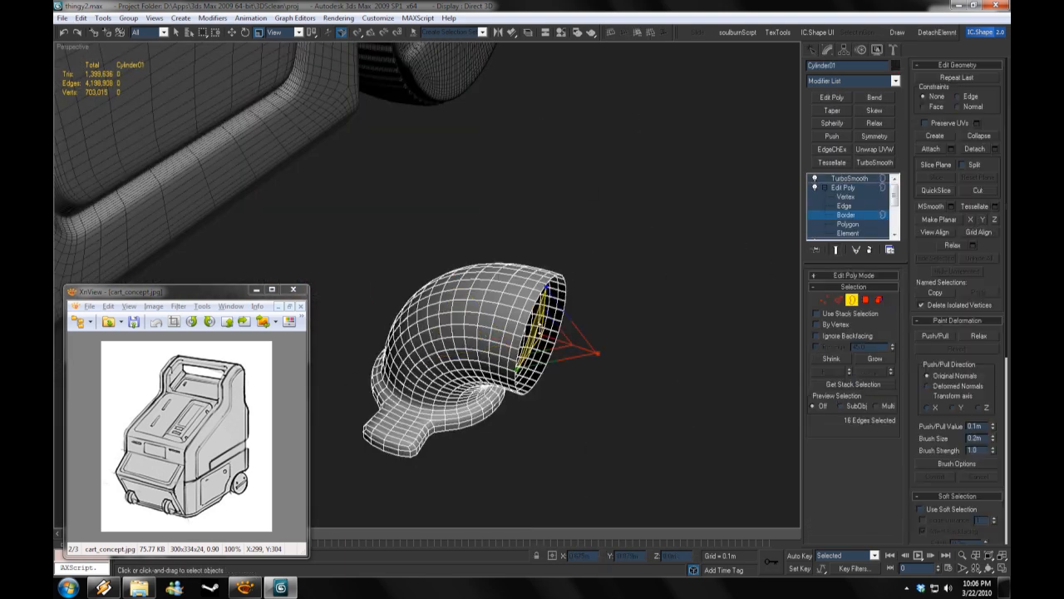
click(849, 178)
click(707, 199)
Step: Turn off edged faces and collapse the inner border of the elbow's opening
right_click(84, 47)
click(108, 107)
click(499, 308)
click(846, 214)
click(979, 136)
mouse_move(696, 207)
ctrl+alt+middle_down()
mouse_move(699, 272)
mouse_move(698, 224)
ctrl+alt+middle_up()
Step: Rotate the elbow 95 degrees about Z and move it up beside the cart's side recess
click(453, 312)
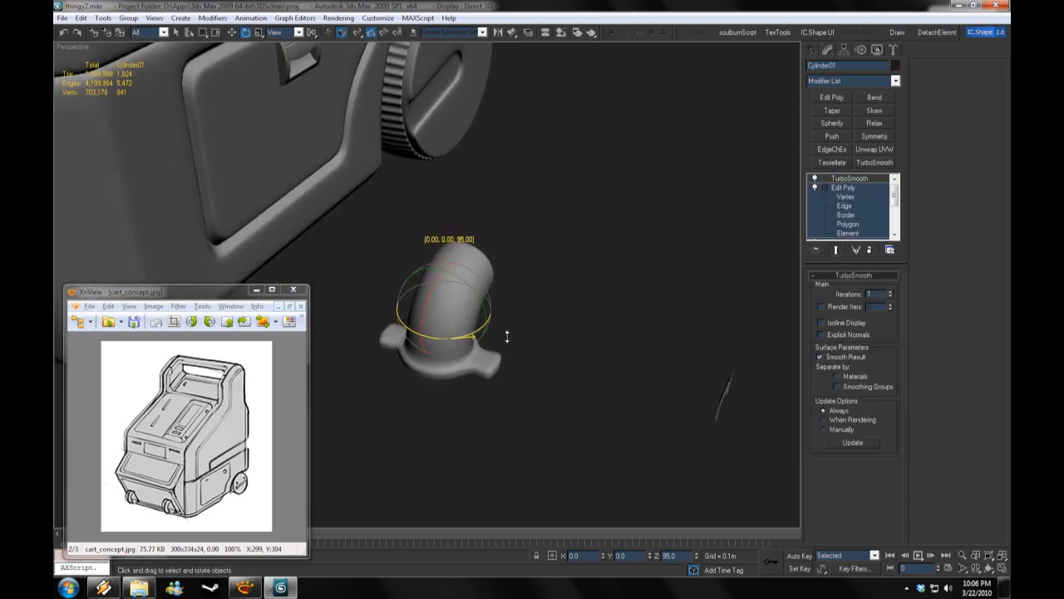
click(232, 32)
drag(453, 304, 404, 125)
alt+middle_drag(403, 125, 366, 237)
Step: Scale the elbow down uniformly and raise it to the height of the ribbed hose
click(259, 33)
drag(357, 248, 358, 304)
ctrl+alt+middle_drag(315, 358, 225, 299)
click(231, 33)
drag(355, 247, 353, 183)
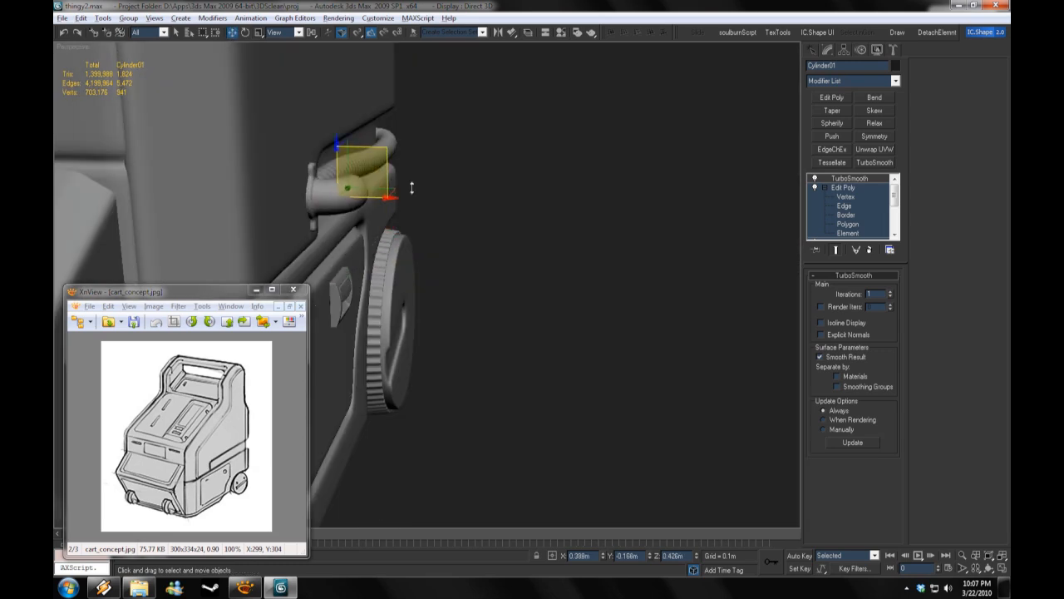
Step: Nudge the elbow against the body at the hose's front end and set its TurboSmooth to 2 iterations
alt+middle_drag(410, 188, 532, 224)
ctrl+alt+middle_drag(368, 312, 368, 266)
drag(261, 241, 266, 240)
alt+middle_drag(537, 324, 684, 415)
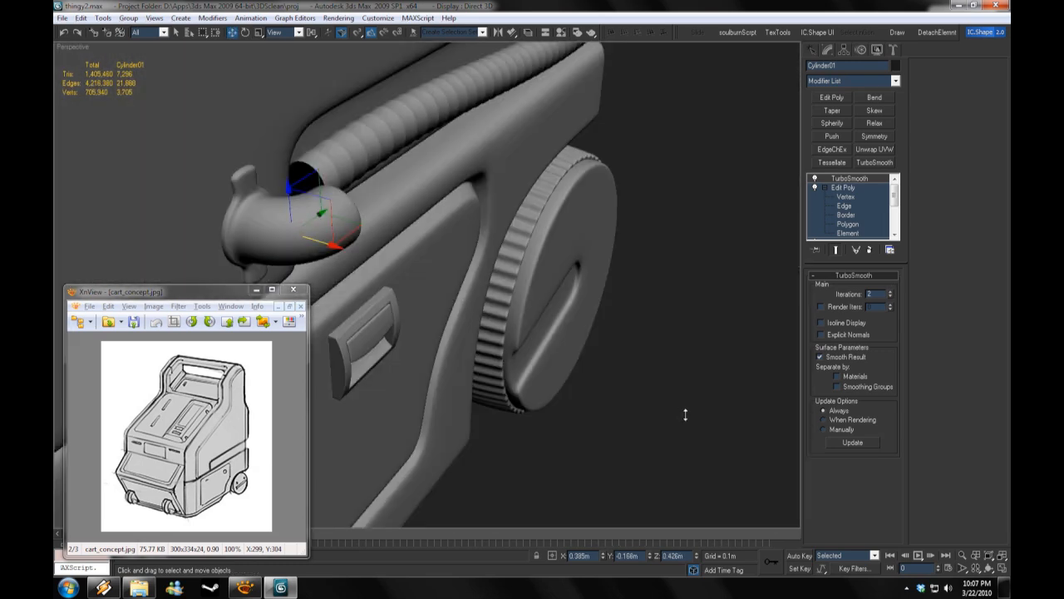
Step: Examine the hose's base spline and modifier stack around the gap between its front end and the elbow
click(383, 125)
alt+middle_drag(499, 249, 582, 216)
drag(894, 192, 894, 212)
click(838, 224)
click(835, 233)
alt+middle_drag(565, 217, 512, 200)
right_click(512, 200)
click(551, 159)
click(309, 222)
right_click(428, 197)
click(466, 148)
middle_drag(466, 148, 527, 154)
drag(895, 213, 890, 206)
click(847, 189)
scroll(845, 188, up, 2)
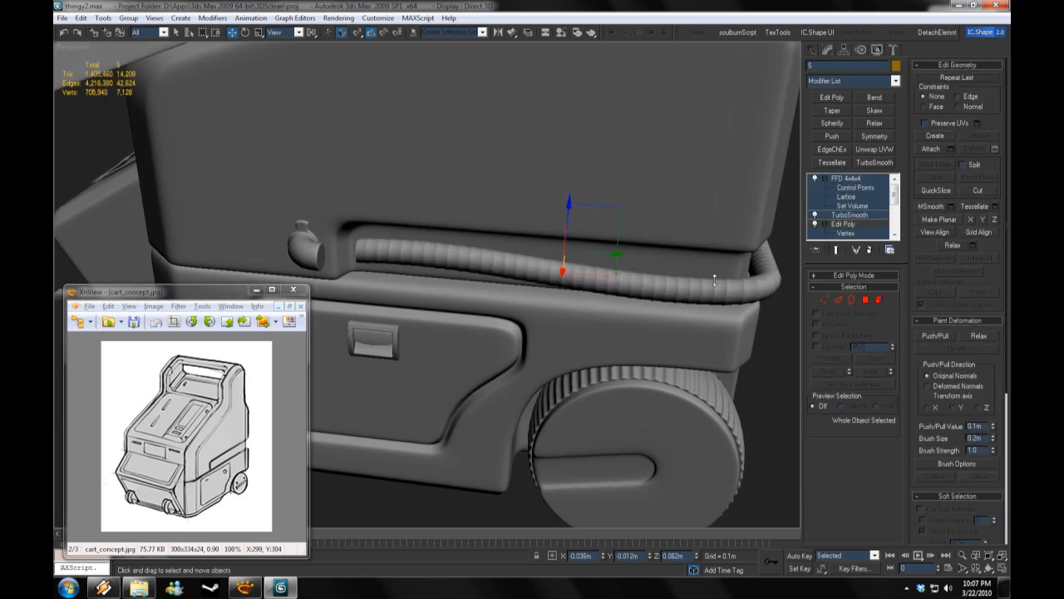
Step: Move the FFD control points at the hose's front end so it plugs into the elbow's opening
click(843, 187)
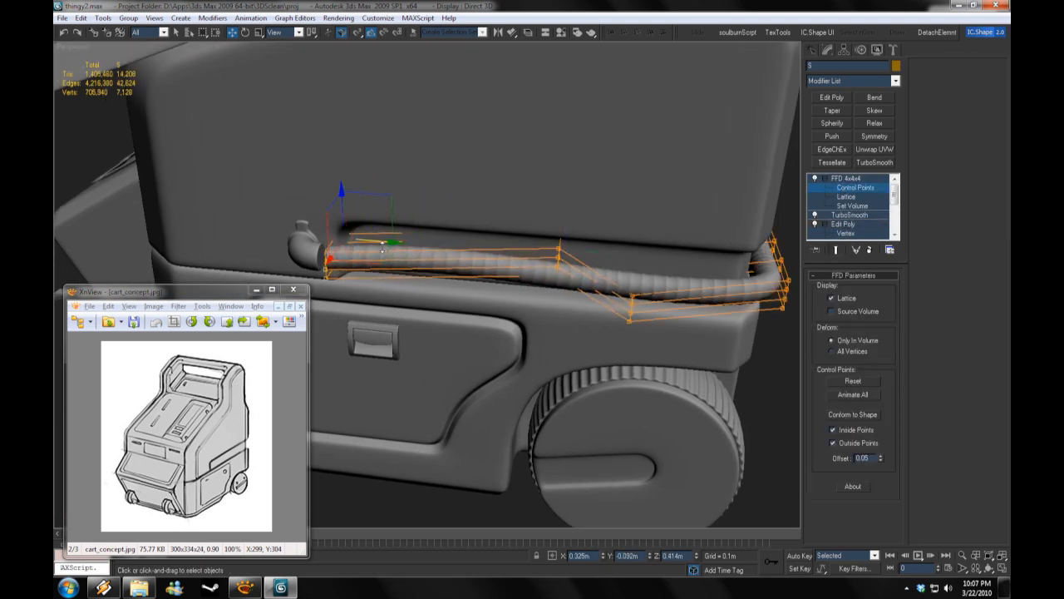
ctrl+alt+middle_drag(383, 247, 385, 212)
alt+middle_drag(384, 212, 454, 241)
drag(503, 183, 489, 190)
alt+middle_drag(489, 191, 548, 200)
drag(425, 140, 411, 129)
click(847, 178)
click(632, 208)
ctrl+alt+middle_drag(364, 179, 464, 389)
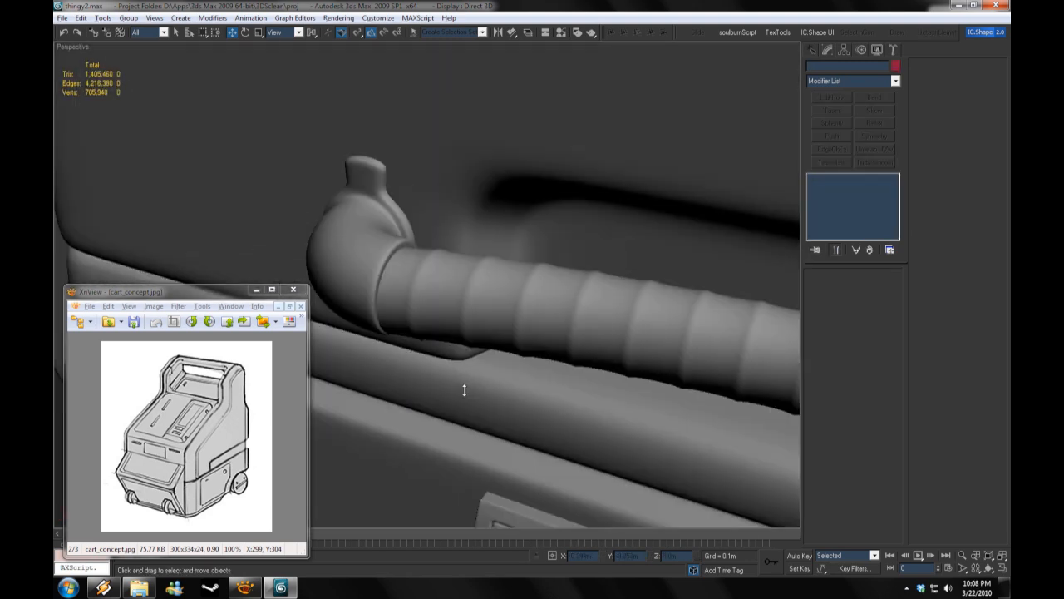
Step: Inspect the hose's spline, Edit Poly and FFD levels and the fit of its joint with the elbow
click(353, 249)
ctrl+alt+middle_drag(416, 333, 416, 384)
click(515, 280)
scroll(870, 228, down, 2)
click(834, 233)
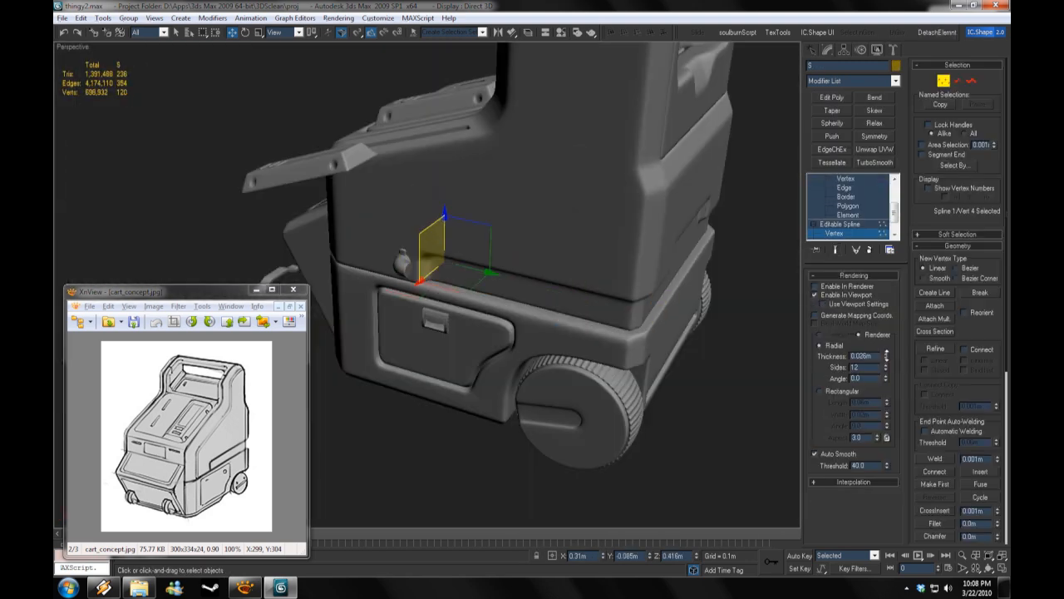
click(845, 179)
scroll(847, 183, up, 2)
alt+middle_drag(607, 324, 582, 225)
alt+middle_drag(582, 225, 616, 241)
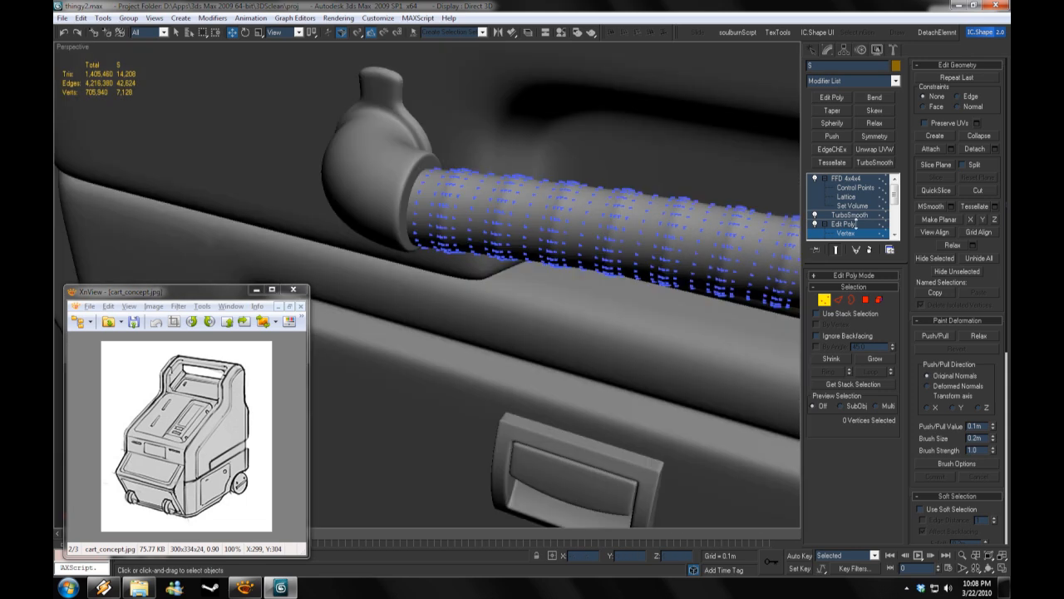
click(857, 188)
click(843, 224)
click(846, 178)
ctrl+alt+middle_drag(423, 349, 423, 448)
click(423, 457)
alt+middle_drag(532, 366, 559, 441)
ctrl+alt+middle_drag(559, 440, 559, 393)
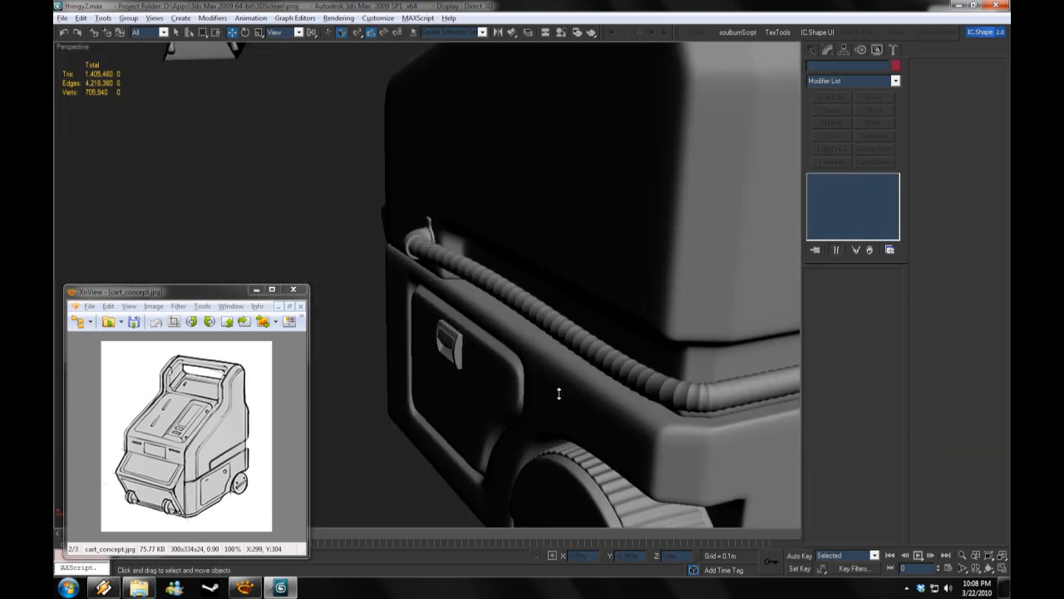
Step: Try a Tessellate modifier and an extra TurboSmooth modifier on the hose
click(615, 360)
click(857, 224)
click(832, 162)
ctrl+alt+middle_drag(677, 316, 677, 274)
middle_drag(707, 407, 573, 366)
ctrl+alt+middle_drag(574, 366, 574, 283)
right_click(835, 221)
click(849, 237)
ctrl+alt+middle_drag(687, 337, 687, 416)
click(875, 162)
right_click(856, 224)
click(877, 245)
Step: Select the elbow and hose together and apply a shared Symmetry modifier along the X axis
ctrl+alt+middle_drag(723, 283, 382, 292)
click(330, 236)
alt+middle_drag(532, 312, 636, 304)
ctrl+click(441, 247)
click(875, 136)
click(615, 374)
click(457, 250)
ctrl+alt+middle_drag(515, 357, 515, 298)
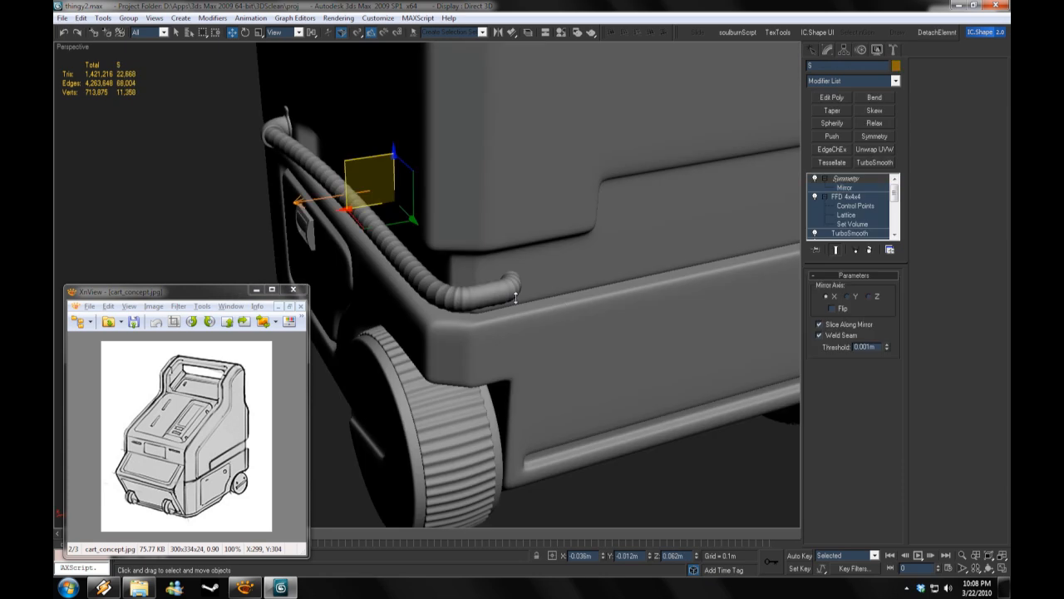
Step: Zero the Symmetry mirror plane's X position so the hose and elbow mirror onto the cart's other side
right_click(602, 556)
alt+middle_drag(582, 341, 479, 332)
click(846, 179)
click(653, 242)
ctrl+alt+middle_drag(654, 241, 653, 308)
alt+middle_drag(382, 278, 392, 303)
ctrl+alt+middle_drag(391, 303, 399, 249)
click(465, 241)
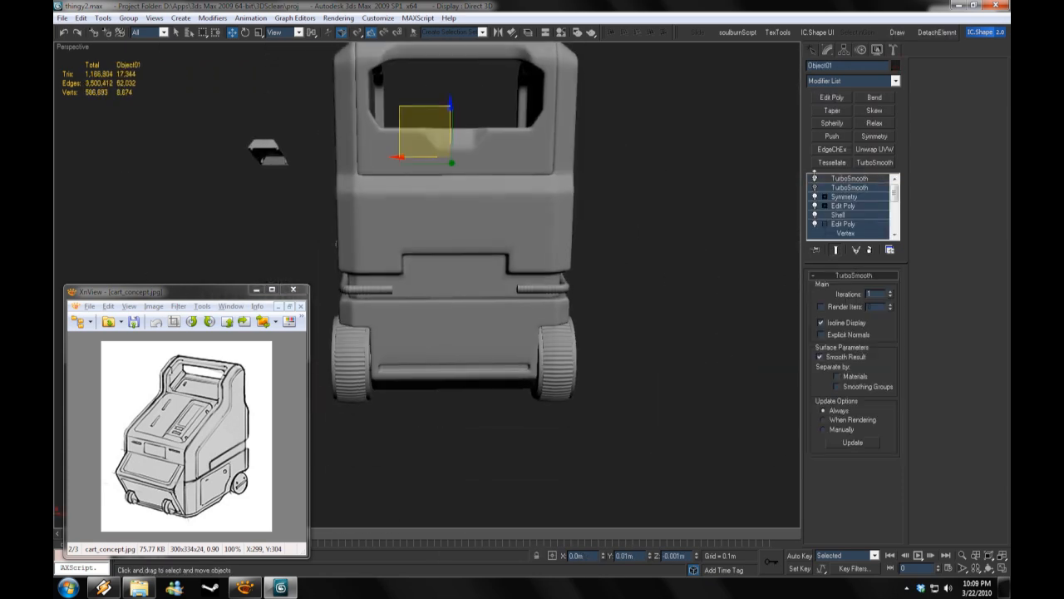
Step: Turn off the upper body's smoothing, show its wireframe edges and hide the other cart parts
click(814, 178)
click(843, 205)
key(F4)
ctrl+alt+middle_drag(468, 358, 532, 275)
key(2)
click(463, 249)
key(alt+r)
click(358, 242)
key(alt+r)
alt+middle_drag(357, 241, 462, 273)
alt+right_click(463, 273)
right_click(690, 228)
click(720, 187)
alt+middle_drag(720, 200, 545, 232)
Step: Ignore backfacing, select four vertical edges across the body's rear panel and connect them with 4 segments
click(843, 336)
click(533, 272)
click(533, 239)
ctrl+click(467, 239)
ctrl+click(458, 238)
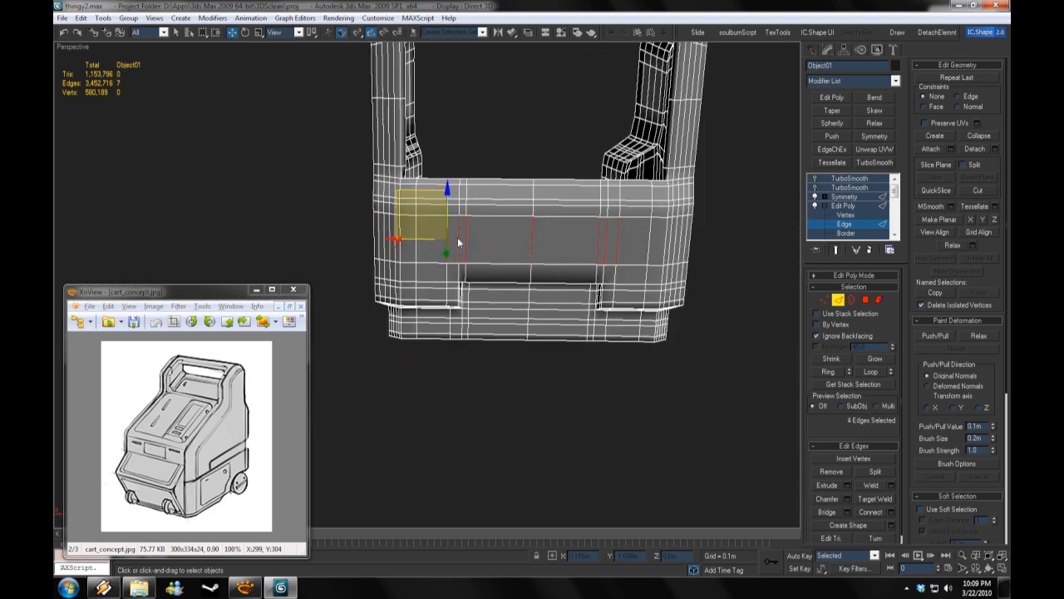
scroll(466, 234, up, 3)
click(891, 513)
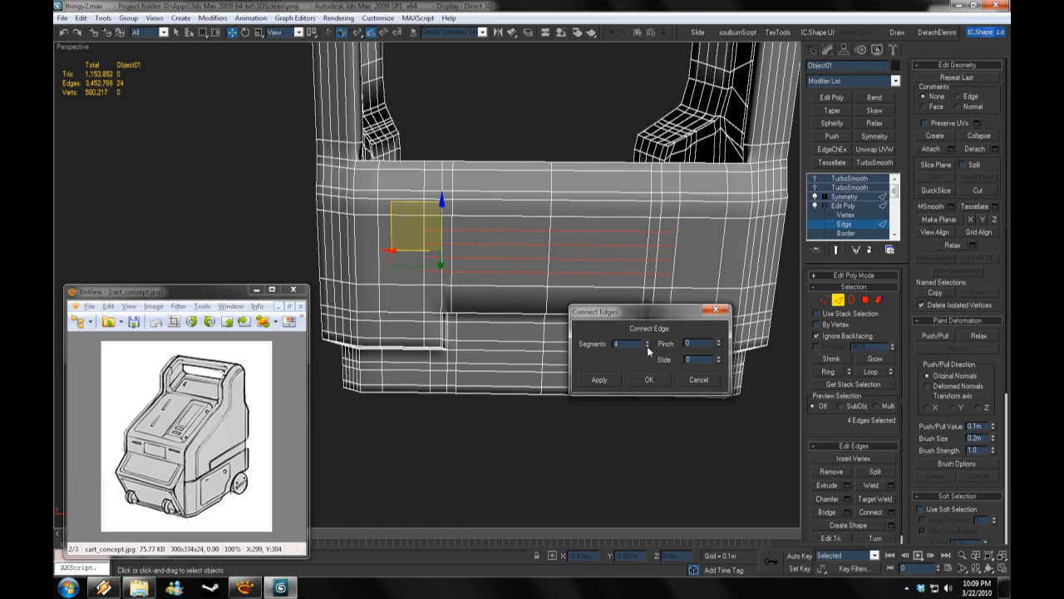
click(647, 379)
Step: Connect the horizontal edge ring along the rear panel to add vertical divisions to the grid
click(535, 225)
key(alt+r)
click(892, 513)
click(637, 380)
alt+middle_drag(574, 320, 541, 321)
Step: Try selecting alternating polygons of the rear grid in a checkerboard pattern
drag(894, 193, 894, 202)
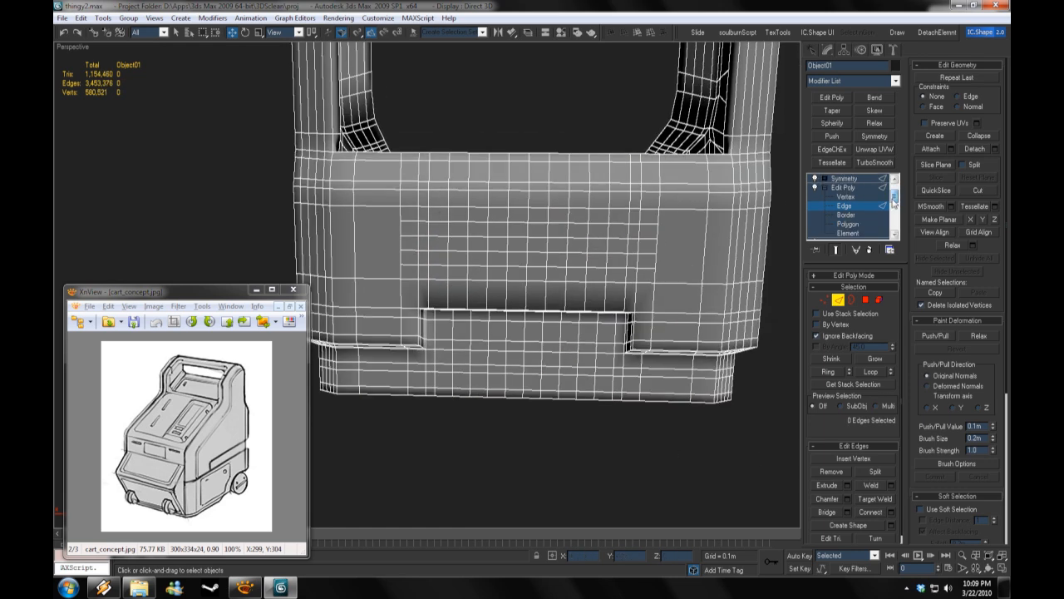
click(848, 224)
click(439, 214)
ctrl+click(459, 229)
ctrl+click(478, 244)
ctrl+click(478, 216)
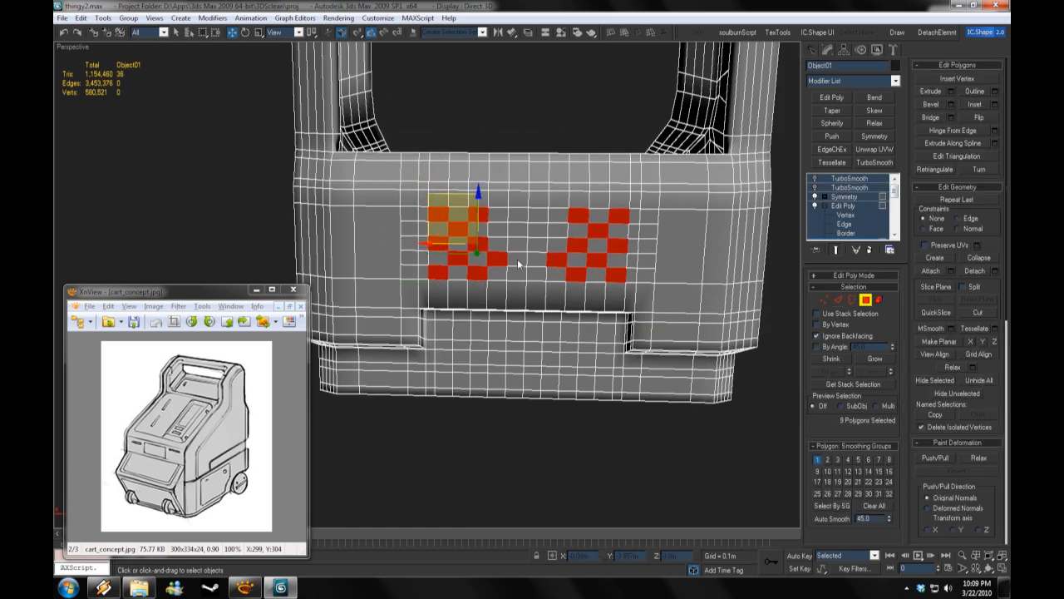
Step: Select the edge ring at the rear grid's centre and connect it to add another vertical division
key(2)
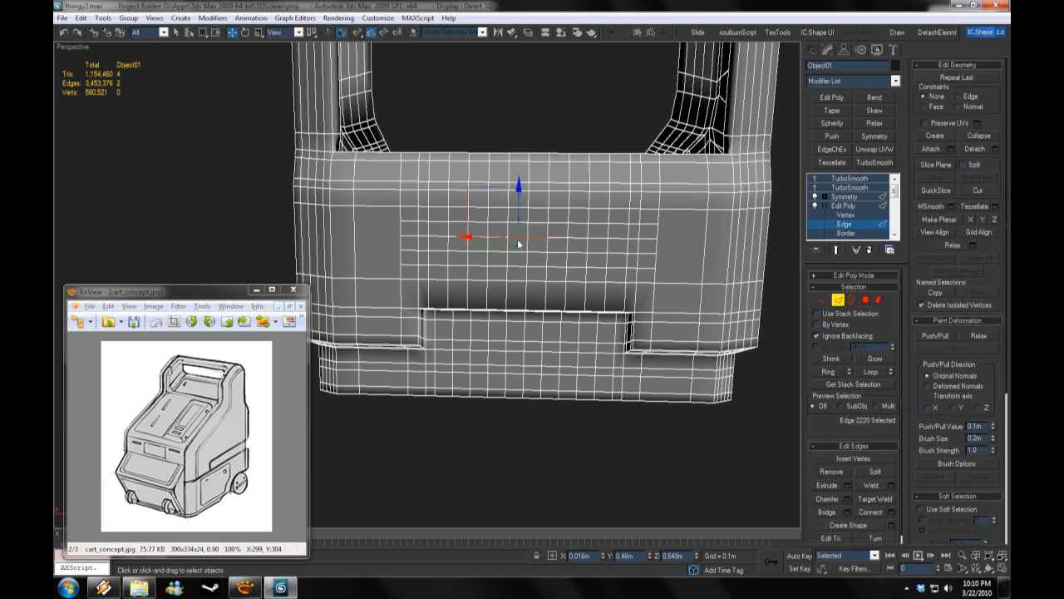
click(829, 372)
click(891, 512)
click(651, 380)
Step: Try a checkerboard polygon selection starting from the new central column of the rear grid
click(866, 299)
click(514, 244)
ctrl+click(524, 243)
click(786, 218)
drag(895, 192, 897, 200)
scroll(898, 203, down, 2)
click(526, 235)
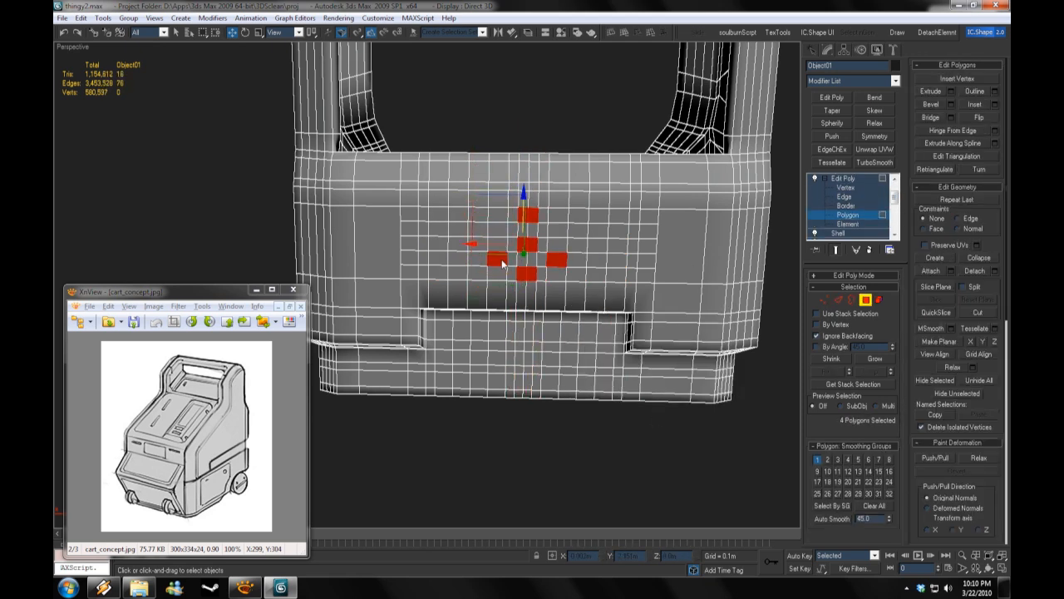
ctrl+click(497, 230)
ctrl+click(458, 230)
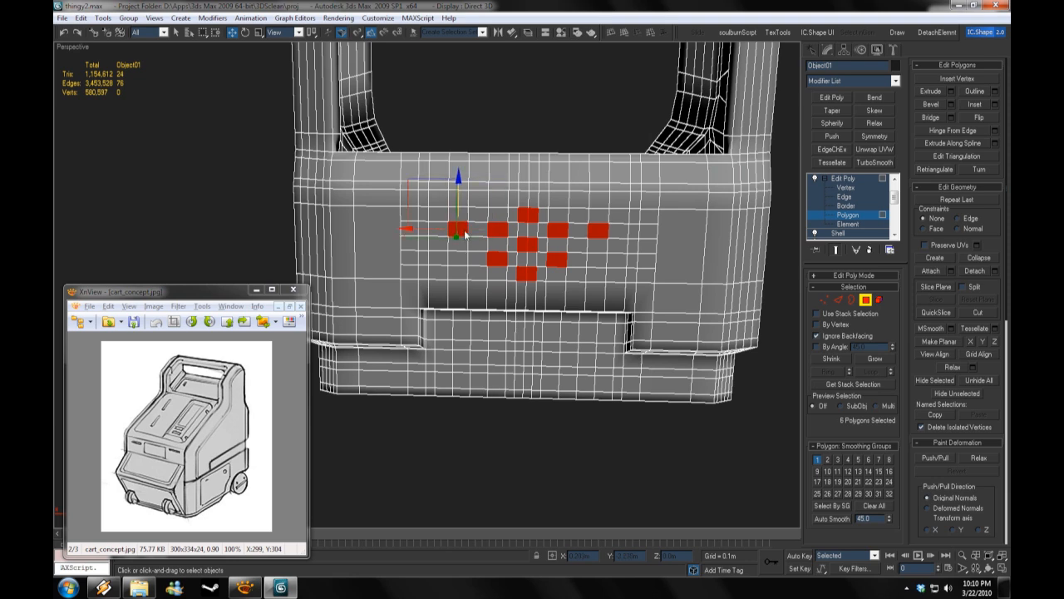
Step: Even out the grid's vertical edge columns and select 20 alternating polygons in a checkerboard pattern
scroll(424, 241, up, 3)
key(2)
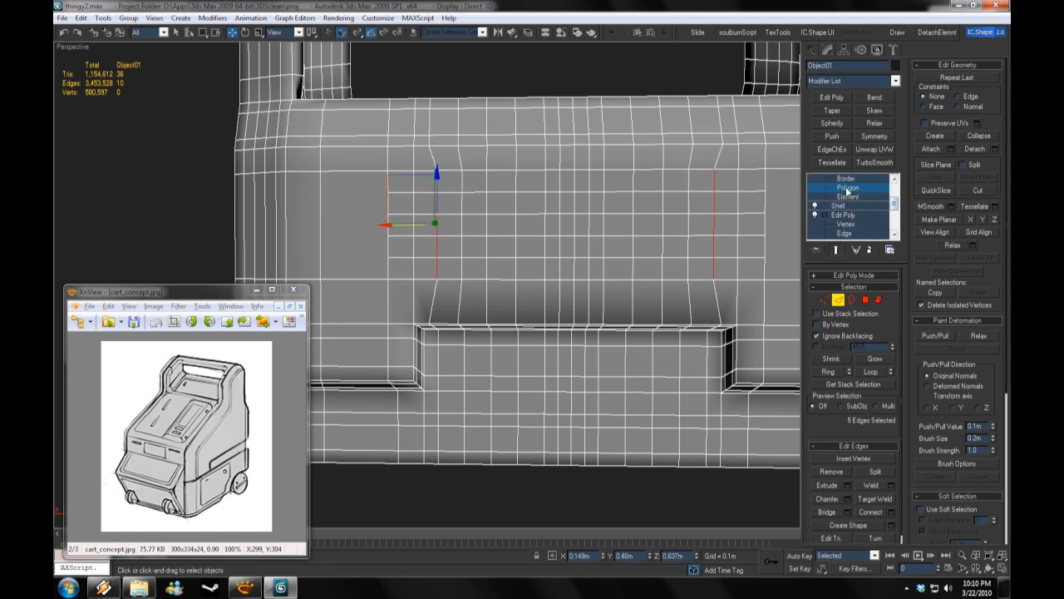
click(846, 188)
ctrl+click(532, 264)
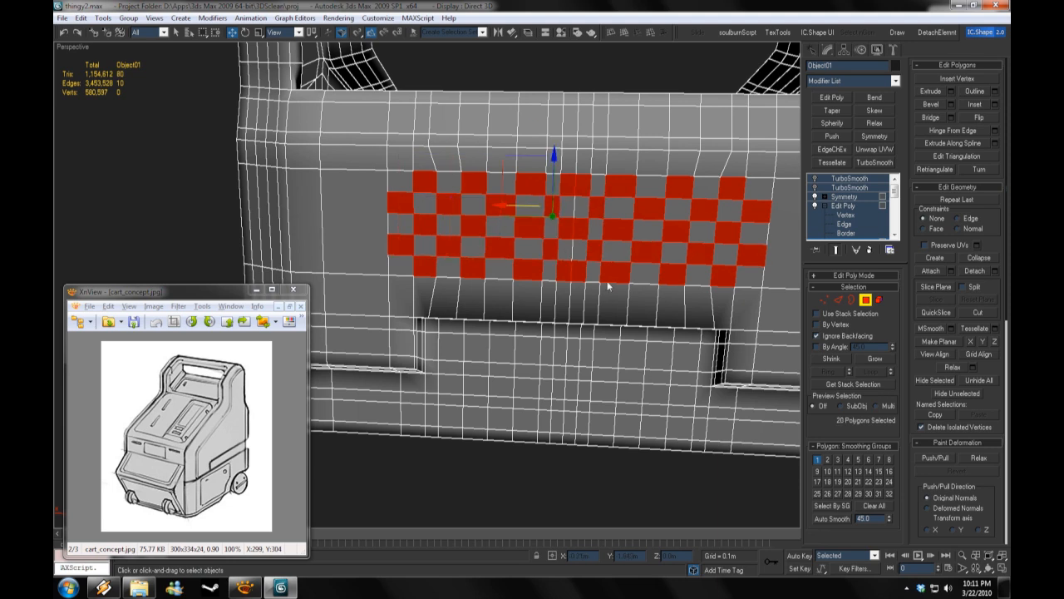
middle_drag(608, 286, 587, 286)
click(952, 105)
click(702, 381)
click(952, 91)
drag(705, 342, 705, 419)
click(700, 381)
Step: Try moving vertices of the rear grid's central columns to check for overlapping duplicates
scroll(717, 216, up, 2)
click(854, 214)
middle_drag(487, 386, 513, 359)
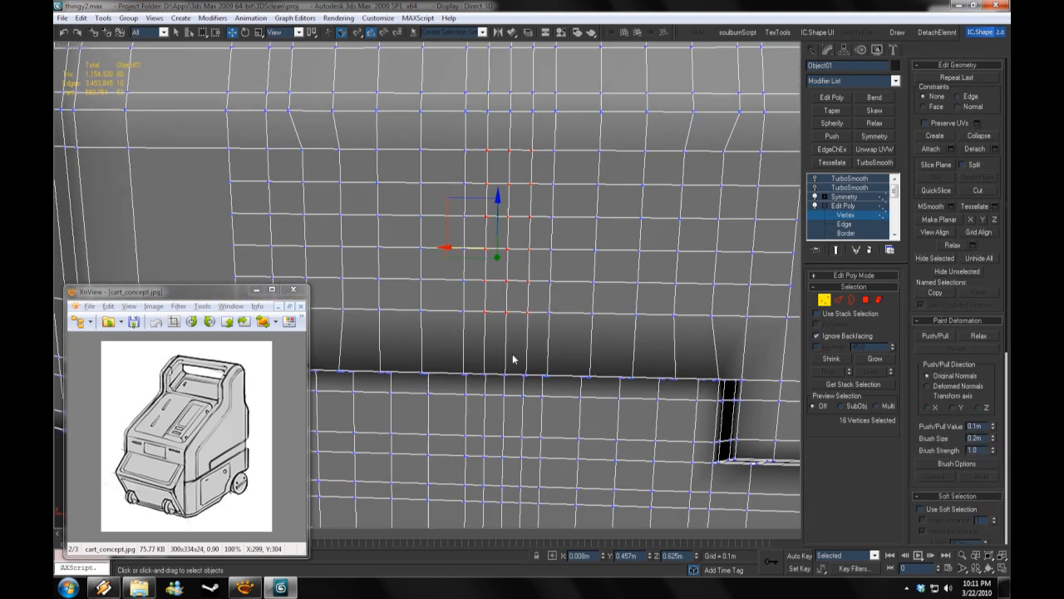
drag(459, 135, 497, 325)
drag(526, 237, 542, 235)
key(ctrl+z)
drag(402, 135, 428, 181)
alt+middle_drag(465, 301, 391, 283)
click(380, 237)
key(w)
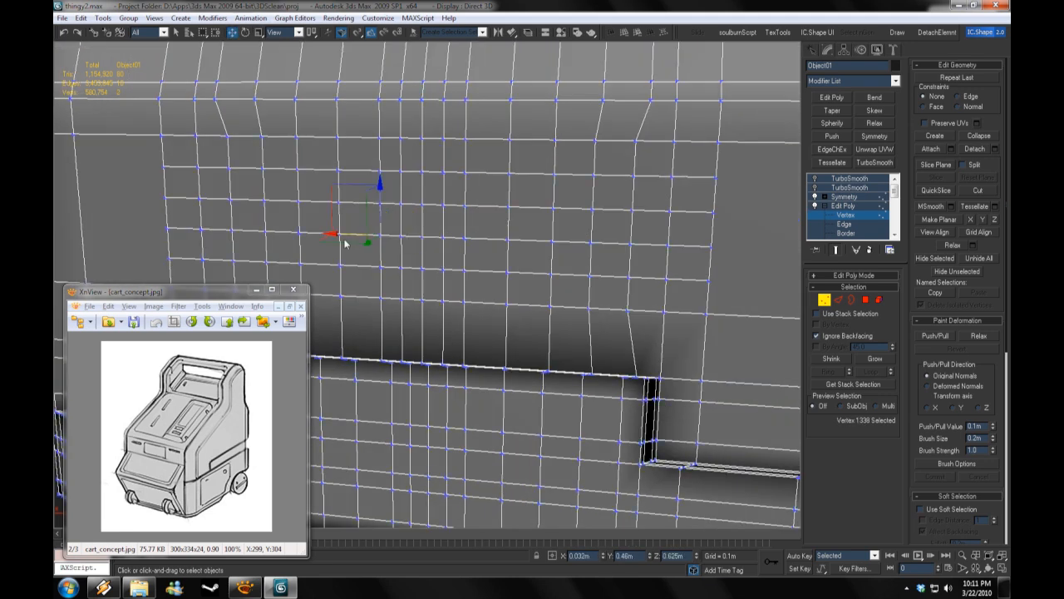
Step: Select all of the body's vertices and weld them with a 0.001 m threshold
scroll(949, 366, down, 3)
click(958, 302)
click(996, 478)
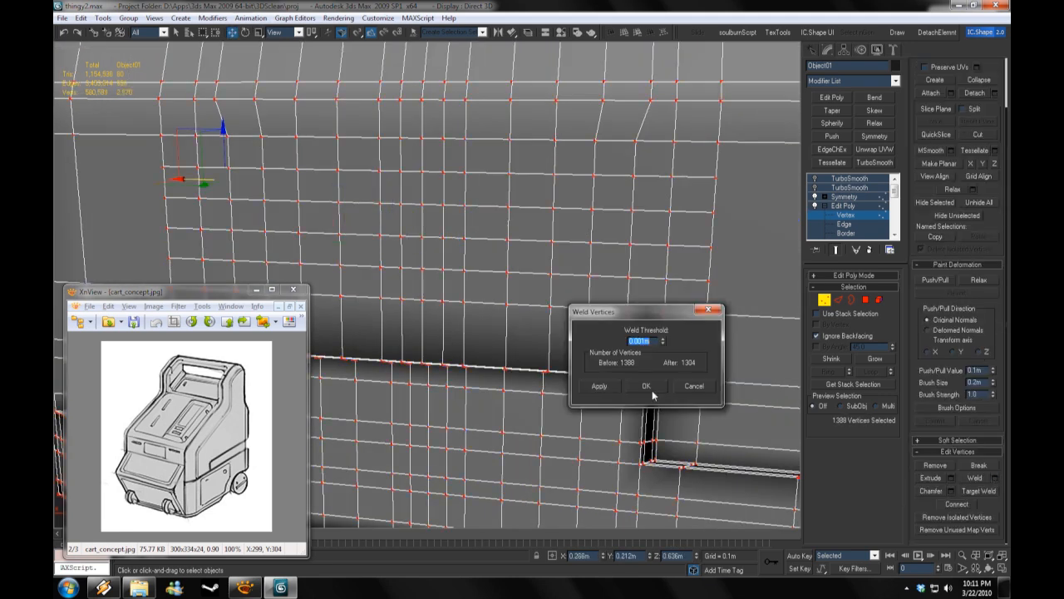
click(650, 387)
Step: Move the vertex column beside the rear grid's centre outward to widen the neighbouring cells
scroll(487, 358, down, 5)
alt+middle_drag(487, 357, 666, 345)
scroll(421, 199, up, 4)
alt+middle_drag(421, 200, 374, 299)
scroll(863, 215, down, 2)
click(849, 205)
alt+middle_drag(582, 291, 622, 282)
scroll(622, 283, up, 2)
click(843, 207)
click(846, 216)
alt+middle_drag(542, 283, 491, 274)
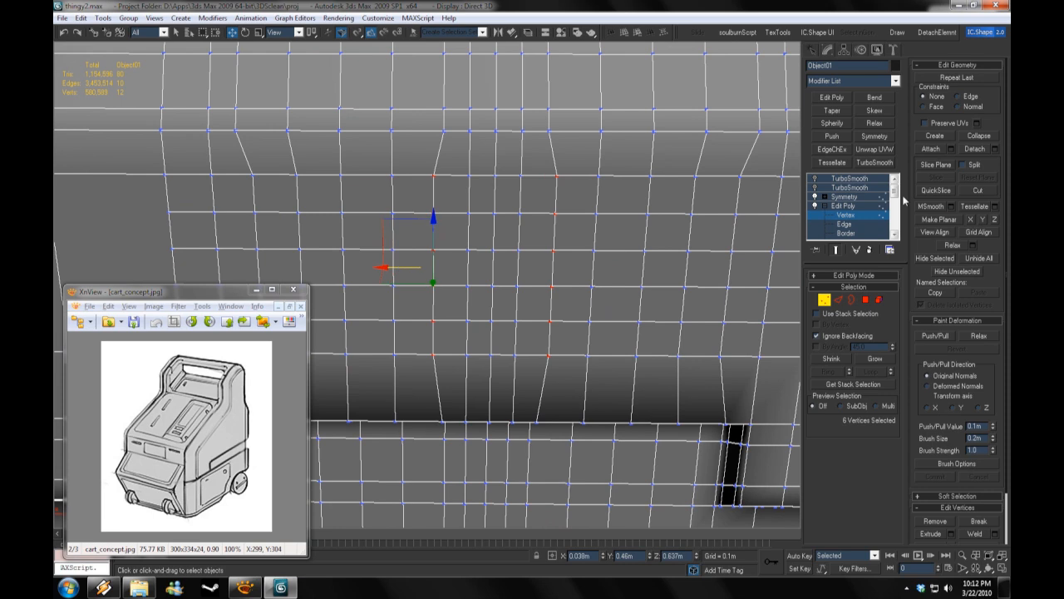
Step: Nudge the vertex column beside the rear grid's centre slightly further outward to balance the cell widths
scroll(862, 213, down, 1)
click(846, 214)
middle_drag(557, 297, 563, 287)
click(846, 216)
click(858, 223)
middle_drag(675, 356, 716, 349)
click(845, 215)
drag(490, 359, 419, 137)
drag(438, 249, 431, 250)
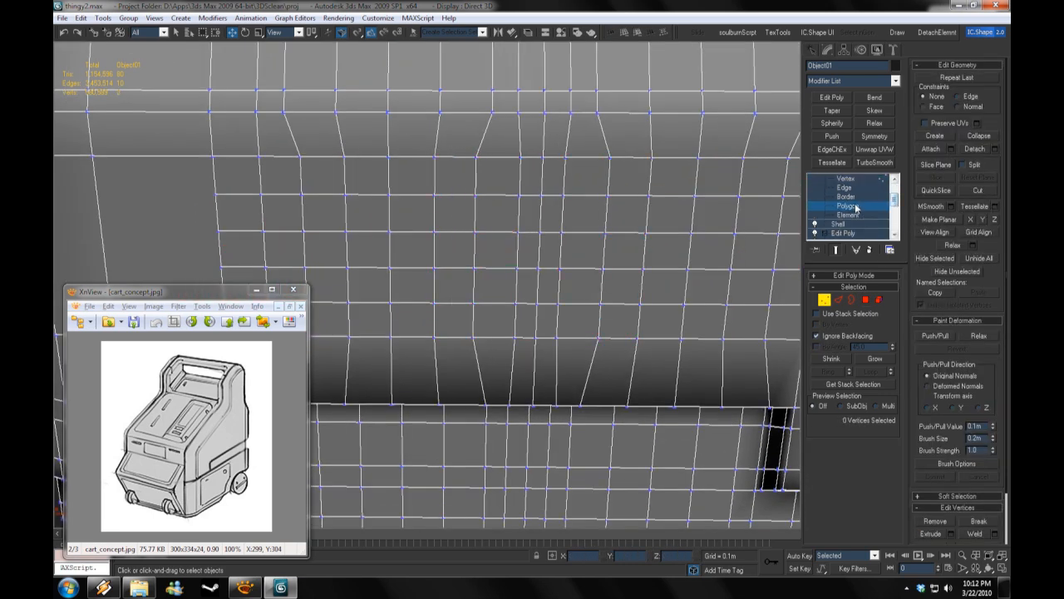
Step: Bevel the 20 checkerboard polygons inward with a height of -0.007 m and a negative outline amount
click(848, 205)
click(951, 104)
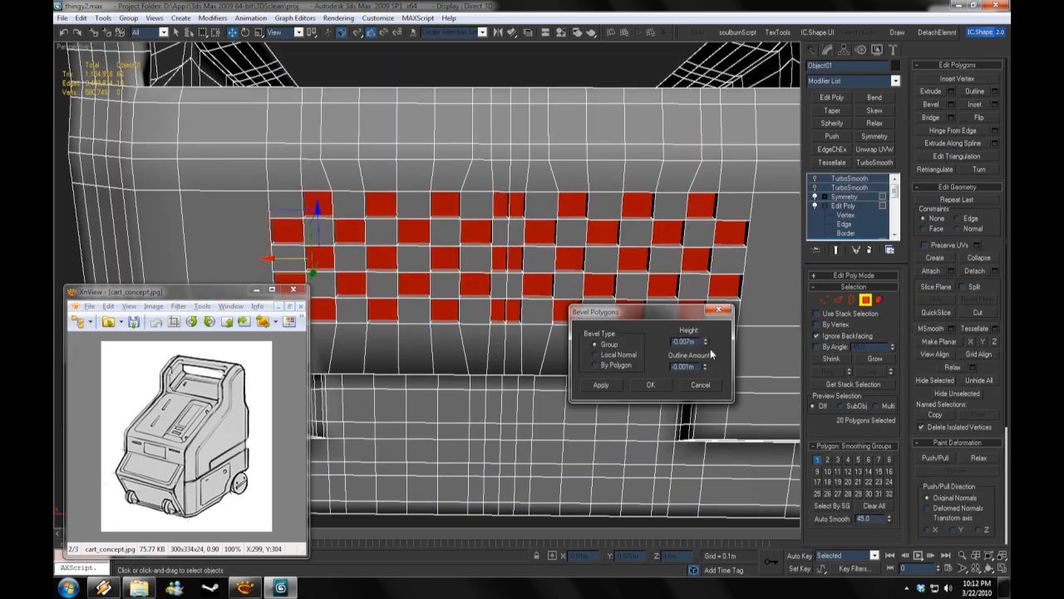
drag(705, 366, 705, 376)
click(651, 385)
Step: Delete the leftover inner polygons along the symmetry seam in the three central recesses
middle_drag(583, 333, 533, 309)
scroll(482, 291, up, 3)
click(480, 291)
ctrl+click(482, 199)
ctrl+click(481, 110)
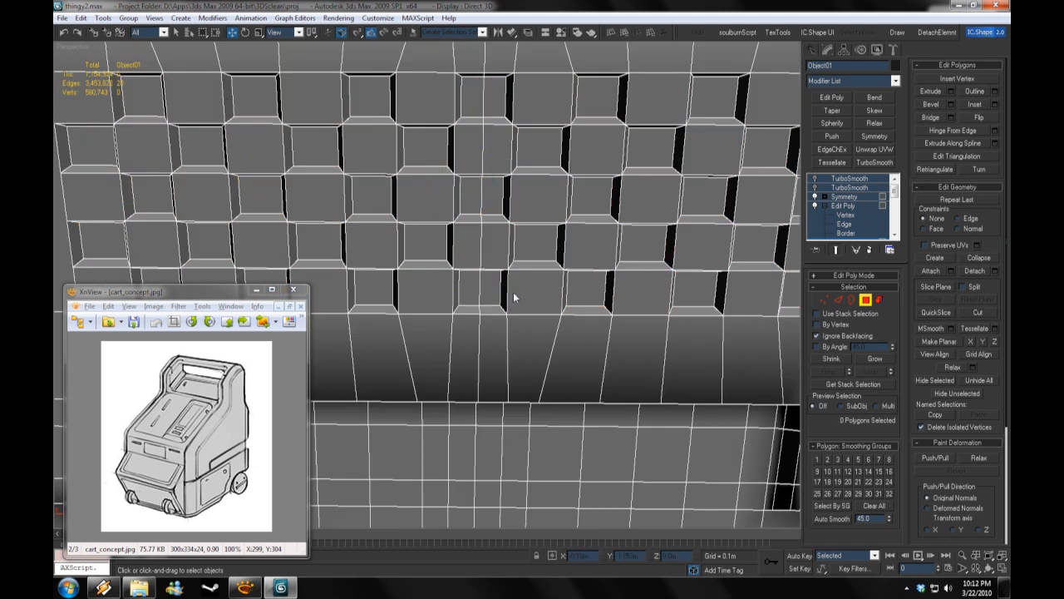
Step: Preview the recessed vent pattern with both TurboSmooth modifiers enabled, and disable them again
scroll(513, 292, down, 3)
click(848, 187)
click(815, 187)
click(814, 178)
scroll(635, 277, down, 3)
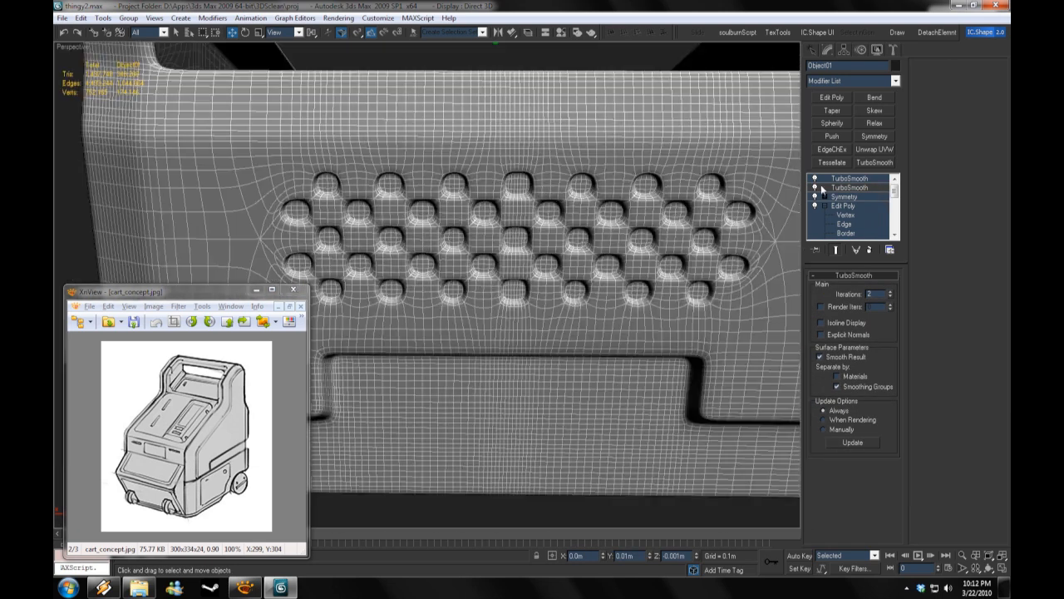
click(814, 187)
click(815, 179)
Step: Select the floor polygons of all the beveled vent recesses on the rear panel
click(843, 205)
key(4)
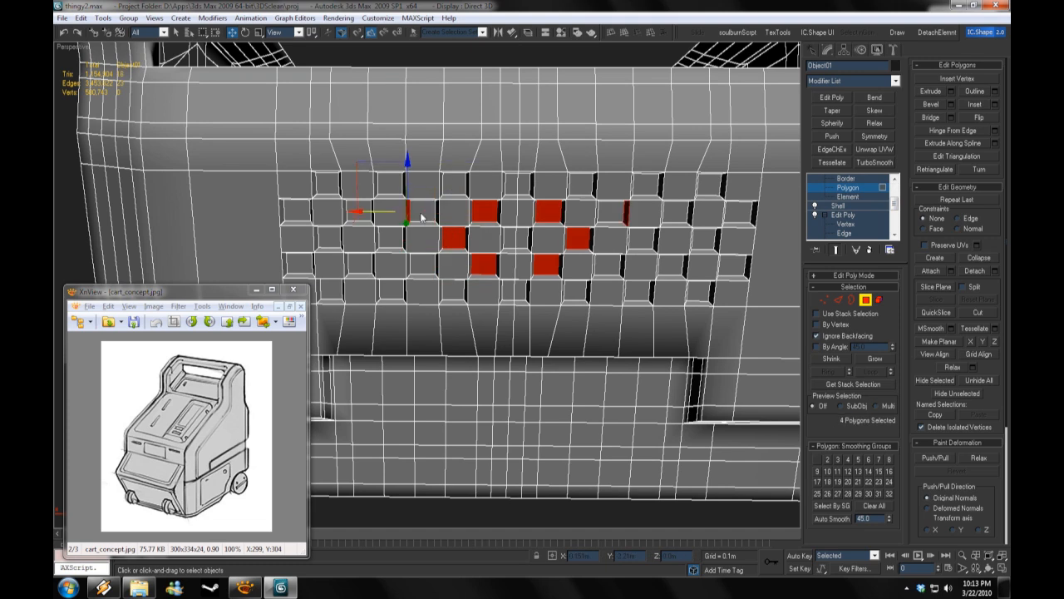
ctrl+click(423, 265)
ctrl+click(392, 238)
ctrl+click(361, 265)
ctrl+click(331, 289)
ctrl+click(300, 264)
ctrl+click(298, 212)
ctrl+click(328, 185)
ctrl+click(358, 212)
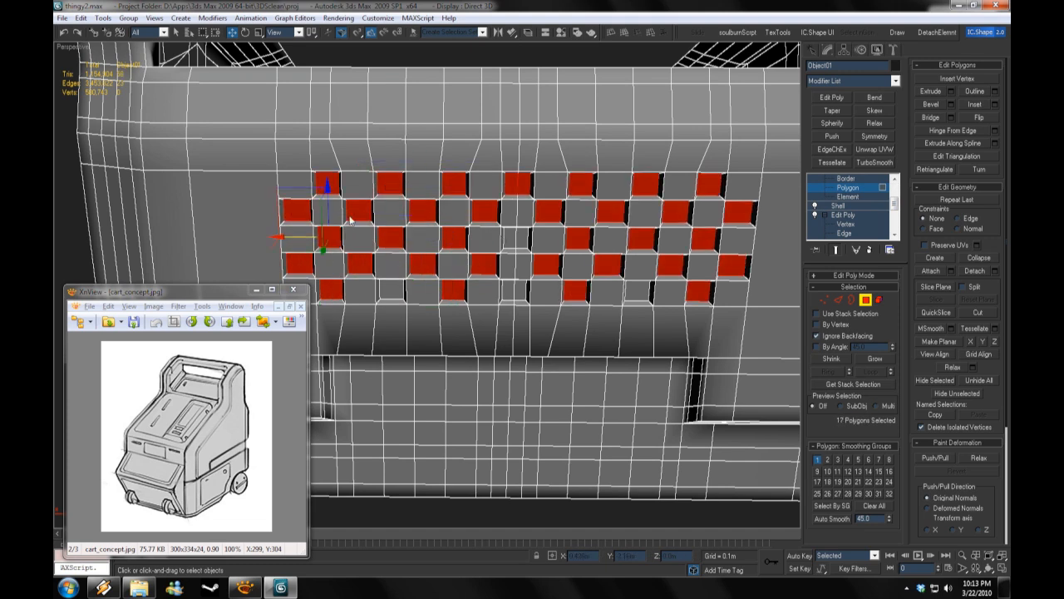
click(952, 92)
drag(706, 342, 706, 311)
click(701, 380)
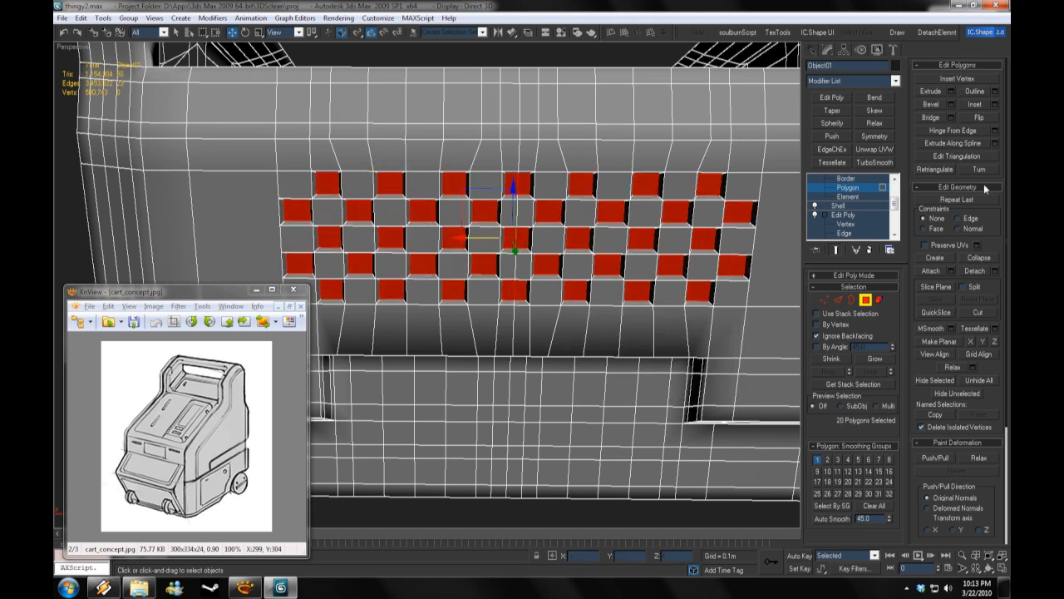
Step: Grow the selection to include the recess walls and preview the vents with both TurboSmooth modifiers enabled
click(886, 359)
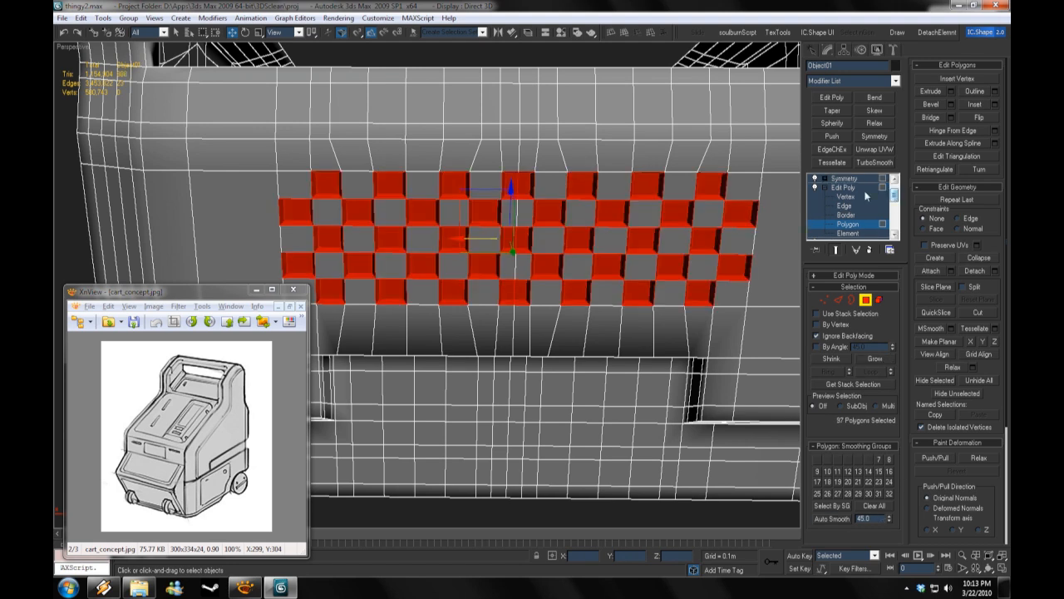
scroll(865, 192, up, 1)
click(847, 179)
click(815, 179)
click(814, 180)
scroll(866, 210, down, 5)
click(866, 213)
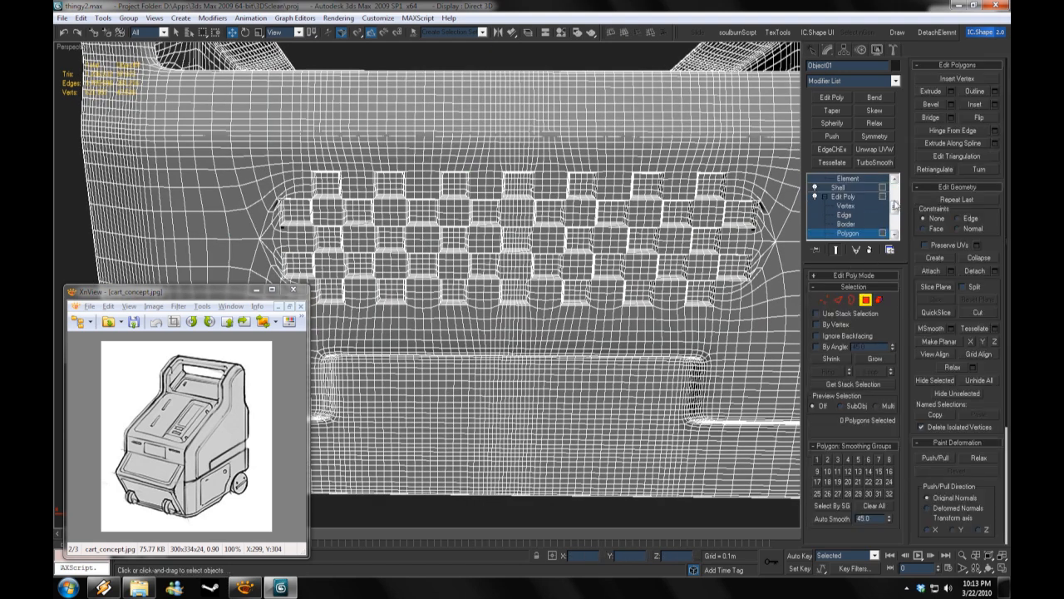
Step: Assign smoothing group 17 to the vent recess polygons, re-enable smoothing and hide the wireframe edges
key(4)
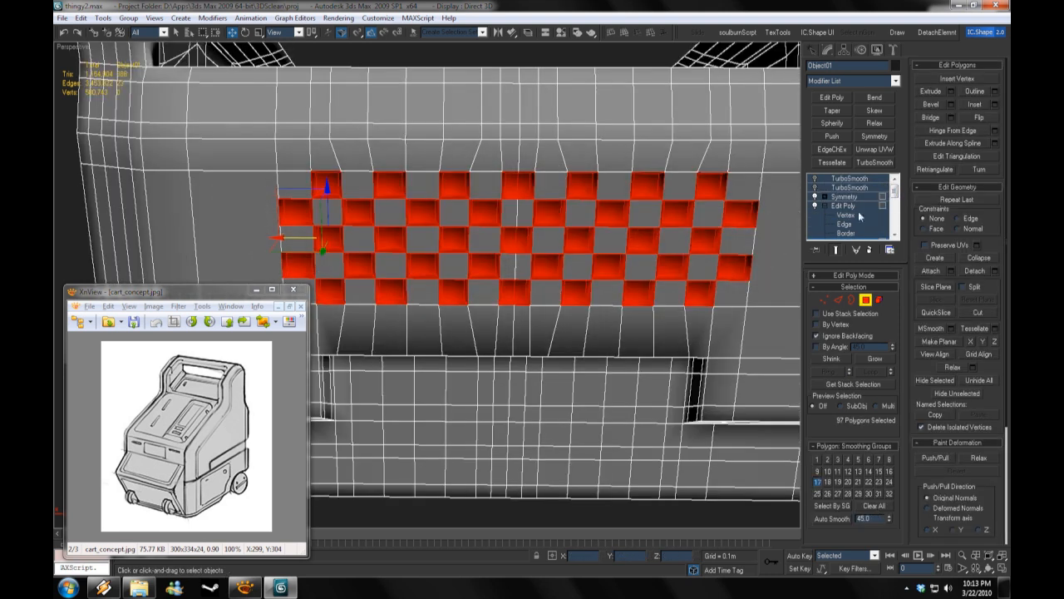
click(816, 176)
key(F4)
key(ctrl+d)
Step: Unhide the rest of the cart and enter vertex editing on the upper handle shell
scroll(632, 303, down, 6)
alt+middle_drag(632, 304, 560, 314)
right_click(615, 303)
click(561, 313)
scroll(561, 314, up, 5)
key(2)
scroll(703, 260, down, 5)
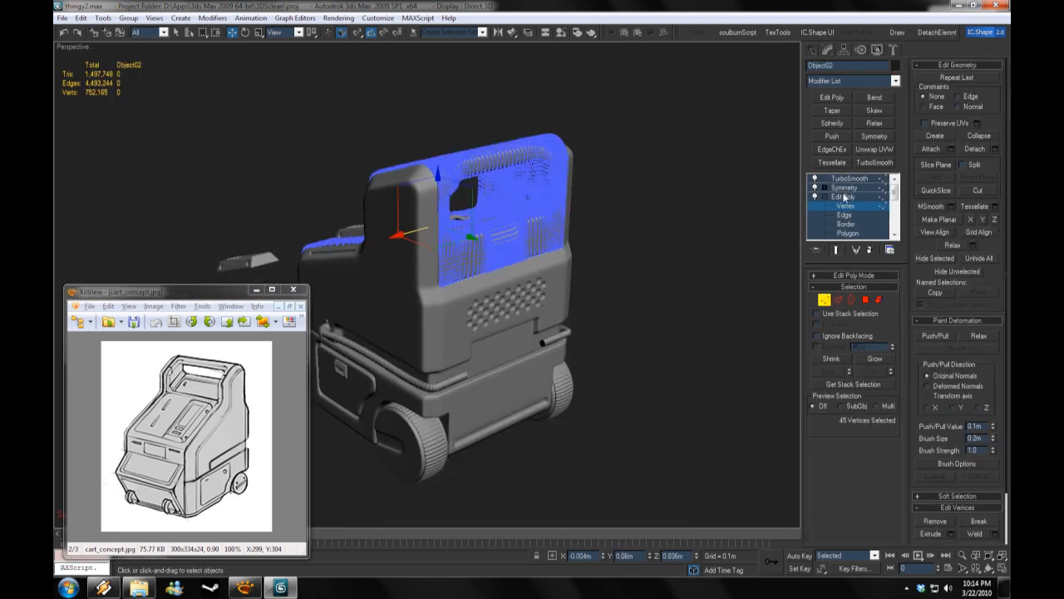
Step: Leave the shell's editing and clone the small front handle, placing the copy at the cart's rear
key(2)
key(ctrl+d)
scroll(556, 339, down, 3)
alt+middle_drag(555, 340, 638, 290)
click(370, 271)
click(638, 290)
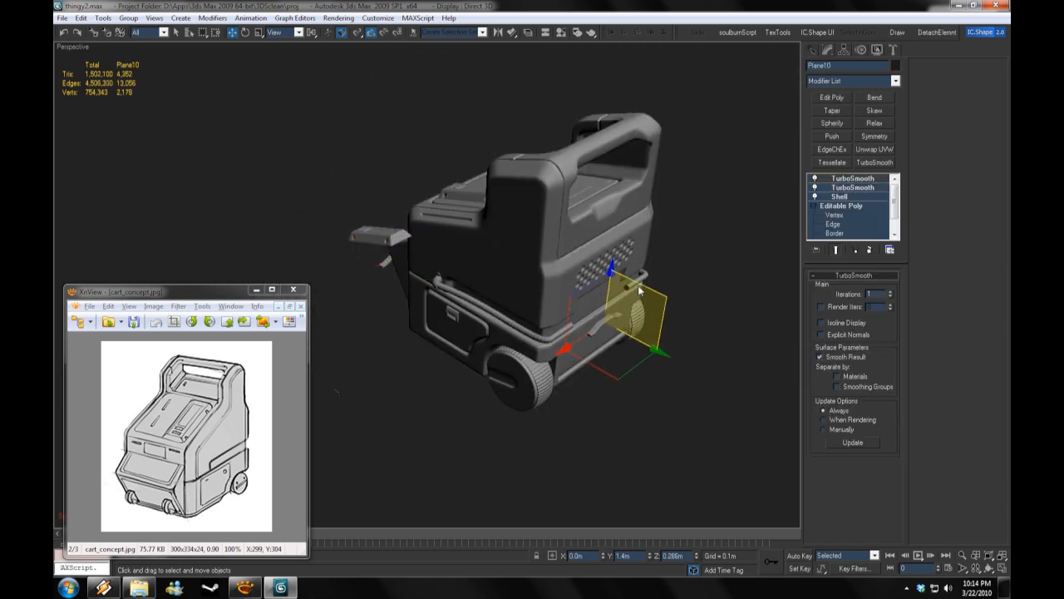
shift+drag(642, 305, 578, 340)
click(578, 340)
scroll(563, 265, up, 5)
Step: Rotate and move the handle copy onto the lower rear panel, centred at X 0.0 m
key(e)
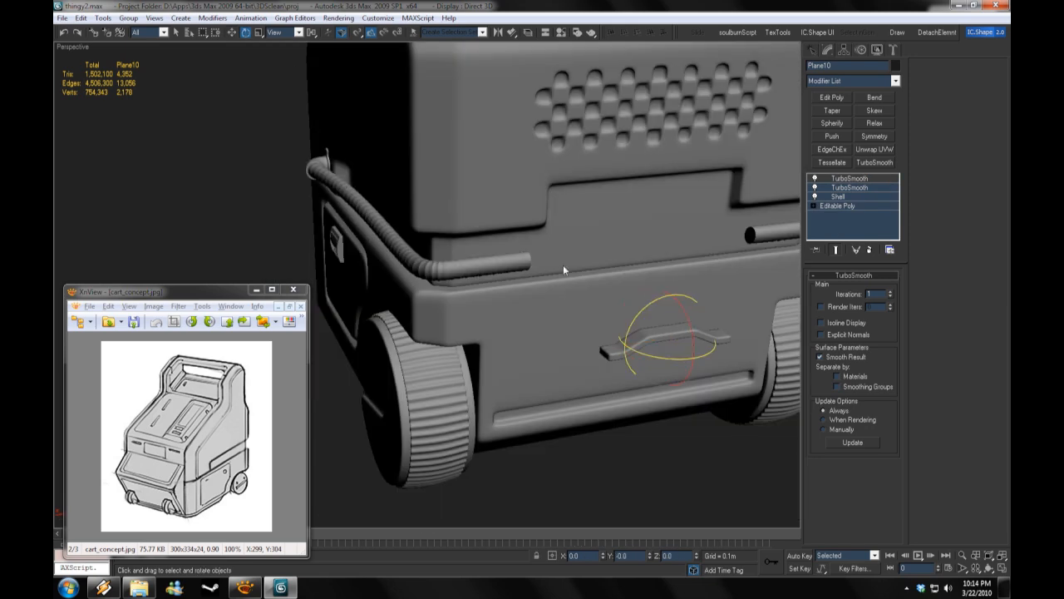
scroll(519, 207, up, 3)
drag(520, 208, 544, 249)
key(shift+z)
key(shift+z)
key(shift+z)
key(shift+z)
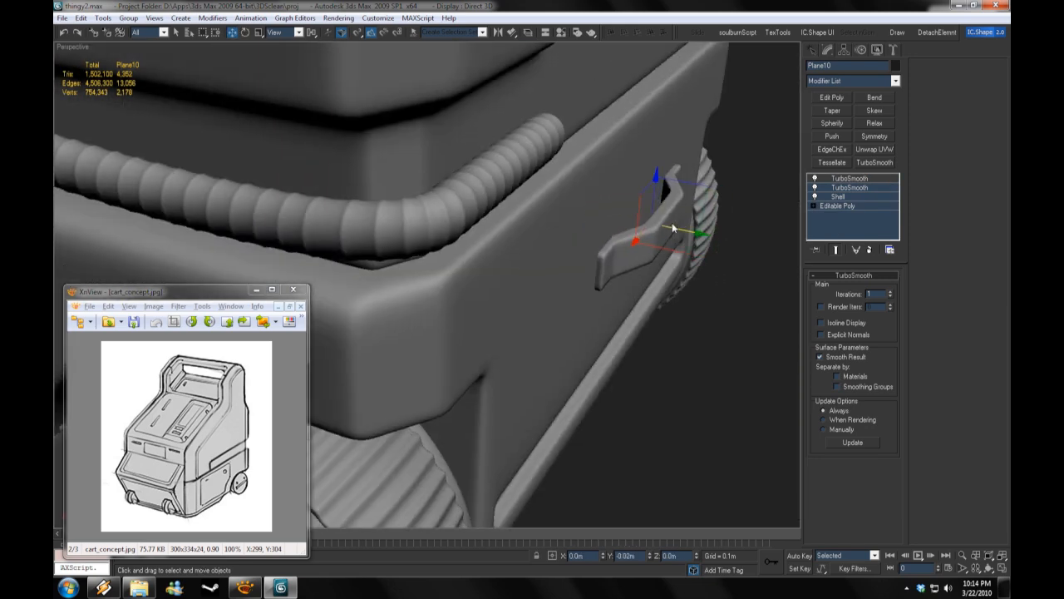
key(r)
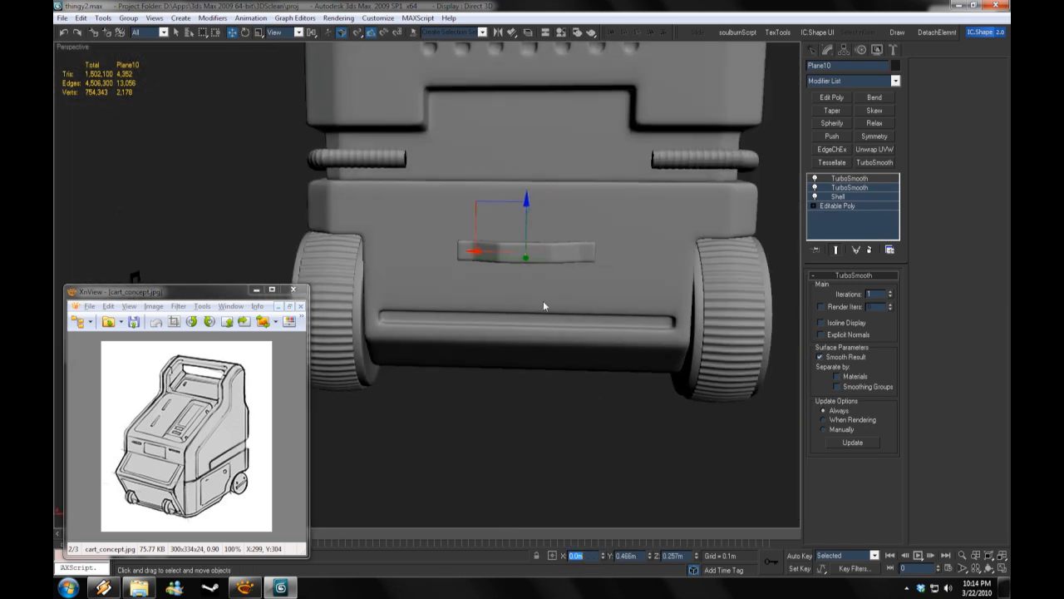
Step: Widen the rear handle by moving its end-section vertices outward along X
key(shift+z)
key(r)
key(shift+z)
key(1)
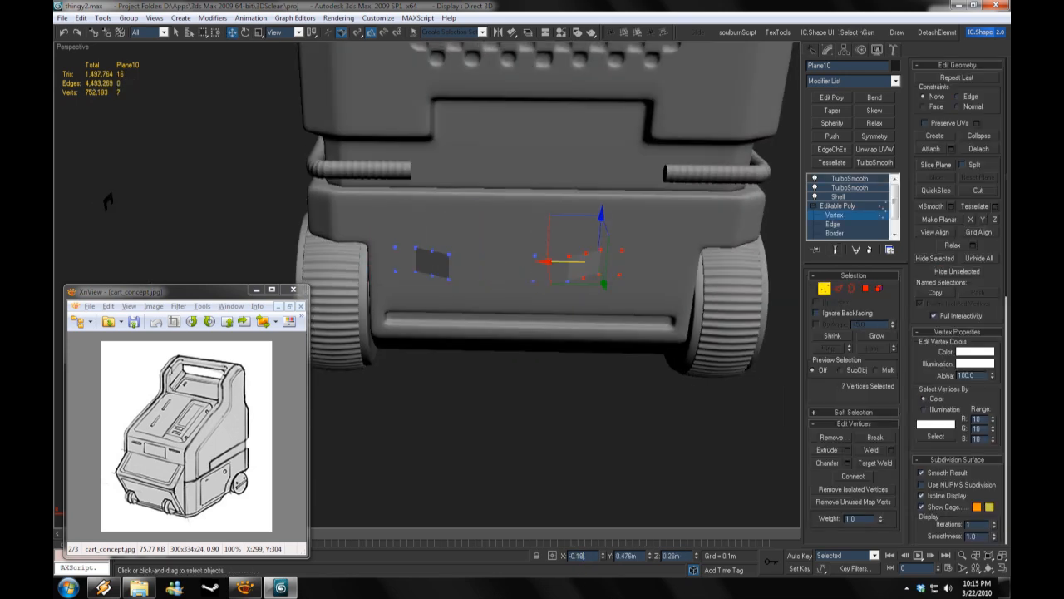
key(ctrl+z)
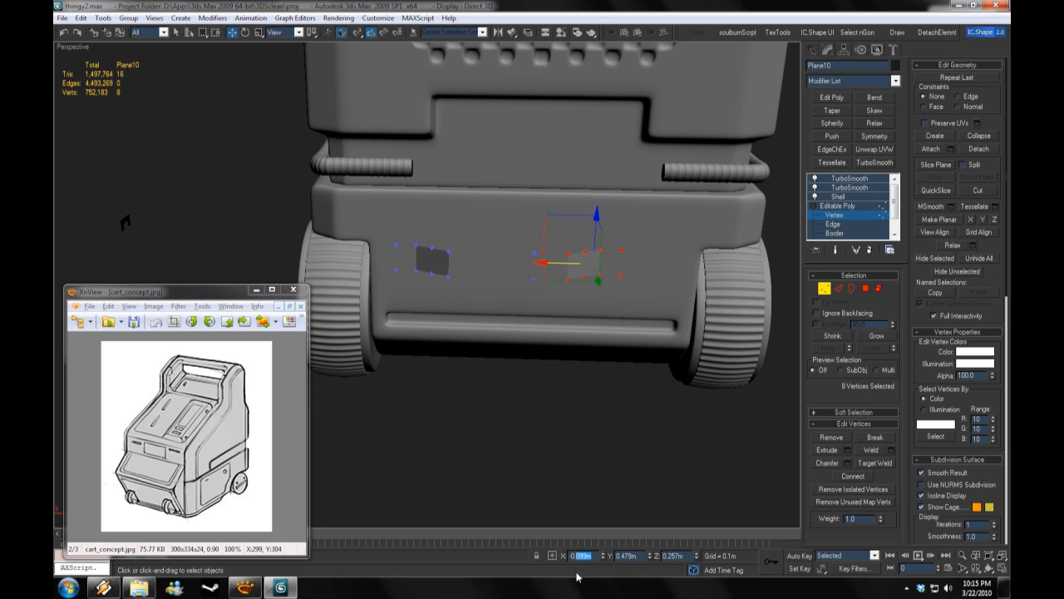
Step: Connect the long edges along the handle's middle span to add cross edges
key(2)
key(ctrl+shift+e)
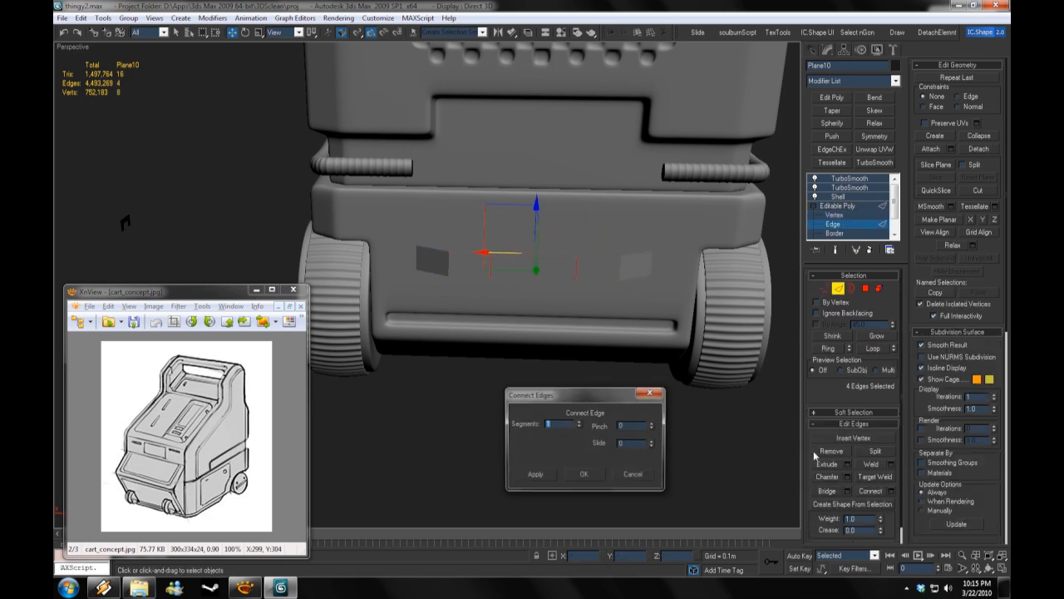
key(F4)
click(584, 474)
key(ctrl+d)
key(F4)
Step: Clone the rear handle as a separate object directly above the original and select the copy
alt+middle_drag(584, 474, 665, 304)
click(538, 363)
shift+drag(665, 268, 667, 271)
click(521, 341)
key(ctrl+d)
alt+middle_drag(521, 341, 495, 488)
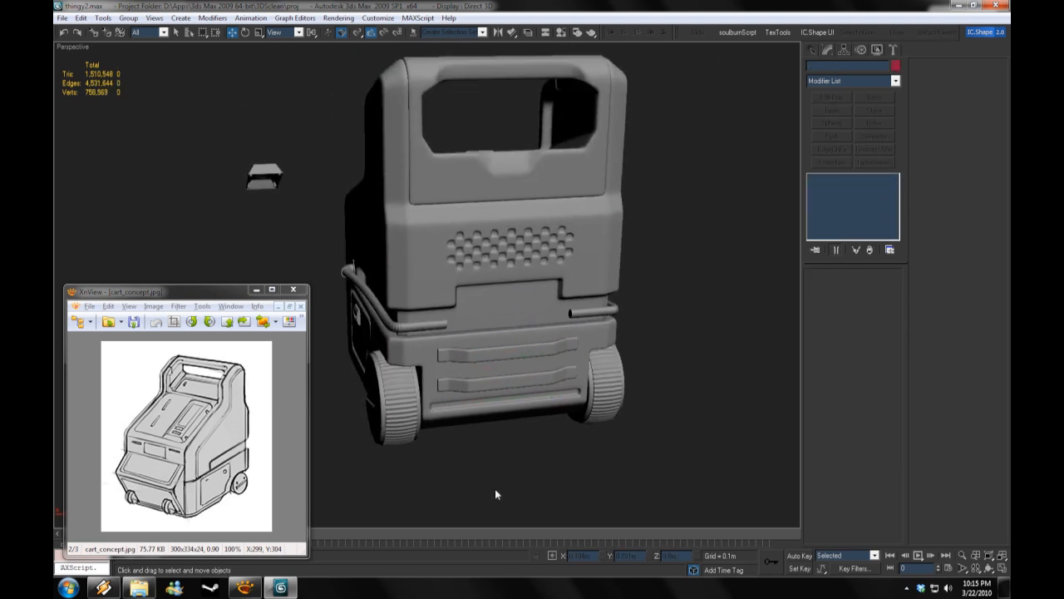
scroll(508, 388, up, 5)
click(459, 325)
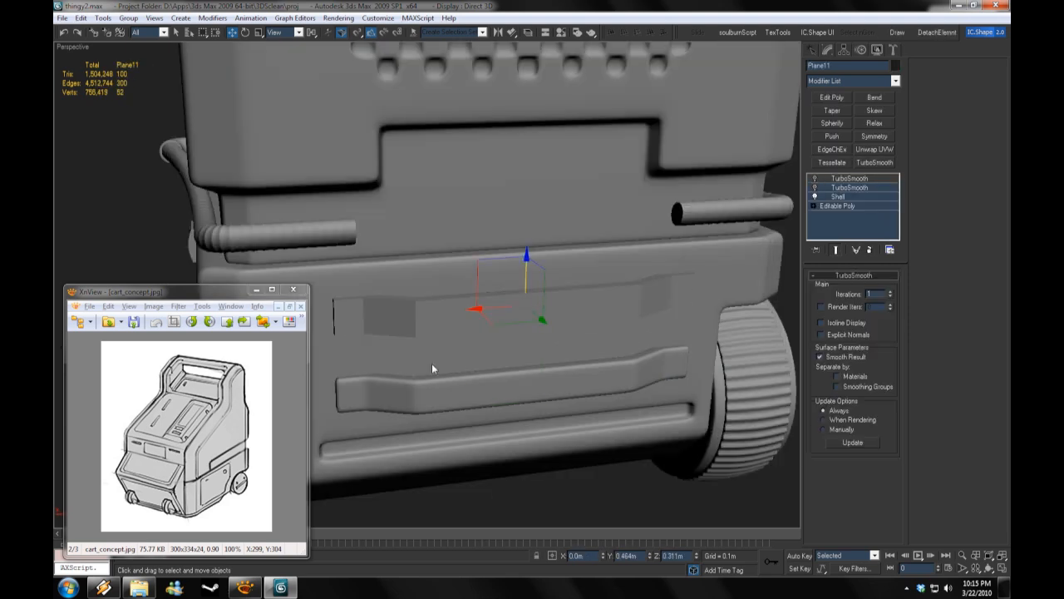
Step: Clone all of the handle's polygons upward on the lower rear panel as an element of the same mesh
key(2)
key(F4)
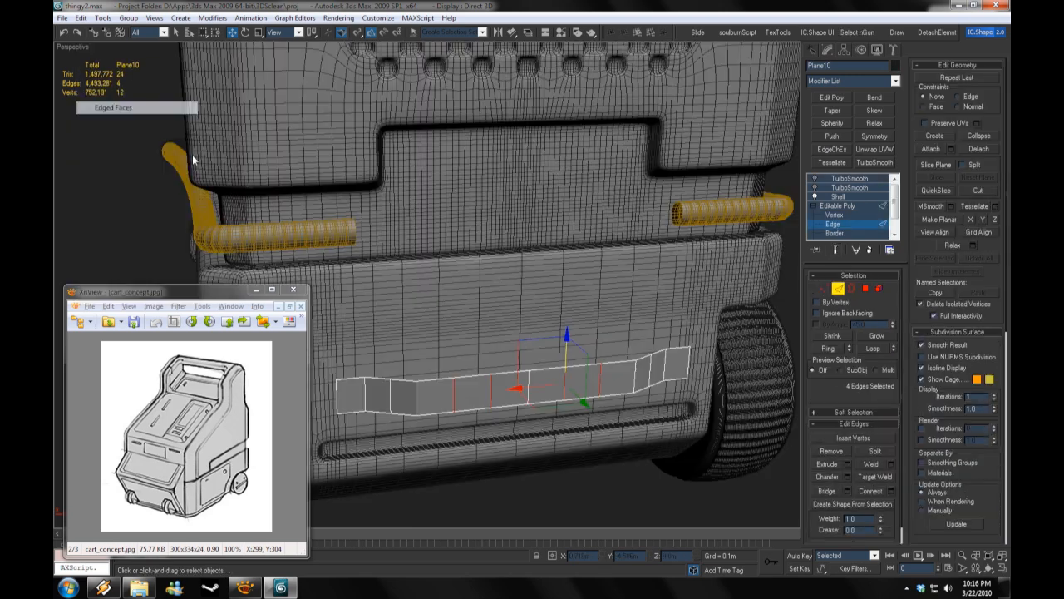
click(866, 227)
shift+drag(566, 365, 523, 268)
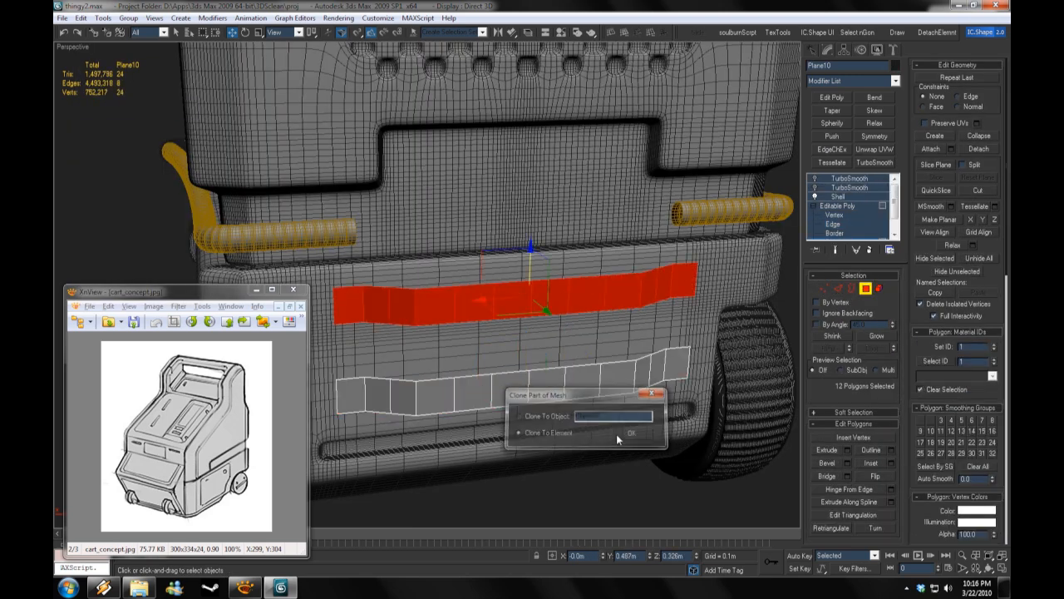
click(637, 430)
Step: Extend the upper strip's outer end and mirror the handle mesh with a Symmetry modifier on X
alt+middle_drag(637, 430, 452, 265)
click(398, 266)
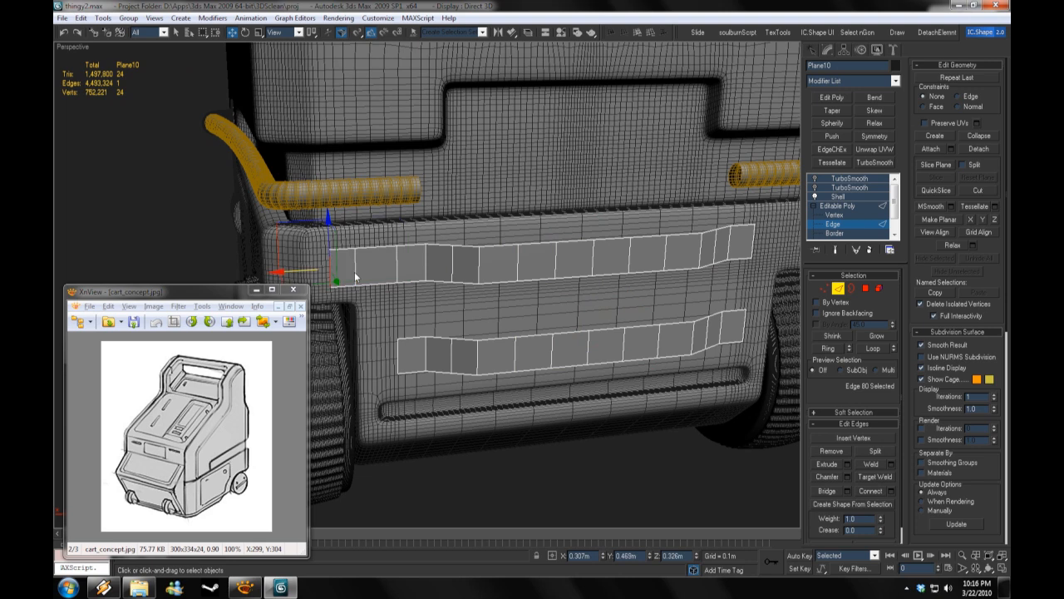
middle_drag(715, 279, 678, 275)
click(874, 135)
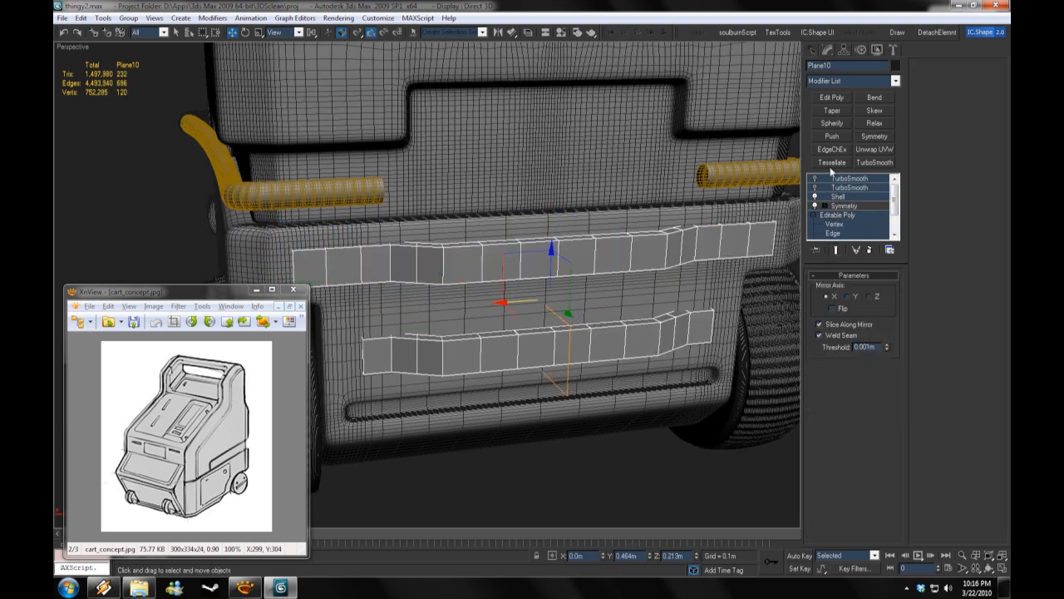
alt+middle_drag(635, 320, 487, 292)
key(2)
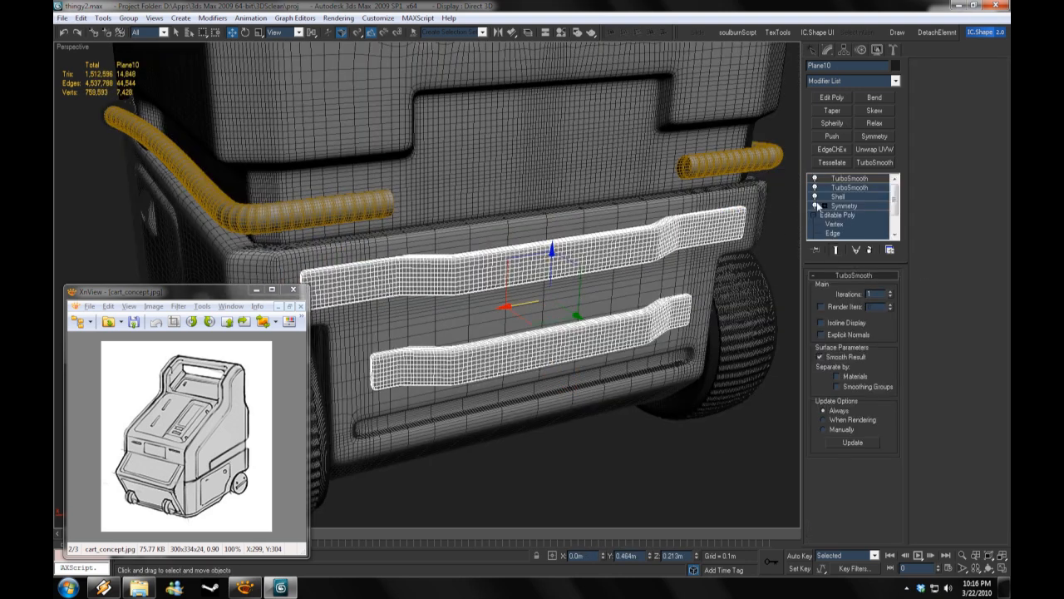
Step: Bridge the facing edges of the upper and lower strips and adjust the vertex at the lower outer corner
ctrl+click(387, 355)
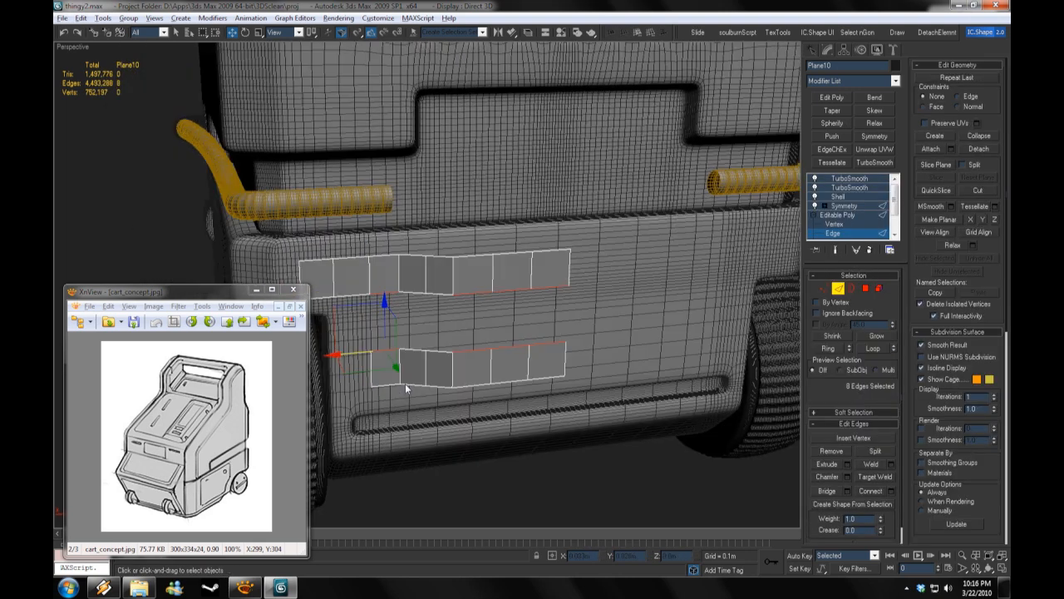
alt+middle_drag(391, 357, 515, 349)
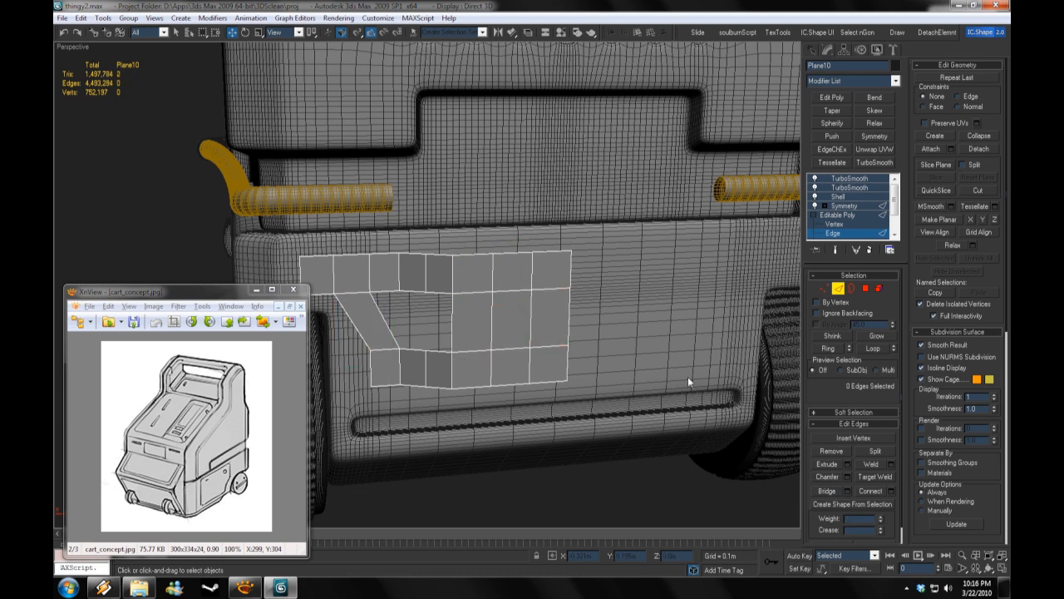
key(1)
alt+middle_drag(409, 377, 406, 346)
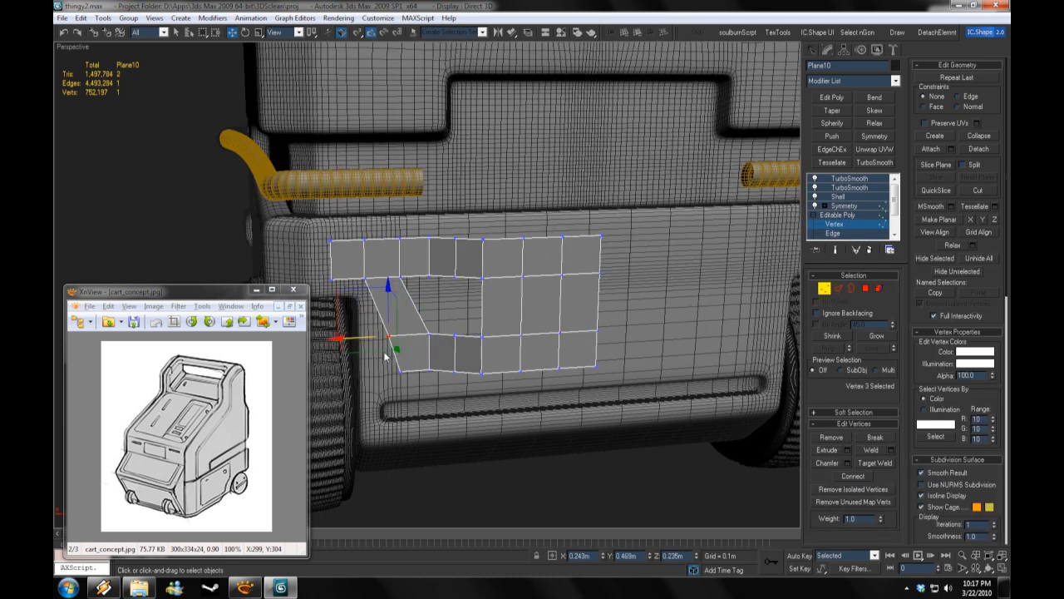
Step: Subdivide the bridged centre of the rear plate, open a small rectangular hole in it and hide the wireframe edges
key(1)
key(ctrl+d)
alt+middle_drag(465, 357, 555, 342)
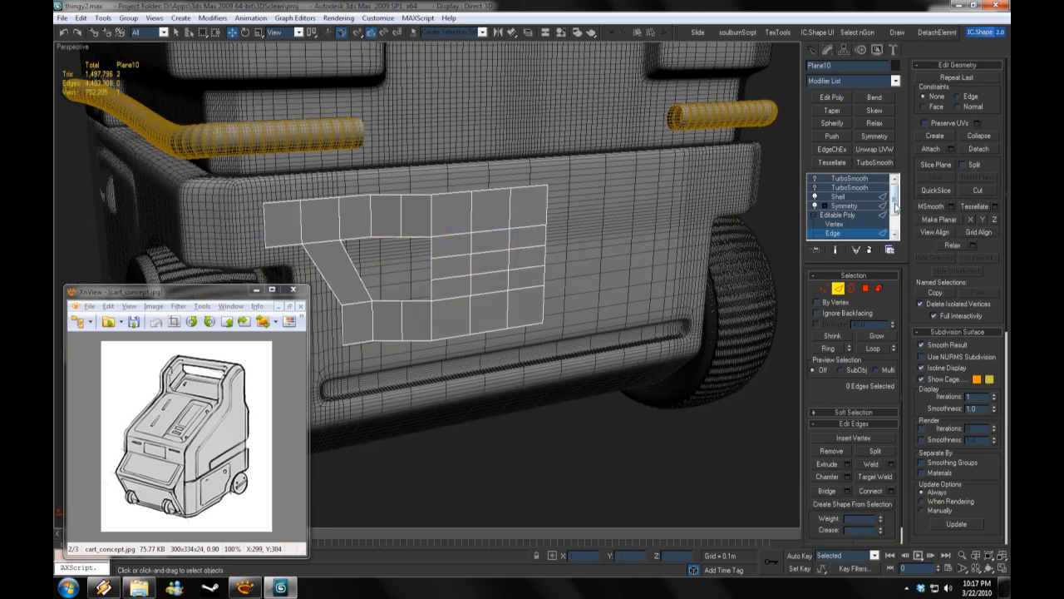
key(4)
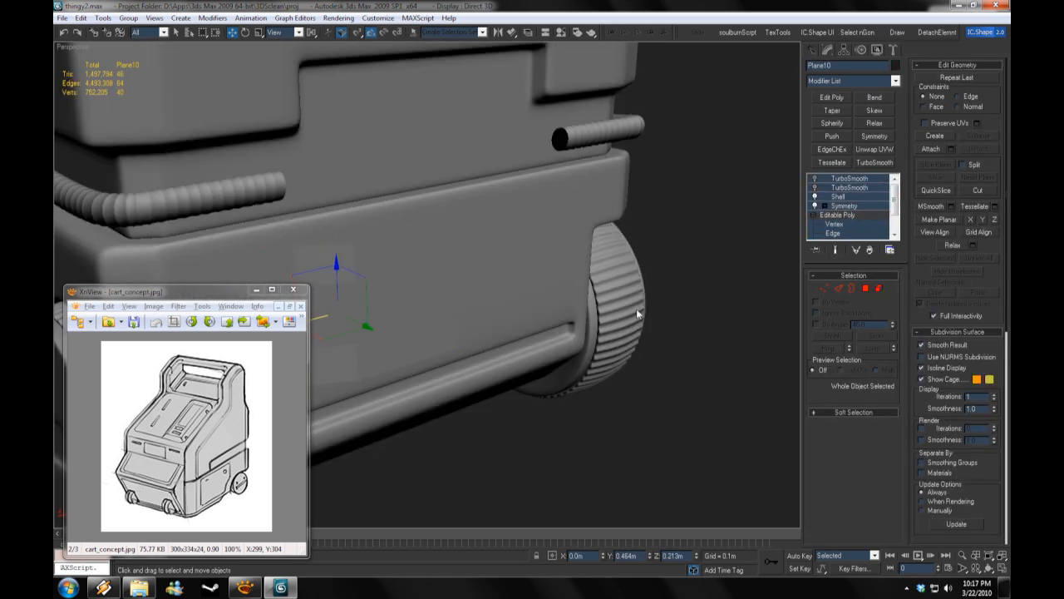
click(72, 47)
click(108, 124)
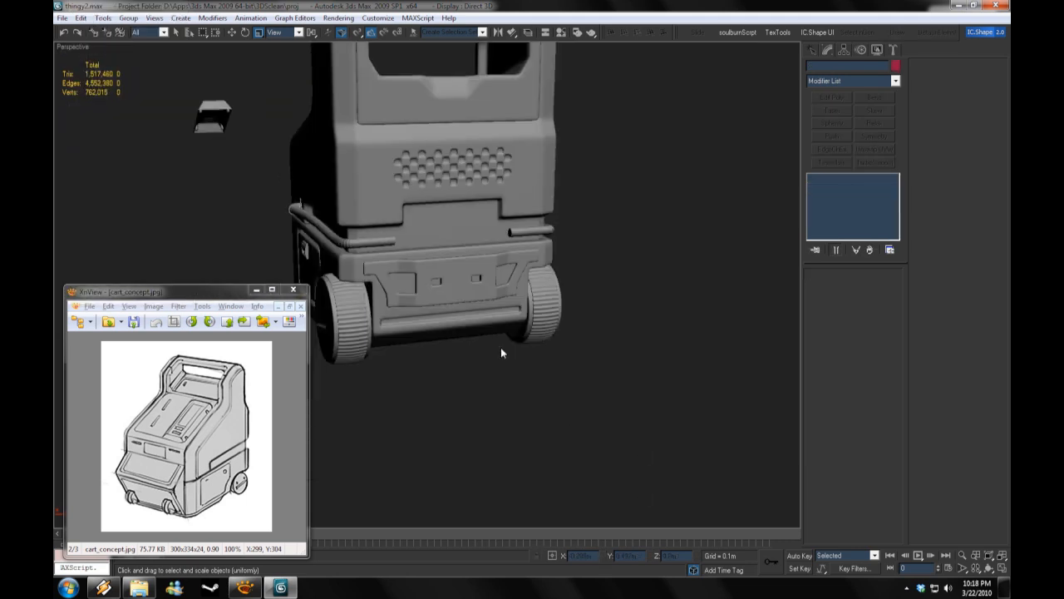
Step: Open the groove trim on the front lid for edge editing and show its wireframe edges
alt+middle_drag(502, 350, 658, 394)
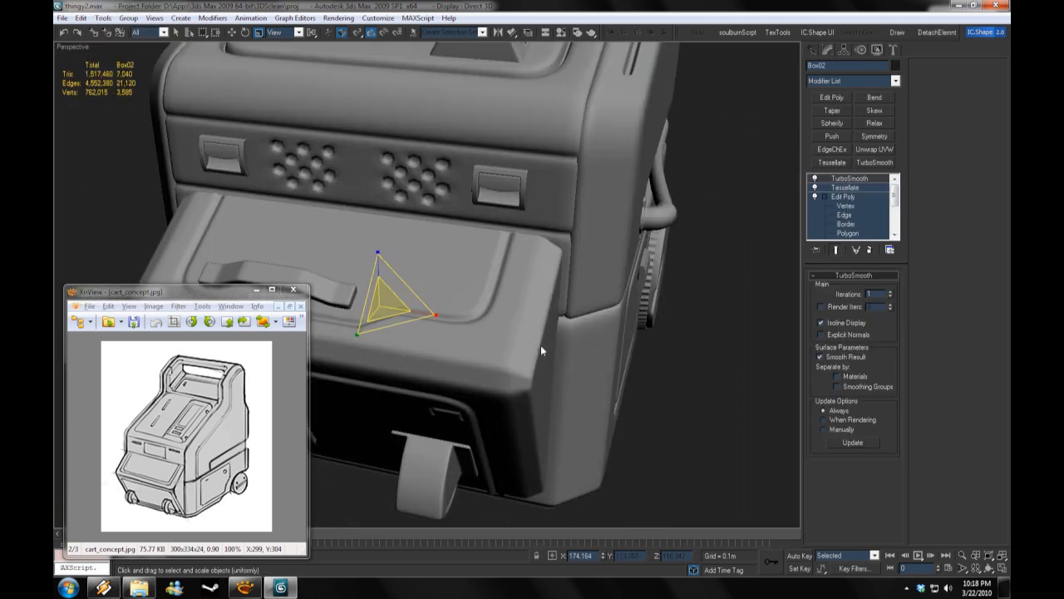
click(72, 46)
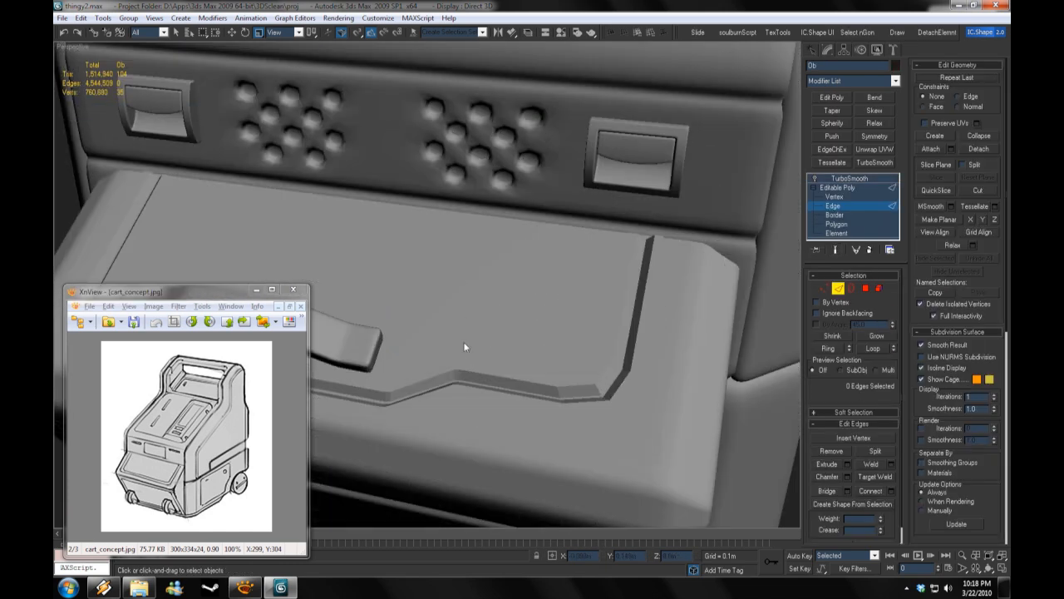
right_click(72, 47)
click(119, 105)
scroll(529, 358, up, 5)
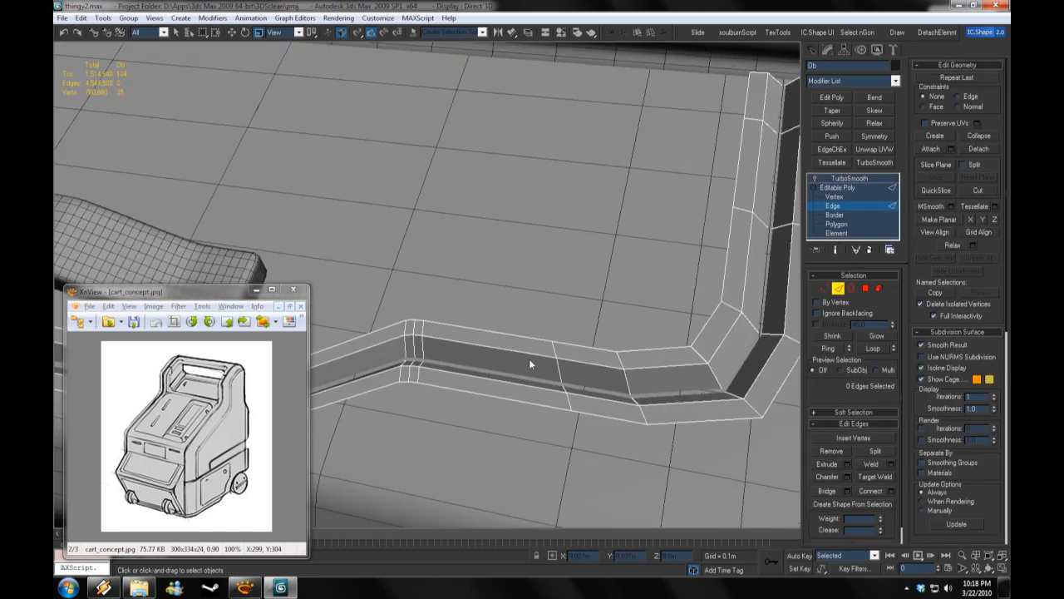
Step: Clone the polygons of the groove's straight side section inward across the front lid as an element
scroll(529, 359, down, 5)
click(837, 233)
ctrl+click(592, 275)
ctrl+click(416, 333)
click(846, 225)
drag(657, 278, 550, 170)
click(233, 33)
shift+drag(630, 249, 507, 263)
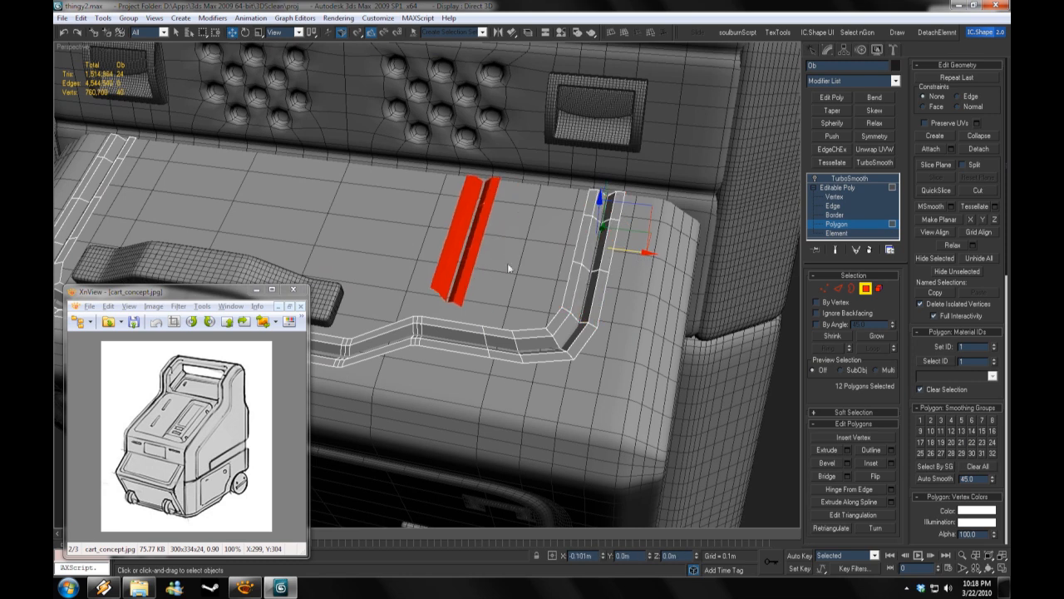
click(632, 434)
Step: Align the copied groove strip's lower end vertices in one plane and close the concept image window
click(833, 197)
drag(632, 389, 413, 281)
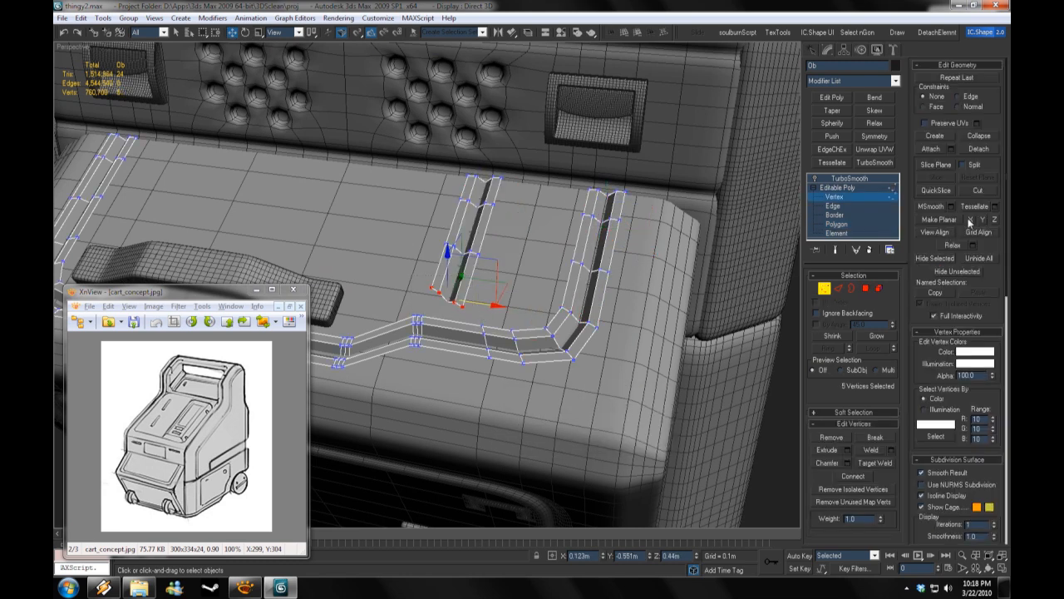
scroll(560, 345, down, 3)
alt+middle_drag(560, 346, 559, 409)
scroll(558, 409, up, 5)
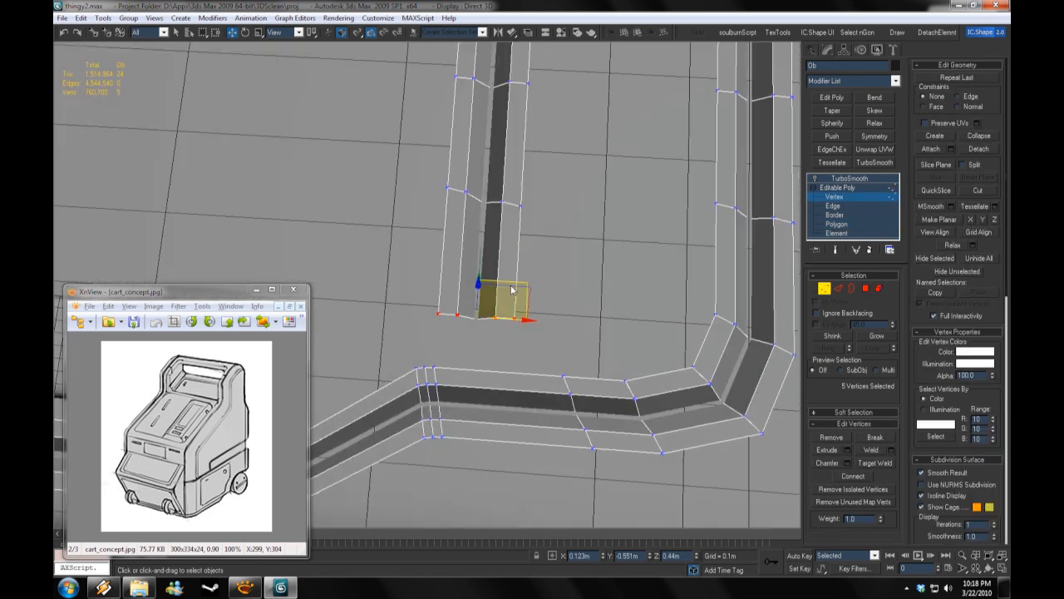
key(2)
click(294, 290)
scroll(468, 395, down, 4)
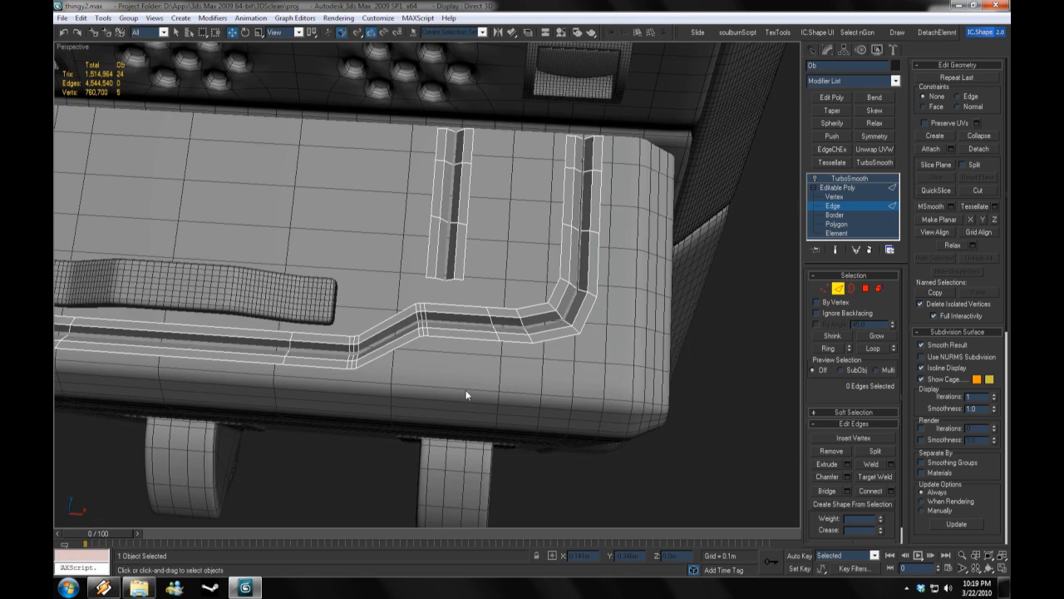
Step: Connect the front groove's edge ring below the copied strip with 2 segments, pinch 27 and an adjusted slide
alt+middle_drag(468, 395, 475, 364)
scroll(476, 364, up, 3)
key(3)
click(587, 360)
click(893, 491)
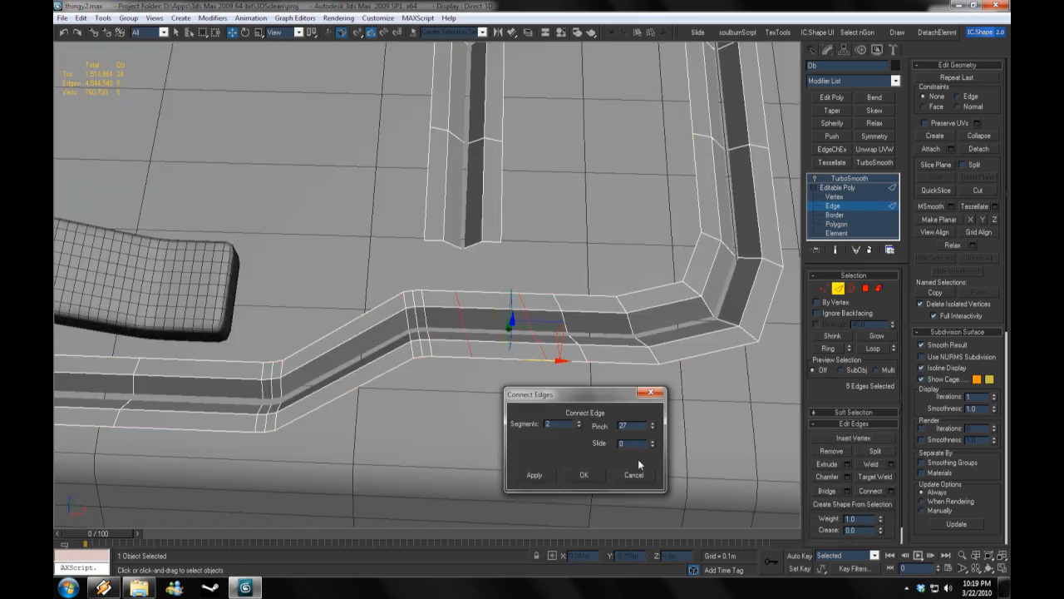
drag(651, 443, 676, 449)
click(584, 475)
Step: Select the edge ring between the new loops and connect it to subdivide the groove further
click(478, 309)
key(alt+r)
click(893, 492)
click(586, 476)
Step: Join the copied strip's lower end to the subdivided front groove, closing the channel at the T-junction
click(436, 242)
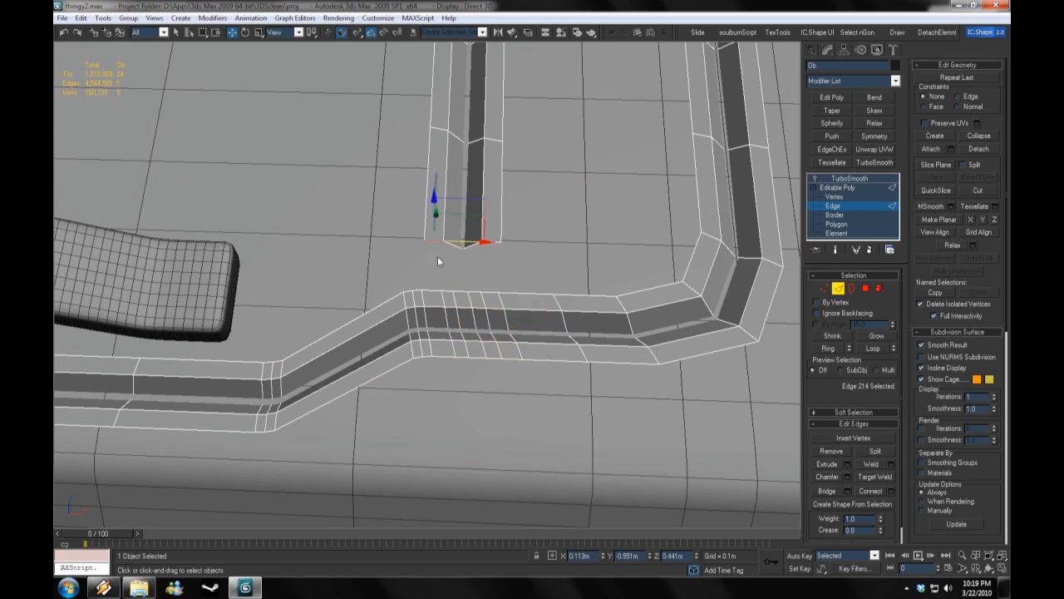
click(680, 478)
alt+middle_drag(679, 478, 579, 396)
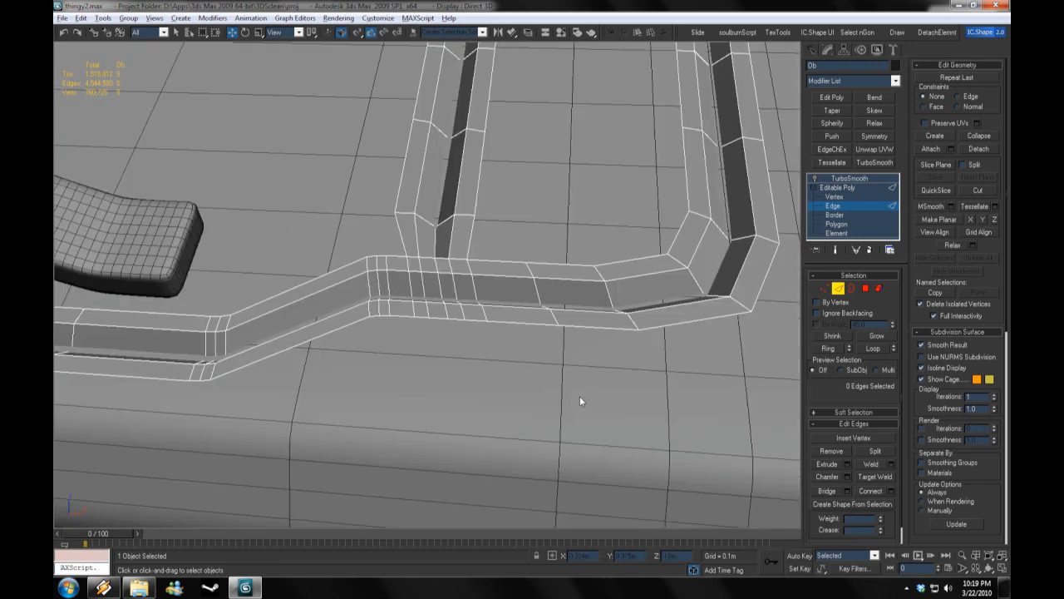
scroll(469, 218, up, 5)
click(468, 217)
alt+middle_drag(468, 216, 491, 218)
drag(491, 218, 466, 213)
alt+middle_drag(466, 213, 556, 404)
scroll(556, 405, down, 8)
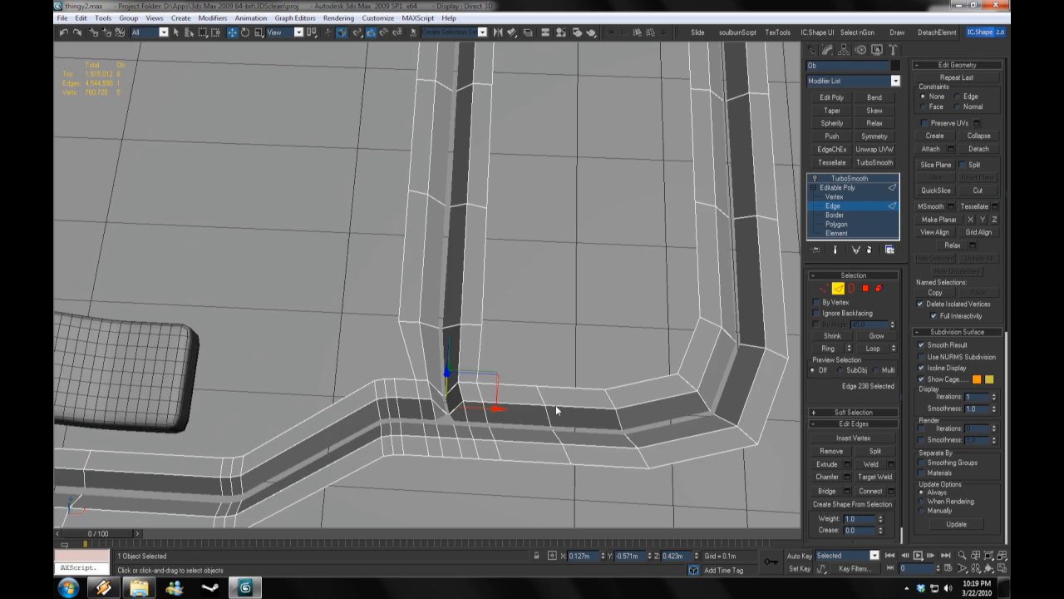
Step: Refine the polygons and vertices around the T-junction to finish the smoothed divider groove on the front lid
click(836, 233)
click(837, 225)
drag(407, 161, 437, 398)
click(470, 409)
scroll(469, 409, up, 5)
click(840, 198)
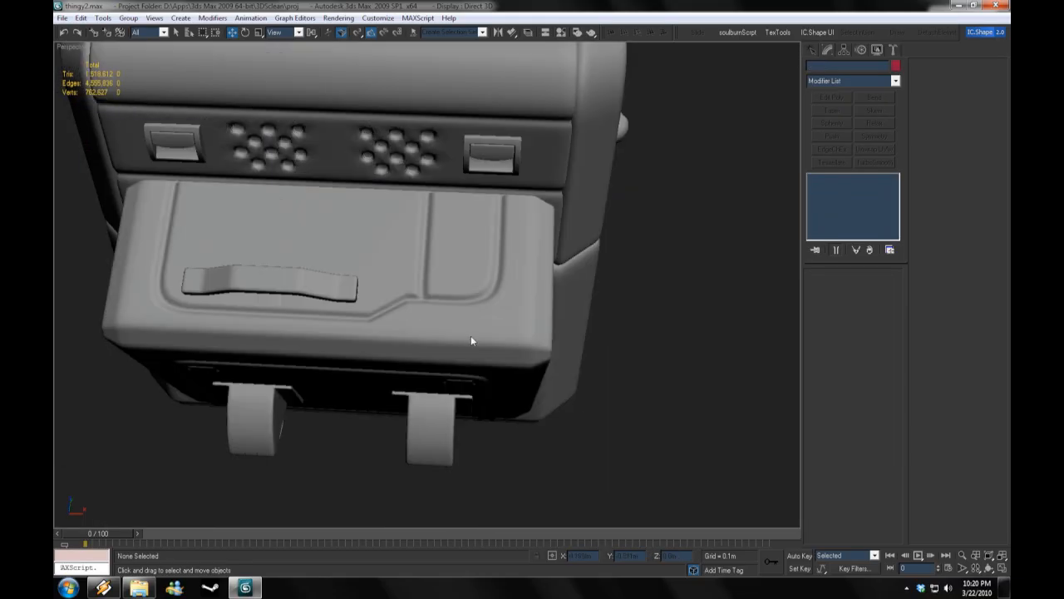
Step: Examine the new lid divider and the whole cart from the front and side
scroll(471, 339, down, 5)
alt+middle_drag(471, 339, 431, 408)
scroll(485, 407, up, 5)
scroll(527, 411, down, 5)
middle_drag(527, 412, 644, 357)
drag(683, 89, 617, 167)
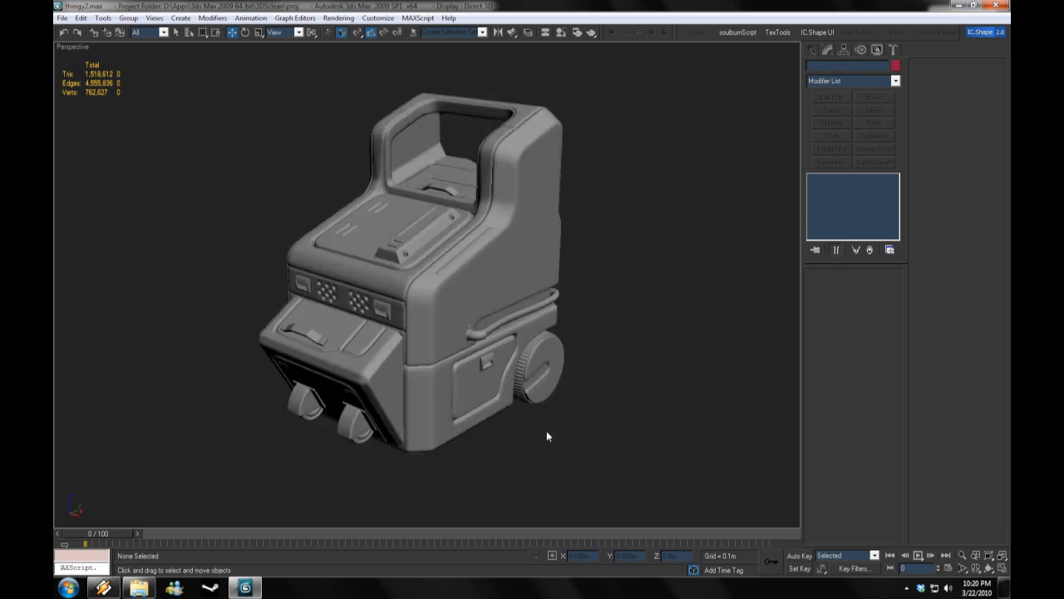
alt+middle_drag(547, 431, 574, 443)
click(62, 17)
mouse_move(125, 150)
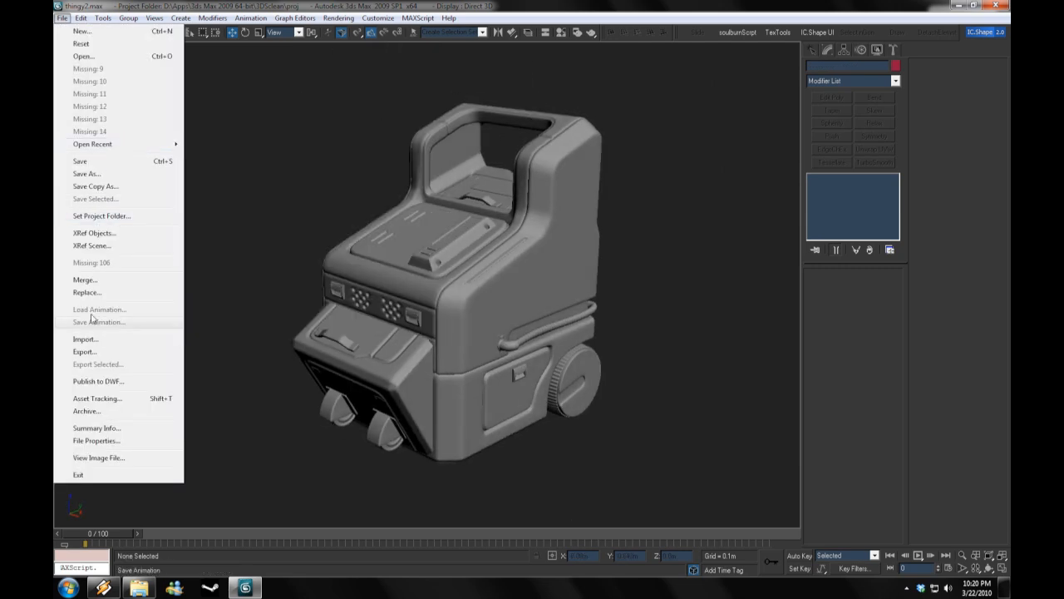
Step: Clone the hose-end fitting from the cart's side and place the copy at the rear corner
alt+middle_drag(532, 391, 558, 404)
key(7)
scroll(458, 373, up, 6)
alt+middle_drag(502, 288, 524, 324)
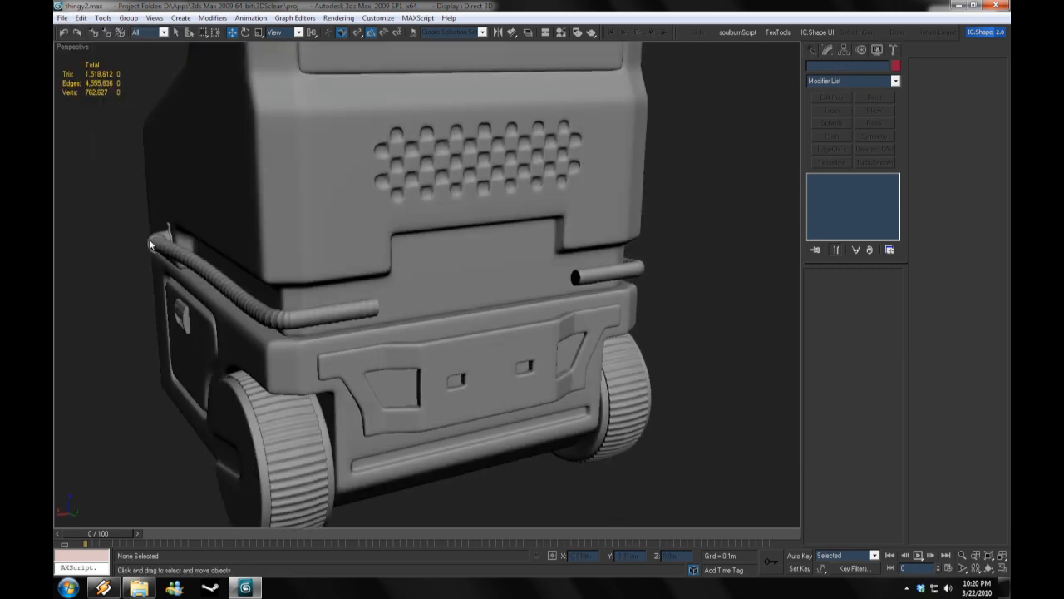
click(530, 330)
shift+drag(353, 232, 534, 314)
click(535, 342)
Step: Turn off Symmetry and TurboSmooth on the copied fitting and show its wireframe edges
click(815, 179)
click(815, 188)
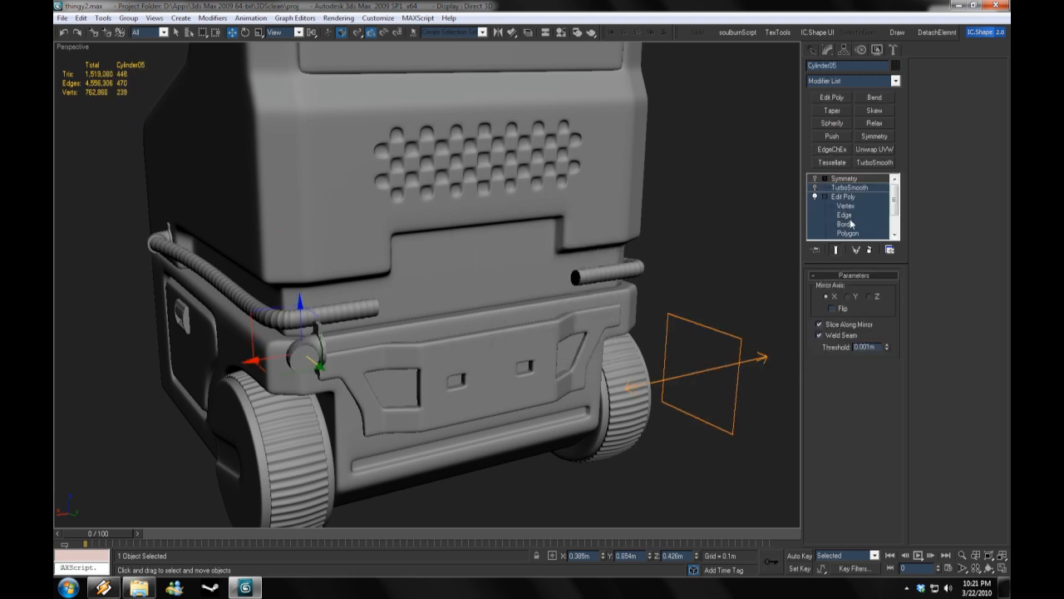
click(848, 233)
right_click(79, 47)
click(114, 109)
alt+middle_drag(374, 333, 399, 283)
scroll(415, 282, up, 5)
Step: Delete the copied fitting's cap polygons, growing the selection three times from the centre vertex
click(846, 206)
click(489, 210)
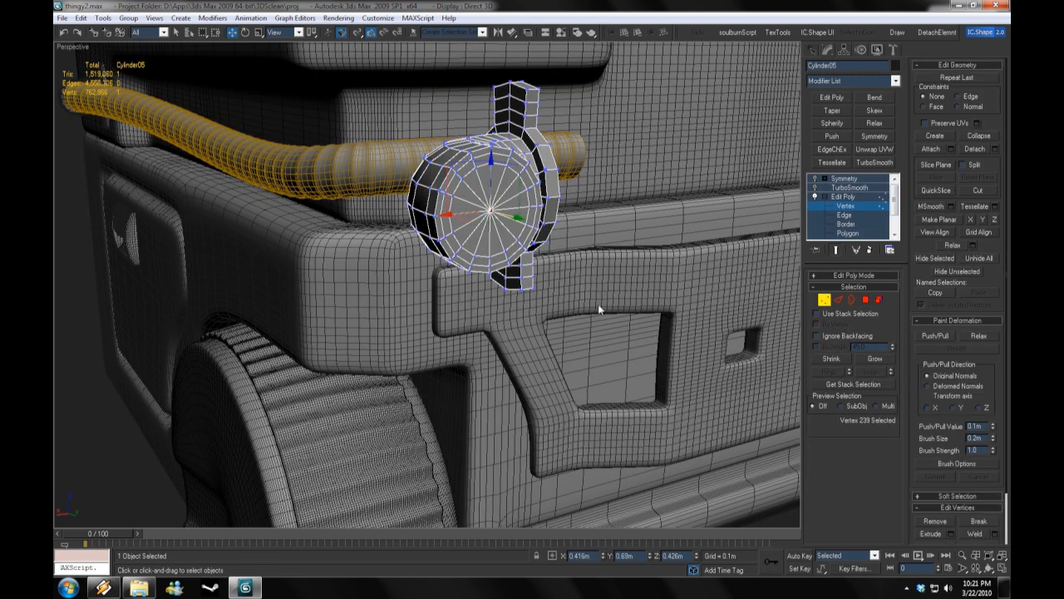
middle_drag(600, 309, 601, 352)
ctrl+click(865, 300)
click(875, 359)
click(874, 359)
click(875, 359)
key(Delete)
Step: Close the cap opening from its border edges and turn the fitting's Symmetry back on
click(845, 225)
click(416, 310)
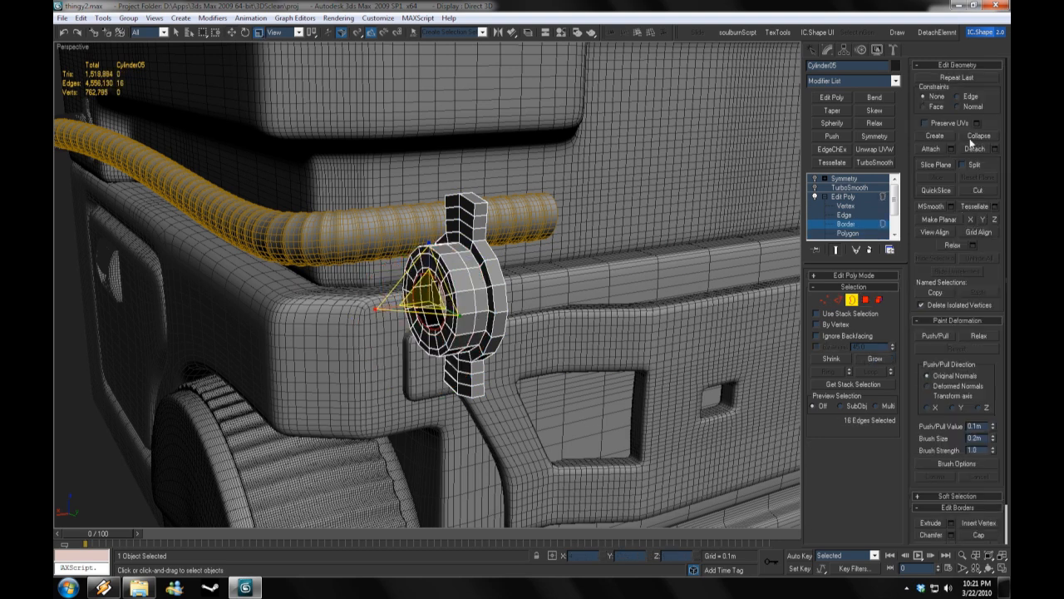
click(815, 187)
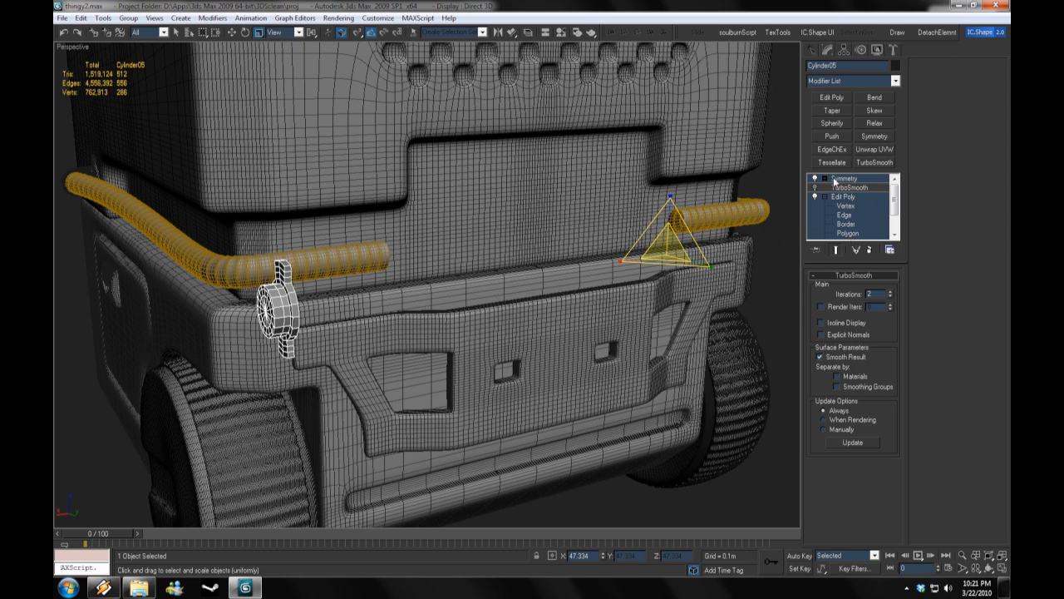
Step: Adjust the fitting's position at the rear corner with its Symmetry mirrored across X onto the opposite hose
alt+middle_drag(383, 220, 482, 258)
drag(500, 242, 484, 238)
alt+middle_drag(493, 269, 478, 253)
drag(464, 200, 464, 220)
drag(506, 259, 511, 261)
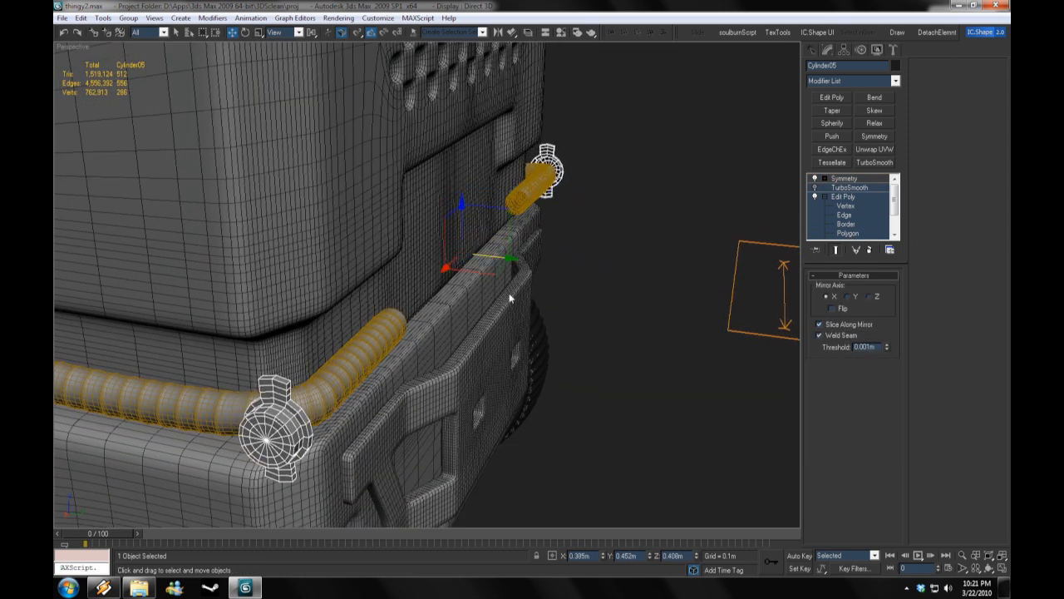
alt+middle_drag(509, 293, 428, 256)
Step: Move the fitting's mesh element onto the hose end beside the rear recess and scale it to suit the hose
click(871, 232)
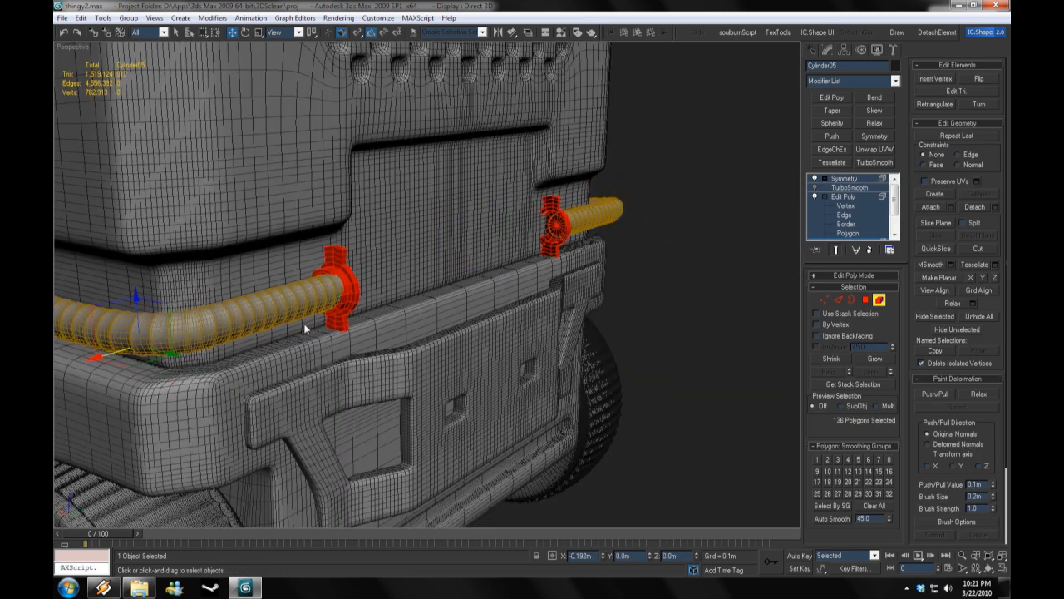
scroll(364, 320, up, 5)
alt+middle_drag(363, 320, 408, 333)
drag(225, 333, 281, 325)
mouse_move(281, 329)
alt+middle_down()
mouse_move(307, 354)
mouse_move(268, 321)
alt+middle_up()
click(258, 32)
drag(268, 321, 268, 330)
alt+middle_drag(268, 329, 454, 323)
scroll(282, 358, down, 5)
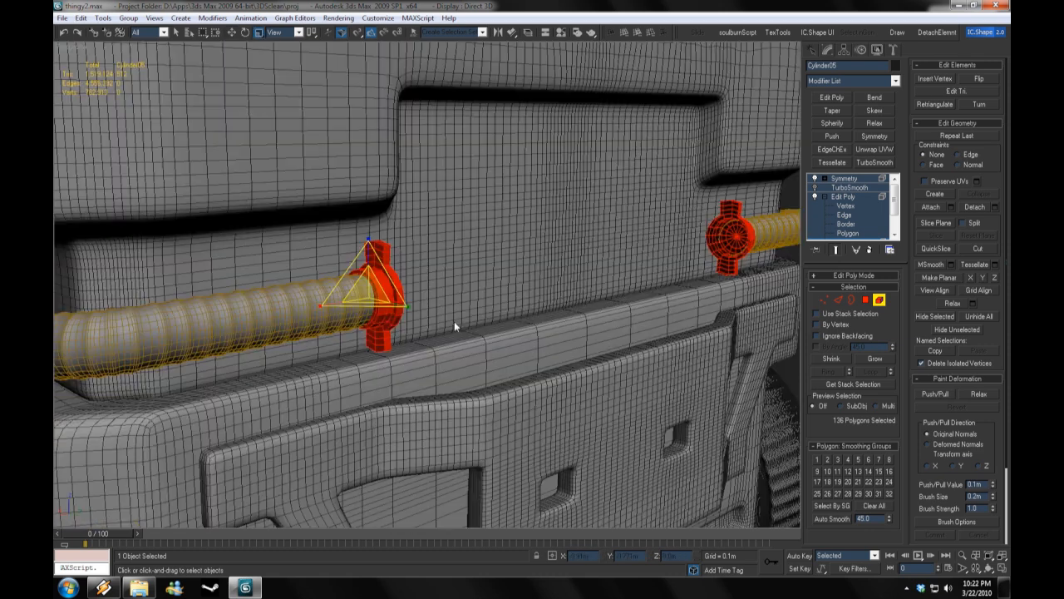
Step: Turn the fitting's TurboSmooth back on, deselect it and hide the wireframe edges
click(849, 188)
alt+middle_drag(566, 360, 499, 357)
alt+middle_drag(391, 456, 418, 465)
scroll(418, 465, down, 4)
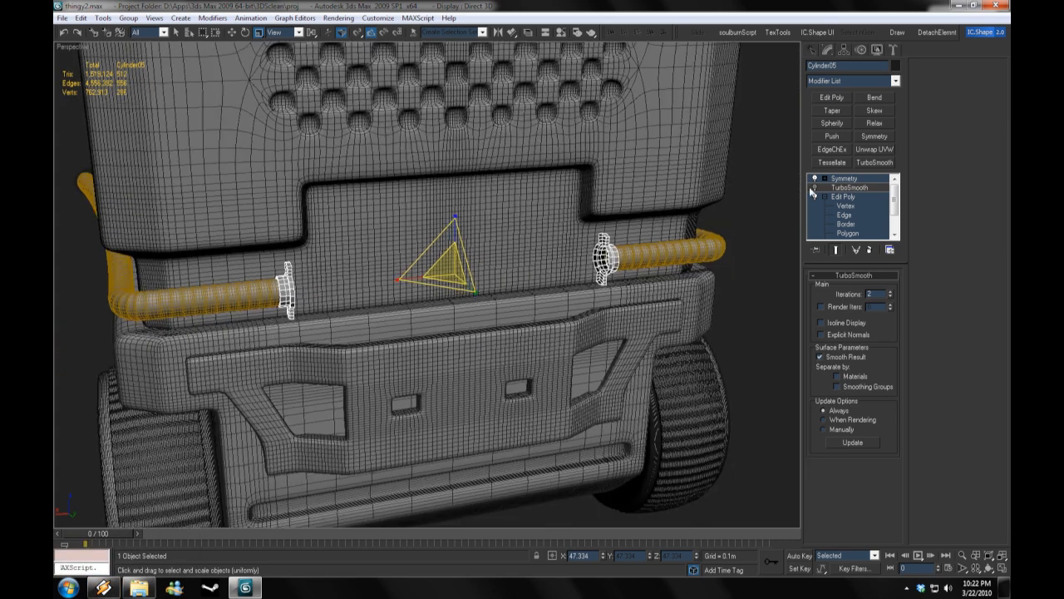
click(814, 188)
click(740, 333)
alt+middle_drag(582, 349, 657, 361)
right_click(73, 48)
click(111, 109)
scroll(469, 376, down, 4)
Step: Create a standard cylinder at the cart's rear and move it towards the recess below the vent holes
mouse_move(469, 376)
alt+middle_down()
mouse_move(397, 361)
mouse_move(463, 372)
alt+middle_up()
click(814, 51)
click(831, 146)
alt+middle_drag(620, 329, 596, 266)
drag(520, 480, 508, 309)
click(542, 369)
key(w)
key(e)
key(ctrl+z)
alt+middle_drag(509, 309, 574, 325)
drag(501, 294, 399, 238)
Step: Scale the cylinder to fit the height of the rear recess and show the grid
scroll(407, 250, up, 3)
alt+middle_drag(549, 304, 506, 333)
scroll(499, 321, down, 2)
key(w)
click(258, 31)
drag(487, 293, 507, 262)
alt+middle_drag(511, 270, 565, 416)
scroll(573, 399, down, 3)
scroll(565, 415, down, 3)
key(g)
alt+middle_drag(486, 331, 510, 343)
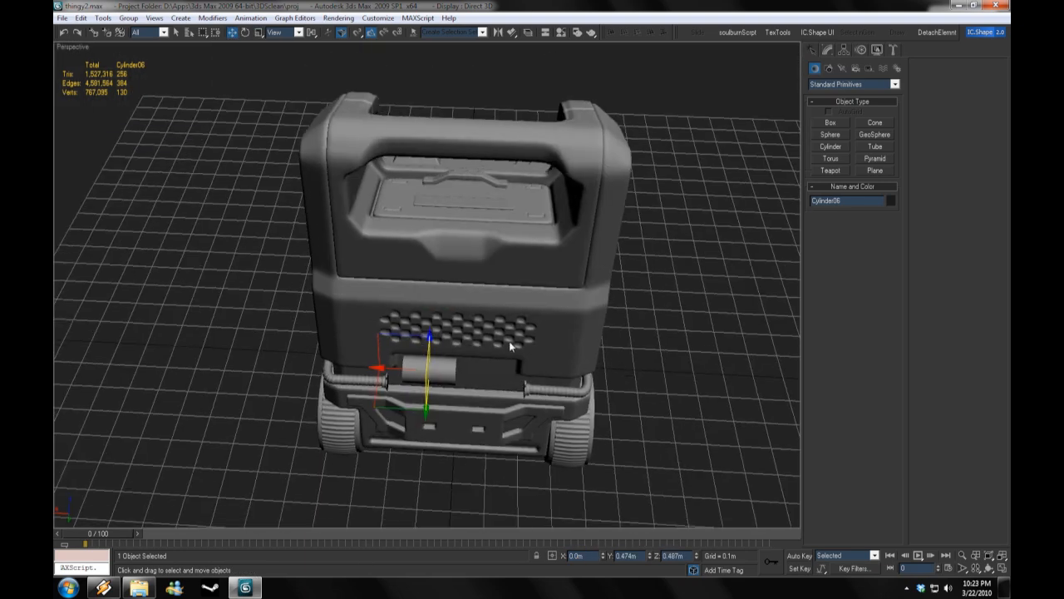
scroll(510, 343, up, 5)
key(Tab)
text(0)
key(Return)
key(ctrl+z)
drag(686, 556, 516, 544)
text(0)
key(Return)
middle_drag(480, 441, 483, 393)
key(ctrl+z)
drag(594, 558, 296, 544)
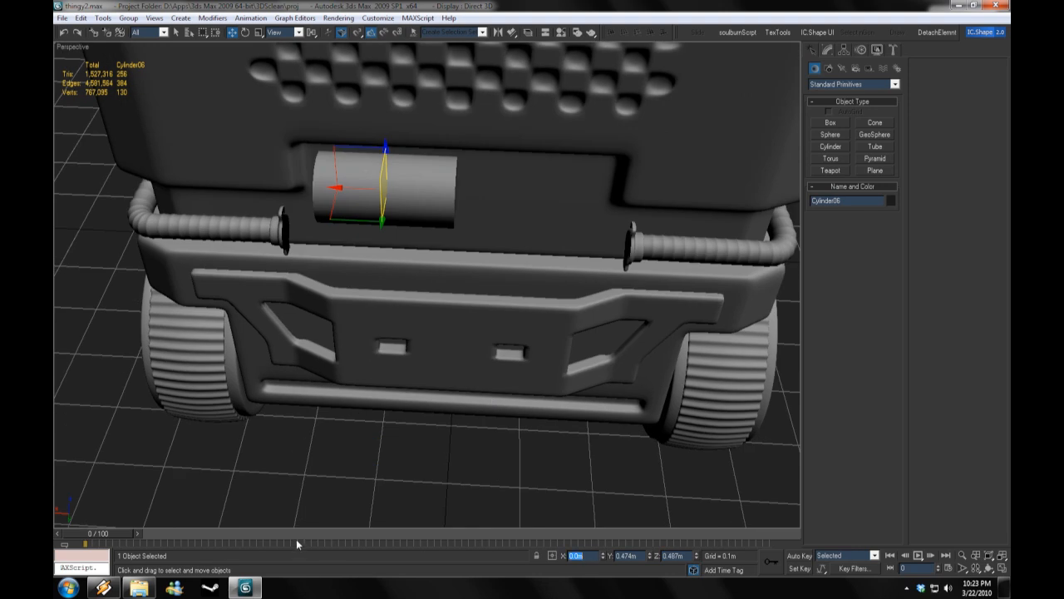
Step: Lengthen the cylinder, slide it to the middle of the rear recess and convert it to an Editable Poly
click(828, 51)
right_click(835, 174)
alt+middle_drag(620, 363, 669, 353)
drag(594, 557, 401, 551)
drag(895, 291, 896, 289)
drag(895, 302, 895, 274)
drag(324, 197, 437, 189)
right_click(843, 182)
click(890, 272)
Step: Check the cylinder's whole element and its pivot placement in the rear recess
key(4)
key(5)
click(558, 184)
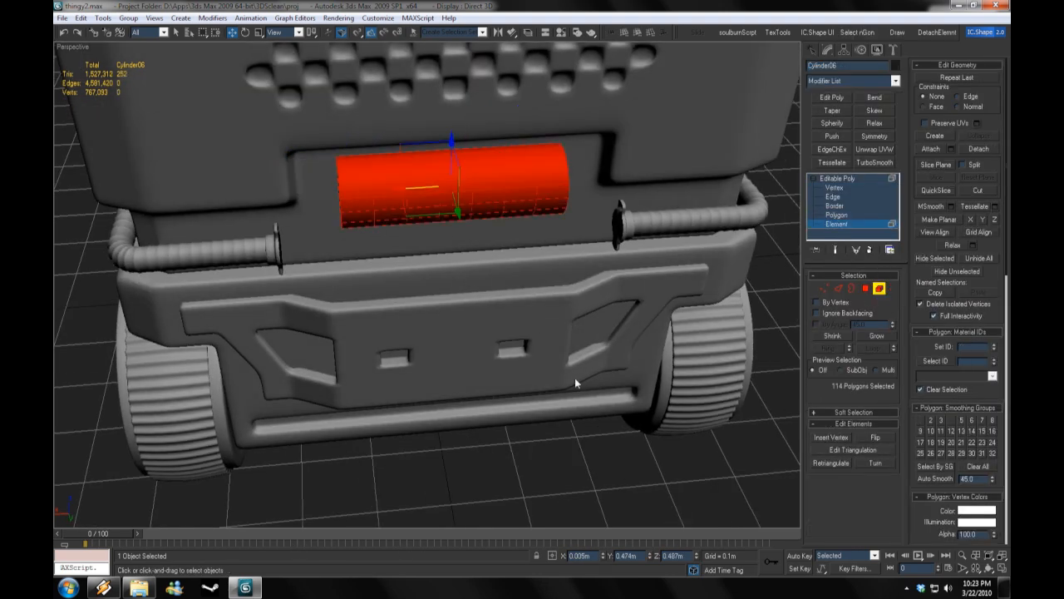
click(840, 179)
middle_drag(582, 249, 589, 225)
click(844, 51)
alt+middle_drag(558, 323, 486, 343)
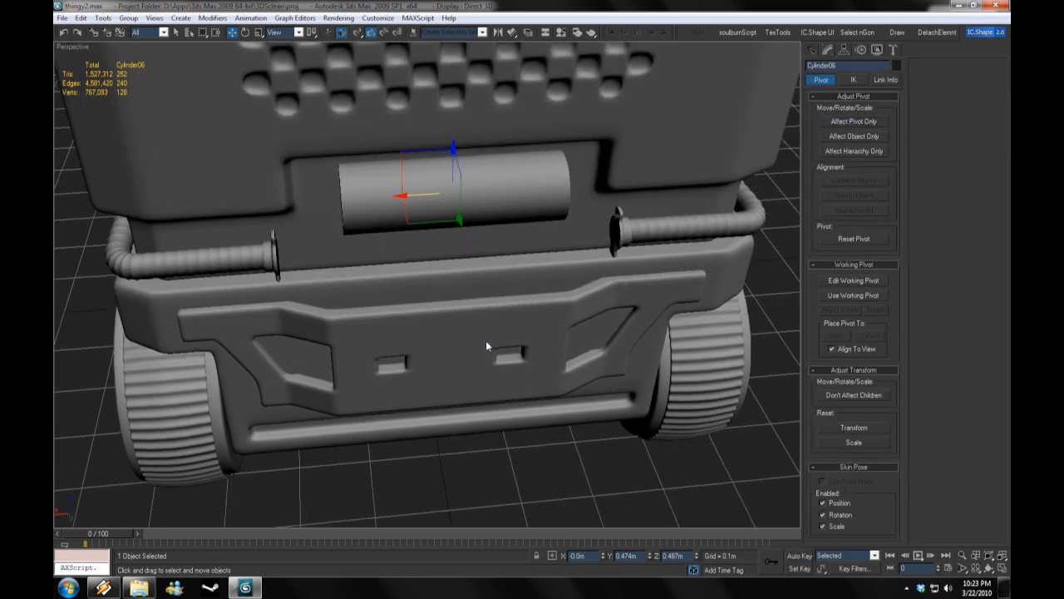
Step: Scale the cylinder wider across the rear recess and show the wireframe edges
click(828, 51)
right_click(83, 45)
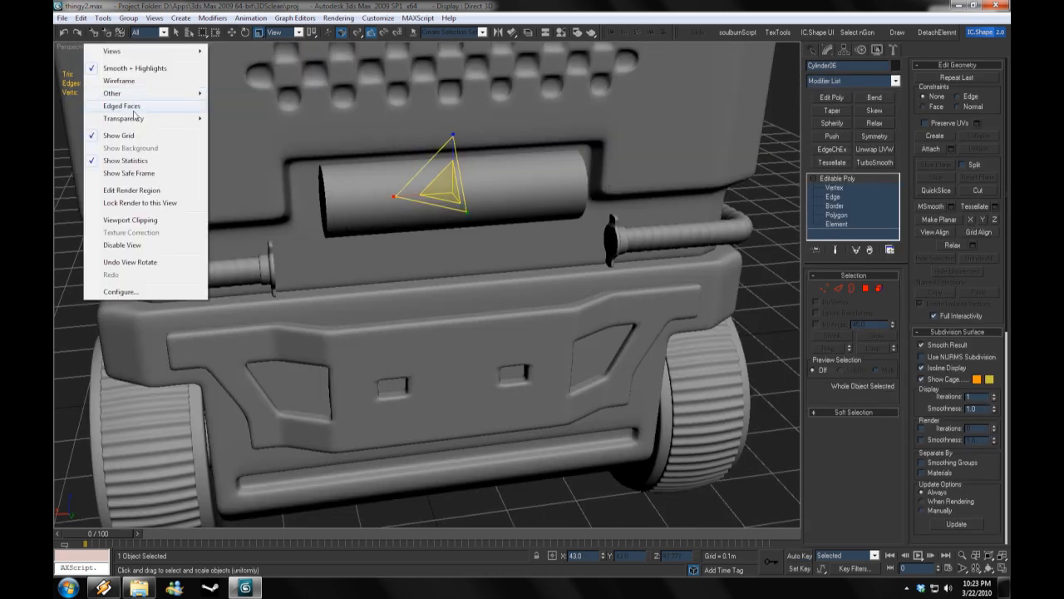
click(131, 107)
alt+middle_drag(366, 249, 424, 251)
Step: Reduce the cylinder's edge loops and add a Symmetry modifier that mirrors it about Z
click(847, 215)
click(332, 213)
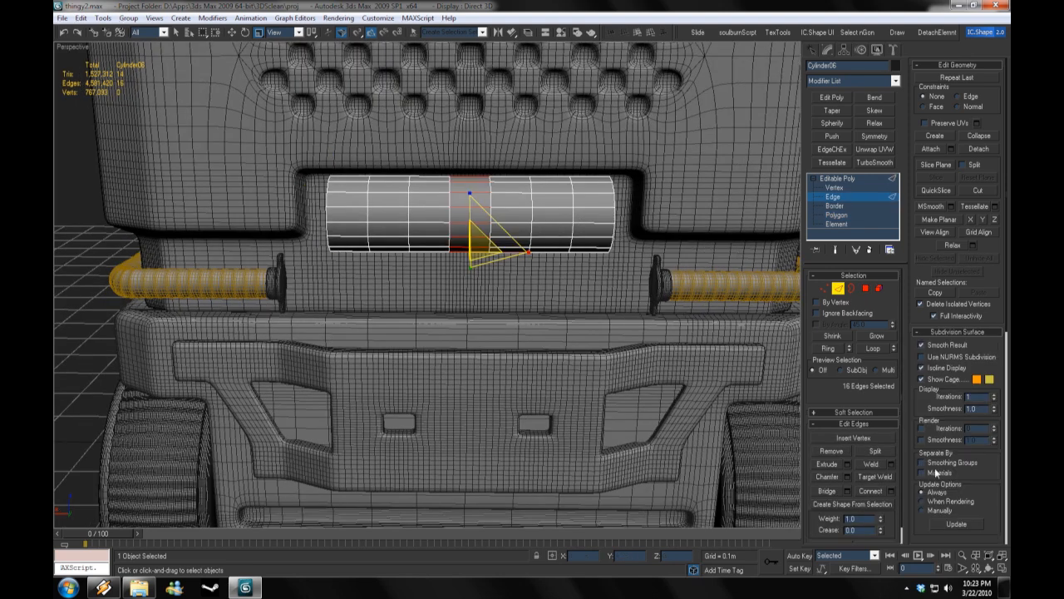
click(509, 259)
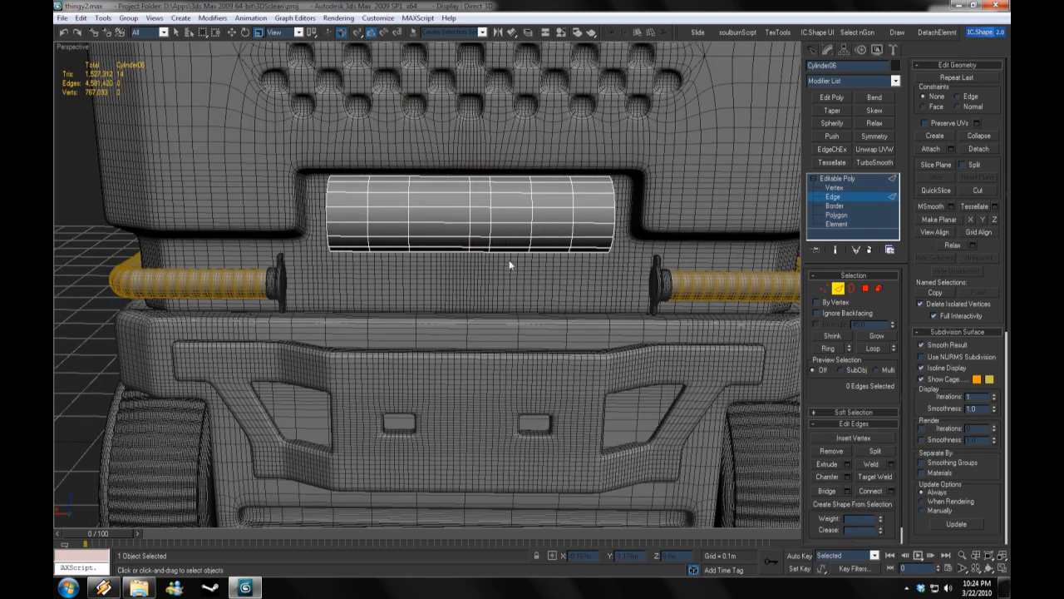
click(861, 214)
click(874, 135)
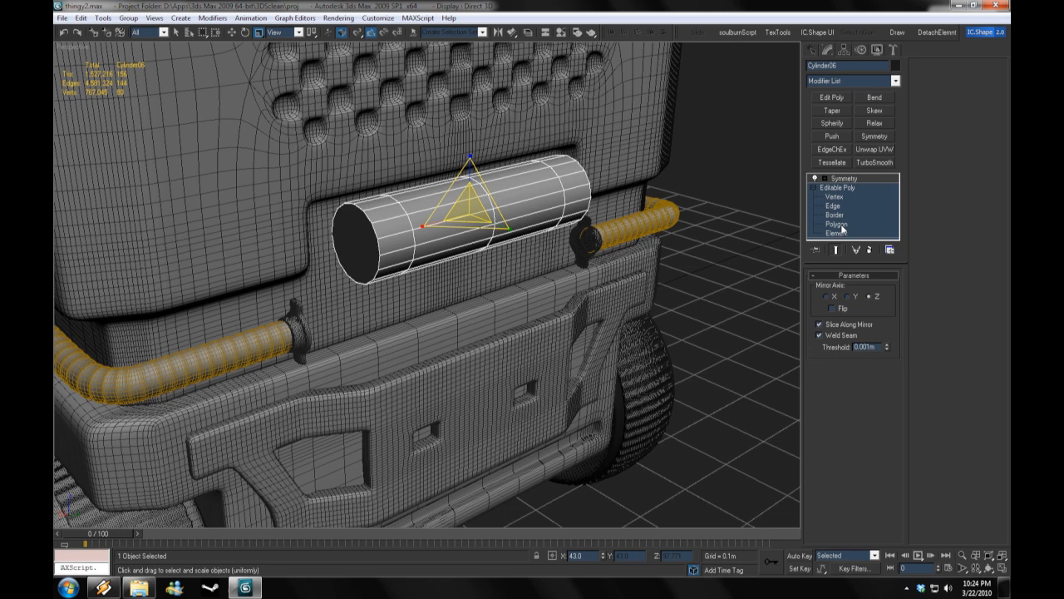
Step: Shape the cylinder's end into a tapered bevel by adding and adjusting edge rings
click(891, 463)
click(587, 454)
key(2)
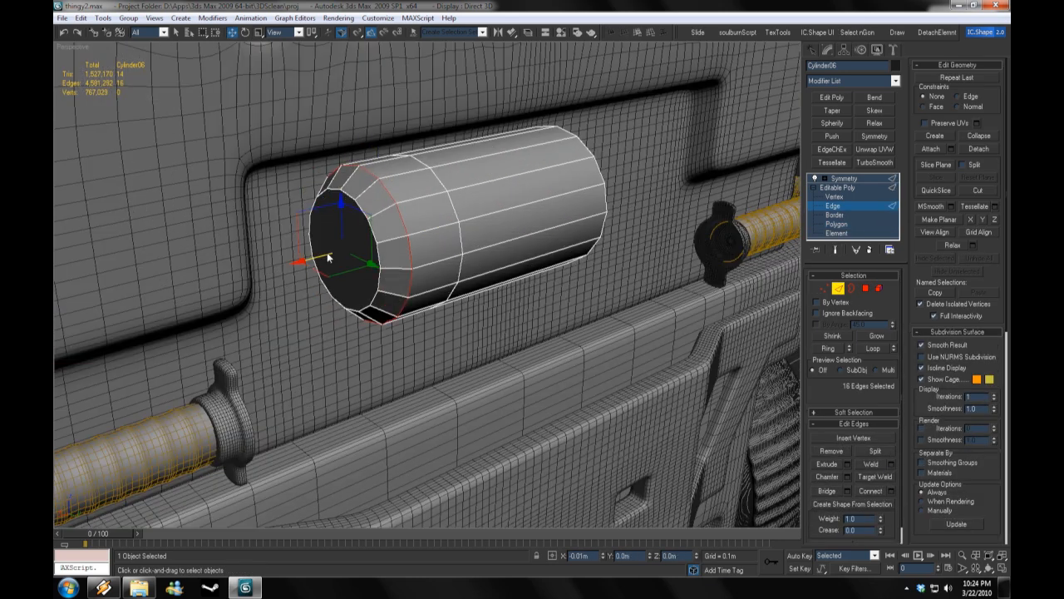
key(4)
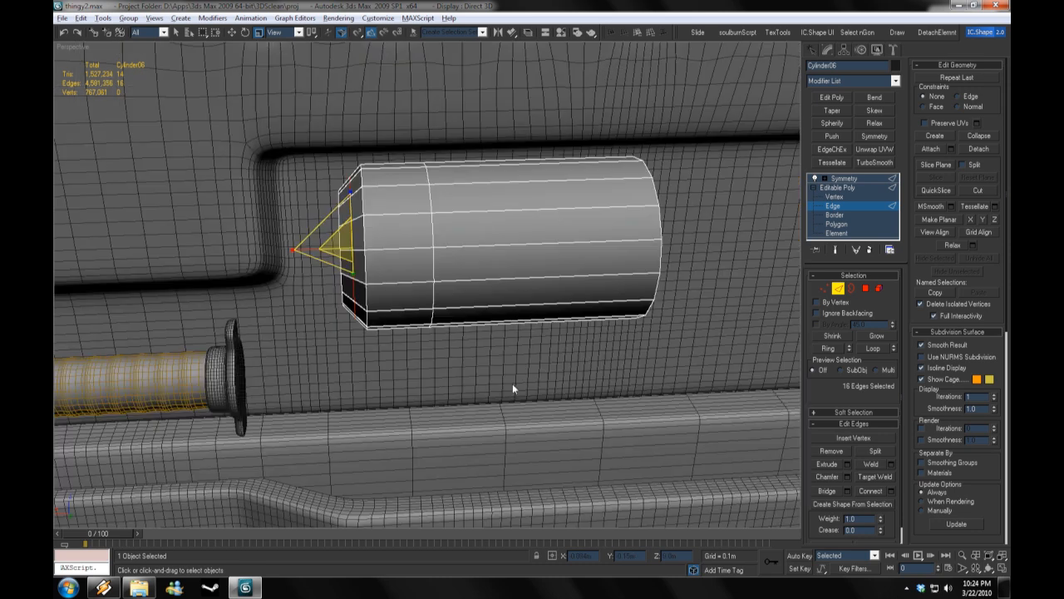
Step: Select the cylinder edges outlining the front panel, down the side and along the length, and extrude them inward as a groove
alt+middle_drag(513, 384, 434, 307)
click(434, 258)
ctrl+click(436, 270)
ctrl+click(434, 305)
ctrl+click(426, 342)
ctrl+click(413, 369)
ctrl+click(405, 381)
alt+middle_drag(406, 382, 401, 325)
ctrl+click(312, 260)
ctrl+click(339, 259)
click(848, 476)
click(847, 463)
drag(602, 424, 605, 489)
drag(602, 449, 608, 473)
click(587, 463)
Step: Shift the vertices around the groove's vertical section along the cylinder's length
alt+middle_drag(582, 440, 535, 353)
key(1)
drag(333, 152, 428, 443)
drag(331, 304, 359, 306)
click(480, 297)
middle_drag(480, 297, 505, 300)
Step: Clean up the groove's upper corner by adjusting its corner edge and vertex
key(2)
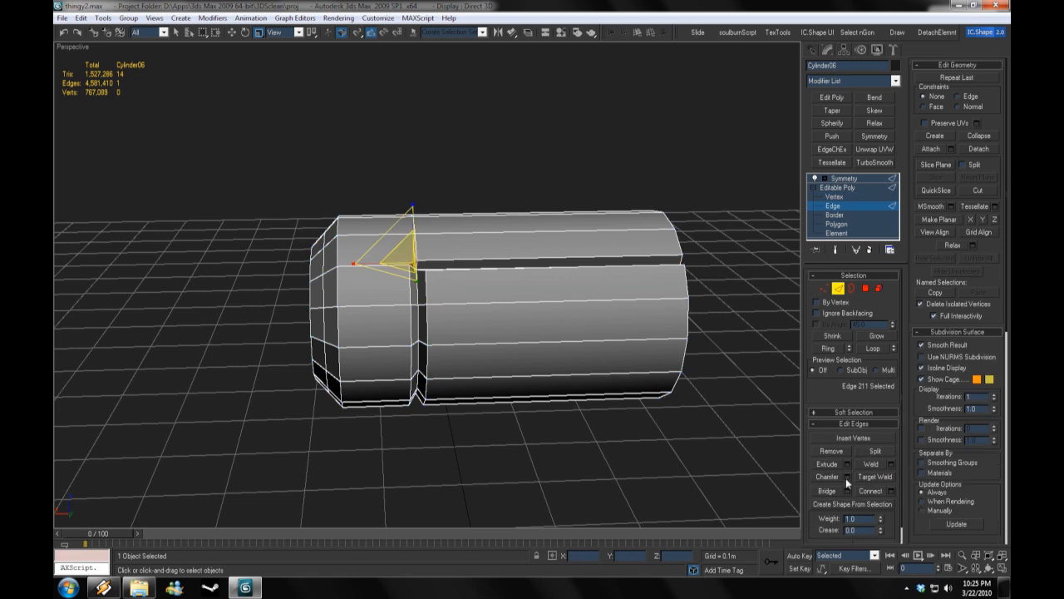
key(1)
click(414, 266)
click(232, 32)
alt+middle_drag(374, 249, 433, 274)
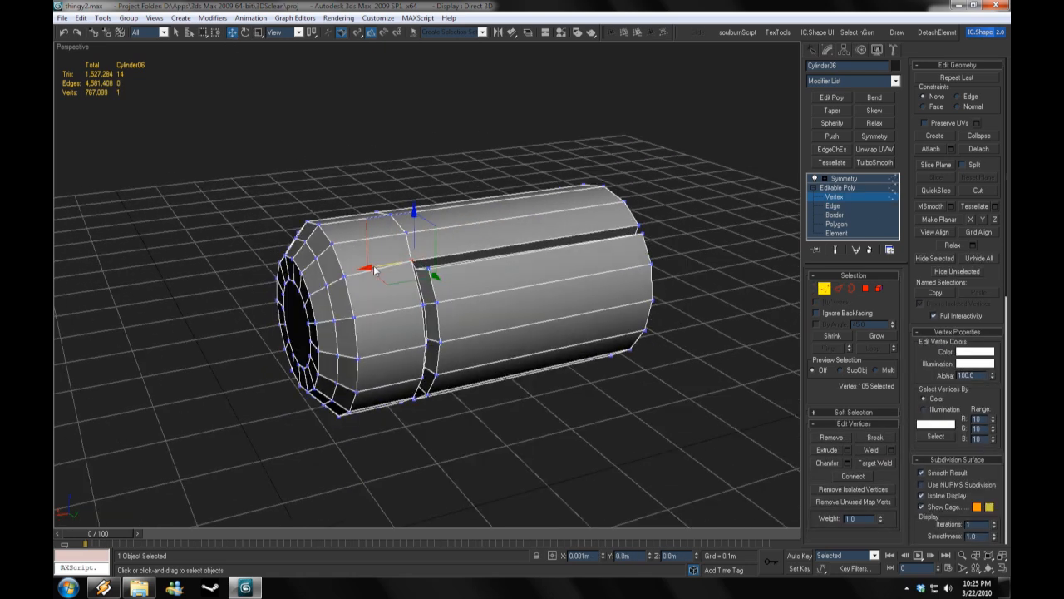
Step: Add a TurboSmooth modifier above the Symmetry, raise its iterations and preview the cylinder without wireframe edges
click(843, 178)
click(875, 162)
alt+middle_drag(687, 382, 636, 363)
click(891, 292)
click(549, 125)
right_click(70, 48)
click(107, 111)
click(532, 274)
Step: Turn off TurboSmooth, show the wireframe edges and connect the cylinder's edge rings with supporting loops
click(814, 179)
right_click(70, 47)
click(102, 110)
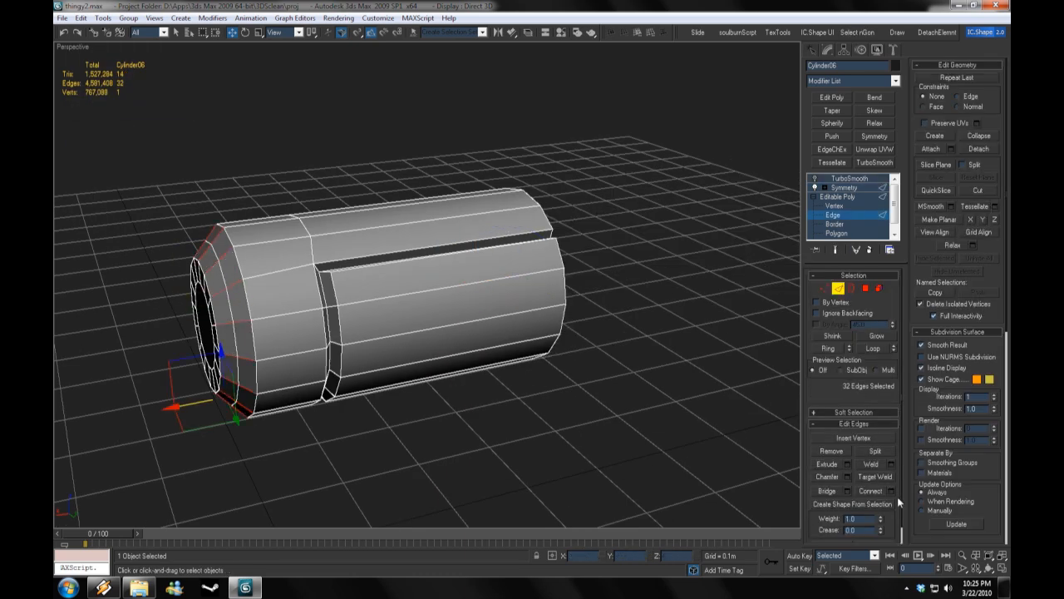
click(889, 490)
click(536, 490)
key(alt+r)
click(889, 491)
drag(655, 421, 655, 391)
click(583, 472)
Step: Chamfer the selected cylinder edges and connect the edges around the groove with support loops
click(847, 477)
mouse_move(561, 424)
mouse_down()
mouse_move(558, 455)
mouse_move(559, 441)
mouse_up()
click(581, 444)
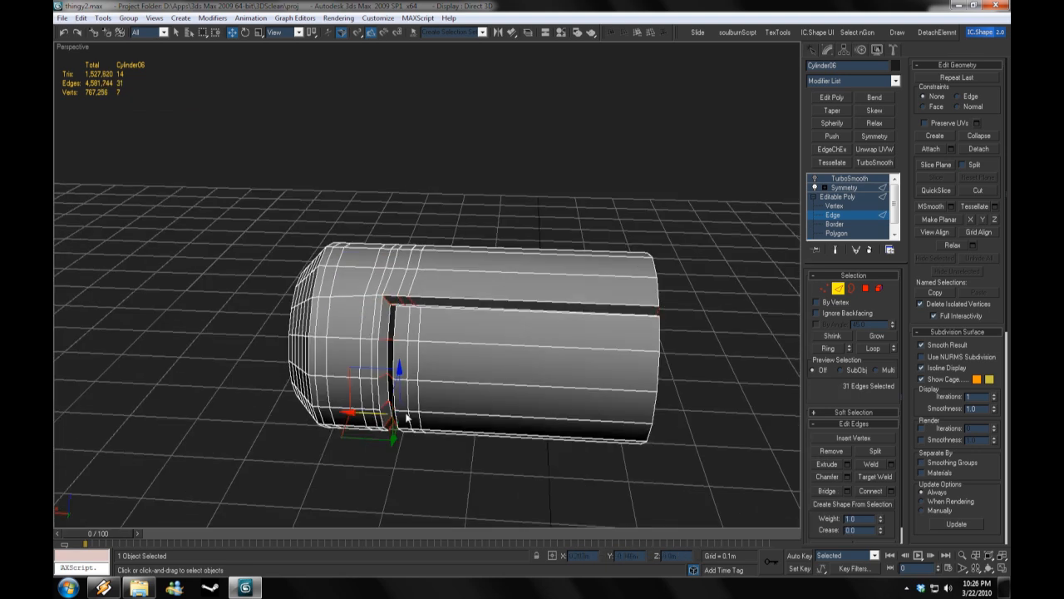
click(584, 475)
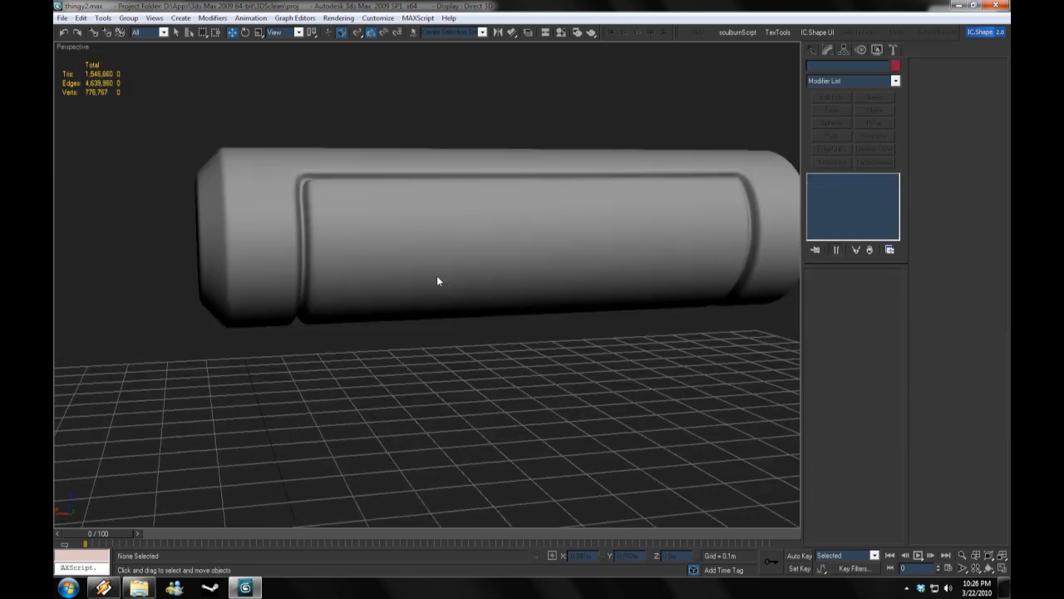
Step: Add an Edit Poly above the Symmetry and bevel five vertical polygon strips on the panel by -0.005 m as a group
click(437, 282)
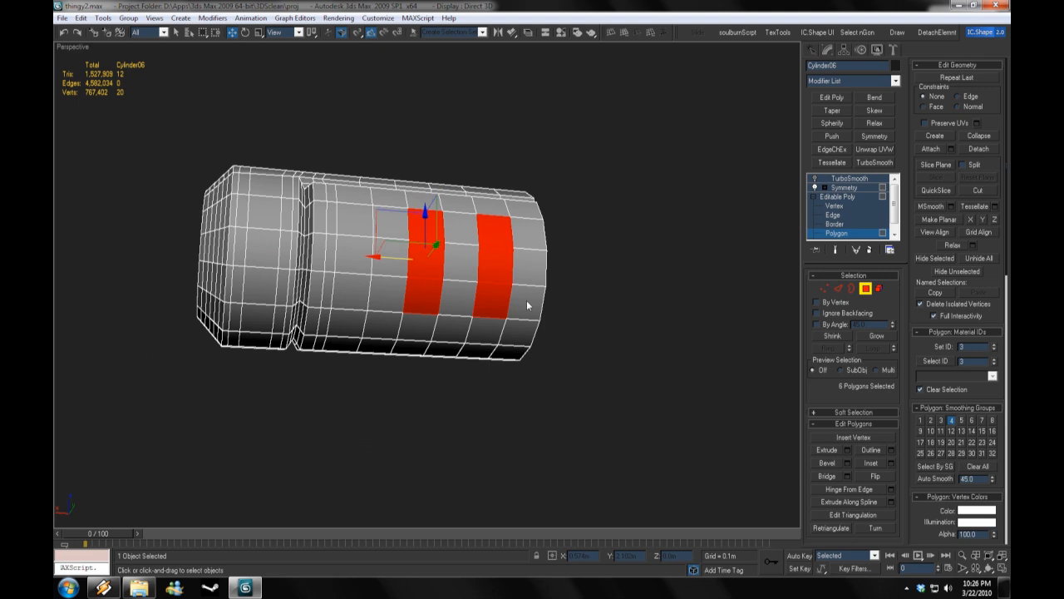
alt+middle_drag(527, 305, 548, 292)
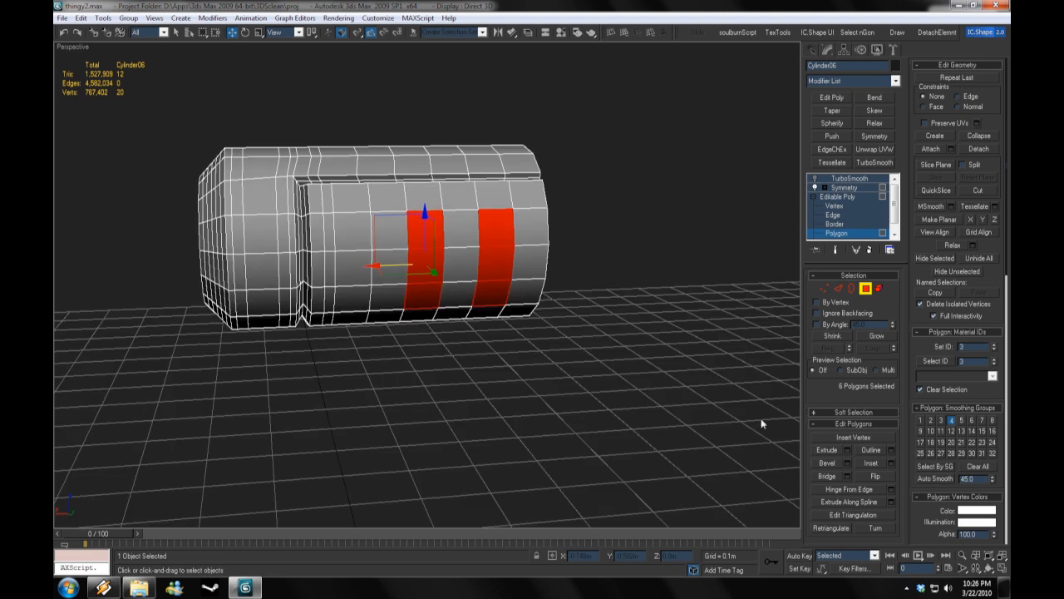
click(844, 187)
click(848, 224)
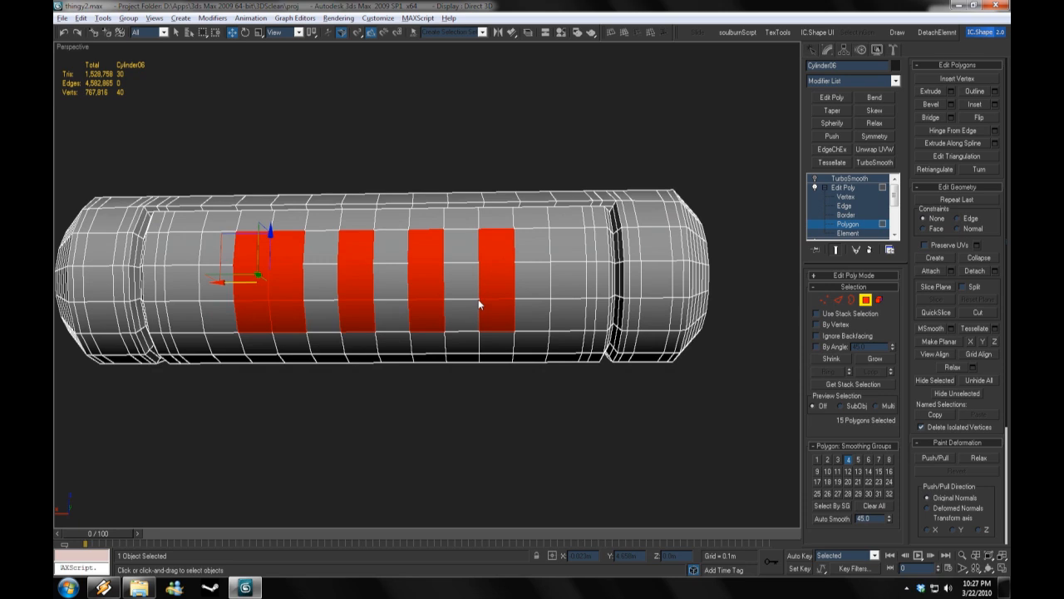
key(ctrl+z)
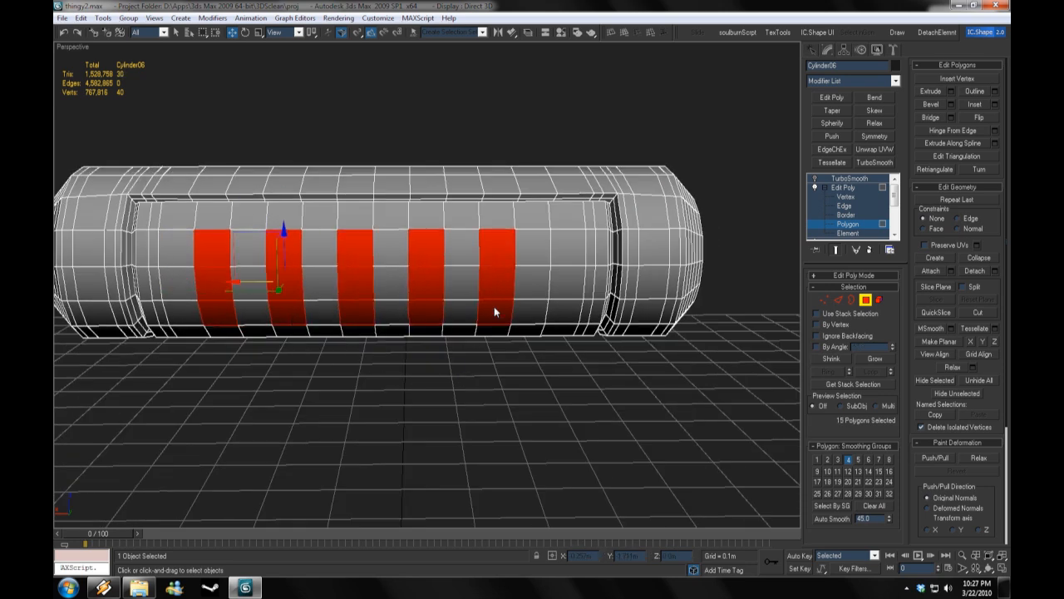
alt+middle_drag(494, 307, 489, 315)
alt+middle_drag(522, 361, 582, 366)
key(shift+ctrl+b)
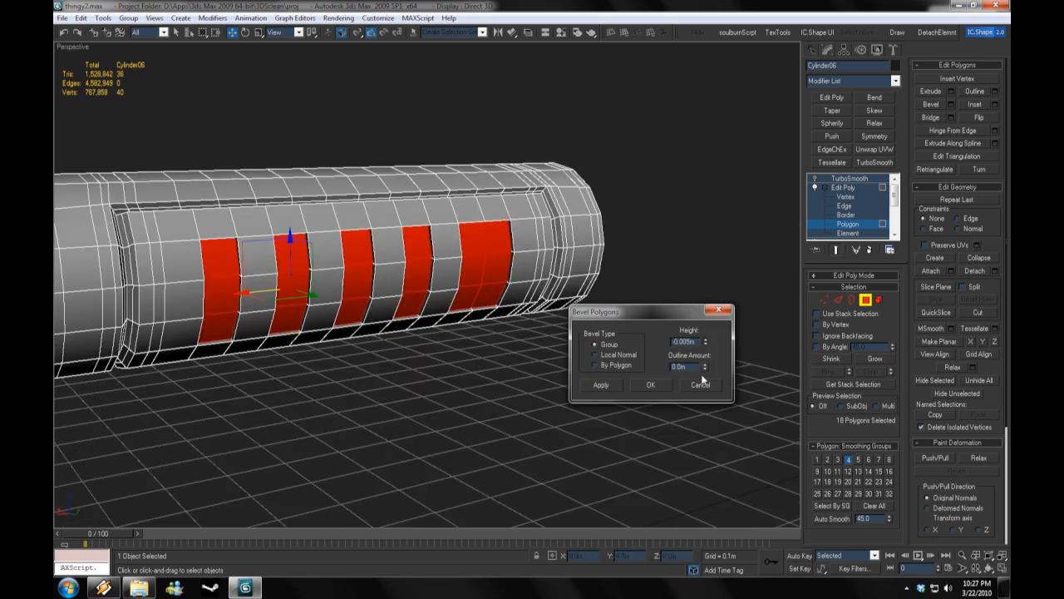
click(651, 384)
Step: Inspect the cylinder's recessed slots with and without wireframe edges
scroll(582, 291, down, 3)
click(848, 178)
click(558, 182)
key(F4)
click(382, 286)
key(F4)
alt+middle_drag(741, 311, 644, 331)
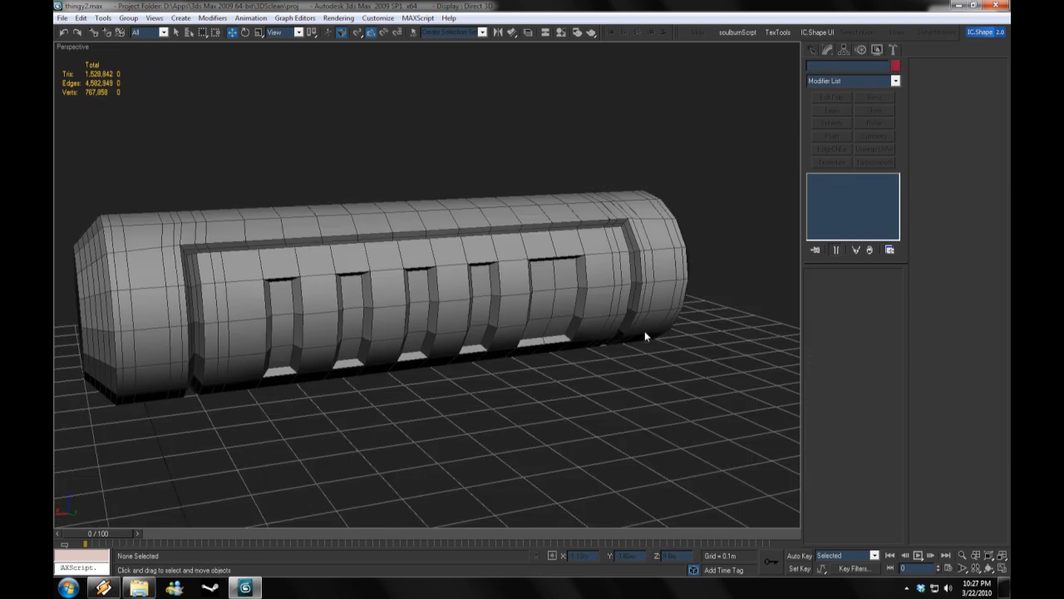
Step: Connect further edge rings on the isolated slotted cylinder as support loops, hide the wireframe edges and return to the whole cart
click(847, 223)
alt+middle_drag(702, 369, 648, 375)
key(shift+ctrl+e)
click(651, 384)
key(2)
click(647, 375)
key(ctrl+shift+e)
click(649, 380)
click(769, 181)
key(F4)
scroll(378, 264, down, 5)
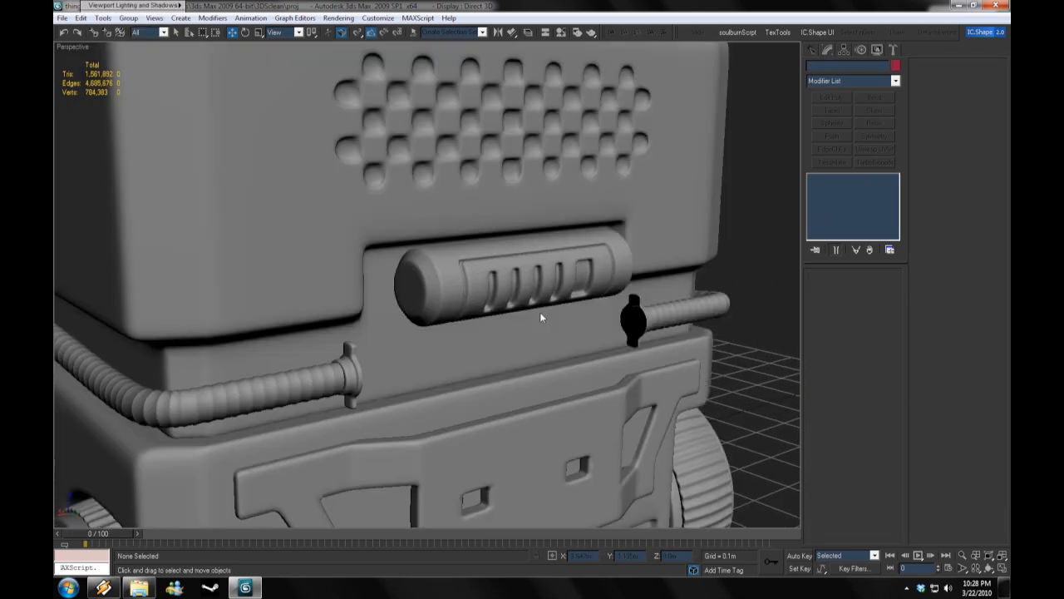
Step: Clone the pipe fitting at the side end of the hose as one independent copy near the cart's rear corner
alt+middle_drag(542, 311, 194, 303)
click(194, 303)
shift+drag(195, 303, 397, 434)
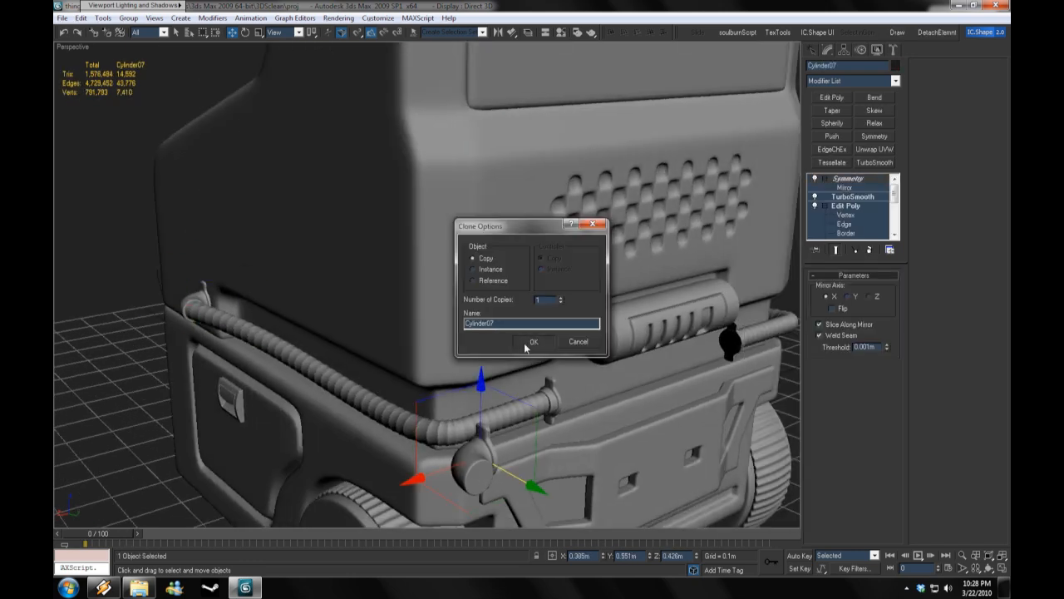
click(523, 342)
Step: At element level, rotate the copied fitting and move it into the rear recess against the slotted cylinder's end
alt+middle_drag(524, 342, 257, 81)
click(837, 207)
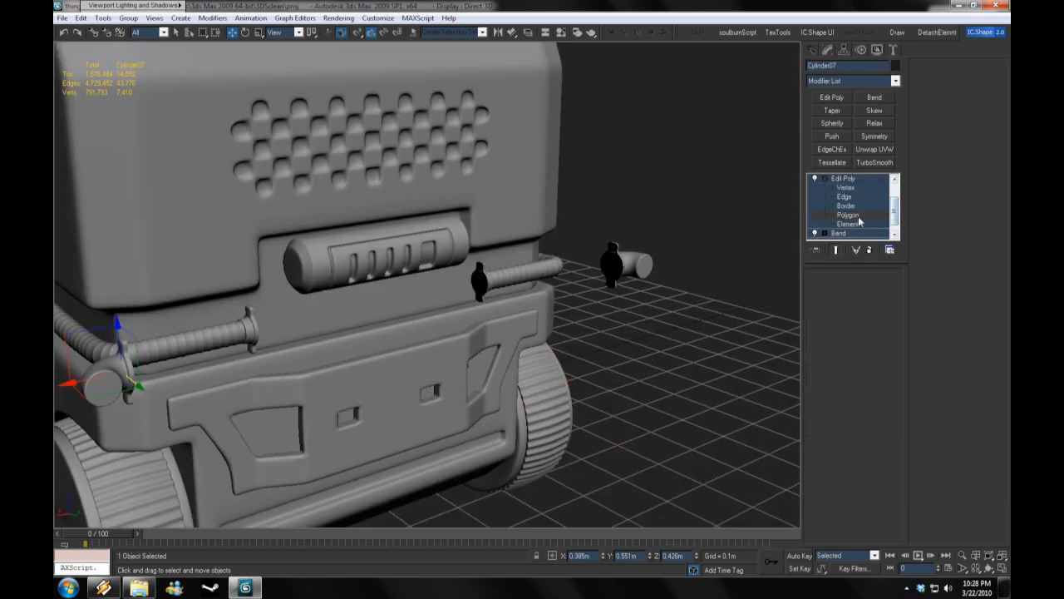
click(848, 215)
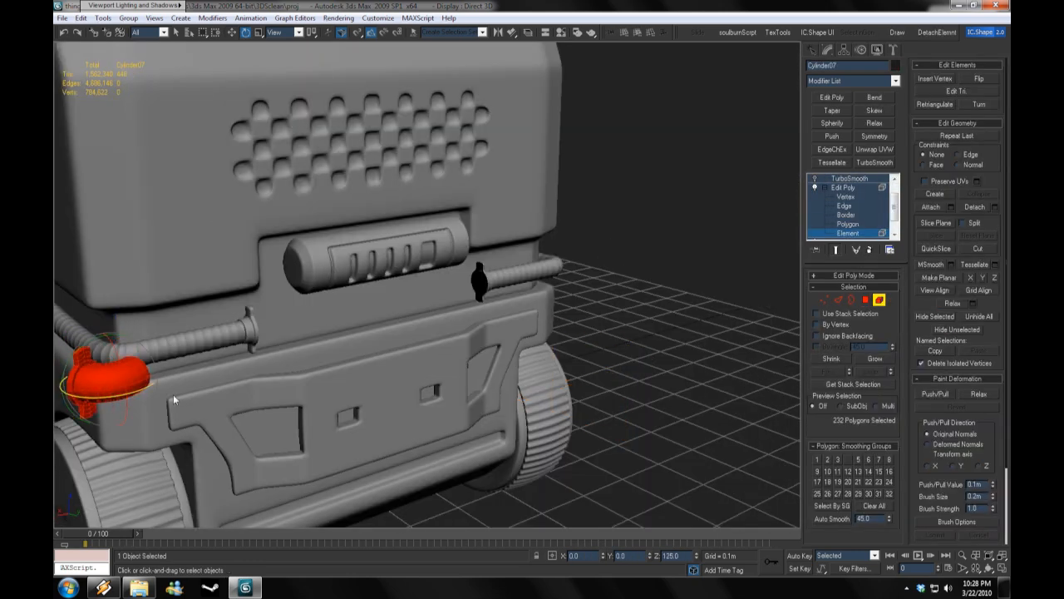
alt+middle_drag(256, 104, 333, 167)
key(w)
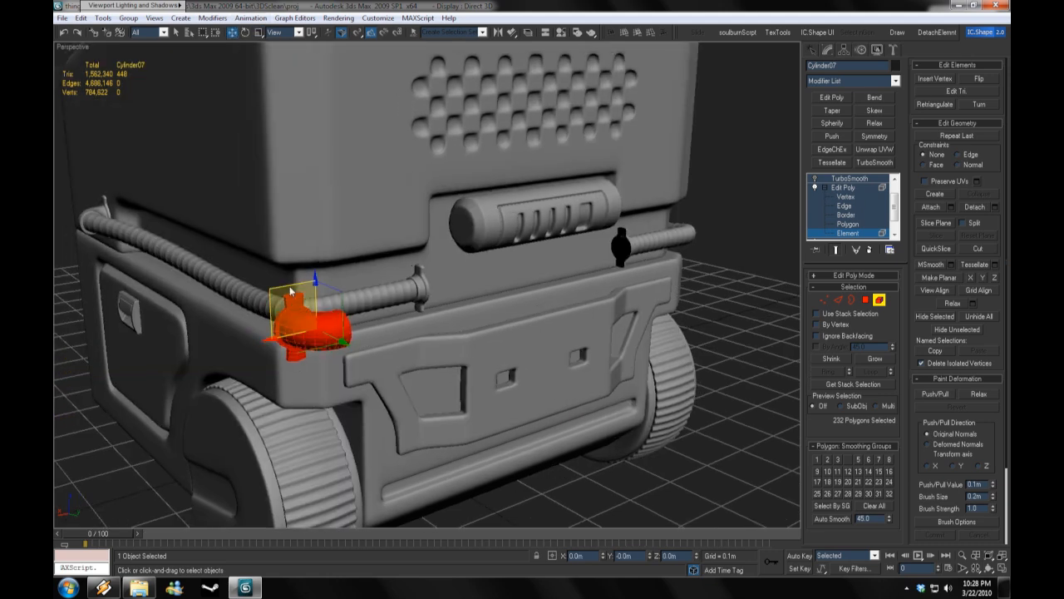
scroll(465, 187, up, 3)
alt+middle_drag(490, 198, 440, 214)
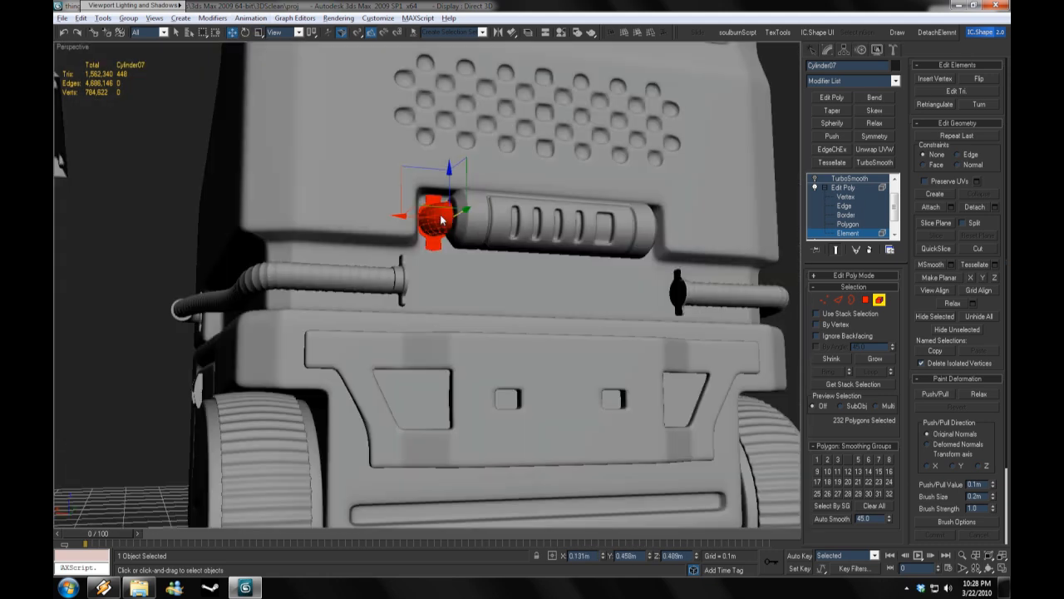
scroll(440, 214, up, 4)
alt+middle_drag(471, 282, 399, 249)
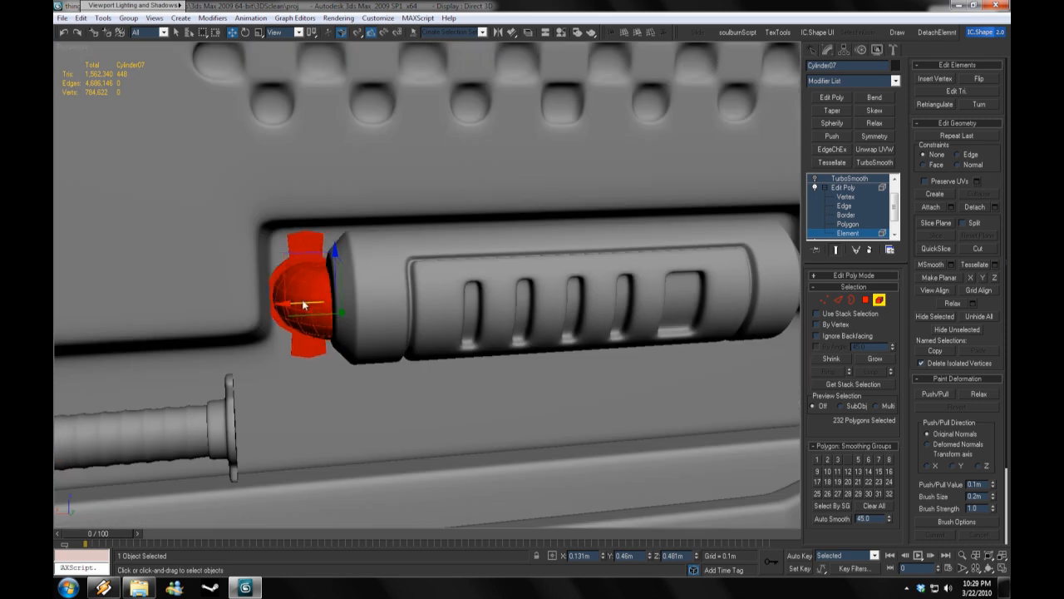
Step: Scale the slotted cylinder to 95% along X to make room for the fittings in the recess
click(874, 135)
scroll(622, 331, down, 3)
middle_drag(622, 331, 568, 372)
click(353, 289)
key(r)
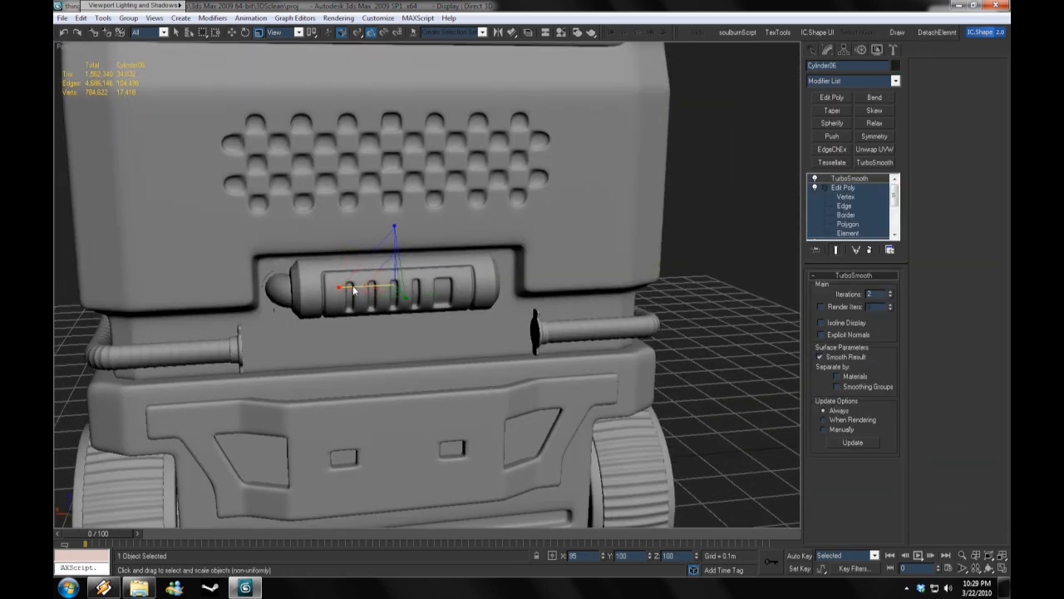
alt+middle_drag(362, 293, 332, 293)
Step: Adjust the pipe fitting against the slotted cylinder's end and show its mirrored, smoothed result
key(w)
scroll(387, 299, up, 3)
click(333, 299)
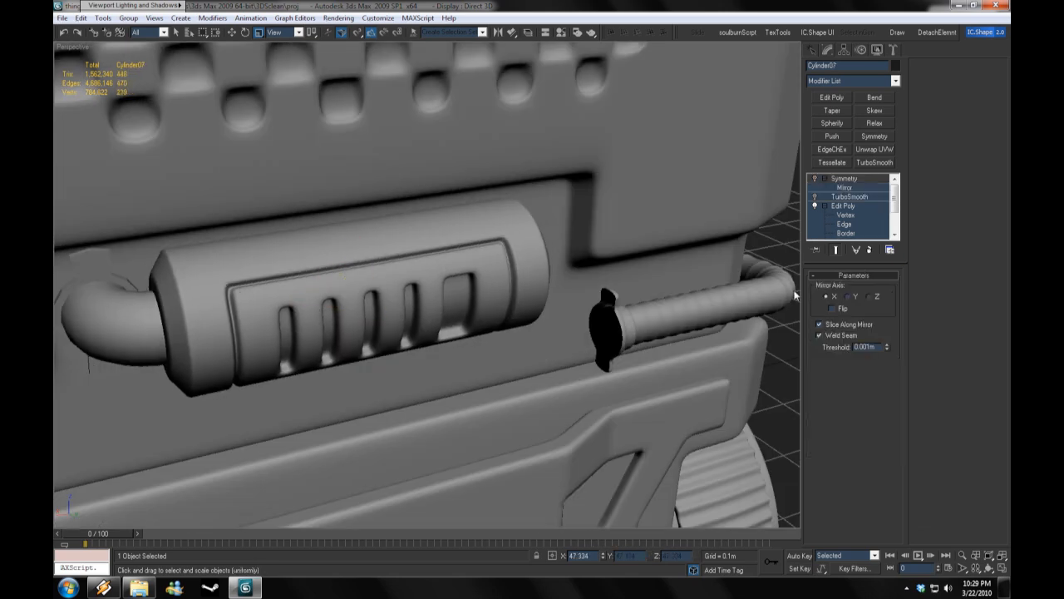
scroll(521, 307, up, 3)
key(r)
scroll(522, 310, down, 2)
click(808, 202)
click(583, 326)
Step: Inspect the mirrored fittings at both ends of the slotted cylinder from the rear and side
scroll(583, 326, down, 5)
alt+middle_drag(583, 326, 418, 339)
scroll(433, 359, up, 4)
click(415, 296)
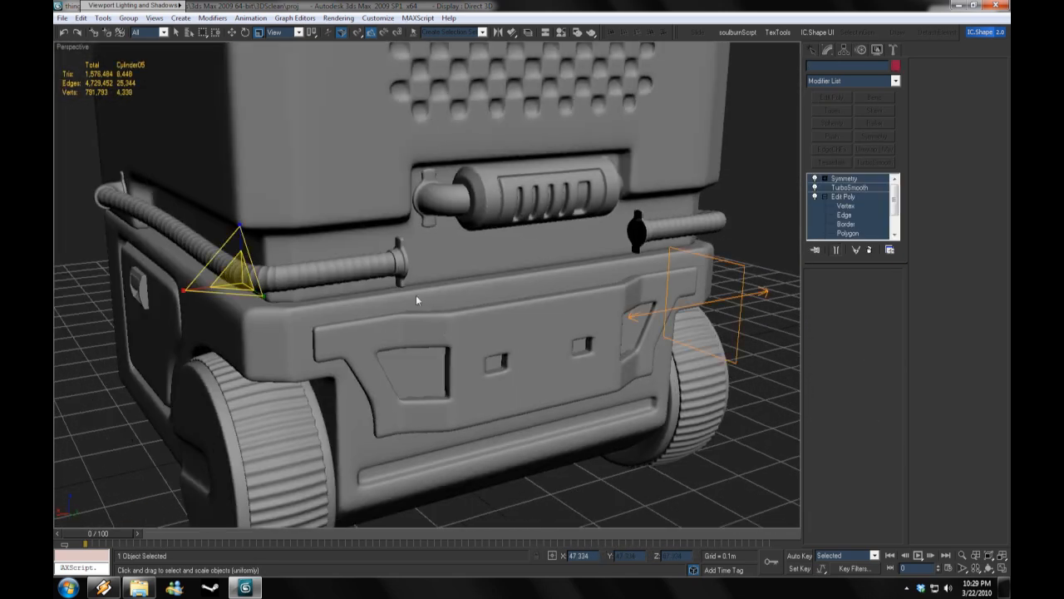
click(687, 446)
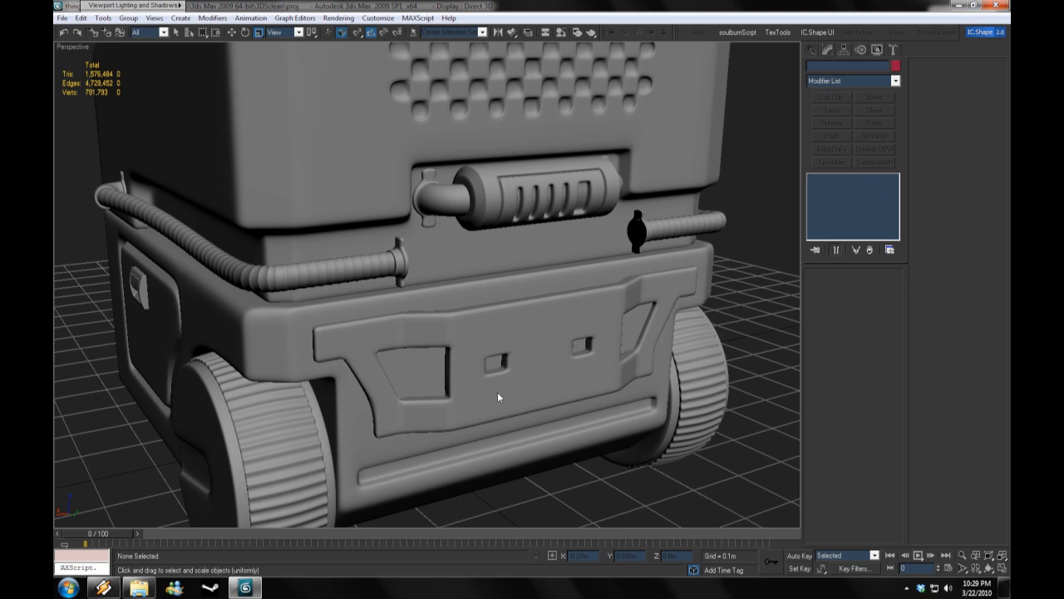
alt+middle_drag(480, 388, 339, 279)
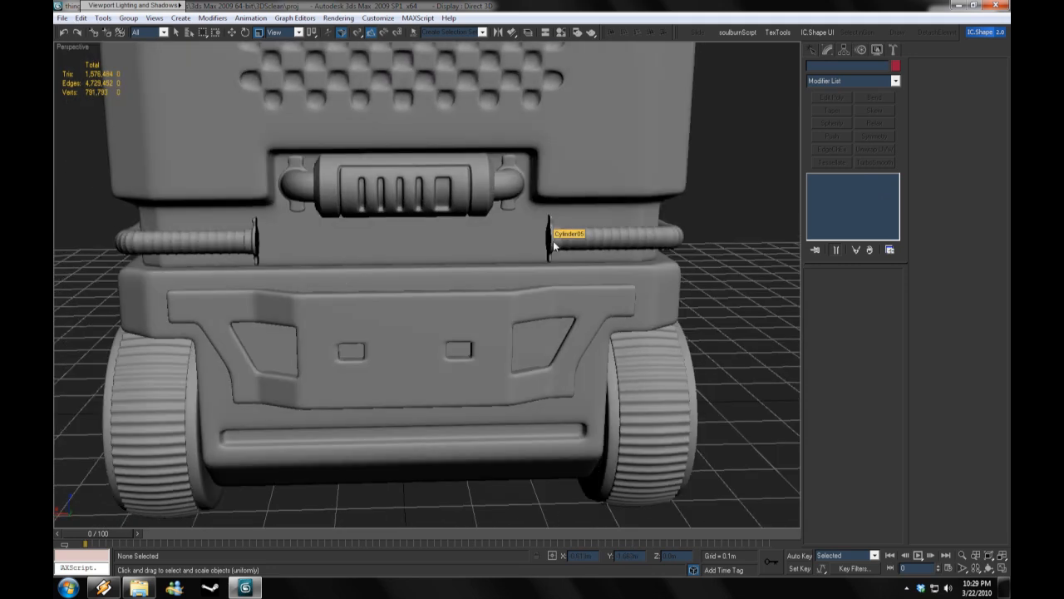
click(813, 50)
alt+middle_drag(524, 250, 475, 306)
scroll(429, 348, up, 3)
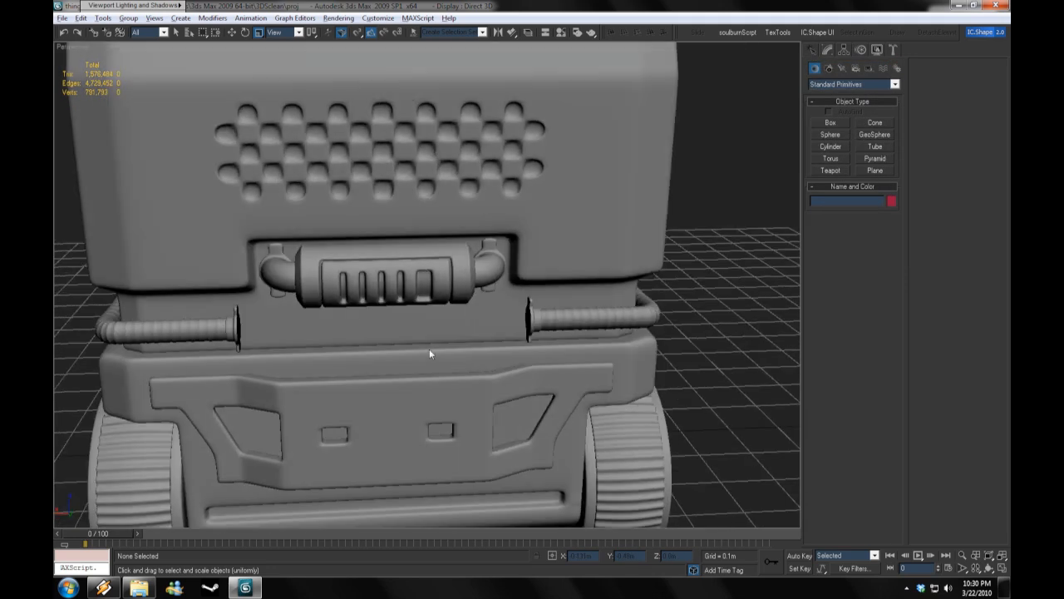
Step: Try to place a copy of the mirrored pipe fittings beneath the slotted cylinder, and delete it
middle_drag(327, 281, 449, 279)
key(w)
shift+drag(399, 275, 400, 329)
key(Return)
click(828, 50)
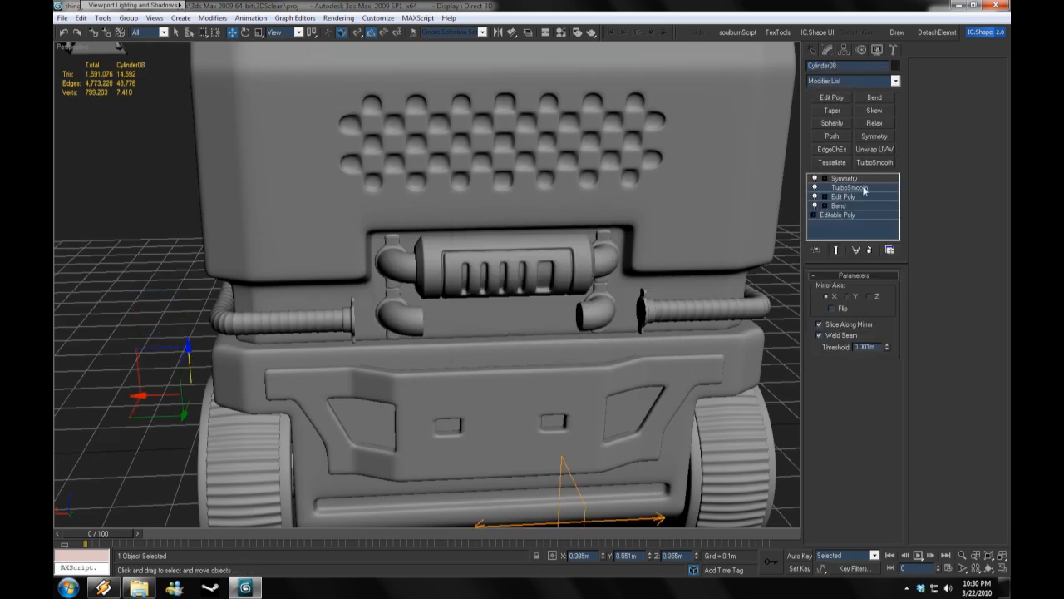
middle_drag(568, 362, 541, 312)
key(Delete)
Step: Try a scaled-down copy of the slotted cylinder beneath the original and examine its unsmoothed base mesh
click(814, 50)
shift+drag(482, 224, 483, 278)
click(534, 344)
click(828, 50)
alt+middle_drag(532, 349, 582, 333)
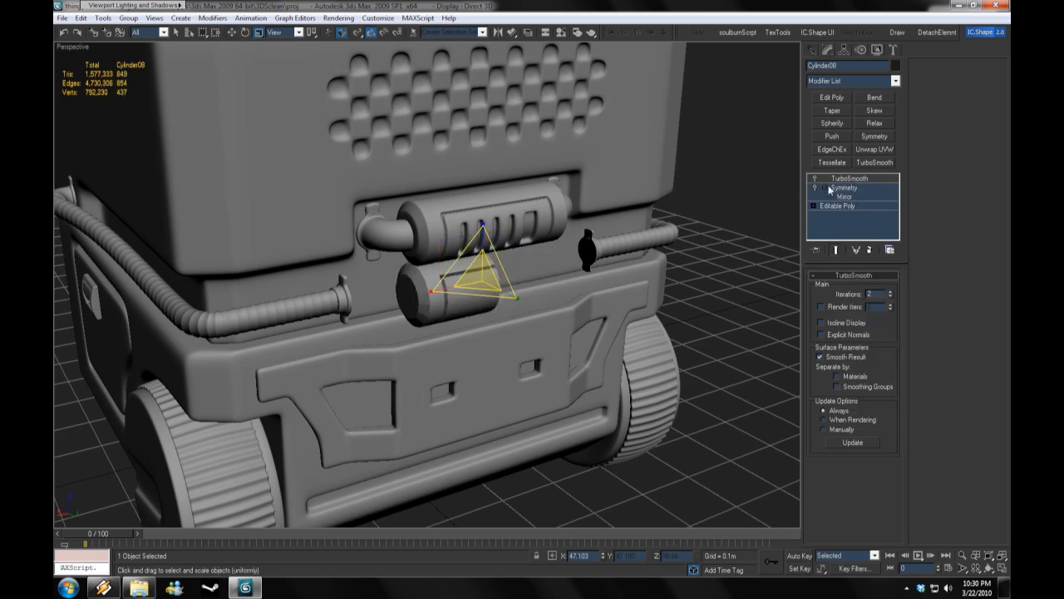
click(838, 205)
alt+middle_drag(599, 333, 648, 328)
scroll(648, 329, up, 5)
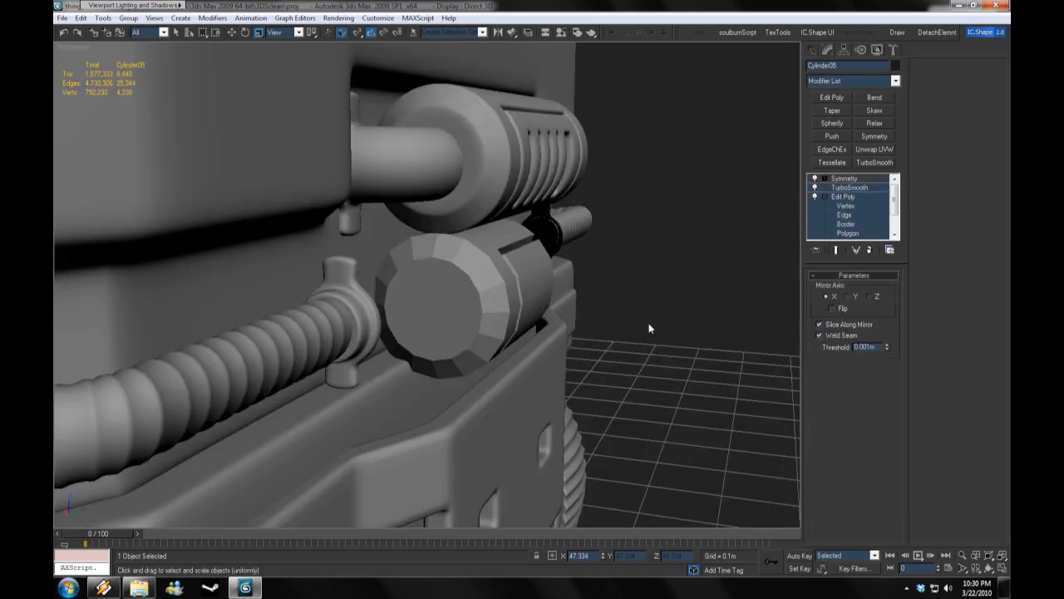
click(519, 272)
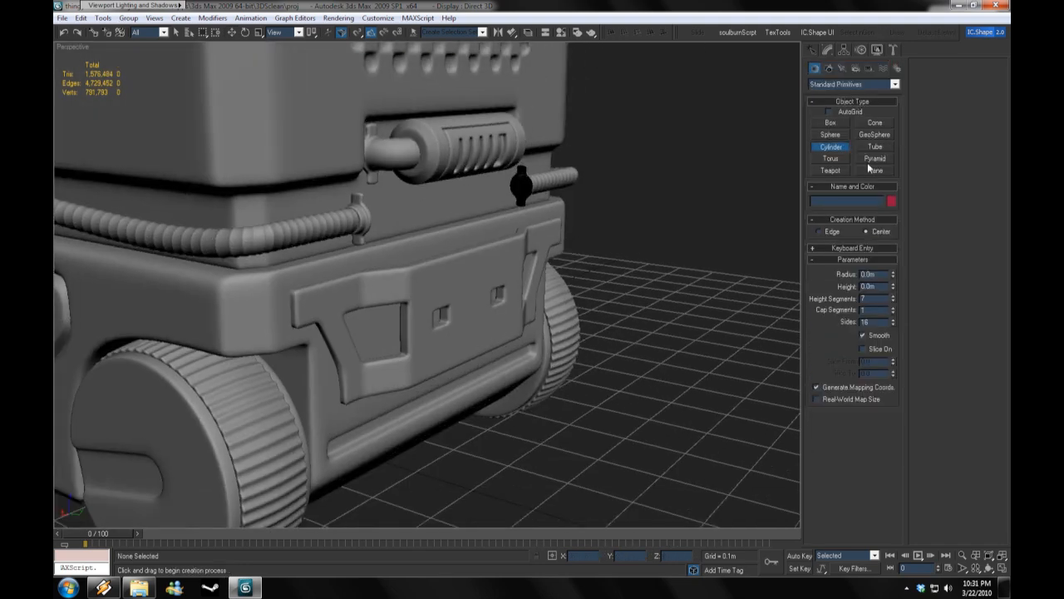
Step: Create a six-polygon plane, convert it to Editable Poly, stand it upright at the rear hose end and scale it down
click(873, 170)
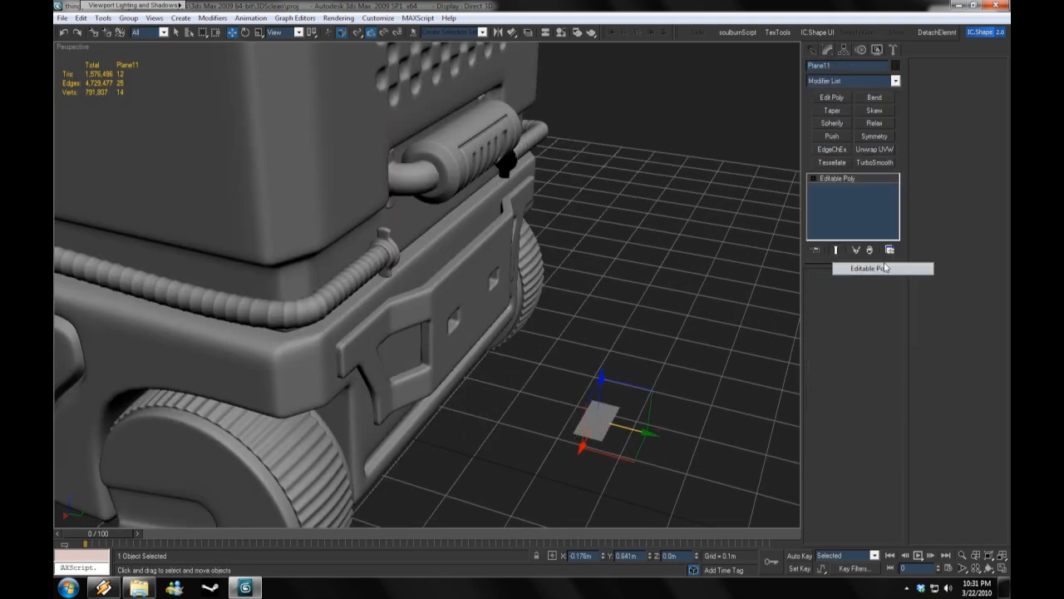
key(5)
drag(634, 394, 535, 207)
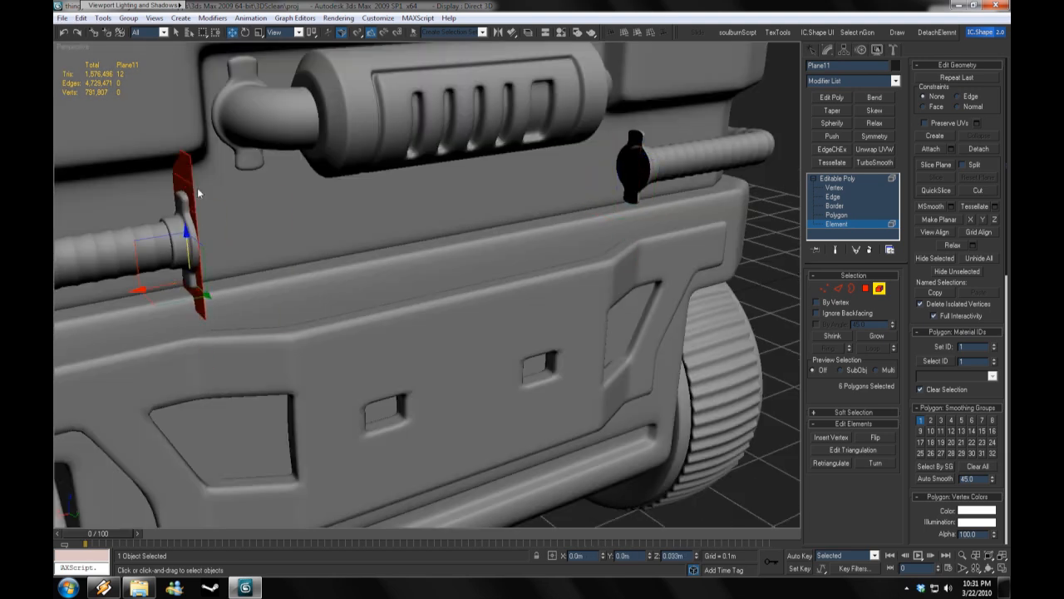
alt+middle_drag(198, 192, 349, 315)
key(r)
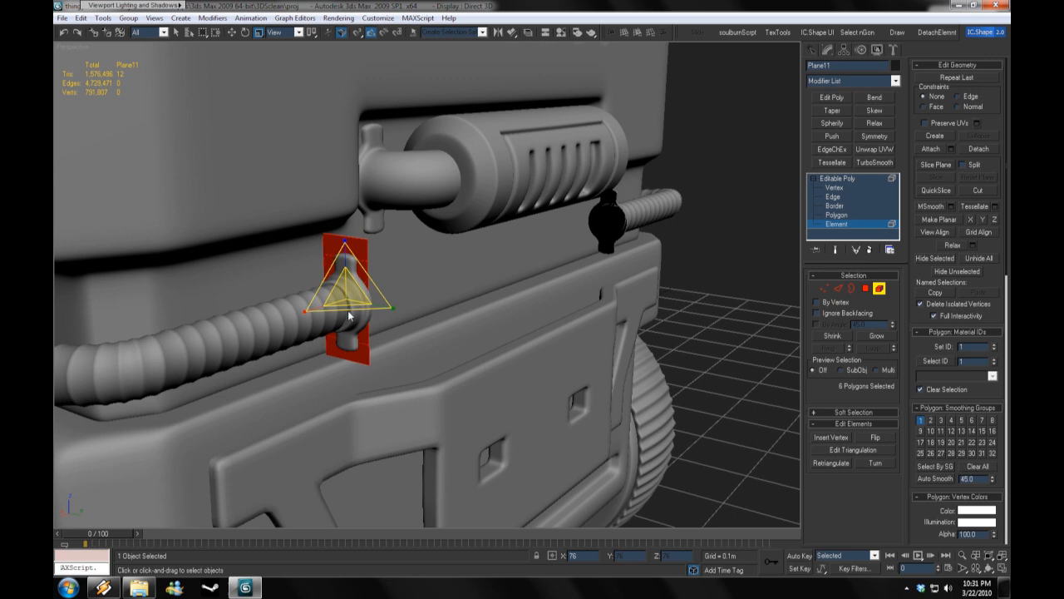
Step: Show edged faces in the viewport and remove a horizontal edge from the upright plane at the hose end
click(857, 189)
alt+middle_drag(407, 260, 499, 257)
drag(459, 225, 372, 387)
alt+middle_drag(382, 332, 453, 241)
click(439, 74)
right_click(89, 48)
click(133, 110)
click(833, 197)
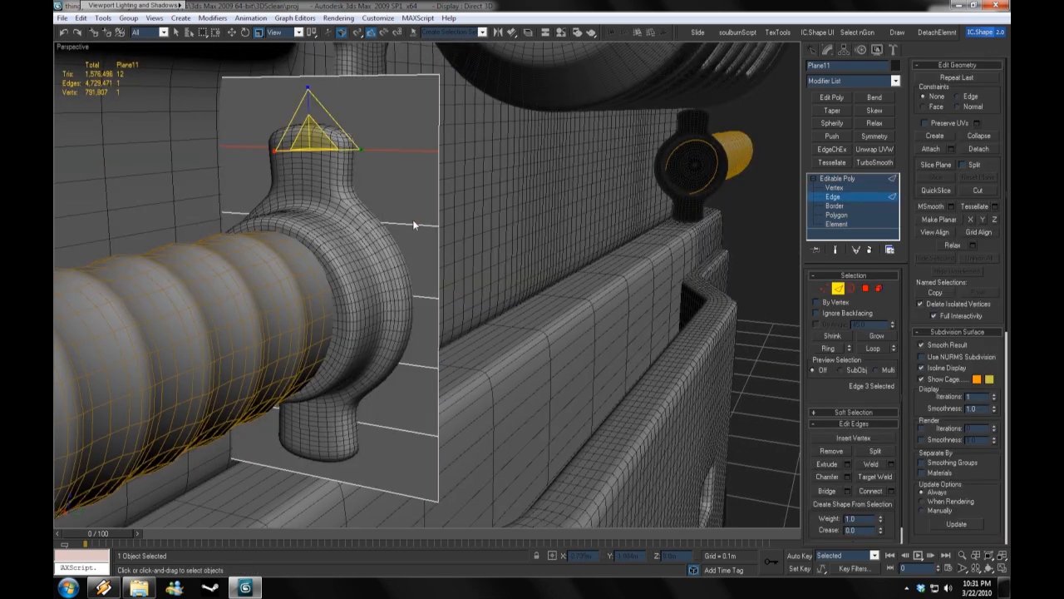
key(ctrl+BackSpace)
Step: Move the upright plane's outer corner vertices inward to give its free side an angled profile
click(834, 188)
ctrl+drag(470, 473, 389, 526)
key(w)
drag(466, 301, 393, 294)
click(834, 197)
click(402, 182)
middle_drag(402, 182, 374, 407)
Step: Scale and lower the pipe fitting beside the slotted cylinder and work on its open border
click(850, 178)
click(465, 158)
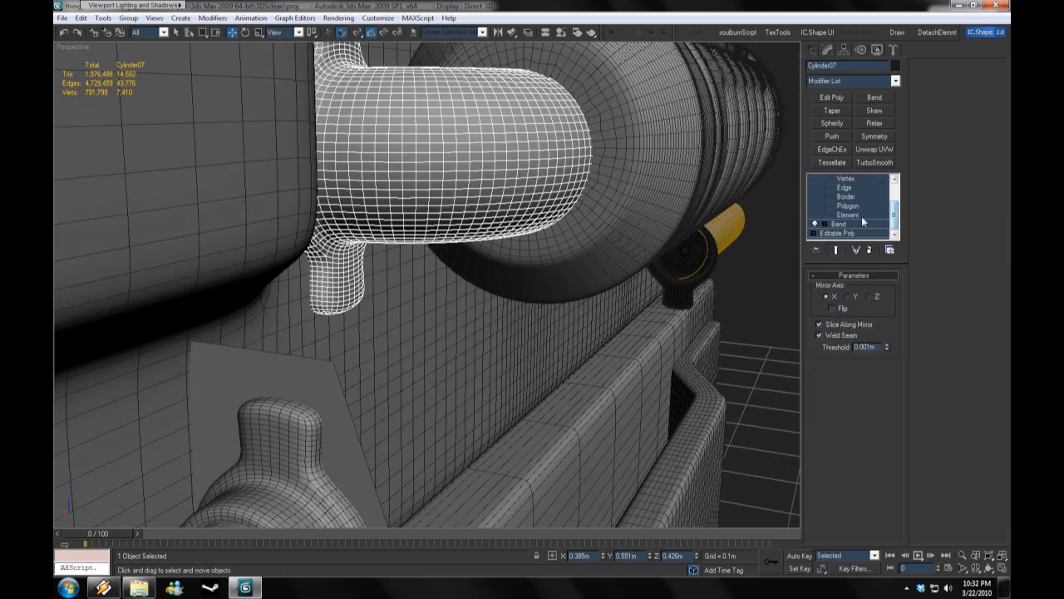
click(858, 216)
click(466, 158)
click(259, 32)
drag(447, 146, 446, 158)
key(3)
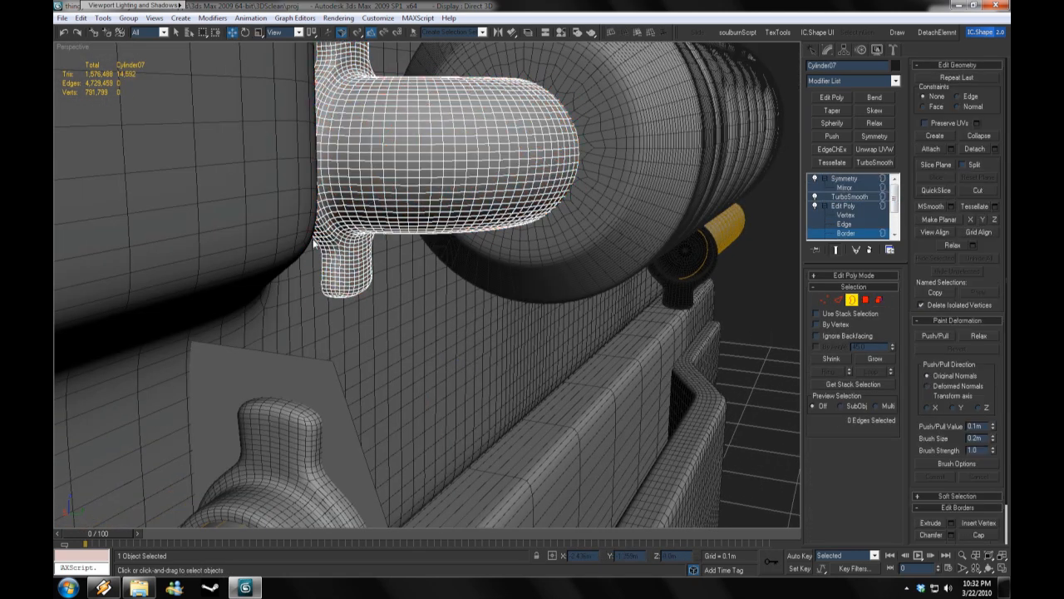
click(844, 179)
Step: Inspect how the pipe fittings and the slotted cylinder sit in the rear recess from several angles
scroll(532, 249, down, 5)
alt+middle_drag(532, 250, 624, 301)
click(698, 301)
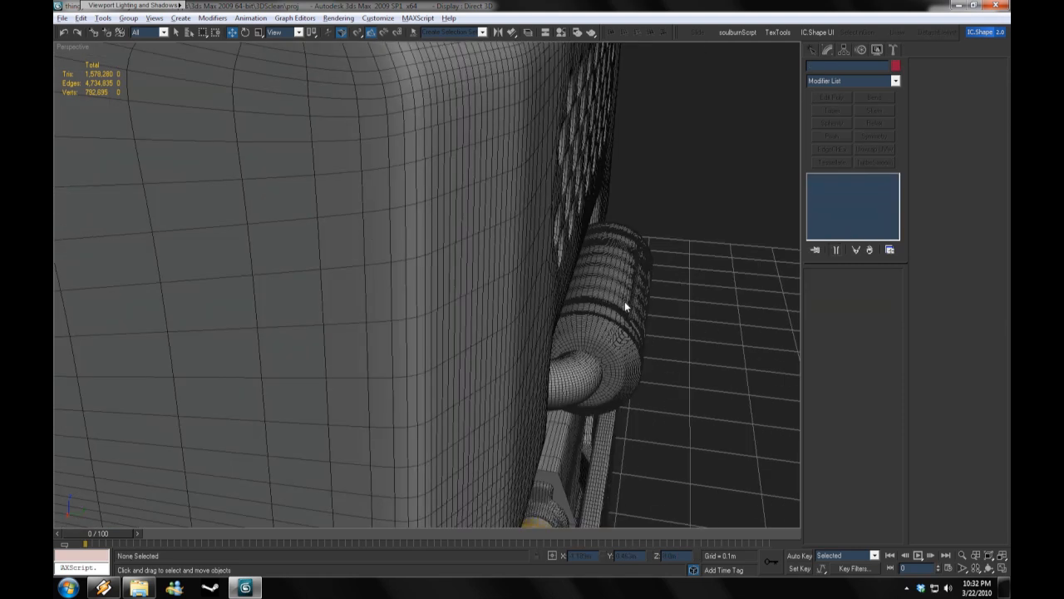
click(624, 301)
key(z)
key(r)
click(663, 335)
scroll(663, 335, down, 6)
alt+middle_drag(663, 335, 585, 311)
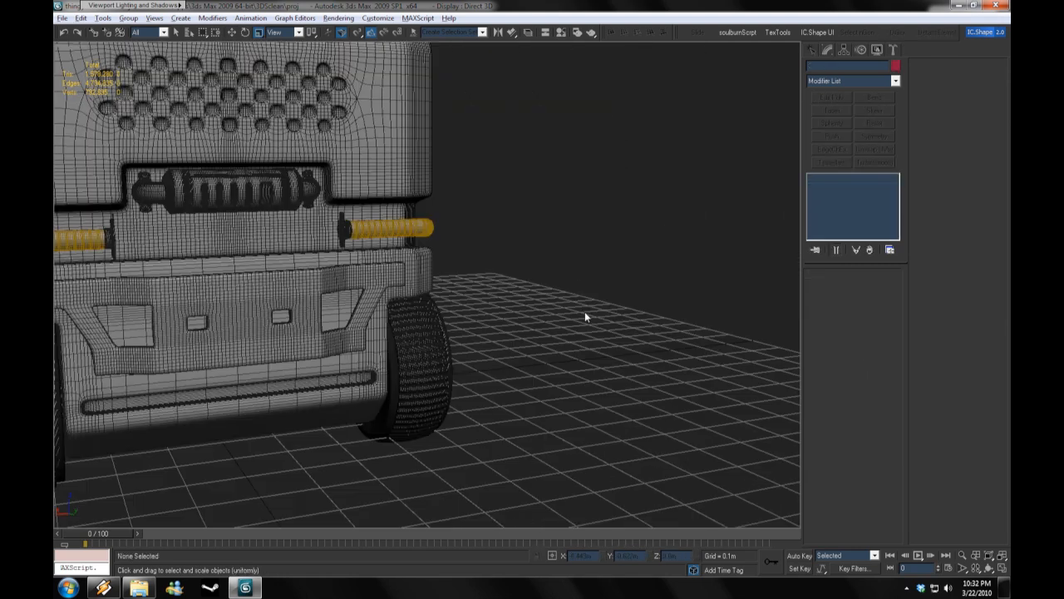
Step: Select the upright plane's horizontal edges and chamfer them to refine its angled profile
scroll(585, 311, up, 5)
click(295, 250)
key(2)
click(310, 308)
click(849, 477)
click(614, 425)
click(614, 425)
click(583, 444)
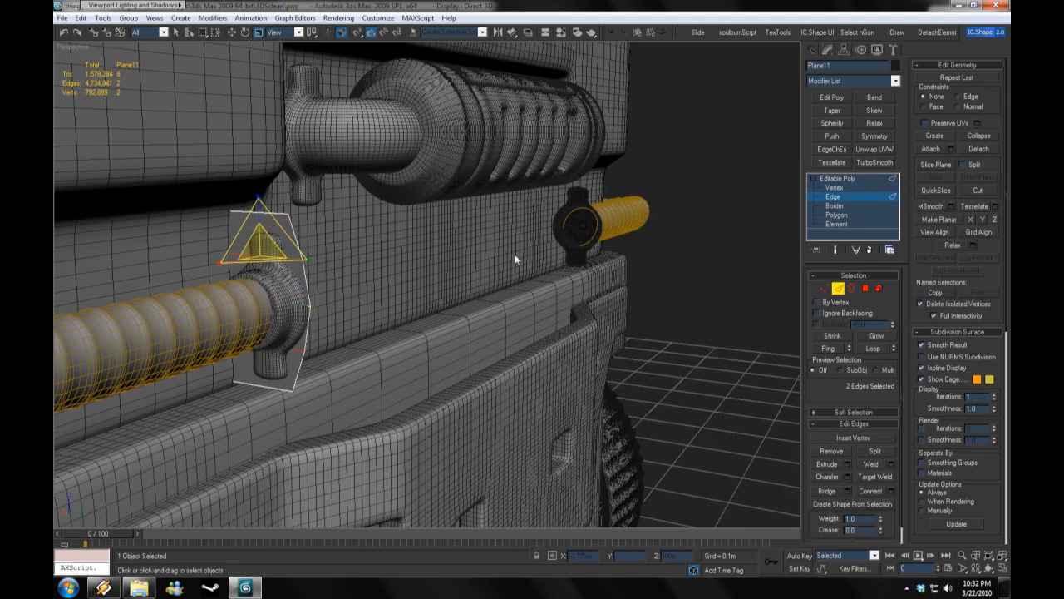
Step: Select the plane's outline edges except the back ones and extrude them sideways into an open block
drag(334, 314, 337, 315)
click(416, 309)
alt+middle_drag(416, 310, 549, 283)
key(3)
click(388, 216)
key(2)
alt+drag(261, 225, 384, 349)
alt+middle_drag(418, 319, 366, 311)
shift+drag(359, 313, 441, 303)
alt+middle_drag(482, 305, 435, 321)
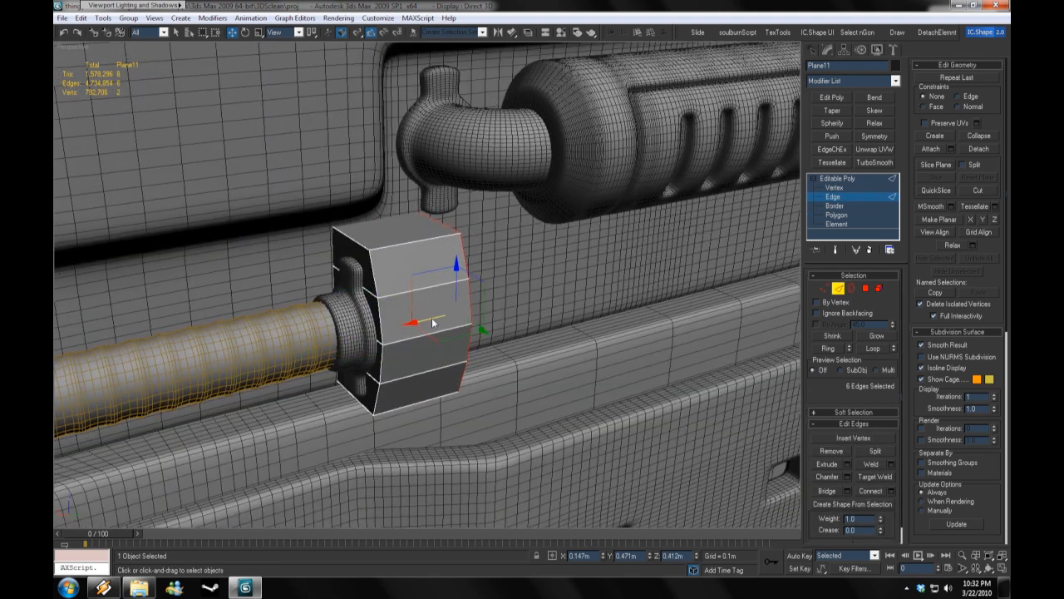
Step: Select edges of the open block at the hose end and adjust their position and scale
key(2)
scroll(434, 321, down, 4)
click(311, 218)
ctrl+click(451, 166)
drag(451, 166, 438, 197)
click(260, 35)
click(732, 291)
alt+middle_drag(706, 300, 682, 330)
scroll(356, 335, up, 4)
Step: Center the block's pivot on the object and fine-tune the block's position at the hose end
click(356, 335)
click(844, 50)
click(853, 122)
click(853, 180)
click(851, 125)
drag(332, 272, 332, 279)
alt+middle_drag(435, 268, 470, 250)
key(w)
drag(335, 268, 335, 275)
click(828, 49)
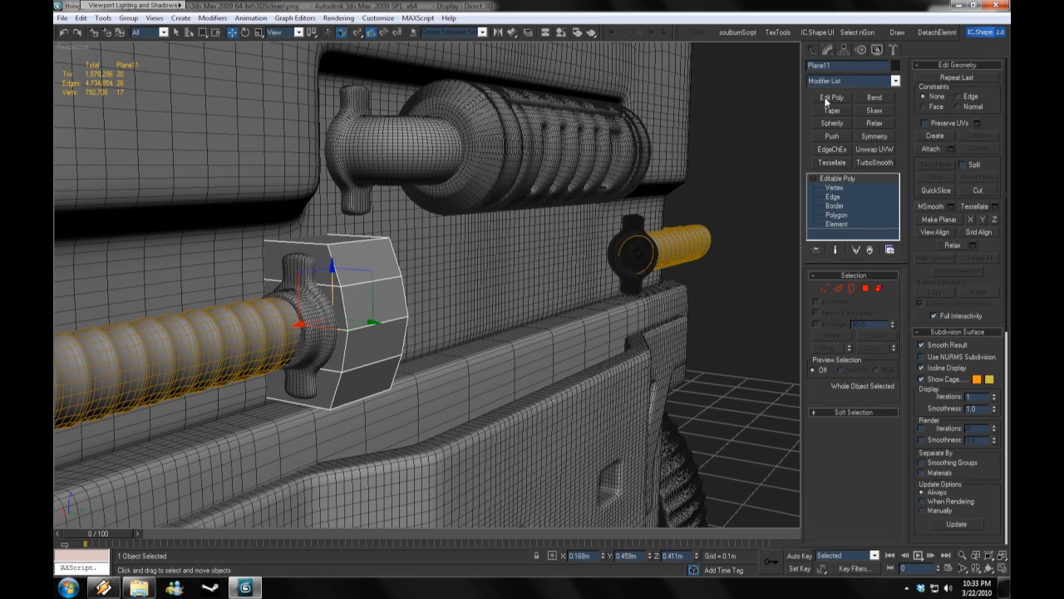
Step: Select vertices of the block at the hose end, add a Skew modifier and adjust its amount
key(1)
alt+middle_drag(499, 291, 574, 270)
drag(424, 215, 329, 442)
alt+middle_drag(466, 332, 432, 374)
click(874, 110)
drag(884, 298, 884, 373)
Step: Select the block's open end edges below the Skew modifier and extrude them toward the cart's center as a second segment
click(724, 292)
click(358, 291)
click(838, 188)
alt+middle_drag(723, 249, 646, 240)
key(2)
click(381, 308)
double_click(403, 317)
mouse_move(403, 317)
alt+middle_down()
mouse_move(409, 302)
mouse_move(417, 333)
alt+middle_up()
shift+drag(353, 292, 431, 316)
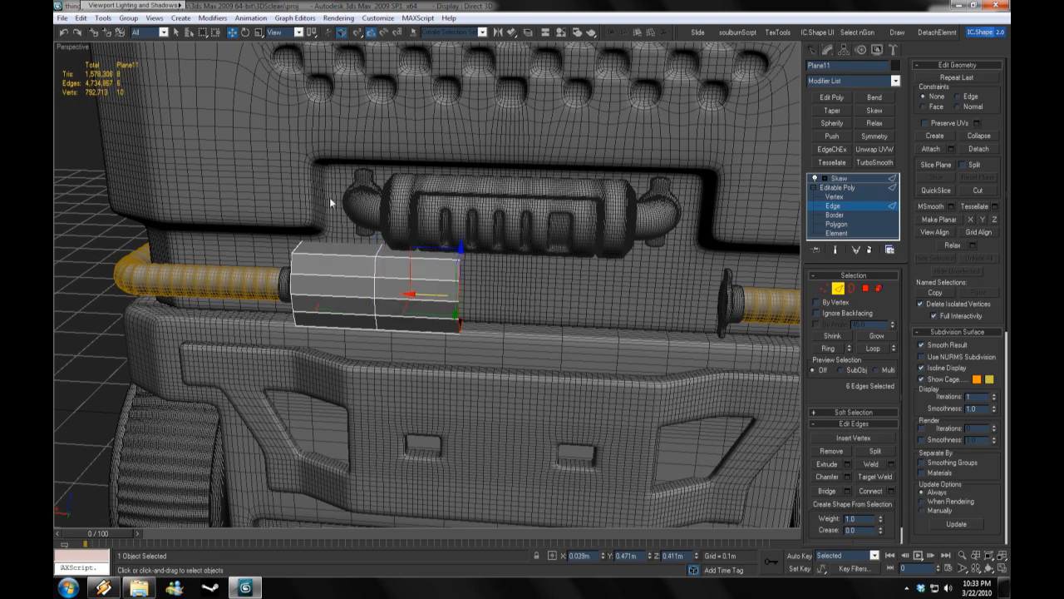
Step: Mirror the block to the opposite hose end with a Symmetry modifier and add a TurboSmooth, switched off for editing
alt+middle_drag(431, 316, 574, 358)
click(874, 136)
right_click(603, 556)
alt+middle_drag(730, 404, 652, 381)
click(867, 162)
click(815, 188)
Step: Connect the ring of lengthwise edges at the block's hose end with one segment slid toward the open end
drag(895, 200, 895, 209)
click(833, 215)
click(395, 320)
click(828, 348)
click(891, 491)
click(584, 474)
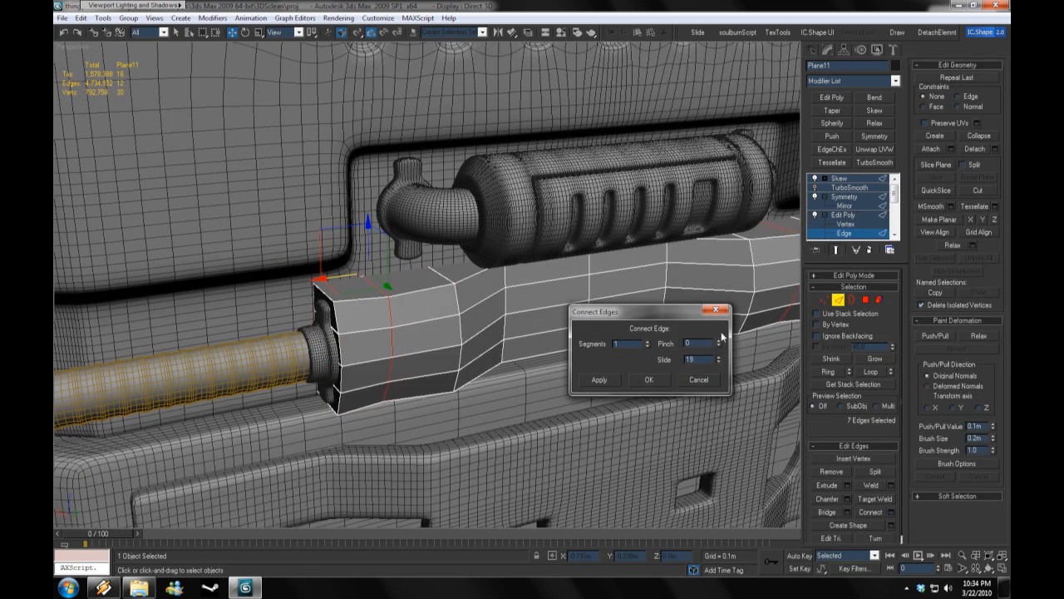
drag(722, 337, 722, 270)
click(648, 379)
Step: Chamfer the edge loops at the block's bends by 0.003 m and preview the smoothed block
double_click(460, 358)
ctrl+double_click(505, 288)
click(847, 499)
drag(621, 341, 622, 366)
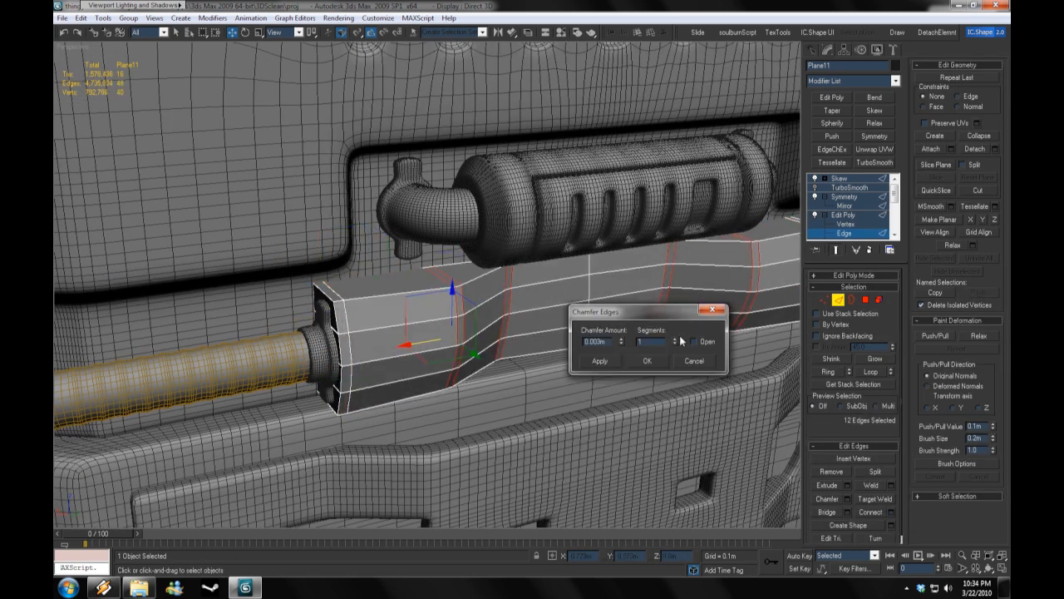
click(647, 361)
click(849, 188)
click(815, 188)
scroll(575, 373, down, 5)
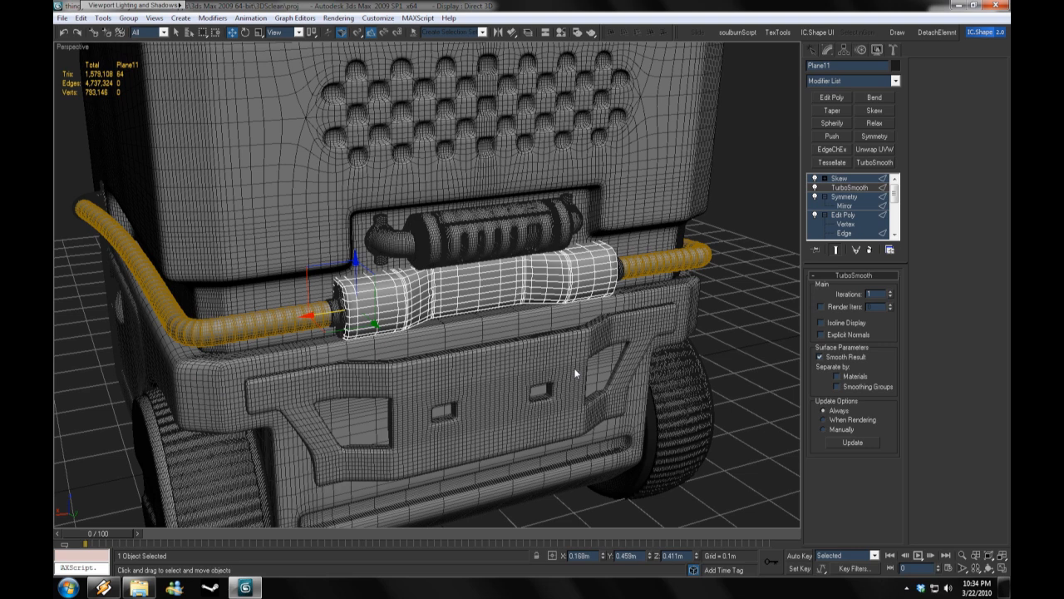
Step: With smoothing off, connect the block's crosswise edges with one segment and slide -22 to add lengthwise support edges
click(815, 188)
click(843, 234)
scroll(582, 374, up, 5)
alt+middle_drag(575, 373, 600, 375)
click(892, 512)
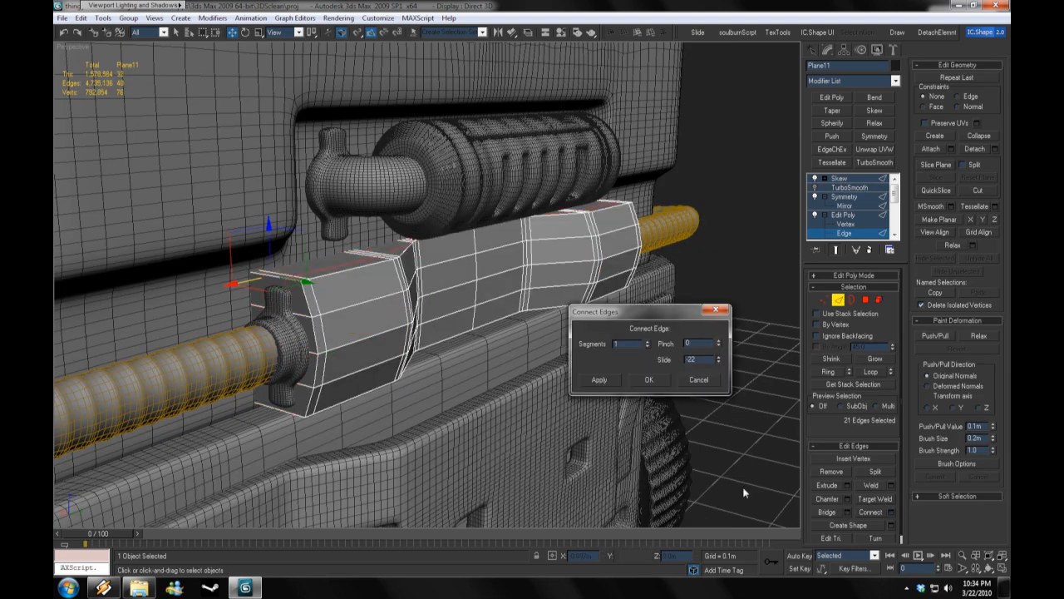
click(648, 380)
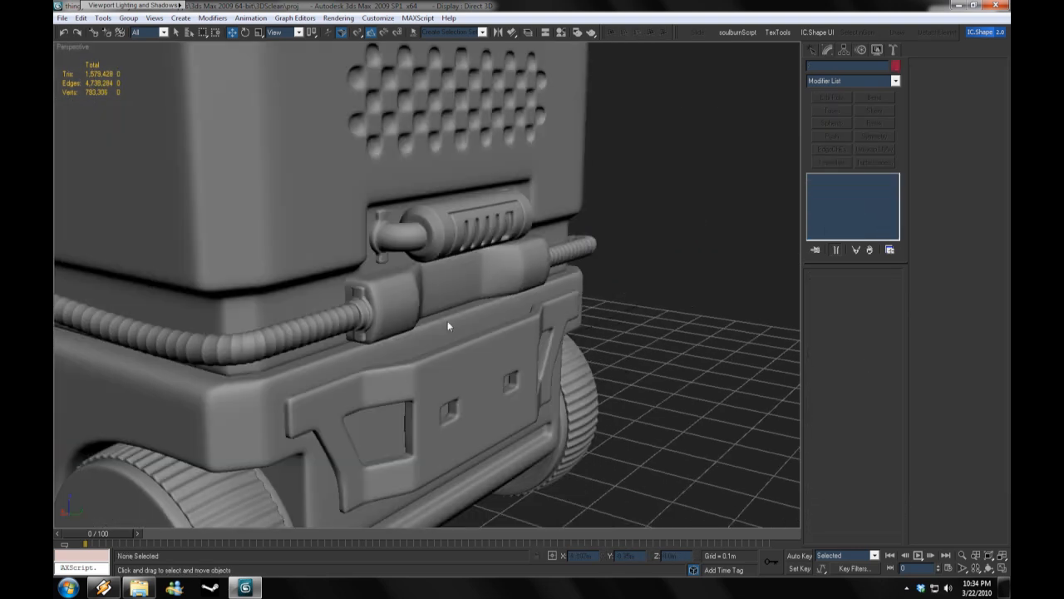
Step: Move the Skew modifier below the TurboSmooth and Symmetry modifiers of the block
alt+middle_drag(447, 324, 353, 333)
scroll(353, 332, up, 3)
click(848, 189)
drag(839, 177, 849, 205)
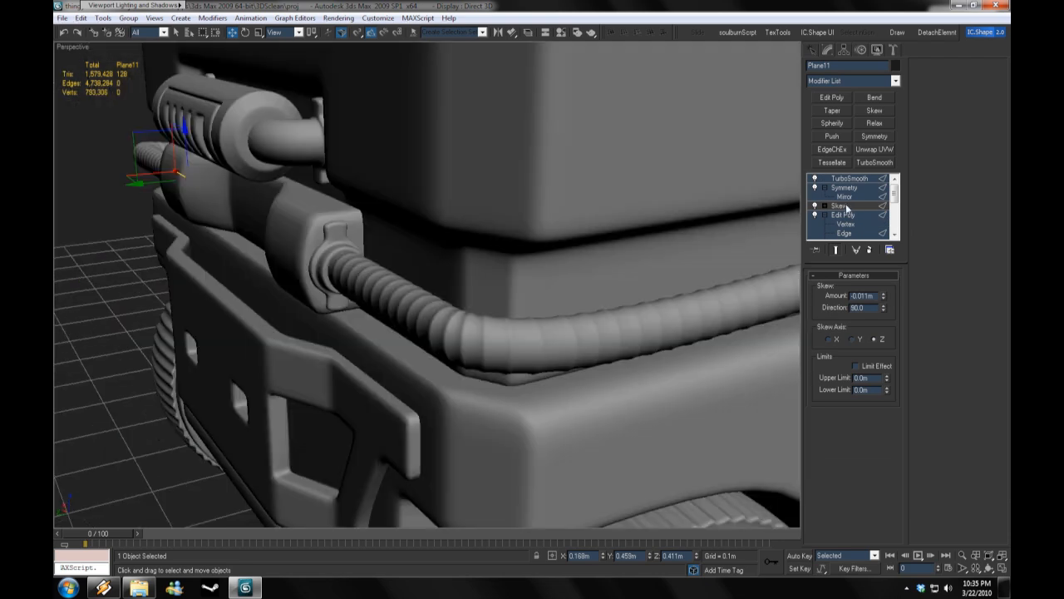
Step: Remove the Skew above the block's base mesh and add a new Skew modifier in its place
click(844, 233)
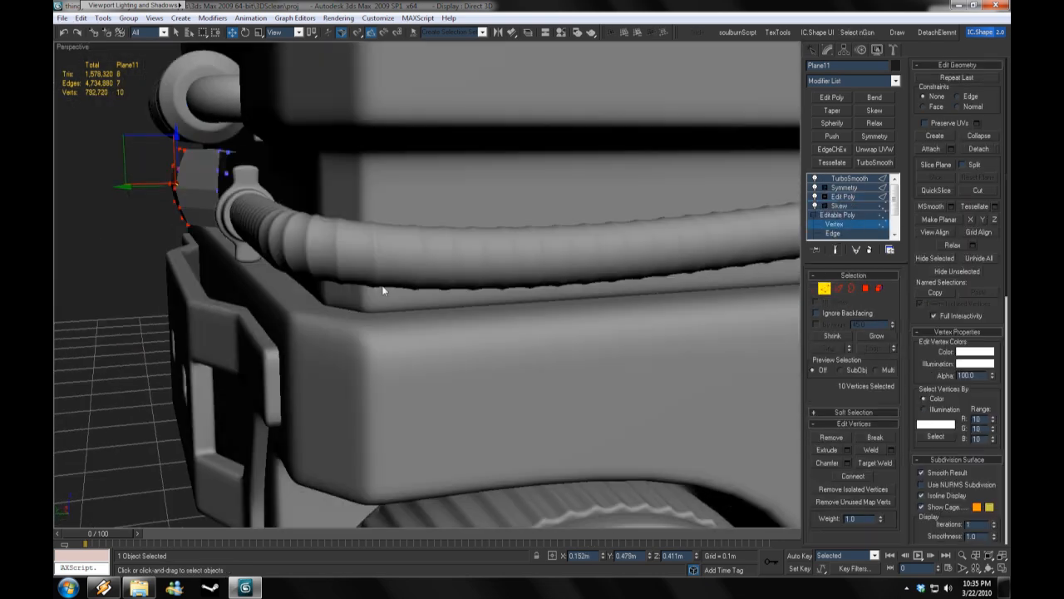
click(843, 205)
click(842, 227)
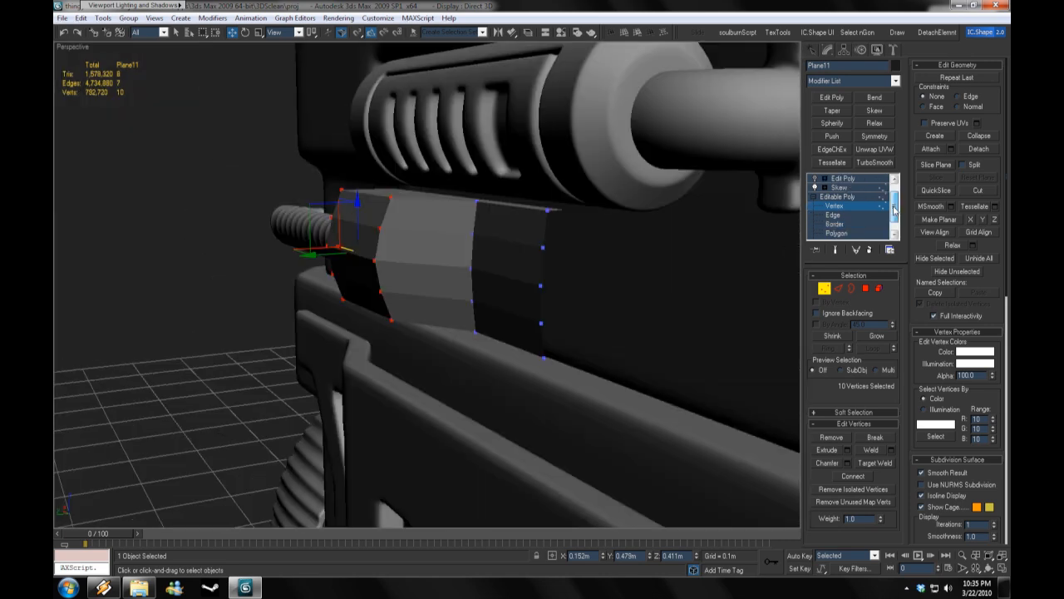
click(351, 248)
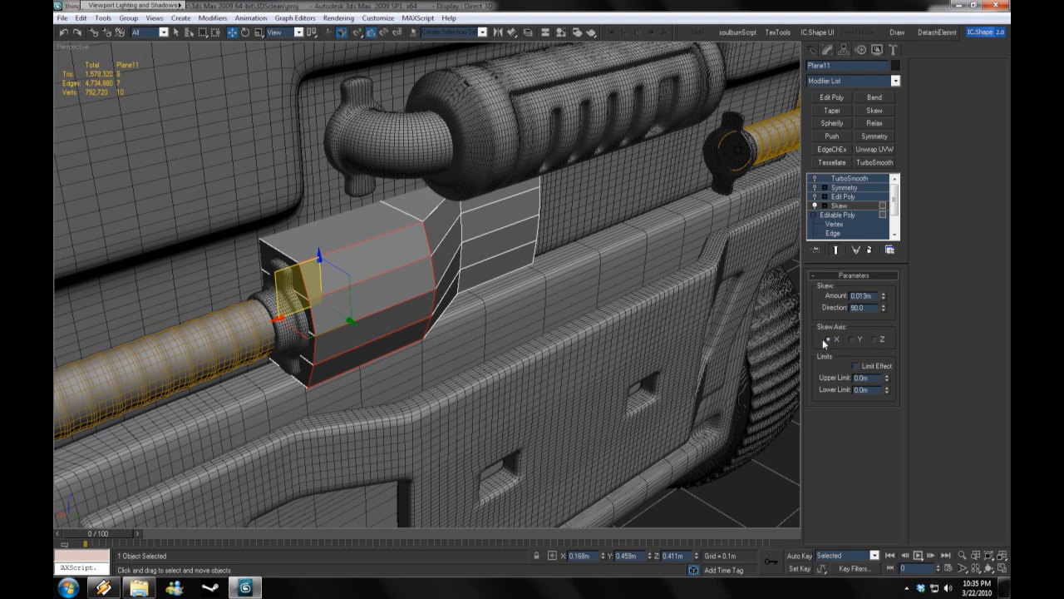
click(869, 250)
click(874, 109)
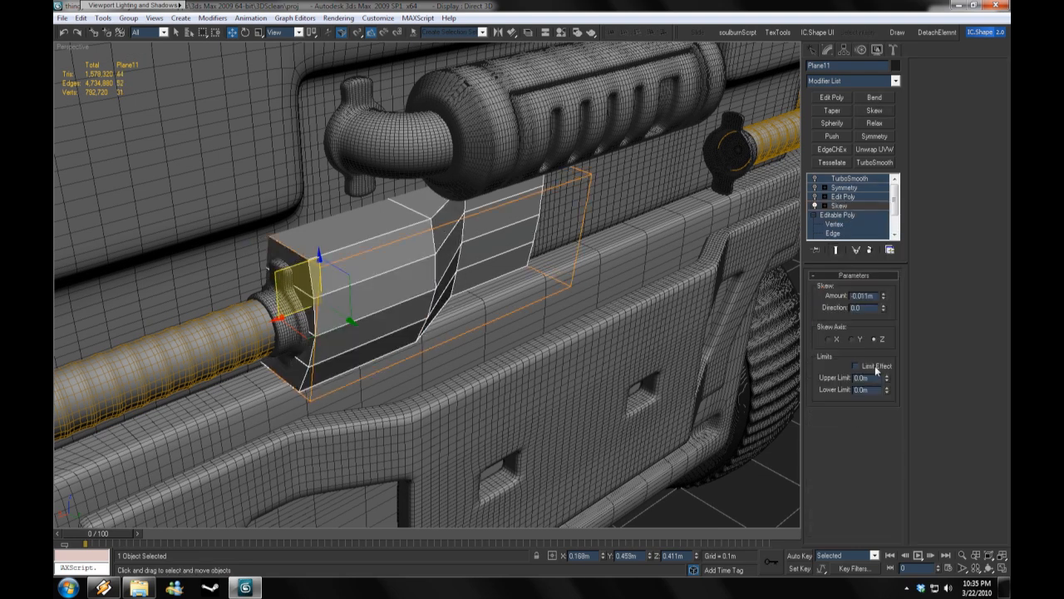
Step: Apply the new Skew to the selected base faces at the hose end, with direction 90 and the Z axis
drag(895, 200, 894, 223)
click(835, 224)
click(839, 205)
click(852, 339)
click(828, 339)
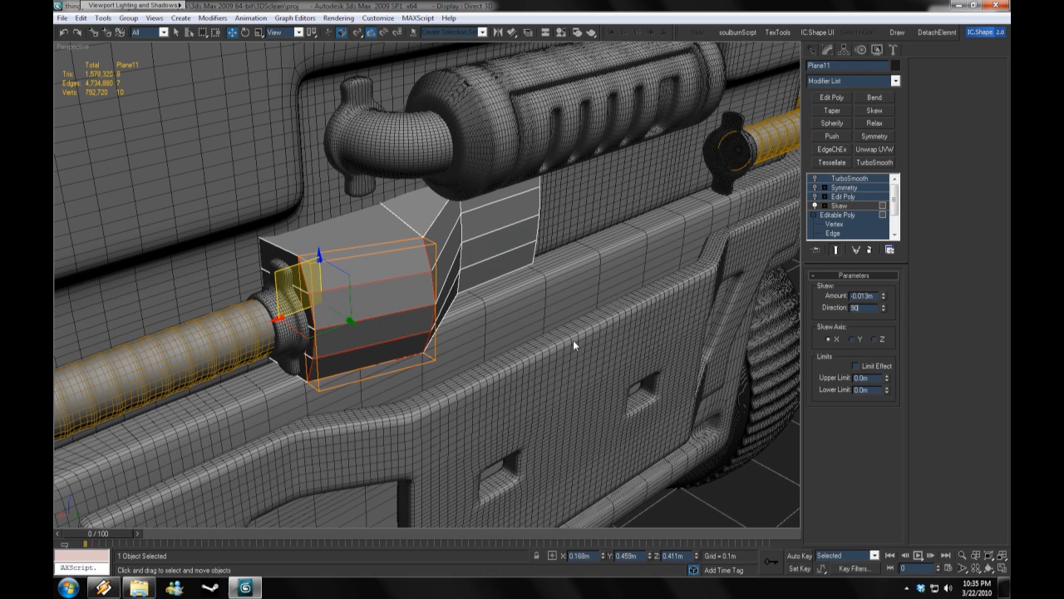
key(Return)
click(873, 339)
Step: Refine which base faces at the block's hose end the Skew affects and show the mirrored result
mouse_move(532, 353)
alt+middle_down()
mouse_move(582, 356)
mouse_move(516, 345)
alt+middle_up()
drag(895, 199, 894, 223)
click(840, 225)
ctrl+drag(453, 334, 436, 221)
click(840, 188)
click(842, 215)
alt+drag(491, 328, 445, 217)
click(840, 188)
click(843, 197)
click(839, 189)
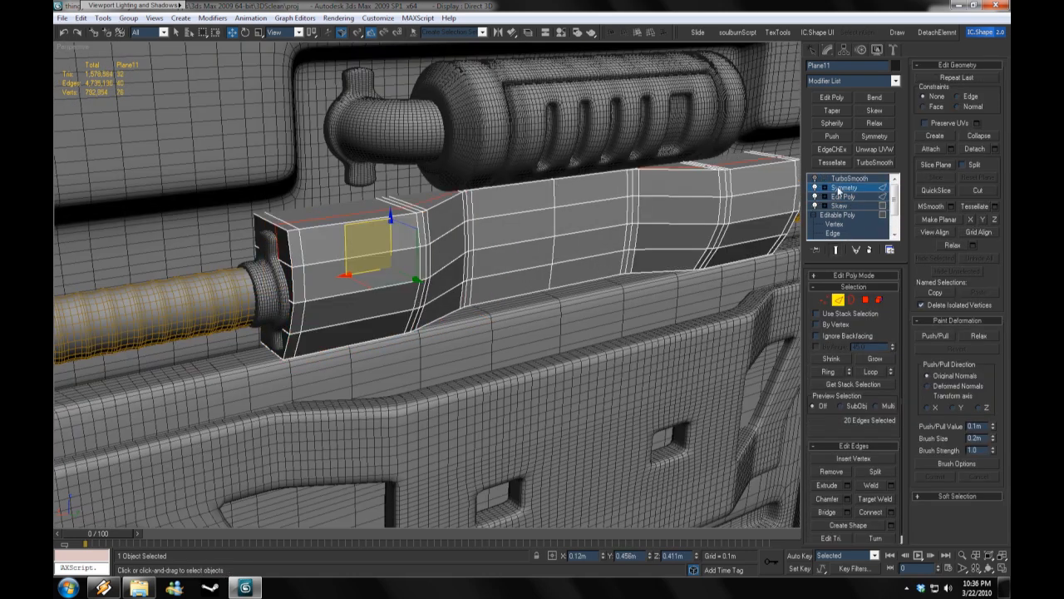
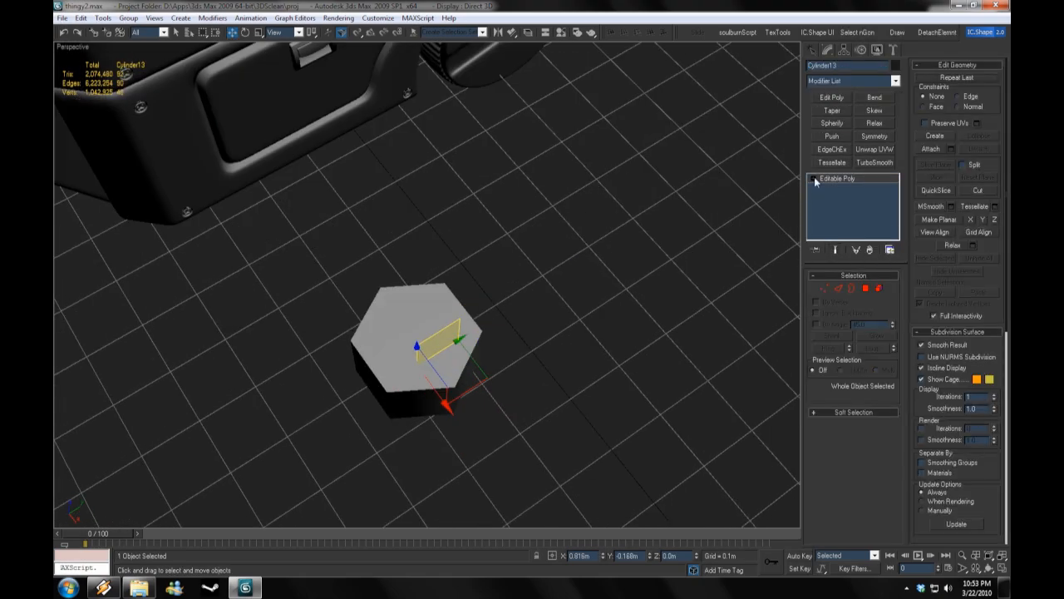
Step: Inset the hexagonal cylinder's top face to form a sloped rim and switch to edge editing
click(81, 48)
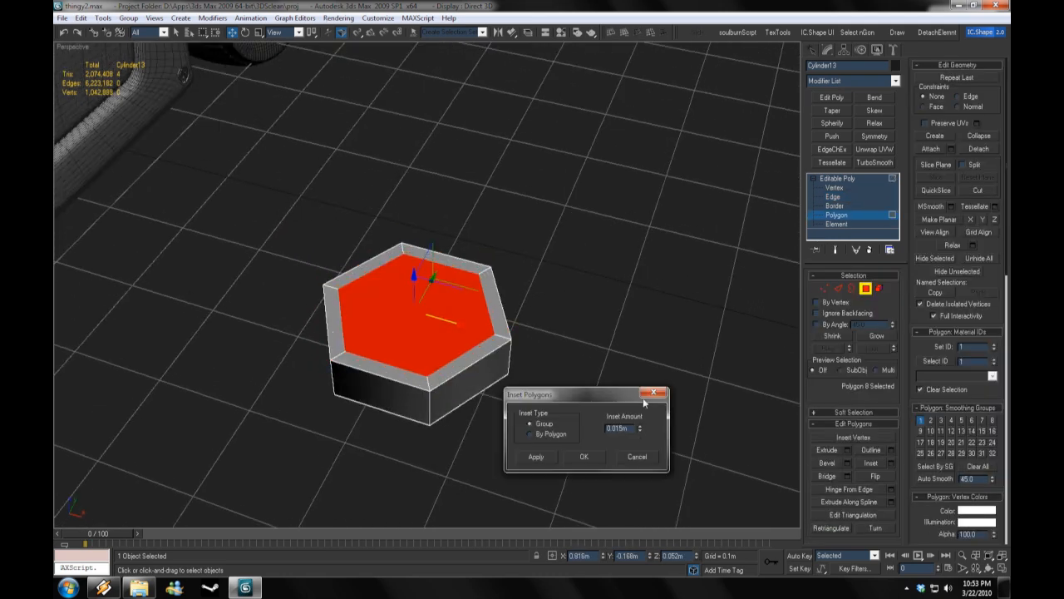
click(653, 392)
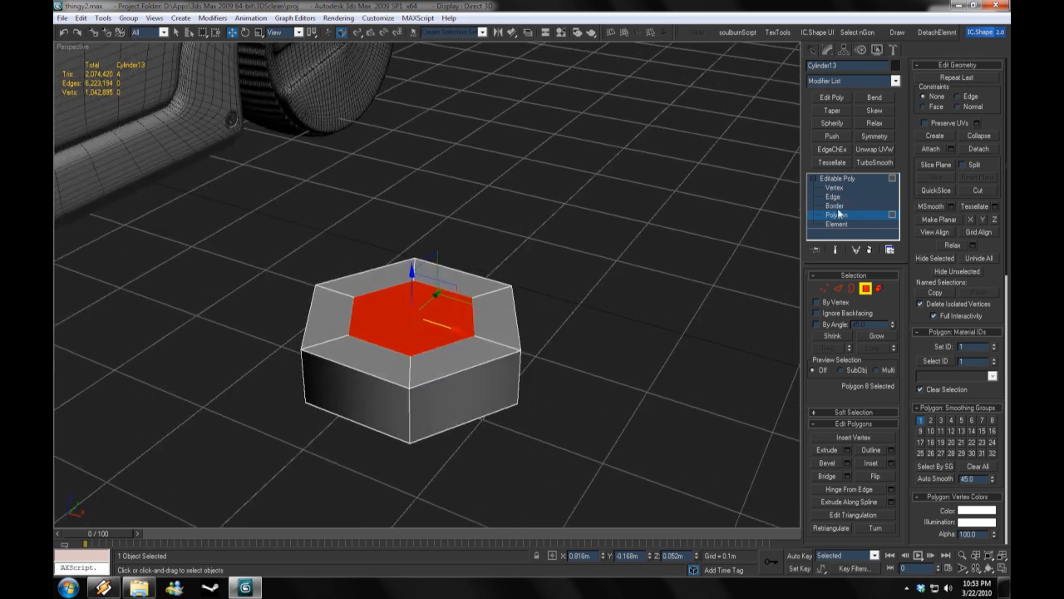
key(2)
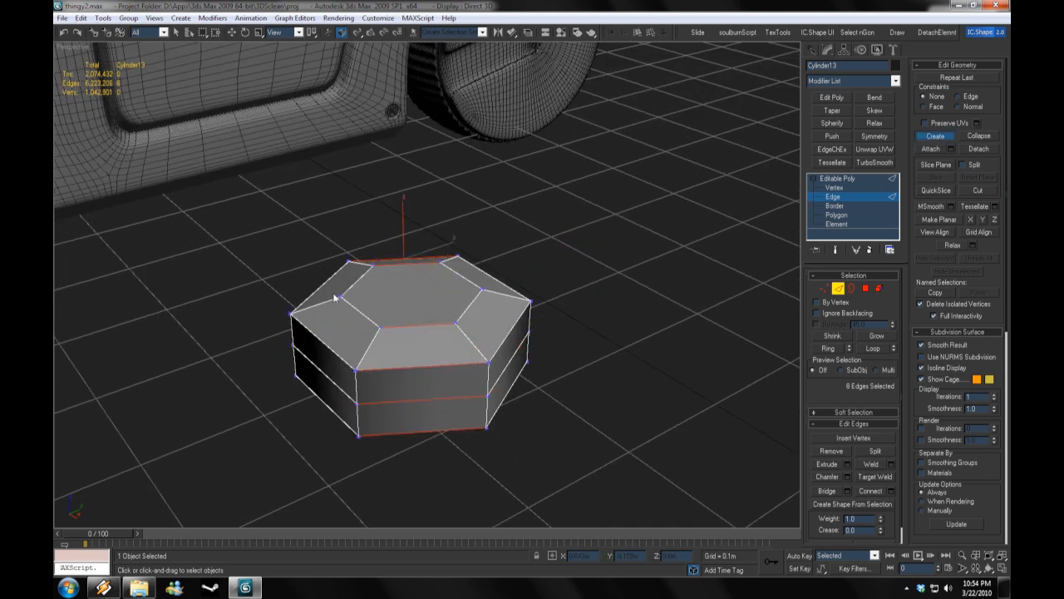
Step: Connect the hexagonal cylinder's opposite edges so a centre edge loop divides each pair of sides
click(891, 491)
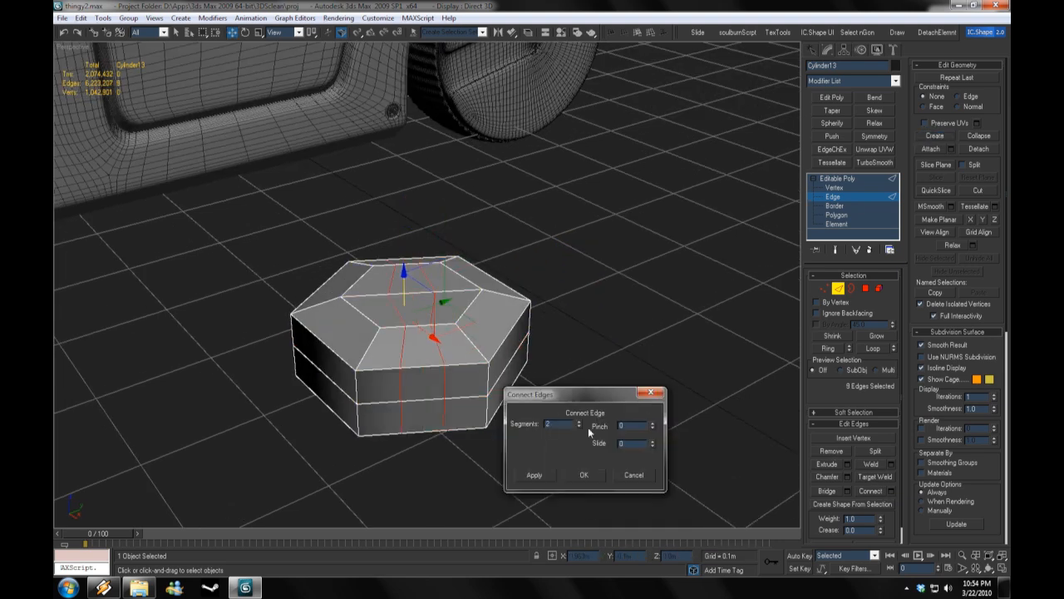
click(584, 474)
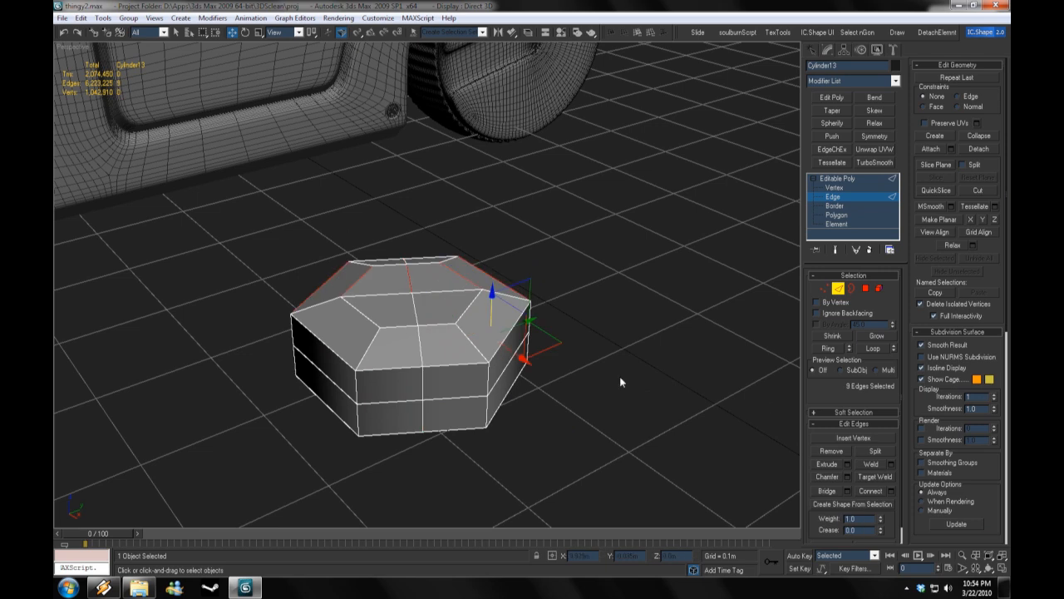
click(872, 490)
alt+middle_drag(657, 374, 687, 418)
click(522, 356)
key(alt+r)
click(876, 491)
alt+middle_drag(623, 399, 657, 332)
Step: Select the six corner vertices of the hexagon's upper rim and lower them to form arched side edges
key(1)
click(479, 373)
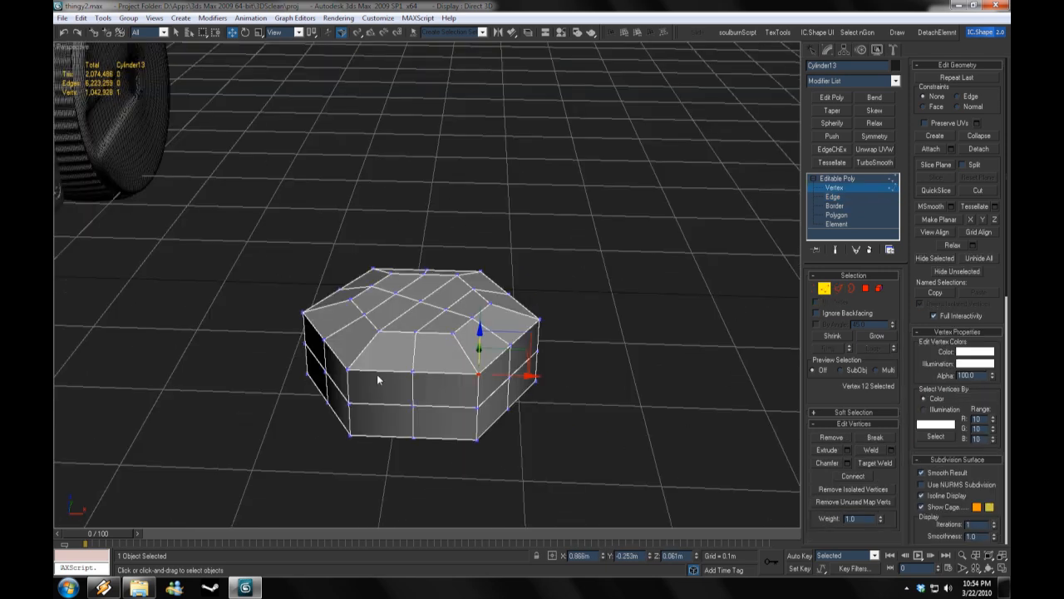
alt+middle_drag(540, 364, 478, 324)
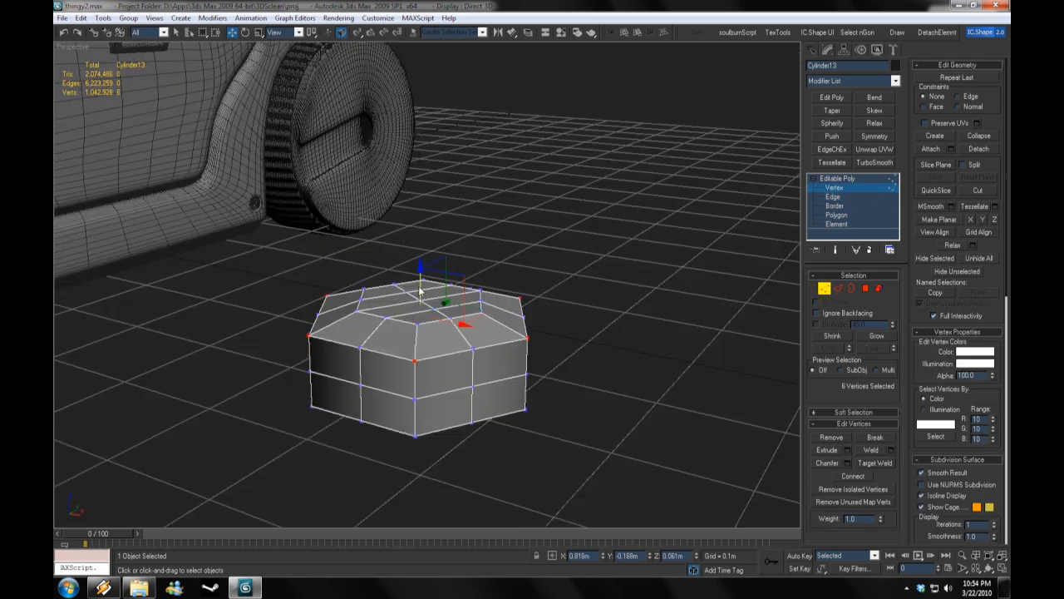
drag(420, 284, 420, 306)
Step: Chamfer the centre edge loops of the hexagon's sides to divide each side into more segments
key(2)
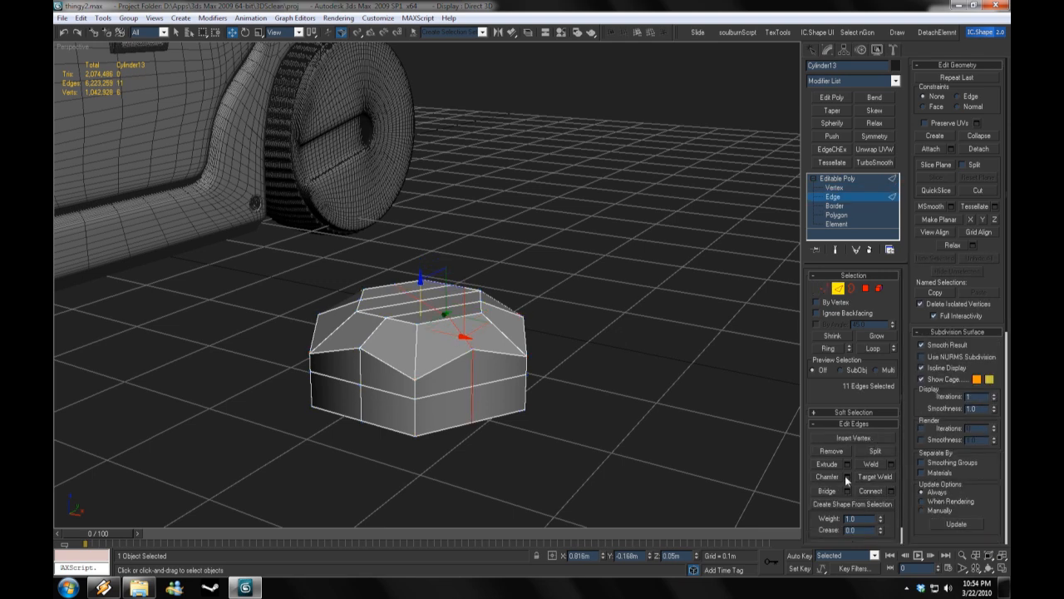
click(847, 477)
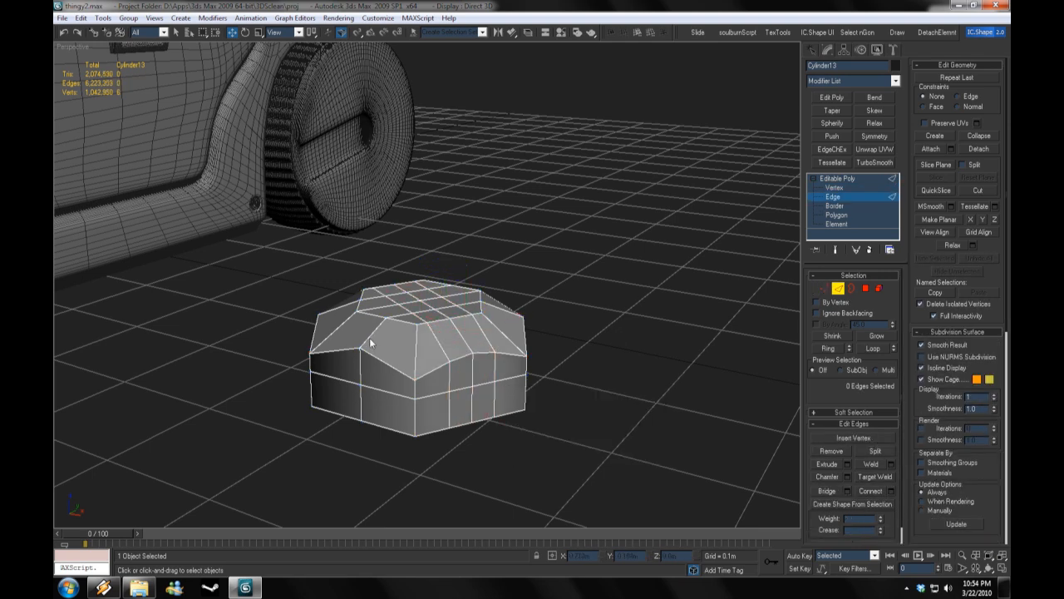
click(582, 444)
alt+middle_drag(577, 432, 363, 353)
click(847, 477)
click(576, 441)
alt+middle_drag(582, 434, 611, 407)
Step: Select all polygons of the hexagon's flat top and round their outline with a Spherify modifier at 100 percent
click(839, 215)
click(819, 223)
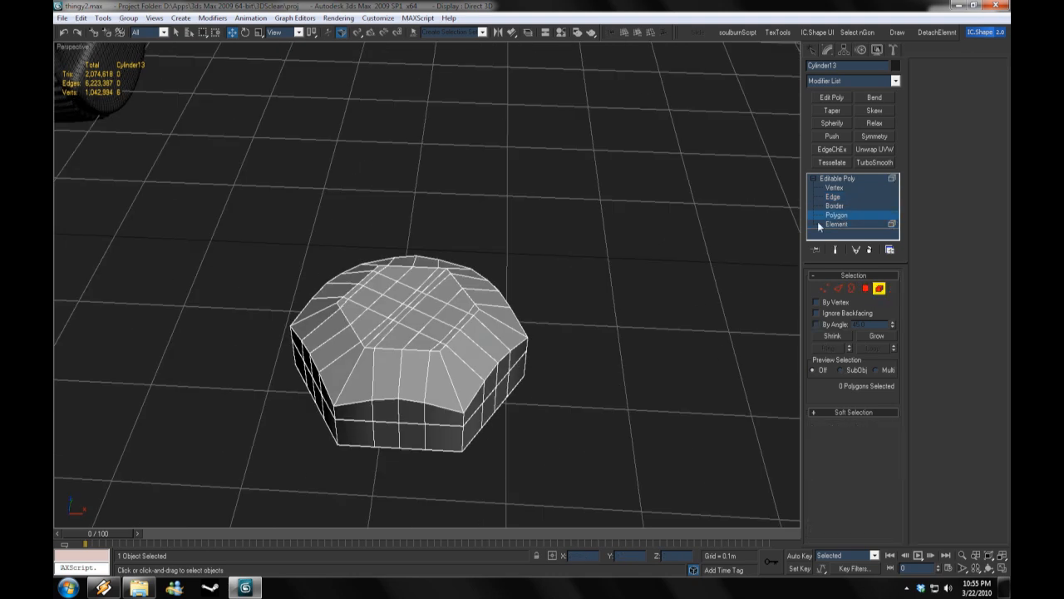
alt+middle_drag(441, 237, 455, 321)
scroll(455, 321, up, 3)
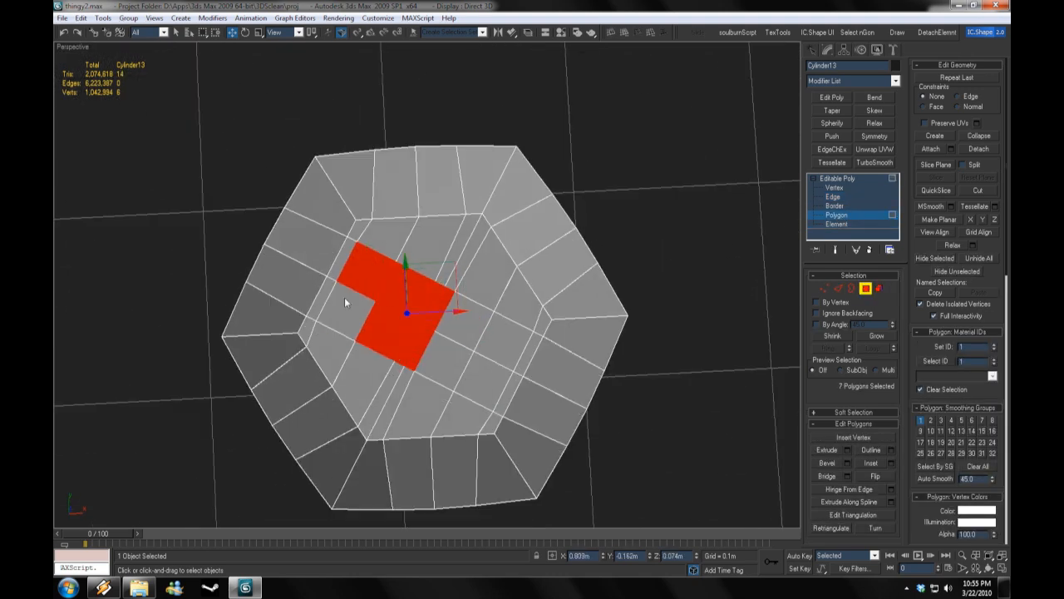
click(876, 335)
click(841, 123)
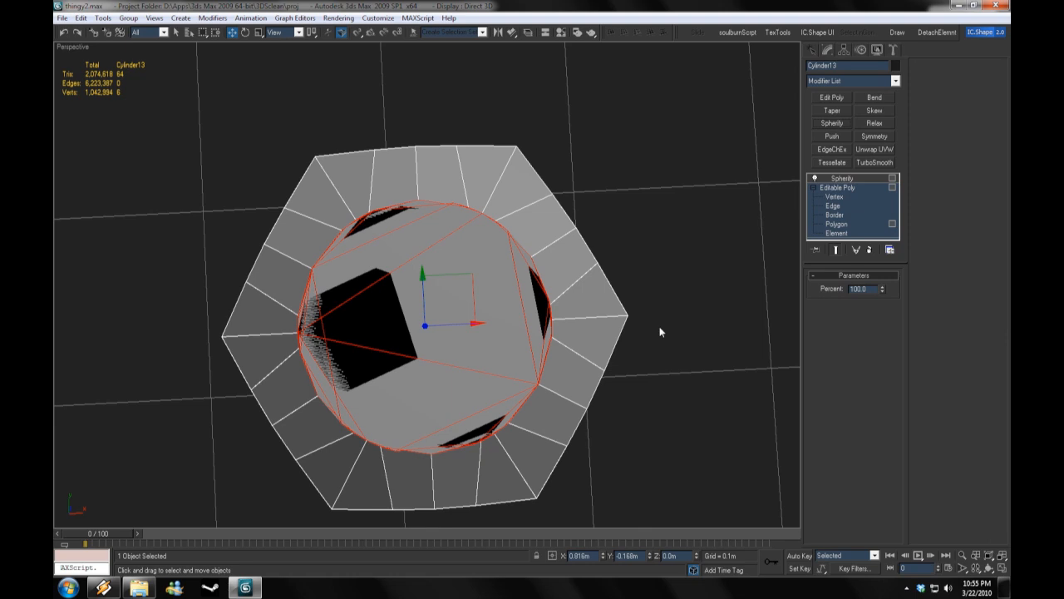
alt+middle_drag(486, 316, 524, 249)
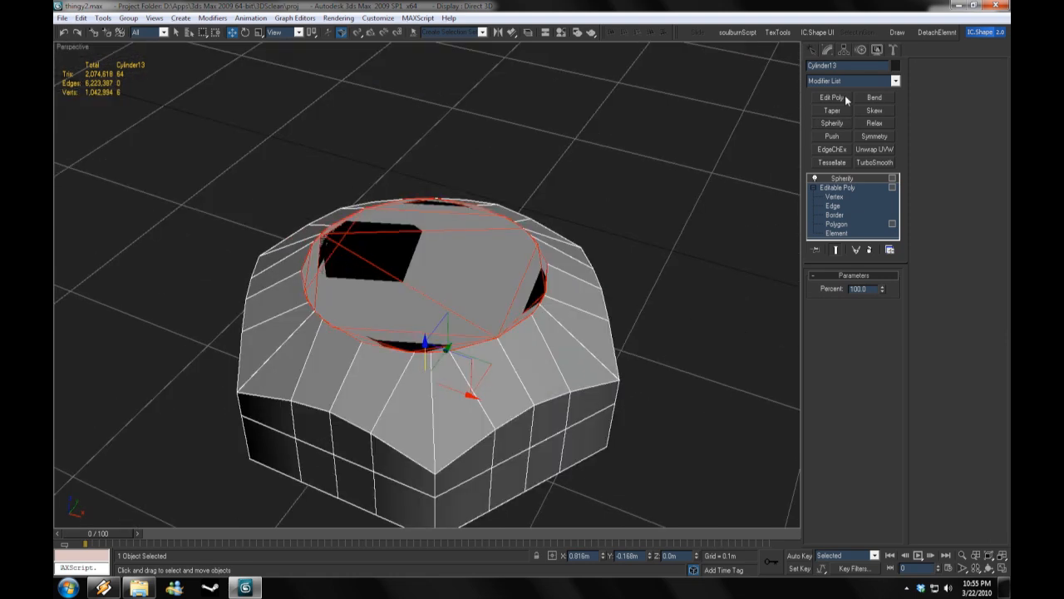
Step: Add an Edit Poly modifier, delete the rounded top faces and rebuild them as inward border rings collapsed to the centre
click(832, 97)
key(Delete)
key(3)
shift+drag(446, 283, 491, 297)
shift+drag(455, 262, 540, 280)
key(ctrl+alt+c)
key(3)
Step: Add a TurboSmooth and, in the Edit Poly below it, inset the bottom faces 0.009 m and delete the inner ones
click(874, 163)
click(843, 187)
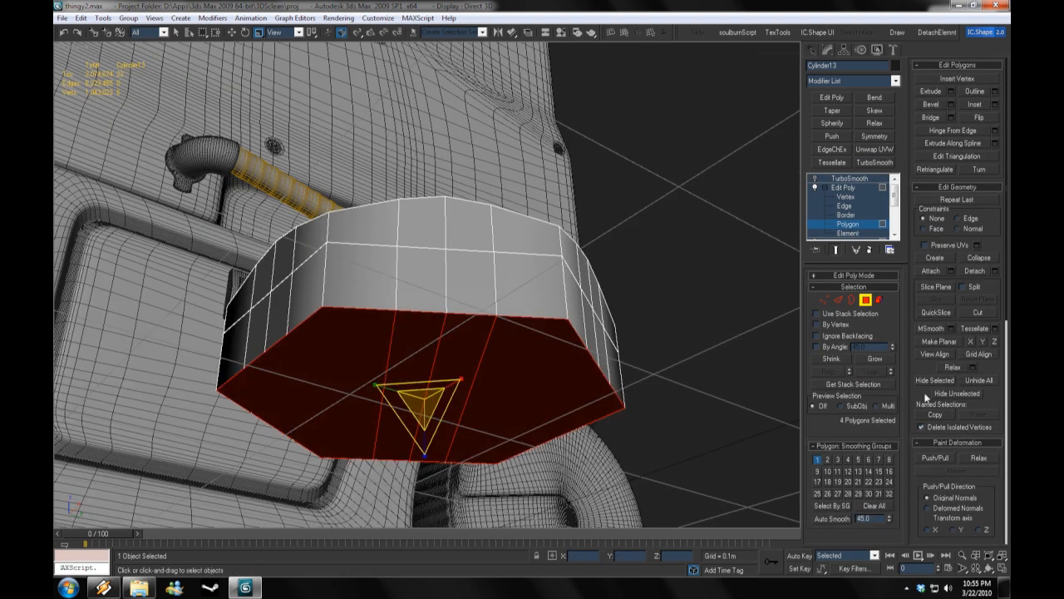
shift+click(995, 104)
drag(705, 343, 705, 336)
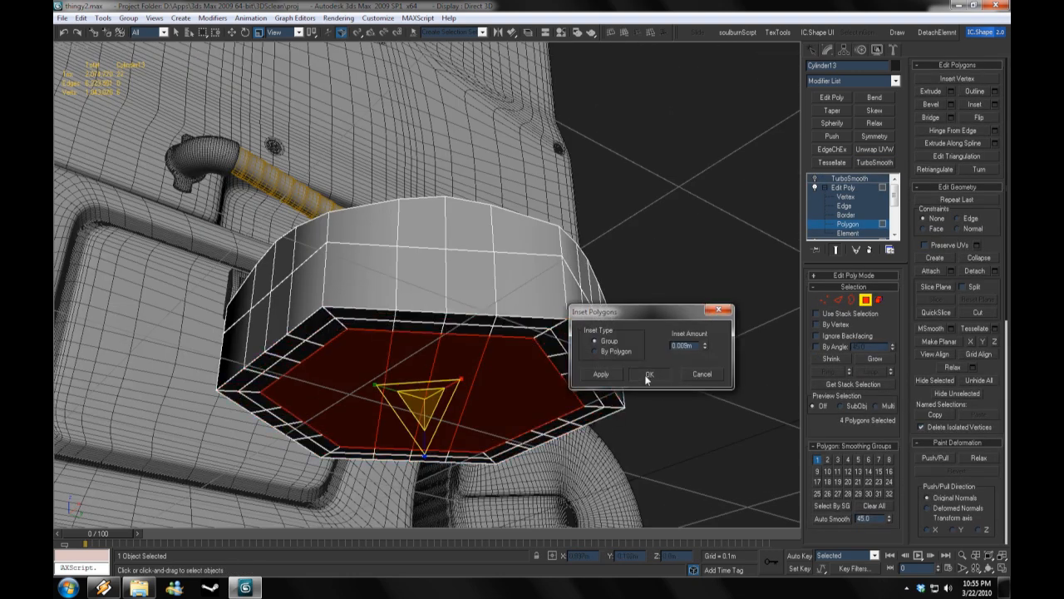
click(650, 373)
key(Delete)
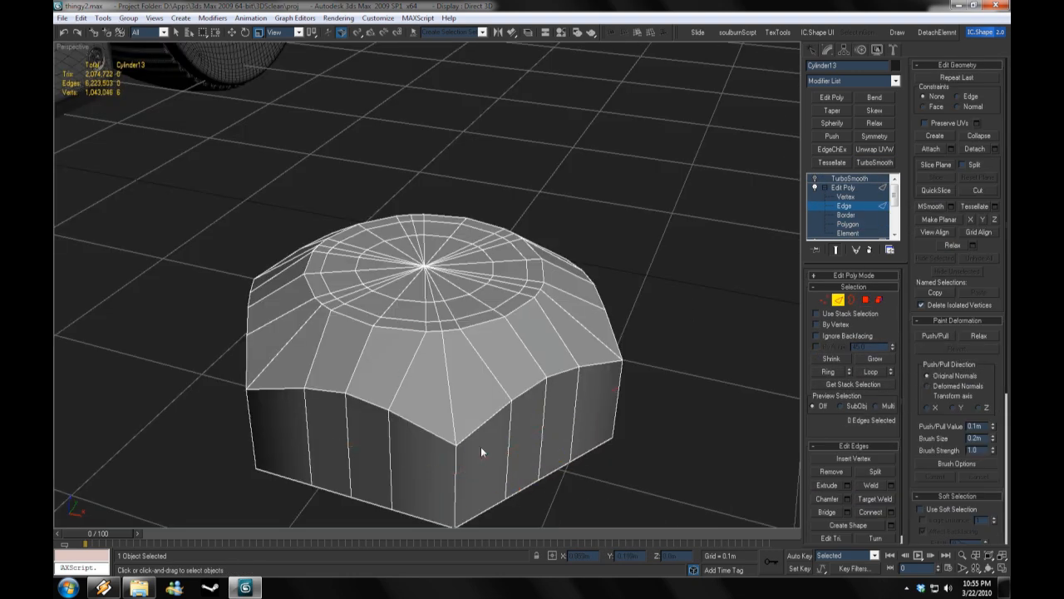
Step: Connect the nut's vertical side edges with two segments spread toward the upper and lower rims
click(456, 463)
key(alt+r)
click(848, 499)
click(699, 379)
click(891, 512)
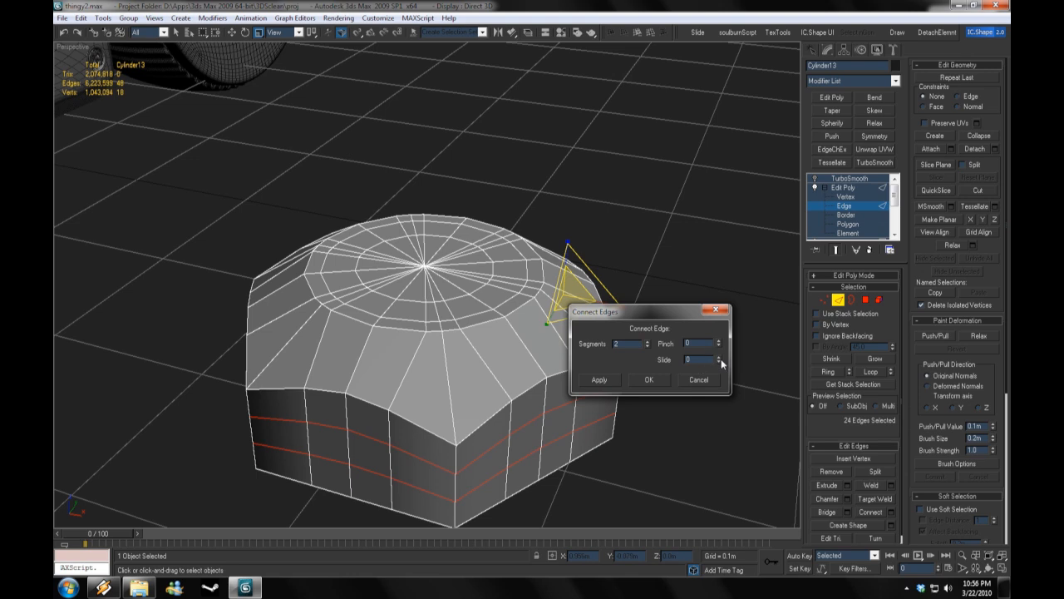
click(649, 380)
Step: Auto-smooth all of the nut's polygons with a threshold of 17 and hide the edged faces display
click(866, 299)
key(ctrl+a)
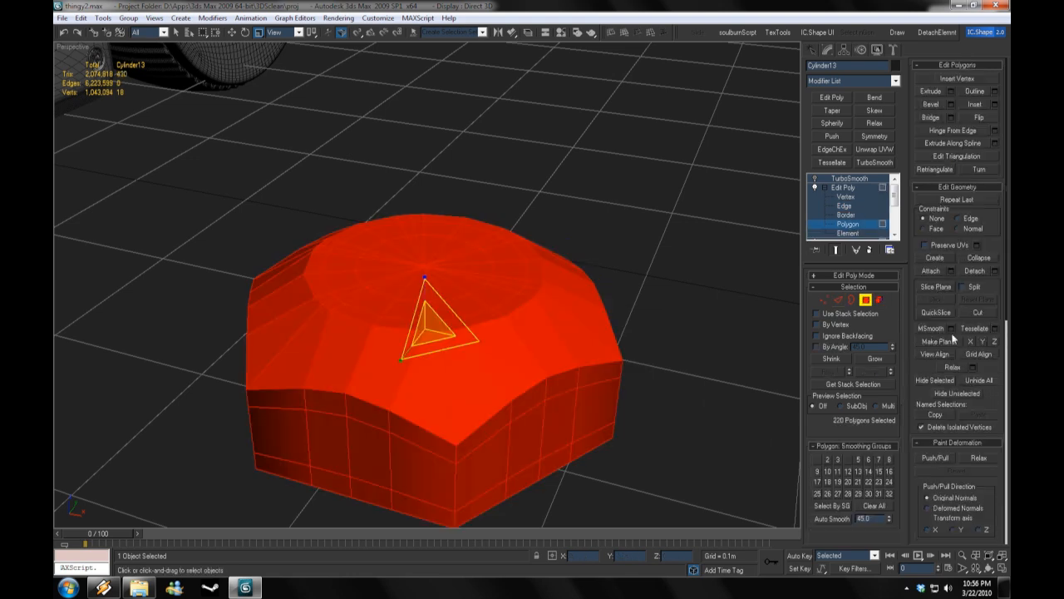
click(832, 519)
key(ctrl+d)
right_click(73, 48)
click(111, 107)
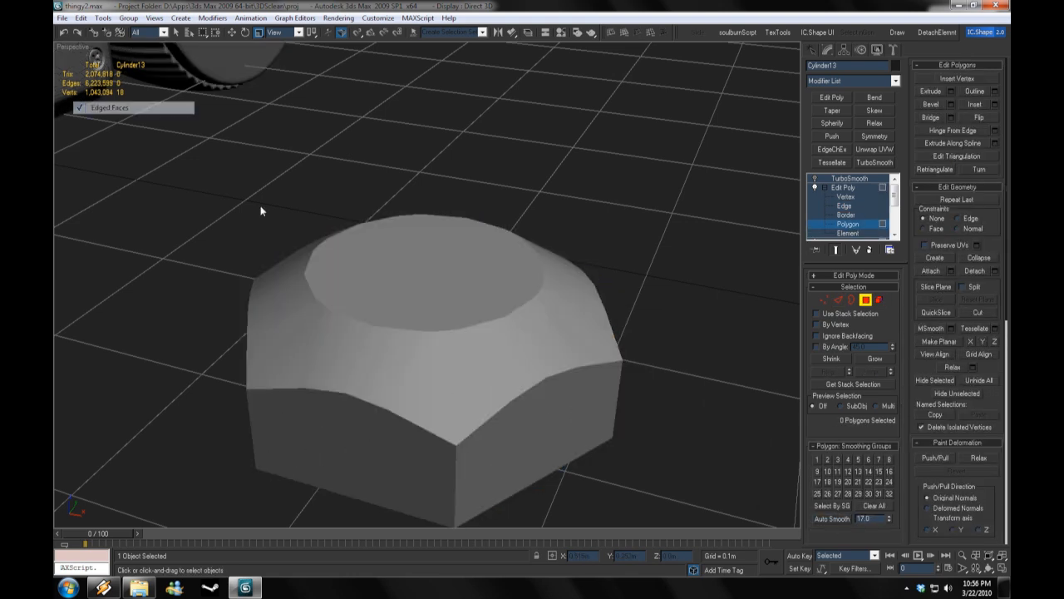
Step: Auto-smooth all of the nut's polygons again with a threshold of 2.5
alt+middle_drag(449, 316, 382, 320)
key(ctrl+a)
drag(889, 519, 889, 555)
click(837, 519)
Step: Select the sloped top faces in two alternating sets of three sides and give each set its own smoothing group
click(396, 405)
alt+middle_drag(499, 363, 504, 125)
ctrl+click(534, 380)
ctrl+click(423, 112)
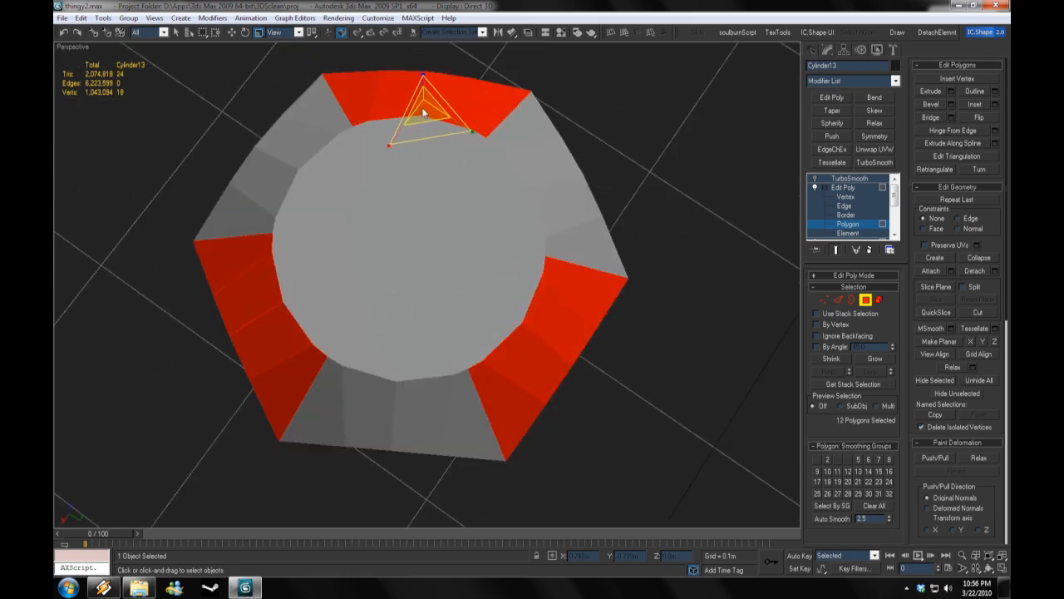
click(365, 416)
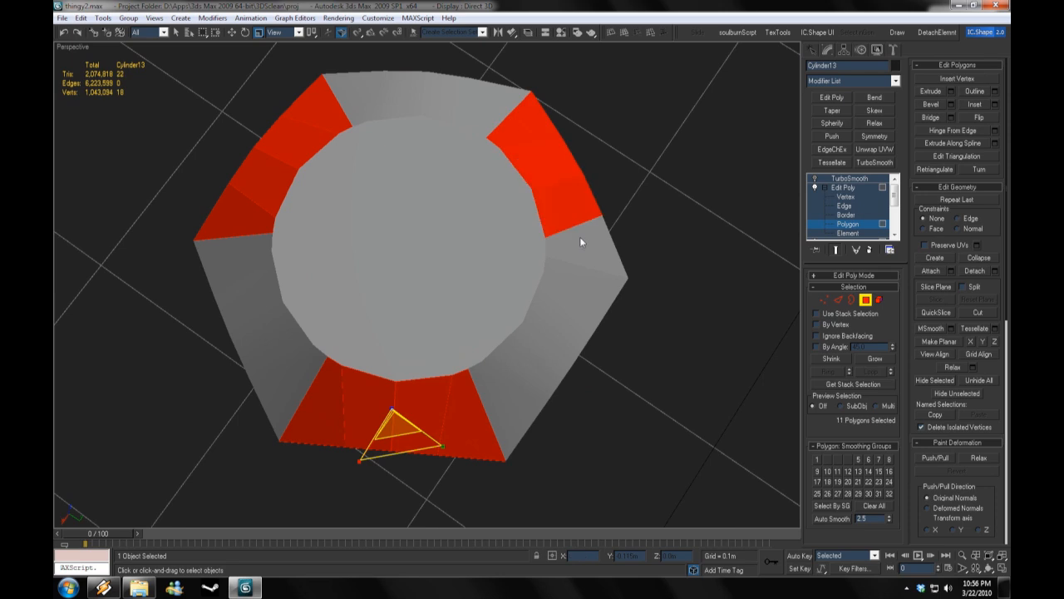
click(629, 442)
Step: Set the nut's TurboSmooth to 2 iterations separated by smoothing groups and add a second TurboSmooth above it
alt+middle_drag(630, 441, 699, 259)
click(823, 178)
scroll(699, 259, down, 3)
click(875, 162)
click(889, 291)
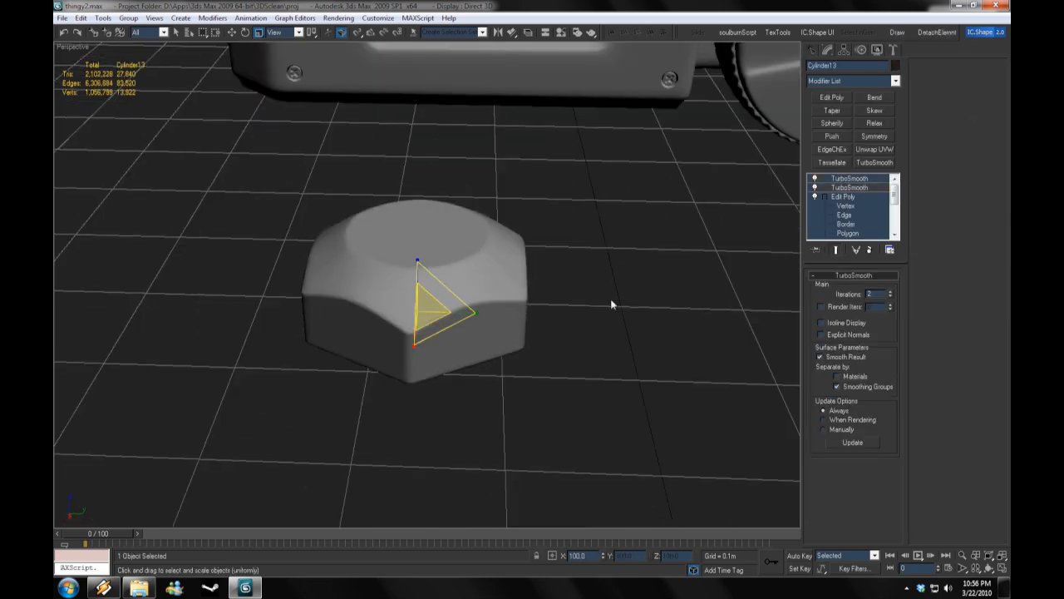
Step: Set the nut's smoothing-group TurboSmooth to 1 iteration and rotate the nut about its Y axis to face sideways
scroll(610, 299, up, 3)
click(890, 296)
scroll(592, 334, down, 3)
alt+middle_drag(509, 293, 415, 208)
click(246, 32)
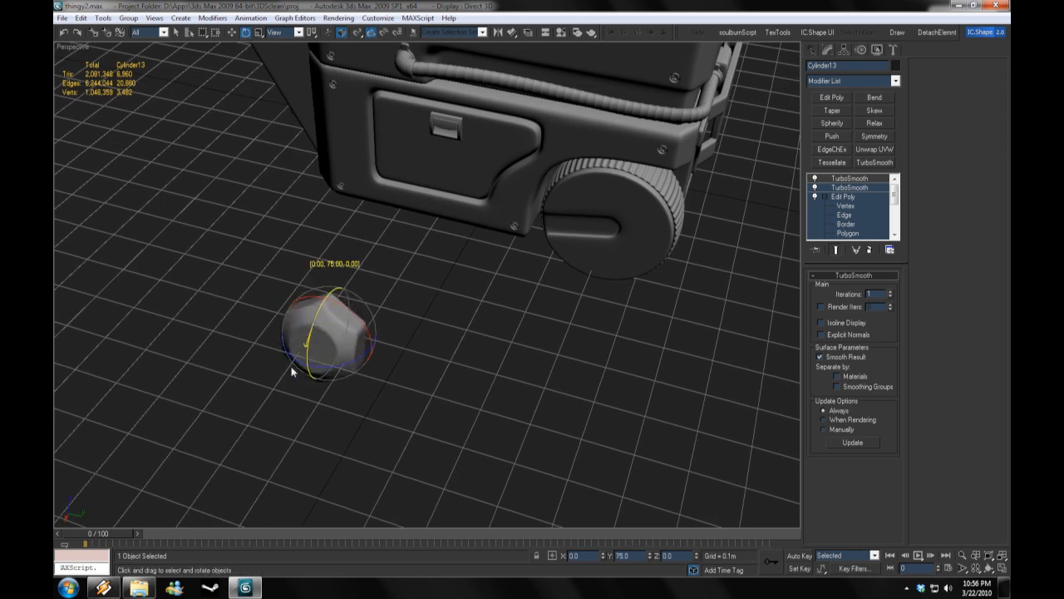
Step: Move the nut to the rounded end of the side wheel's slot and scale it to about 27.6 percent
drag(364, 379, 658, 308)
scroll(632, 283, up, 5)
key(r)
alt+middle_drag(376, 233, 283, 166)
key(r)
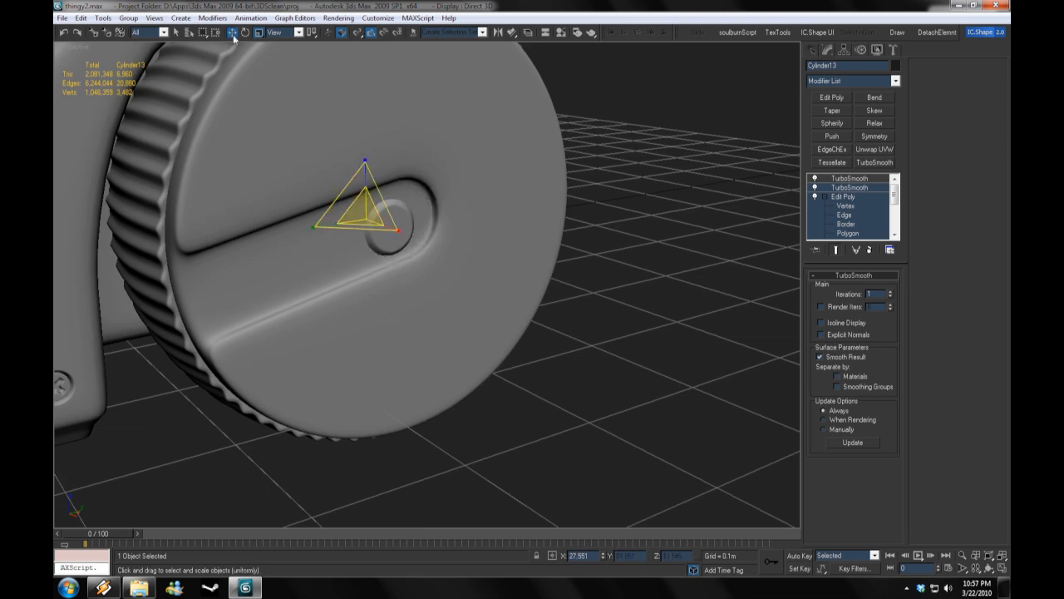
key(r)
alt+middle_drag(407, 239, 405, 327)
scroll(406, 327, up, 3)
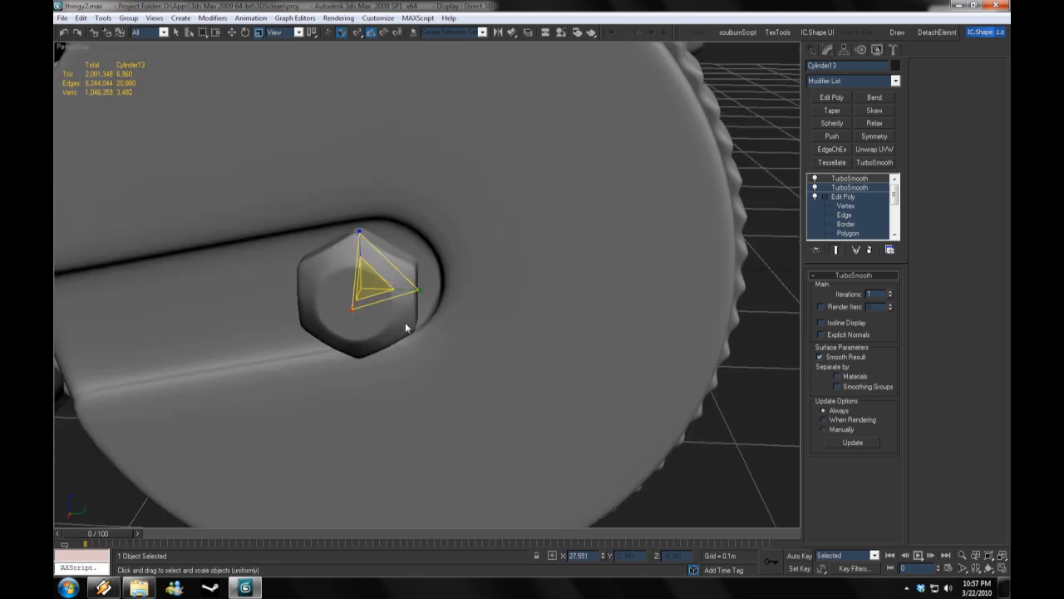
key(w)
scroll(371, 278, down, 6)
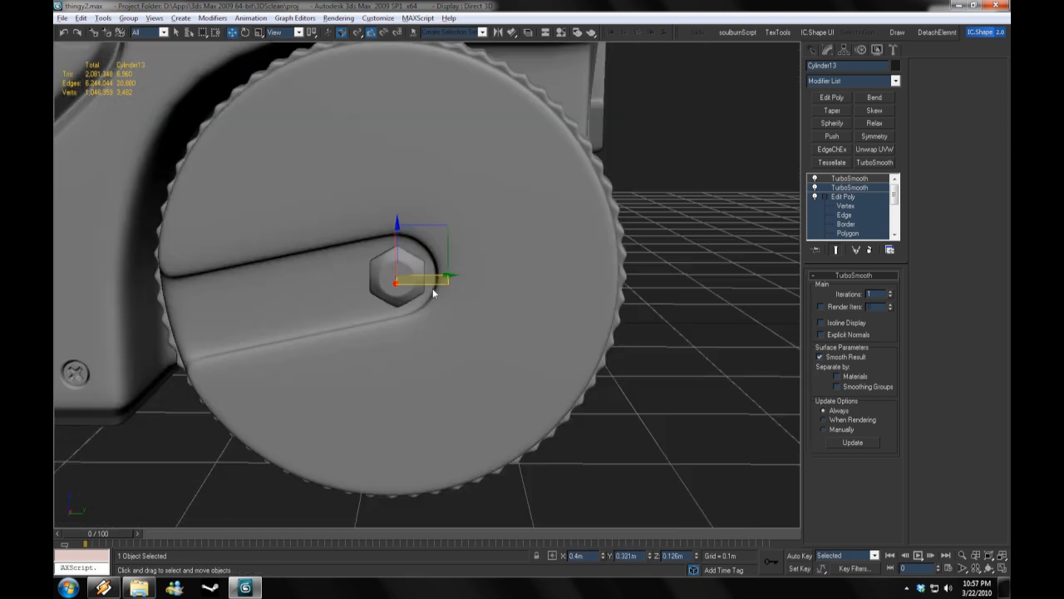
Step: Clone the nut as an instance and set one nut aside on the ground beside the cart
scroll(425, 279, down, 6)
alt+middle_drag(610, 387, 456, 421)
scroll(456, 421, up, 5)
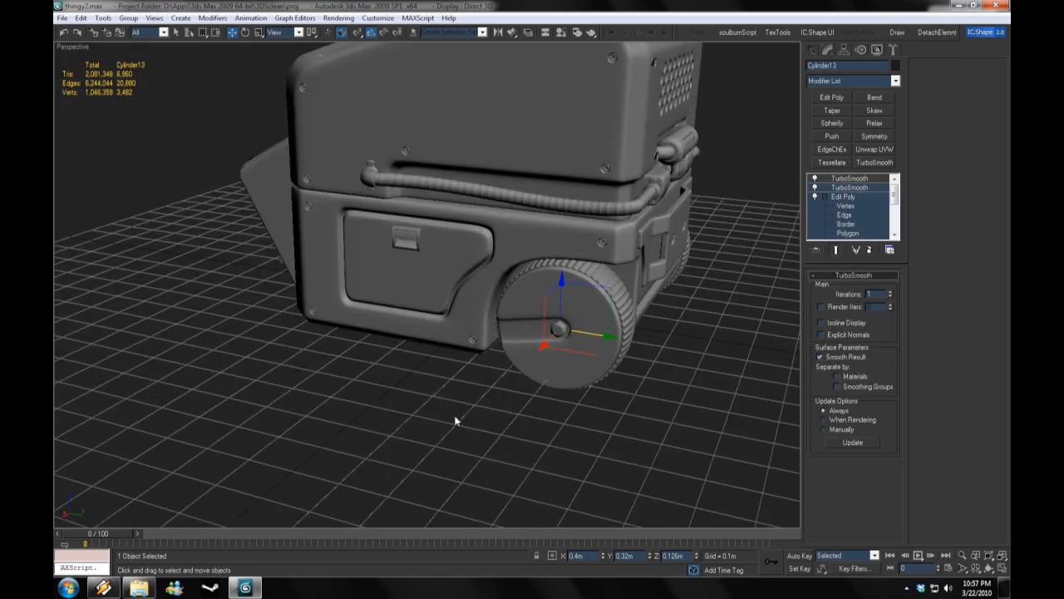
scroll(619, 357, down, 4)
alt+middle_drag(619, 357, 520, 358)
shift+drag(520, 357, 696, 412)
click(533, 342)
Step: Move the original nut from the wheel onto the lower tab of the side hose's end flange
scroll(498, 345, up, 2)
click(285, 226)
scroll(398, 305, up, 8)
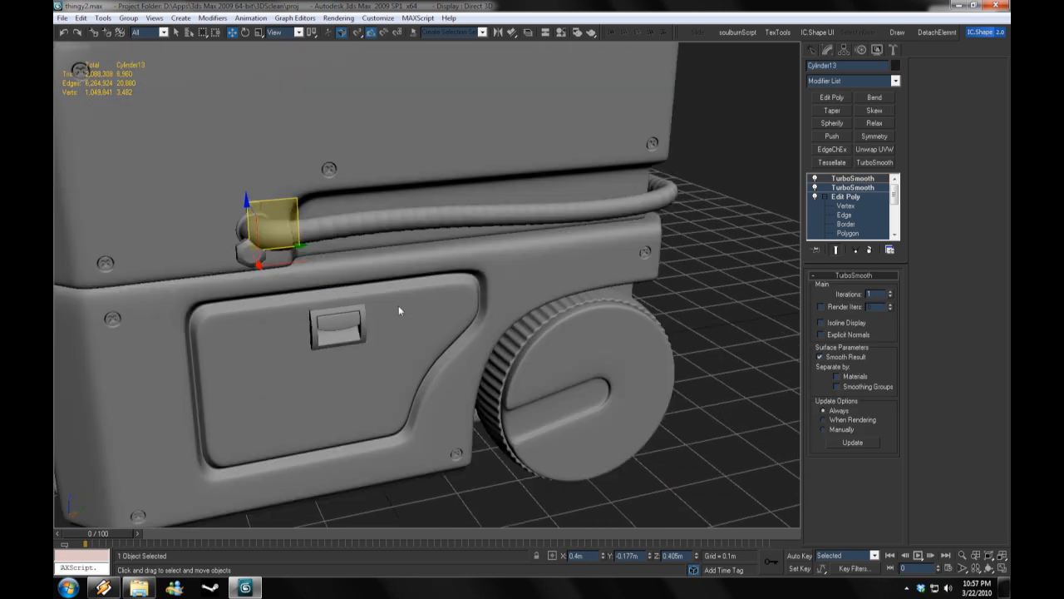
scroll(463, 216, down, 5)
alt+middle_drag(462, 216, 476, 218)
scroll(472, 303, up, 3)
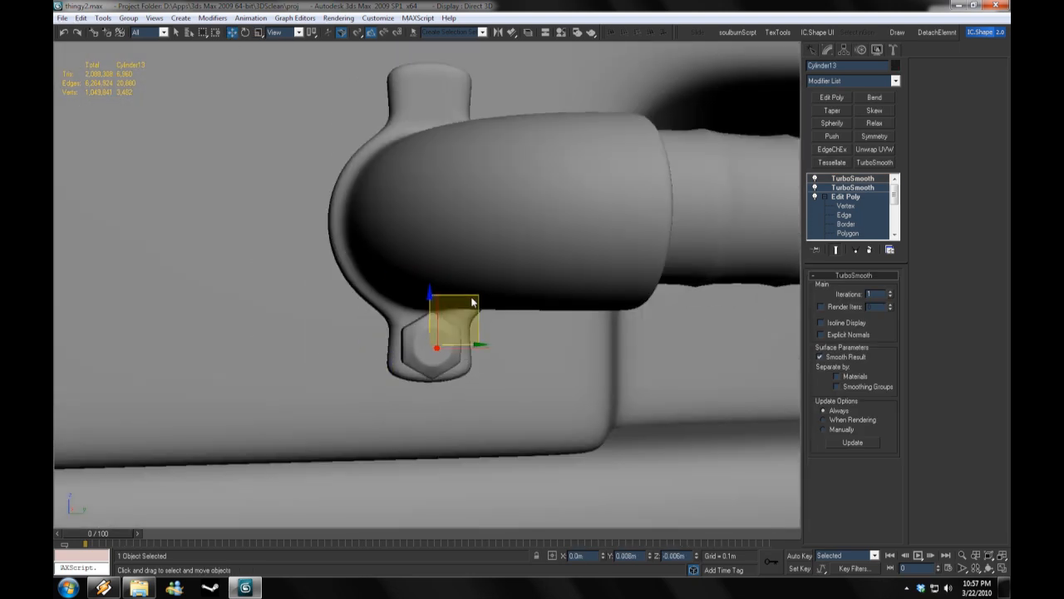
Step: Clone the nut as an instance about 0.056 m higher, onto the upper tab of the hose flange
key(w)
alt+middle_drag(429, 362, 466, 316)
scroll(411, 300, down, 3)
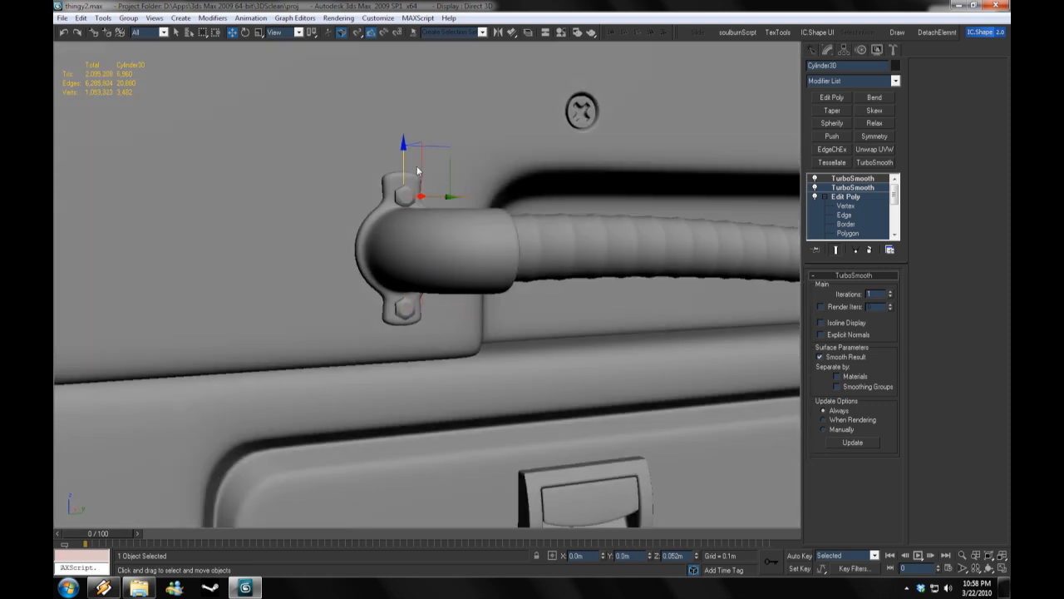
scroll(526, 326, up, 4)
scroll(410, 293, up, 3)
key(r)
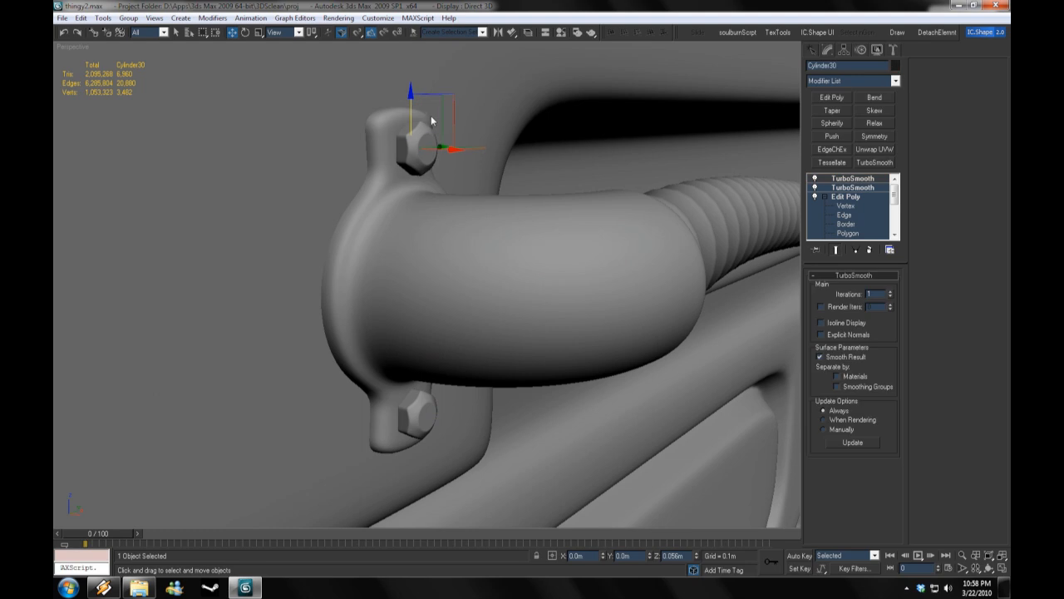
shift+drag(431, 116, 427, 114)
click(509, 344)
Step: Select both hose flange nuts and clone them as instances to the canister pipe on the back of the cart
scroll(516, 332, down, 6)
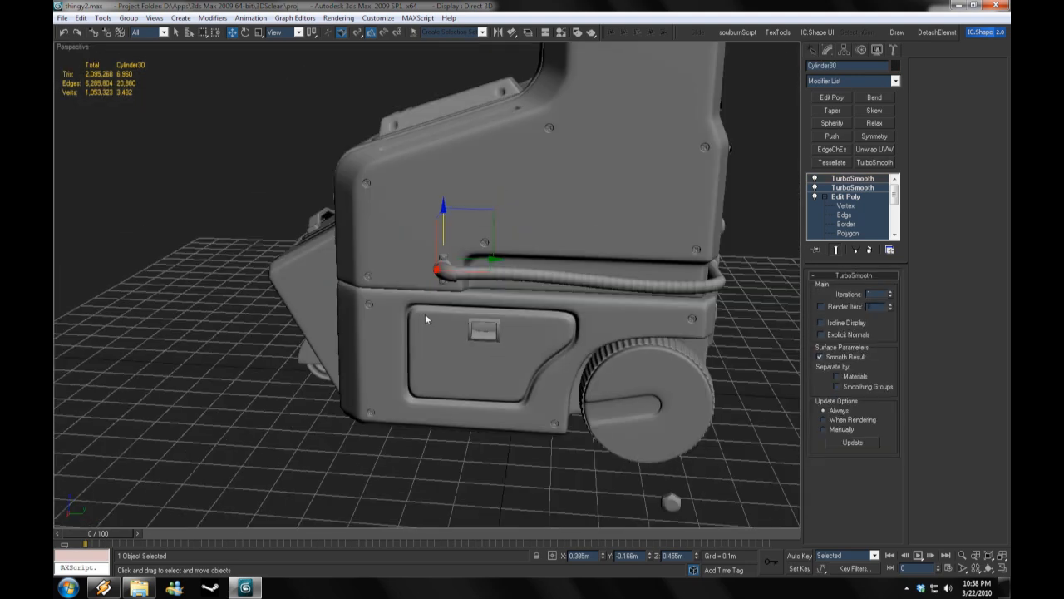
scroll(425, 319, up, 5)
mouse_move(516, 345)
alt+middle_down()
mouse_move(415, 316)
mouse_move(342, 230)
alt+middle_up()
ctrl+click(342, 230)
shift+drag(343, 230, 366, 224)
click(533, 341)
scroll(380, 355, up, 5)
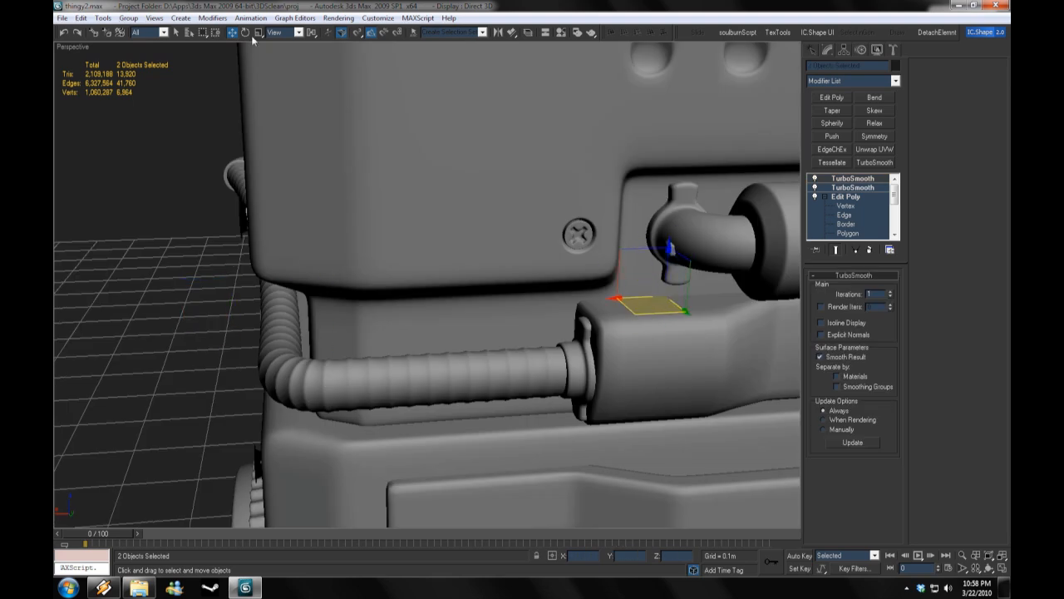
Step: Rotate the cloned pair of nuts toward the back and seat them on the canister pipe's flange tabs
click(245, 32)
scroll(454, 342, up, 5)
click(232, 31)
scroll(380, 349, down, 5)
alt+middle_drag(380, 349, 360, 256)
scroll(435, 300, up, 3)
drag(435, 299, 365, 293)
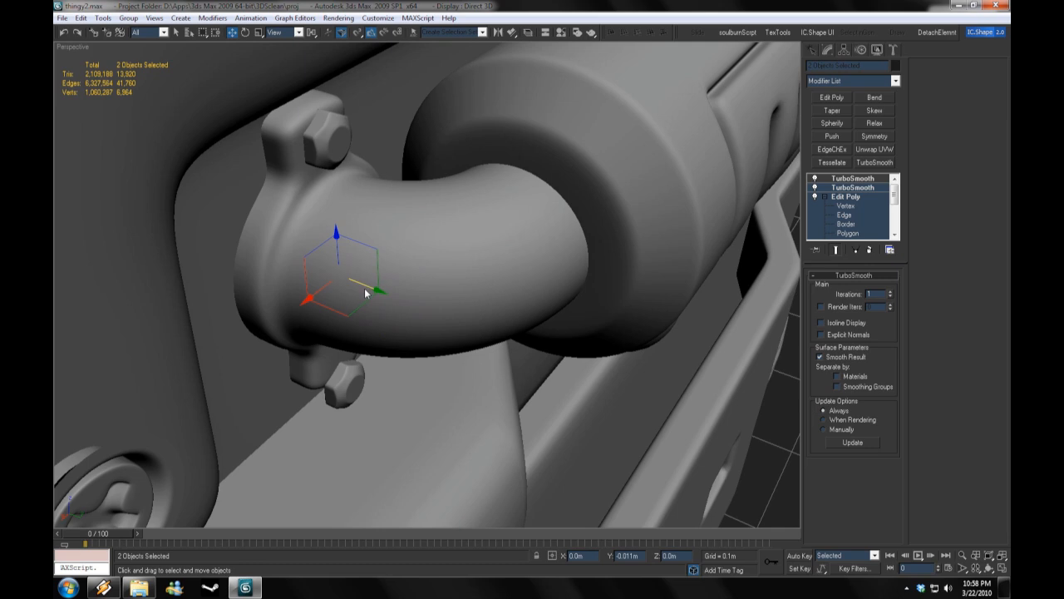
Step: Clone the canister flange's pair of nuts as instances down to the ribbed hose's clamp on the central block
click(366, 296)
alt+middle_drag(366, 296, 425, 193)
scroll(347, 189, down, 5)
scroll(416, 245, up, 3)
ctrl+click(425, 194)
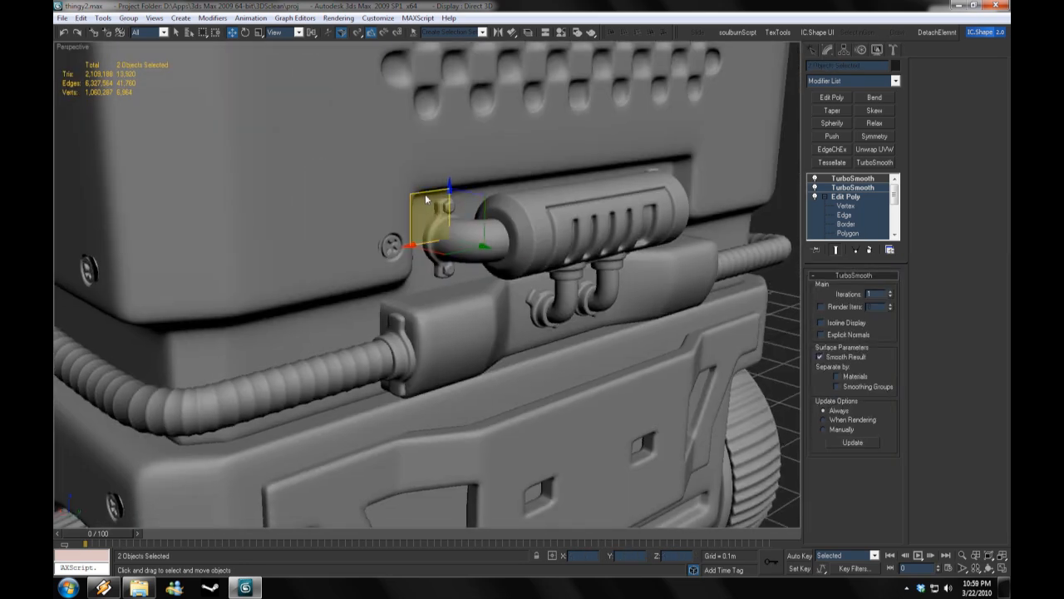
scroll(351, 317, up, 3)
alt+middle_drag(445, 326, 516, 499)
shift+drag(468, 112, 262, 499)
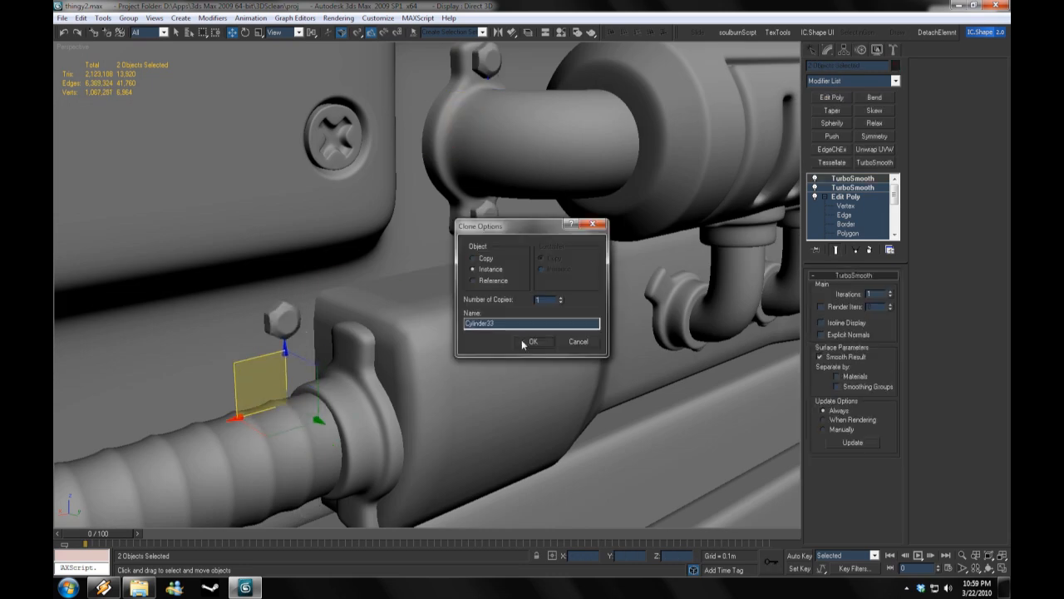
click(535, 340)
Step: Clone the pair of nuts as instances to the first small elbow pipe, rotating and scaling them to fit its slanted flange tabs
scroll(333, 466, up, 3)
mouse_move(281, 148)
alt+middle_down()
mouse_move(408, 290)
mouse_move(424, 280)
mouse_move(387, 278)
mouse_move(374, 347)
mouse_move(347, 311)
mouse_move(572, 374)
mouse_move(422, 343)
mouse_move(505, 368)
alt+middle_up()
scroll(347, 310, down, 5)
shift+drag(304, 330, 559, 340)
key(Return)
key(z)
key(e)
alt+middle_drag(314, 268, 431, 198)
key(w)
scroll(502, 408, up, 3)
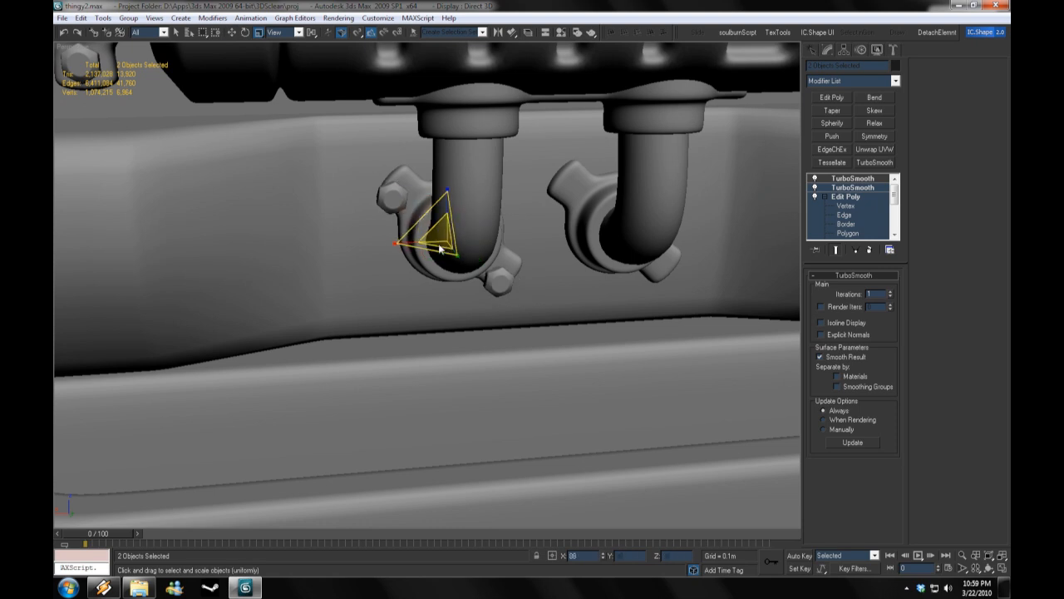
Step: Clone the elbow pipe's pair of nuts 0.052 m sideways onto the second elbow pipe's flange
alt+click(406, 195)
alt+middle_drag(406, 194, 480, 227)
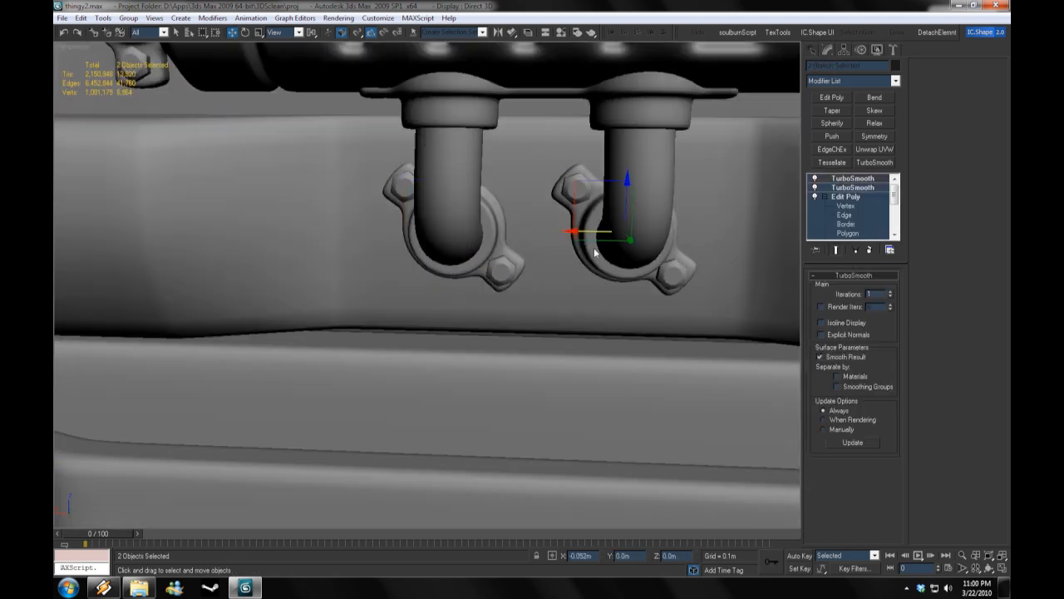
shift+drag(593, 226, 533, 342)
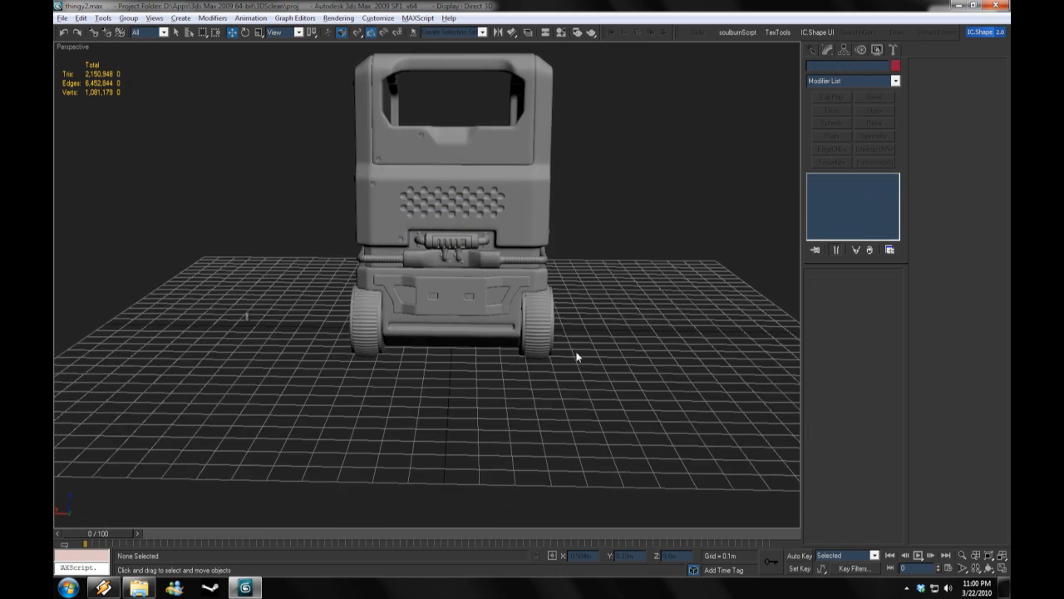
Step: Clone one canister flange nut onto the outer arm of the rear bumper plate and enlarge it
alt+middle_drag(577, 357, 506, 332)
alt+middle_drag(432, 324, 528, 322)
alt+middle_drag(511, 359, 439, 356)
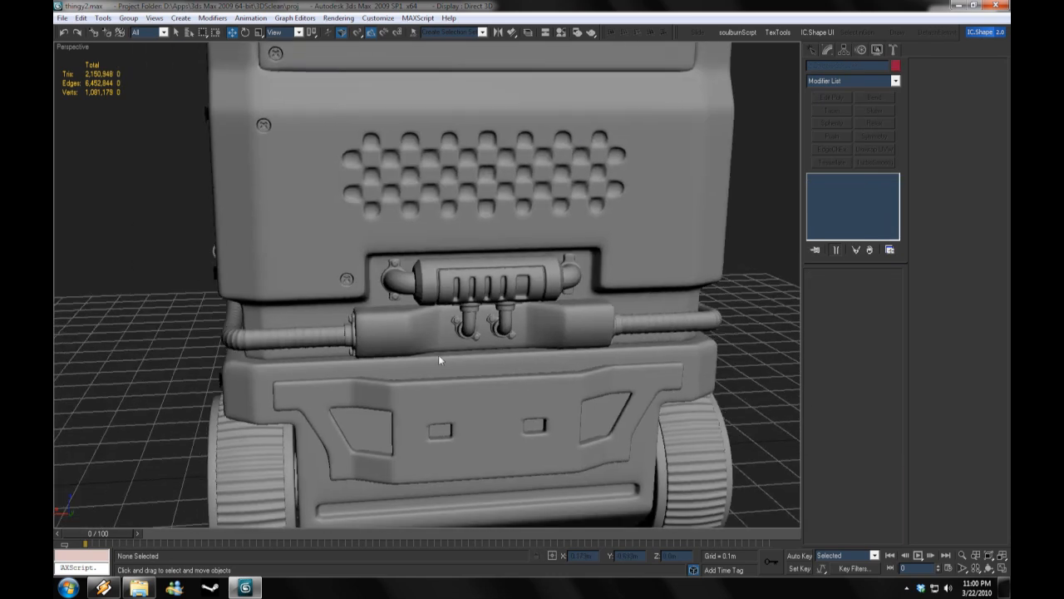
scroll(439, 359, up, 3)
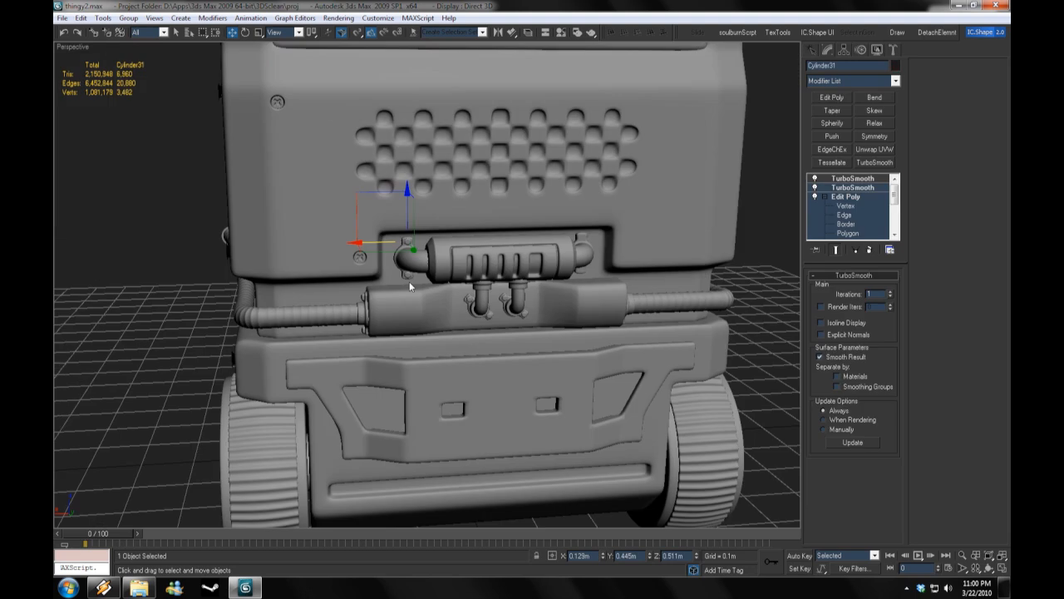
alt+middle_drag(466, 341, 413, 341)
scroll(358, 338, up, 3)
drag(329, 315, 350, 325)
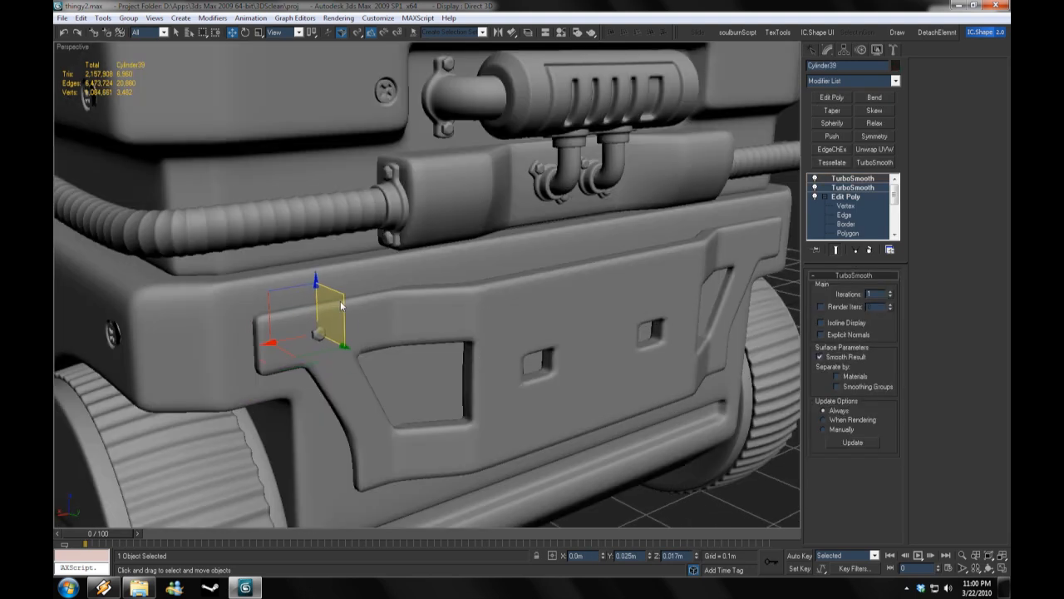
click(258, 31)
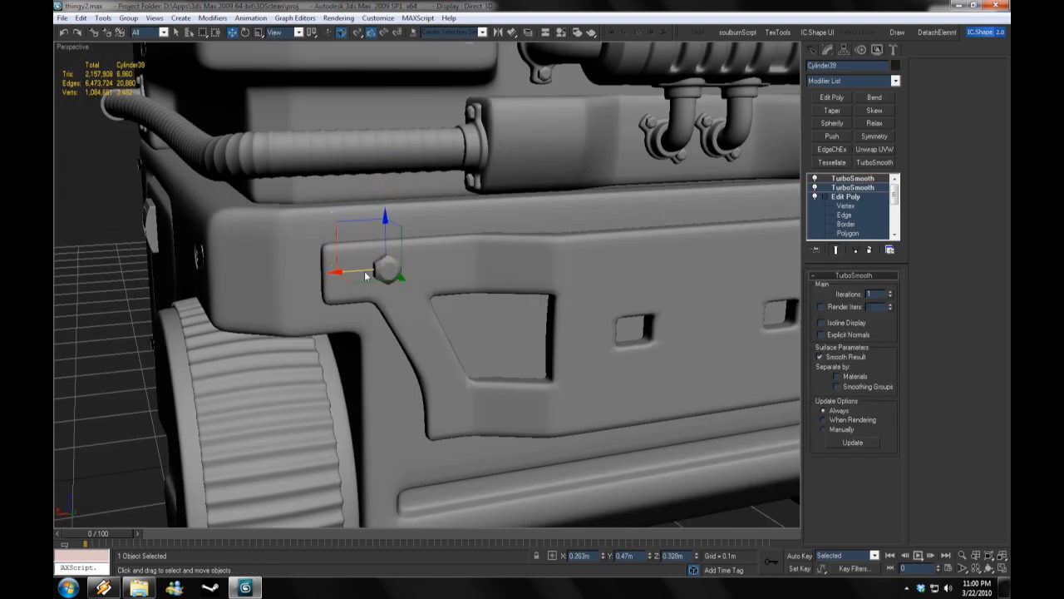
Step: Clone the bumper nut as instances above the plate's angled opening and at the plate's lower corner
drag(304, 273, 410, 271)
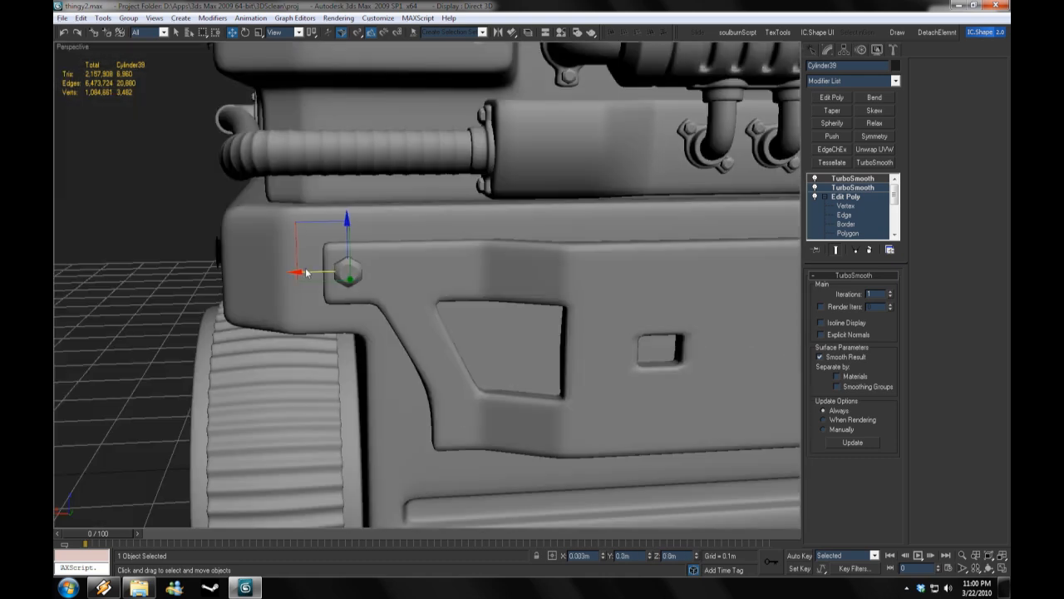
click(537, 345)
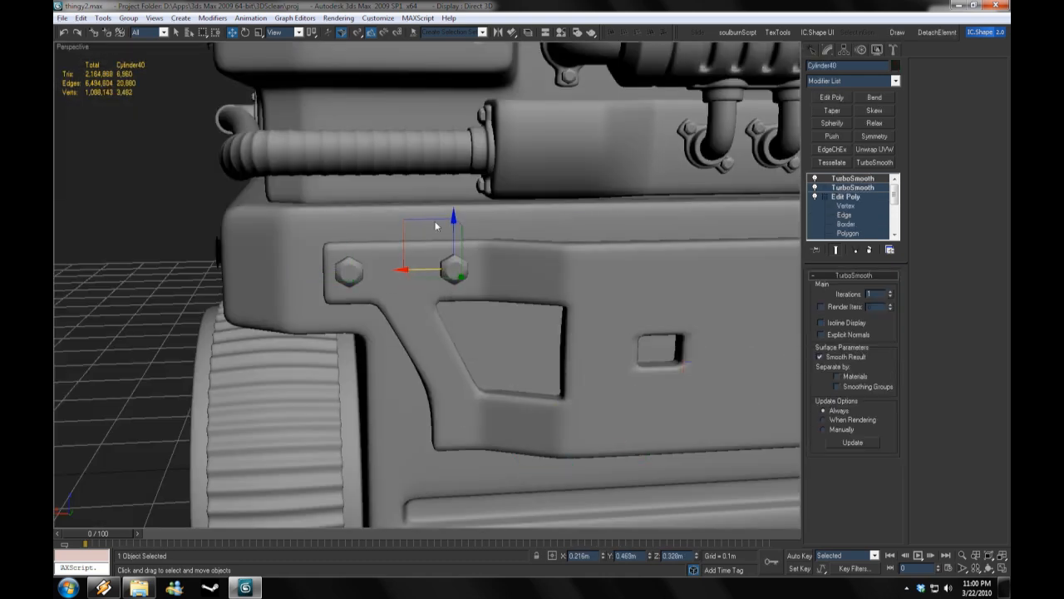
shift+drag(435, 223, 442, 373)
click(573, 343)
drag(429, 269, 446, 393)
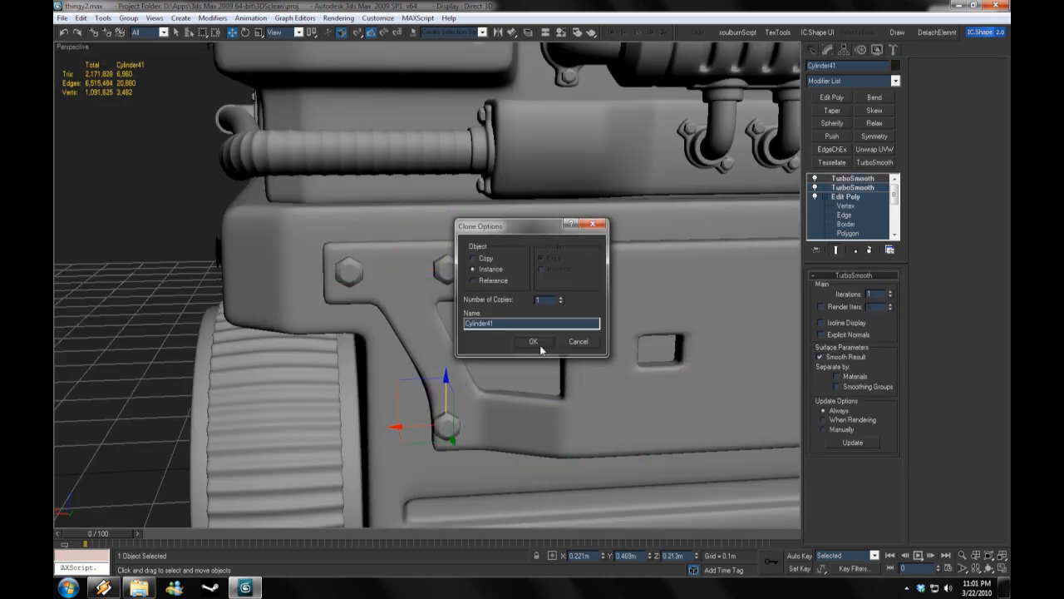
click(540, 346)
alt+middle_drag(466, 290, 449, 269)
drag(427, 353, 428, 354)
Step: Clone a rear bumper nut as an instance and carry the clone toward the cart's front casters
scroll(523, 355, down, 5)
alt+middle_drag(523, 355, 527, 394)
click(520, 403)
scroll(521, 404, down, 4)
alt+middle_drag(374, 334, 297, 353)
scroll(422, 374, up, 4)
click(445, 278)
alt+middle_drag(385, 327, 532, 312)
scroll(532, 312, down, 4)
shift+drag(623, 285, 248, 281)
click(534, 341)
Step: Turn the cloned nut to face forward and seat it on the upper tab of the front caster's bracket
alt+middle_drag(341, 360, 449, 279)
key(e)
click(234, 35)
drag(464, 259, 361, 399)
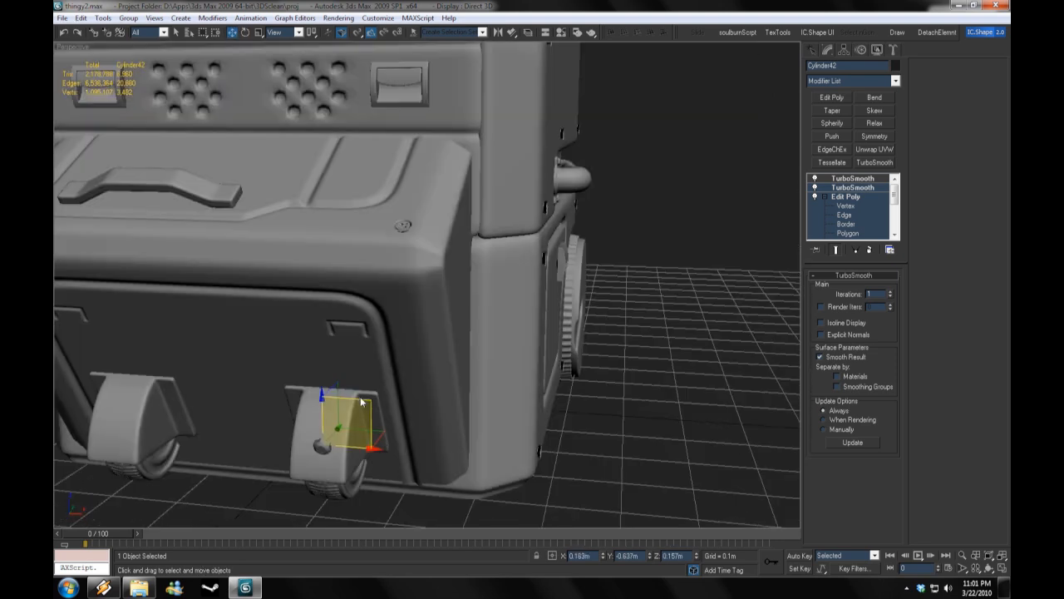
alt+middle_drag(360, 399, 428, 311)
drag(286, 236, 309, 228)
mouse_move(416, 267)
alt+middle_down()
mouse_move(487, 249)
mouse_move(444, 192)
mouse_move(534, 154)
mouse_move(543, 200)
mouse_move(529, 180)
alt+middle_up()
scroll(444, 193, up, 3)
key(w)
drag(523, 180, 514, 198)
Step: Clone the nut as an instance onto the caster bracket's lower tab, and clone both nuts across to the opposite tabs
alt+middle_drag(515, 199, 466, 178)
mouse_move(530, 165)
shift+mouse_down()
mouse_move(550, 166)
mouse_move(661, 368)
shift+mouse_up()
click(549, 346)
ctrl+click(482, 183)
mouse_move(484, 191)
alt+middle_down()
mouse_move(534, 300)
mouse_move(549, 297)
alt+middle_up()
shift+drag(555, 295, 363, 297)
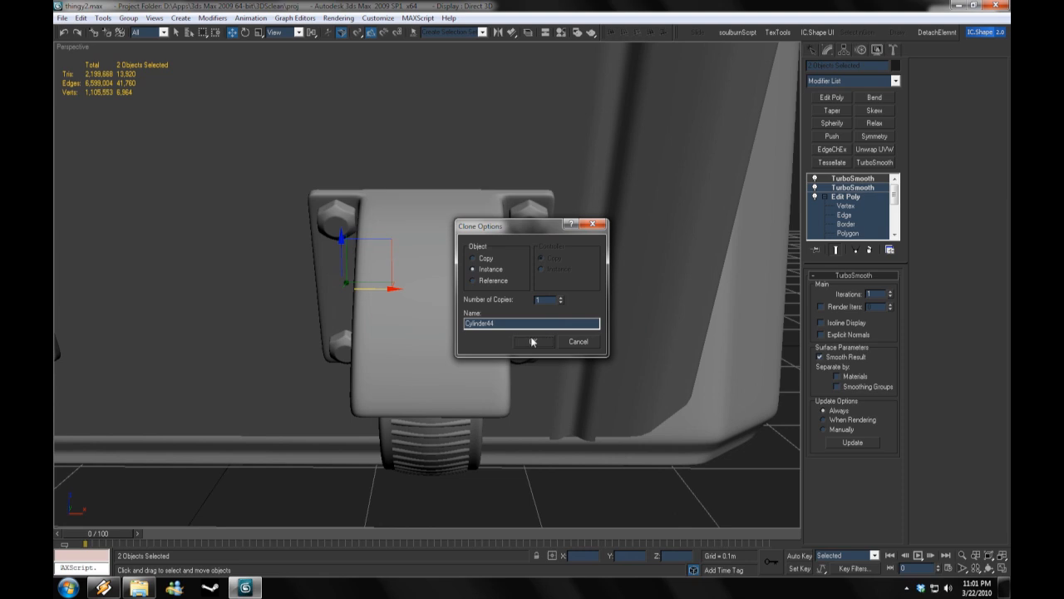
click(531, 339)
Step: Clone one caster bracket nut as an instance up to the handle on the sloped front lid
scroll(540, 347, down, 5)
click(540, 349)
mouse_move(541, 349)
alt+middle_down()
mouse_move(494, 368)
mouse_move(489, 395)
alt+middle_up()
scroll(489, 395, up, 3)
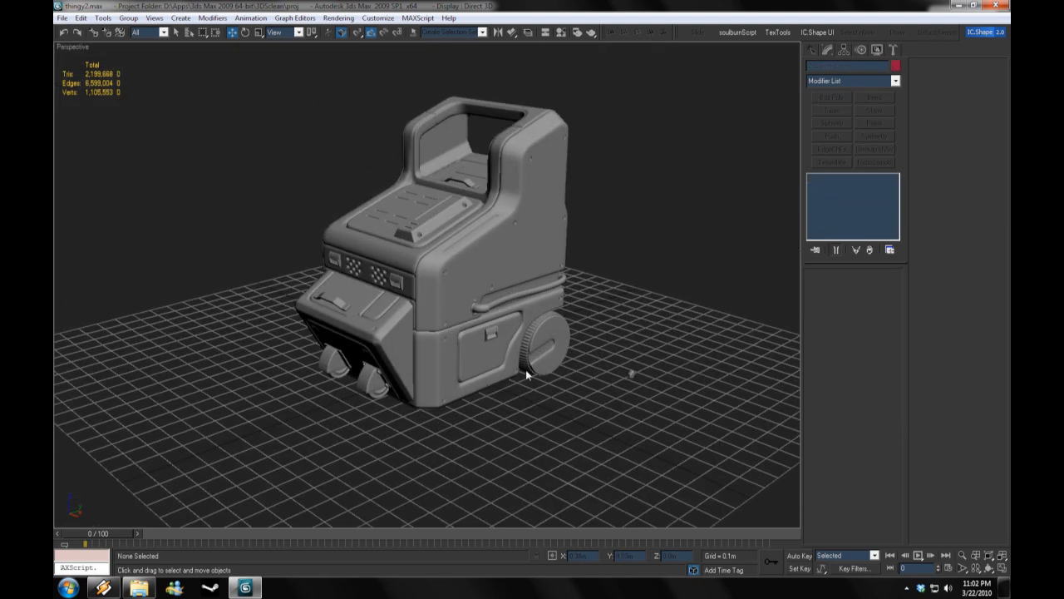
scroll(402, 301, up, 3)
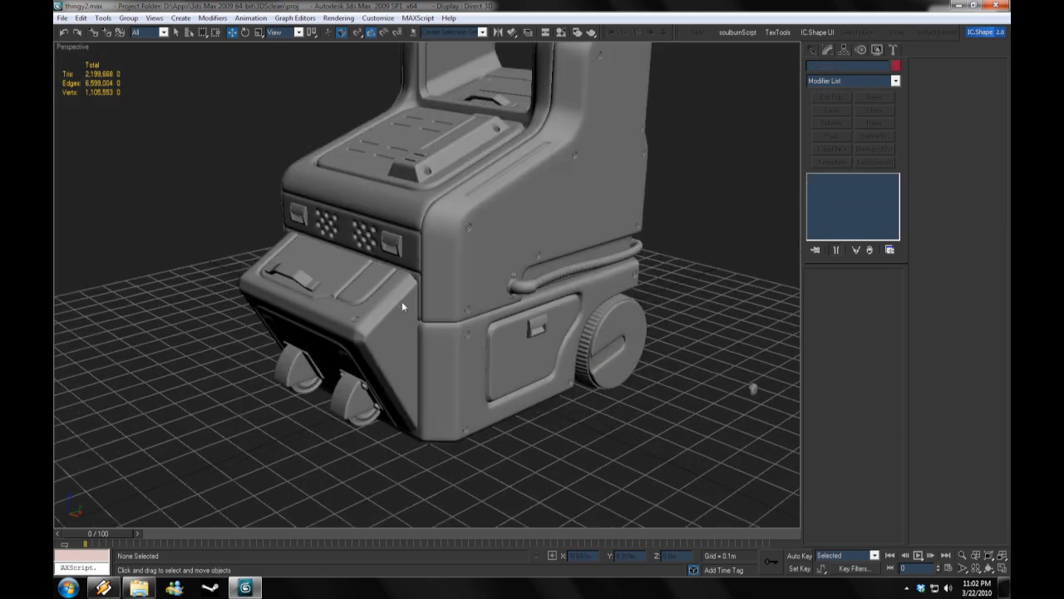
alt+middle_drag(402, 301, 496, 290)
click(430, 341)
alt+middle_drag(431, 341, 470, 329)
scroll(470, 330, up, 3)
mouse_move(415, 233)
middle_down()
mouse_move(490, 345)
mouse_move(494, 321)
middle_up()
scroll(489, 345, up, 3)
scroll(486, 337, down, 4)
mouse_move(558, 386)
shift+mouse_down()
mouse_move(468, 199)
mouse_move(455, 215)
shift+mouse_up()
click(534, 346)
Step: Rotate the nut to match the lid's slope and seat it on one end of the handle
scroll(475, 320, up, 4)
scroll(476, 323, up, 3)
key(e)
alt+middle_drag(456, 215, 409, 218)
drag(512, 239, 429, 272)
scroll(437, 264, up, 4)
middle_drag(444, 257, 543, 304)
key(e)
scroll(542, 304, down, 4)
Step: Clone the handle nut as an instance onto the other end of the front lid's handle
shift+drag(265, 293, 265, 294)
click(525, 343)
scroll(496, 337, down, 5)
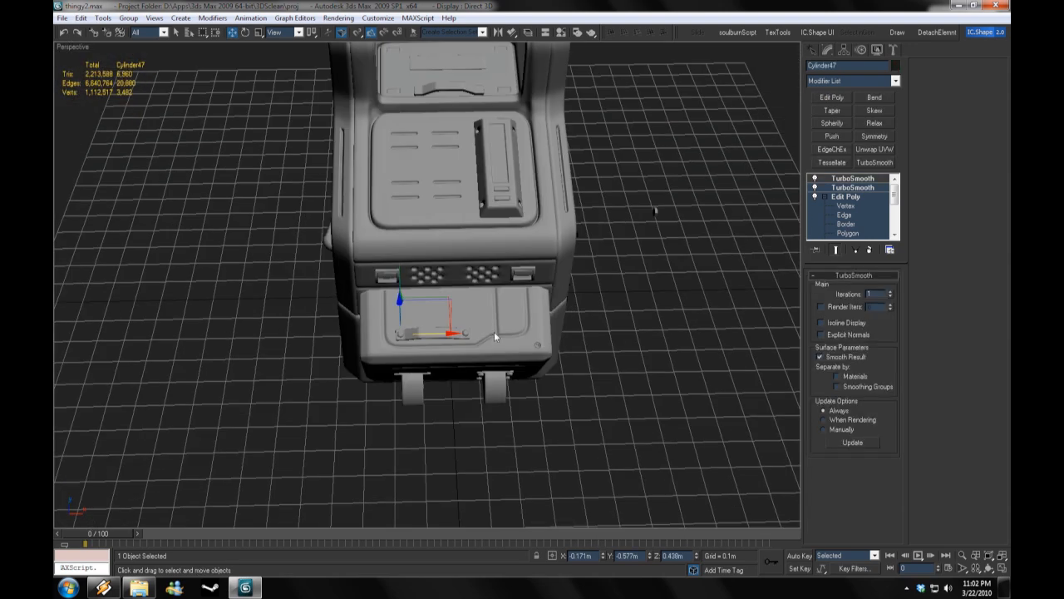
Step: Clone the handle nut as an instance up to the handle inside the upper compartment
alt+middle_drag(558, 346, 465, 308)
mouse_move(519, 299)
shift+mouse_down()
mouse_move(681, 152)
mouse_move(761, 130)
shift+mouse_up()
click(532, 343)
scroll(510, 347, up, 3)
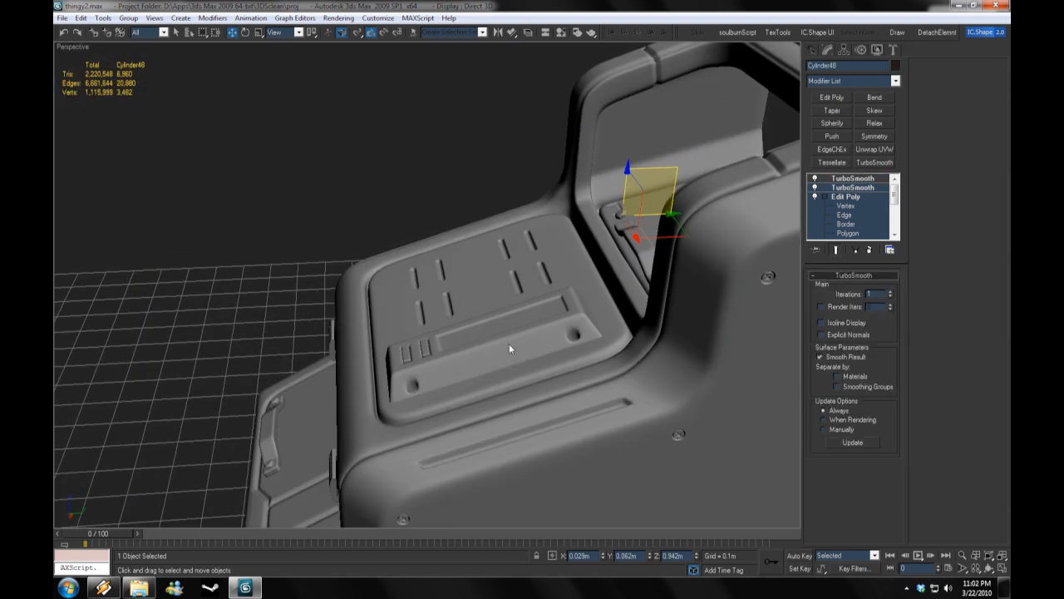
middle_drag(508, 346, 483, 363)
scroll(482, 363, up, 4)
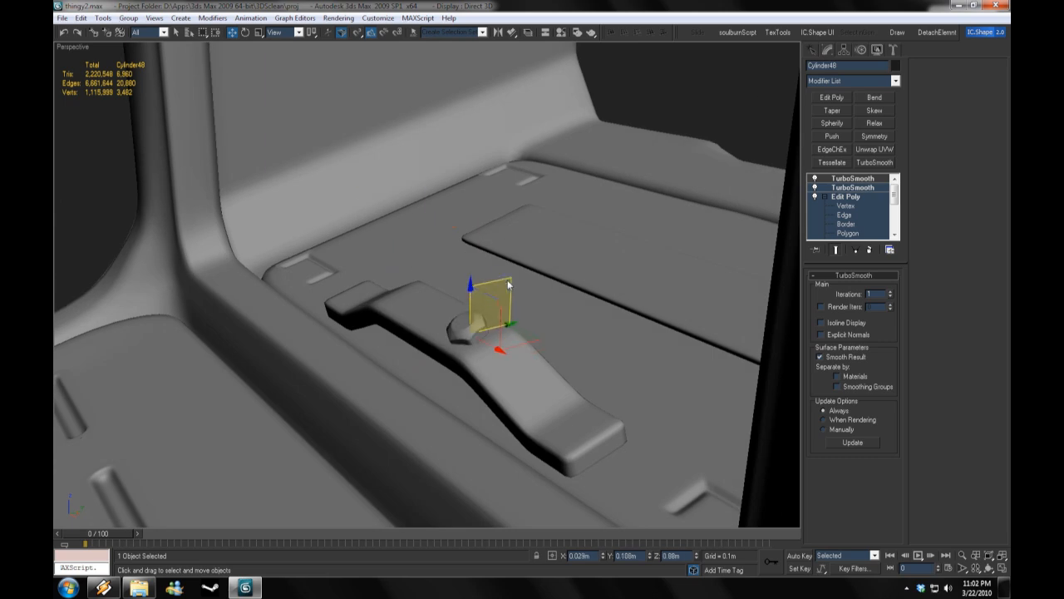
Step: Seat the nut on the end of the upper compartment's handle and rotate it flush with the surface
alt+middle_drag(509, 285, 533, 297)
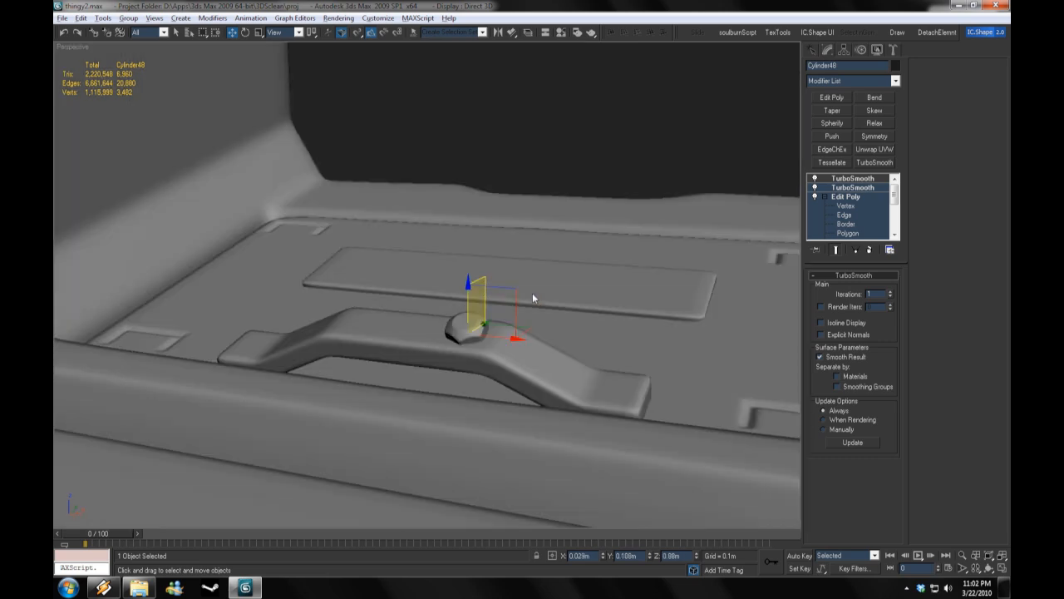
alt+middle_drag(661, 345, 563, 344)
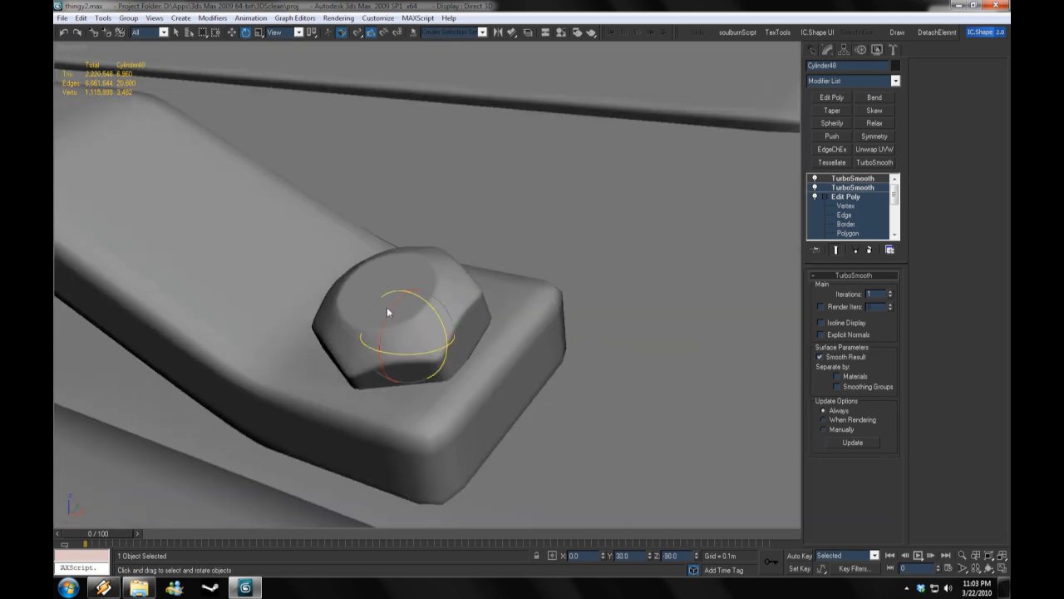
drag(387, 313, 397, 308)
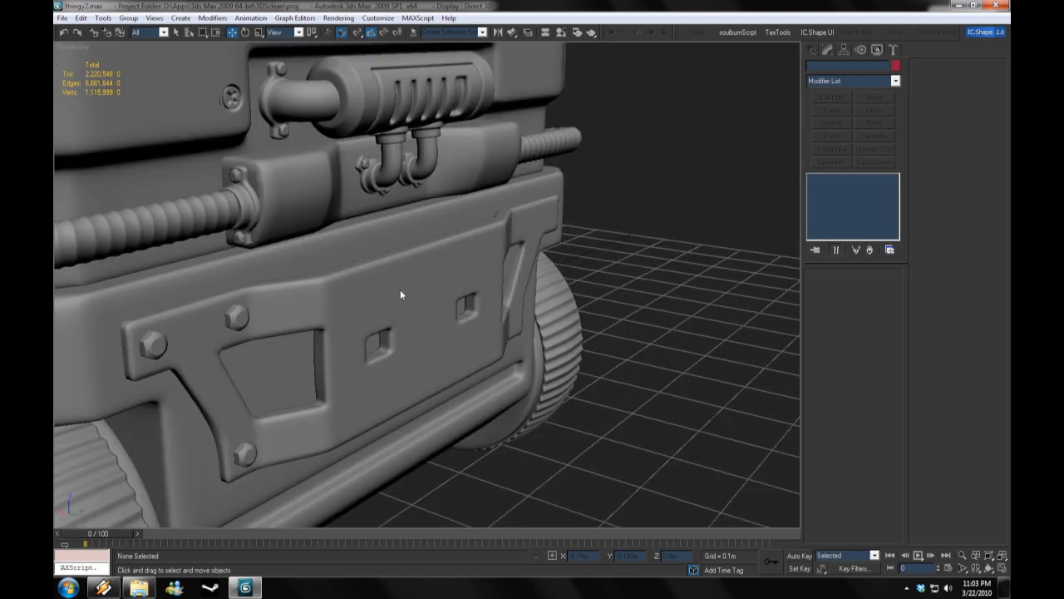
Step: Clear the selection and show edged faces on the whole cart in the perspective view
click(400, 289)
right_click(83, 47)
click(127, 109)
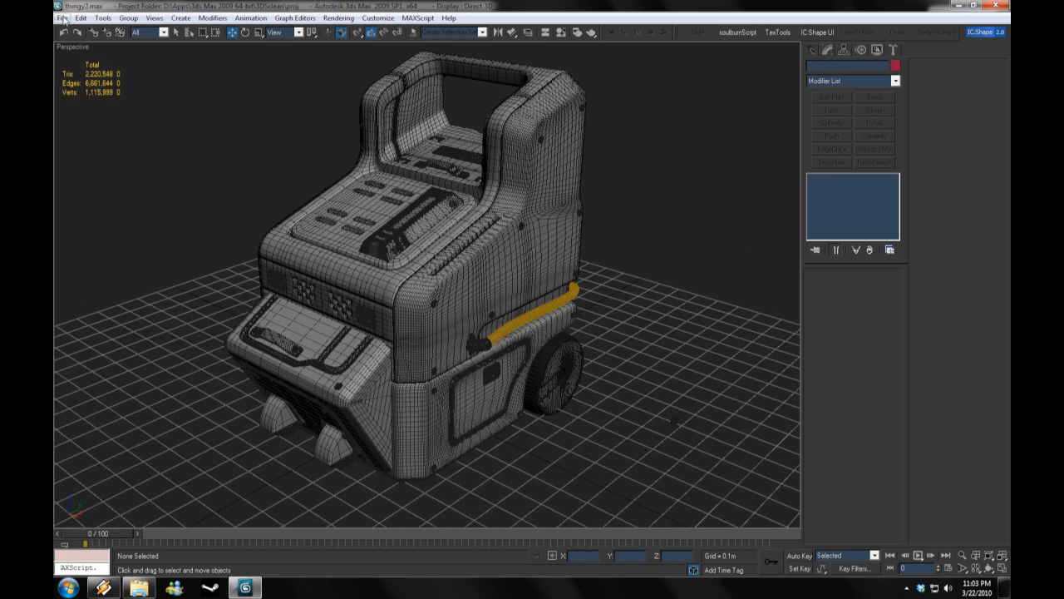
Step: Merge the long rounded line piece from the panelstuff library folder into the scene
click(61, 18)
click(85, 280)
double_click(416, 190)
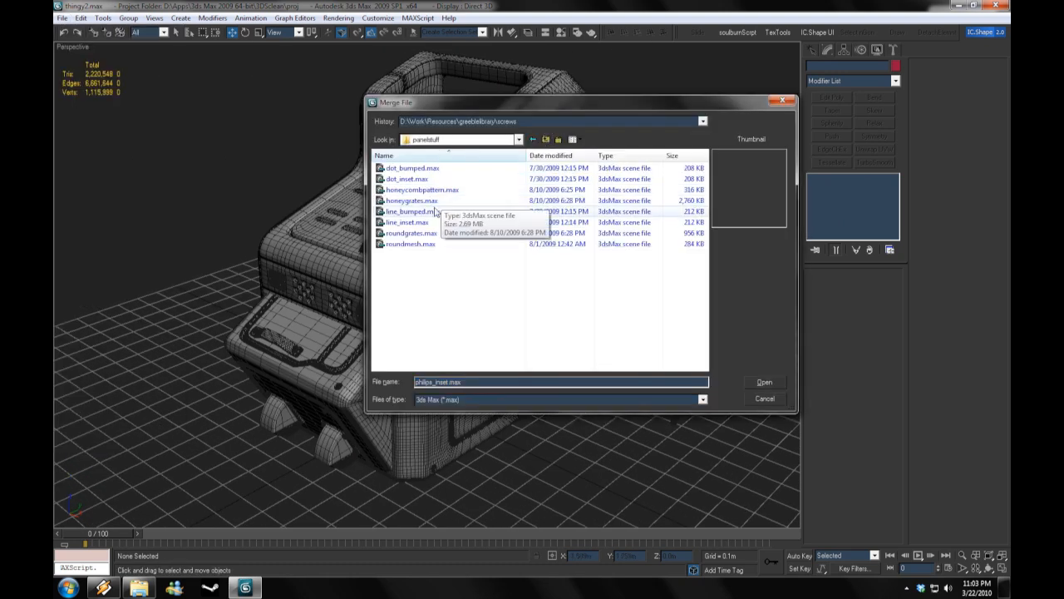
click(433, 210)
double_click(434, 209)
double_click(438, 206)
click(454, 340)
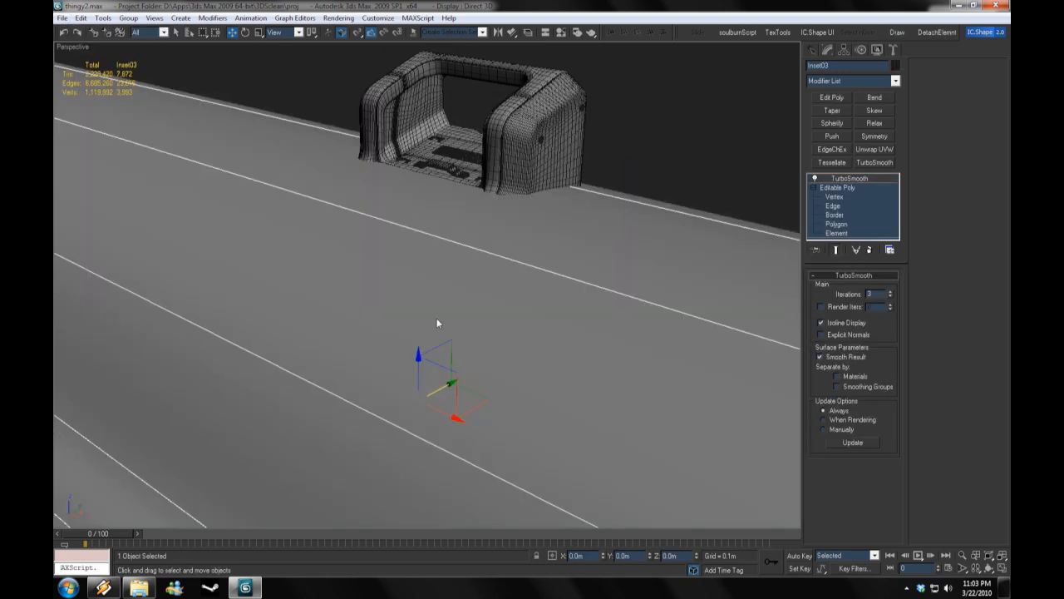
Step: Move the merged bar onto the cart's rear bumper plate and scale it to fit above the two small square holes
key(w)
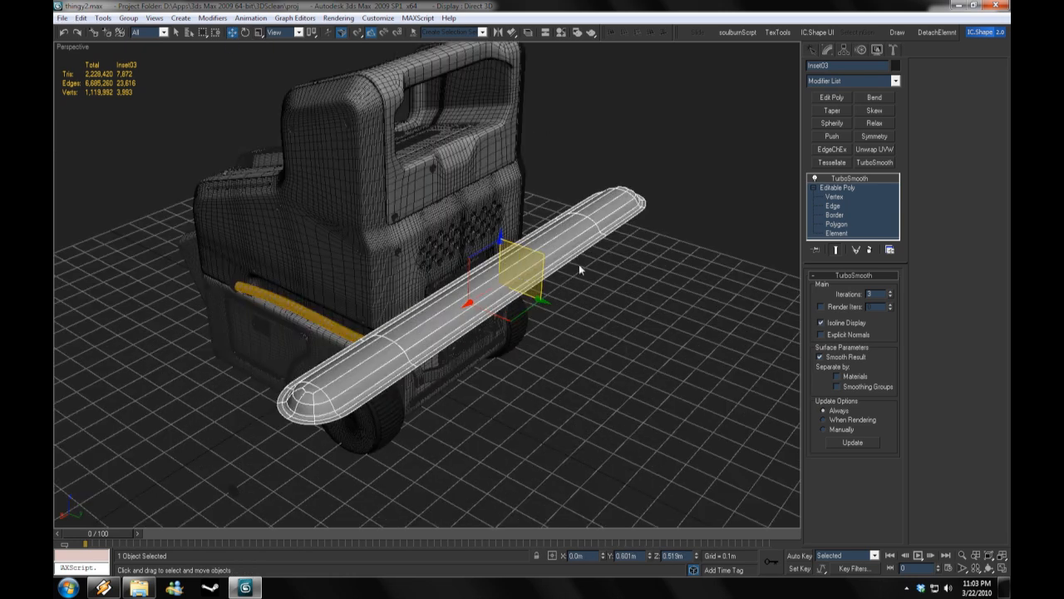
right_click(579, 263)
click(615, 354)
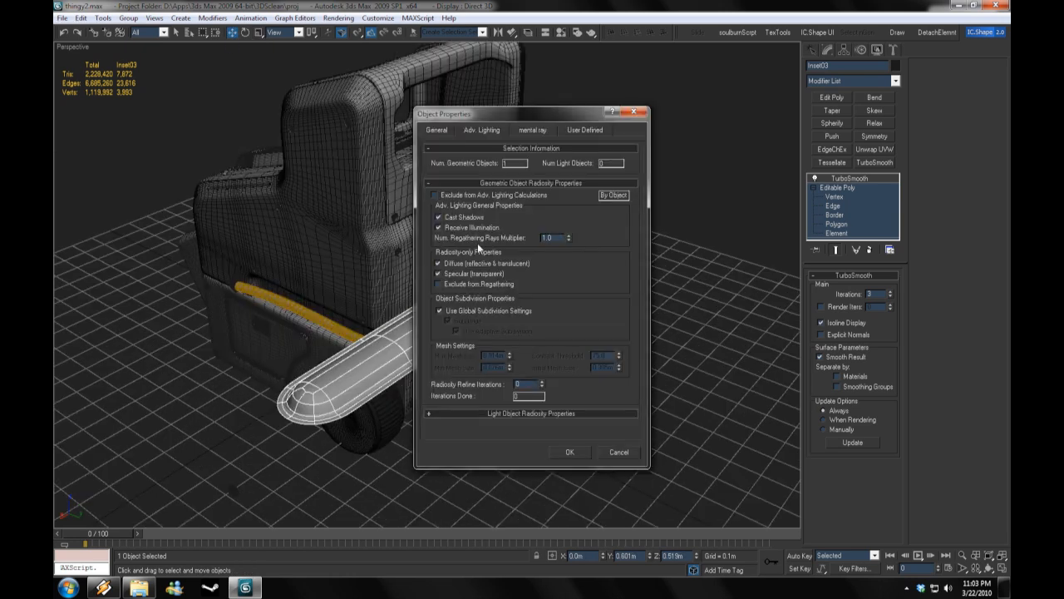
click(580, 450)
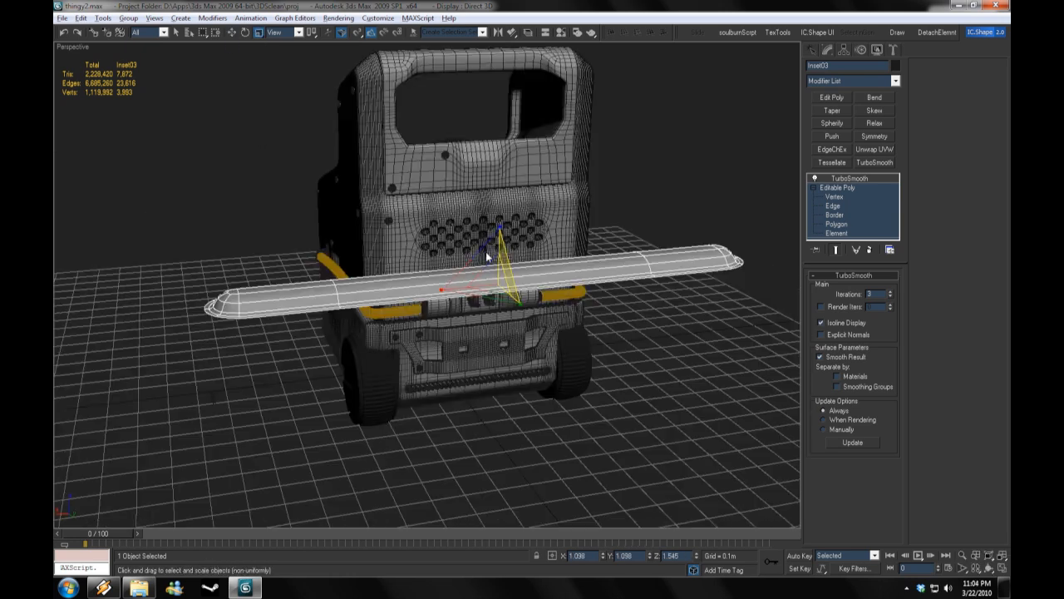
key(w)
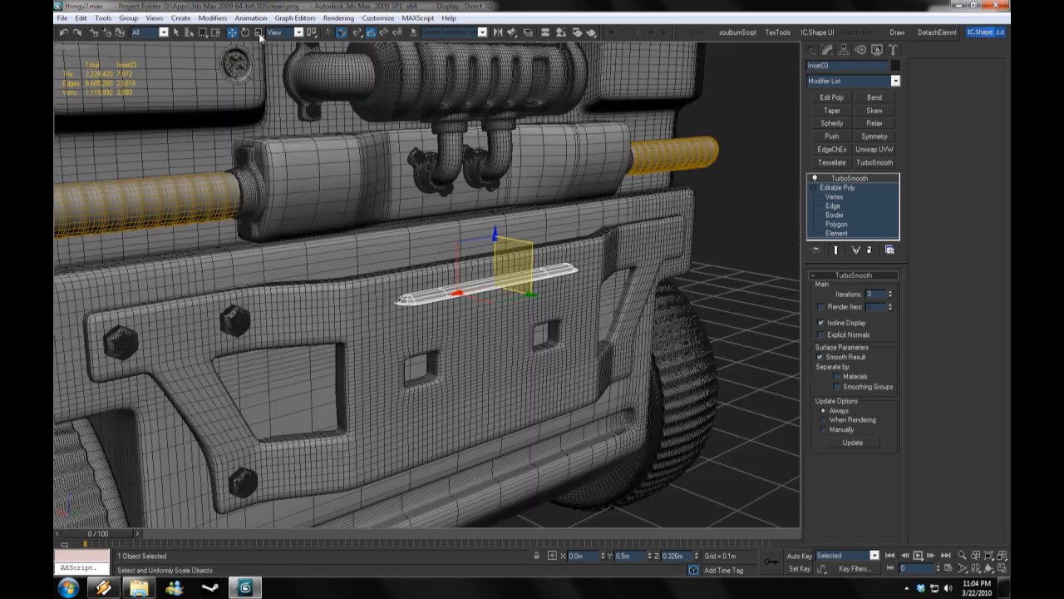
key(e)
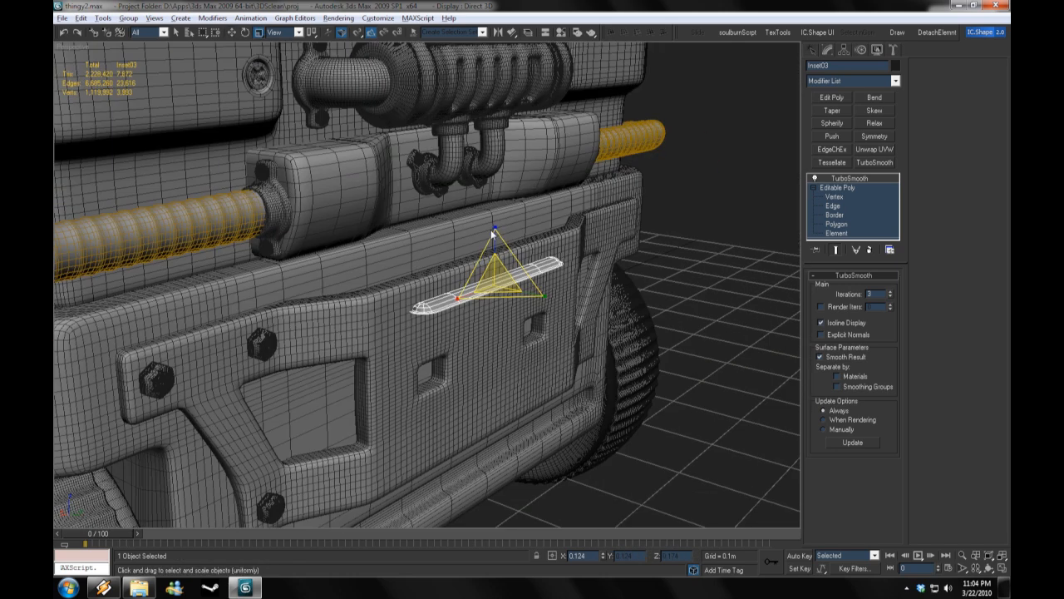
drag(516, 250, 541, 287)
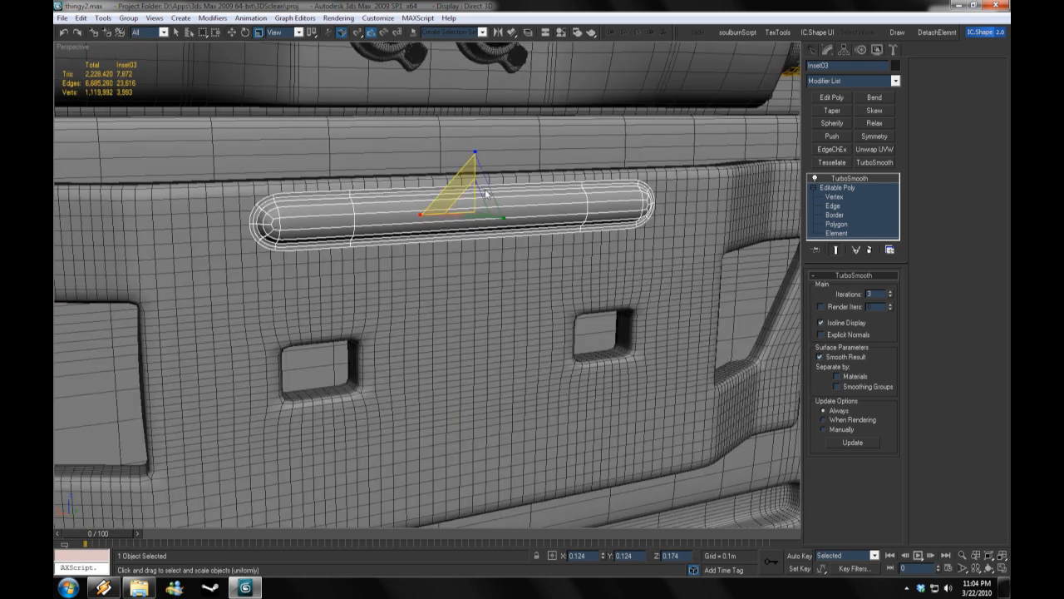
drag(470, 174, 632, 230)
Step: Rebuild the bar from one half with an X-axis Symmetry modifier and adjust its vertices to fit the bumper plate
key(1)
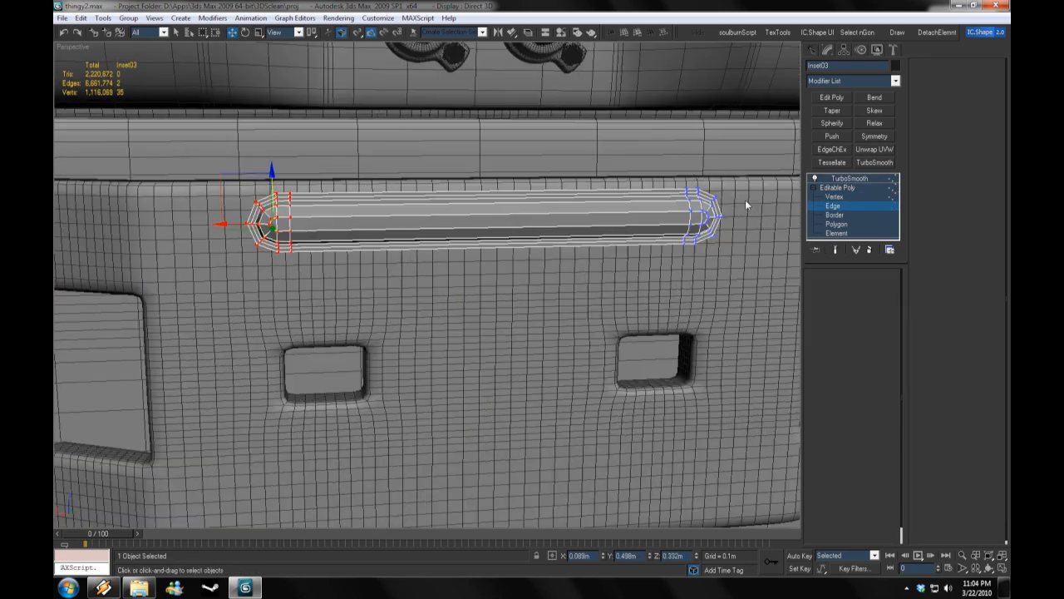
key(4)
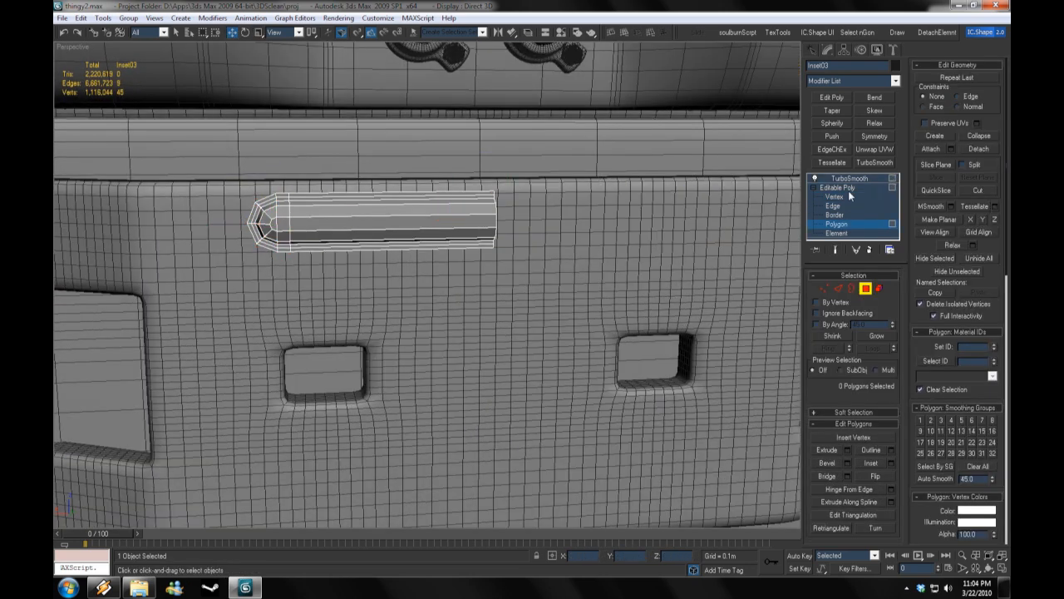
click(874, 136)
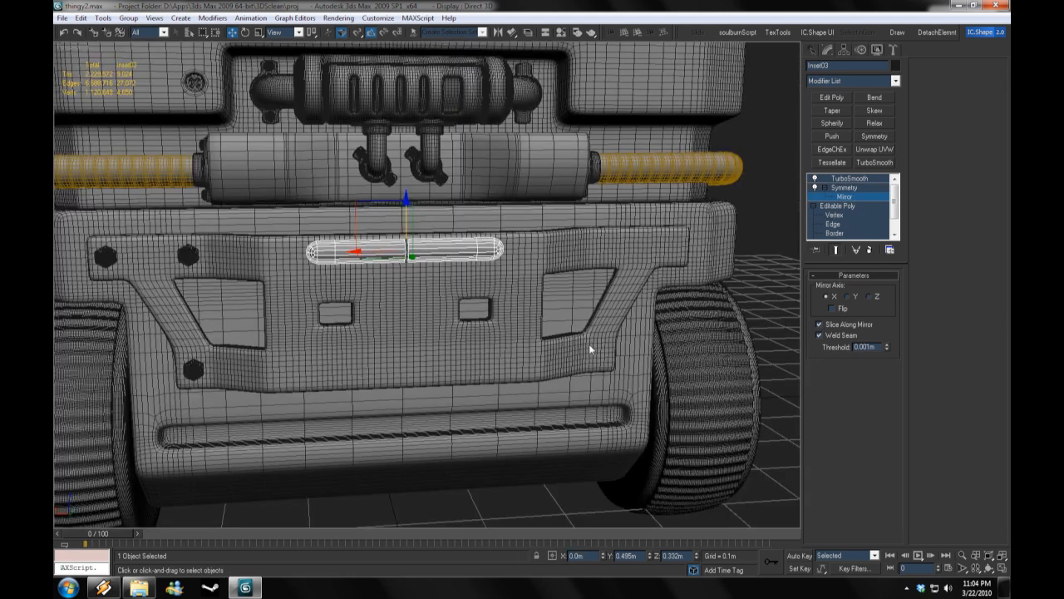
click(842, 204)
key(1)
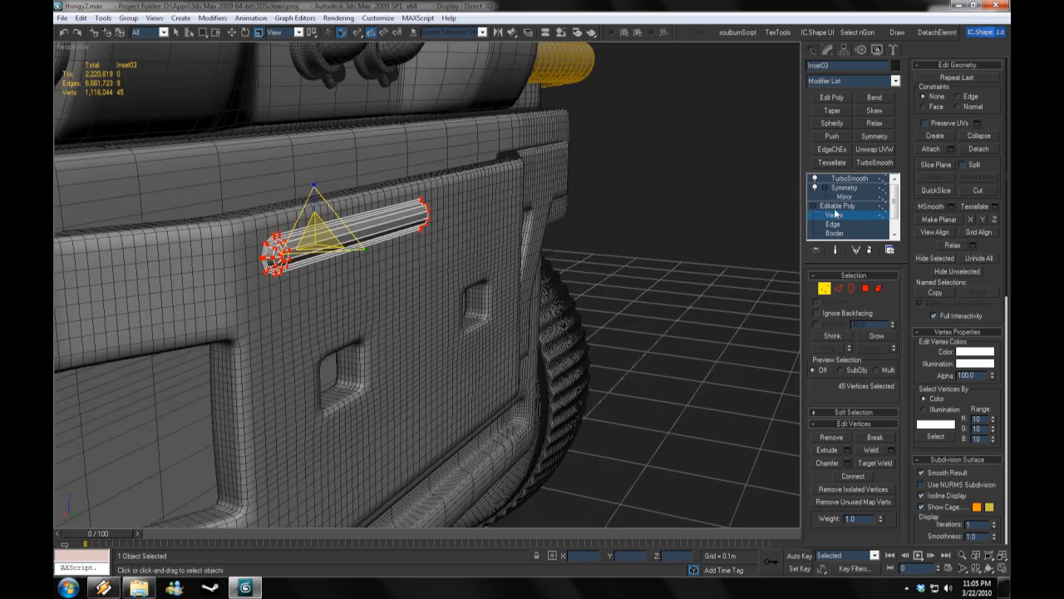
click(849, 178)
Step: Clone the bar as instances into rows of three above and below the bumper plate's square holes, and render the cart
key(w)
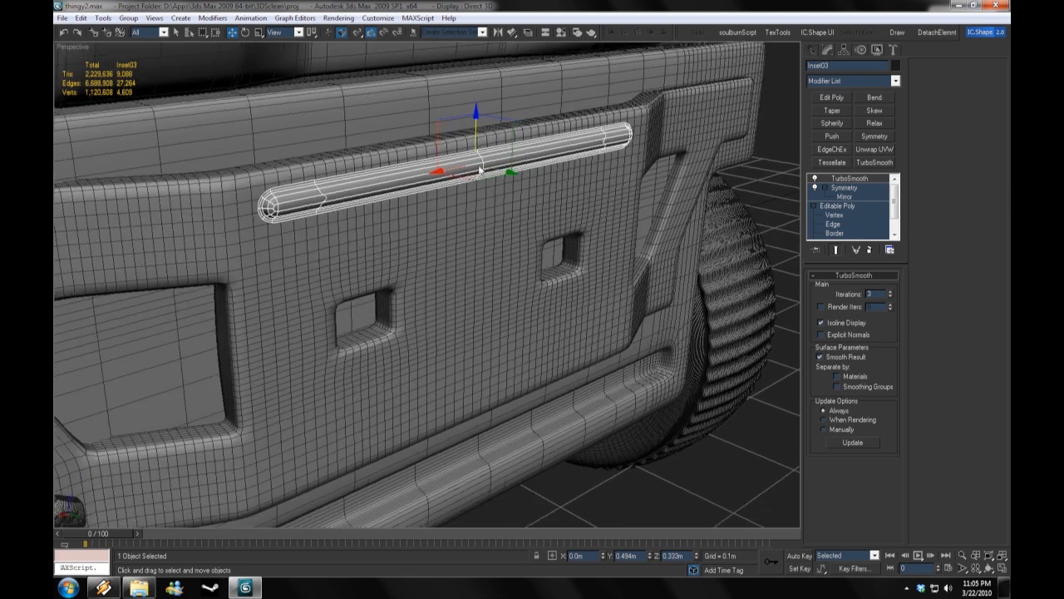
shift+drag(480, 140, 476, 174)
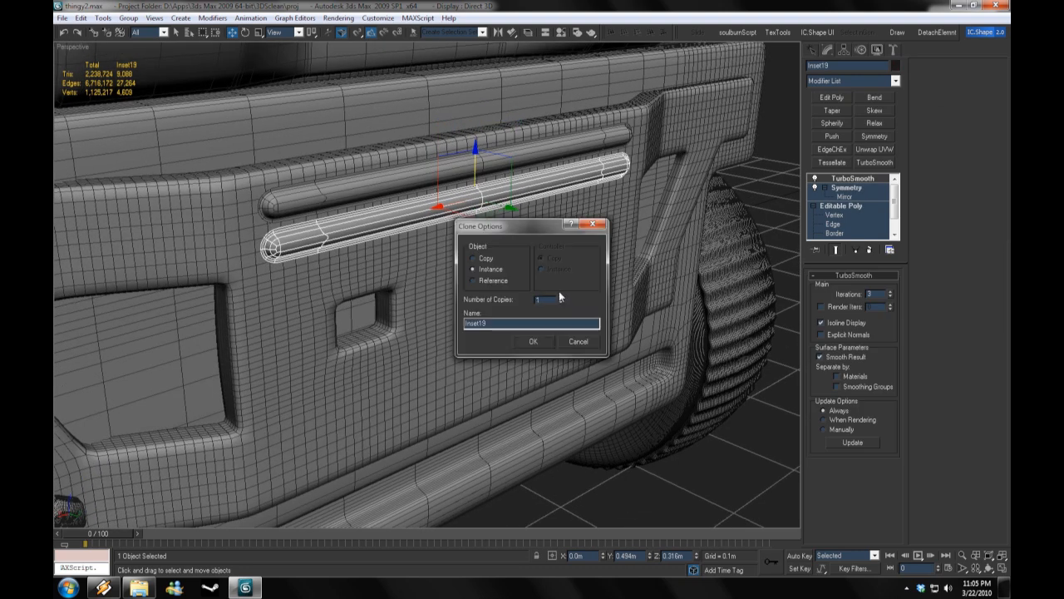
click(541, 340)
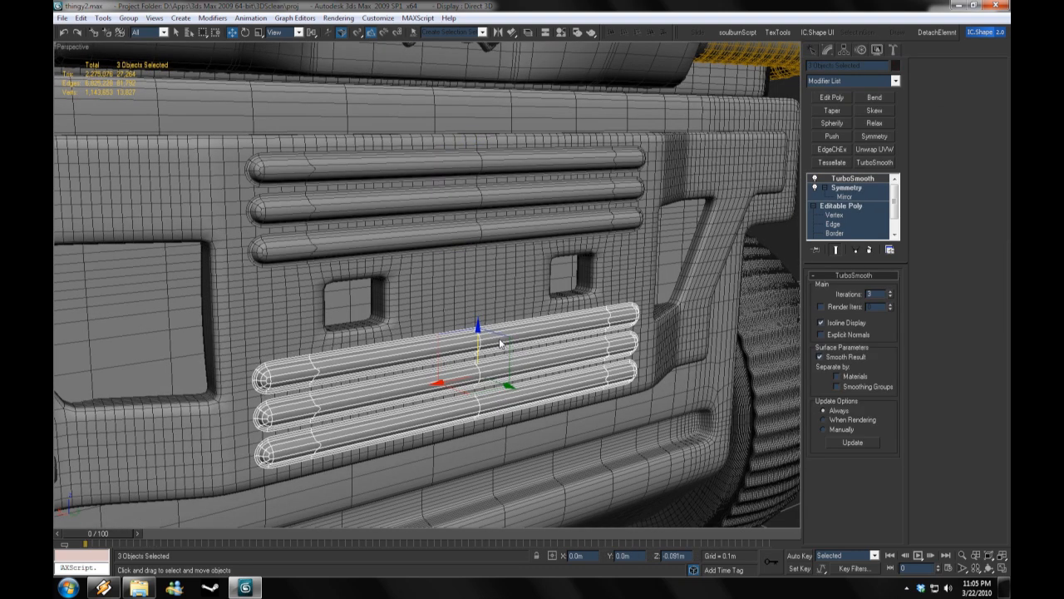
click(538, 340)
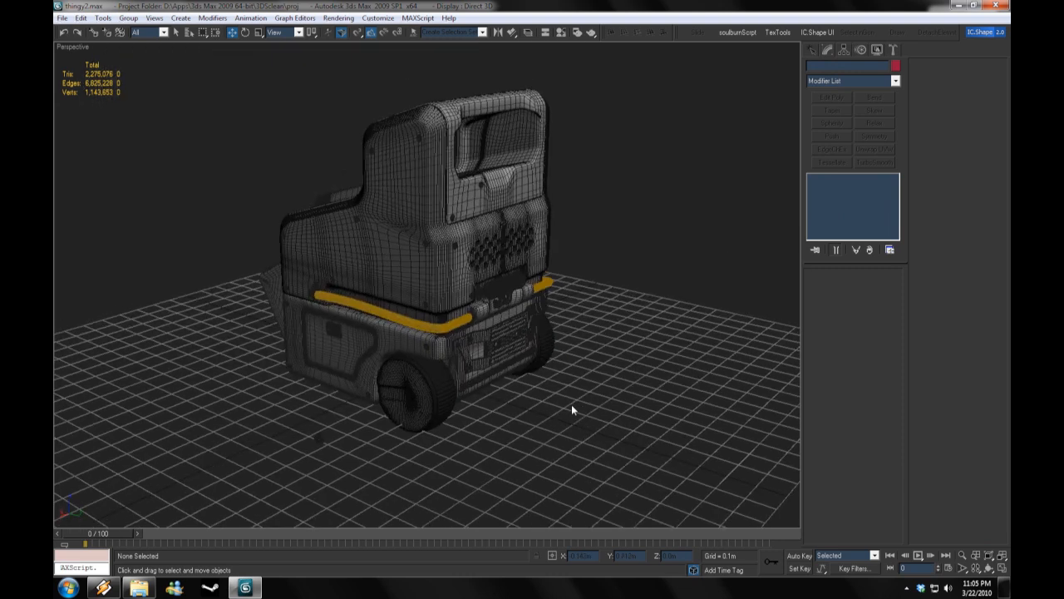
key(shift+q)
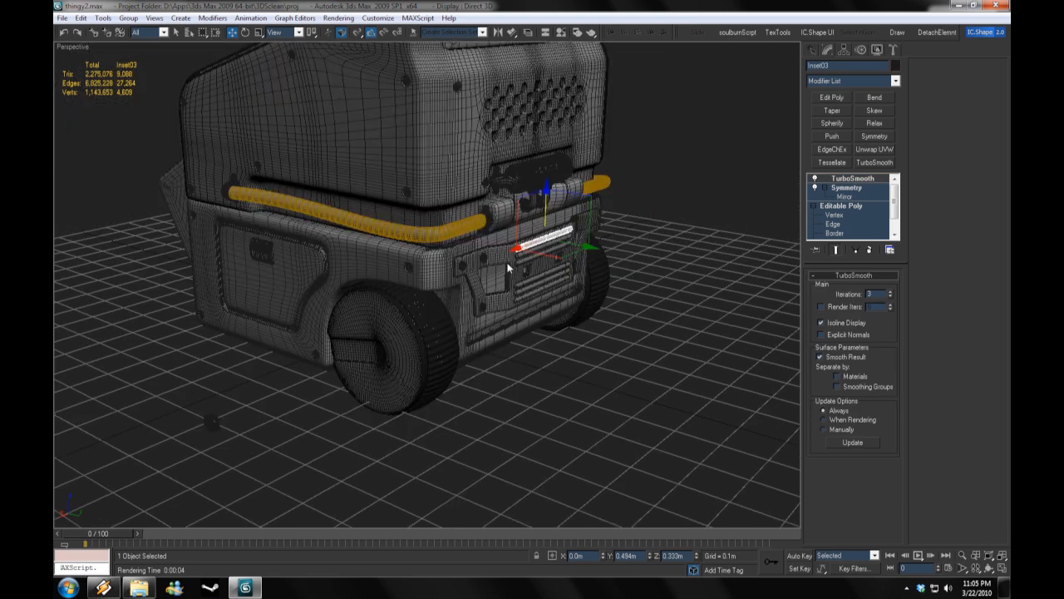
Step: Clone one bar beside the rear wheel as a unique object and switch off its isoline display and TurboSmooth
shift+drag(349, 349, 390, 349)
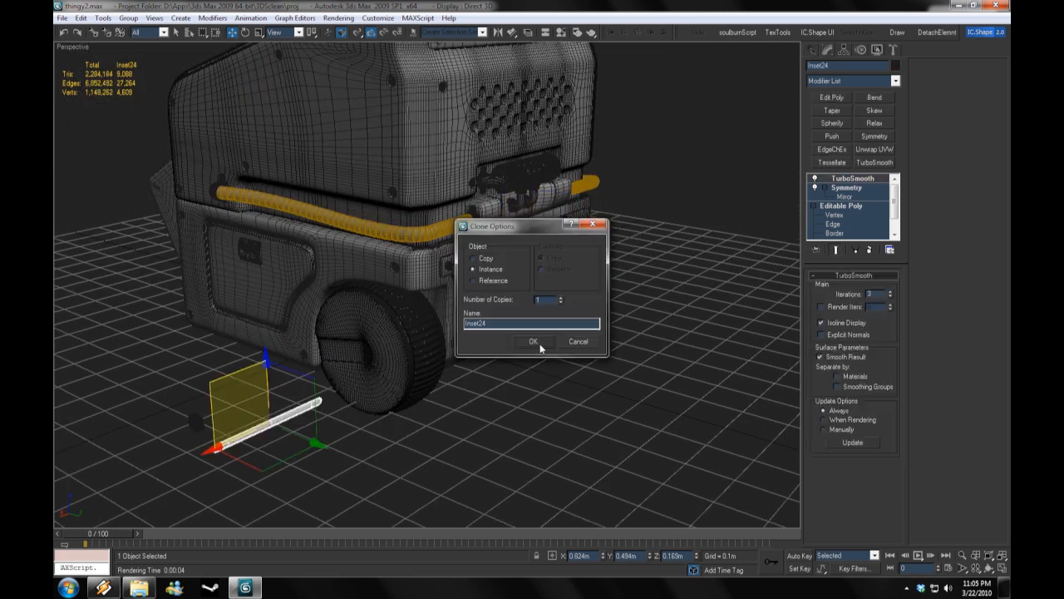
click(535, 342)
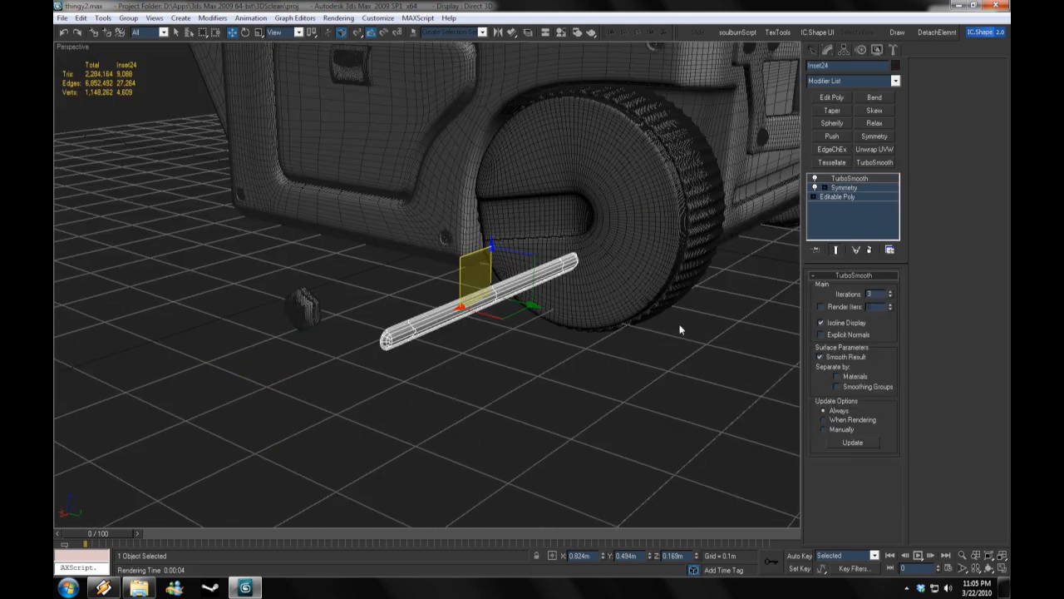
click(821, 323)
alt+middle_drag(682, 327, 582, 291)
key(alt+z)
drag(653, 449, 656, 378)
click(815, 178)
click(818, 178)
click(817, 177)
click(815, 197)
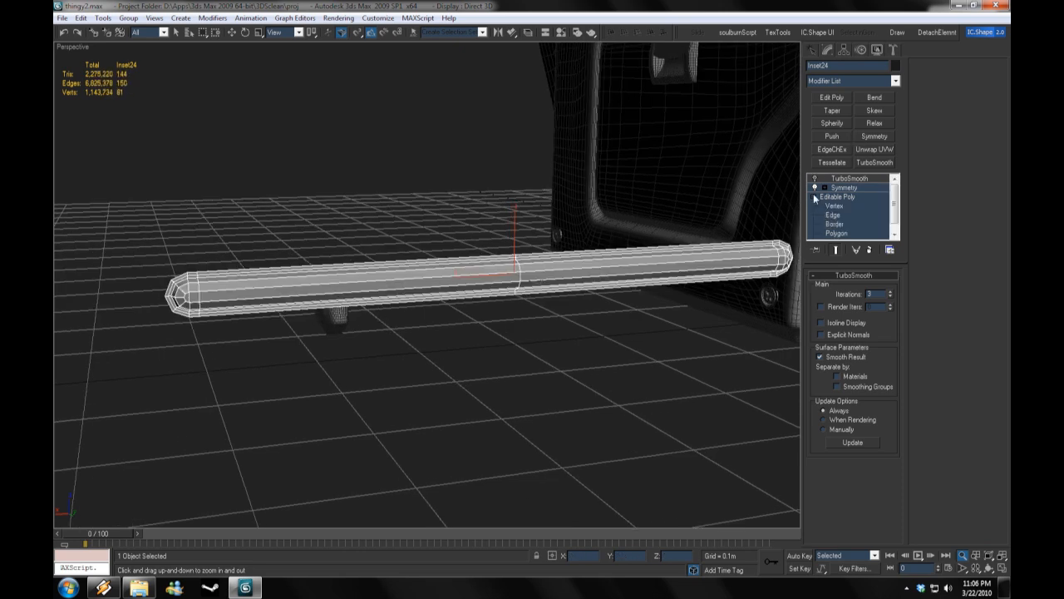
click(833, 206)
click(833, 216)
click(892, 492)
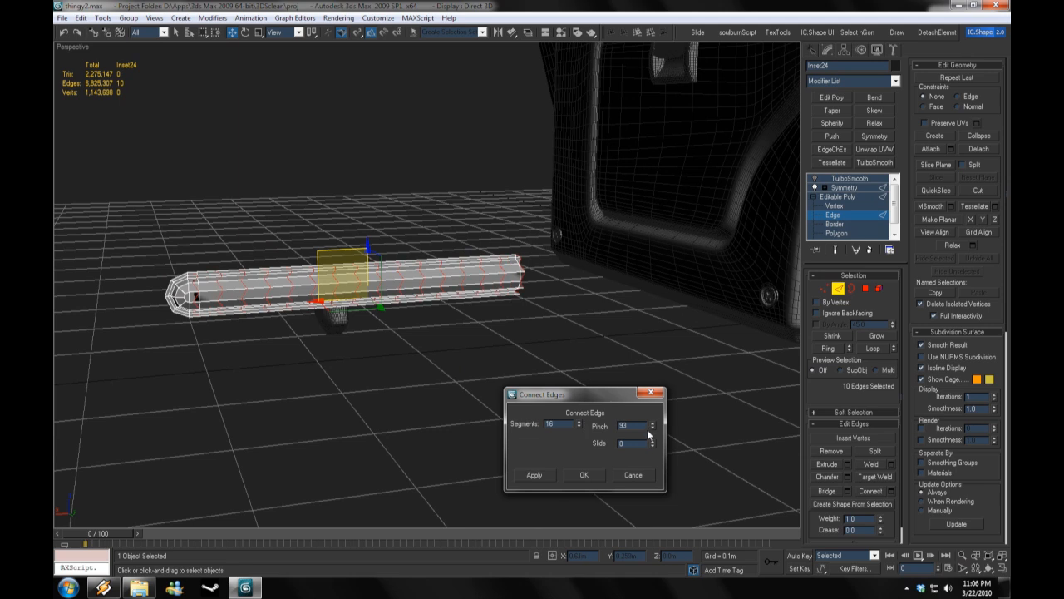
click(634, 475)
click(833, 206)
key(ctrl+a)
click(891, 451)
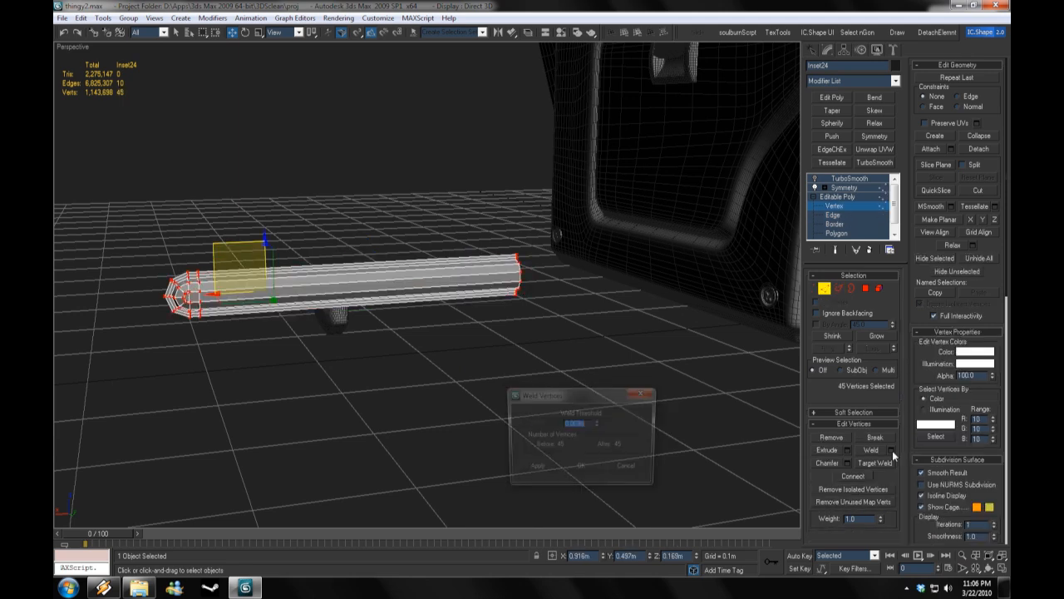
click(631, 474)
Step: Connect the unique bar's lengthwise edges with evenly spaced edge loops along its whole length
click(833, 215)
alt+middle_drag(731, 333, 703, 331)
click(891, 492)
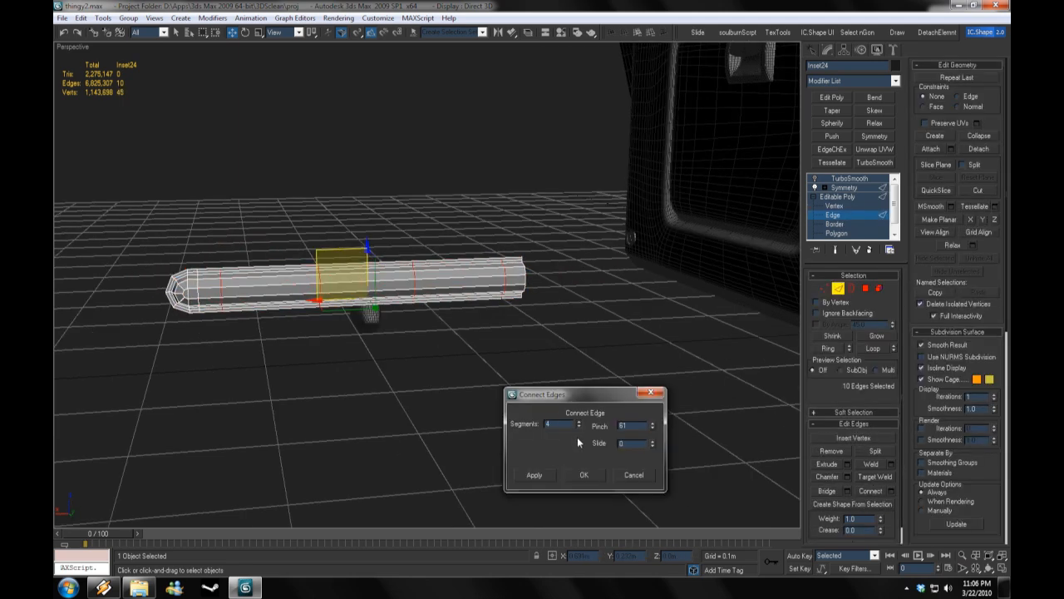
drag(642, 428, 467, 411)
text(0)
key(Return)
drag(578, 422, 577, 414)
drag(652, 424, 651, 421)
click(587, 474)
Step: Bend the bar into a half circle with a Bend modifier on the X axis, direction 90 and angle about -180
click(844, 187)
click(875, 97)
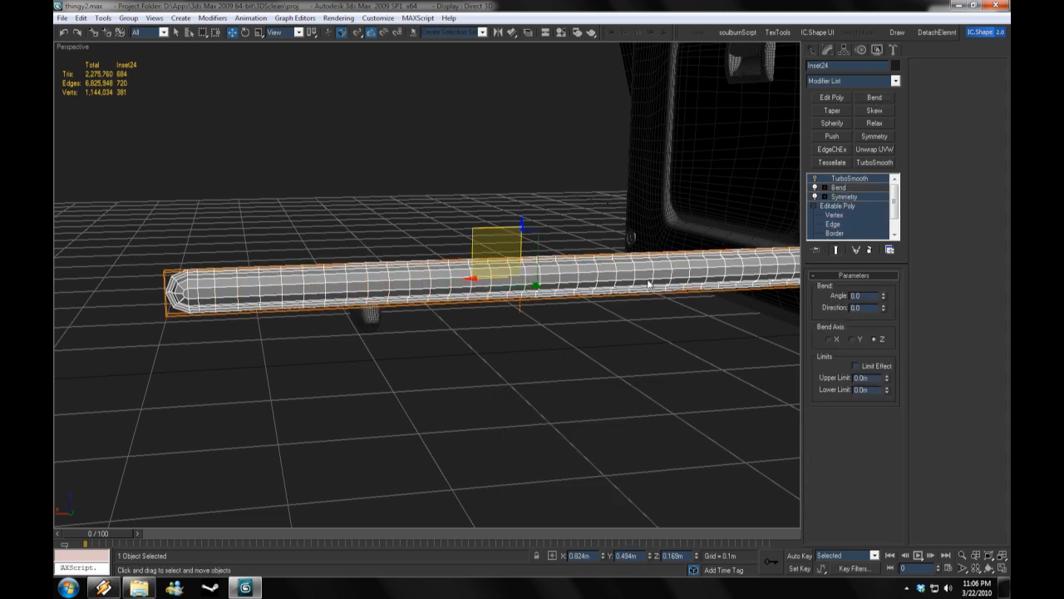
key(z)
drag(884, 295, 902, 538)
click(830, 339)
text(90)
key(Return)
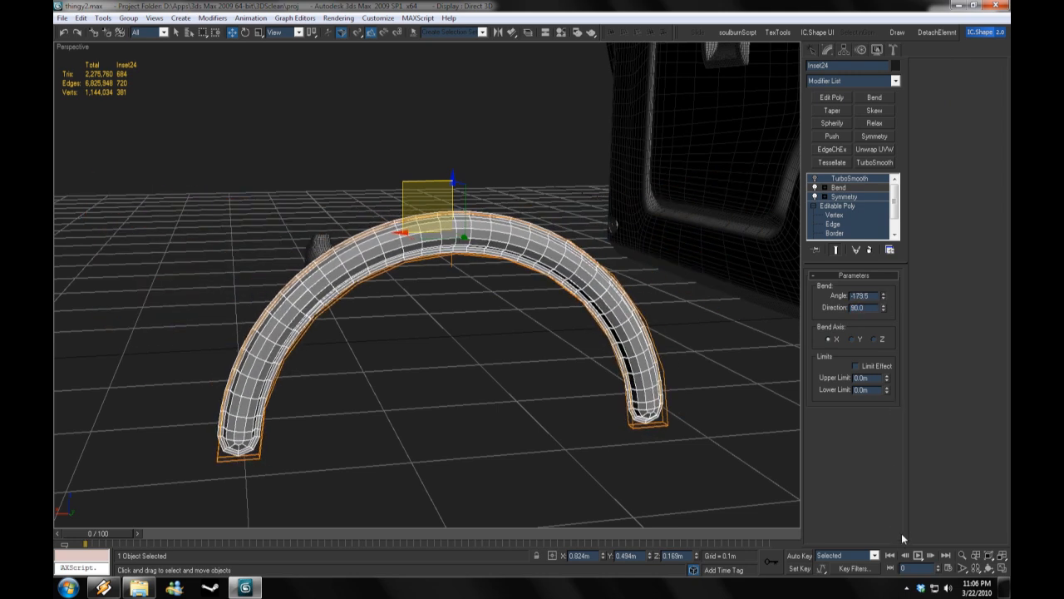
Step: Place the curved bar on the rear wheel's outer face, rotating and scaling it to follow the rim
middle_drag(777, 183, 416, 357)
scroll(495, 322, down, 5)
drag(341, 301, 401, 279)
alt+middle_drag(401, 279, 419, 291)
scroll(428, 304, up, 4)
key(e)
drag(428, 303, 439, 303)
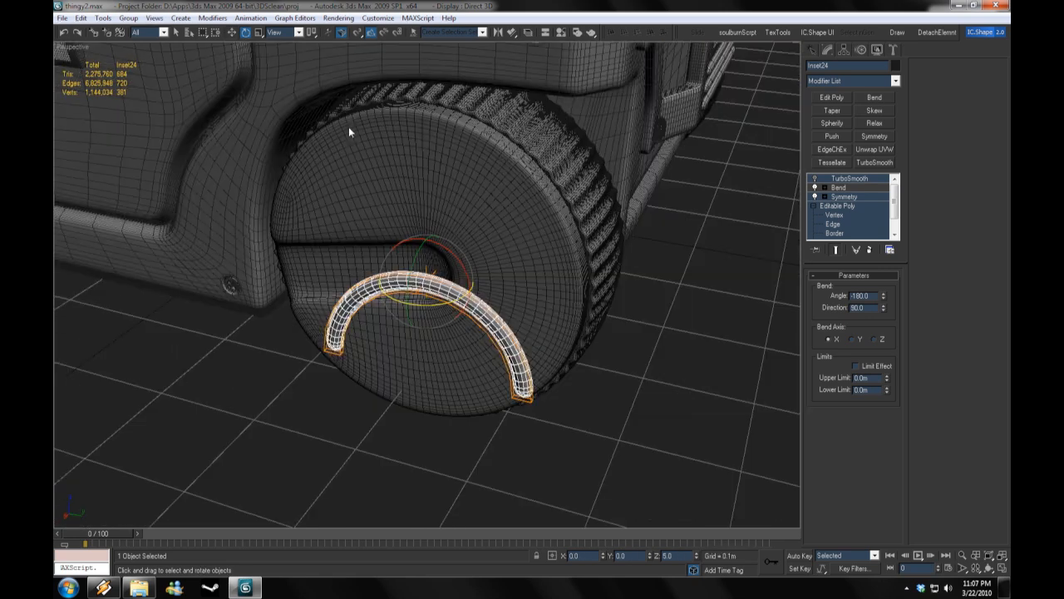
drag(399, 249, 469, 247)
key(w)
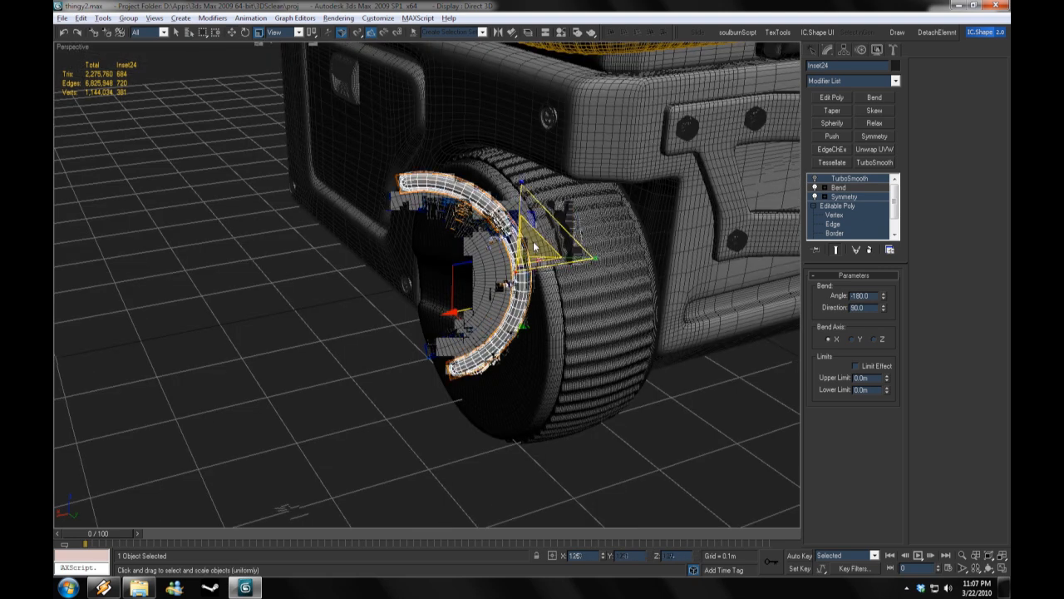
click(625, 335)
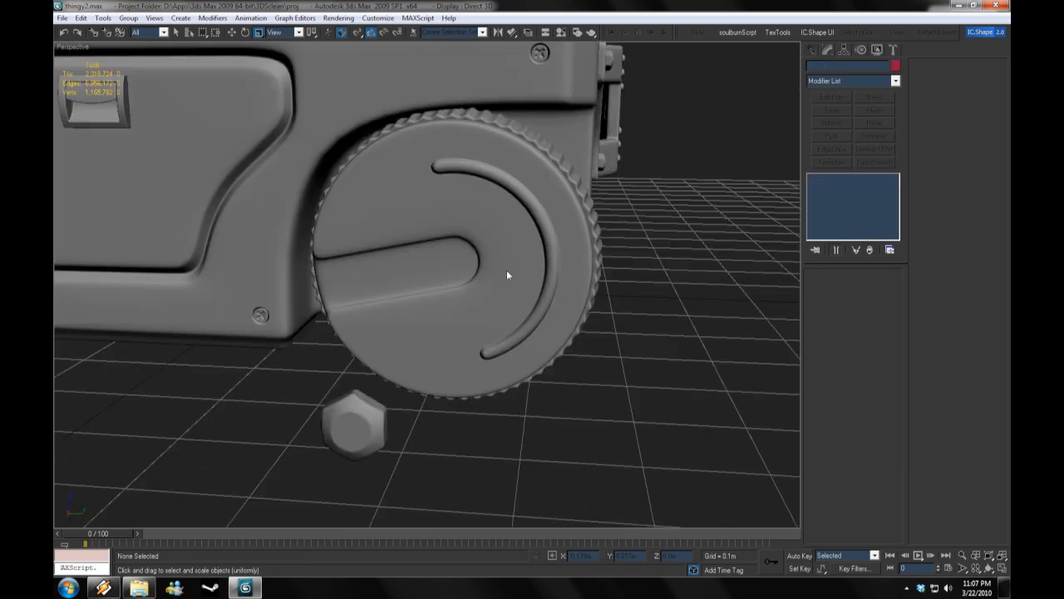
Step: Mirror the curved bar on the wheel about the X axis without cloning it
click(506, 269)
click(498, 32)
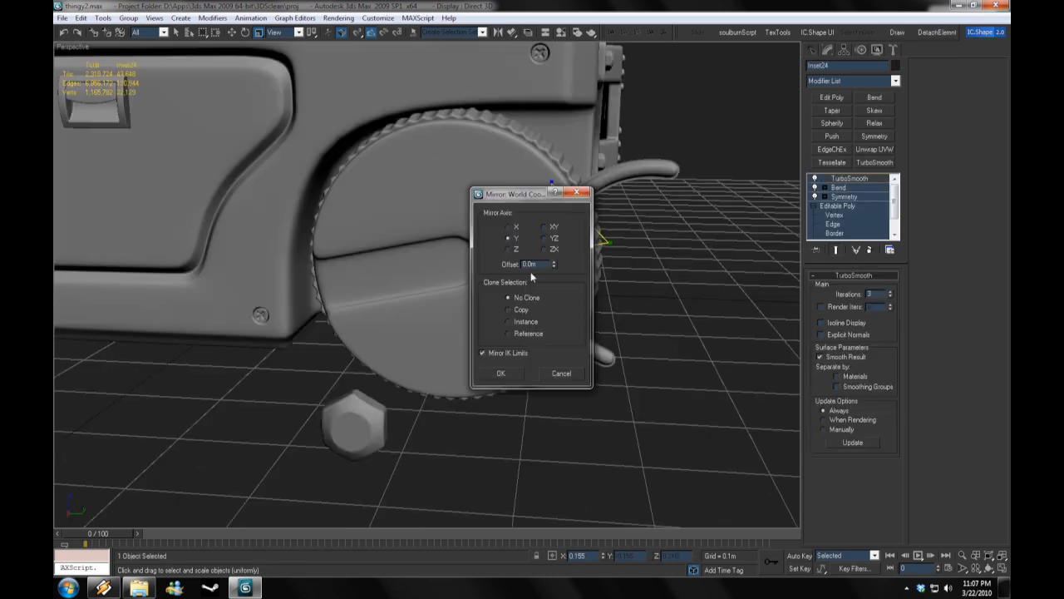
click(508, 227)
click(500, 374)
click(232, 32)
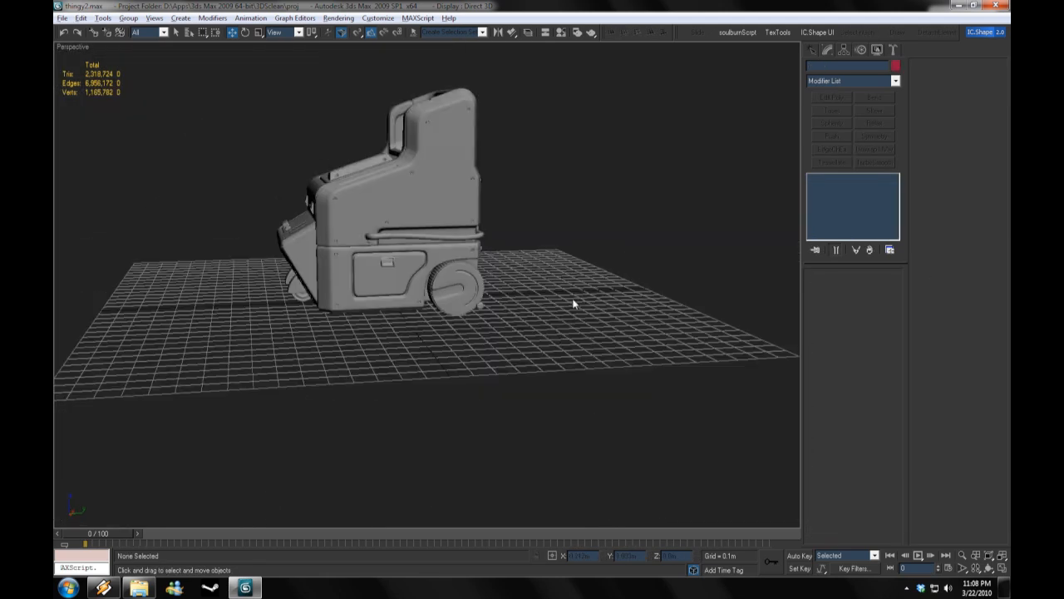
Step: Delete the curved bar from the rear wheel's face
scroll(574, 304, down, 3)
alt+middle_drag(573, 304, 449, 297)
scroll(545, 326, up, 6)
click(446, 296)
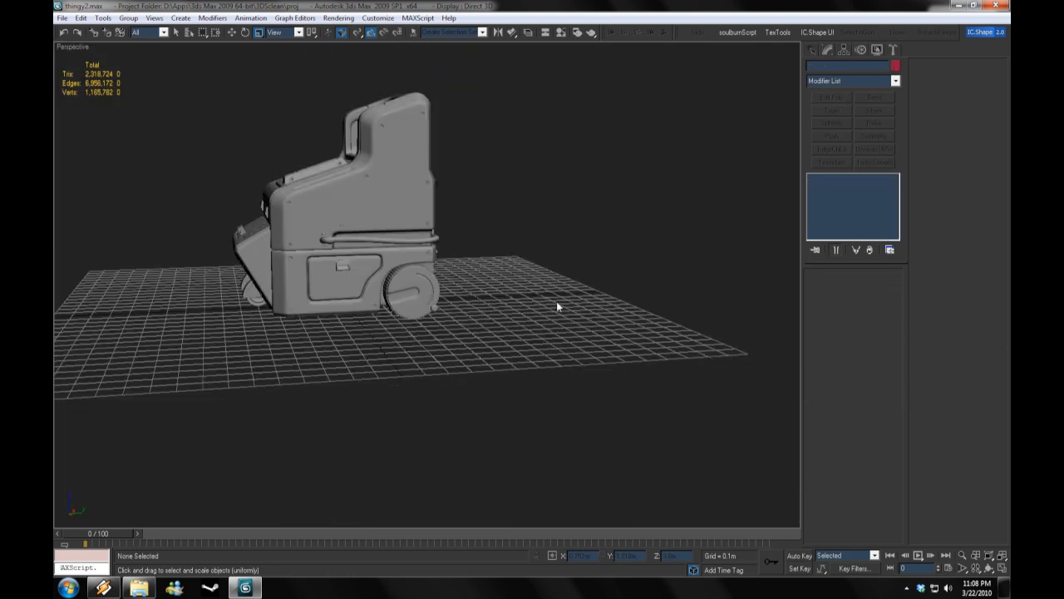
alt+middle_drag(556, 301, 582, 397)
scroll(543, 334, up, 3)
scroll(515, 341, down, 3)
scroll(581, 396, up, 3)
scroll(391, 287, up, 3)
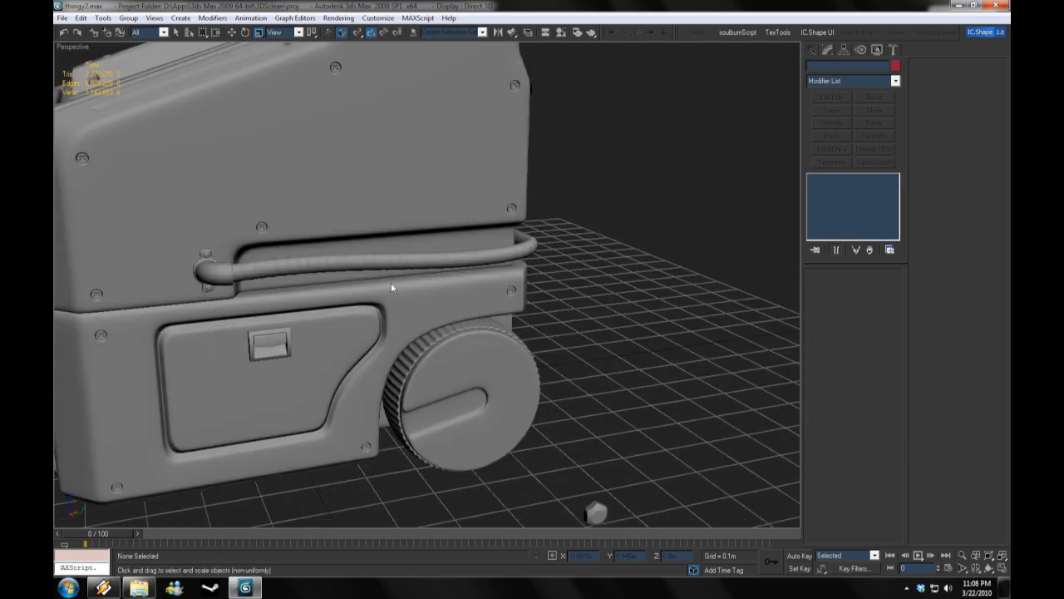
Step: Clone a Phillips screw together with its recess ring from the side panel onto the rear wheel
middle_drag(421, 367, 519, 375)
click(363, 234)
key(z)
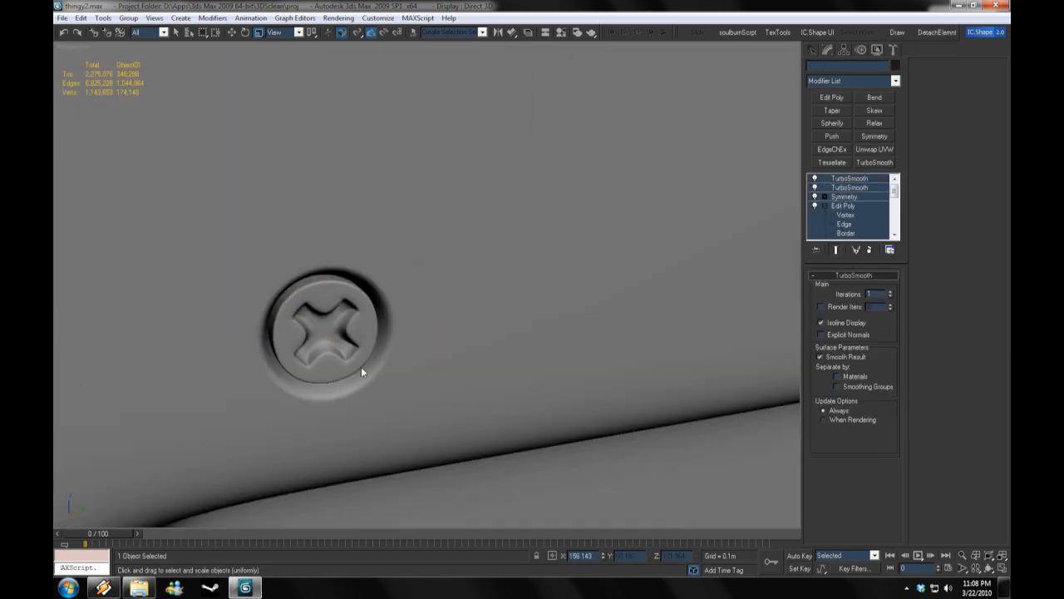
click(355, 341)
ctrl+click(384, 337)
scroll(402, 327, down, 5)
middle_drag(402, 328, 341, 261)
key(w)
shift+drag(395, 177, 578, 336)
click(534, 341)
Step: Position the screw and its recess ring on the upper wheel face and clone the pair to the lower part
scroll(553, 350, up, 5)
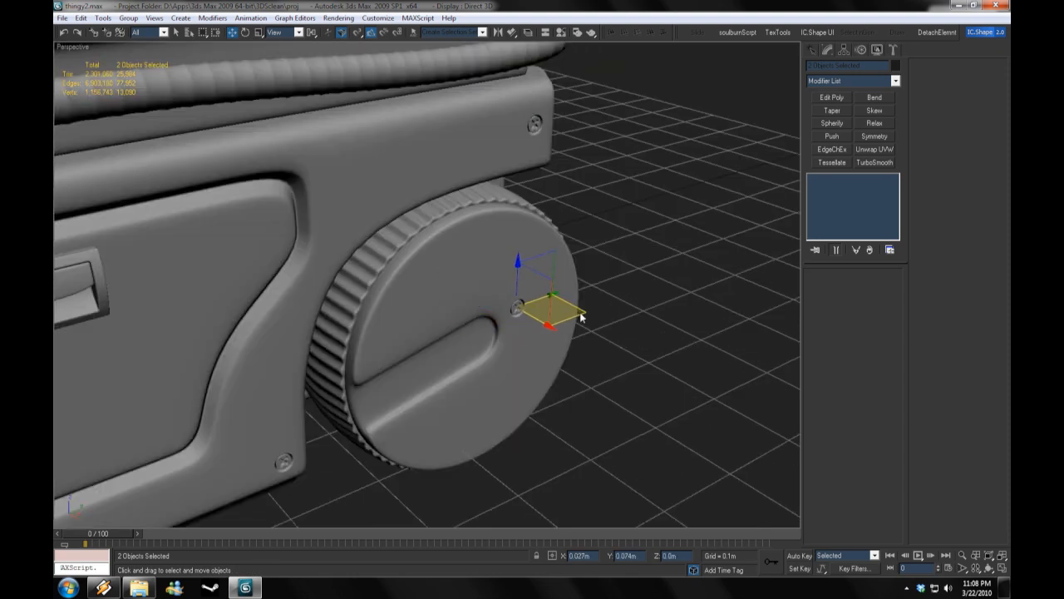
scroll(581, 316, up, 3)
scroll(624, 173, down, 5)
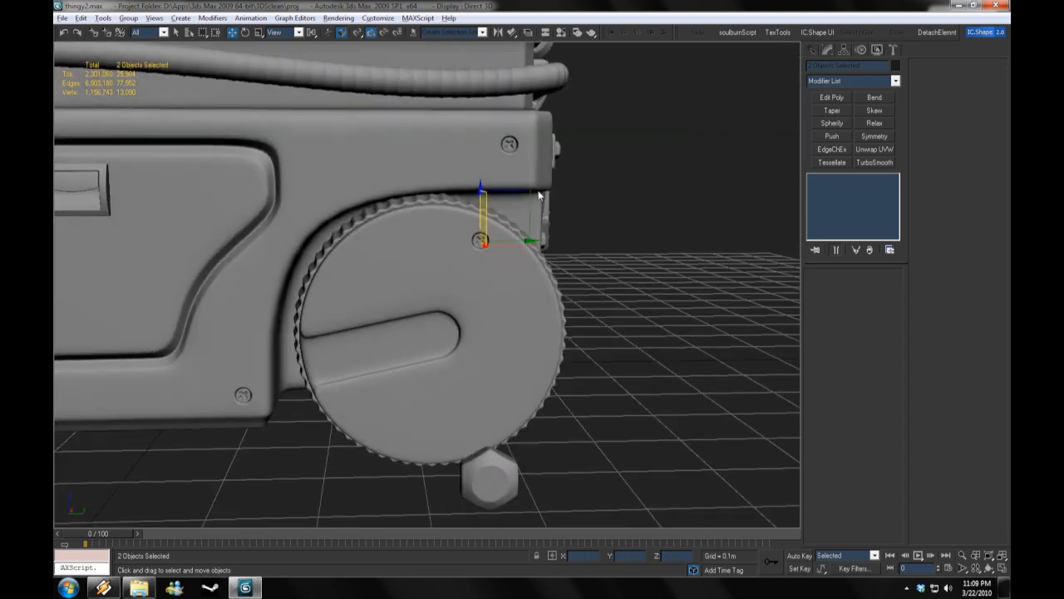
shift+drag(518, 200, 545, 362)
click(535, 341)
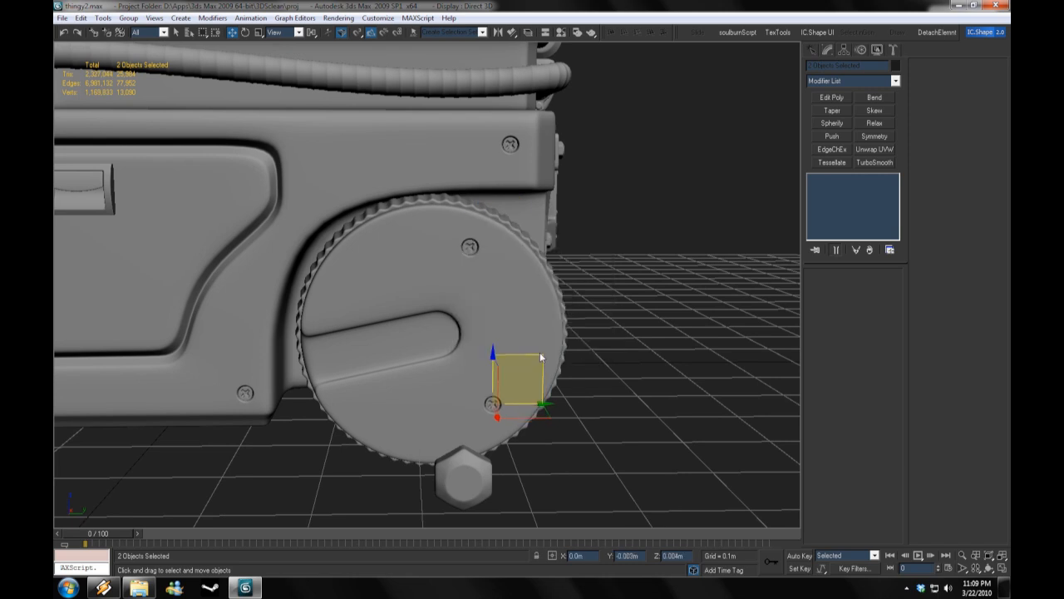
scroll(541, 352, down, 5)
alt+middle_drag(541, 353, 521, 347)
click(521, 347)
scroll(504, 261, up, 5)
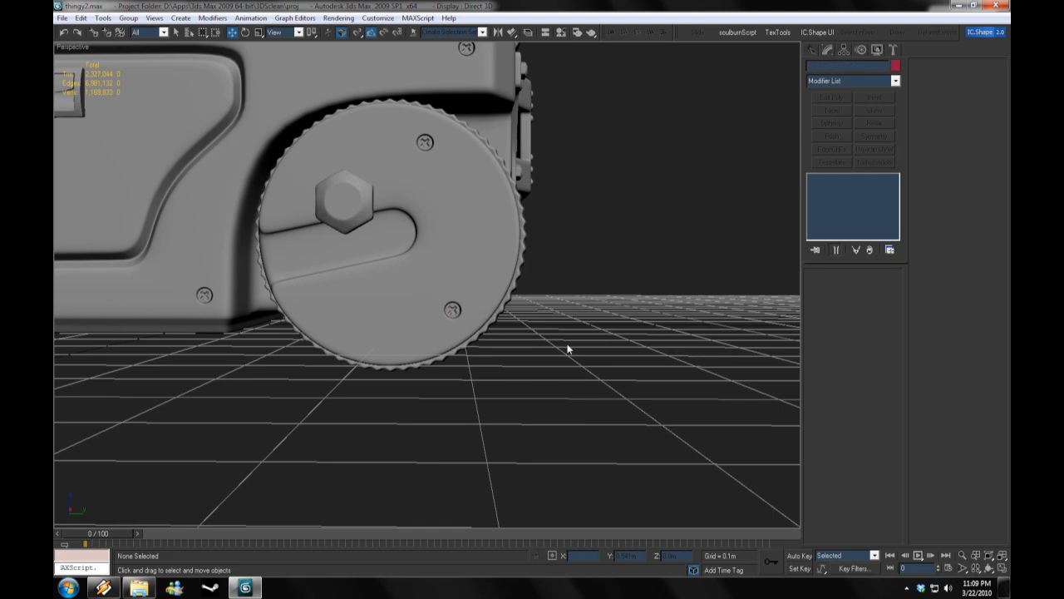
Step: Clone another screw with its recess ring to the front side of the rear wheel's face and adjust its position
scroll(568, 349, down, 5)
alt+middle_drag(568, 349, 546, 365)
scroll(503, 347, up, 8)
click(520, 410)
shift+drag(546, 355, 270, 325)
click(533, 336)
alt+middle_drag(516, 337, 366, 328)
scroll(366, 328, down, 3)
drag(323, 295, 335, 300)
mouse_move(335, 300)
alt+middle_down()
mouse_move(341, 308)
mouse_move(301, 358)
alt+middle_up()
click(536, 344)
Step: Hide the upper body shell pieces and their panels, leaving the lower body with its front panel
scroll(537, 344, down, 6)
alt+middle_drag(482, 348, 427, 354)
click(394, 325)
right_click(445, 313)
click(450, 304)
alt+middle_drag(450, 304, 430, 323)
right_click(427, 254)
click(435, 236)
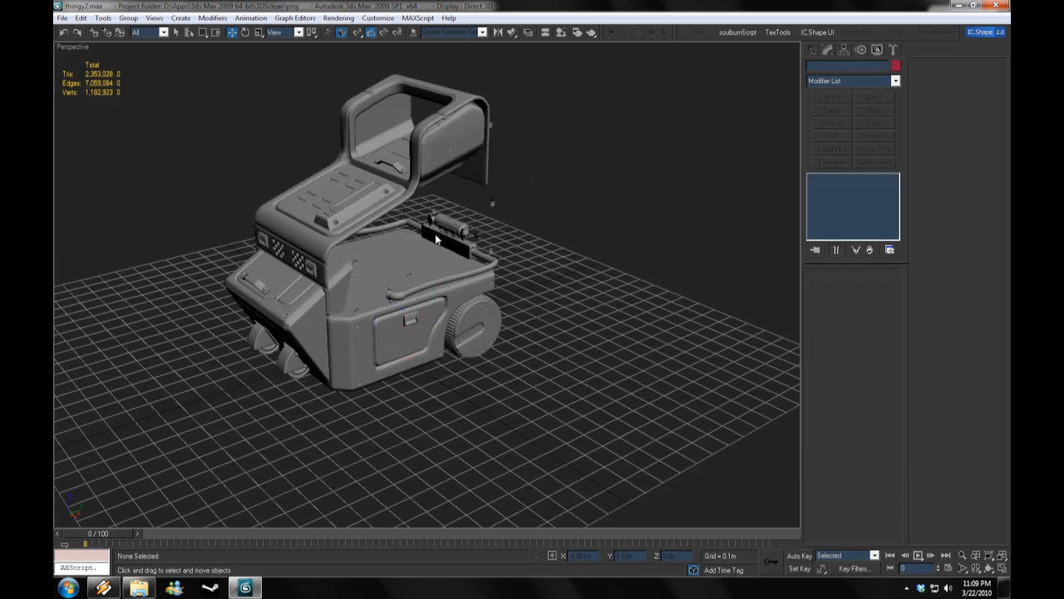
alt+middle_drag(435, 236, 374, 235)
right_click(290, 247)
click(297, 230)
right_click(281, 259)
click(288, 242)
alt+middle_drag(288, 247, 452, 290)
scroll(504, 349, up, 4)
Step: Hide the front wheel housings, the lower body shell and the rear bumper plate
click(491, 399)
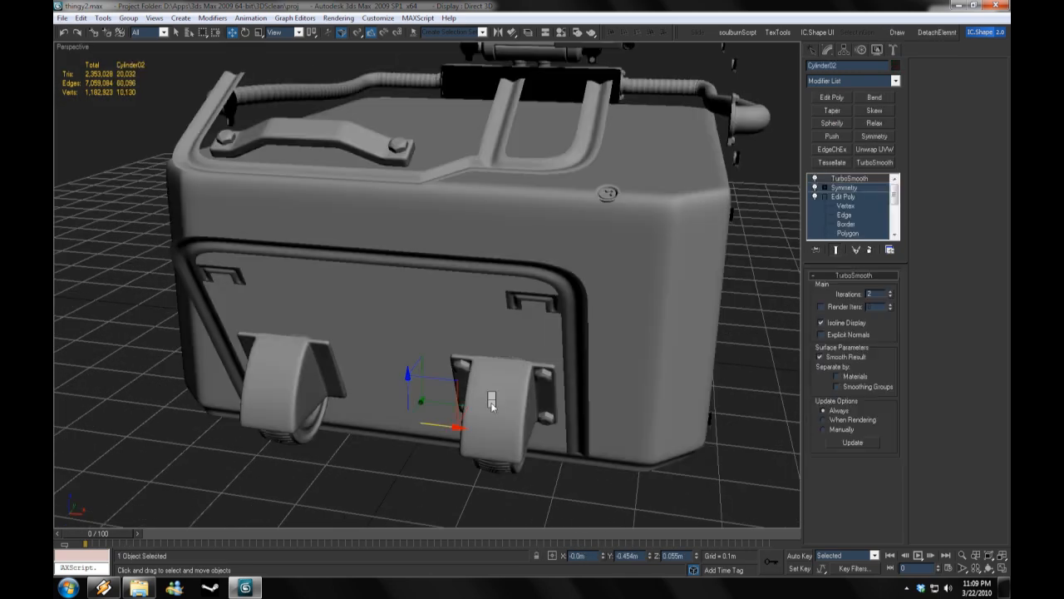
scroll(493, 396, down, 4)
right_click(527, 314)
click(535, 283)
right_click(532, 296)
click(542, 276)
right_click(543, 258)
click(551, 228)
click(455, 275)
right_click(450, 271)
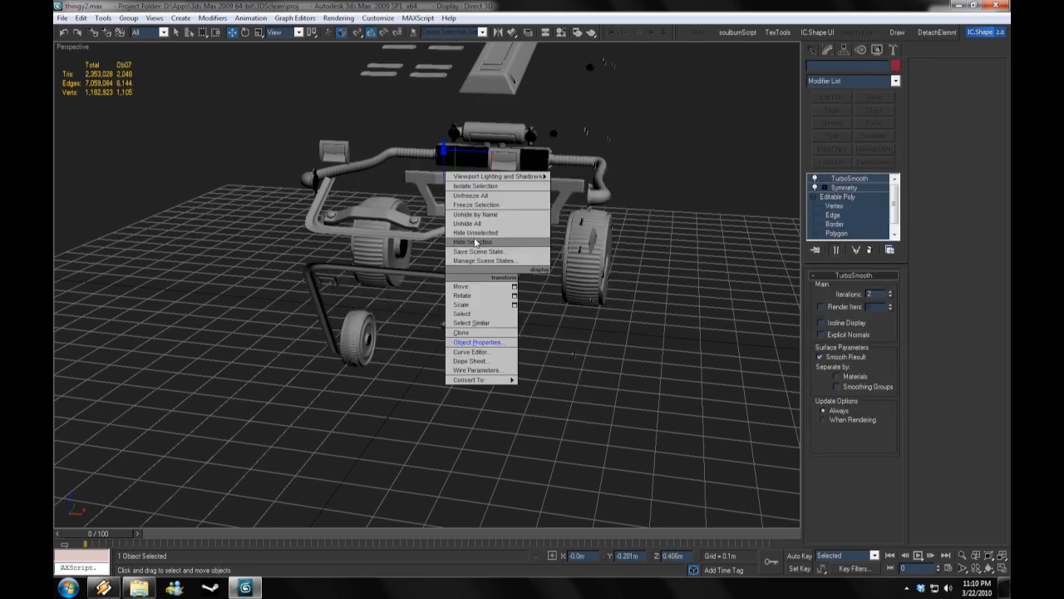
click(461, 240)
Step: Hide the next rear bumper part and the bracket beneath the bumper
alt+middle_drag(565, 271, 494, 280)
click(494, 280)
right_click(474, 249)
click(484, 218)
alt+middle_drag(488, 229, 384, 213)
click(384, 211)
right_click(387, 208)
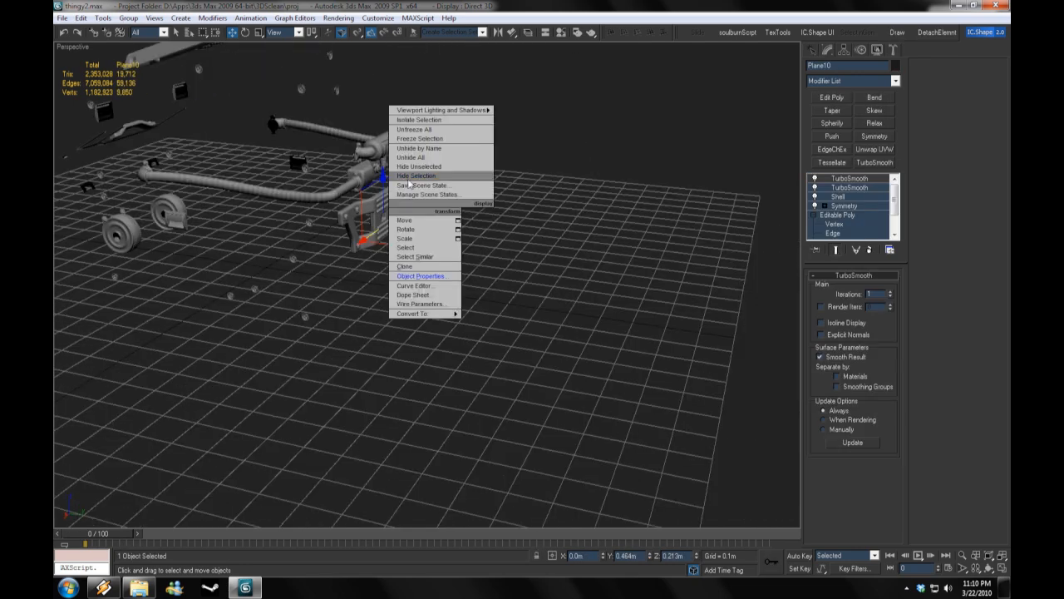
click(397, 177)
Step: Hide the side rail tubes and the other large parts that already exist on both sides
alt+middle_drag(398, 176, 334, 221)
drag(334, 221, 415, 265)
scroll(456, 315, up, 4)
click(564, 152)
right_click(341, 104)
click(356, 81)
right_click(406, 136)
click(417, 104)
click(315, 232)
right_click(322, 230)
click(347, 199)
alt+middle_drag(349, 201, 424, 392)
click(424, 389)
right_click(428, 368)
click(449, 336)
click(545, 358)
right_click(557, 352)
scroll(471, 398, down, 2)
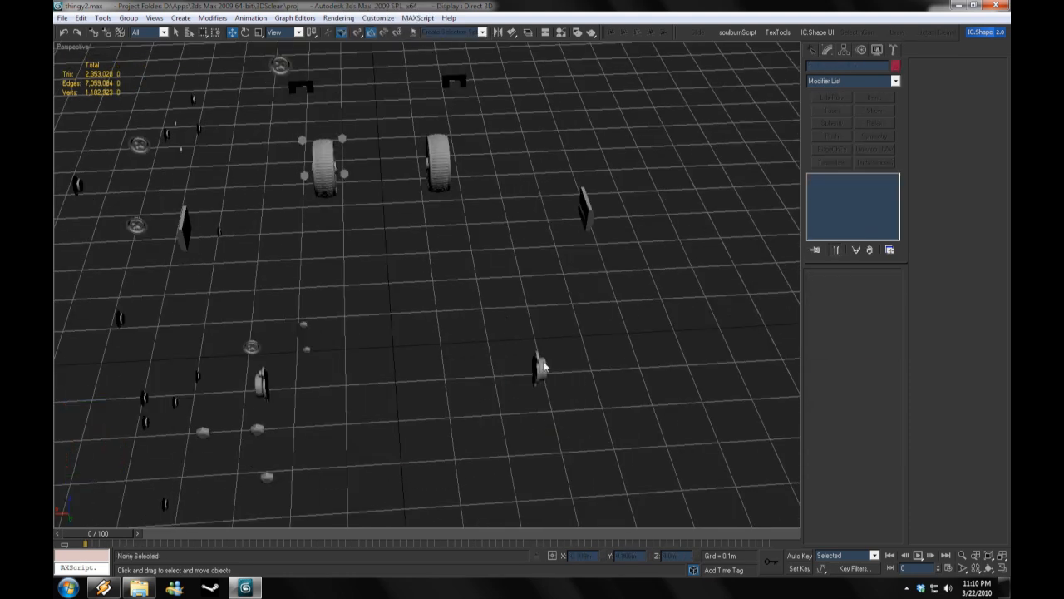
Step: Hide the two ribbed wheels and the other paired parts on both sides of the cart
click(439, 164)
ctrl+click(325, 166)
right_click(430, 177)
click(458, 147)
alt+middle_drag(442, 283, 507, 179)
right_click(403, 110)
click(428, 80)
click(397, 254)
ctrl+click(724, 375)
right_click(718, 323)
click(740, 290)
Step: Select and hide further groups of small fittings that already have a counterpart on the other side
alt+middle_drag(527, 358, 356, 250)
drag(347, 103, 436, 202)
right_click(424, 203)
right_click(493, 245)
click(514, 211)
drag(327, 240, 480, 396)
right_click(407, 330)
click(433, 298)
click(480, 343)
right_click(477, 341)
right_click(481, 396)
click(484, 367)
Step: Undo the accidental unhiding of all objects and hide the selected small parts instead
alt+middle_drag(490, 375, 440, 345)
click(502, 159)
ctrl+click(502, 158)
right_click(503, 151)
click(517, 101)
key(ctrl+z)
right_click(490, 184)
click(505, 152)
scroll(513, 256, down, 3)
alt+middle_drag(513, 256, 499, 212)
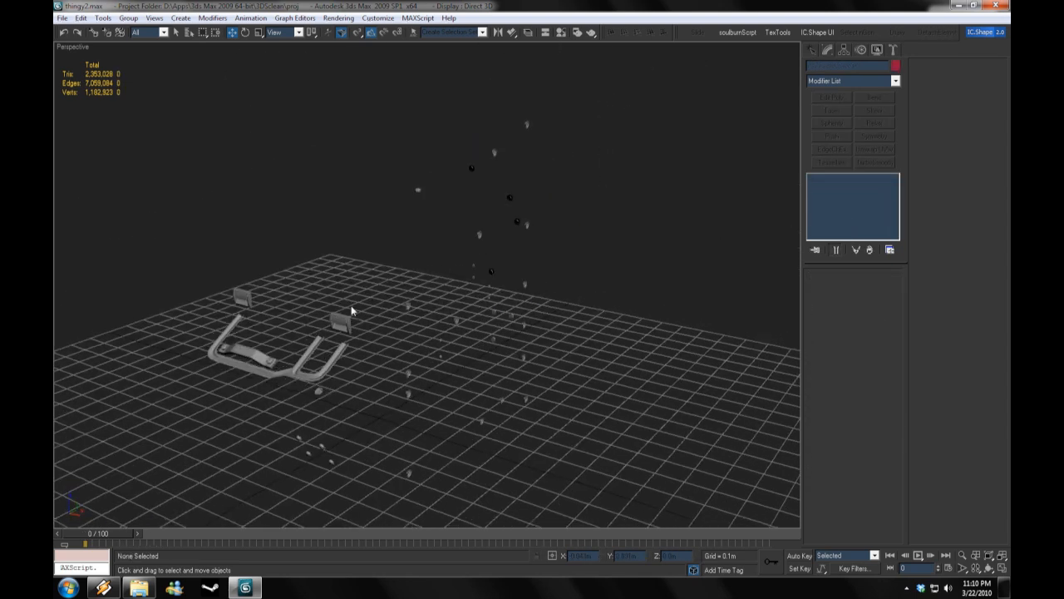
Step: Hide more parts around the front latches, trim and handle, and select the remaining loose screws
right_click(268, 293)
click(283, 261)
right_click(290, 342)
click(304, 309)
click(275, 360)
right_click(287, 314)
click(303, 282)
alt+middle_drag(408, 342, 490, 308)
drag(605, 105, 405, 454)
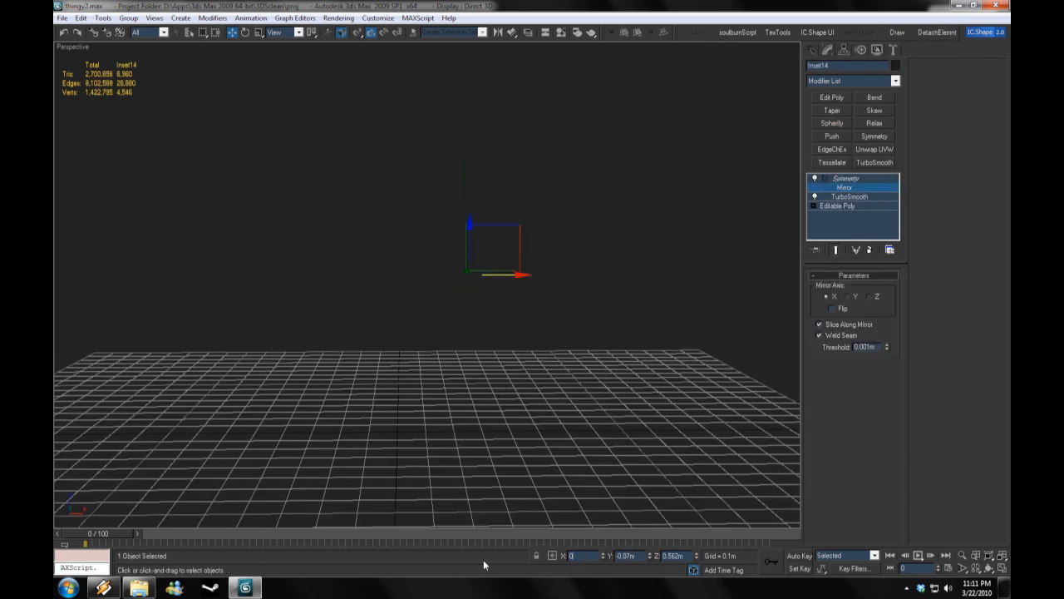
Step: Hide the inset screw parts that have been mirrored with Symmetry, including the remaining selected group
right_click(710, 181)
click(725, 148)
right_click(651, 227)
click(666, 176)
scroll(623, 270, down, 2)
alt+middle_drag(623, 270, 580, 271)
alt+middle_drag(517, 260, 455, 299)
drag(504, 357, 587, 216)
right_click(587, 214)
click(602, 181)
Step: Hide the last checked parts and turn off the viewport grid
alt+middle_drag(556, 349, 458, 304)
right_click(338, 354)
click(353, 321)
right_click(258, 390)
click(277, 358)
key(g)
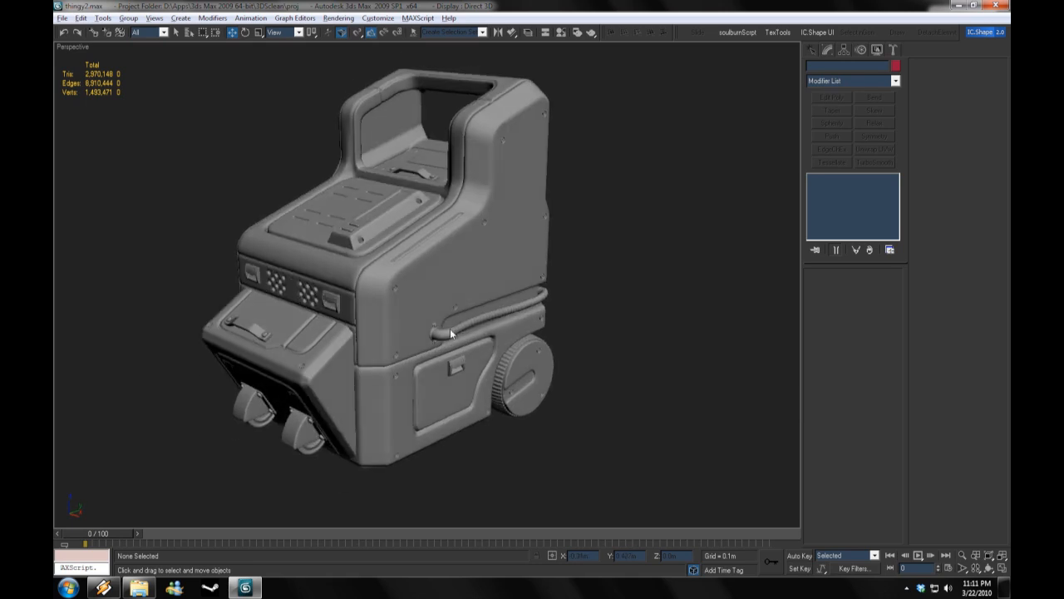